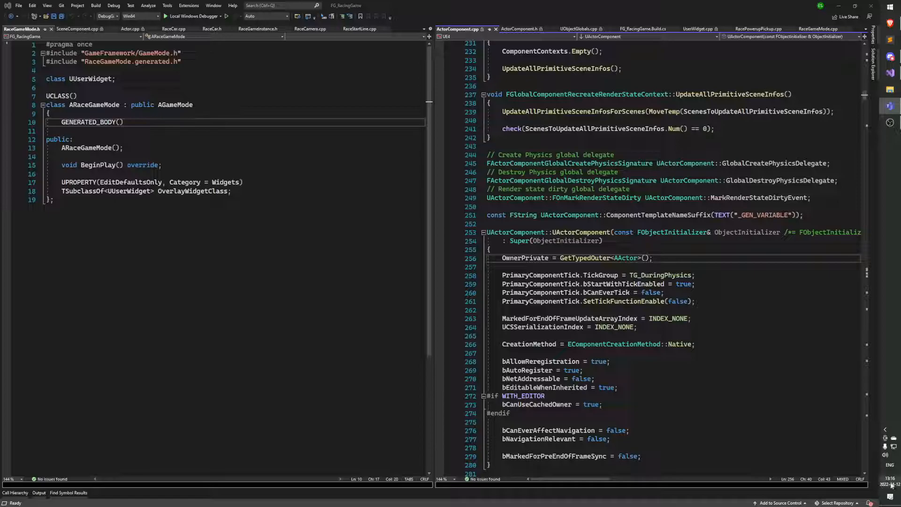
Step: Close all the files in the second editor group so only the RaceGameMode.h group remains
{"action": "key", "text": "ctrl+minus"}
{"action": "key", "text": "ctrl+minus"}
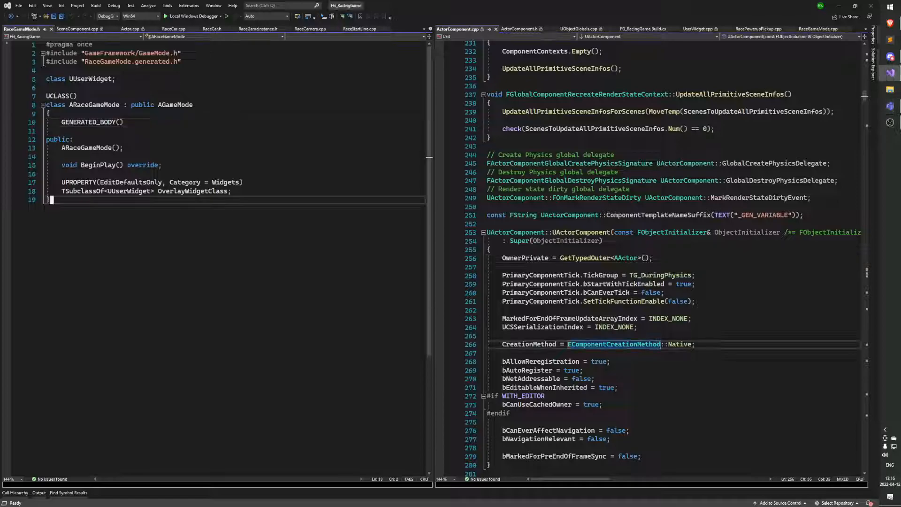
{"action": "key", "text": "ctrl+minus"}
{"action": "middle_click", "coordinate": [465, 28]}
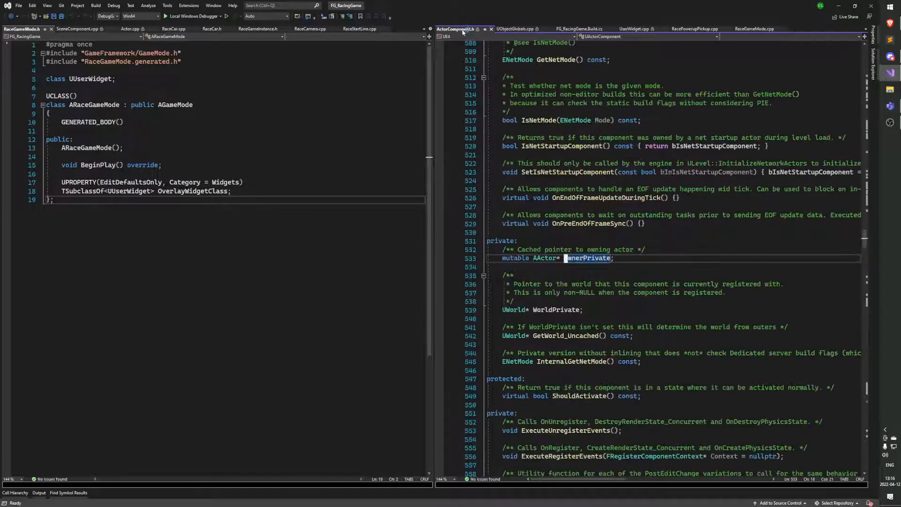
{"action": "middle_click", "coordinate": [464, 29]}
{"action": "middle_click", "coordinate": [464, 28]}
{"action": "middle_click", "coordinate": [465, 28]}
{"action": "middle_click", "coordinate": [465, 29]}
{"action": "middle_click", "coordinate": [464, 29]}
{"action": "middle_click", "coordinate": [464, 28]}
Step: Examine the ARaceGameMode class declaration in RaceGameMode.h, from the UCLASS macro to the BeginPlay override
{"action": "left_click", "coordinate": [47, 113]}
{"action": "left_click_drag", "start_coordinate": [159, 113], "coordinate": [158, 106]}
{"action": "left_click", "coordinate": [159, 114]}
{"action": "left_click", "coordinate": [158, 130]}
{"action": "left_click", "coordinate": [158, 122]}
{"action": "left_click", "coordinate": [121, 147]}
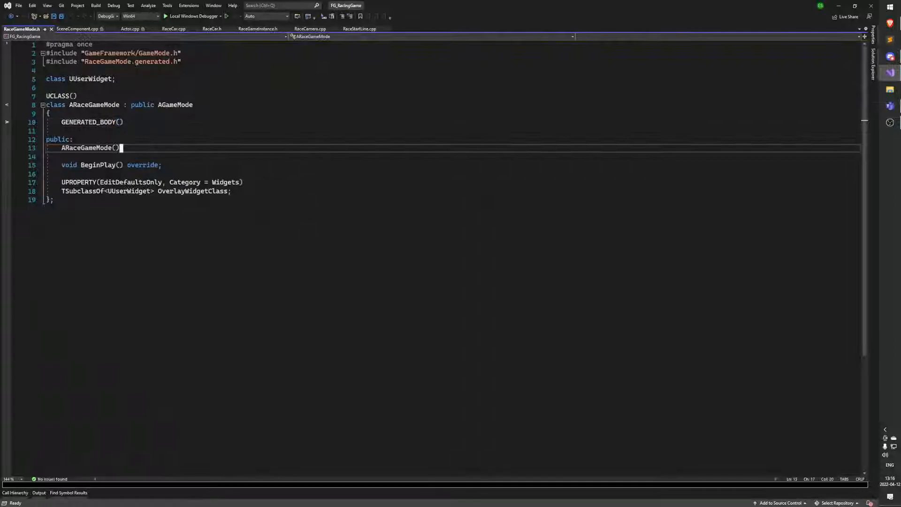
{"action": "left_click", "coordinate": [159, 165]}
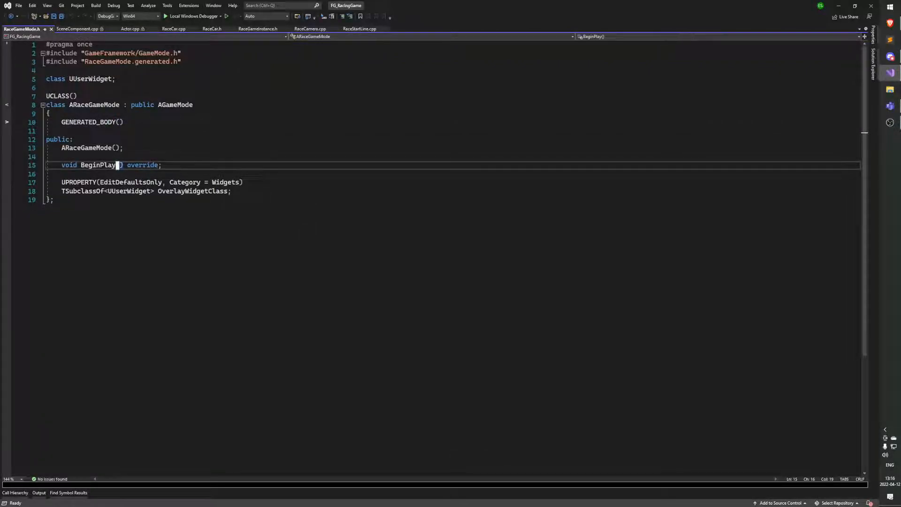
{"action": "left_click", "coordinate": [113, 148]}
{"action": "left_click", "coordinate": [116, 122]}
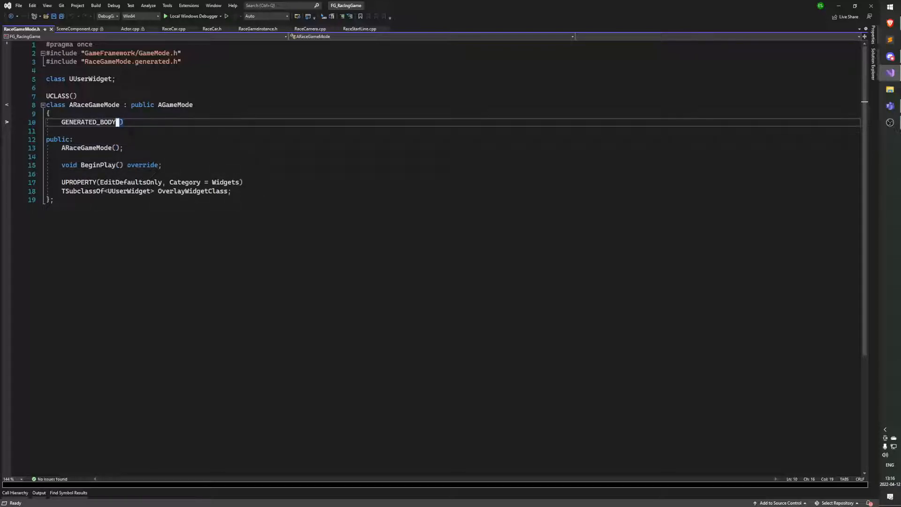
{"action": "left_click", "coordinate": [121, 147]}
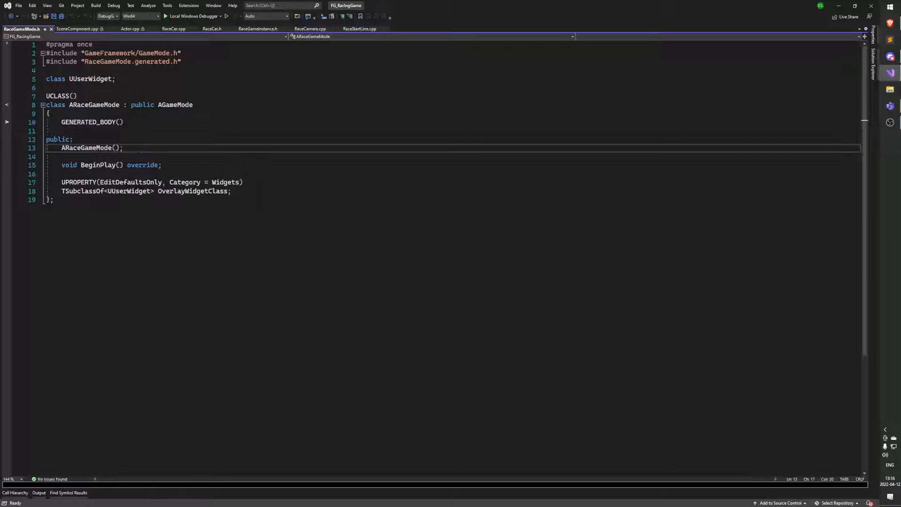
{"action": "left_click", "coordinate": [119, 164]}
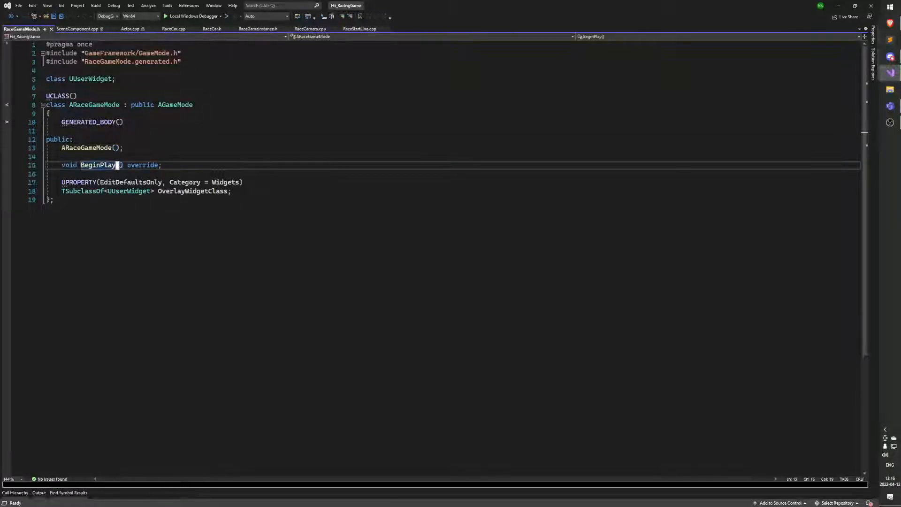
{"action": "left_click", "coordinate": [46, 96]}
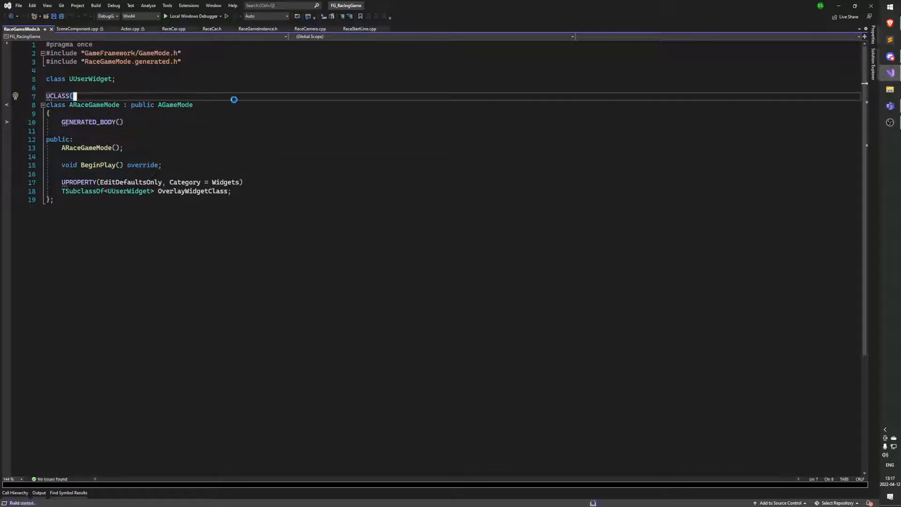
Step: Build and launch the project, look over the TestMap level in the Unreal Editor, and return to Visual Studio
{"action": "key", "text": "ctrl+shift+b"}
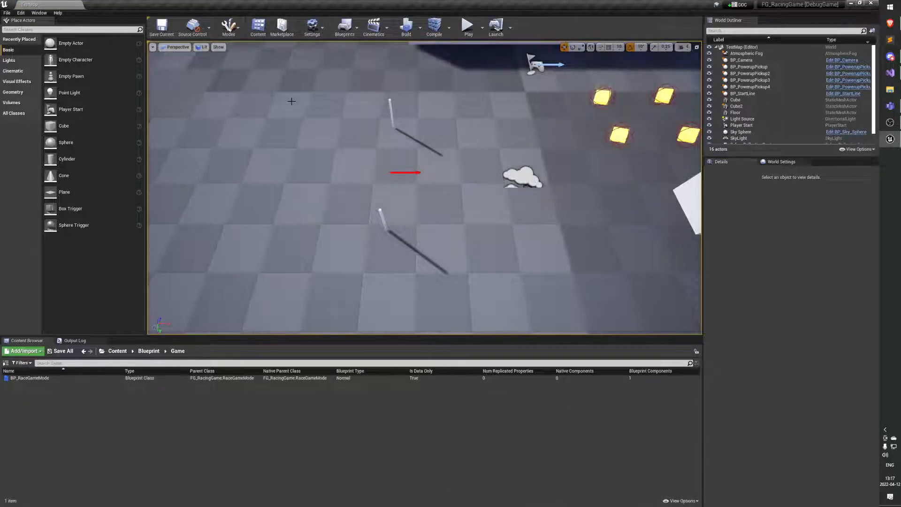
{"action": "right_click_drag", "start_coordinate": [287, 157], "coordinate": [371, 115]}
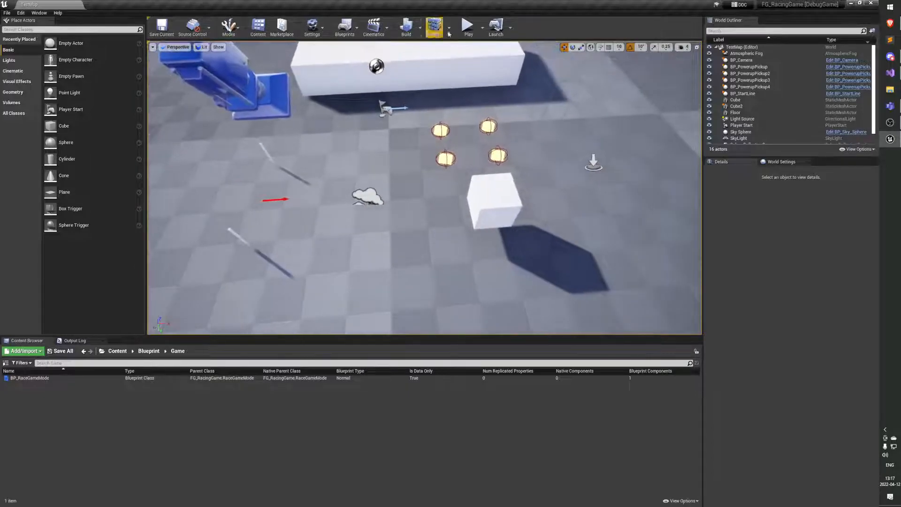
{"action": "key", "text": "alt+Tab"}
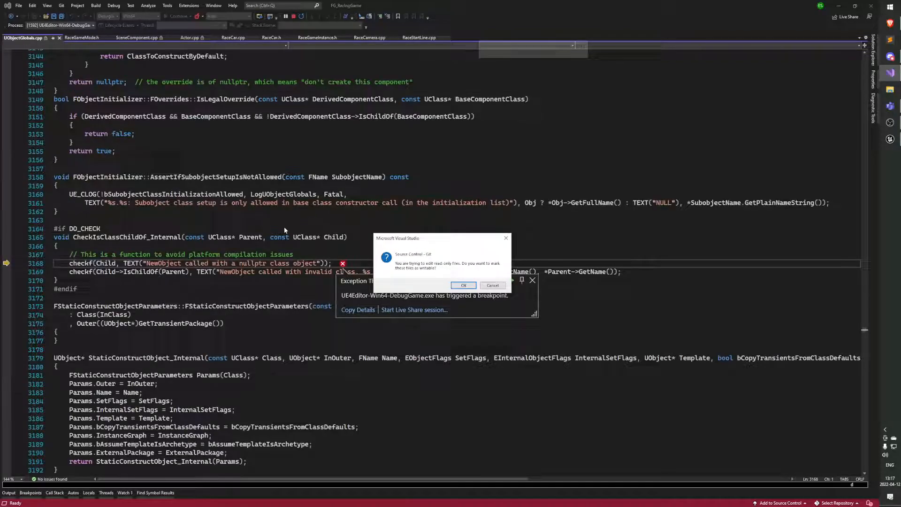
Step: Inspect the nullptr class check in UObjectGlobals.cpp where execution broke, and stop the debugging session
{"action": "left_click", "coordinate": [463, 285]}
{"action": "left_click", "coordinate": [75, 289]}
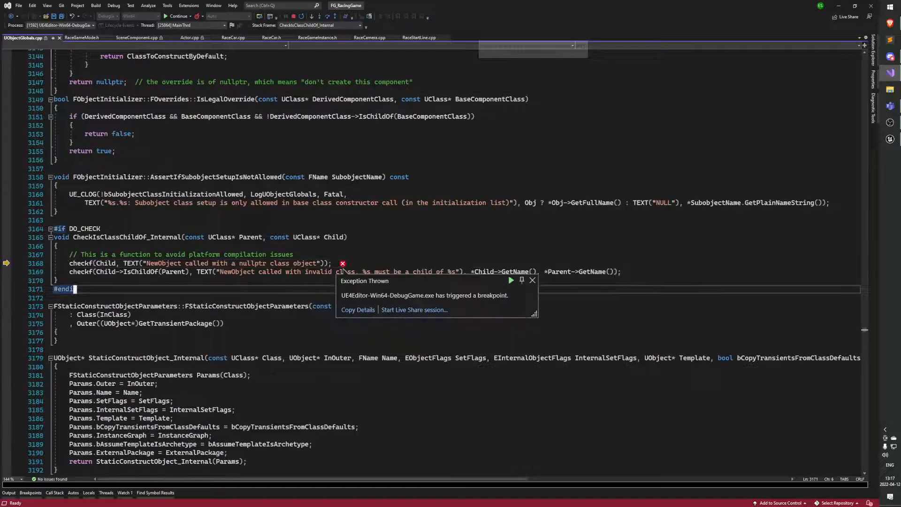
{"action": "left_click", "coordinate": [244, 263]}
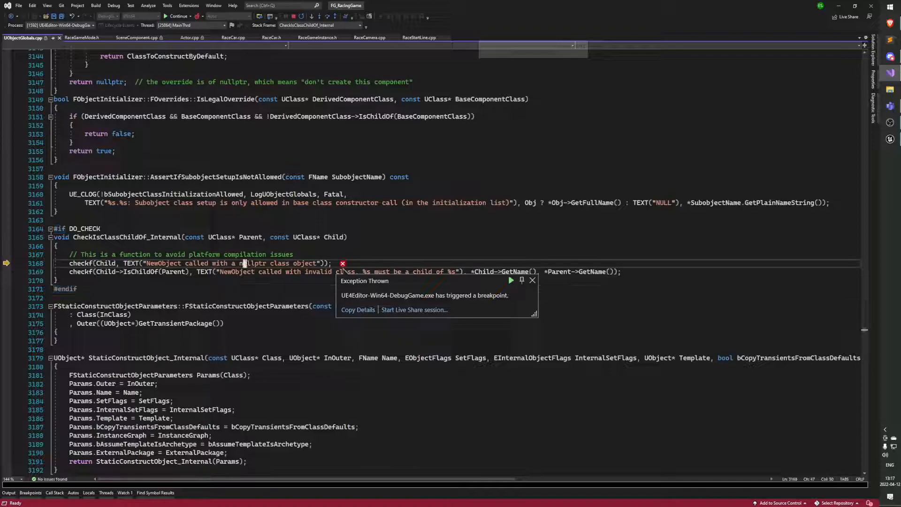
{"action": "key", "text": "shift+F5"}
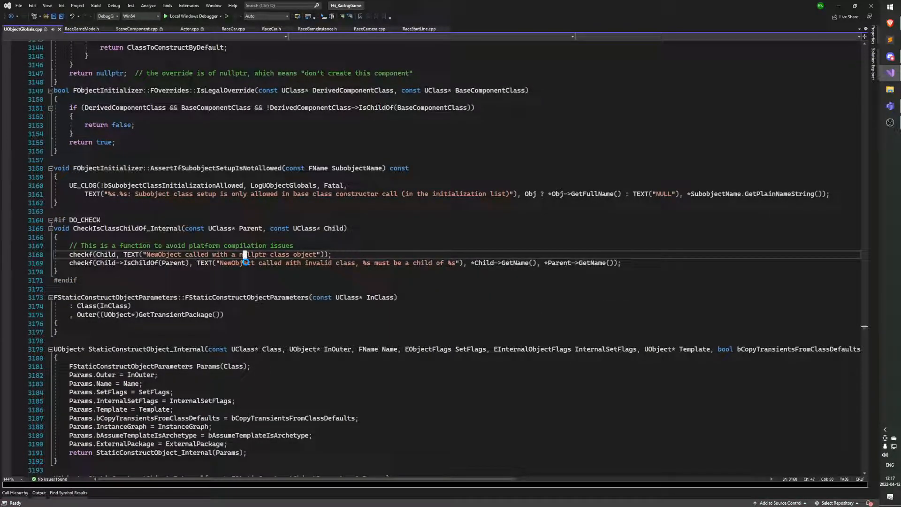
Step: Rebuild and launch the project, and open the BP_RaceGameMode blueprint in the Unreal Editor
{"action": "key", "text": "ctrl+shift+b"}
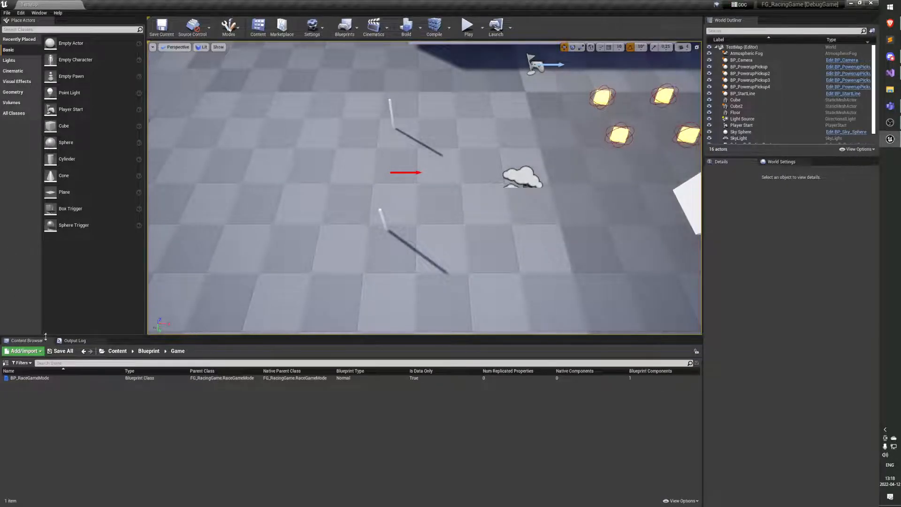
{"action": "double_click", "coordinate": [35, 378]}
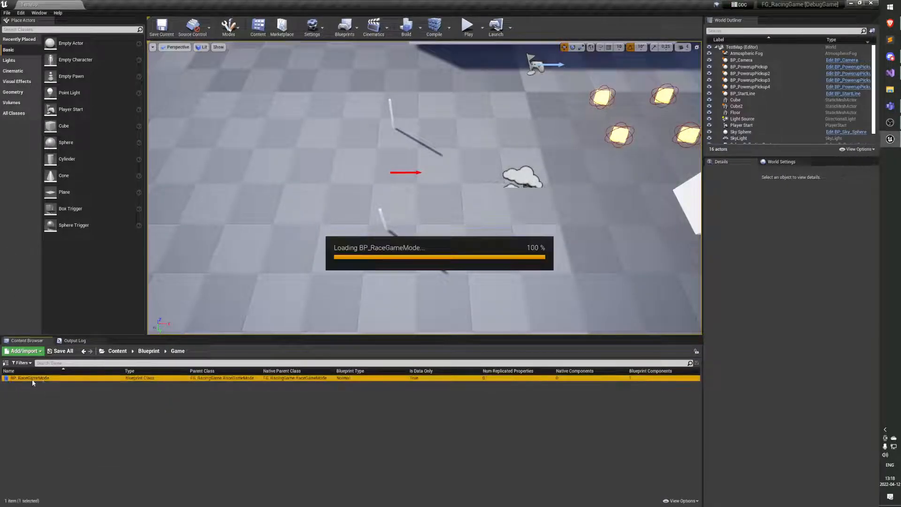
Step: Switch to Visual Studio and examine the nullptr class message in the CheckIsClassChildOf_Internal function
{"action": "key", "text": "alt+Tab"}
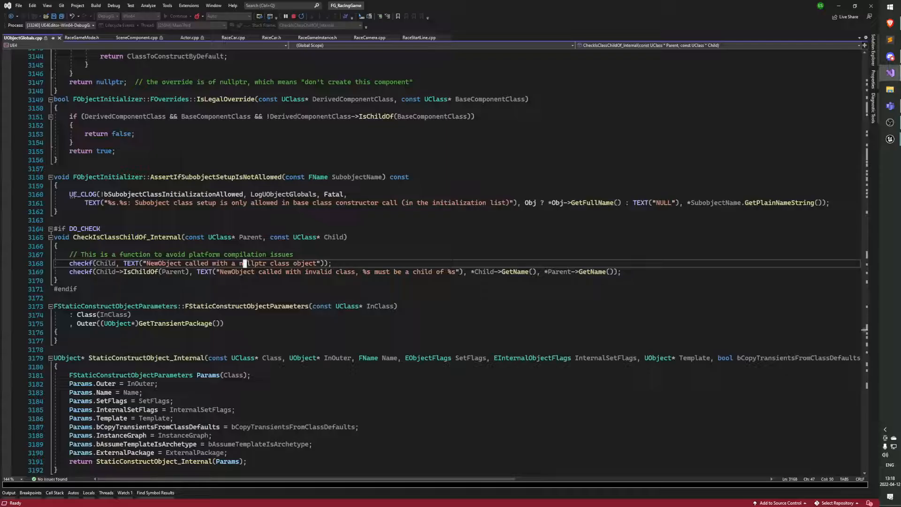
{"action": "left_click", "coordinate": [129, 315]}
{"action": "left_click", "coordinate": [262, 271]}
{"action": "left_click_drag", "start_coordinate": [146, 263], "coordinate": [318, 263]}
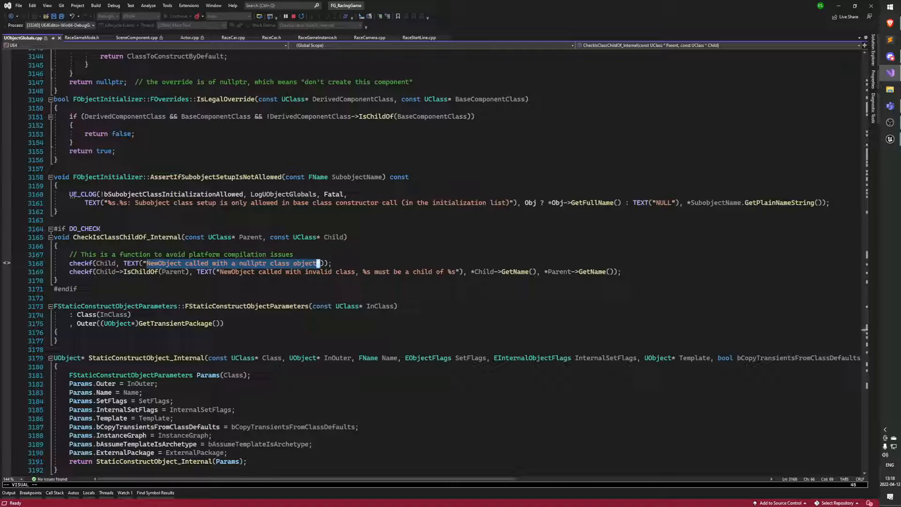
{"action": "left_click", "coordinate": [56, 246]}
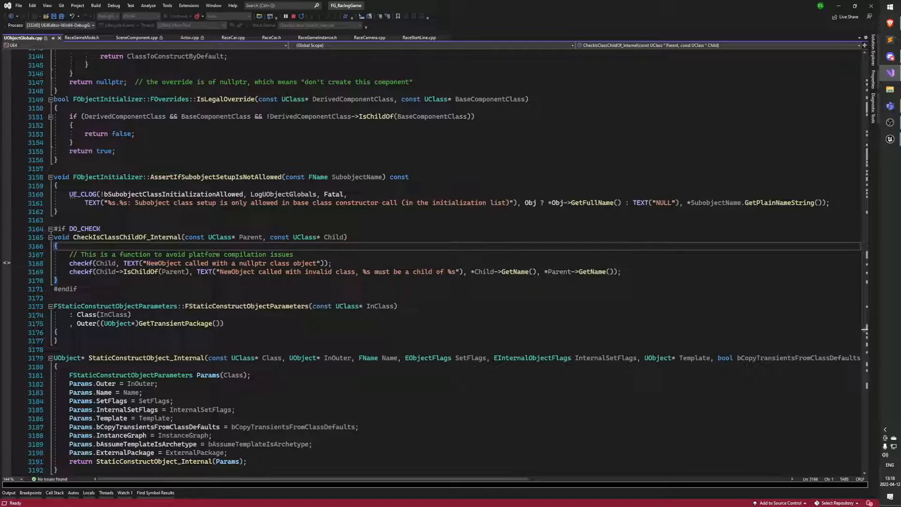
Step: Examine the OverlayWidgetClass property declaration in RaceGameMode.h
{"action": "left_click", "coordinate": [233, 37]}
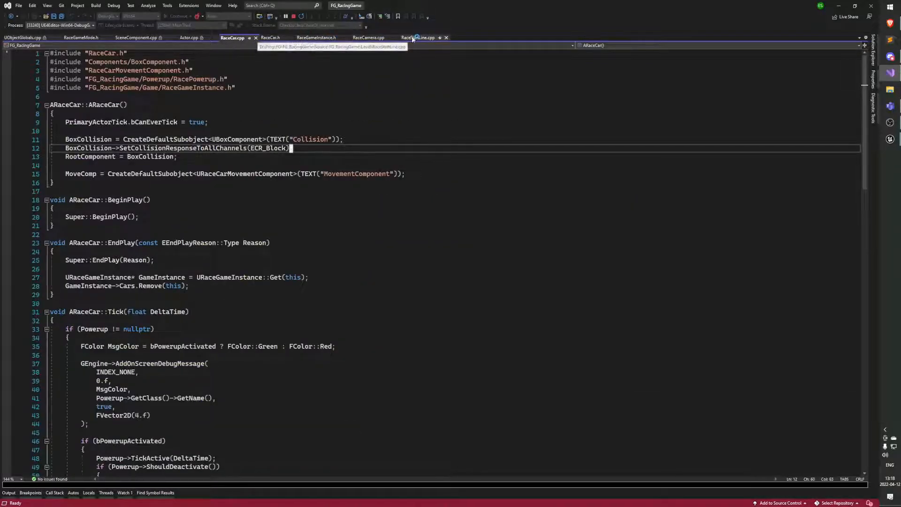
{"action": "left_click", "coordinate": [81, 38]}
{"action": "left_click", "coordinate": [89, 140]}
{"action": "left_click_drag", "start_coordinate": [49, 200], "coordinate": [236, 202]}
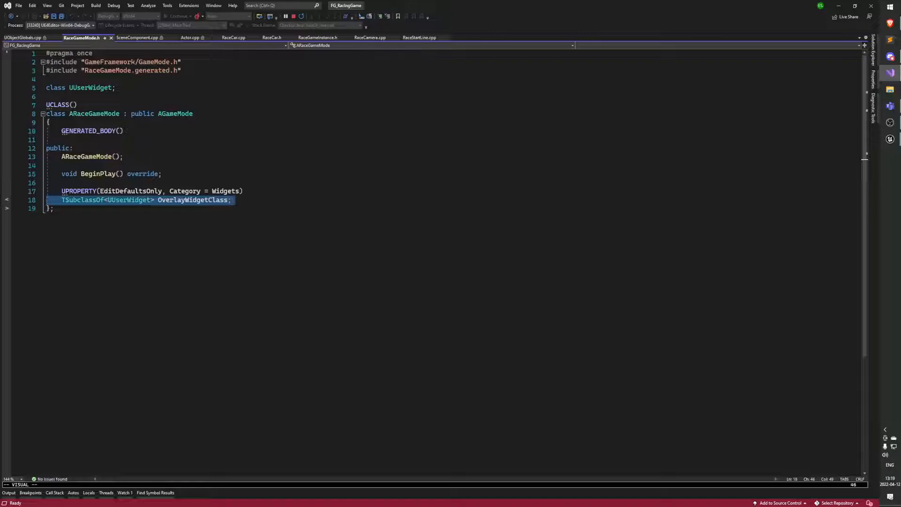
{"action": "scroll", "coordinate": [188, 204], "scroll_direction": "down", "scroll_amount": 1}
{"action": "scroll", "coordinate": [164, 201], "scroll_direction": "up", "scroll_amount": 1}
Step: Switch to the Unreal Editor and dock the BP_RaceGameMode blueprint beside the TestMap level
{"action": "key", "text": "alt+Tab"}
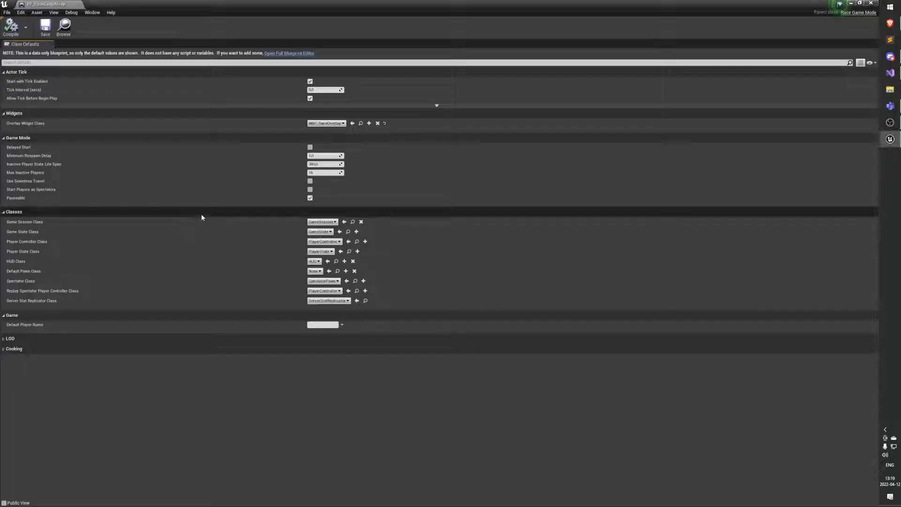
{"action": "left_click_drag", "start_coordinate": [60, 5], "coordinate": [113, 7]}
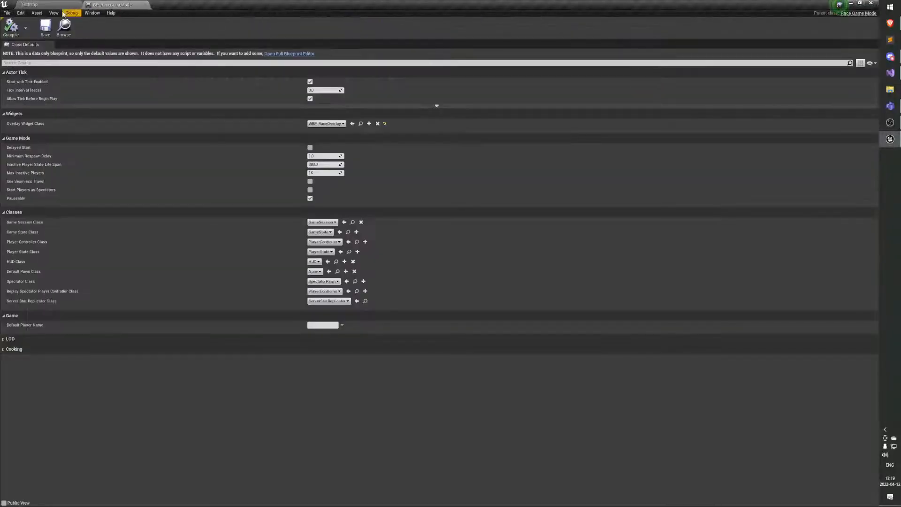
Step: Locate the BP_RaceGameMode asset in the Game blueprint folder and check its Overlay Widget Class default
{"action": "left_click", "coordinate": [53, 7]}
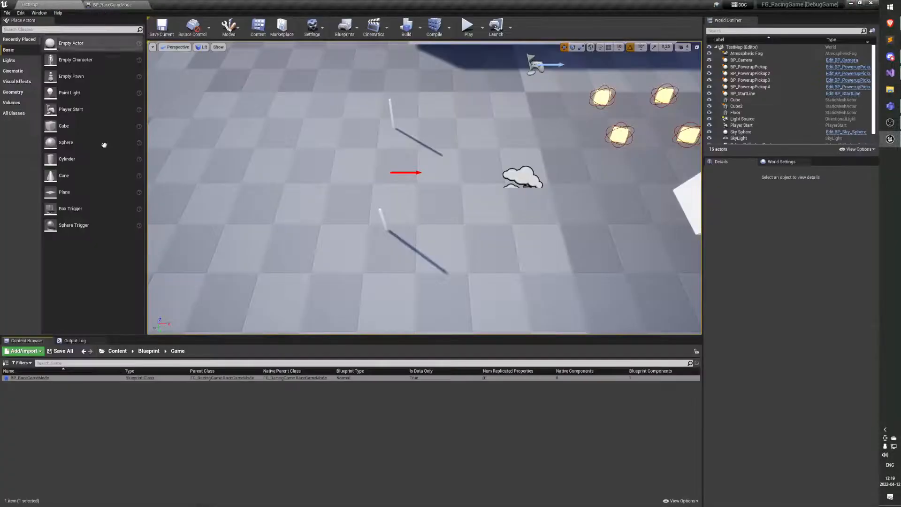
{"action": "left_click", "coordinate": [40, 377]}
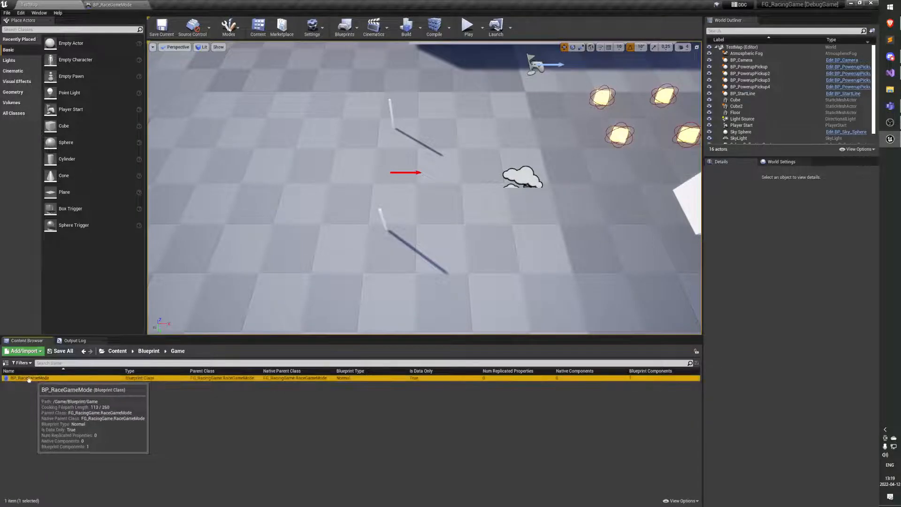
{"action": "double_click", "coordinate": [41, 378]}
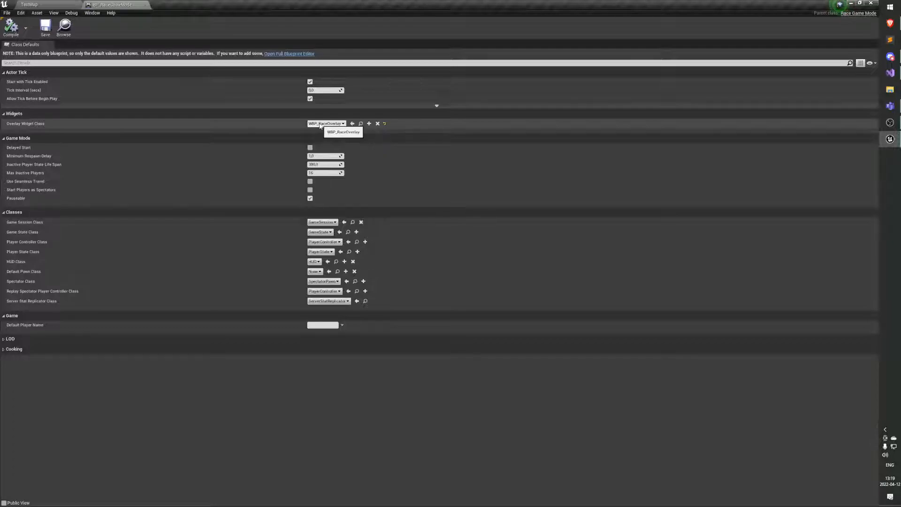
Step: Set the project's Default GameMode to BP_RaceGameMode under Maps & Modes in the project settings, and close the settings
{"action": "left_click", "coordinate": [28, 5]}
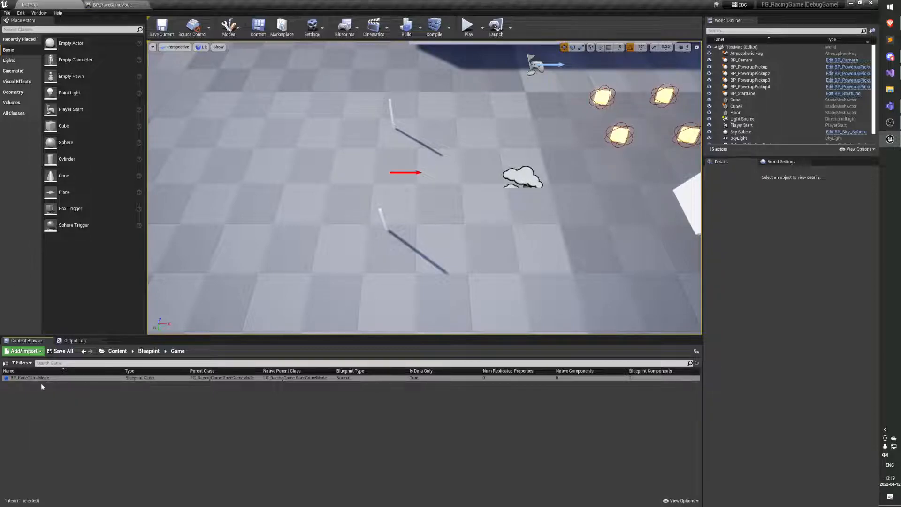
{"action": "left_click", "coordinate": [312, 26]}
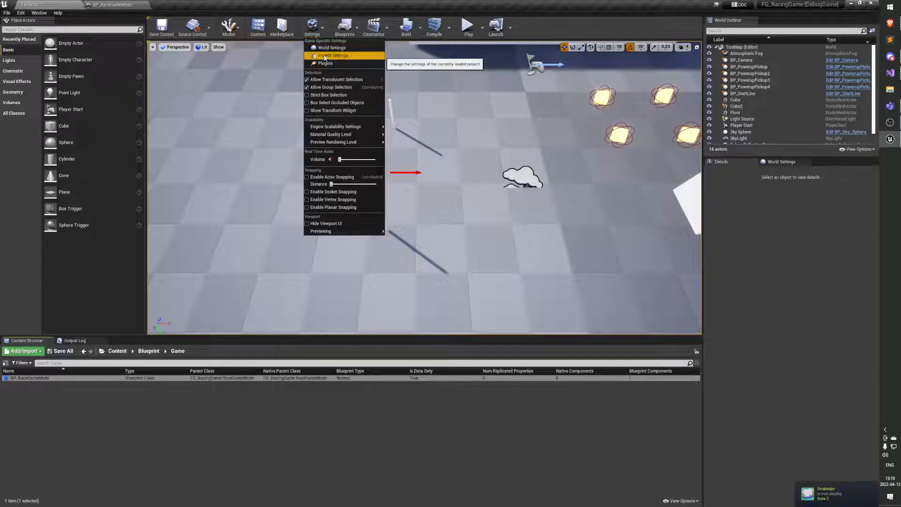
{"action": "left_click", "coordinate": [340, 56]}
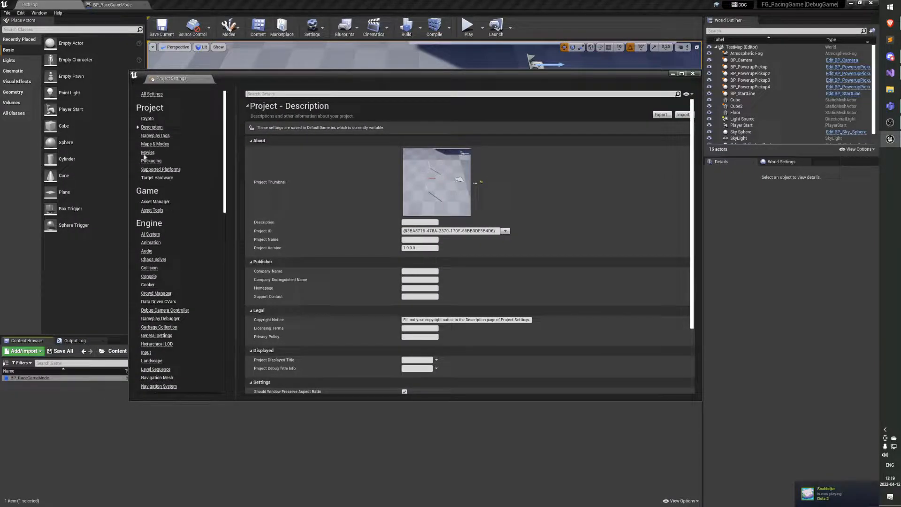
{"action": "left_click", "coordinate": [155, 144]}
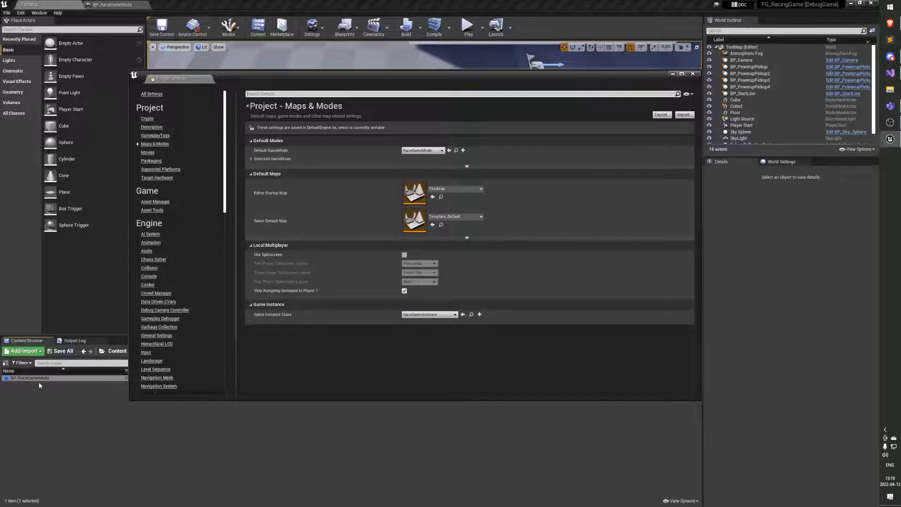
{"action": "left_click", "coordinate": [423, 150]}
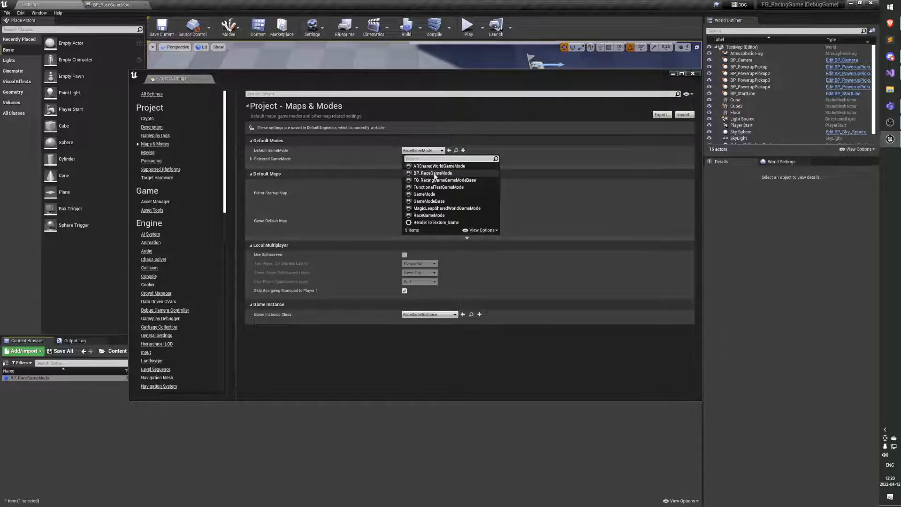
{"action": "left_click", "coordinate": [412, 188]}
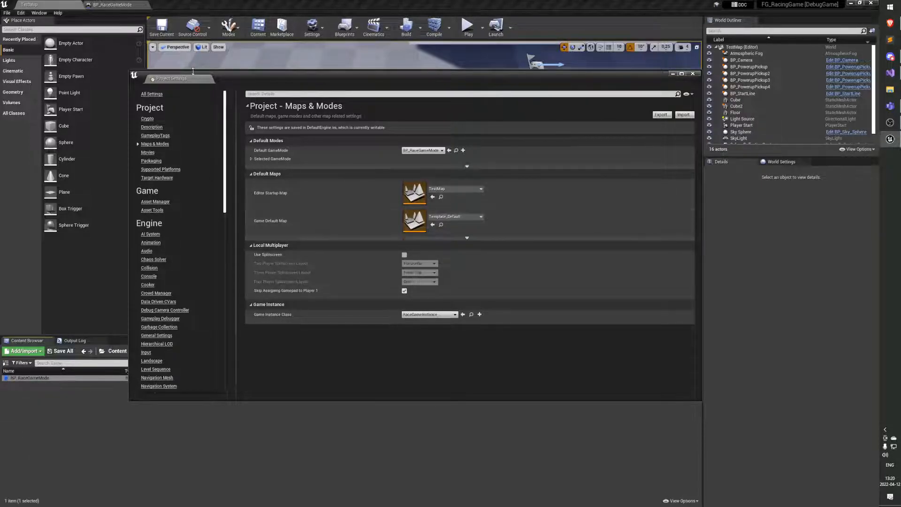
{"action": "left_click", "coordinate": [693, 73]}
Step: Play-test the TestMap level by driving the car around and firing the collected powerup
{"action": "left_click", "coordinate": [468, 26]}
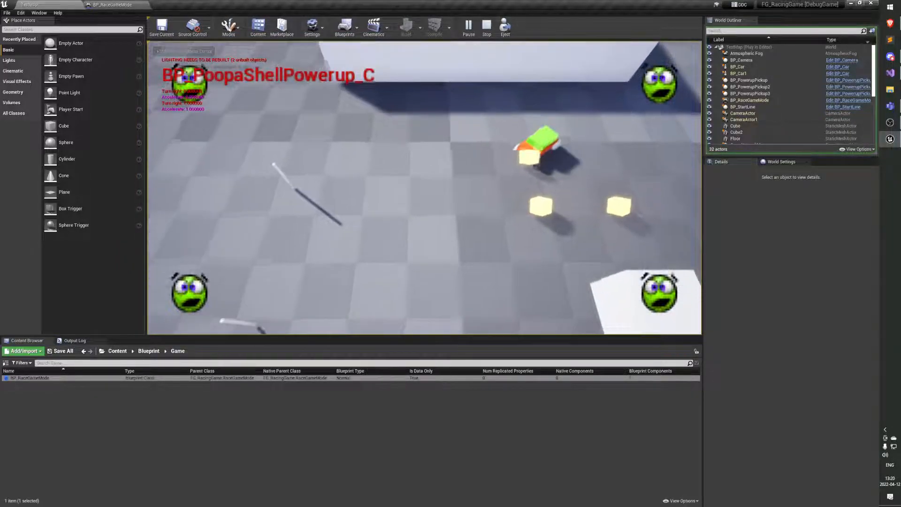
{"action": "key", "text": "s"}
{"action": "key", "text": "a"}
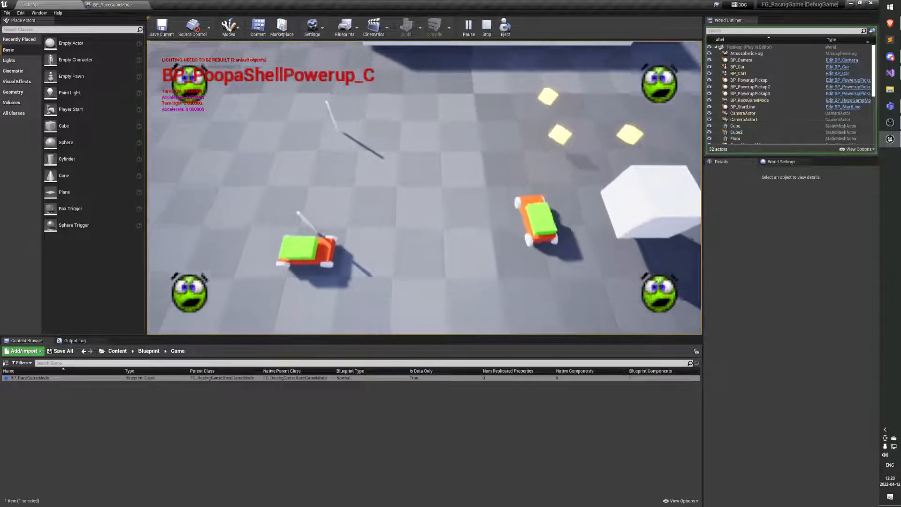
{"action": "key", "text": "space"}
{"action": "key", "text": "w"}
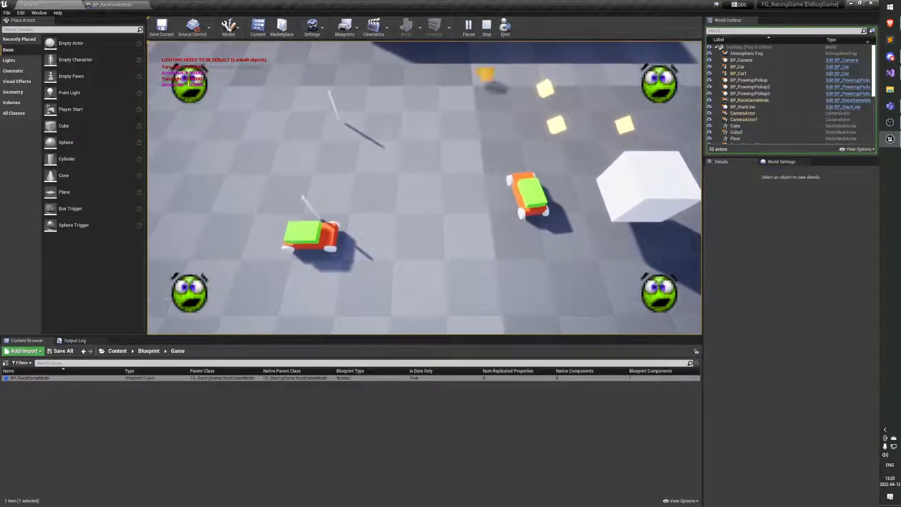
Step: Drive the car into another powerup pickup and around the other car, and end the play session
{"action": "key", "text": "d"}
{"action": "key", "text": "s"}
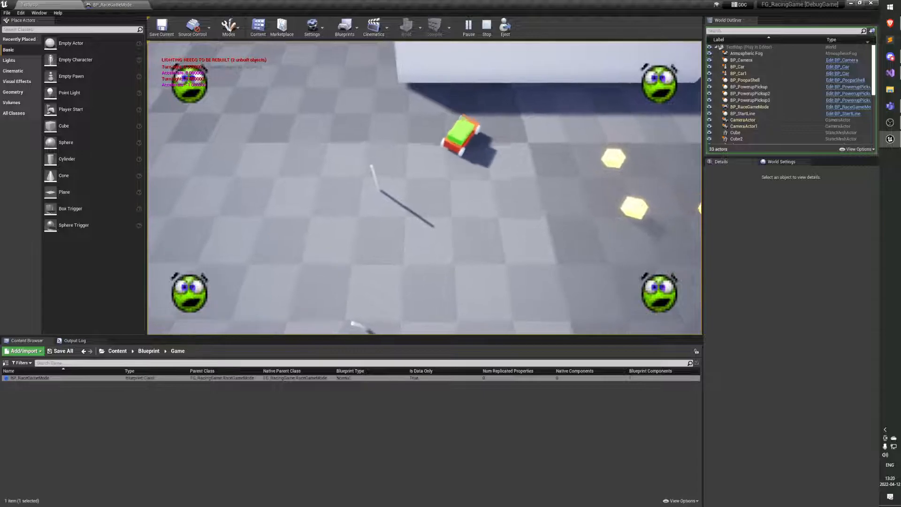
{"action": "key", "text": "d"}
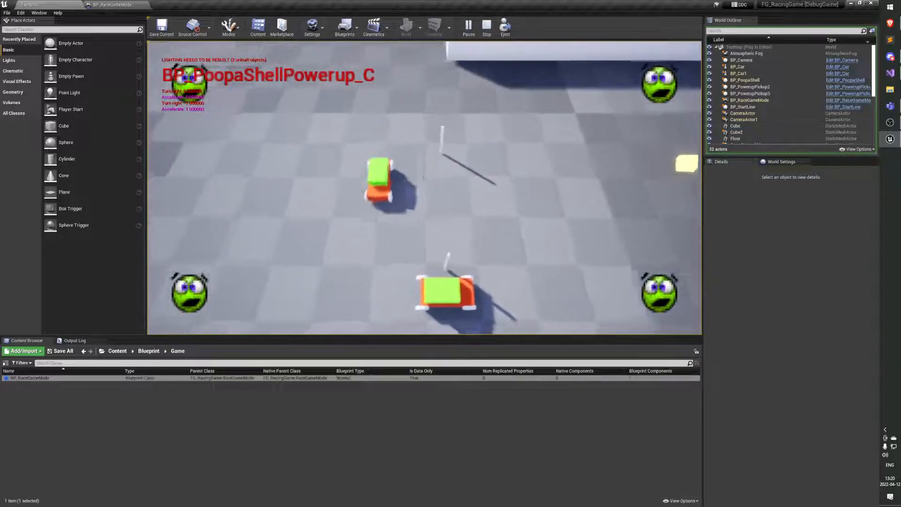
{"action": "key", "text": "s"}
{"action": "key", "text": "d"}
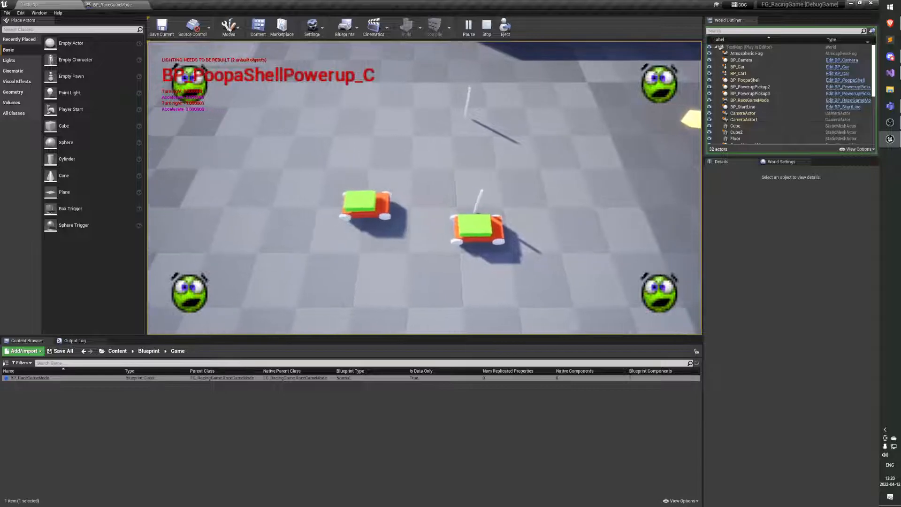
{"action": "key", "text": "Escape"}
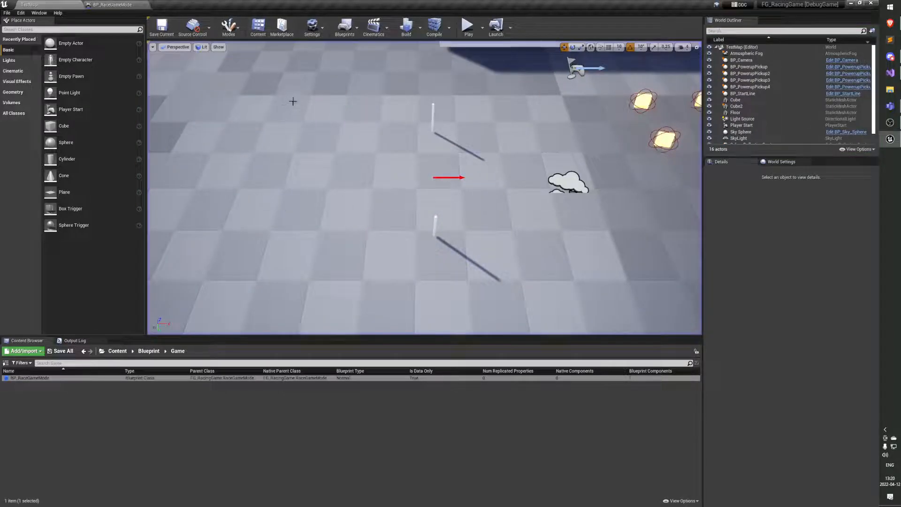
Step: Open the TestMap level's World Settings and examine the available GameMode Override classes without changing the override
{"action": "left_click", "coordinate": [784, 162]}
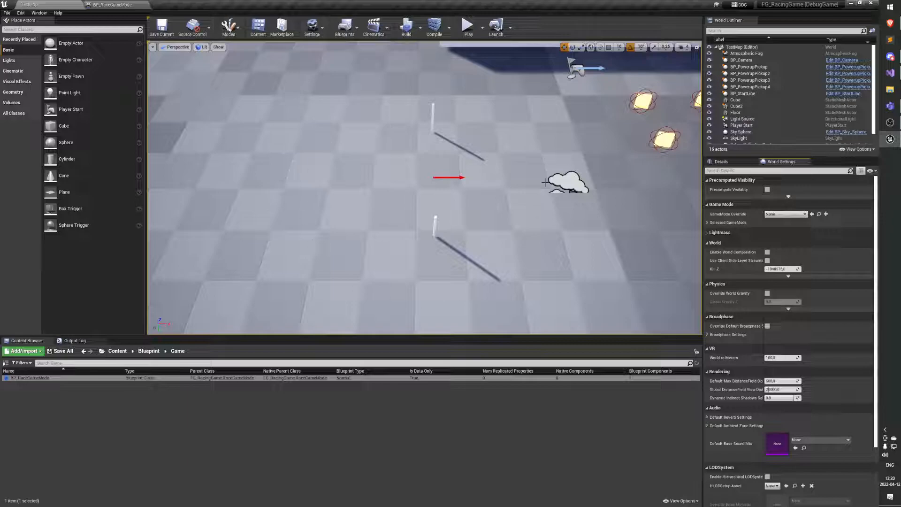
{"action": "scroll", "coordinate": [613, 265], "scroll_direction": "up", "scroll_amount": 1}
{"action": "right_click_drag", "start_coordinate": [613, 265], "coordinate": [582, 263]}
{"action": "key", "text": "s"}
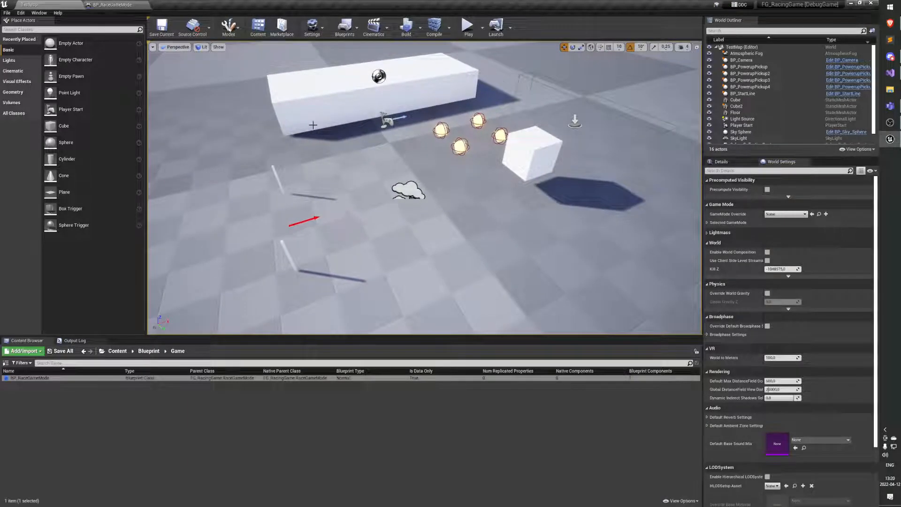
{"action": "right_click_drag", "start_coordinate": [481, 194], "coordinate": [306, 220]}
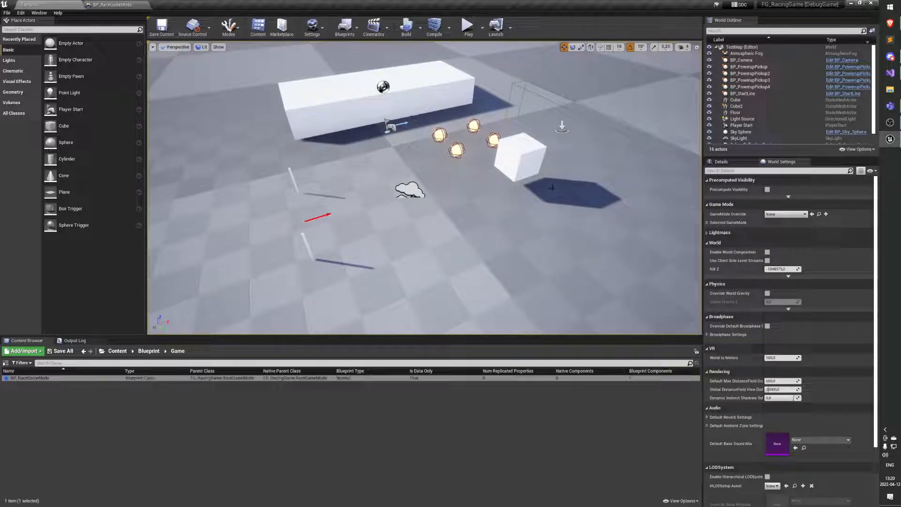
{"action": "right_click_drag", "start_coordinate": [552, 150], "coordinate": [314, 177]}
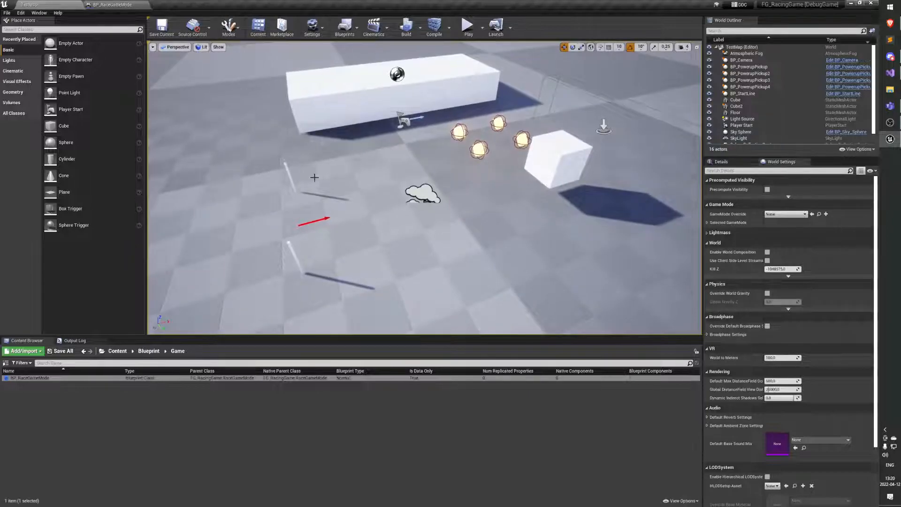
{"action": "left_click", "coordinate": [785, 213]}
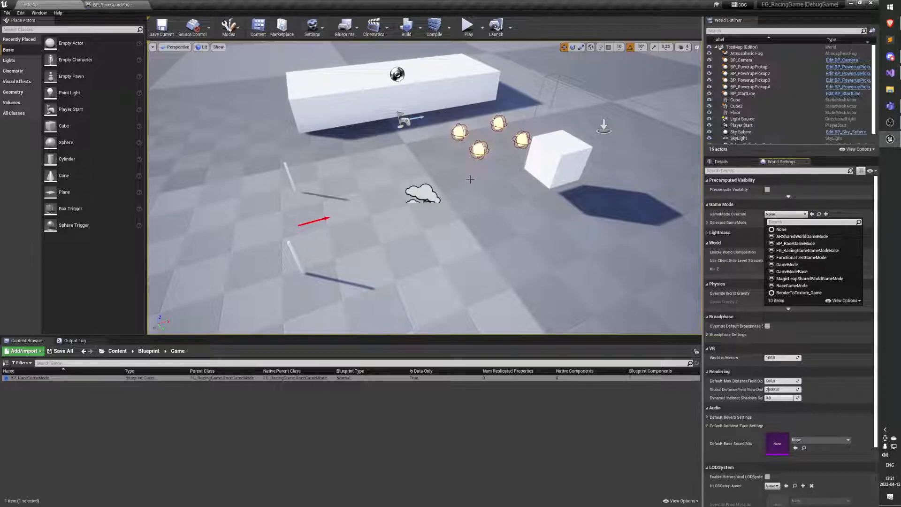
{"action": "left_click", "coordinate": [544, 205]}
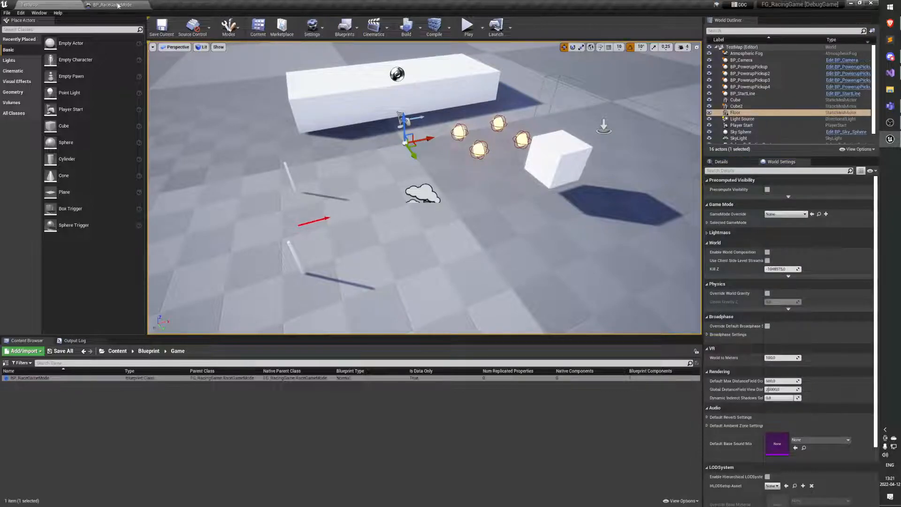
Step: Check the project's Default GameMode under Maps & Modes against the level's GameMode Override, and return to the level
{"action": "left_click", "coordinate": [312, 26]}
{"action": "left_click", "coordinate": [324, 63]}
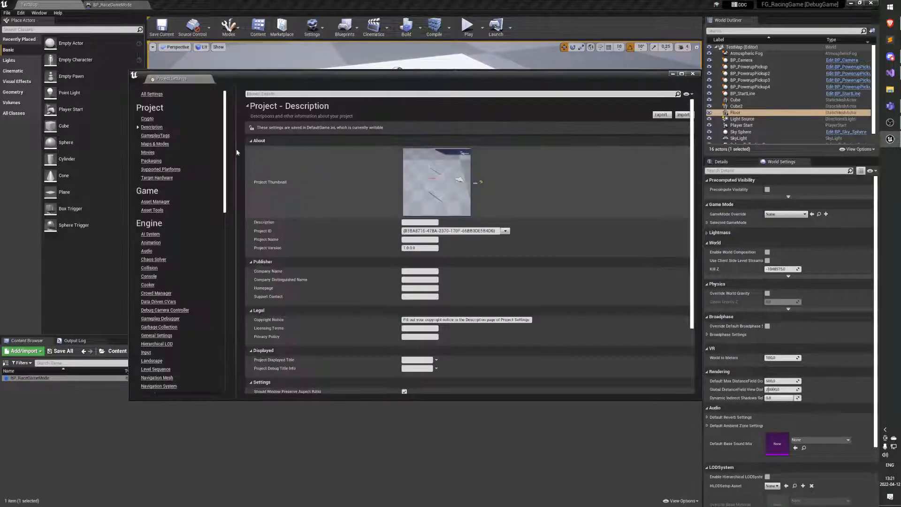
{"action": "left_click", "coordinate": [155, 143]}
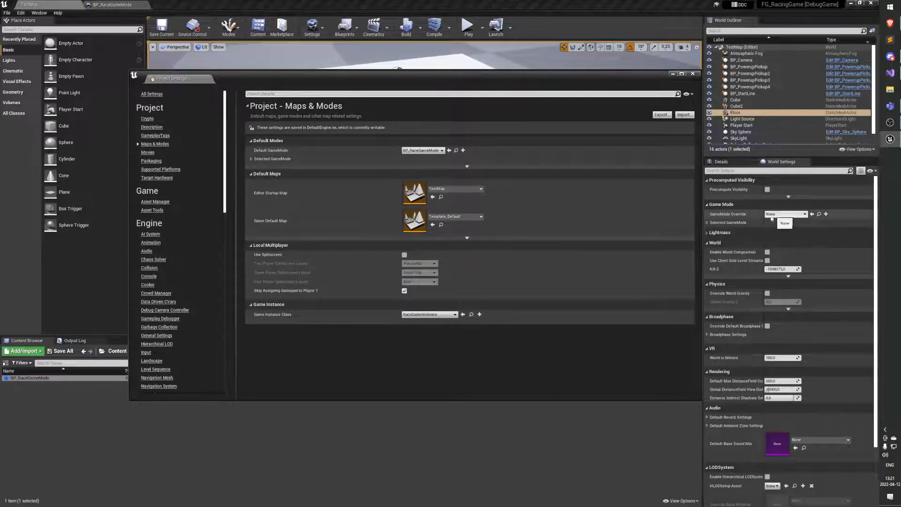
{"action": "right_click_drag", "start_coordinate": [396, 131], "coordinate": [378, 134]}
{"action": "scroll", "coordinate": [397, 131], "scroll_direction": "down", "scroll_amount": 5}
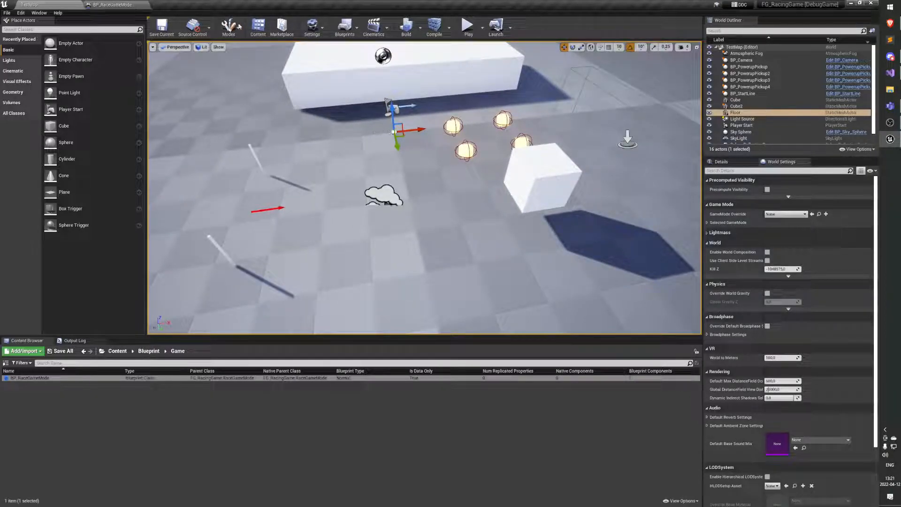
Step: Set the project's Default GameMode to GameModeBase under Maps & Modes, and review the level's GameMode Override choices
{"action": "left_click", "coordinate": [305, 33]}
{"action": "left_click", "coordinate": [328, 63]}
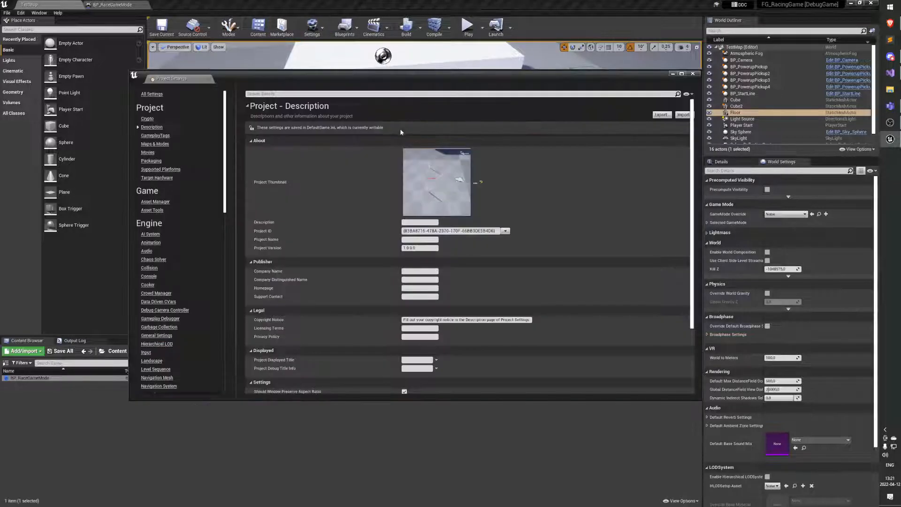
{"action": "left_click", "coordinate": [155, 143]}
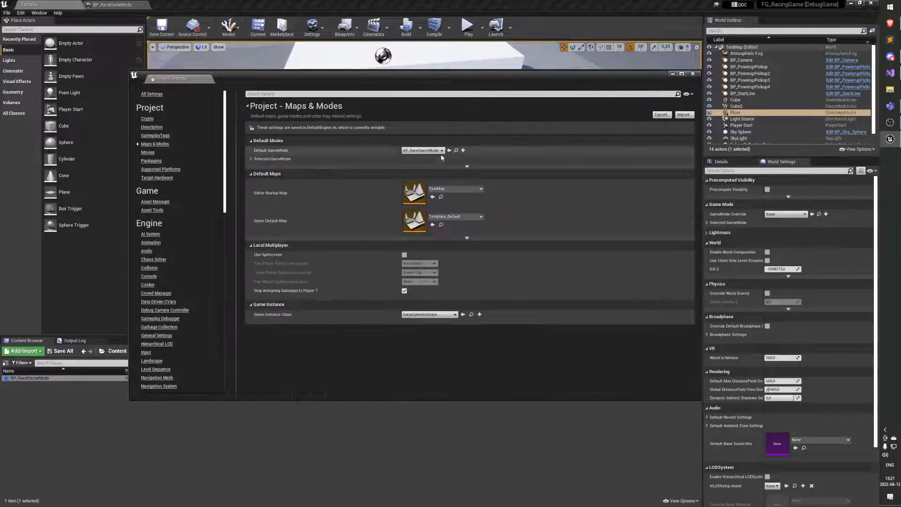
{"action": "left_click", "coordinate": [422, 150]}
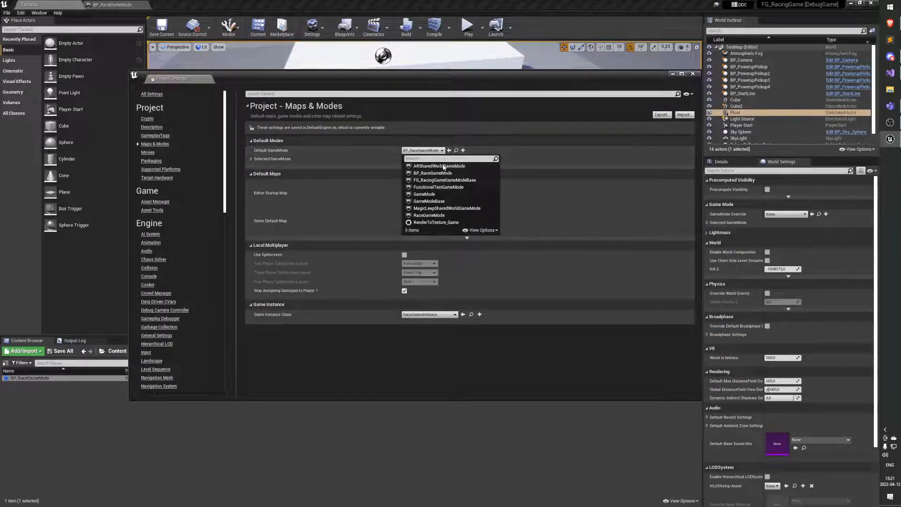
{"action": "left_click", "coordinate": [424, 200]}
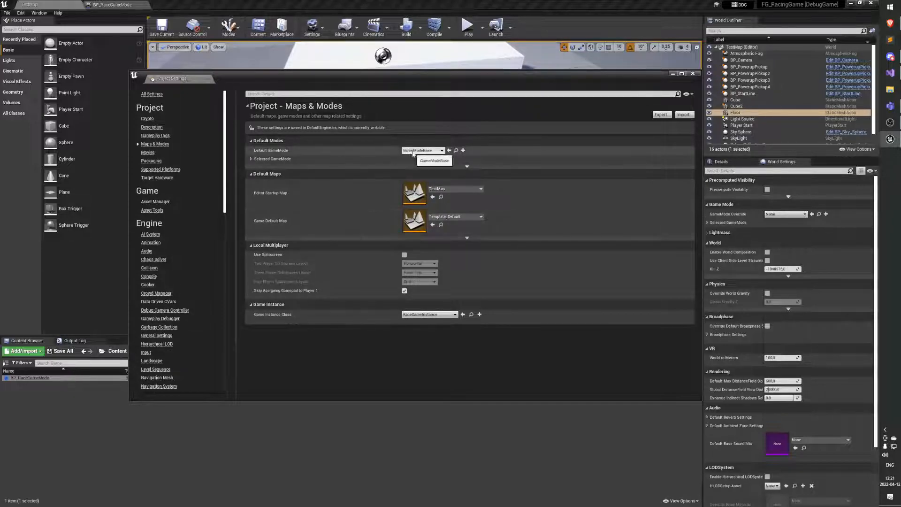
{"action": "left_click", "coordinate": [786, 214]}
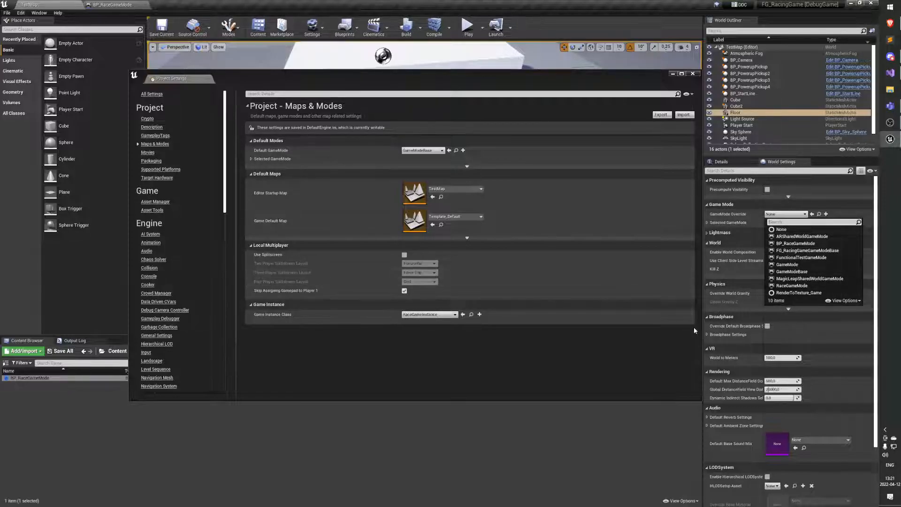
{"action": "left_click", "coordinate": [768, 254]}
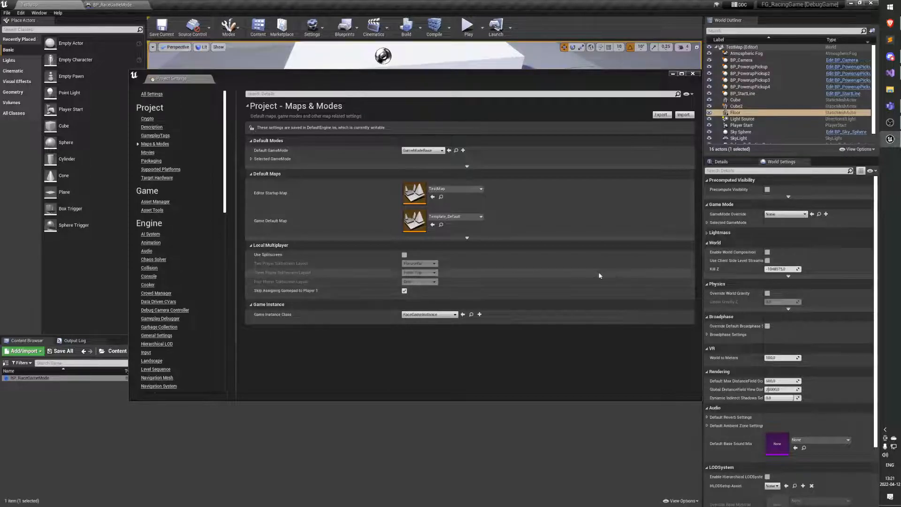
Step: Set the Default GameMode back to BP_RaceGameMode and close the project settings
{"action": "left_click", "coordinate": [424, 150]}
{"action": "left_click", "coordinate": [434, 177]}
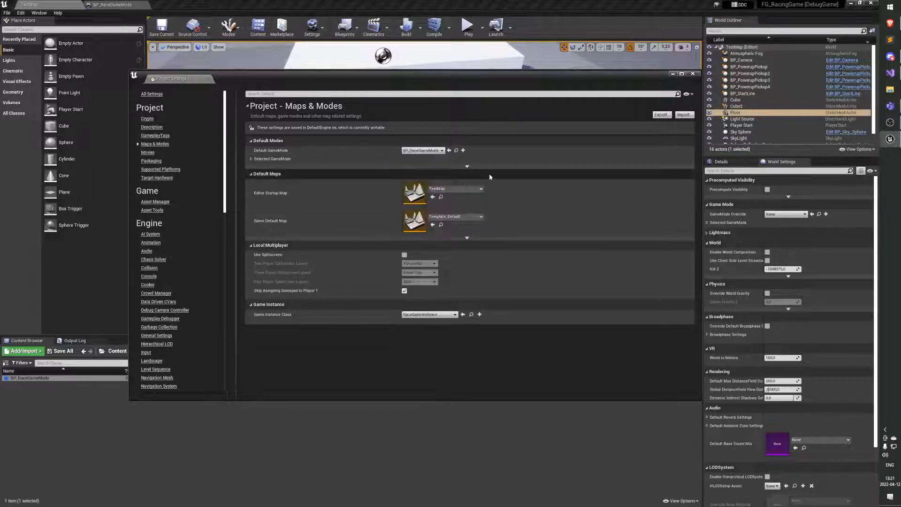
{"action": "left_click", "coordinate": [692, 74]}
{"action": "mouse_move", "coordinate": [522, 173]}
{"action": "right_mouse_down"}
{"action": "mouse_move", "coordinate": [516, 160]}
{"action": "mouse_move", "coordinate": [521, 174]}
{"action": "right_mouse_up"}
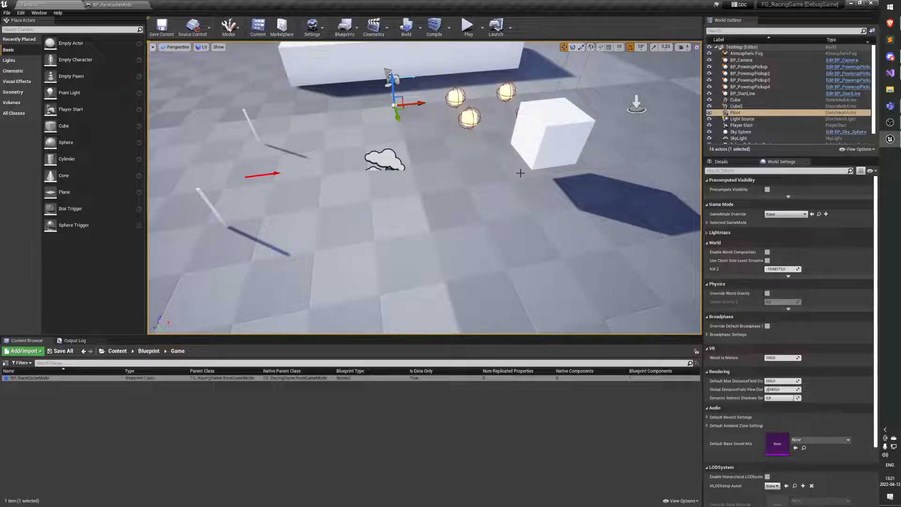
{"action": "right_click_drag", "start_coordinate": [424, 188], "coordinate": [458, 163]}
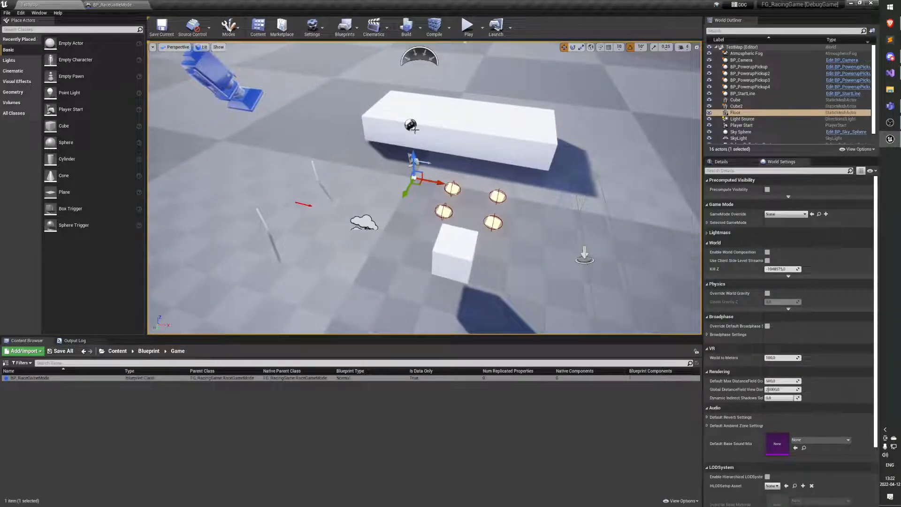
{"action": "scroll", "coordinate": [387, 238], "scroll_direction": "down", "scroll_amount": 4}
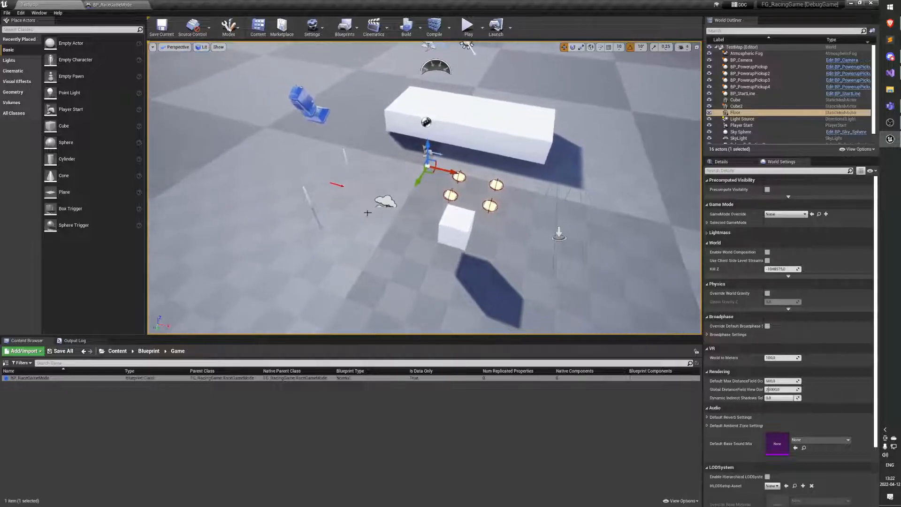
{"action": "scroll", "coordinate": [470, 167], "scroll_direction": "up", "scroll_amount": 2}
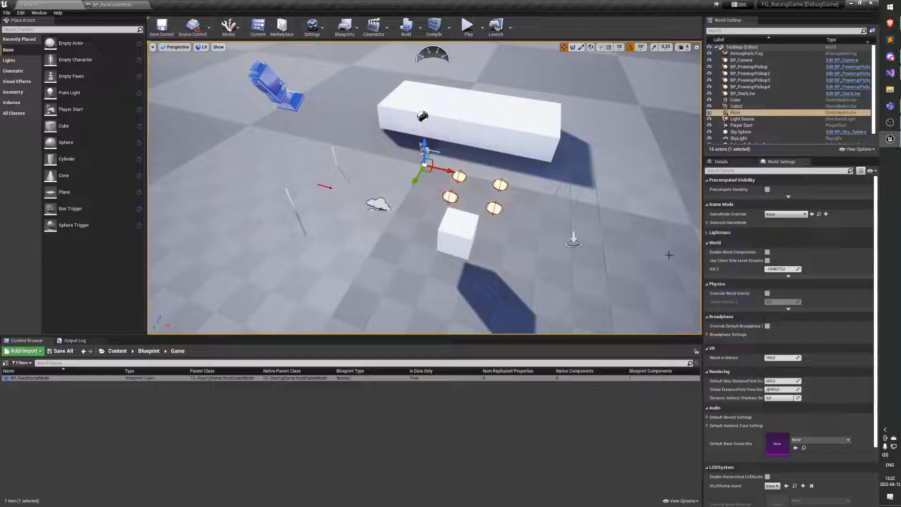
{"action": "left_click", "coordinate": [786, 214]}
{"action": "mouse_move", "coordinate": [541, 235]}
{"action": "right_mouse_down"}
{"action": "mouse_move", "coordinate": [529, 236]}
{"action": "mouse_move", "coordinate": [542, 235]}
{"action": "mouse_move", "coordinate": [541, 216]}
{"action": "mouse_move", "coordinate": [541, 240]}
{"action": "right_mouse_up"}
{"action": "mouse_move", "coordinate": [541, 239]}
{"action": "left_mouse_down"}
{"action": "mouse_move", "coordinate": [547, 197]}
{"action": "mouse_move", "coordinate": [550, 222]}
{"action": "mouse_move", "coordinate": [540, 221]}
{"action": "mouse_move", "coordinate": [540, 196]}
{"action": "mouse_move", "coordinate": [540, 217]}
{"action": "mouse_move", "coordinate": [557, 225]}
{"action": "mouse_move", "coordinate": [540, 221]}
{"action": "mouse_move", "coordinate": [539, 237]}
{"action": "mouse_move", "coordinate": [540, 221]}
{"action": "left_mouse_up"}
Step: Play-test the TestMap level, driving the car through a powerup pickup and back to the parked car, and stop the session
{"action": "left_click", "coordinate": [467, 27]}
{"action": "key", "text": "a"}
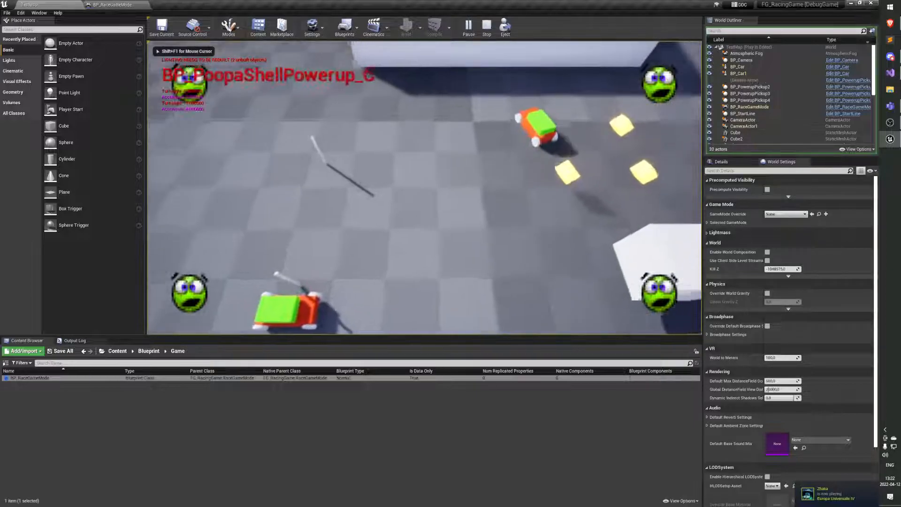
{"action": "key", "text": "s"}
{"action": "key", "text": "d"}
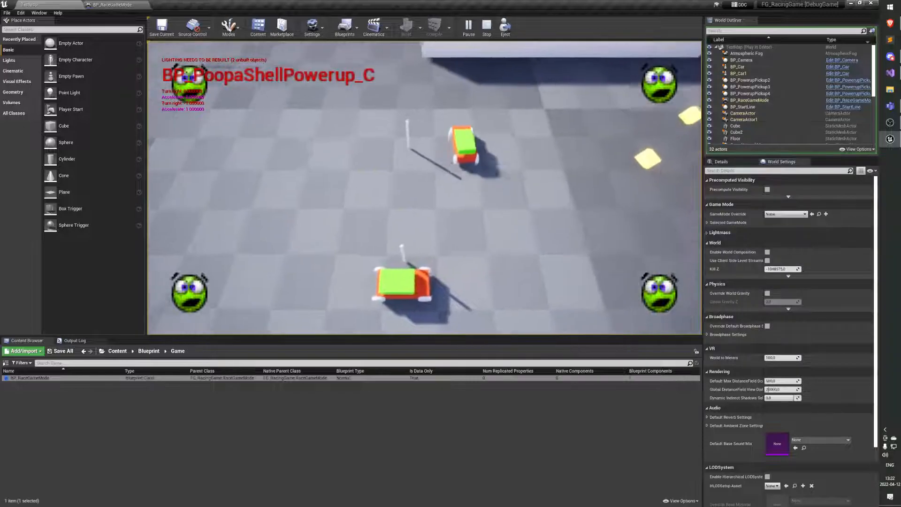
{"action": "key", "text": "Escape"}
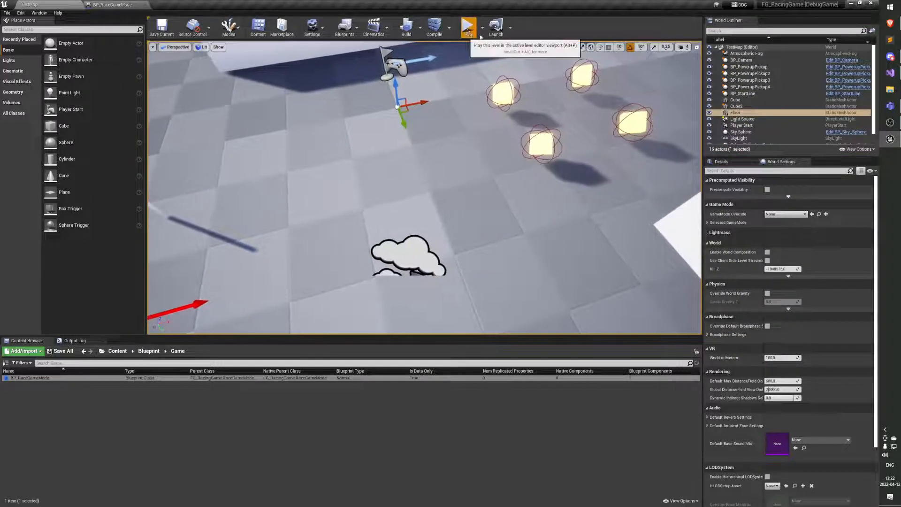
Step: Start another play session, drive the car into a powerup pickup, and release the mouse cursor to inspect the overlay's powerup text
{"action": "left_click", "coordinate": [467, 26]}
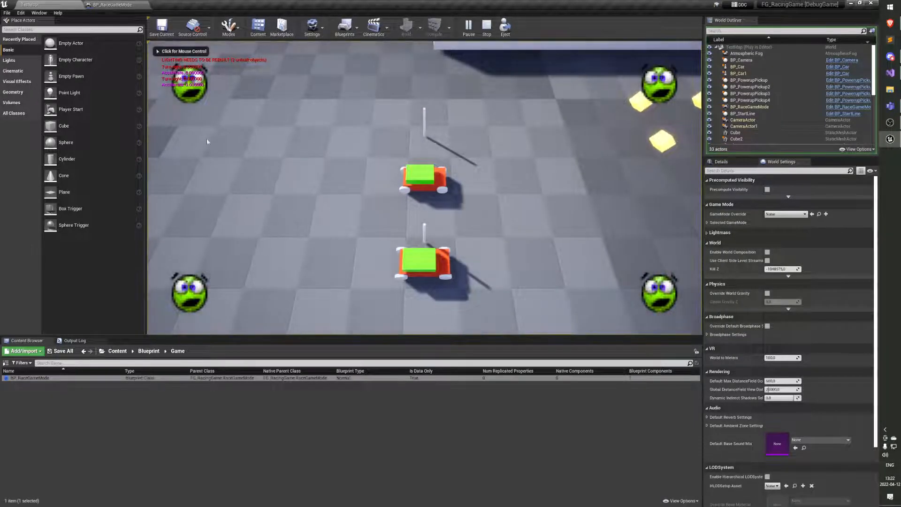
{"action": "key", "text": "w"}
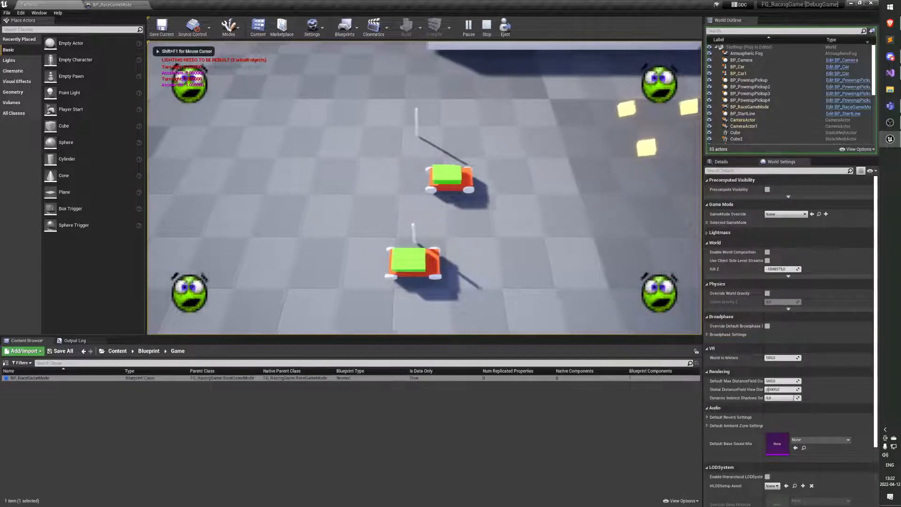
{"action": "key", "text": "a"}
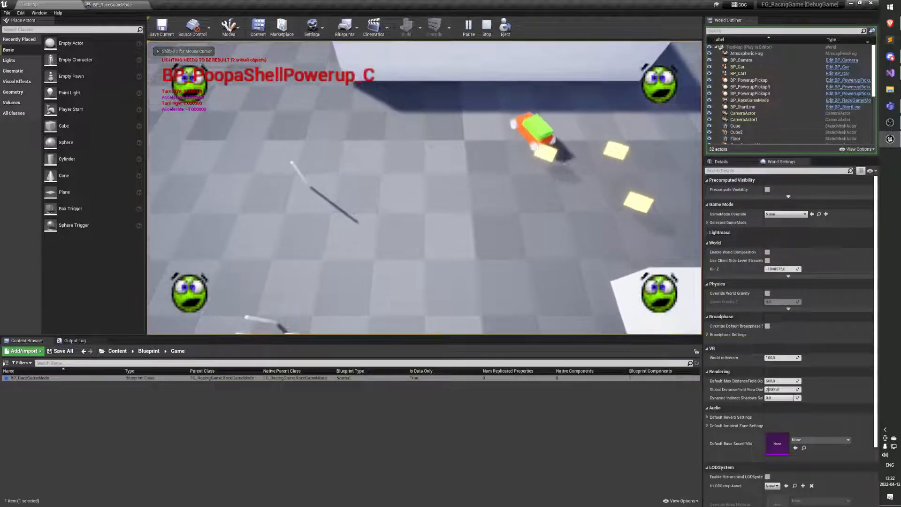
{"action": "key", "text": "s"}
{"action": "key", "text": "w"}
{"action": "key", "text": "shift+F1"}
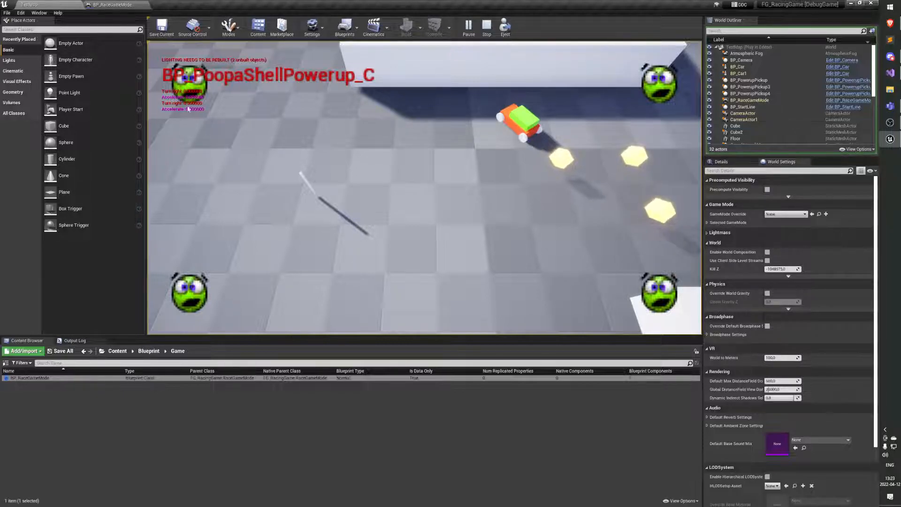
Step: Drive the car back beside the parked one, release the cursor to examine the overlay's corner images, and end the play session
{"action": "key", "text": "s"}
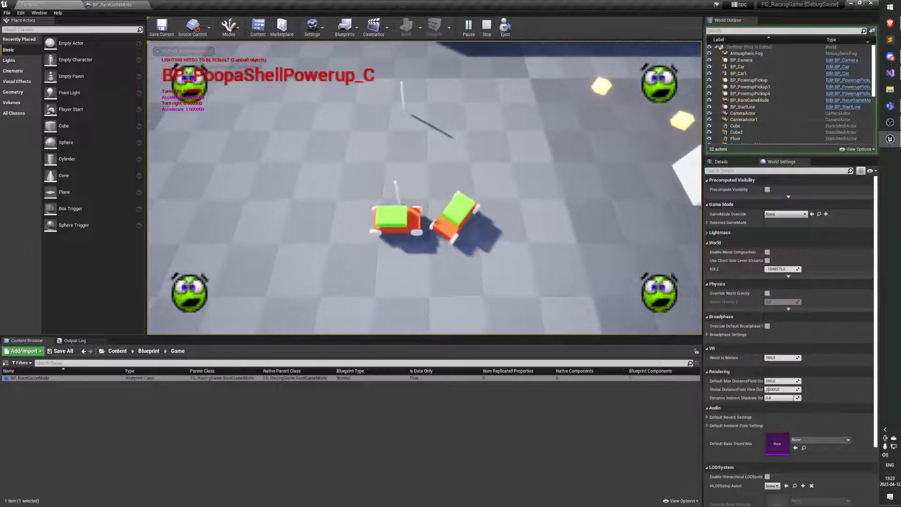
{"action": "key", "text": "shift+F1"}
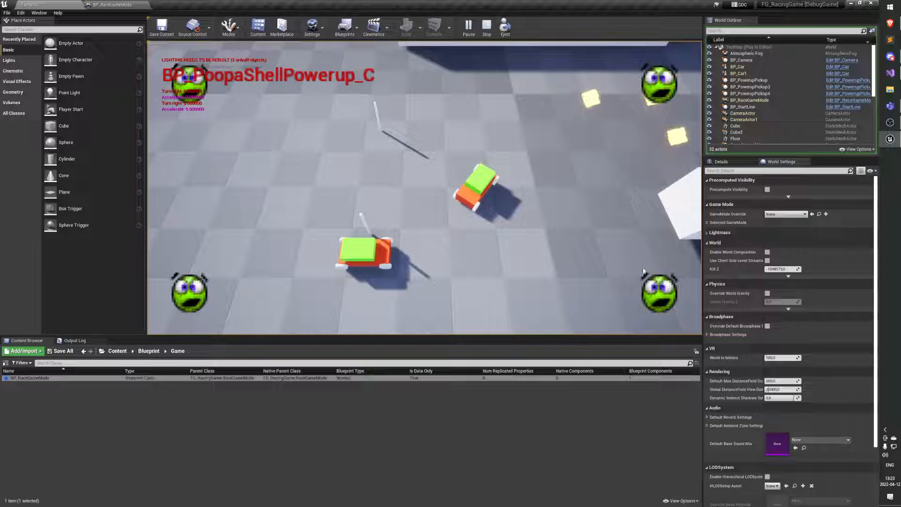
{"action": "key", "text": "w"}
{"action": "key", "text": "d"}
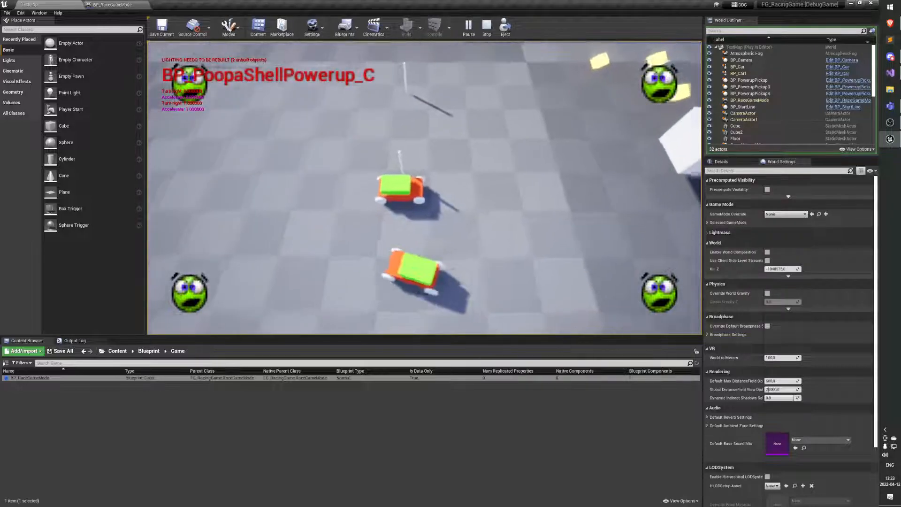
{"action": "key", "text": "Escape"}
{"action": "right_click_drag", "start_coordinate": [511, 216], "coordinate": [473, 234]}
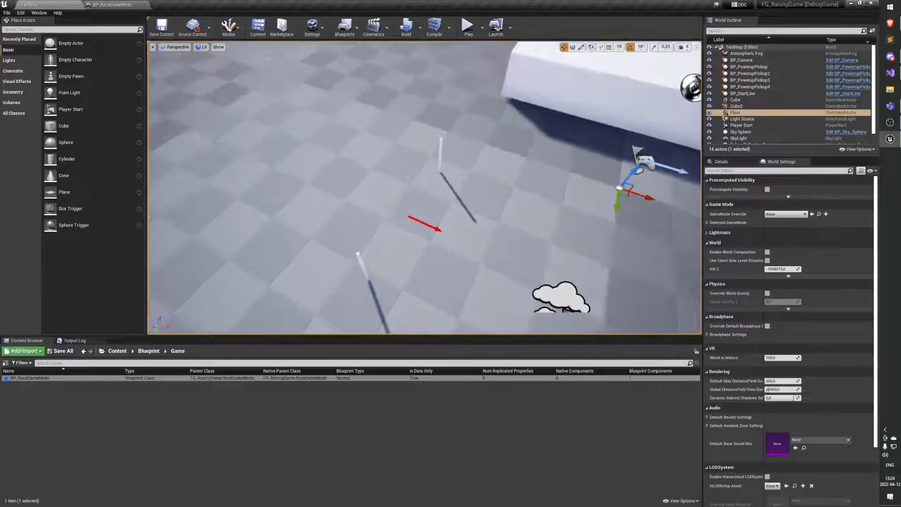
Step: Open the WBP_RaceOverlay widget blueprint from the Blueprint/Widget folder
{"action": "left_click", "coordinate": [149, 351]}
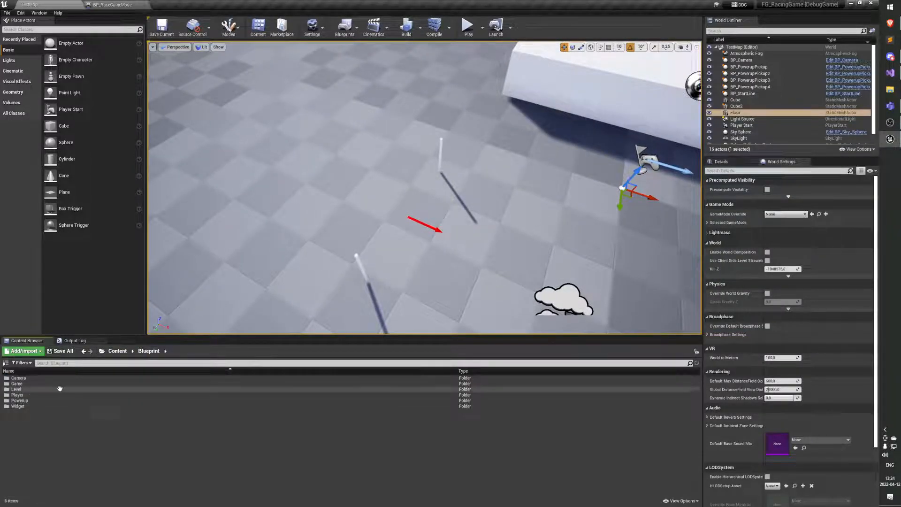
{"action": "double_click", "coordinate": [36, 406]}
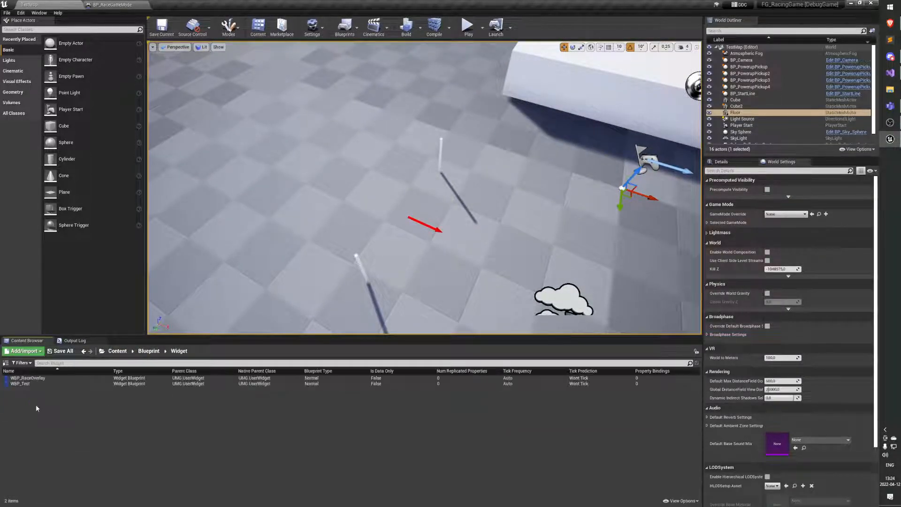
{"action": "left_click", "coordinate": [52, 379]}
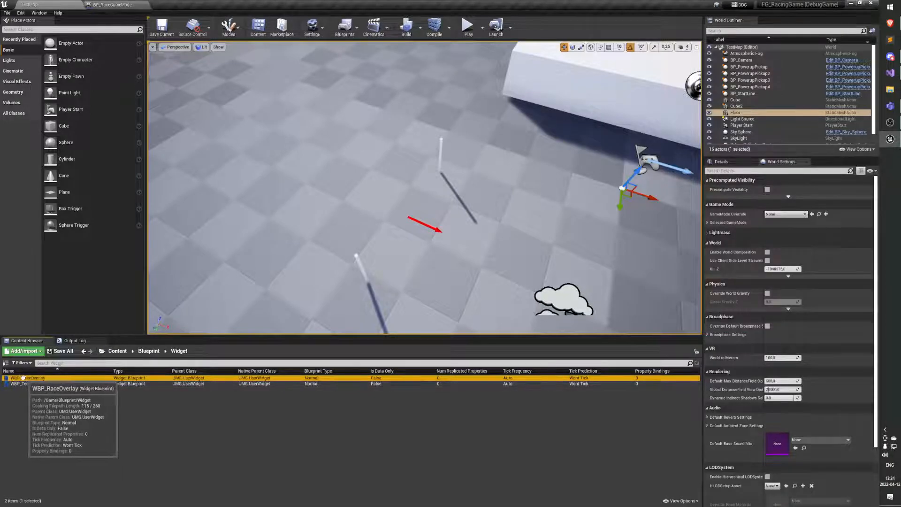
{"action": "double_click", "coordinate": [22, 377]}
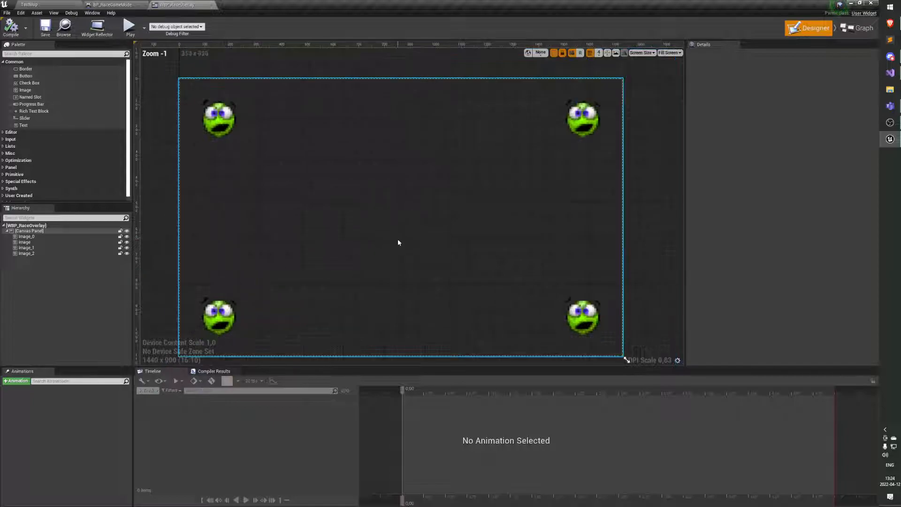
Step: Examine the anchors and slot settings of the four corner images in WBP_RaceOverlay and return to the level editor
{"action": "scroll", "coordinate": [375, 270], "scroll_direction": "down", "scroll_amount": 2}
{"action": "scroll", "coordinate": [362, 266], "scroll_direction": "up", "scroll_amount": 1}
{"action": "left_click", "coordinate": [255, 282]}
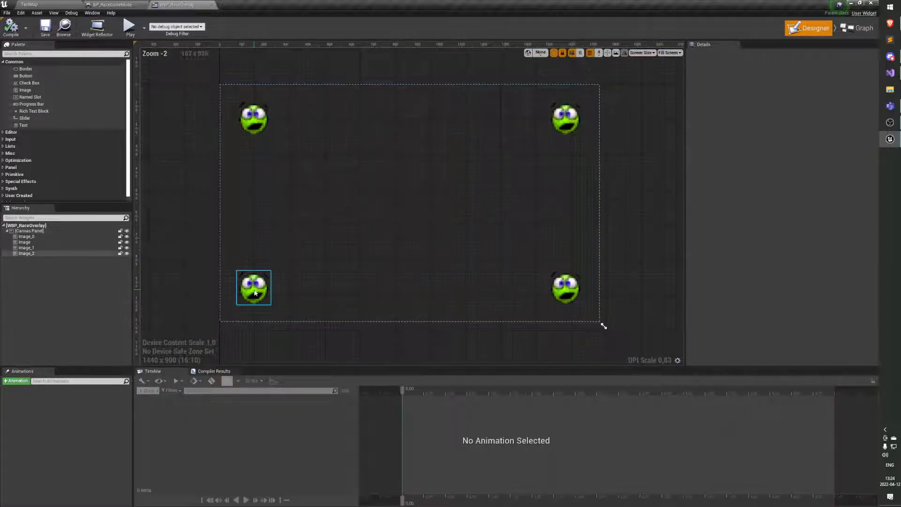
{"action": "right_click_drag", "start_coordinate": [301, 266], "coordinate": [292, 265]}
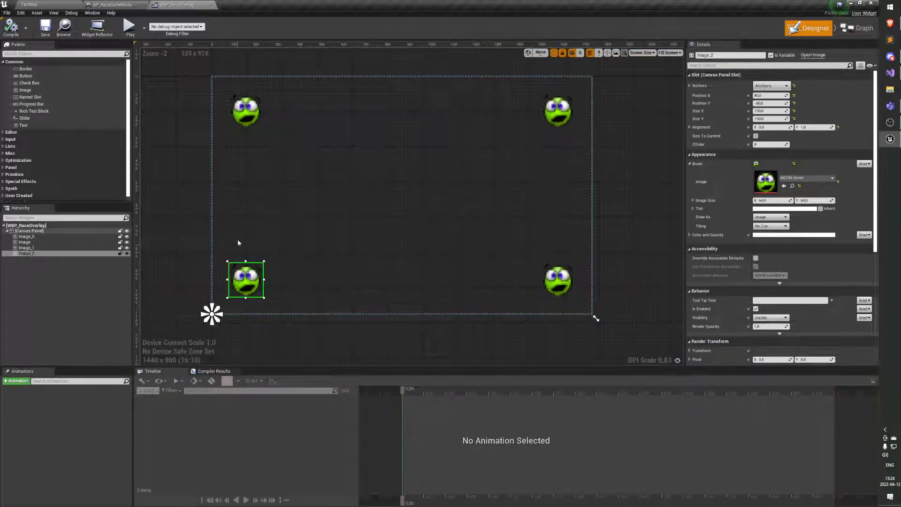
{"action": "left_click", "coordinate": [246, 112]}
{"action": "left_click", "coordinate": [553, 113]}
{"action": "left_click", "coordinate": [556, 281]}
{"action": "left_click", "coordinate": [526, 212]}
{"action": "left_click", "coordinate": [557, 111]}
{"action": "left_click", "coordinate": [253, 125]}
{"action": "left_click", "coordinate": [246, 280]}
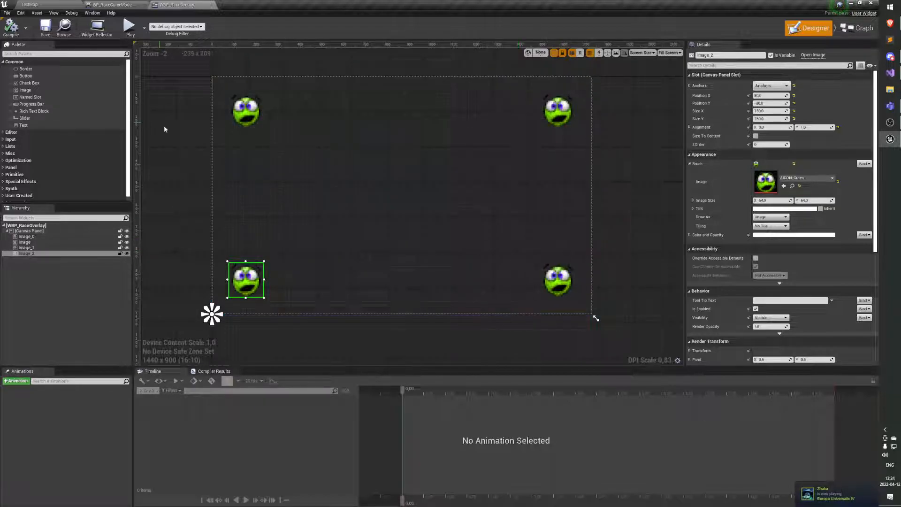
{"action": "left_click", "coordinate": [53, 5]}
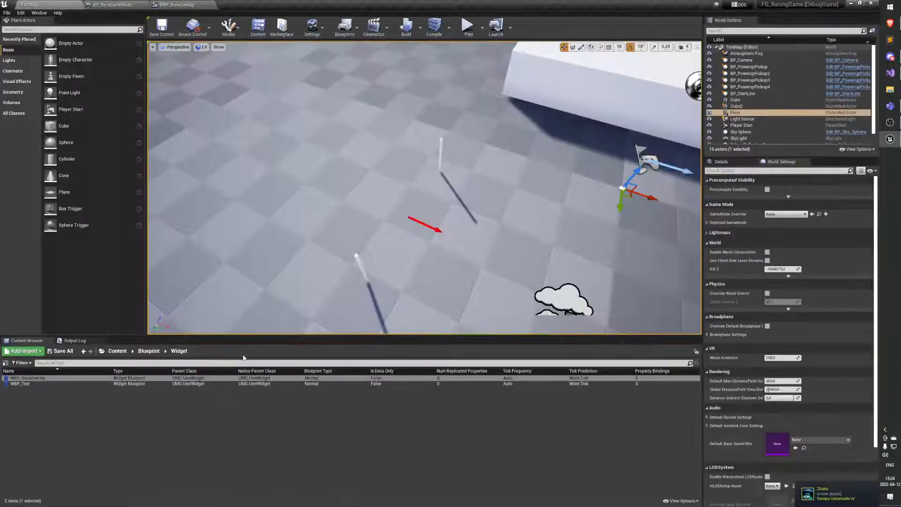
Step: Create a widget blueprint named WBP_ in the Widget folder
{"action": "right_click", "coordinate": [61, 401]}
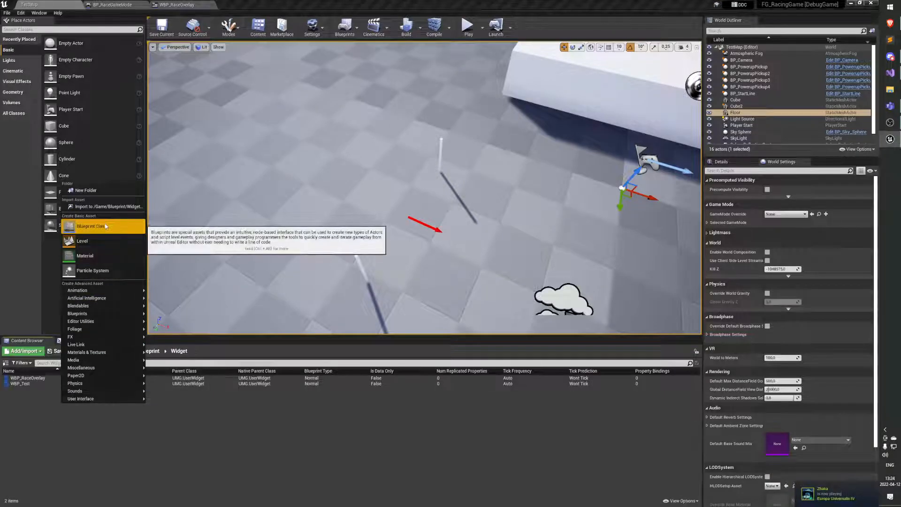
{"action": "mouse_move", "coordinate": [91, 403]}
{"action": "left_click", "coordinate": [177, 461]}
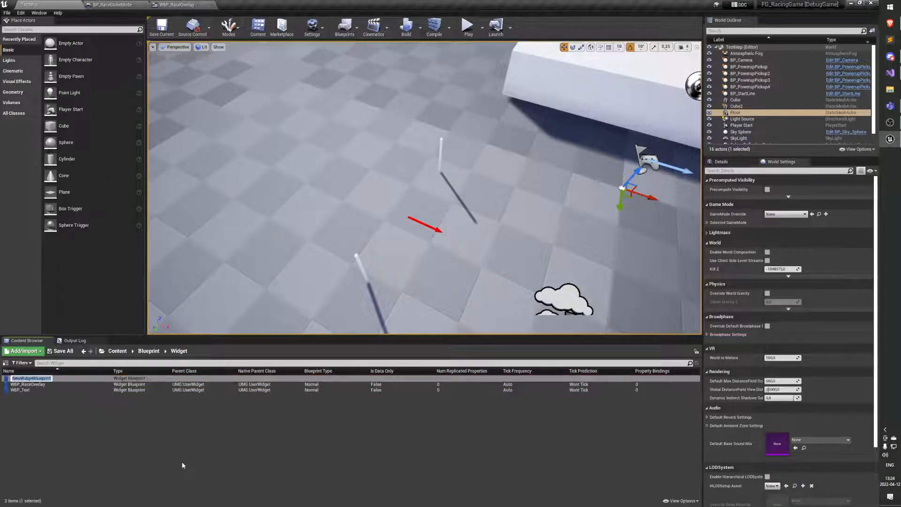
{"action": "type", "text": "WBP_"}
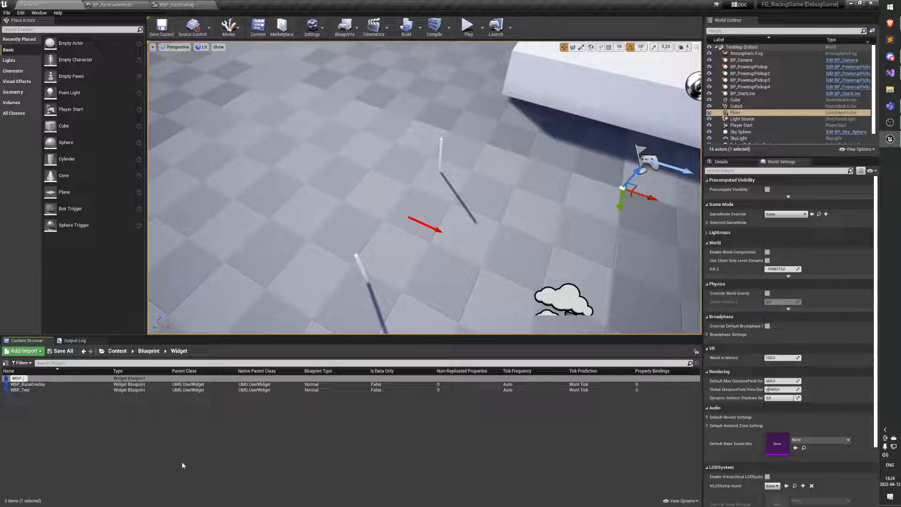
{"action": "key", "text": "Return"}
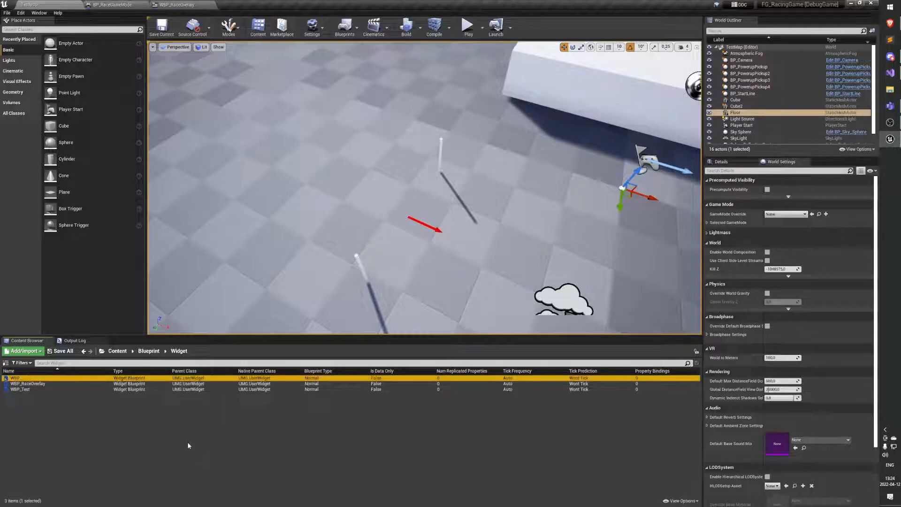
Step: Create a widget blueprint named WBP_PlayerStatus in the Widget folder and delete the incompletely named WBP_ asset
{"action": "right_click", "coordinate": [109, 428]}
{"action": "mouse_move", "coordinate": [137, 424]}
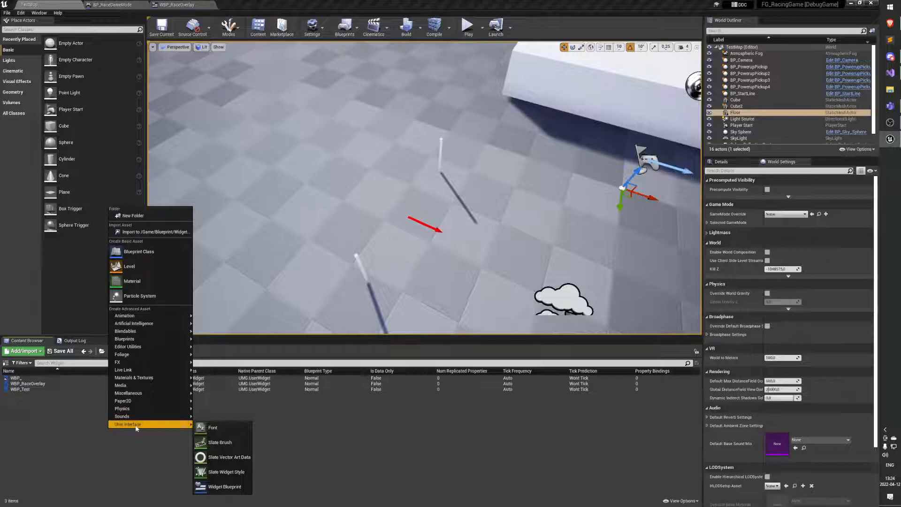
{"action": "left_click", "coordinate": [225, 487]}
{"action": "type", "text": "WBP_"}
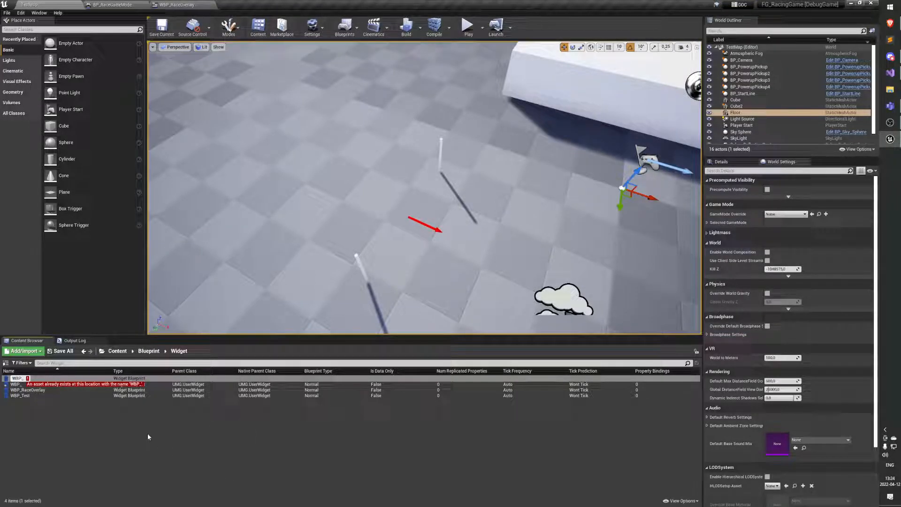
{"action": "type", "text": "PlayerStatus"}
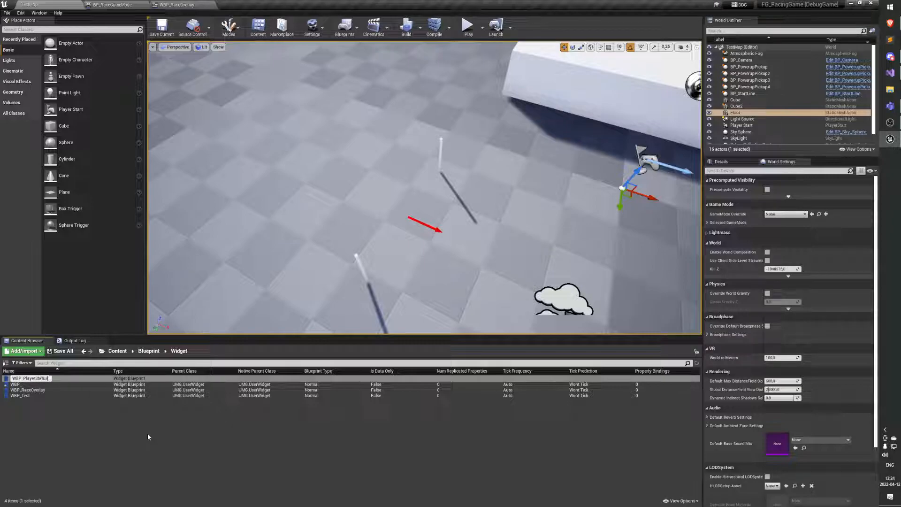
{"action": "key", "text": "Return"}
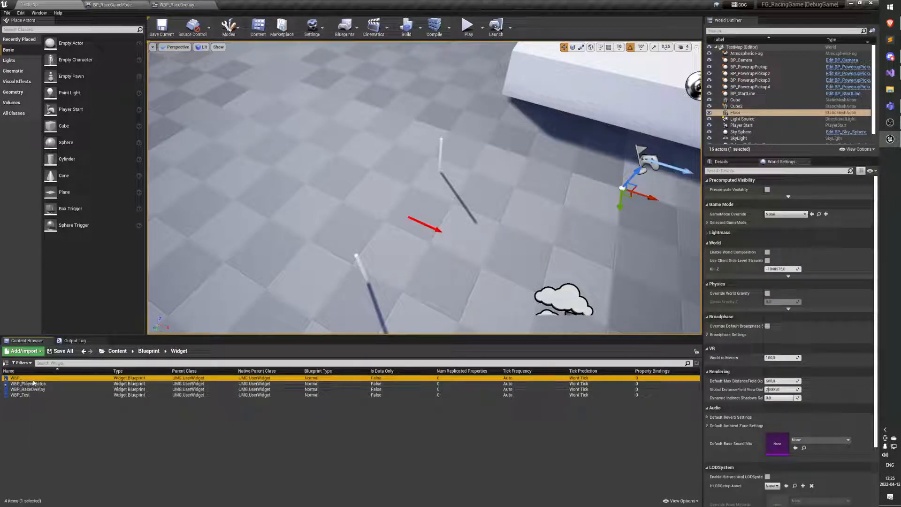
{"action": "key", "text": "Delete"}
{"action": "left_click", "coordinate": [364, 369]}
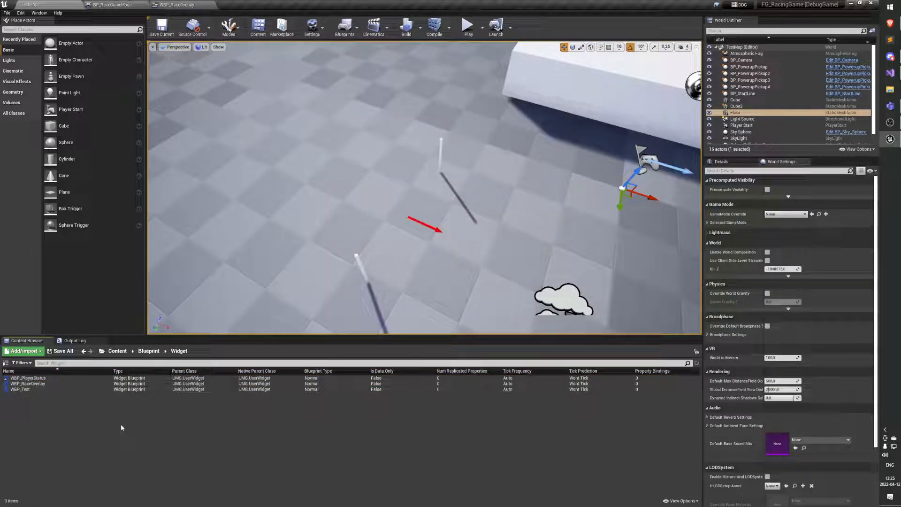
Step: Open WBP_PlayerStatus in the widget designer and select its root canvas panel to inspect it
{"action": "double_click", "coordinate": [54, 377]}
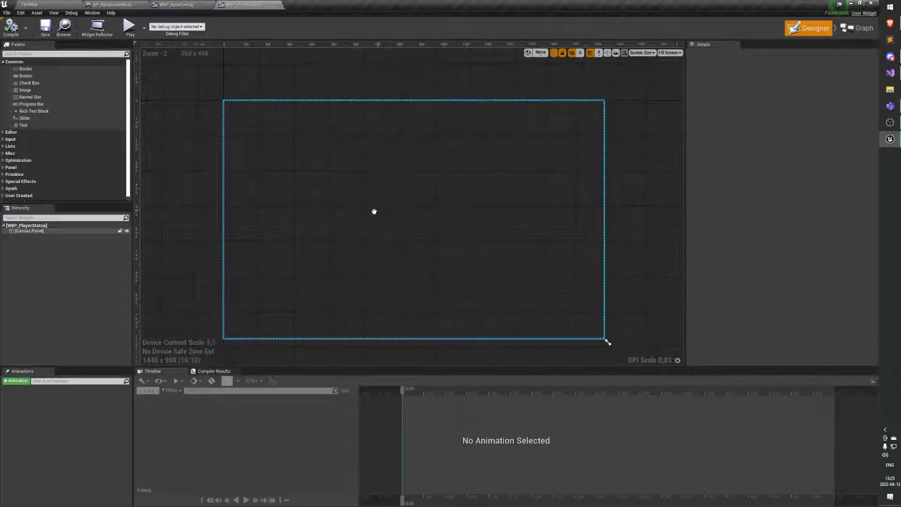
{"action": "left_click", "coordinate": [313, 233]}
{"action": "right_click_drag", "start_coordinate": [313, 230], "coordinate": [319, 225]}
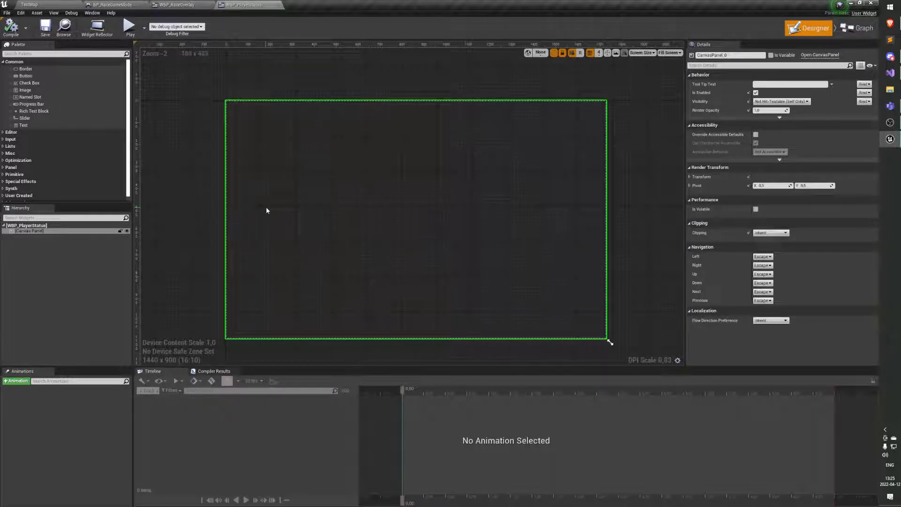
{"action": "right_click_drag", "start_coordinate": [288, 164], "coordinate": [315, 164]}
{"action": "right_click_drag", "start_coordinate": [535, 207], "coordinate": [519, 205]}
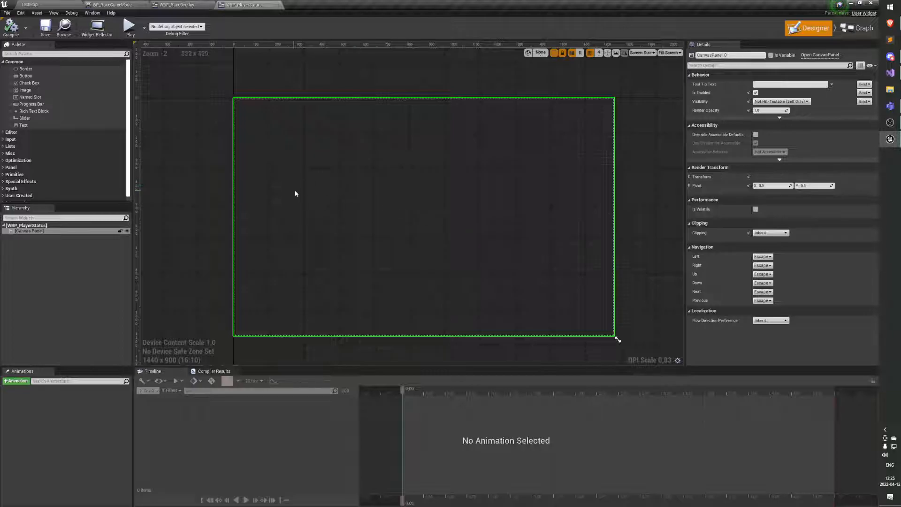
{"action": "left_click", "coordinate": [32, 232]}
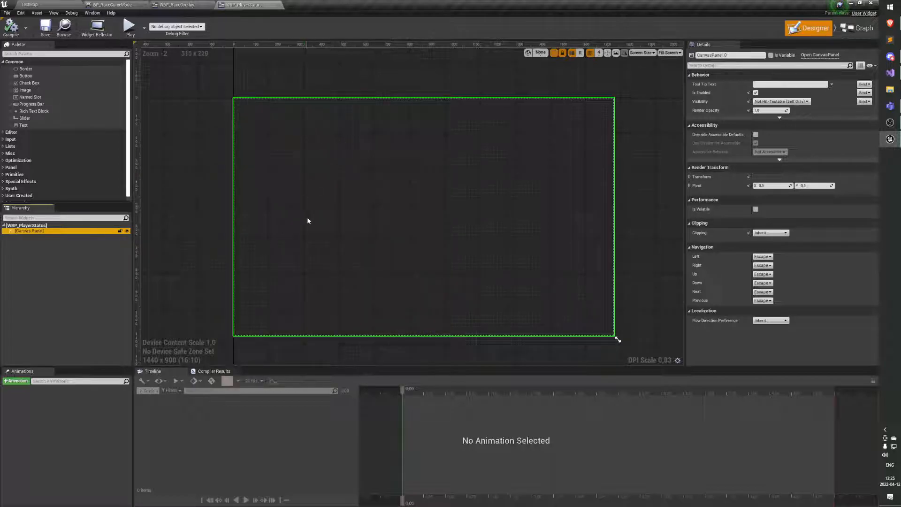
{"action": "scroll", "coordinate": [290, 234], "scroll_direction": "down", "scroll_amount": 1}
{"action": "scroll", "coordinate": [291, 233], "scroll_direction": "up", "scroll_amount": 1}
{"action": "right_click_drag", "start_coordinate": [303, 226], "coordinate": [305, 222]}
{"action": "left_click", "coordinate": [56, 231]}
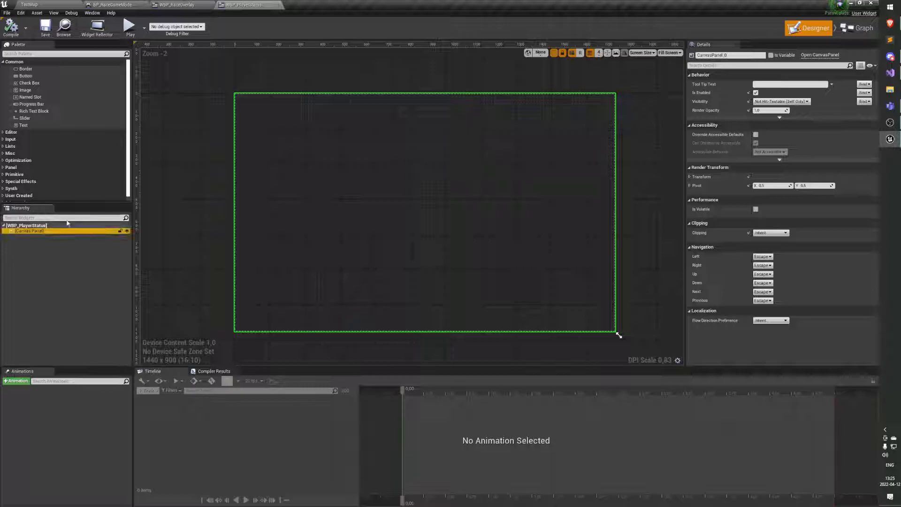
Step: Review the four corner images on the WBP_RaceOverlay canvas as placement spots, and return to WBP_PlayerStatus
{"action": "left_click", "coordinate": [183, 4]}
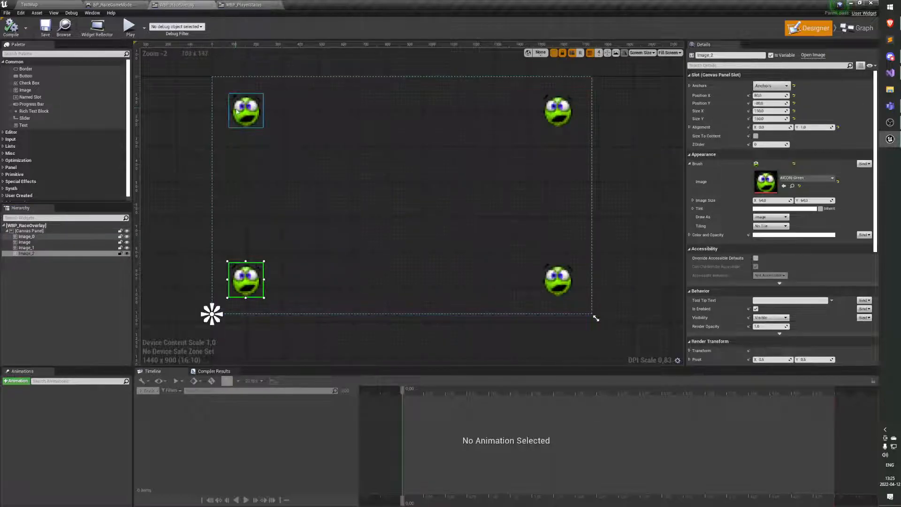
{"action": "left_click", "coordinate": [26, 236]}
{"action": "left_click", "coordinate": [560, 117]}
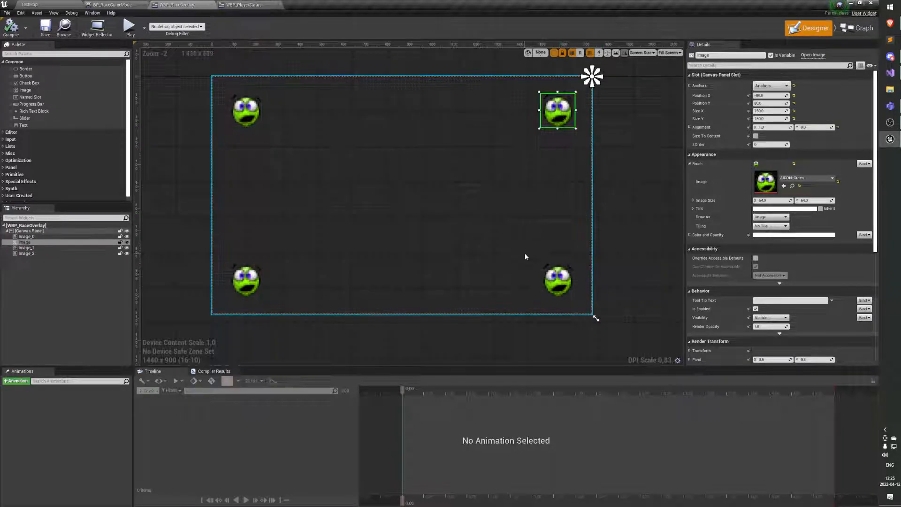
{"action": "left_click", "coordinate": [538, 288]}
{"action": "left_click", "coordinate": [557, 282]}
{"action": "left_click", "coordinate": [266, 270]}
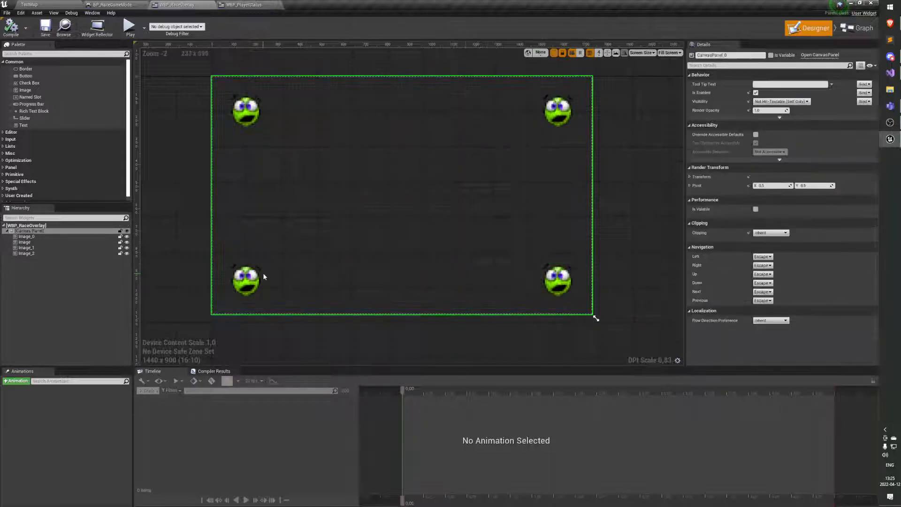
{"action": "left_click", "coordinate": [262, 277]}
{"action": "left_click", "coordinate": [246, 111]}
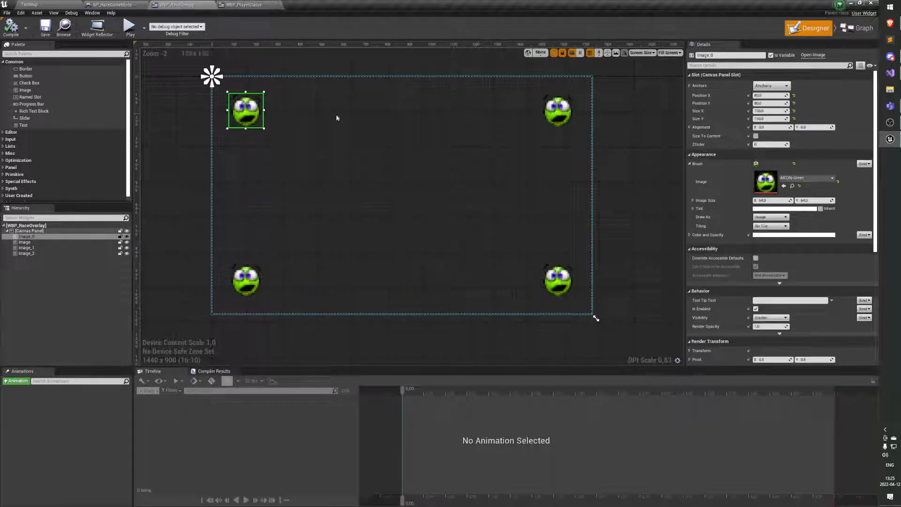
{"action": "left_click", "coordinate": [569, 121]}
{"action": "left_click", "coordinate": [558, 281]}
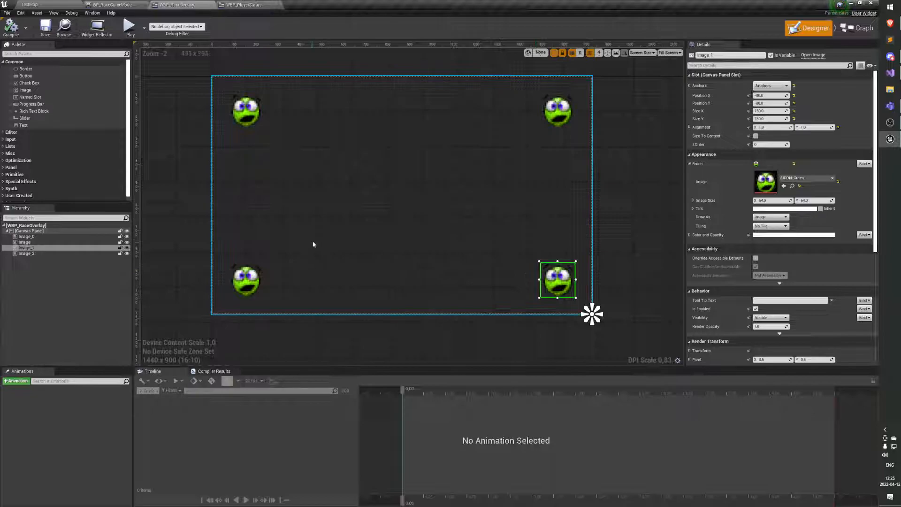
{"action": "left_click", "coordinate": [251, 6]}
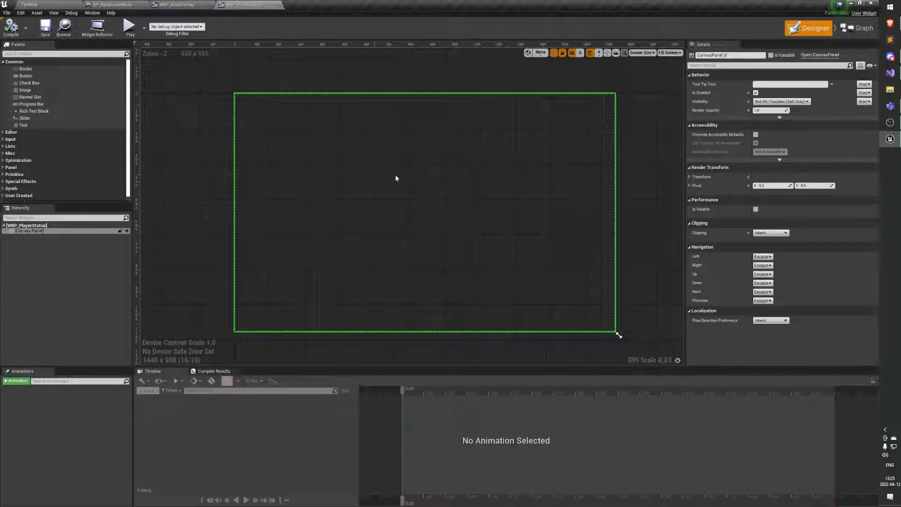
Step: Delete the root canvas panel from WBP_PlayerStatus
{"action": "left_click", "coordinate": [107, 231]}
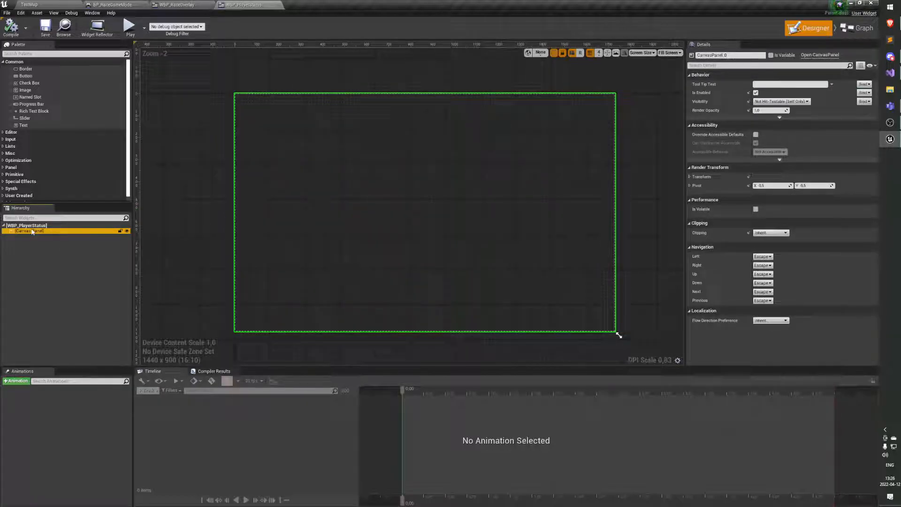
{"action": "key", "text": "Delete"}
{"action": "right_click_drag", "start_coordinate": [206, 257], "coordinate": [221, 253]}
{"action": "right_click_drag", "start_coordinate": [363, 231], "coordinate": [346, 229]}
{"action": "left_click", "coordinate": [75, 225]}
{"action": "left_click", "coordinate": [71, 238]}
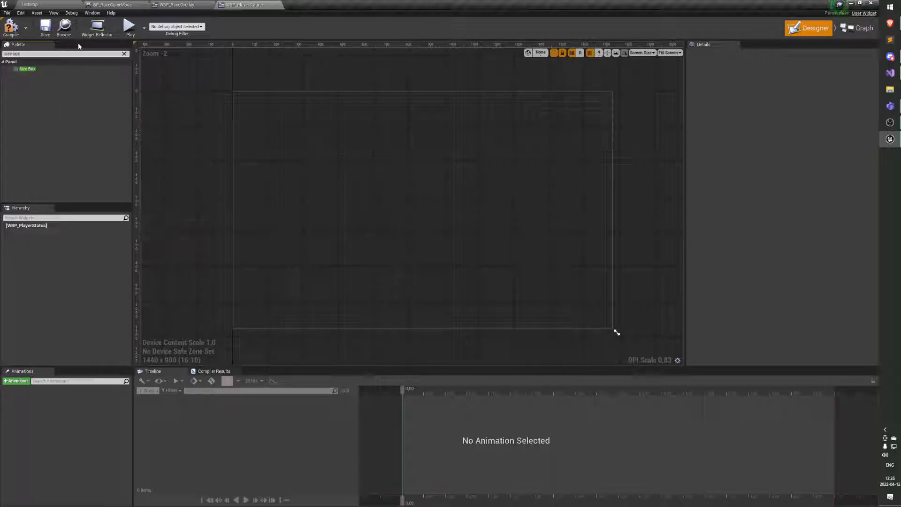
Step: Add a Size Box as the root widget of WBP_PlayerStatus and select it
{"action": "left_click", "coordinate": [30, 71]}
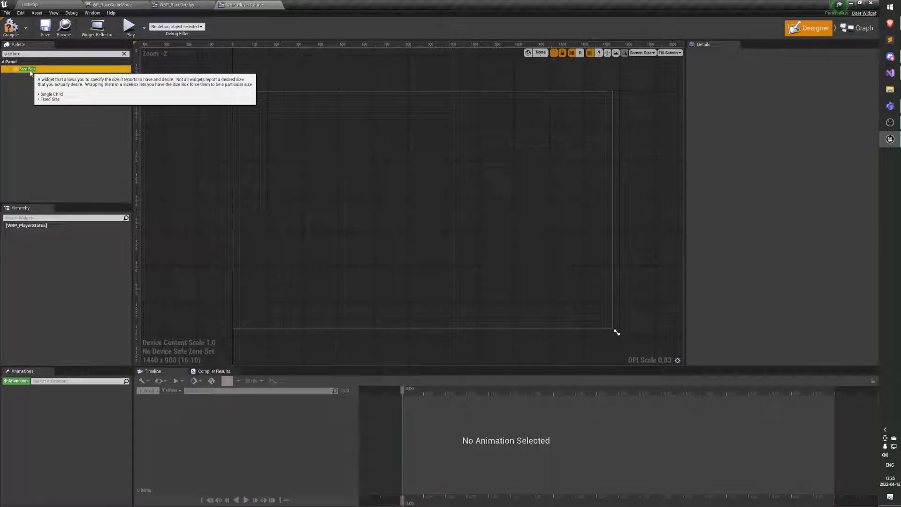
{"action": "left_click_drag", "start_coordinate": [30, 73], "coordinate": [36, 226]}
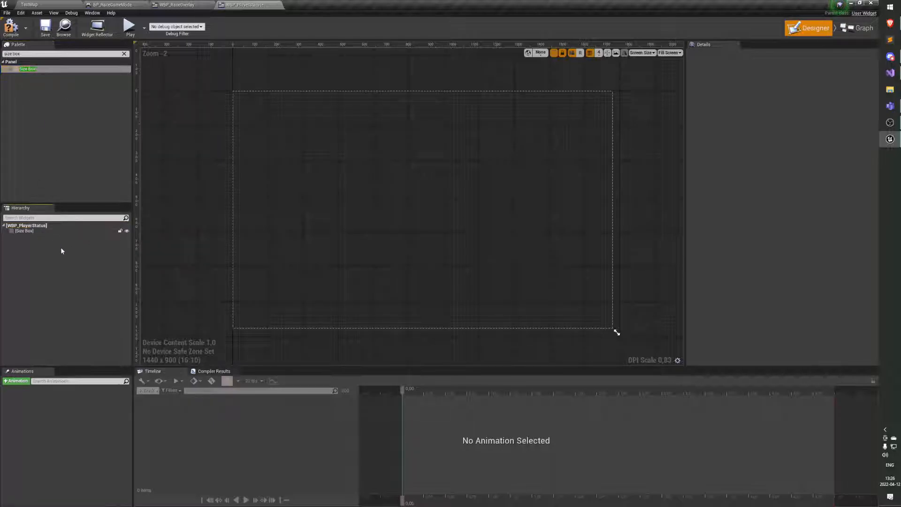
{"action": "left_click", "coordinate": [63, 232]}
{"action": "right_click_drag", "start_coordinate": [226, 214], "coordinate": [249, 217]}
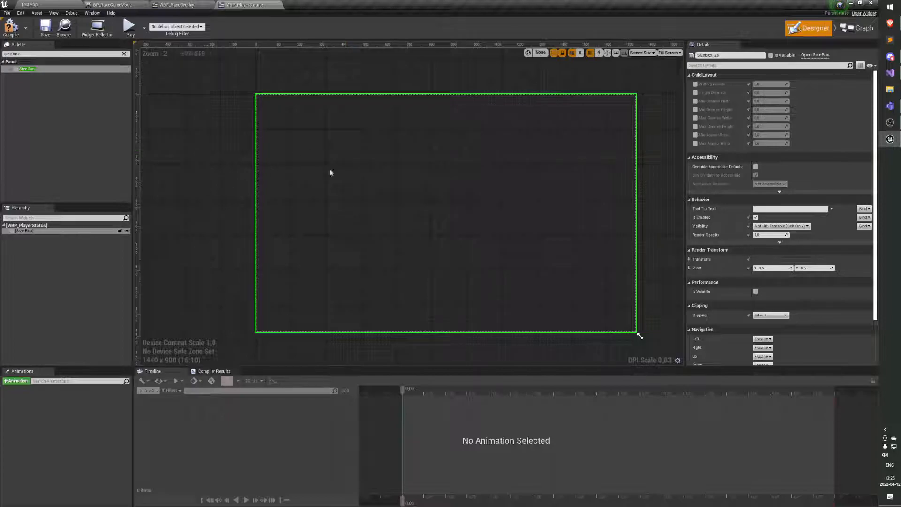
Step: Enable the size box's Width Override and Height Override, and check the lower-left image's size in WBP_RaceOverlay for reference
{"action": "left_click", "coordinate": [695, 84]}
{"action": "left_click", "coordinate": [695, 92]}
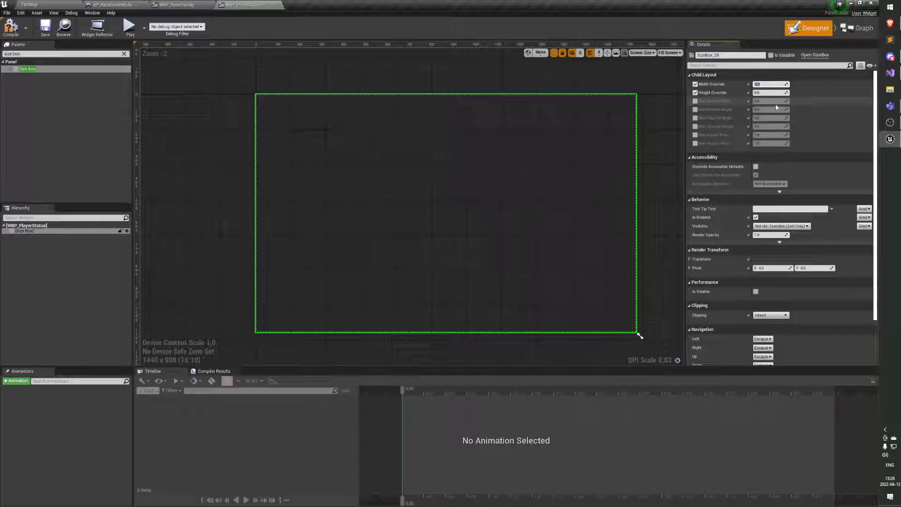
{"action": "left_click", "coordinate": [177, 5]}
{"action": "left_click", "coordinate": [259, 293]}
{"action": "left_click", "coordinate": [249, 6]}
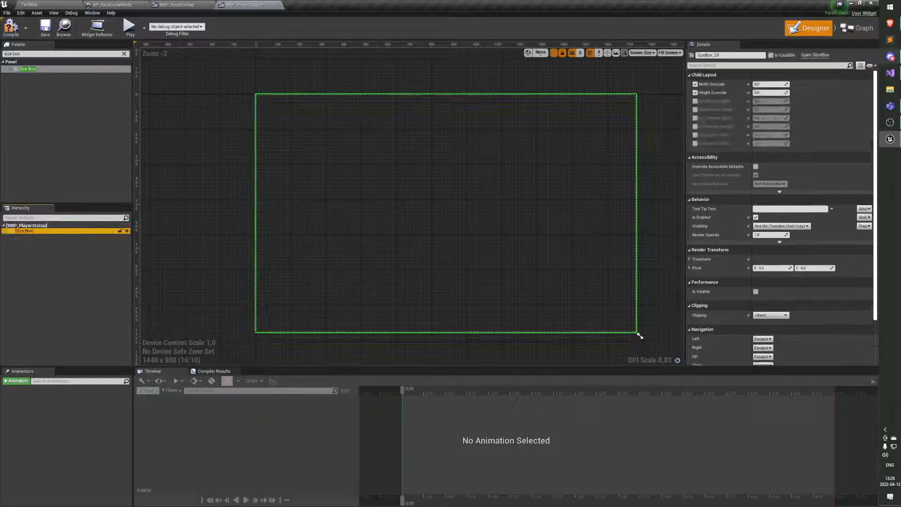
Step: Set the size box's Width Override and Height Override to 150 each
{"action": "left_click", "coordinate": [768, 85]}
{"action": "type", "text": "150"}
{"action": "key", "text": "Tab"}
{"action": "type", "text": "150"}
{"action": "key", "text": "Return"}
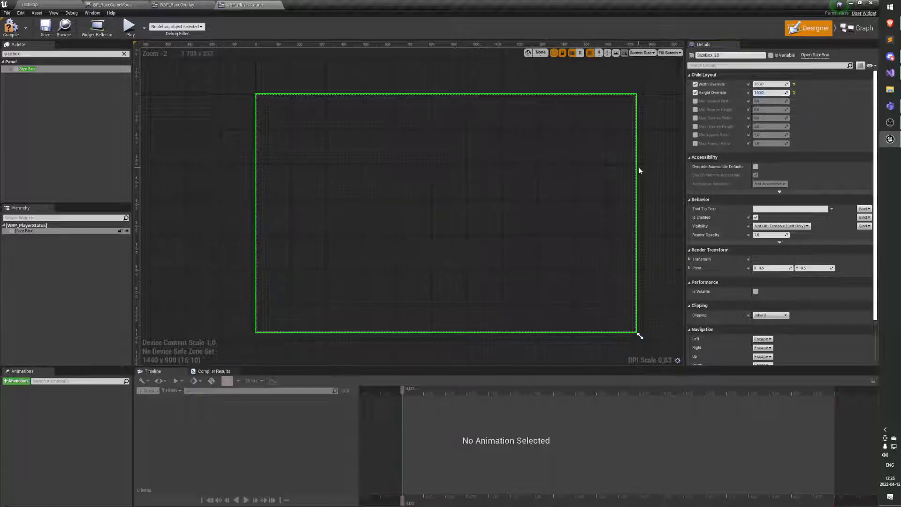
{"action": "left_click", "coordinate": [580, 193]}
{"action": "right_click_drag", "start_coordinate": [314, 224], "coordinate": [271, 231]}
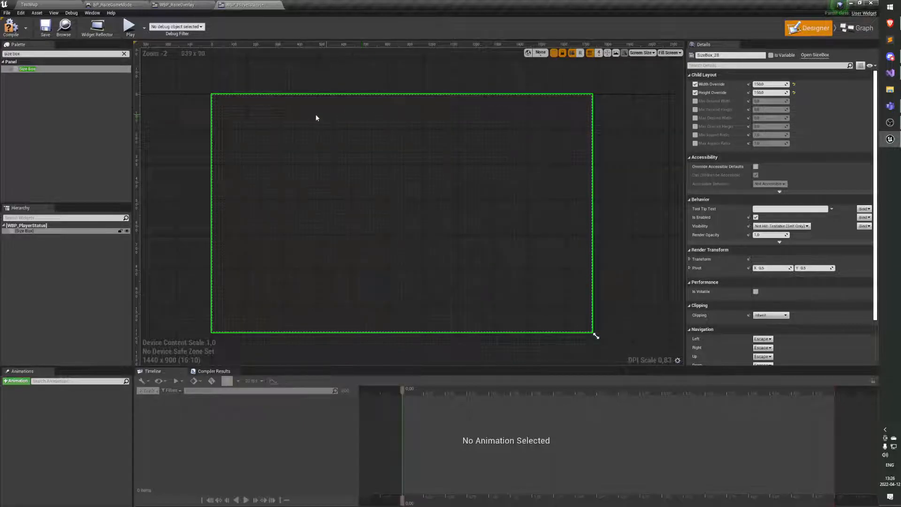
{"action": "right_click_drag", "start_coordinate": [357, 258], "coordinate": [451, 248]}
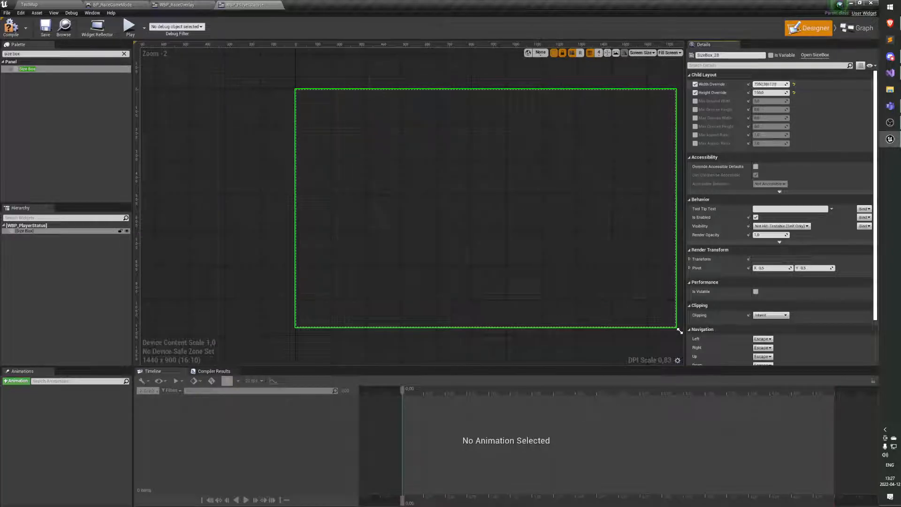
Step: Try other Width Override values on the size box, and restore it to 150
{"action": "left_click", "coordinate": [774, 75]}
{"action": "left_click", "coordinate": [764, 76]}
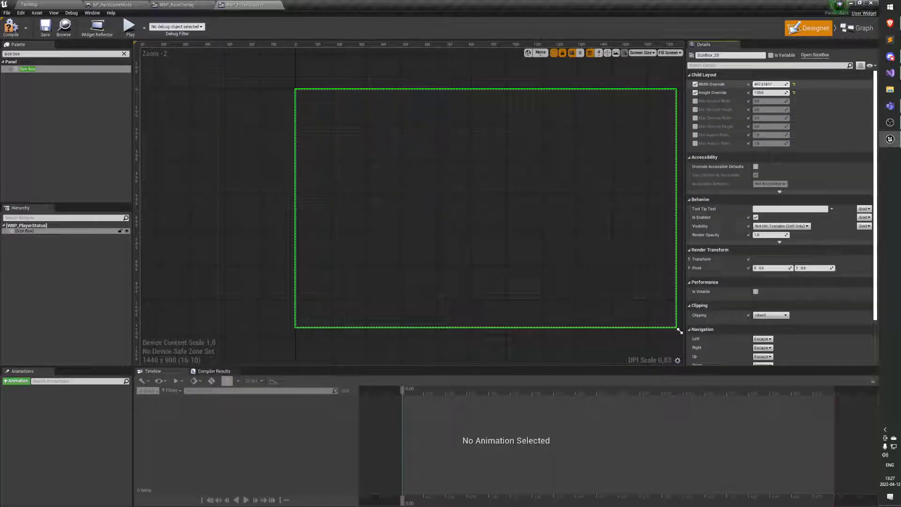
{"action": "mouse_move", "coordinate": [776, 84]}
{"action": "left_mouse_down"}
{"action": "mouse_move", "coordinate": [768, 84]}
{"action": "mouse_move", "coordinate": [779, 84]}
{"action": "left_mouse_up"}
{"action": "left_click", "coordinate": [768, 85]}
{"action": "type", "text": "150"}
{"action": "key", "text": "Return"}
{"action": "right_click_drag", "start_coordinate": [446, 172], "coordinate": [383, 170]}
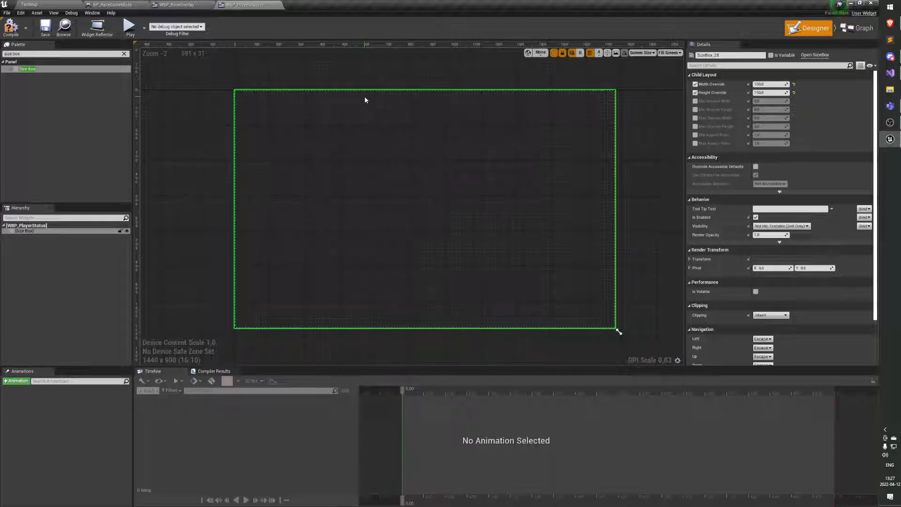
Step: Review the canvas panel layout in WBP_RaceOverlay for comparison, and return to WBP_PlayerStatus
{"action": "left_click", "coordinate": [177, 4]}
{"action": "left_click", "coordinate": [381, 136]}
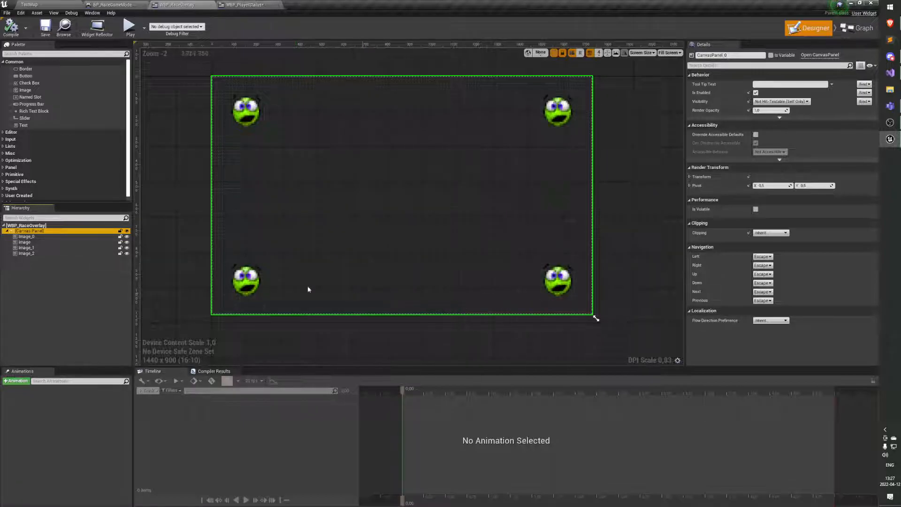
{"action": "left_click", "coordinate": [441, 203]}
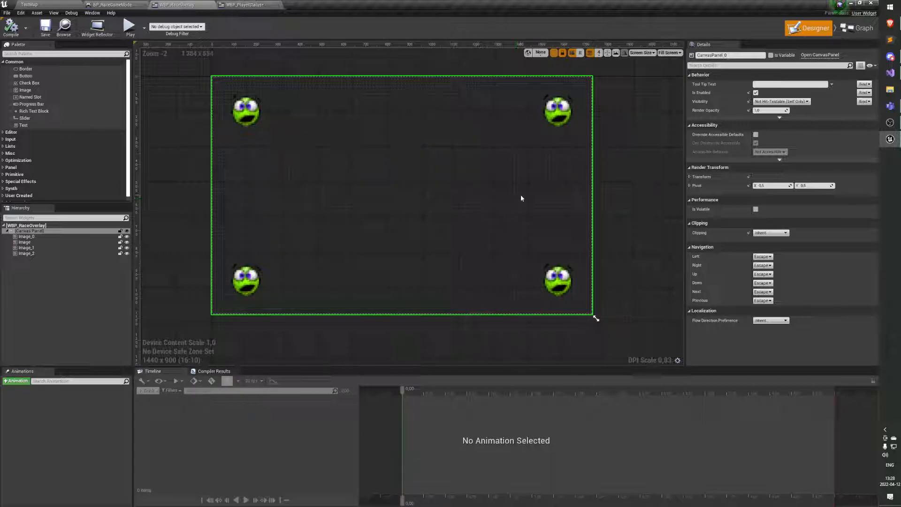
{"action": "left_click", "coordinate": [261, 6]}
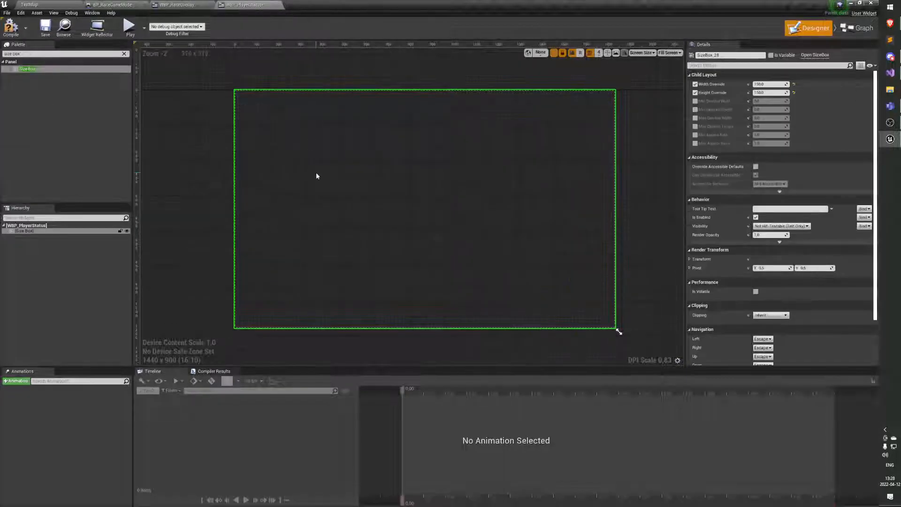
Step: Switch the WBP_PlayerStatus designer preview from Fill Screen to Desired size, and centre the size box in view
{"action": "left_click", "coordinate": [50, 232]}
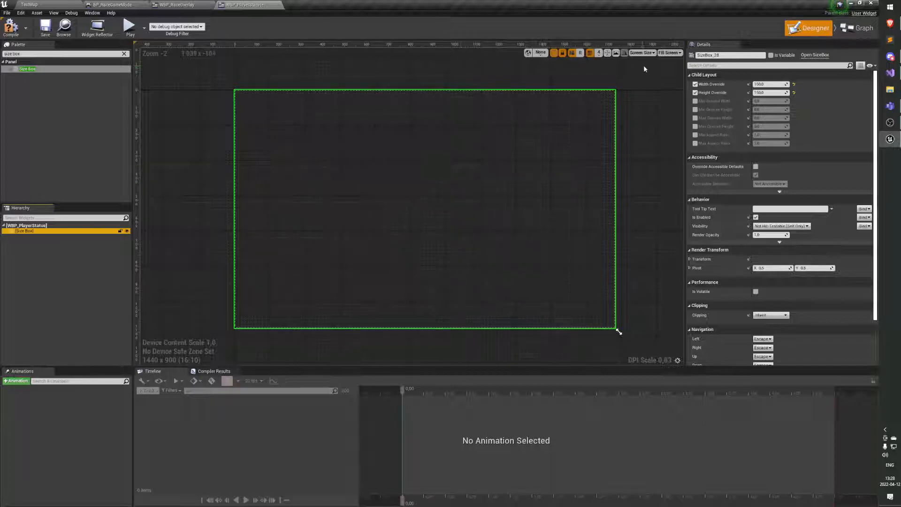
{"action": "left_click", "coordinate": [647, 54]}
{"action": "left_click", "coordinate": [647, 54]}
{"action": "left_click", "coordinate": [671, 53]}
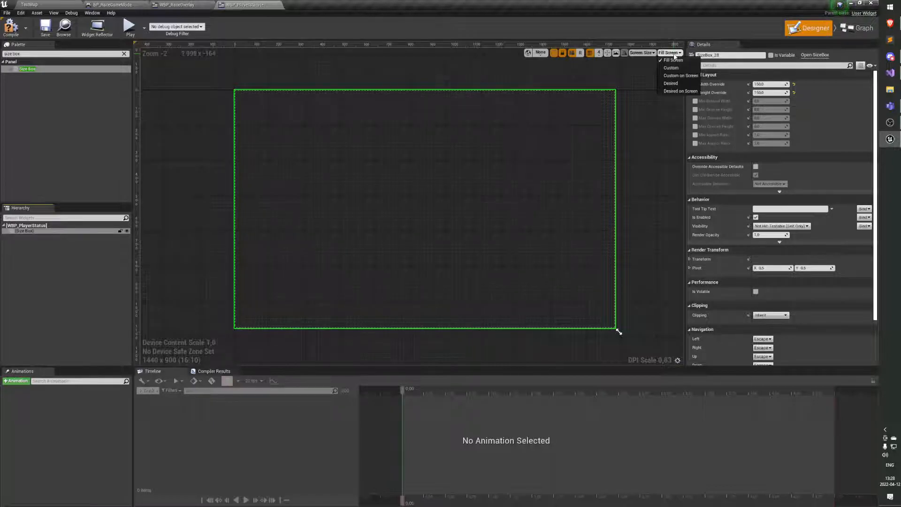
{"action": "left_click", "coordinate": [675, 86]}
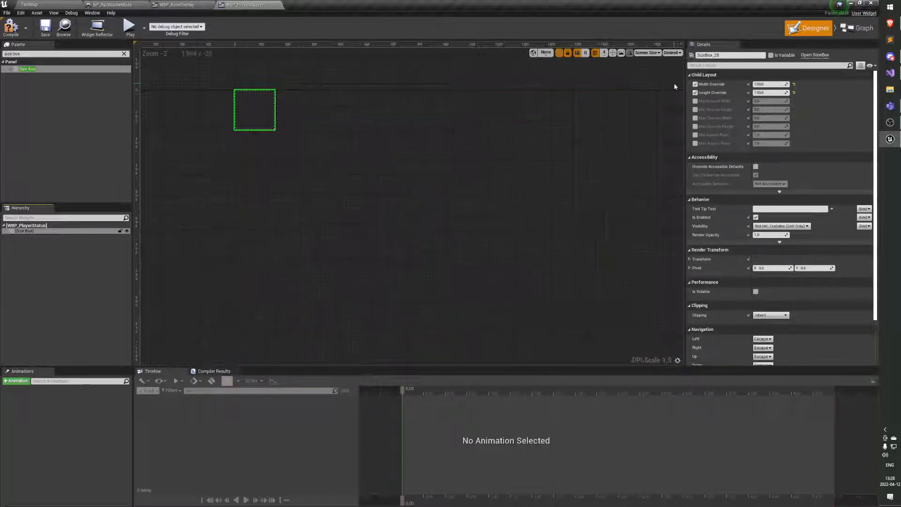
{"action": "right_click_drag", "start_coordinate": [310, 123], "coordinate": [444, 203]}
{"action": "scroll", "coordinate": [372, 172], "scroll_direction": "up", "scroll_amount": 1}
{"action": "right_click_drag", "start_coordinate": [373, 172], "coordinate": [390, 186]}
{"action": "scroll", "coordinate": [429, 219], "scroll_direction": "down", "scroll_amount": 1}
{"action": "scroll", "coordinate": [428, 208], "scroll_direction": "down", "scroll_amount": 1}
{"action": "scroll", "coordinate": [390, 186], "scroll_direction": "up", "scroll_amount": 6}
{"action": "scroll", "coordinate": [417, 202], "scroll_direction": "down", "scroll_amount": 3}
{"action": "right_click_drag", "start_coordinate": [414, 201], "coordinate": [402, 192]}
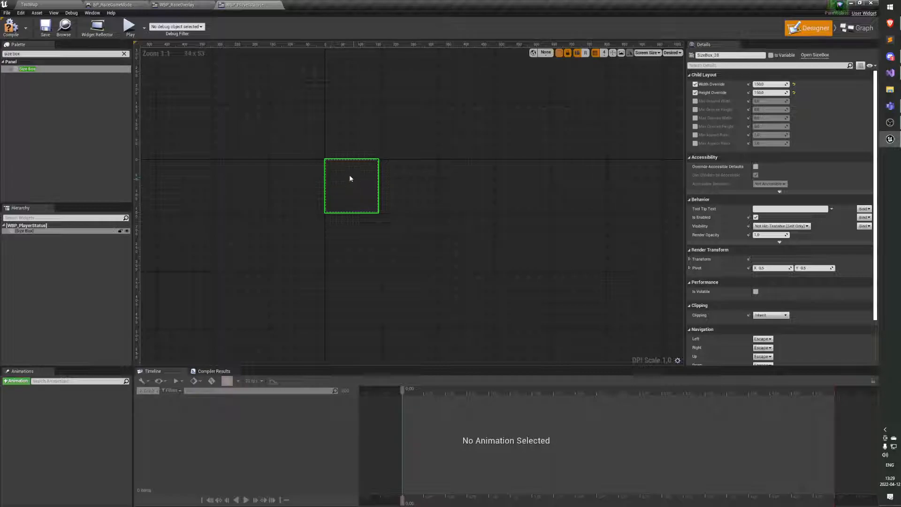
{"action": "right_click_drag", "start_coordinate": [475, 182], "coordinate": [471, 177]}
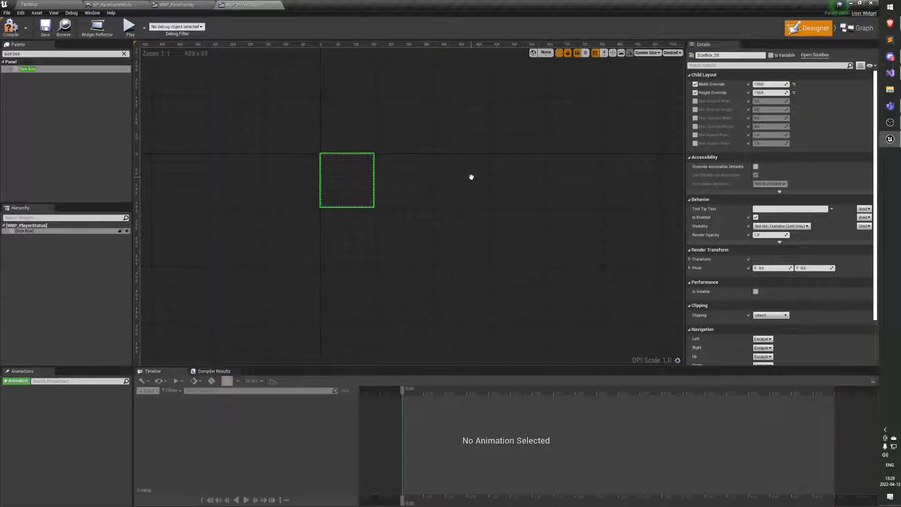
Step: Compare the Fill Screen preview with the Desired one, finishing on Desired
{"action": "left_click", "coordinate": [670, 53]}
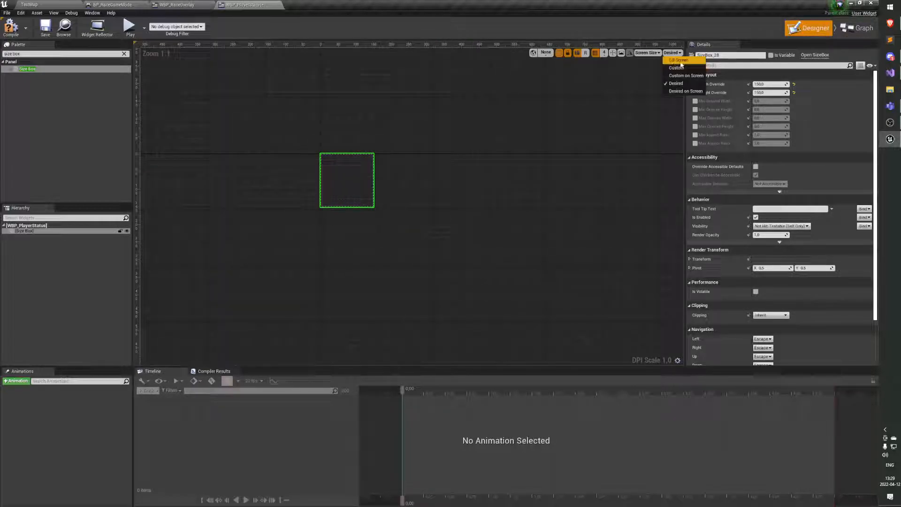
{"action": "left_click", "coordinate": [676, 62]}
{"action": "scroll", "coordinate": [489, 112], "scroll_direction": "down", "scroll_amount": 2}
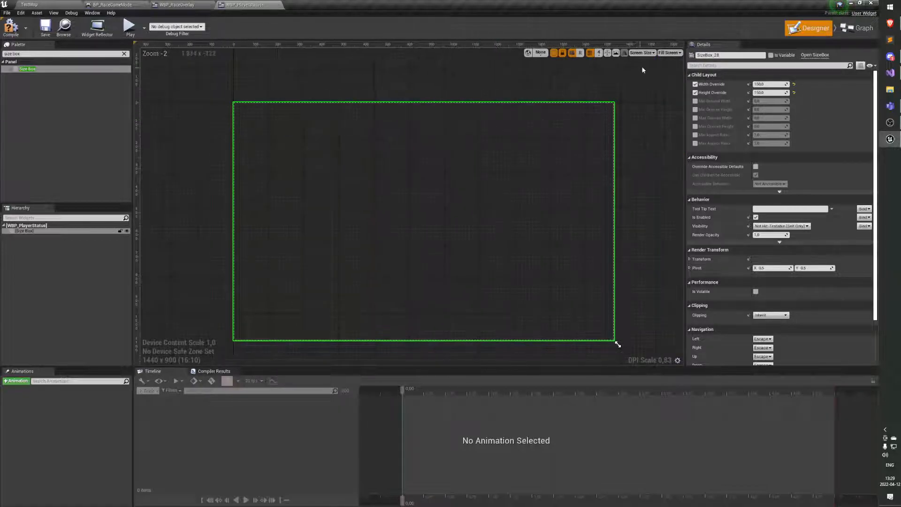
{"action": "left_click", "coordinate": [671, 52]}
{"action": "left_click", "coordinate": [671, 83]}
{"action": "scroll", "coordinate": [347, 175], "scroll_direction": "up", "scroll_amount": 3}
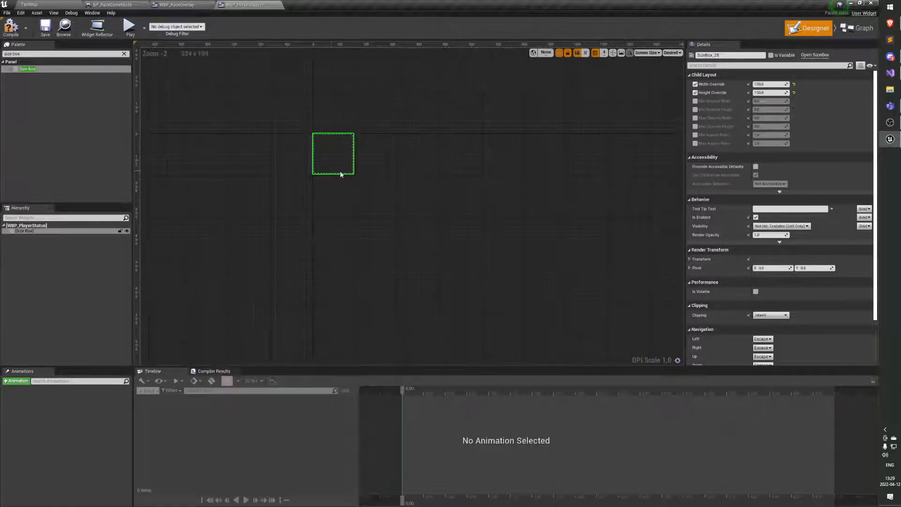
{"action": "scroll", "coordinate": [347, 173], "scroll_direction": "up", "scroll_amount": 2}
{"action": "mouse_move", "coordinate": [380, 188]}
{"action": "right_mouse_down"}
{"action": "mouse_move", "coordinate": [428, 199]}
{"action": "mouse_move", "coordinate": [470, 226]}
{"action": "mouse_move", "coordinate": [367, 196]}
{"action": "right_mouse_up"}
{"action": "scroll", "coordinate": [446, 219], "scroll_direction": "down", "scroll_amount": 1}
Step: Add an Image widget as the child of the size box in WBP_PlayerStatus
{"action": "left_click", "coordinate": [57, 231]}
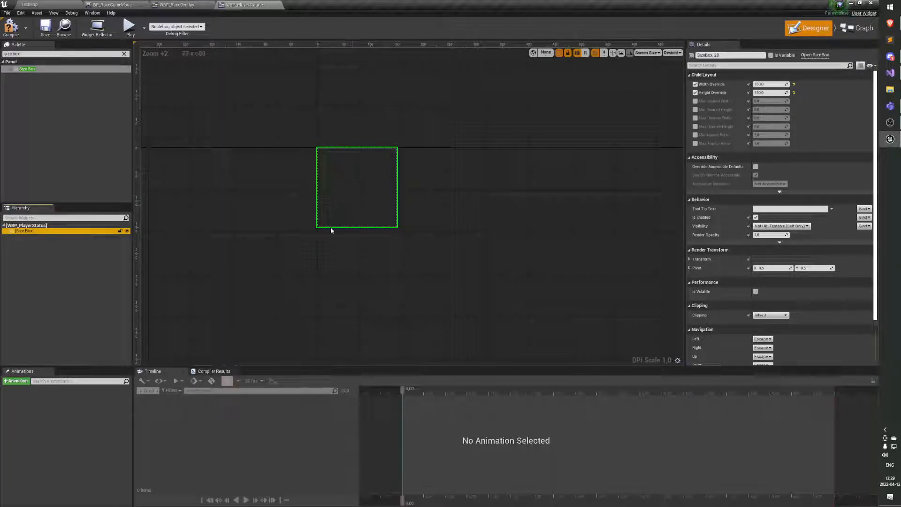
{"action": "right_click_drag", "start_coordinate": [415, 213], "coordinate": [438, 253]}
{"action": "left_click", "coordinate": [26, 231]}
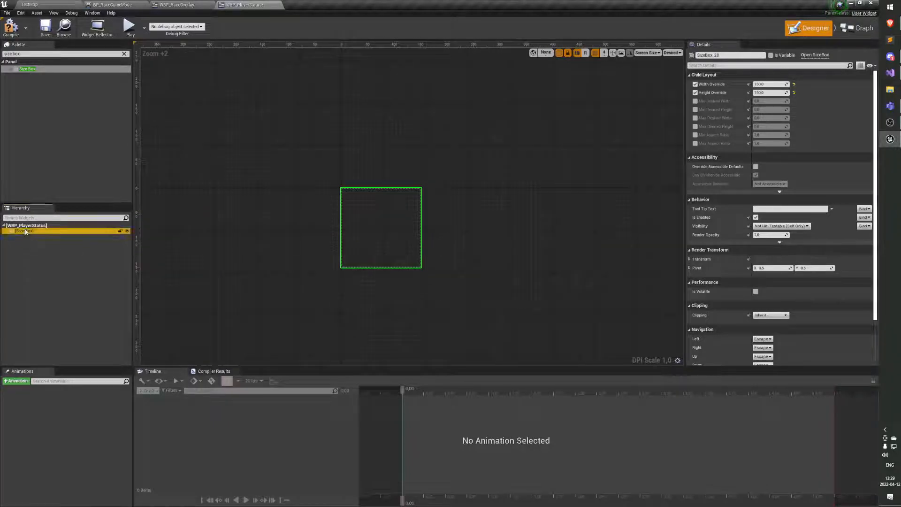
{"action": "left_click", "coordinate": [51, 55]}
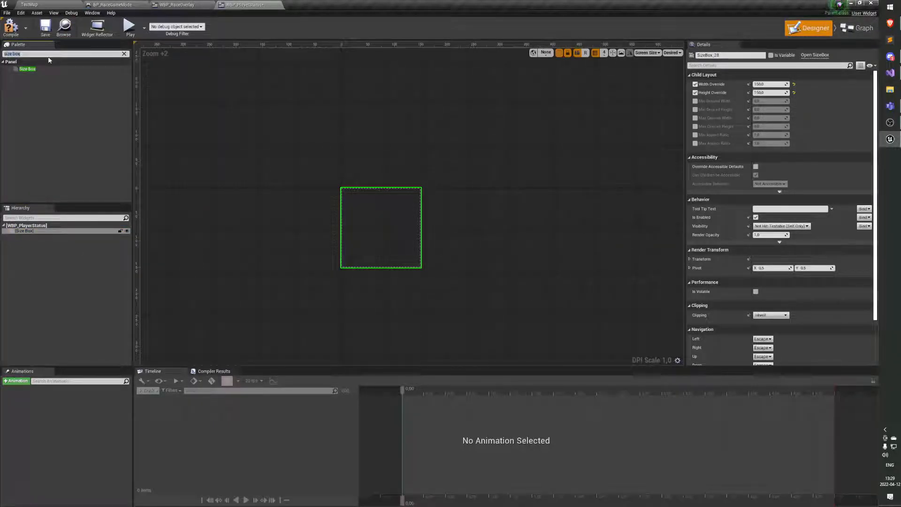
{"action": "type", "text": "image"}
{"action": "left_click_drag", "start_coordinate": [47, 72], "coordinate": [33, 231]}
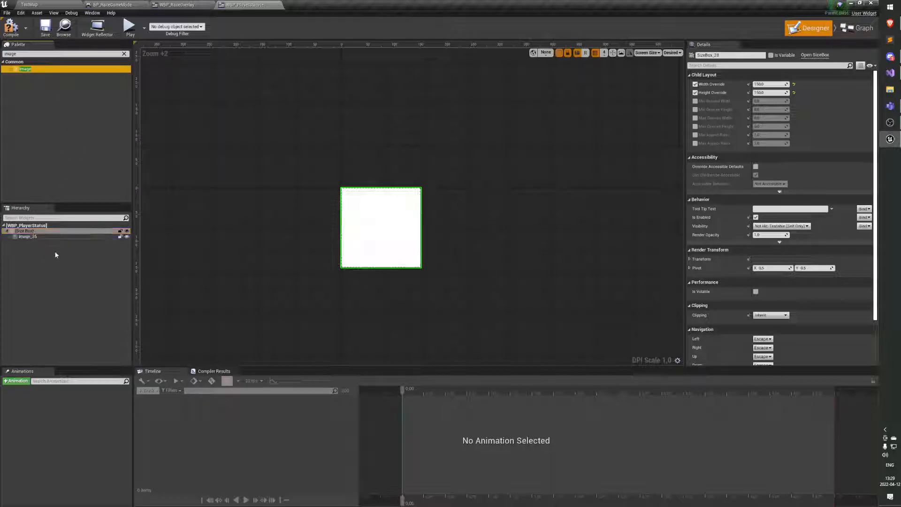
Step: Rename the image inside the size box to Icon
{"action": "left_click", "coordinate": [33, 232]}
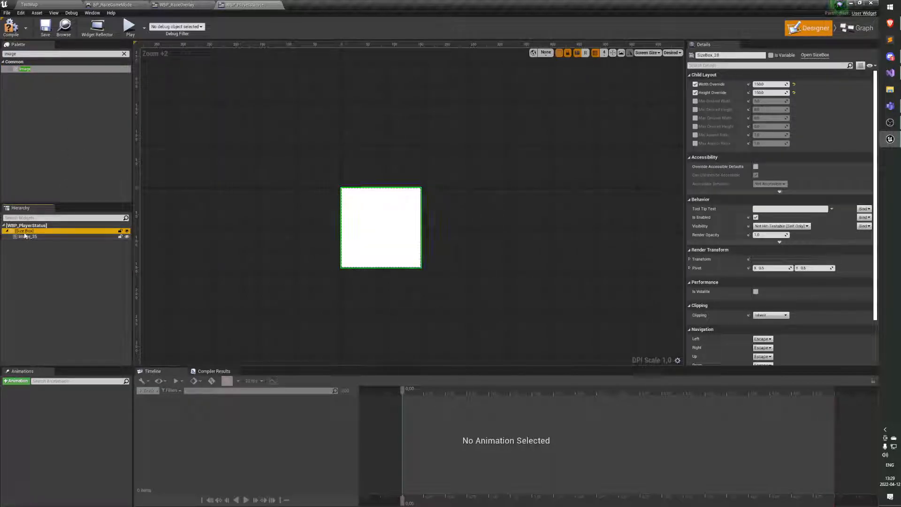
{"action": "left_click", "coordinate": [30, 236]}
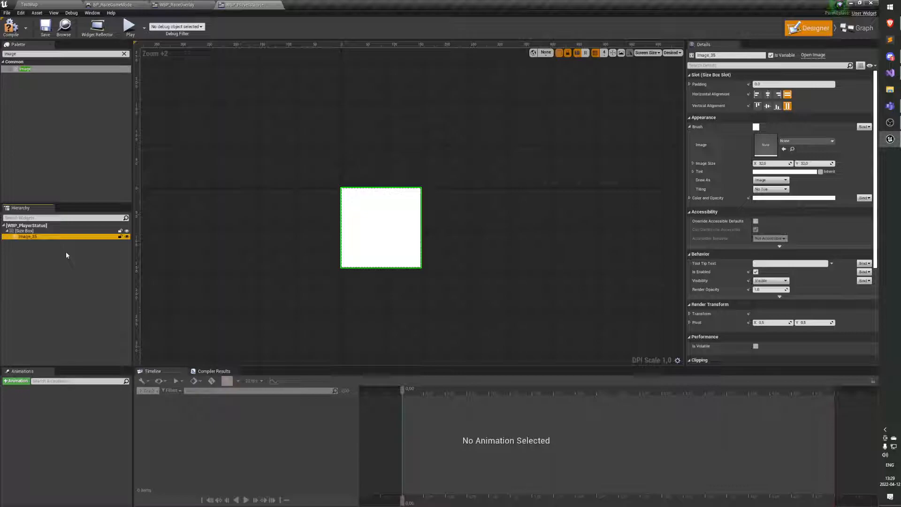
{"action": "double_click", "coordinate": [28, 238]}
{"action": "type", "text": "Mcon"}
{"action": "key", "text": "Return"}
{"action": "left_click", "coordinate": [44, 251]}
{"action": "left_click", "coordinate": [45, 237]}
{"action": "left_click", "coordinate": [38, 250]}
{"action": "left_click", "coordinate": [43, 237]}
{"action": "left_click", "coordinate": [73, 263]}
{"action": "left_click", "coordinate": [46, 238]}
Step: Examine the canvas slot and anchor settings of the upper-left image in WBP_RaceOverlay
{"action": "left_click", "coordinate": [178, 8]}
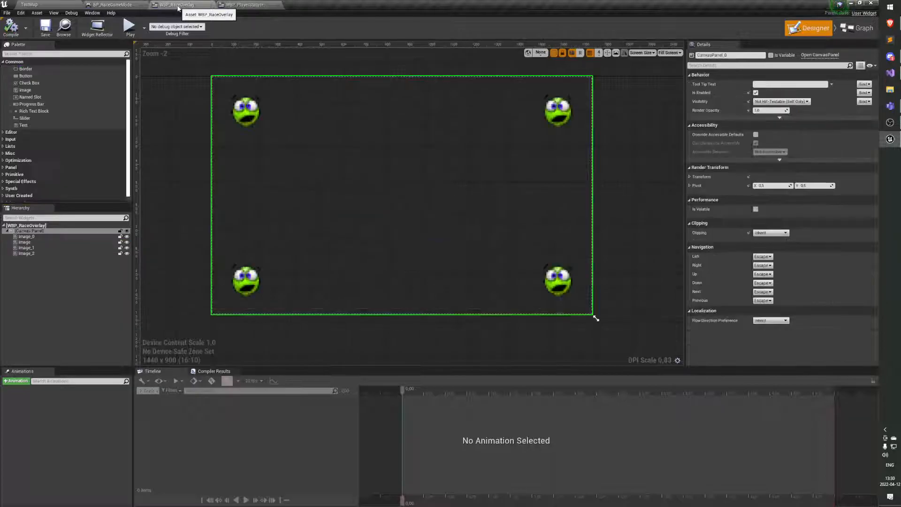
{"action": "left_click", "coordinate": [38, 236]}
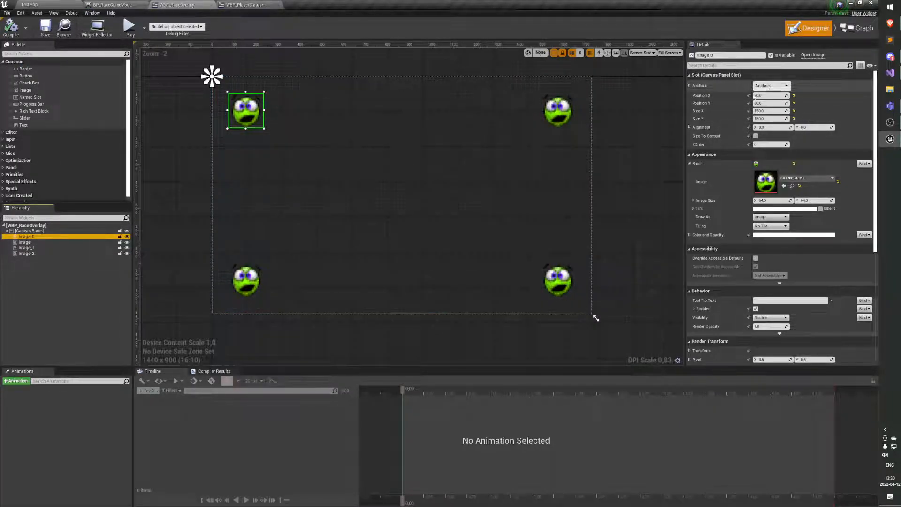
{"action": "left_click", "coordinate": [772, 85]}
{"action": "left_click", "coordinate": [737, 109]}
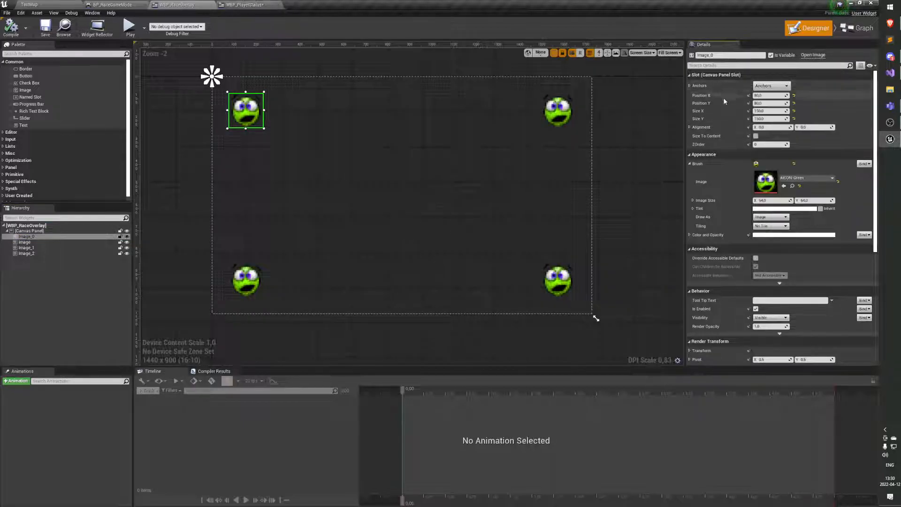
Step: Shift the upper-left image inward on the canvas, and set its position back to X 80, Y 80
{"action": "left_click_drag", "start_coordinate": [241, 114], "coordinate": [304, 128]}
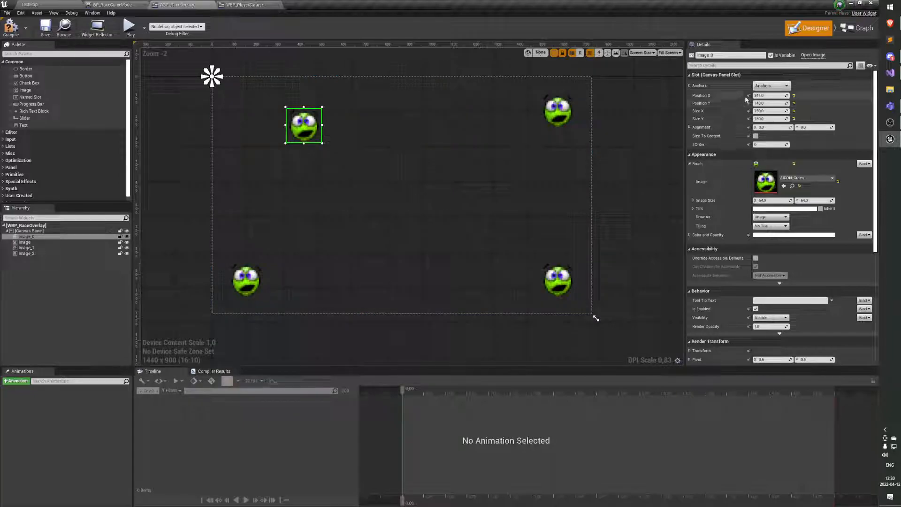
{"action": "left_click", "coordinate": [778, 97]}
{"action": "type", "text": "80"}
{"action": "key", "text": "Tab"}
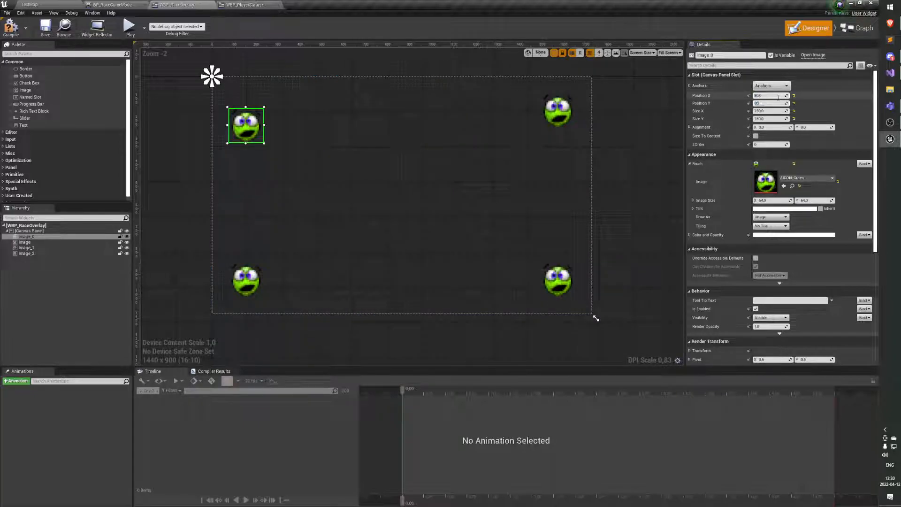
{"action": "type", "text": "80"}
{"action": "key", "text": "Return"}
Step: Compare the Icon's size box slot settings in WBP_PlayerStatus with the canvas slot in WBP_RaceOverlay
{"action": "left_click", "coordinate": [256, 6]}
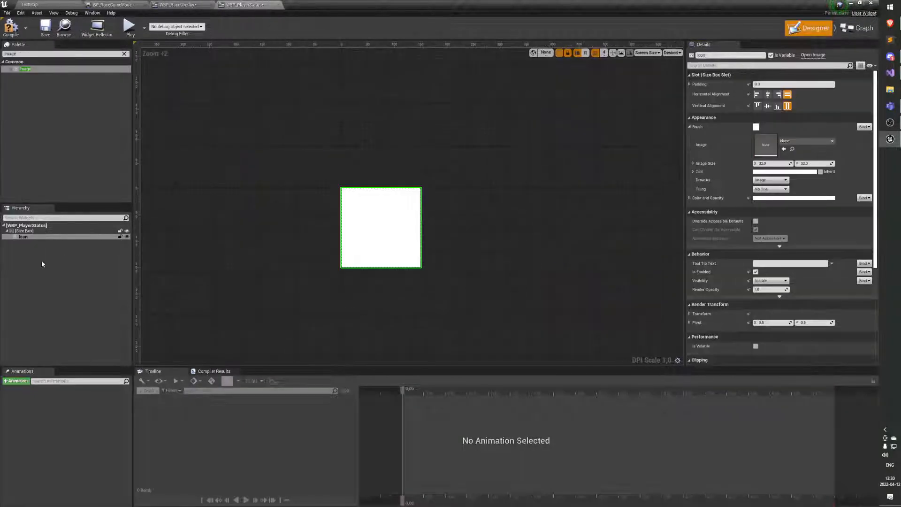
{"action": "left_click", "coordinate": [26, 237]}
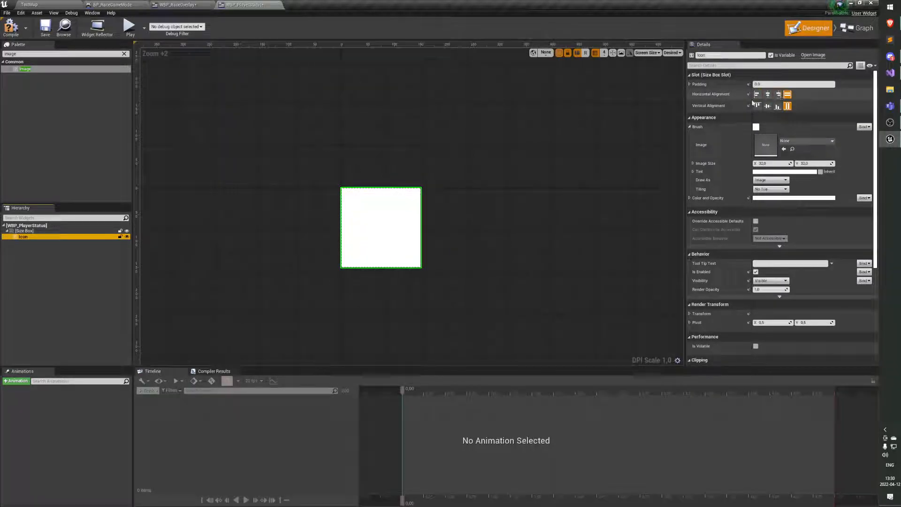
{"action": "left_click", "coordinate": [177, 4]}
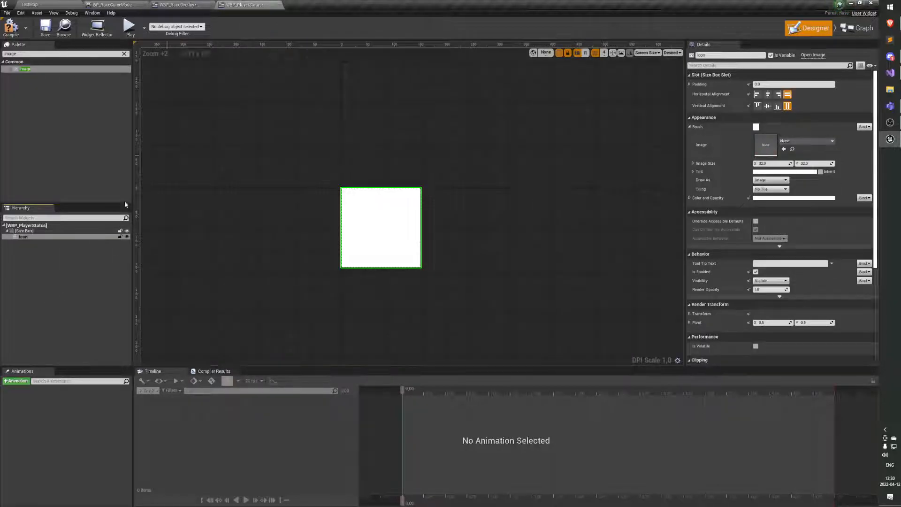
{"action": "left_click", "coordinate": [31, 237]}
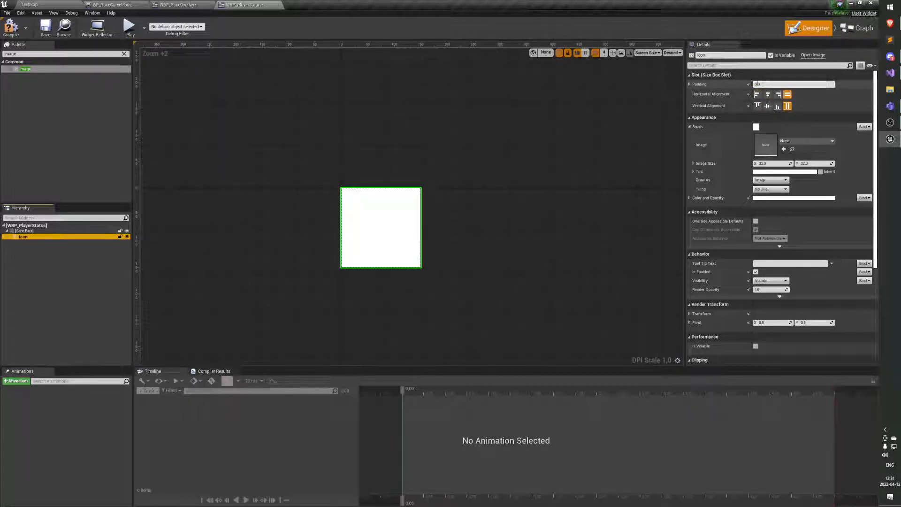
{"action": "left_click", "coordinate": [382, 228]}
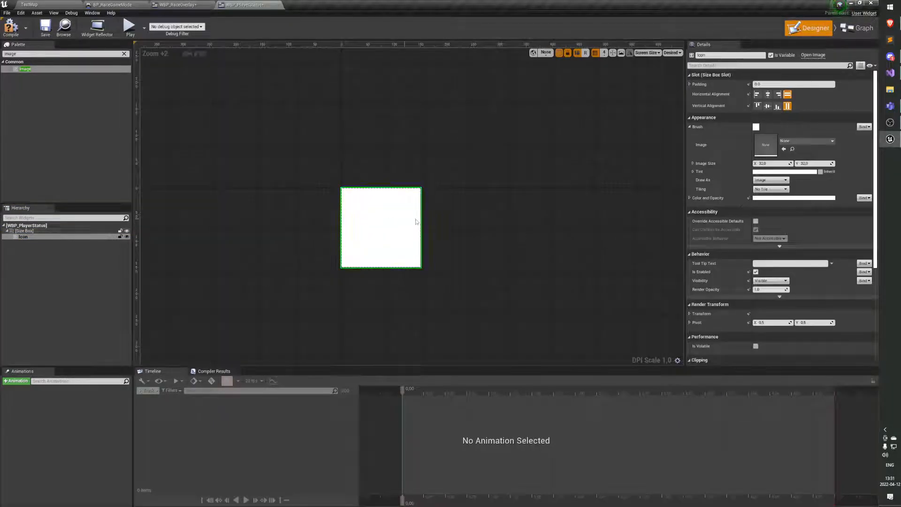
Step: Try centred and top-left alignments for the Icon in its slot, and restore Fill both horizontally and vertically
{"action": "left_click", "coordinate": [767, 94]}
{"action": "left_click", "coordinate": [768, 106]}
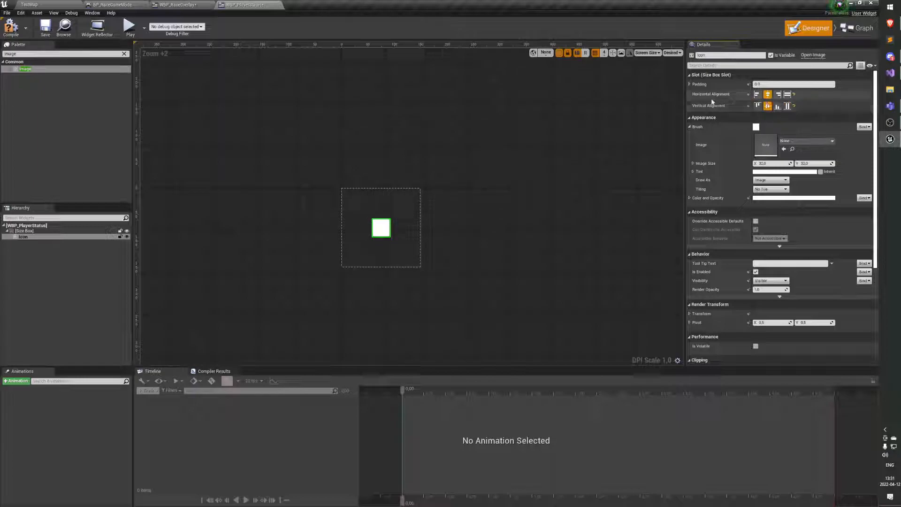
{"action": "left_click", "coordinate": [757, 93]}
{"action": "left_click", "coordinate": [757, 105]}
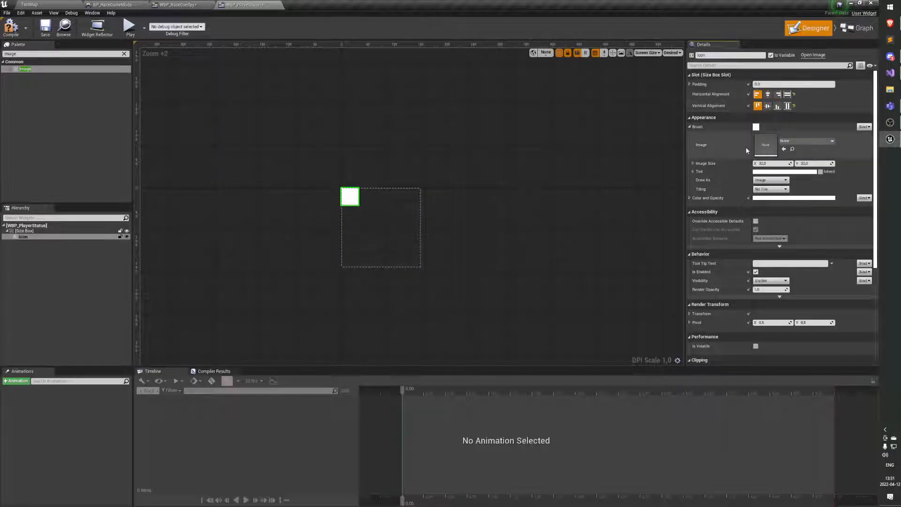
{"action": "left_click", "coordinate": [767, 105]}
{"action": "left_click", "coordinate": [767, 94]}
{"action": "left_click", "coordinate": [787, 94]}
{"action": "left_click", "coordinate": [787, 105]}
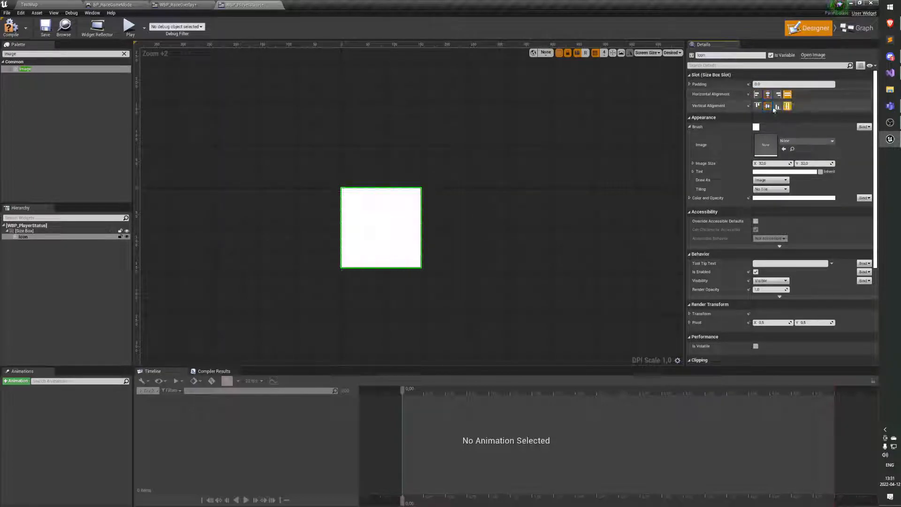
Step: Try a padding of 10 on the Icon's size box slot, and set the padding back to 0
{"action": "left_click", "coordinate": [689, 84]}
{"action": "left_click", "coordinate": [689, 84]}
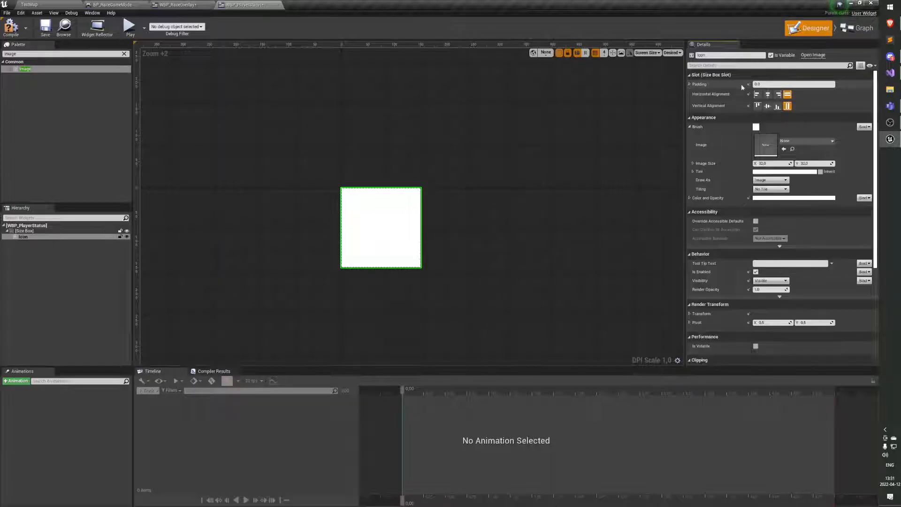
{"action": "key", "text": "Return"}
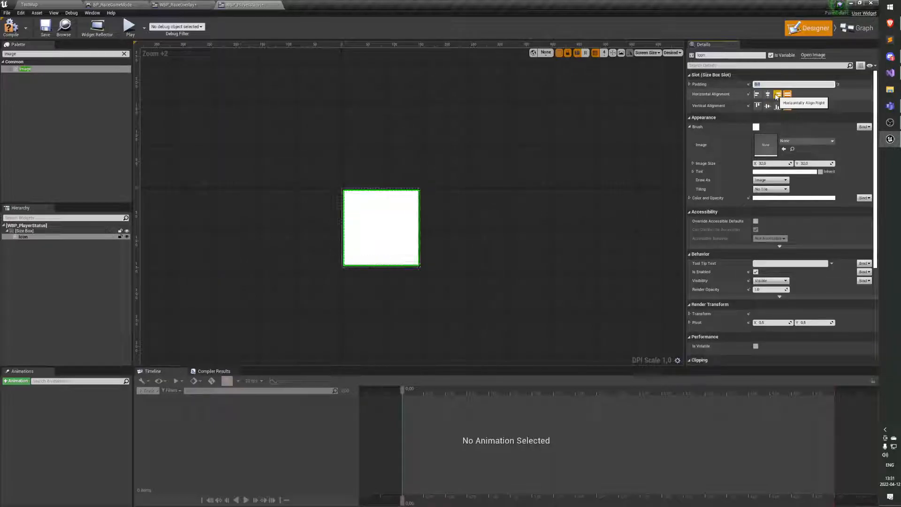
{"action": "key", "text": "Return"}
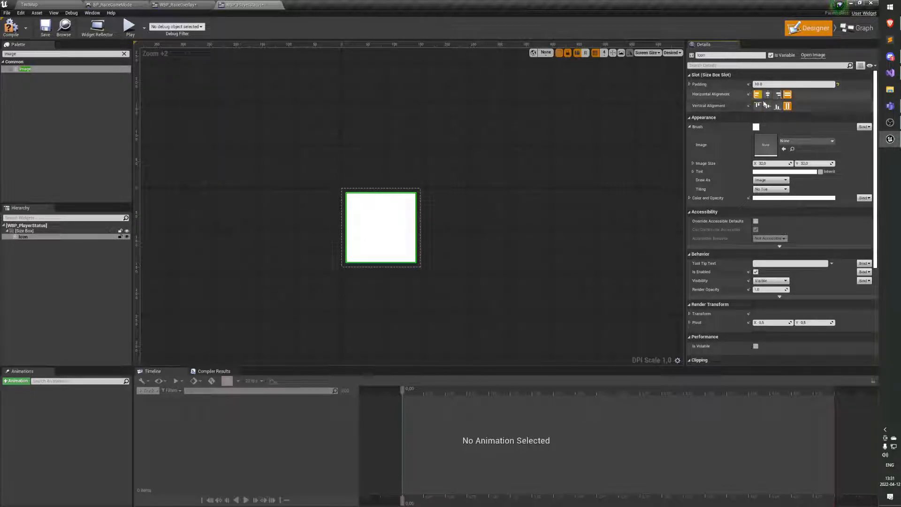
{"action": "left_click", "coordinate": [763, 84]}
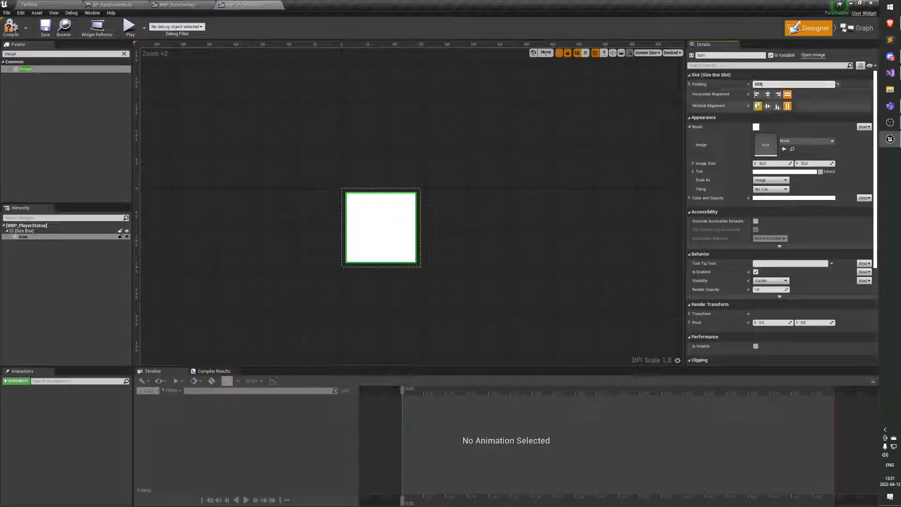
{"action": "type", "text": "0"}
{"action": "key", "text": "Return"}
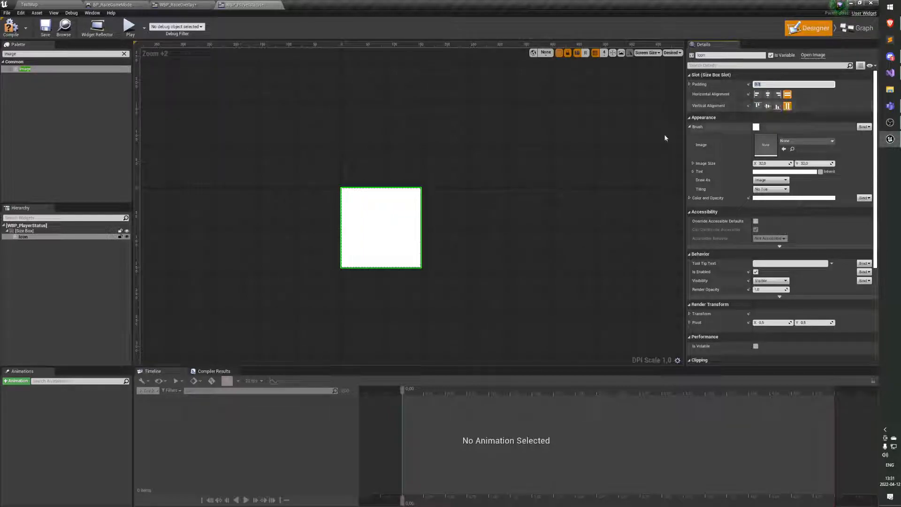
Step: Compare the Size Box and Icon in WBP_PlayerStatus with the Canvas Panel and its four corner images in WBP_RaceOverlay
{"action": "left_click", "coordinate": [488, 251]}
{"action": "left_click", "coordinate": [60, 237]}
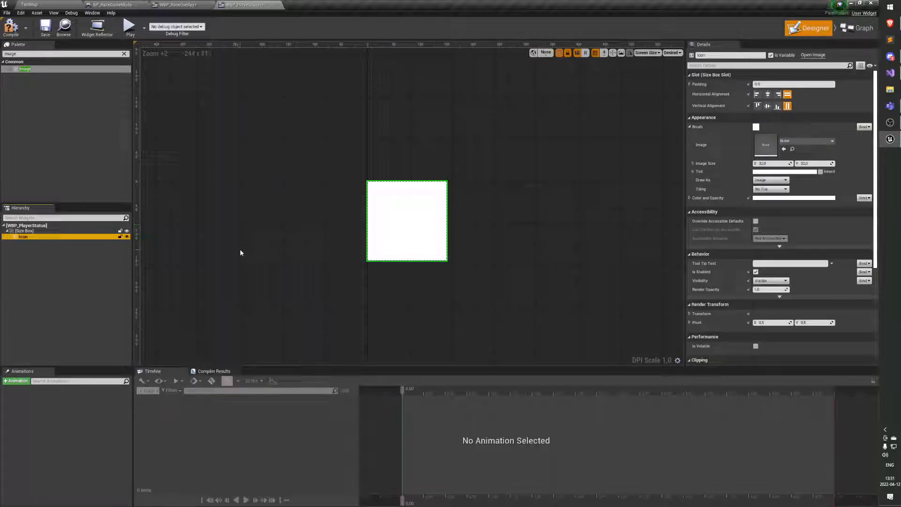
{"action": "left_click", "coordinate": [40, 232]}
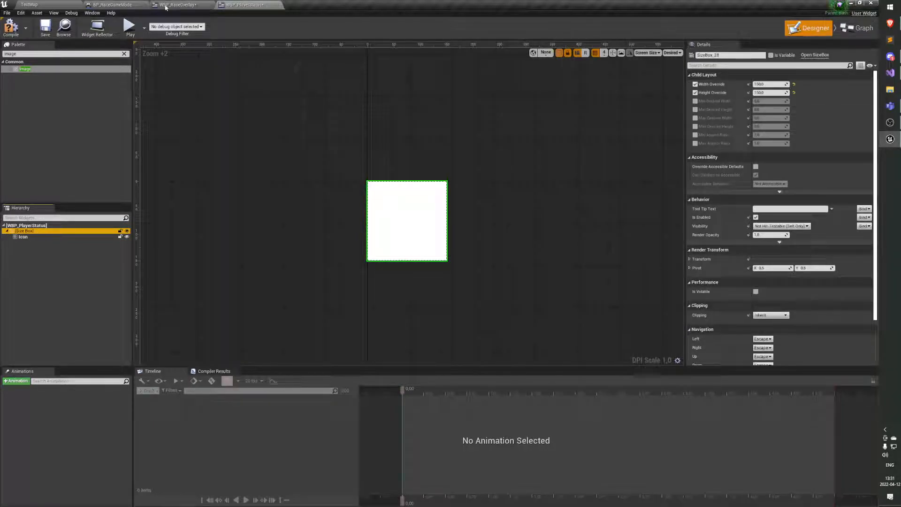
{"action": "left_click", "coordinate": [176, 5]}
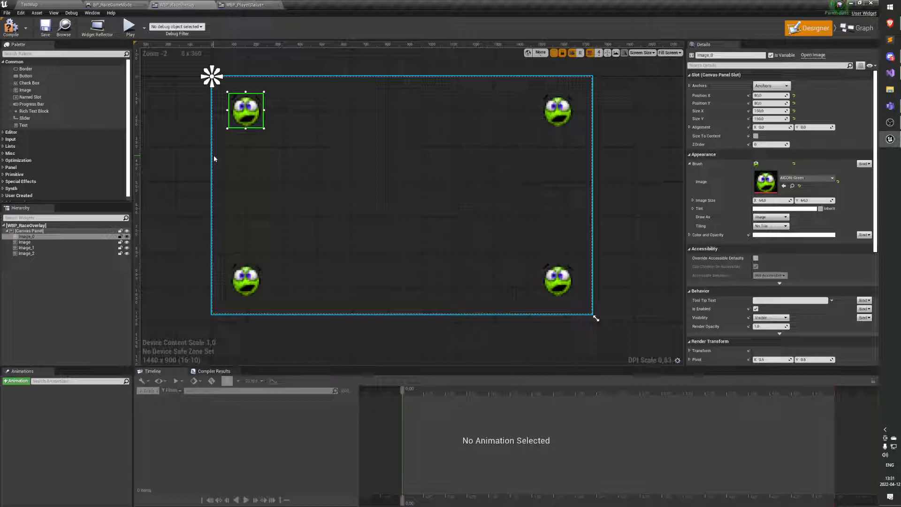
{"action": "left_click", "coordinate": [36, 230]}
{"action": "left_click", "coordinate": [33, 237]}
{"action": "left_click", "coordinate": [28, 242]}
{"action": "left_click", "coordinate": [29, 254]}
{"action": "left_click", "coordinate": [28, 248]}
{"action": "left_click", "coordinate": [43, 241]}
{"action": "left_click", "coordinate": [33, 230]}
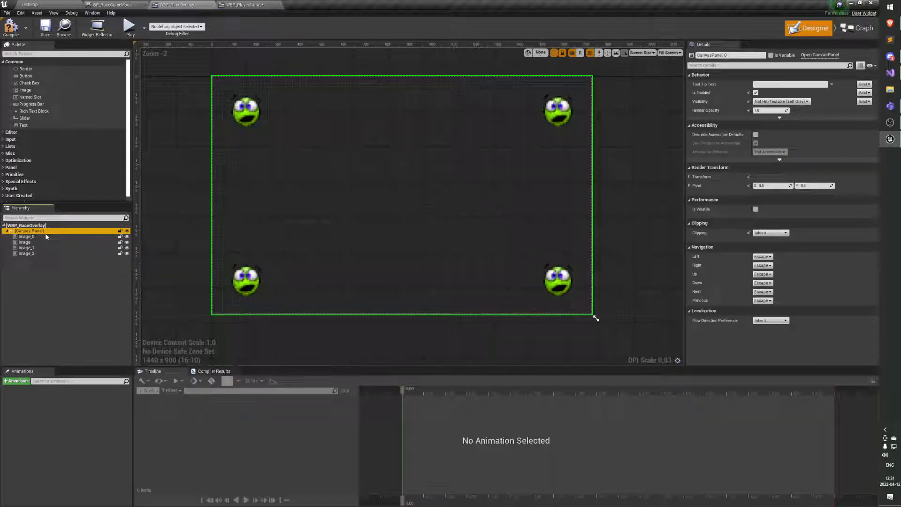
{"action": "left_click", "coordinate": [41, 236]}
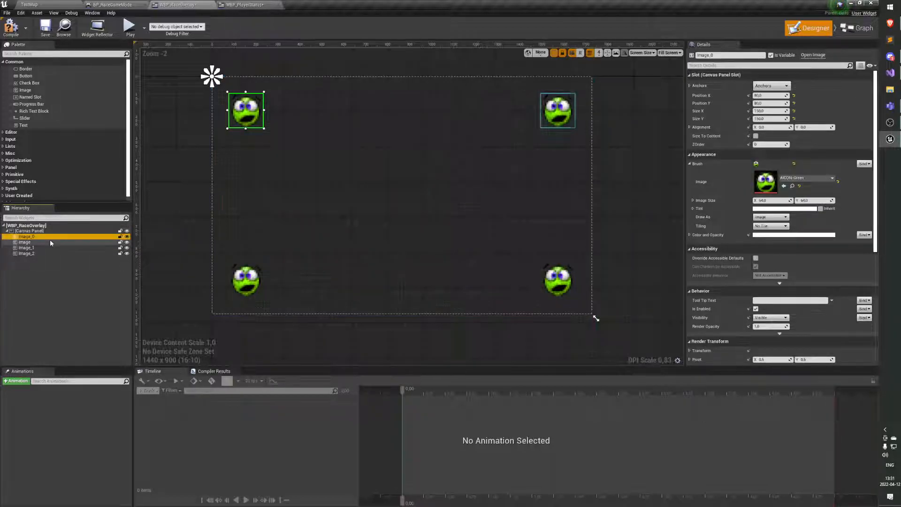
{"action": "left_click", "coordinate": [40, 242]}
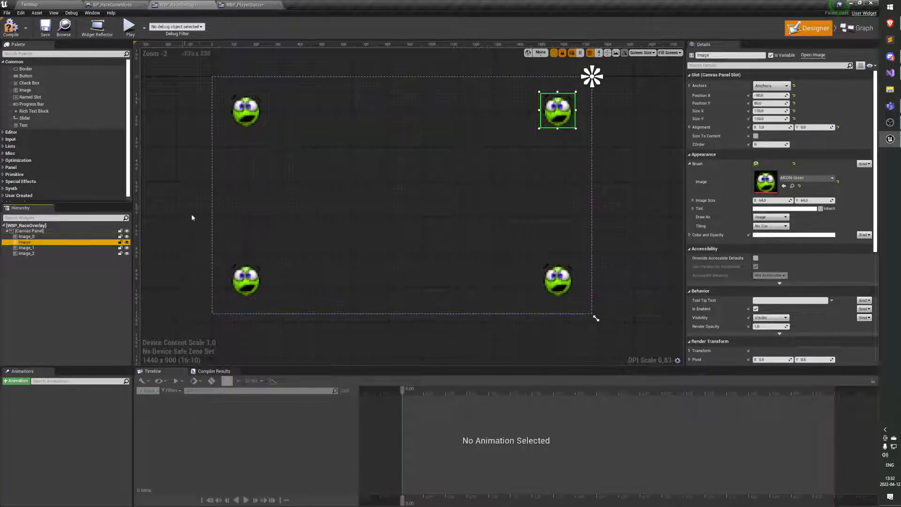
{"action": "left_click", "coordinate": [42, 236]}
{"action": "left_click", "coordinate": [44, 231]}
{"action": "left_click", "coordinate": [45, 237]}
{"action": "left_click", "coordinate": [46, 232]}
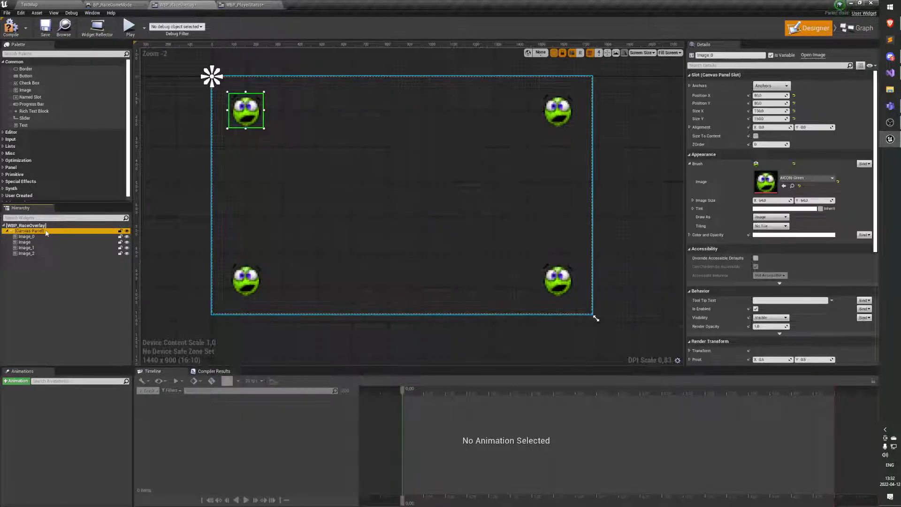
Step: Examine the Size Box root and its single Icon child in the WBP_PlayerStatus hierarchy
{"action": "left_click", "coordinate": [256, 6]}
{"action": "left_click", "coordinate": [23, 232]}
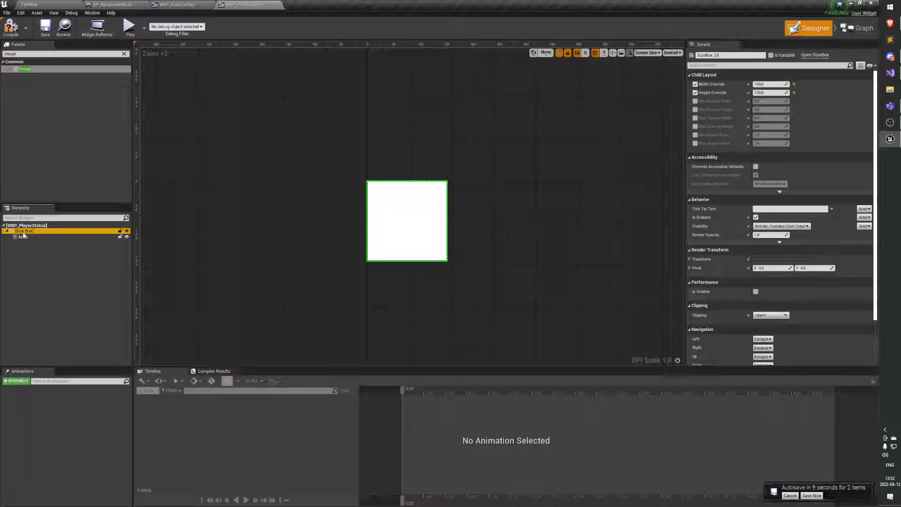
{"action": "left_click", "coordinate": [29, 296]}
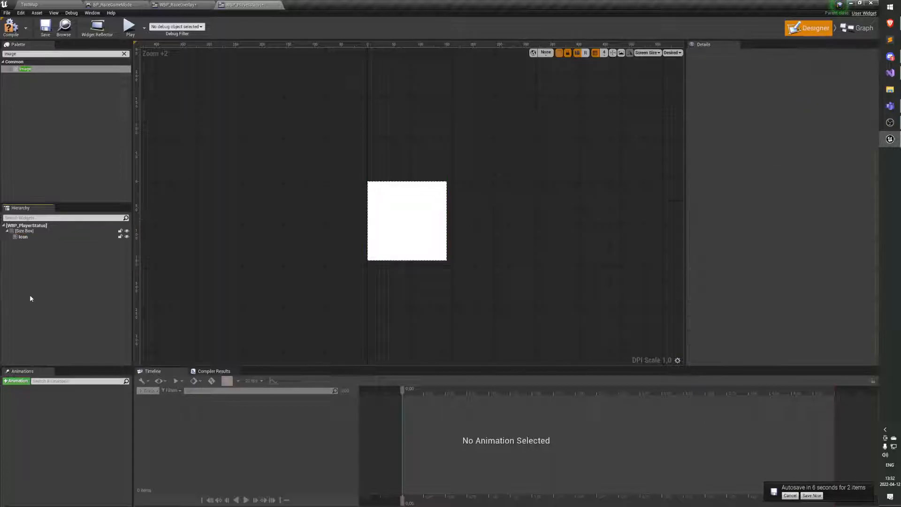
{"action": "left_click", "coordinate": [38, 237]}
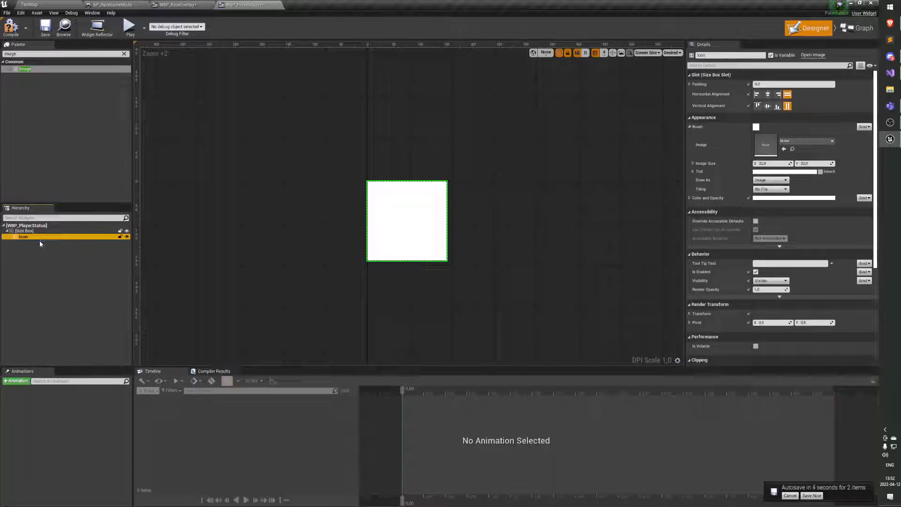
{"action": "left_click", "coordinate": [41, 231]}
{"action": "left_click", "coordinate": [40, 241]}
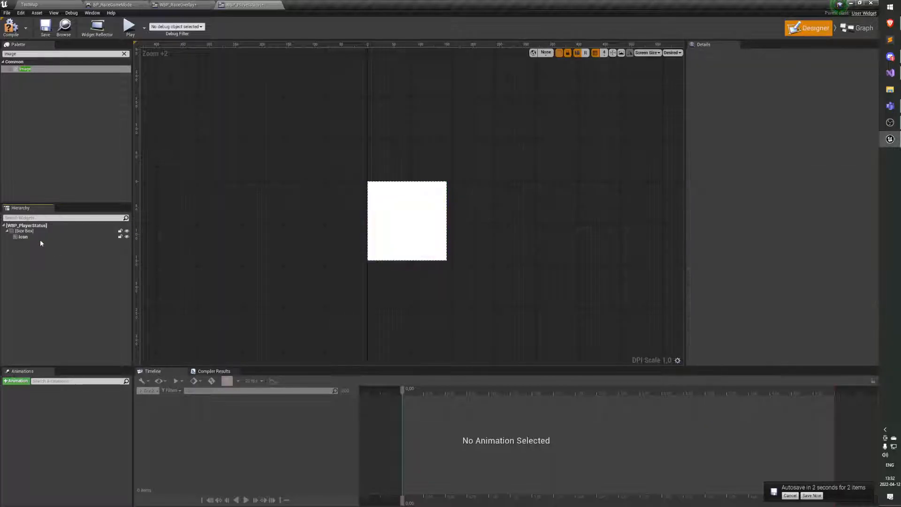
{"action": "left_click", "coordinate": [40, 238]}
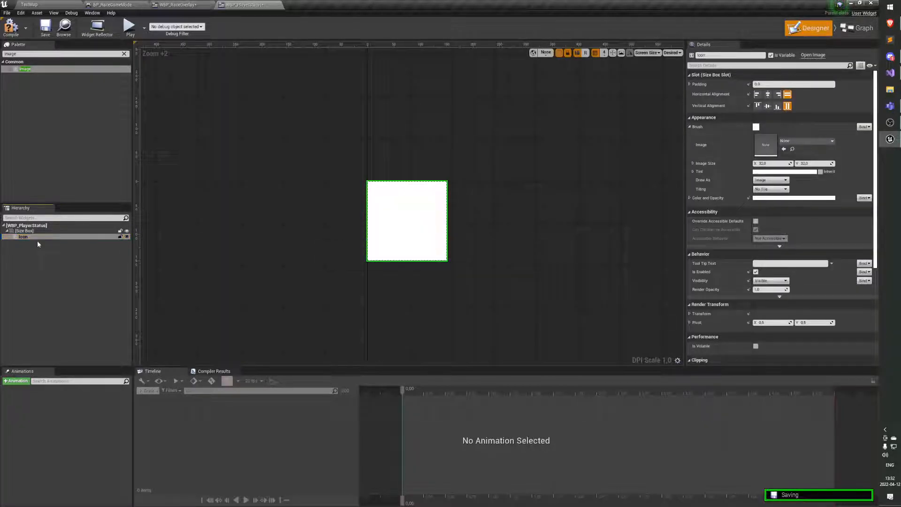
{"action": "left_click", "coordinate": [42, 232]}
Step: Set the Icon's brush image to the red devil-face AICON-Red texture
{"action": "left_click", "coordinate": [40, 237]}
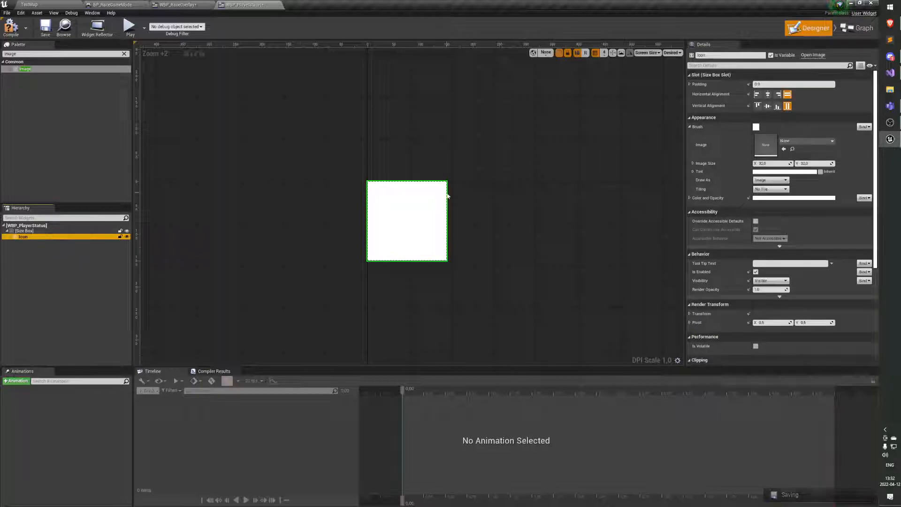
{"action": "left_click", "coordinate": [822, 140]}
{"action": "left_click", "coordinate": [821, 140]}
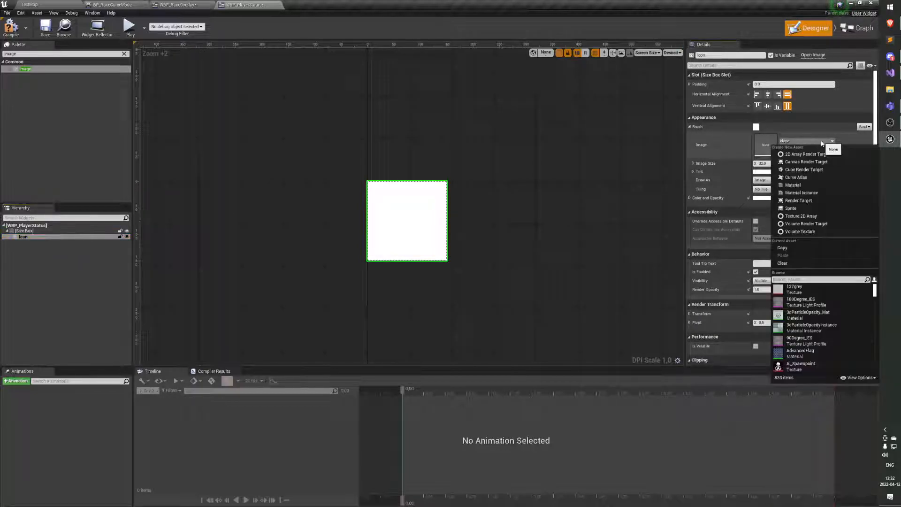
{"action": "scroll", "coordinate": [815, 323], "scroll_direction": "down", "scroll_amount": 2}
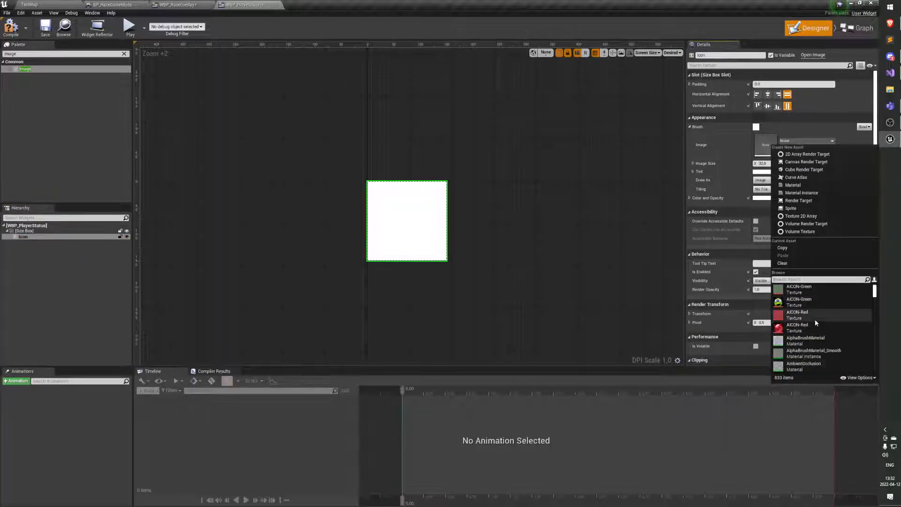
{"action": "left_click", "coordinate": [815, 326]}
{"action": "left_click", "coordinate": [578, 284]}
{"action": "left_click", "coordinate": [390, 220]}
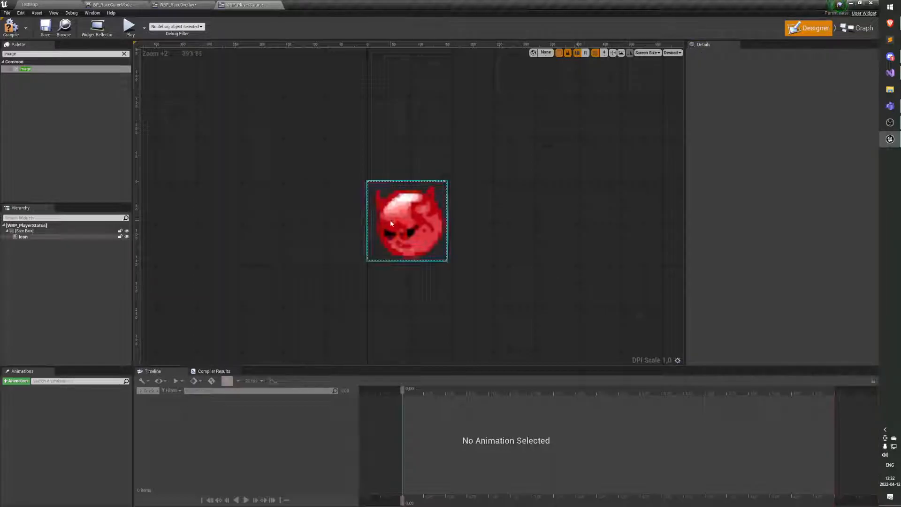
Step: Check the Size Box and the Icon's brush settings, and save the WBP_PlayerStatus widget
{"action": "left_click", "coordinate": [54, 237]}
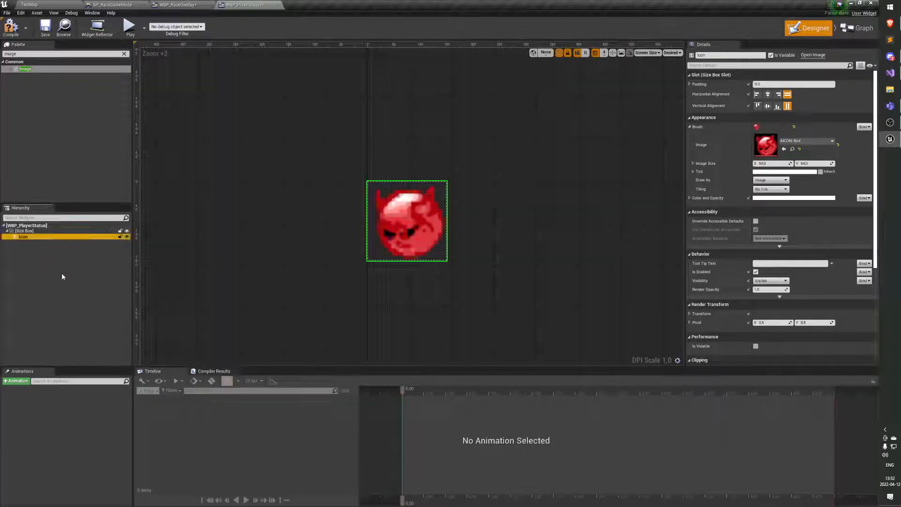
{"action": "left_click", "coordinate": [55, 232]}
{"action": "left_click", "coordinate": [55, 241]}
{"action": "left_click", "coordinate": [45, 237]}
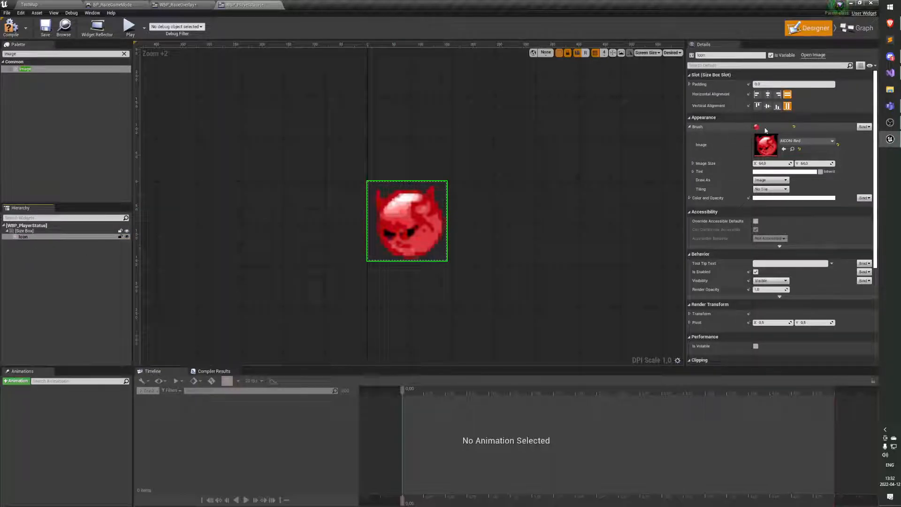
{"action": "left_click", "coordinate": [692, 128]}
{"action": "left_click", "coordinate": [691, 129]}
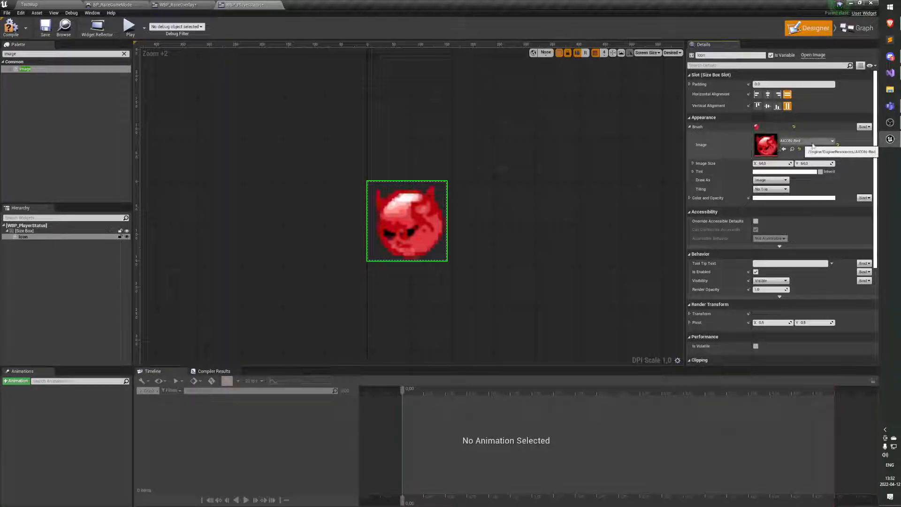
{"action": "left_click", "coordinate": [44, 29]}
{"action": "right_click_drag", "start_coordinate": [422, 135], "coordinate": [403, 138]}
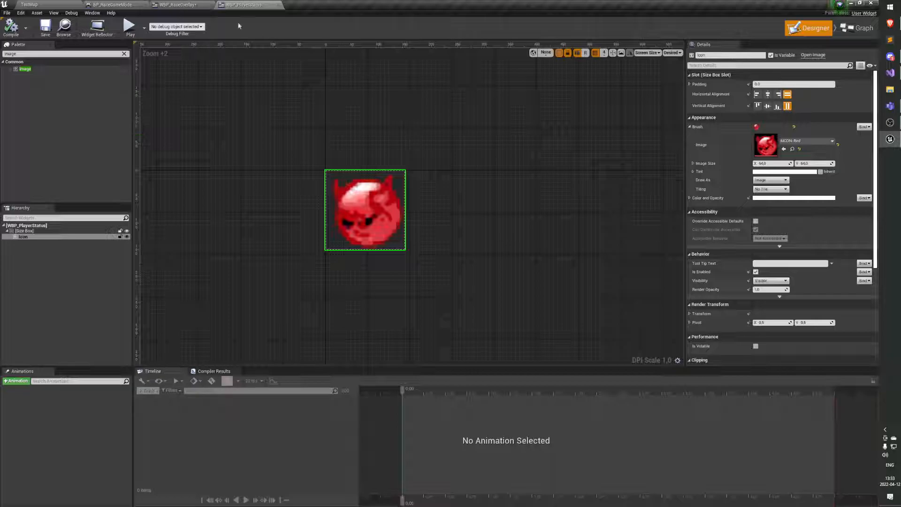
Step: Delete all four corner images from the Canvas Panel in WBP_RaceOverlay
{"action": "left_click", "coordinate": [177, 5]}
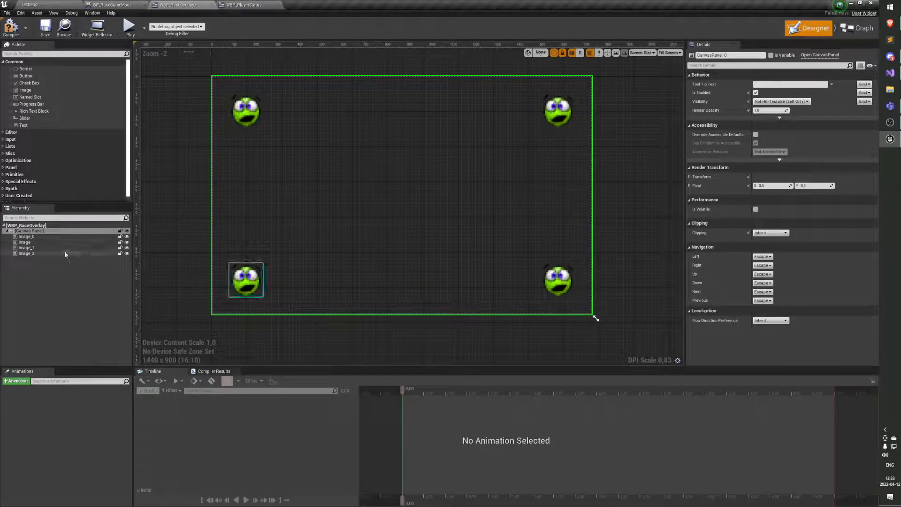
{"action": "right_click_drag", "start_coordinate": [247, 167], "coordinate": [257, 177]}
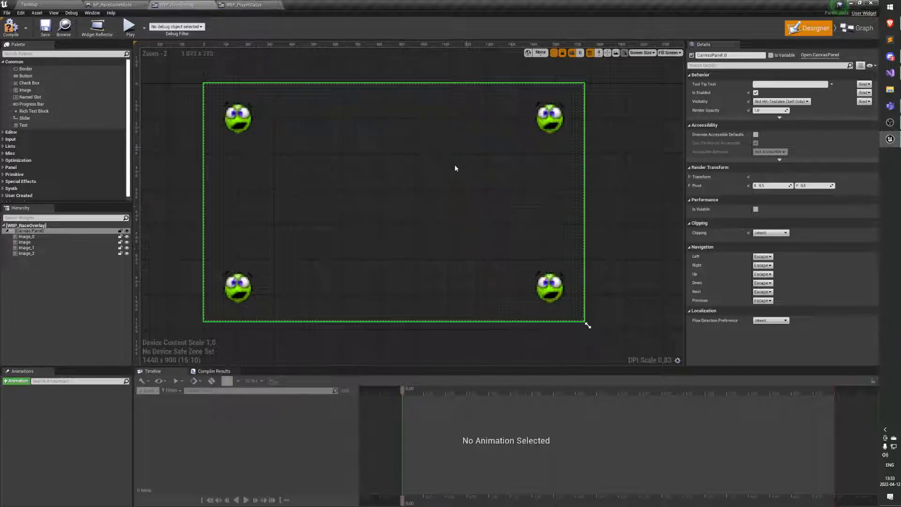
{"action": "left_click", "coordinate": [26, 236]}
{"action": "left_click", "coordinate": [33, 253], "text": "shift"}
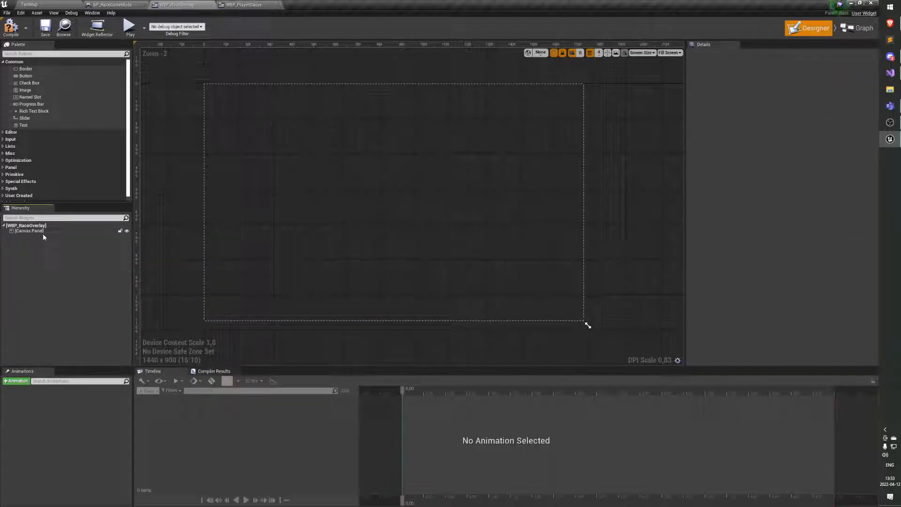
Step: Find the user-created WBP_PlayerStatus widget with the search "player status" and add it as a child of the Canvas Panel
{"action": "left_click", "coordinate": [29, 231]}
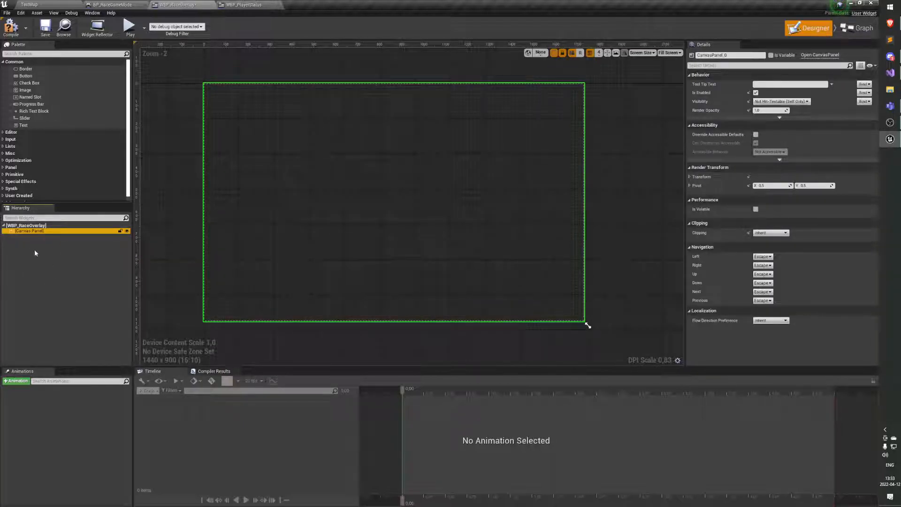
{"action": "left_click", "coordinate": [53, 55]}
{"action": "type", "text": "player status"}
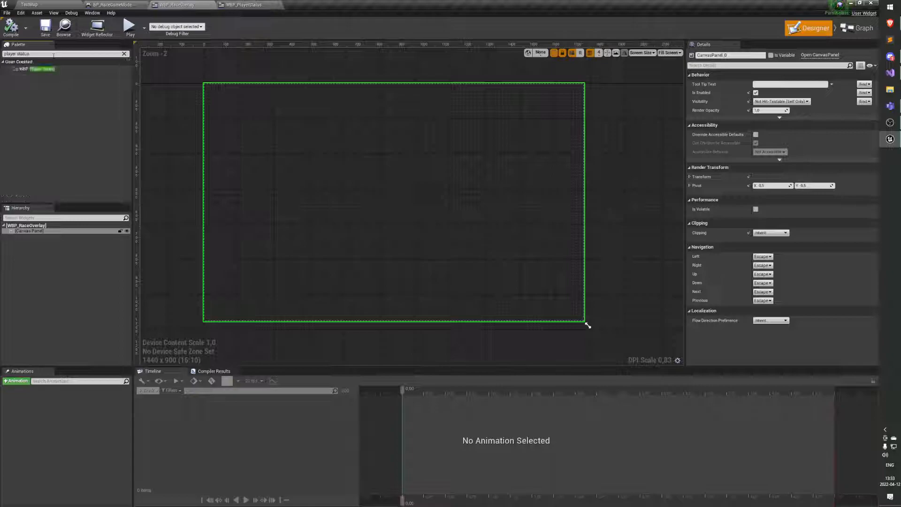
{"action": "left_click", "coordinate": [28, 70]}
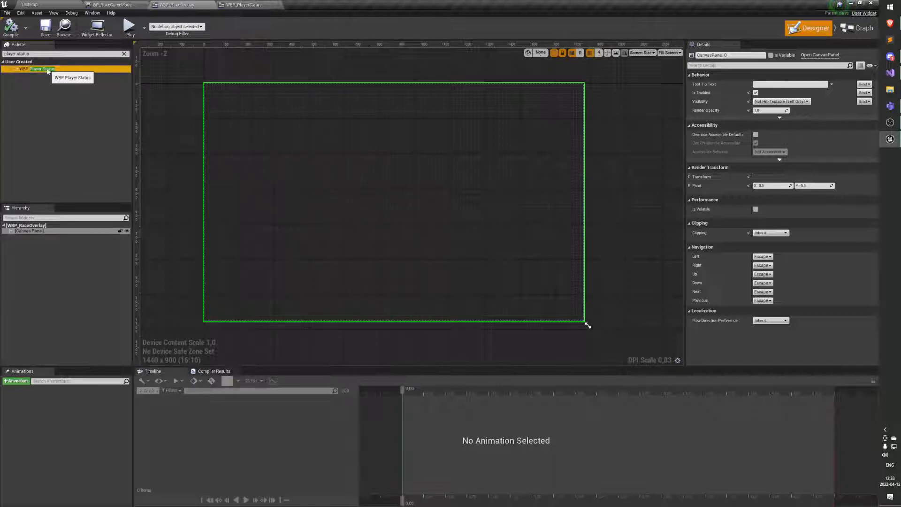
{"action": "left_click_drag", "start_coordinate": [30, 71], "coordinate": [43, 230]}
{"action": "left_click", "coordinate": [53, 237]}
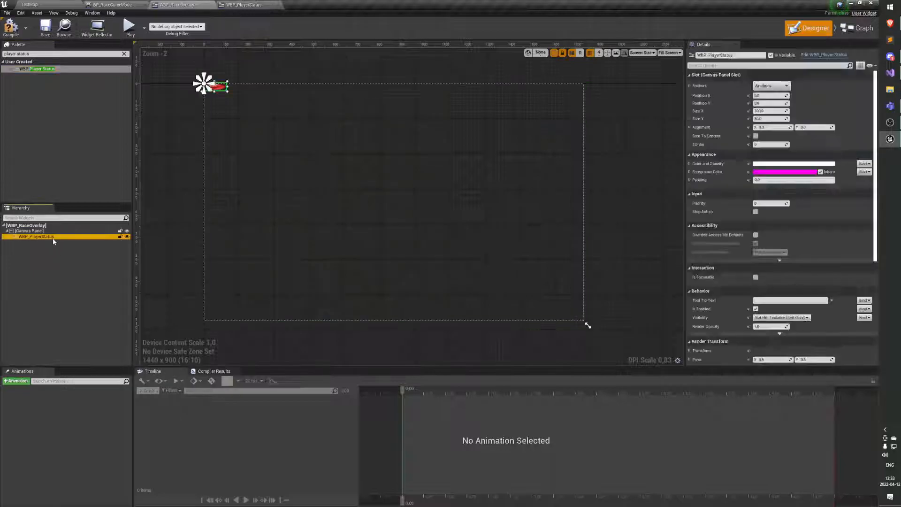
Step: Enlarge the WBP_PlayerStatus widget to about 550 by 600 and place it near the canvas's upper-left corner
{"action": "left_click", "coordinate": [229, 116]}
{"action": "left_click_drag", "start_coordinate": [220, 90], "coordinate": [342, 241]}
{"action": "left_click_drag", "start_coordinate": [298, 197], "coordinate": [314, 183]}
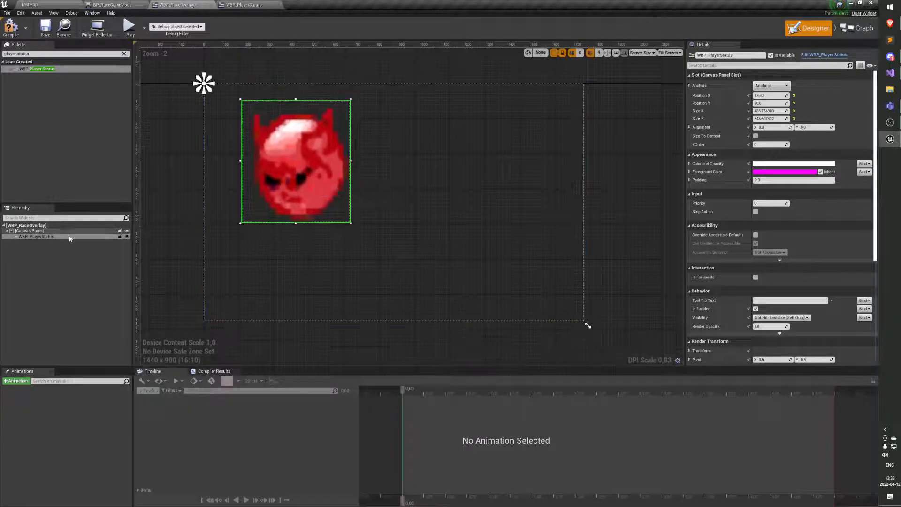
{"action": "left_click", "coordinate": [38, 238]}
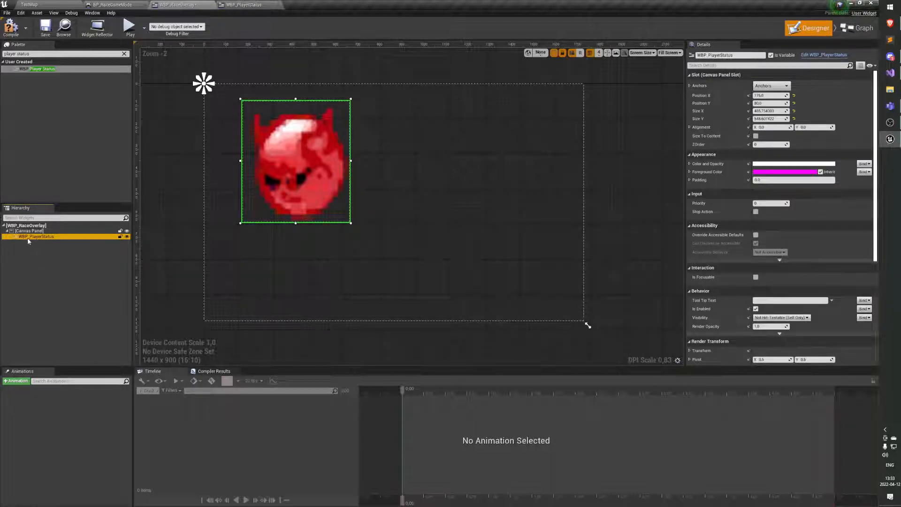
{"action": "mouse_move", "coordinate": [281, 173]}
{"action": "left_mouse_down"}
{"action": "mouse_move", "coordinate": [293, 183]}
{"action": "mouse_move", "coordinate": [268, 188]}
{"action": "mouse_move", "coordinate": [288, 173]}
{"action": "mouse_move", "coordinate": [301, 193]}
{"action": "mouse_move", "coordinate": [290, 184]}
{"action": "left_mouse_up"}
{"action": "left_click_drag", "start_coordinate": [328, 216], "coordinate": [337, 234]}
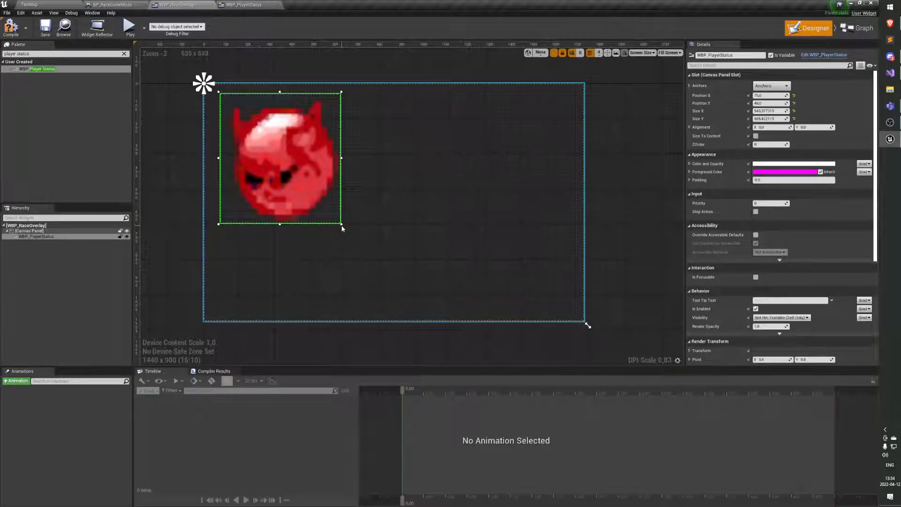
Step: Stretch the WBP_PlayerStatus widget over nearly the whole canvas and check its Size Box's width and height overrides
{"action": "left_click_drag", "start_coordinate": [341, 224], "coordinate": [587, 326]}
{"action": "left_click_drag", "start_coordinate": [500, 261], "coordinate": [491, 257]}
{"action": "double_click", "coordinate": [492, 257]}
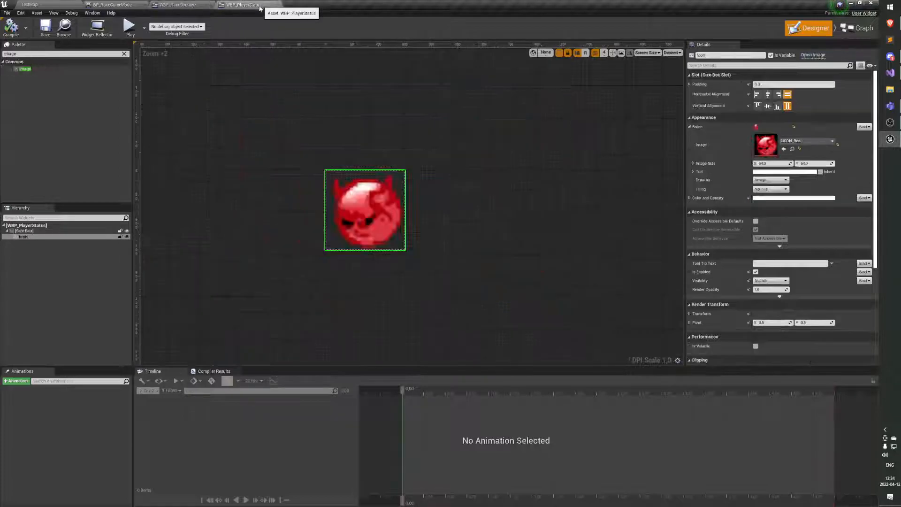
{"action": "left_click", "coordinate": [38, 231]}
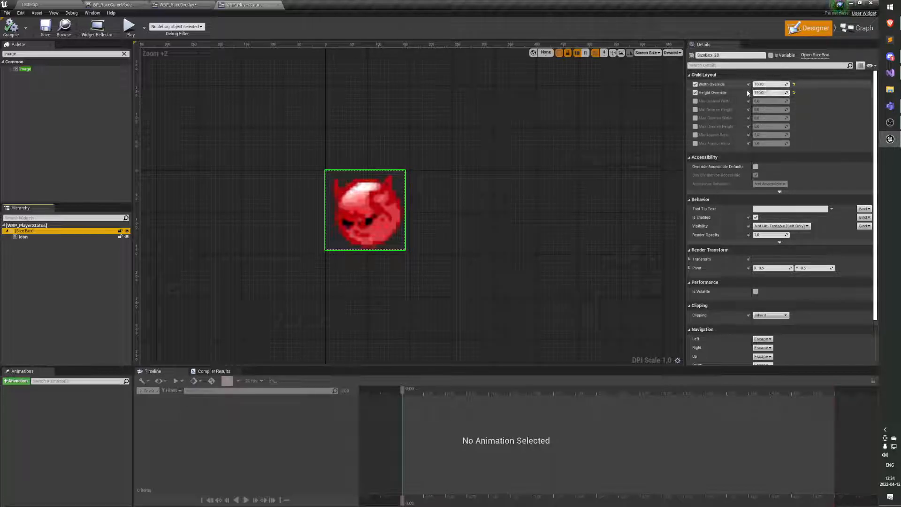
{"action": "left_click", "coordinate": [177, 5]}
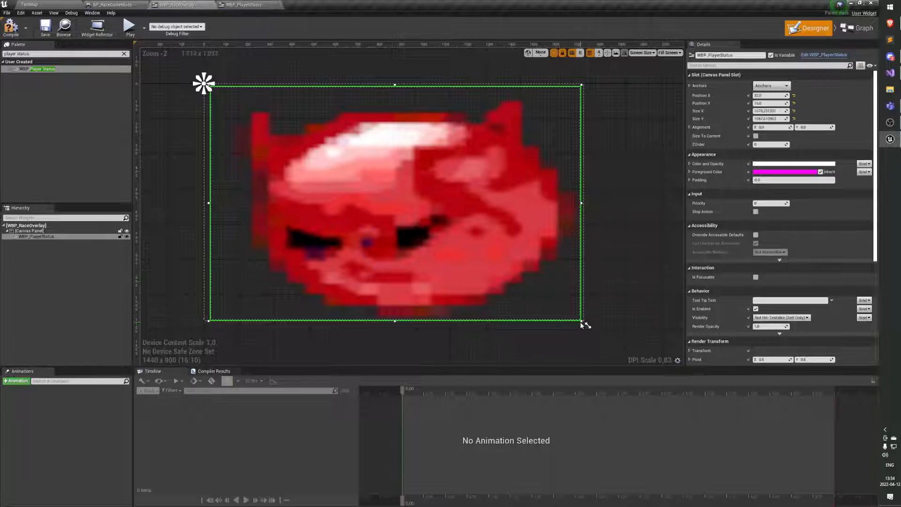
Step: Shrink the WBP_PlayerStatus widget in WBP_RaceOverlay and enable Size To Content for its canvas slot
{"action": "left_click_drag", "start_coordinate": [581, 322], "coordinate": [433, 308]}
{"action": "left_click_drag", "start_coordinate": [368, 281], "coordinate": [369, 213]}
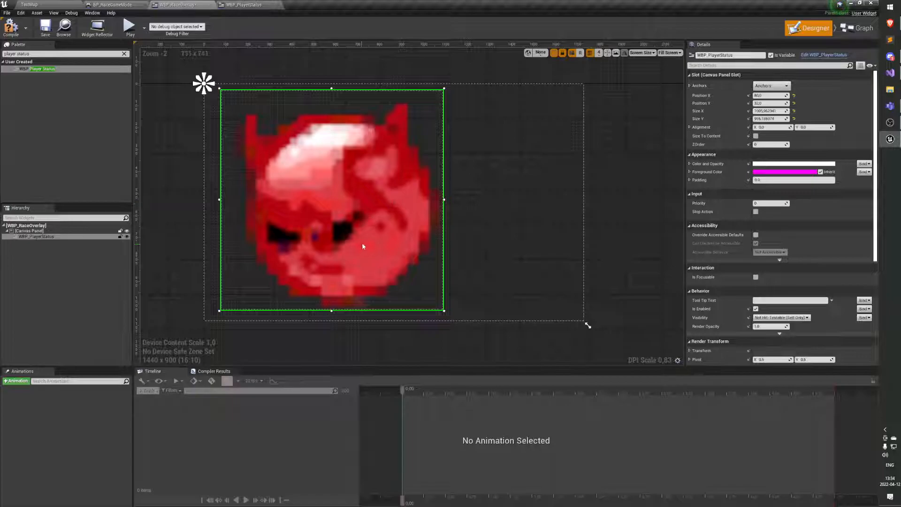
{"action": "left_click", "coordinate": [756, 136]}
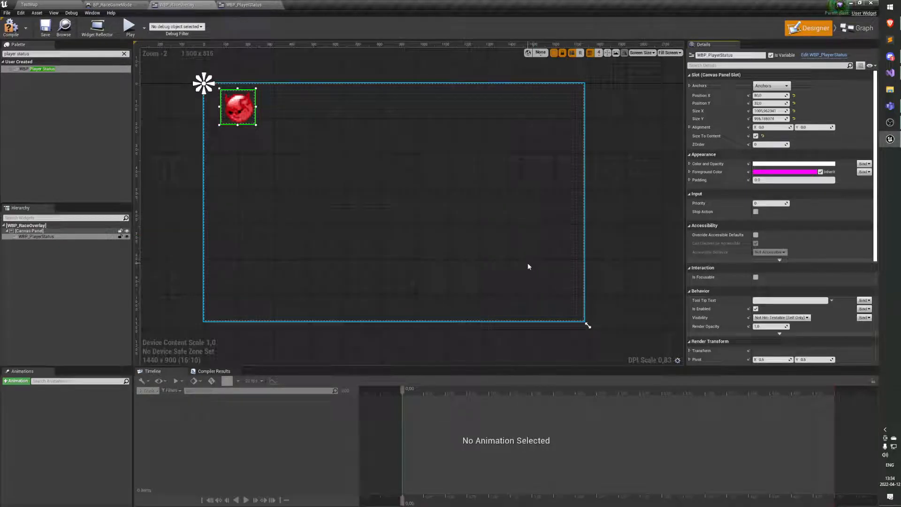
{"action": "left_click", "coordinate": [438, 238]}
Step: Try resizing and moving the content-sized widget near the canvas's upper-left corner, and save WBP_RaceOverlay
{"action": "left_click_drag", "start_coordinate": [244, 112], "coordinate": [260, 128]}
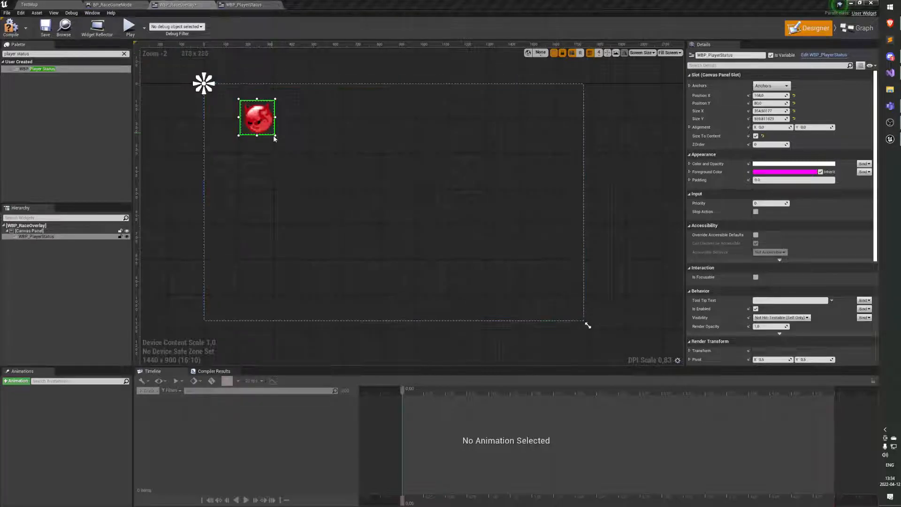
{"action": "key", "text": "ctrl+s"}
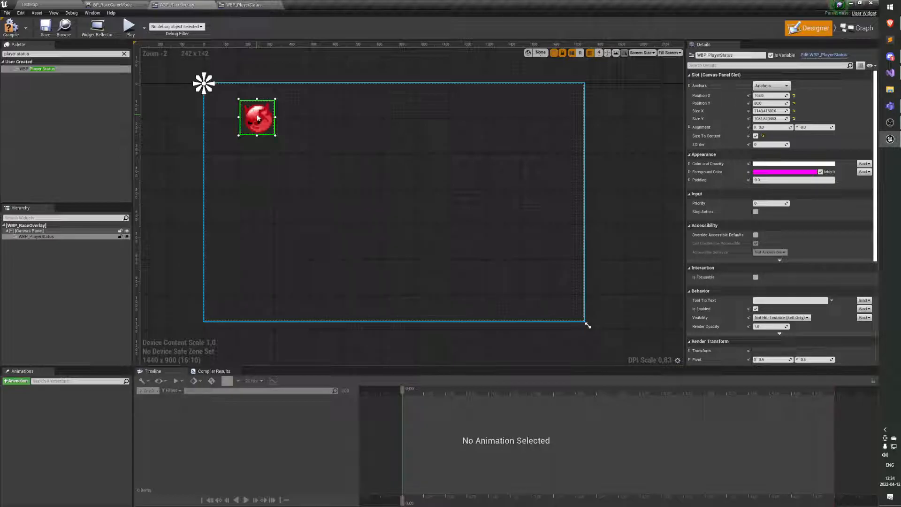
{"action": "left_click", "coordinate": [258, 115]}
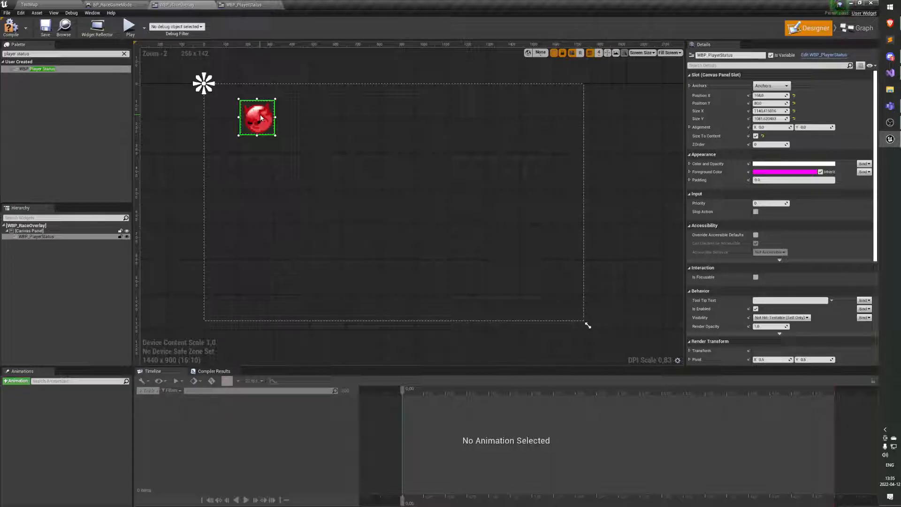
{"action": "mouse_move", "coordinate": [260, 117]}
{"action": "left_mouse_down"}
{"action": "mouse_move", "coordinate": [240, 119]}
{"action": "mouse_move", "coordinate": [250, 143]}
{"action": "mouse_move", "coordinate": [266, 133]}
{"action": "mouse_move", "coordinate": [254, 147]}
{"action": "mouse_move", "coordinate": [259, 126]}
{"action": "left_mouse_up"}
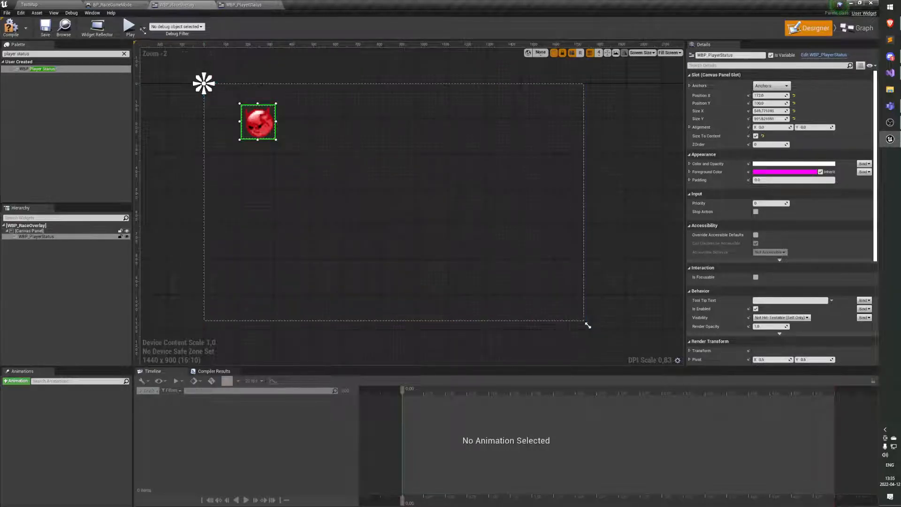
{"action": "mouse_move", "coordinate": [252, 127]}
{"action": "left_mouse_down"}
{"action": "mouse_move", "coordinate": [237, 135]}
{"action": "mouse_move", "coordinate": [251, 129]}
{"action": "left_mouse_up"}
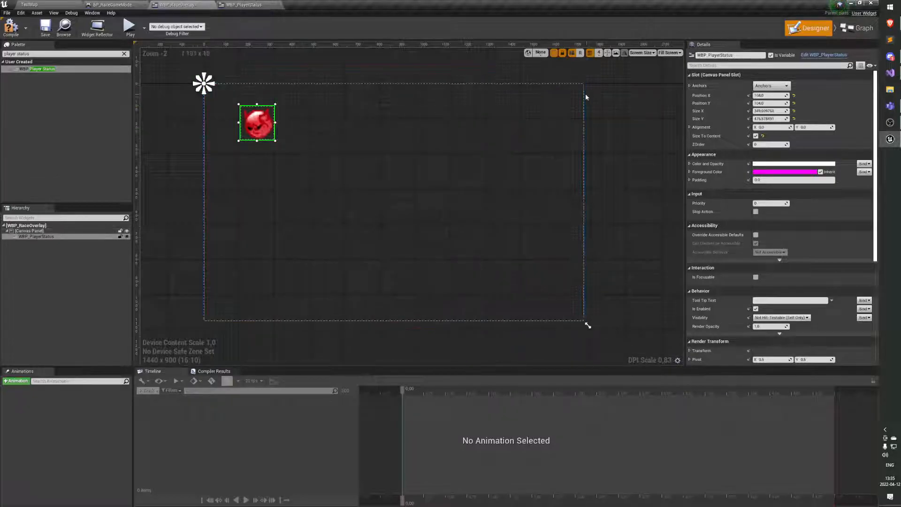
Step: Set the WBP_PlayerStatus widget's Position X and Position Y to 80
{"action": "left_click", "coordinate": [758, 95]}
{"action": "type", "text": "8"}
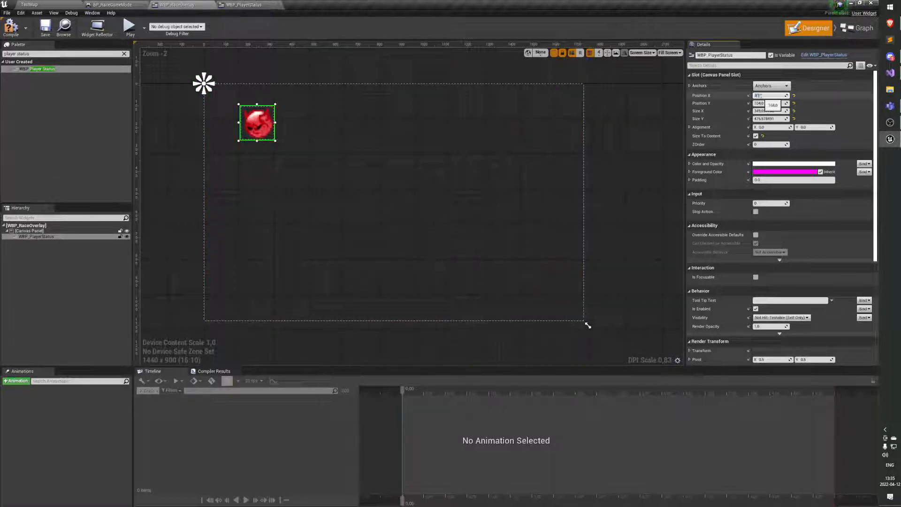
{"action": "type", "text": "0"}
{"action": "key", "text": "Tab"}
{"action": "type", "text": "80"}
{"action": "key", "text": "Return"}
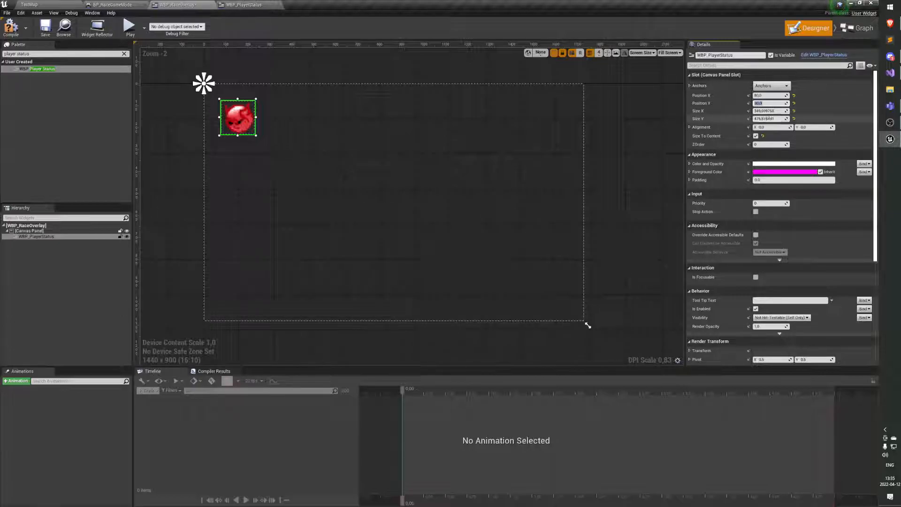
Step: Reset the widget's Size X and Size Y to their default values and save WBP_RaceOverlay
{"action": "left_click_drag", "start_coordinate": [769, 111], "coordinate": [758, 111]}
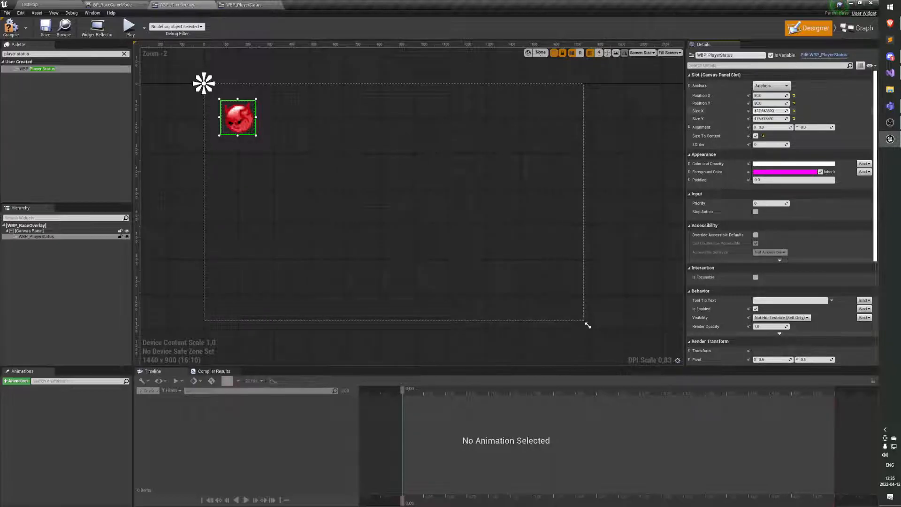
{"action": "left_click", "coordinate": [794, 111]}
{"action": "left_click", "coordinate": [794, 119]}
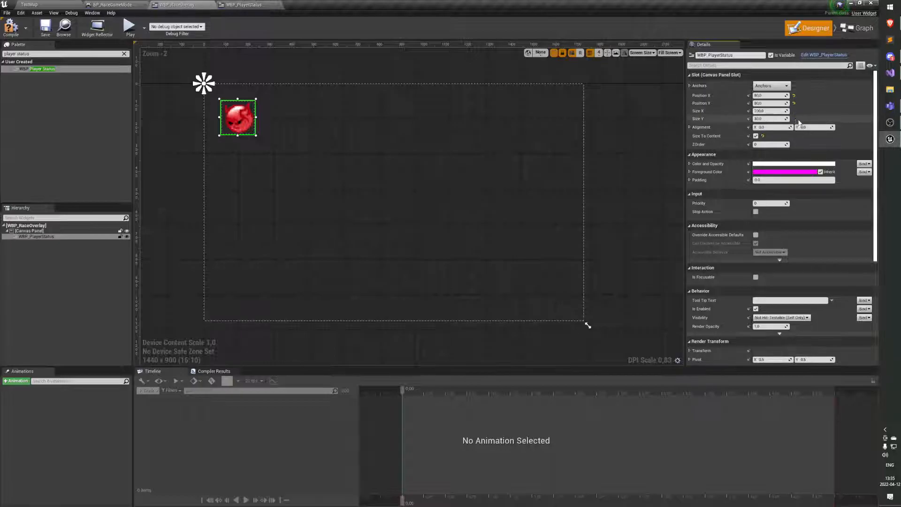
{"action": "left_click", "coordinate": [245, 137]}
{"action": "left_click", "coordinate": [236, 129]}
{"action": "key", "text": "ctrl+s"}
Step: Duplicate the WBP_PlayerStatus widget and anchor the copy to the canvas's upper-right corner
{"action": "key", "text": "ctrl+d"}
{"action": "left_click", "coordinate": [780, 87]}
{"action": "left_click", "coordinate": [819, 99]}
Step: Set the duplicated widget's position to X -80 and Y 80, and its X alignment to 1
{"action": "left_click", "coordinate": [768, 96]}
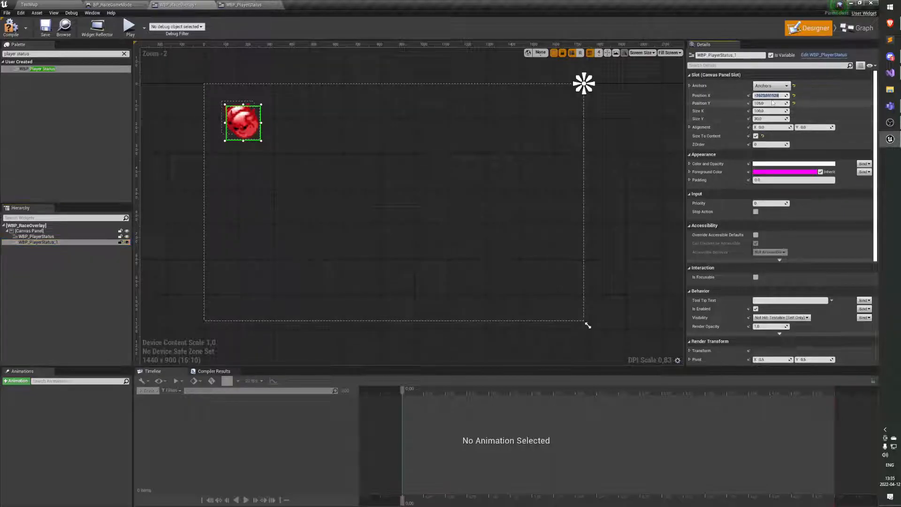
{"action": "type", "text": "-80"}
{"action": "left_click", "coordinate": [773, 102]}
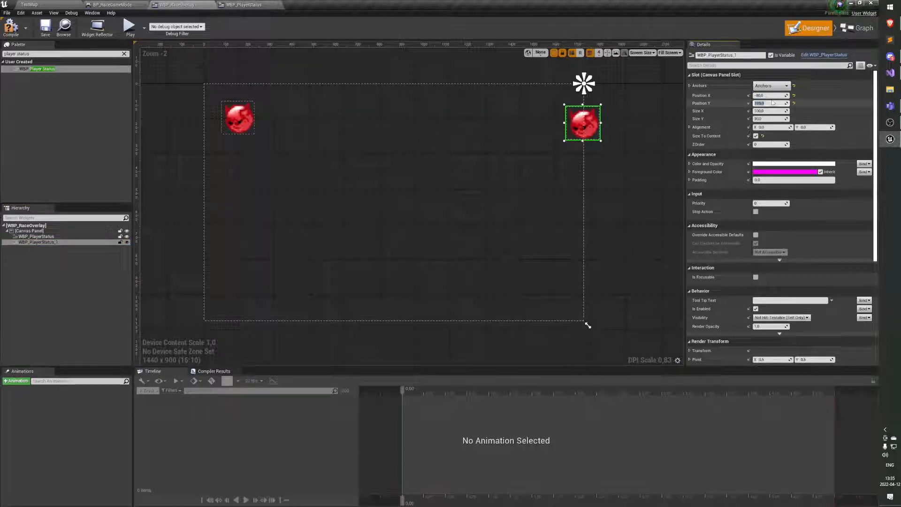
{"action": "type", "text": "80"}
{"action": "key", "text": "Return"}
{"action": "left_click", "coordinate": [769, 127]}
{"action": "type", "text": "1"}
{"action": "key", "text": "Return"}
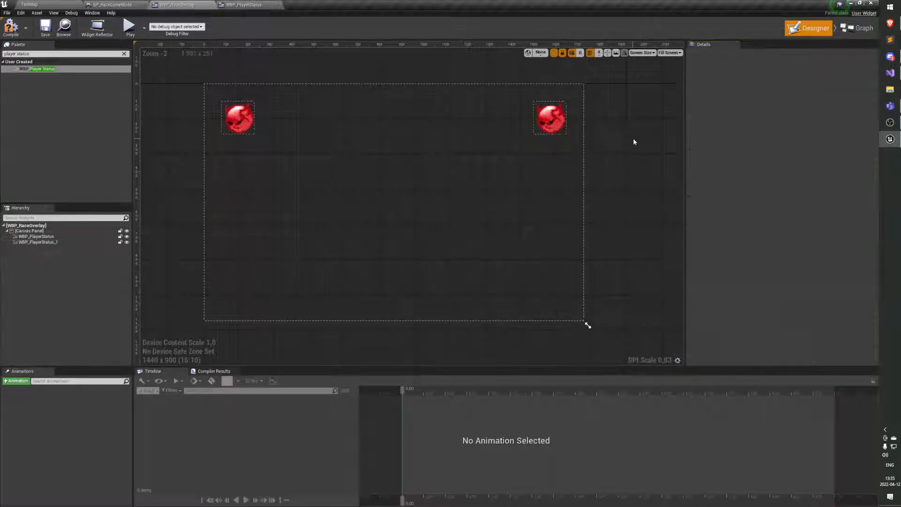
{"action": "left_click", "coordinate": [608, 142]}
Step: Compare the race overlay with the WBP_PlayerStatus widget and inspect its Size Box's width and height overrides
{"action": "left_click", "coordinate": [255, 5]}
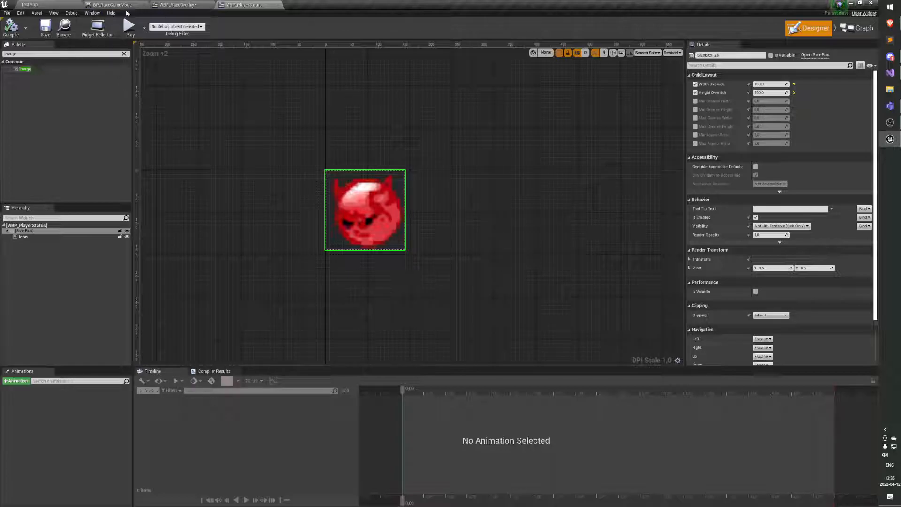
{"action": "left_click", "coordinate": [163, 6]}
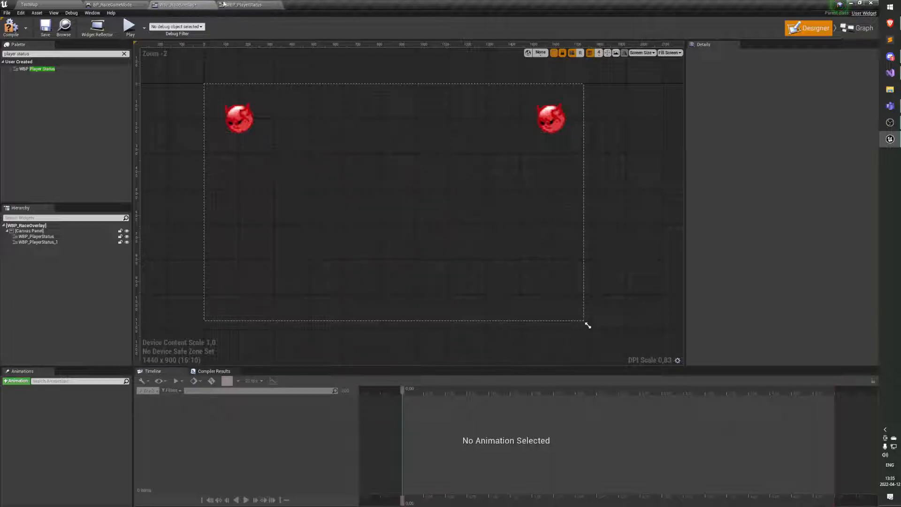
{"action": "left_click", "coordinate": [244, 5]}
{"action": "left_click", "coordinate": [31, 234]}
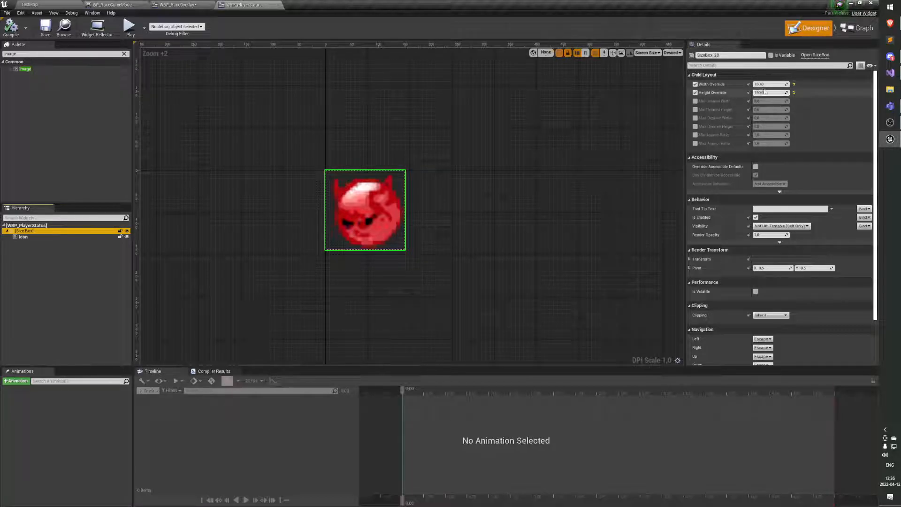
Step: In WBP_RaceOverlay, toggle Size To Content off and on for the upper-left widget and try different slot sizes
{"action": "left_click", "coordinate": [176, 5]}
{"action": "left_click", "coordinate": [232, 129]}
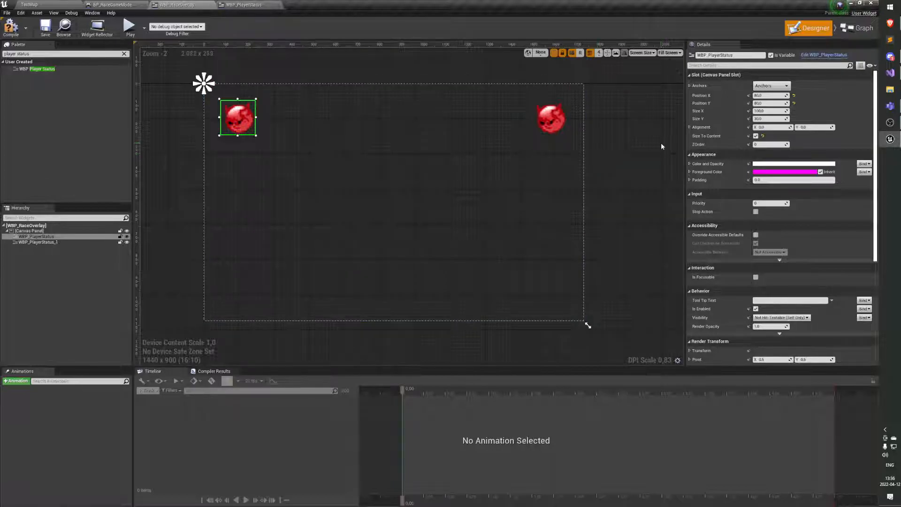
{"action": "left_click", "coordinate": [756, 137]}
{"action": "left_click", "coordinate": [756, 137]}
{"action": "left_click", "coordinate": [756, 137]}
{"action": "left_click", "coordinate": [756, 136]}
{"action": "left_click", "coordinate": [756, 136]}
{"action": "left_click", "coordinate": [756, 136]}
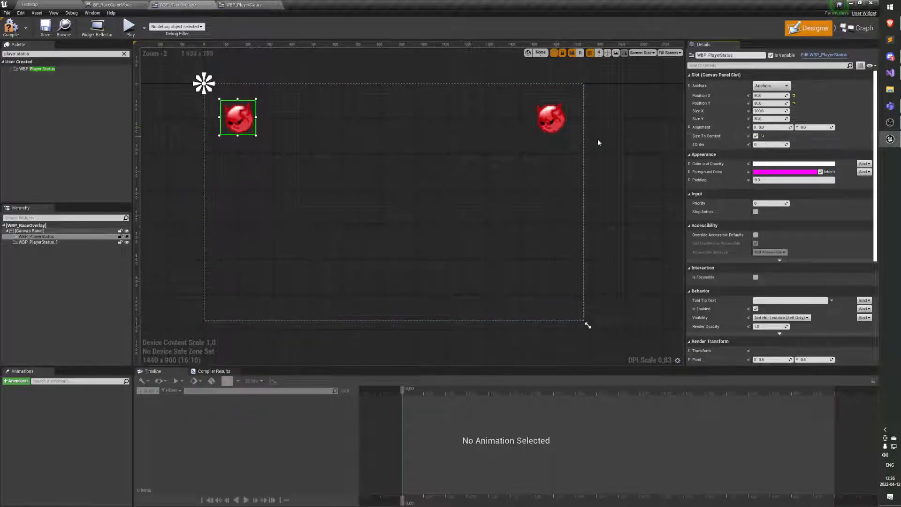
{"action": "left_click", "coordinate": [755, 136]}
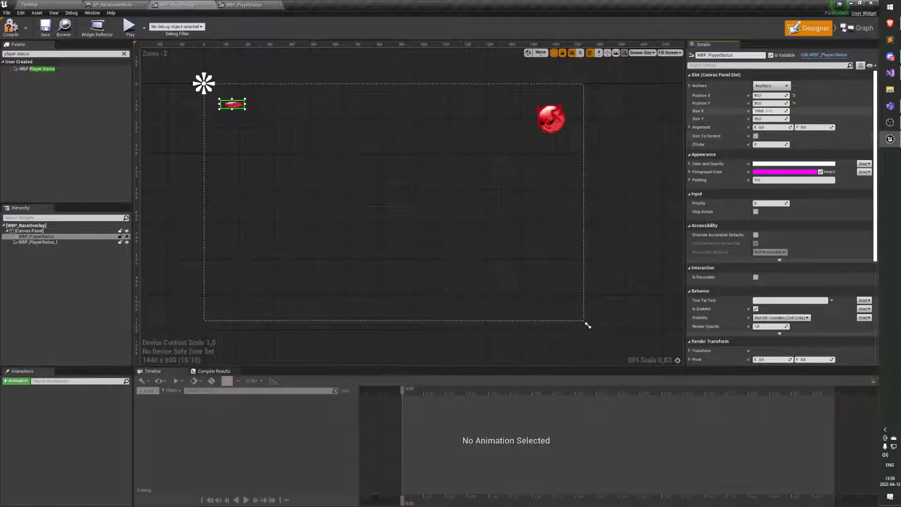
{"action": "left_click_drag", "start_coordinate": [769, 111], "coordinate": [807, 118]}
{"action": "left_click", "coordinate": [755, 136]}
{"action": "left_click", "coordinate": [581, 181]}
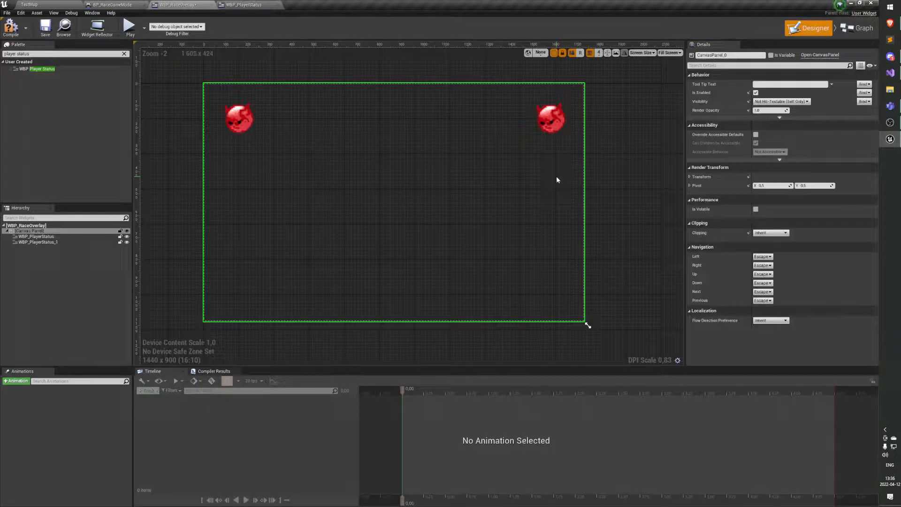
Step: Turn off Size To Content for the upper-left widget, resize it freely on the canvas, and undo both changes
{"action": "left_click", "coordinate": [245, 134]}
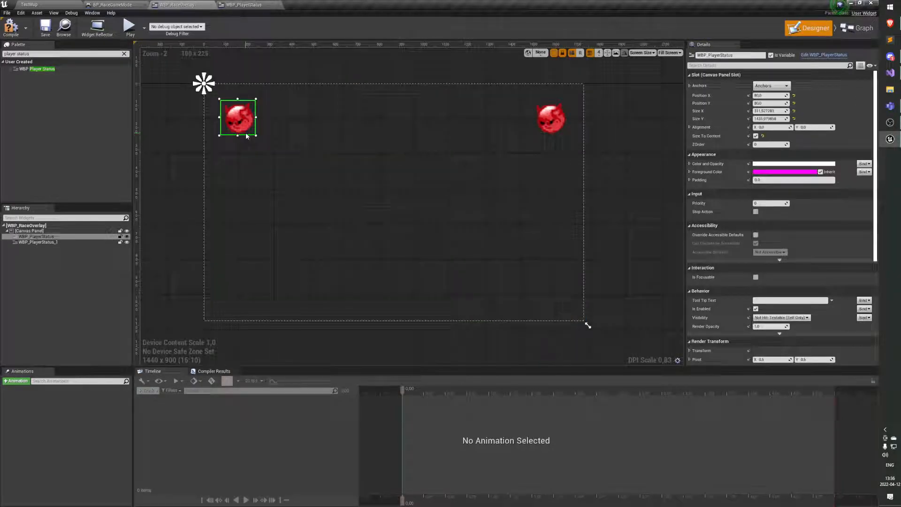
{"action": "left_click", "coordinate": [420, 160]}
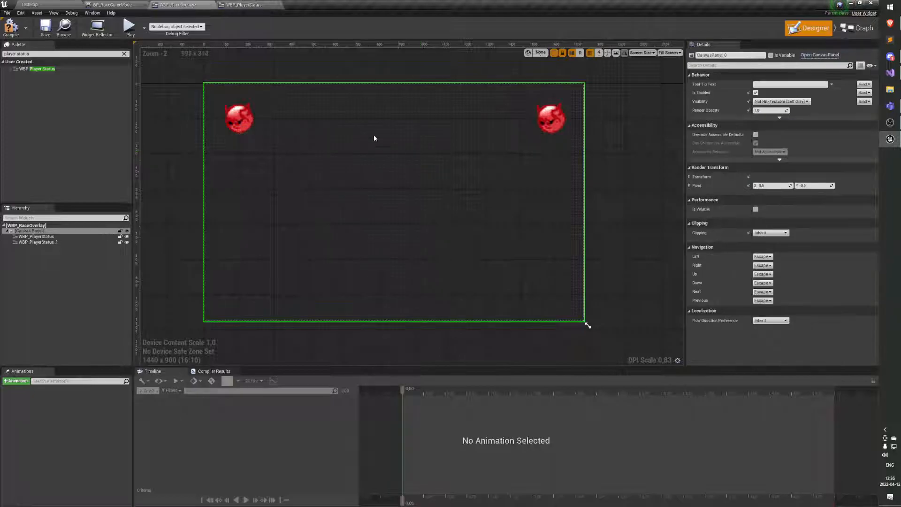
{"action": "left_click", "coordinate": [540, 121]}
{"action": "left_click", "coordinate": [238, 119]}
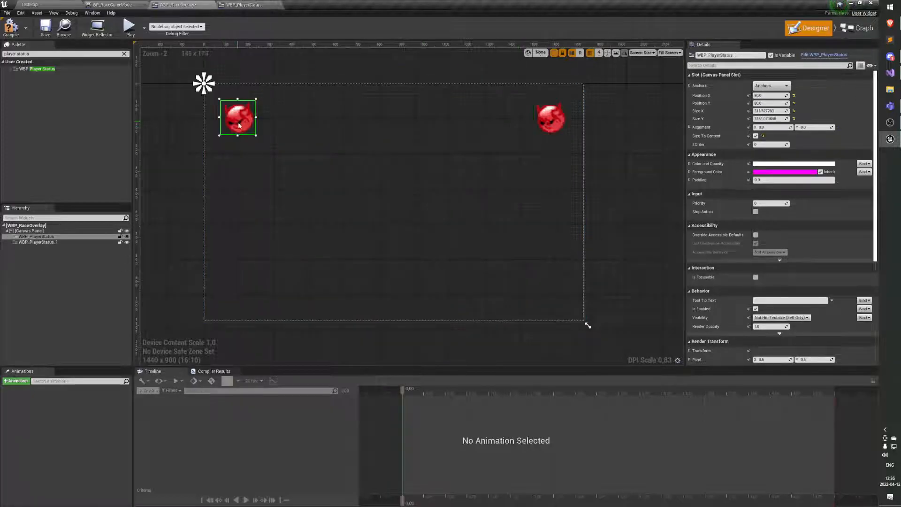
{"action": "left_click", "coordinate": [339, 156]}
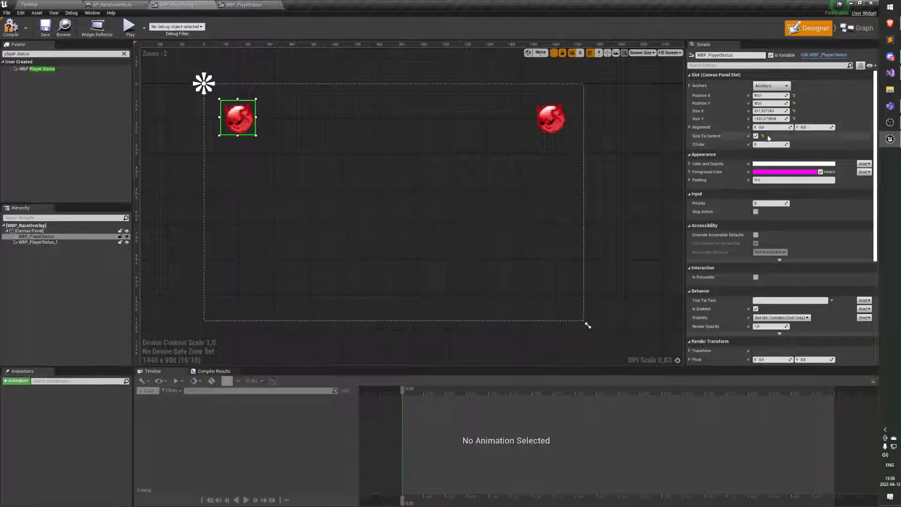
{"action": "left_click", "coordinate": [755, 135]}
{"action": "left_click_drag", "start_coordinate": [291, 260], "coordinate": [430, 189]}
{"action": "key", "text": "ctrl+z"}
{"action": "key", "text": "ctrl+z"}
{"action": "left_click", "coordinate": [328, 145]}
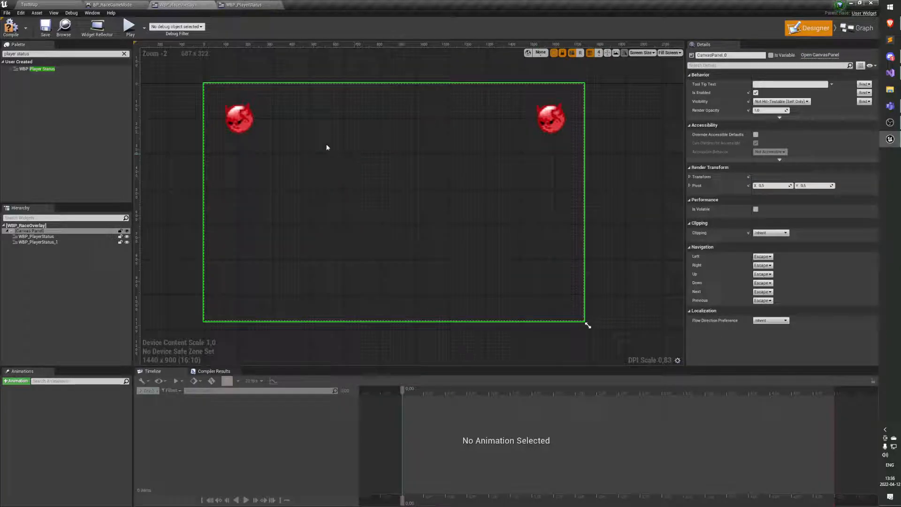
Step: Open WBP_PlayerStatus from the overlay and review the size overrides of its Size Box
{"action": "double_click", "coordinate": [253, 130]}
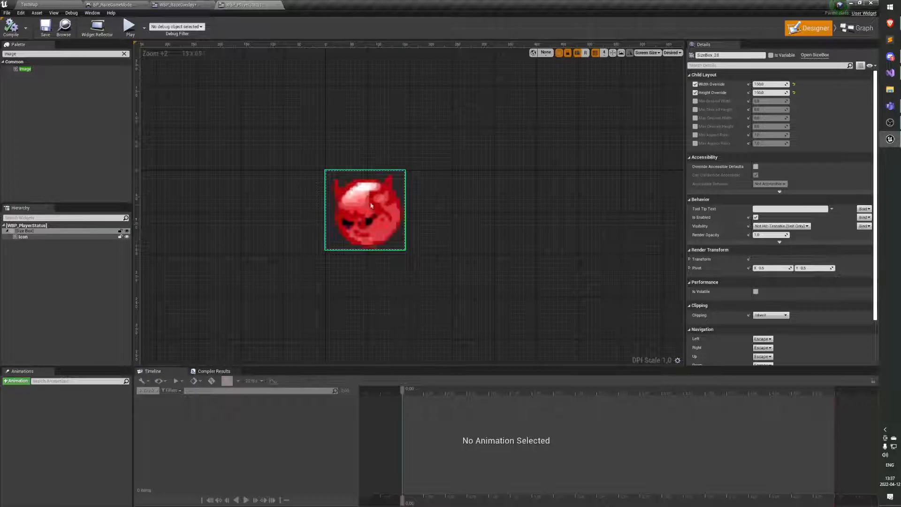
{"action": "left_click", "coordinate": [32, 235]}
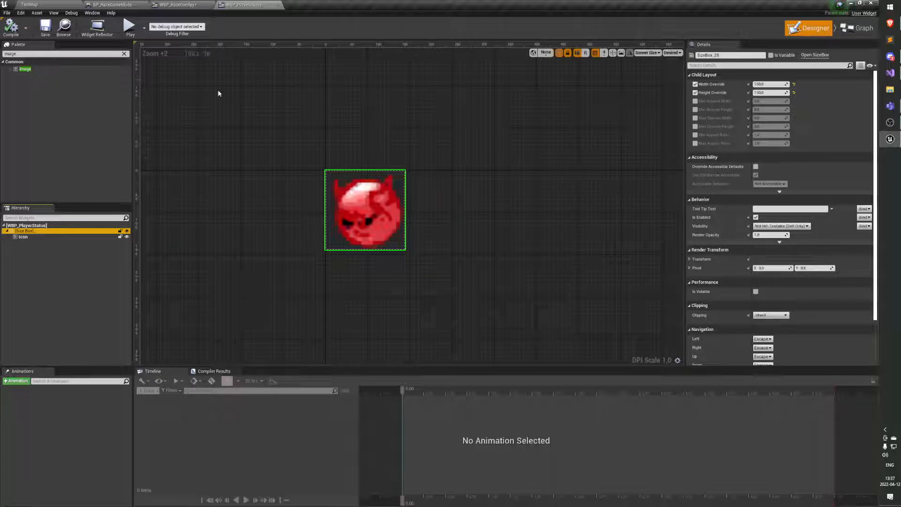
{"action": "left_click", "coordinate": [175, 5]}
Step: Move the upper-left widget slightly inward in WBP_RaceOverlay and toggle its Size To Content repeatedly to compare sizes
{"action": "left_click", "coordinate": [265, 156]}
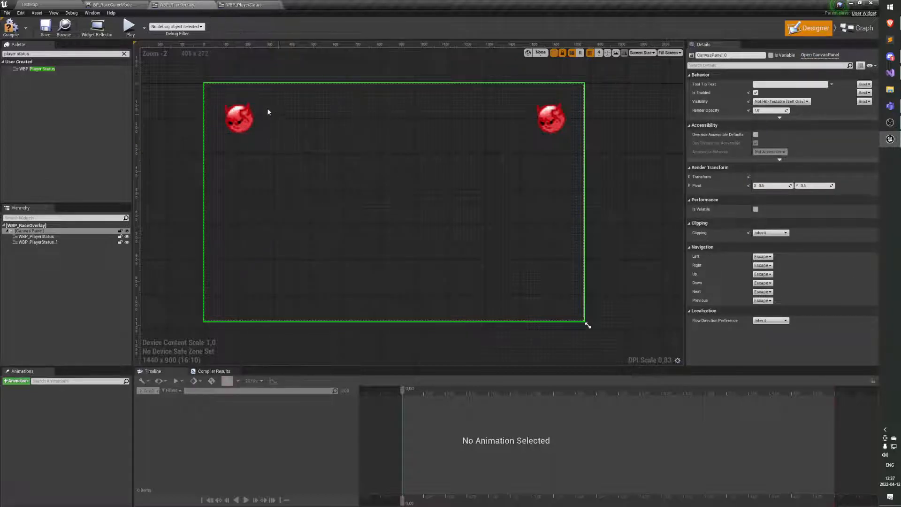
{"action": "left_click", "coordinate": [245, 125]}
{"action": "mouse_move", "coordinate": [245, 130]}
{"action": "left_mouse_down"}
{"action": "mouse_move", "coordinate": [256, 140]}
{"action": "mouse_move", "coordinate": [281, 137]}
{"action": "mouse_move", "coordinate": [258, 135]}
{"action": "left_mouse_up"}
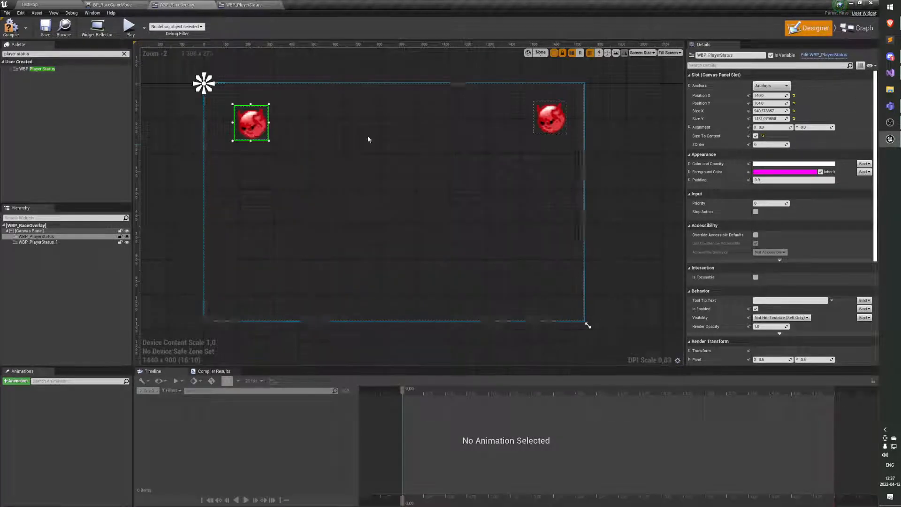
{"action": "left_click", "coordinate": [755, 135]}
{"action": "left_click", "coordinate": [756, 136]}
{"action": "left_click", "coordinate": [756, 135]}
{"action": "left_click", "coordinate": [755, 136]}
{"action": "left_click", "coordinate": [756, 136]}
{"action": "left_click", "coordinate": [755, 136]}
{"action": "left_click", "coordinate": [755, 136]}
{"action": "left_click", "coordinate": [755, 135]}
Step: Set the upper-left widget's Position X and Position Y back to 80 and deselect it
{"action": "left_click", "coordinate": [769, 95]}
{"action": "type", "text": "90"}
{"action": "left_click", "coordinate": [773, 103]}
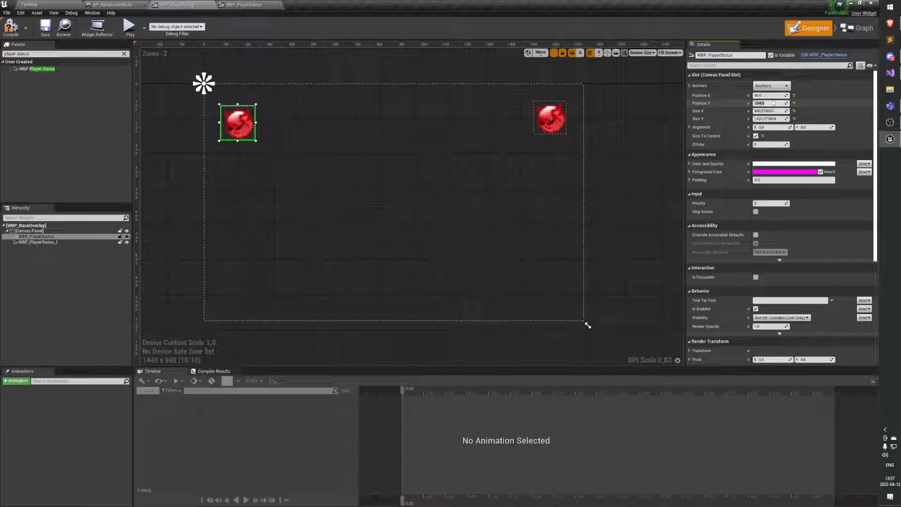
{"action": "type", "text": "80"}
{"action": "key", "text": "Return"}
{"action": "left_click", "coordinate": [617, 209]}
{"action": "left_click", "coordinate": [486, 187]}
{"action": "left_click", "coordinate": [599, 173]}
{"action": "left_click", "coordinate": [421, 177]}
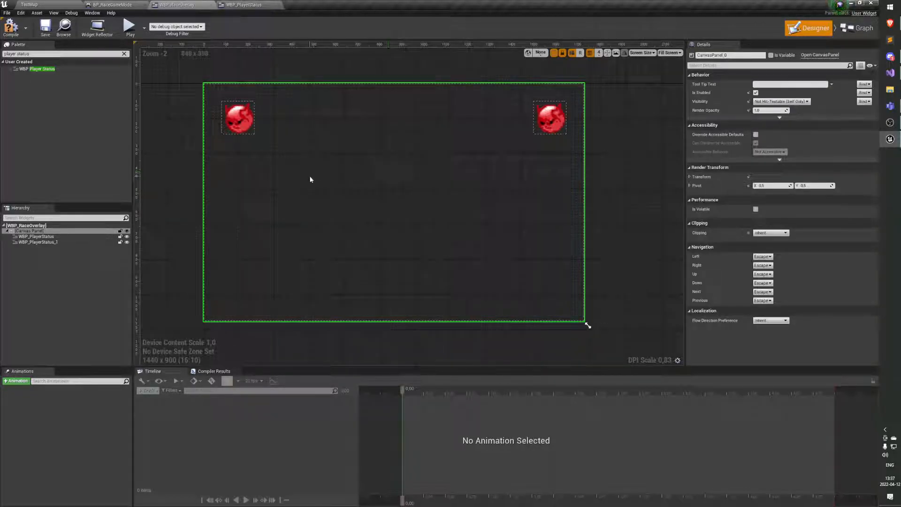
Step: Clear the palette search and examine the layout widgets in the Panel category, including Size Box, Horizontal Box and Vertical Box
{"action": "left_click", "coordinate": [156, 189]}
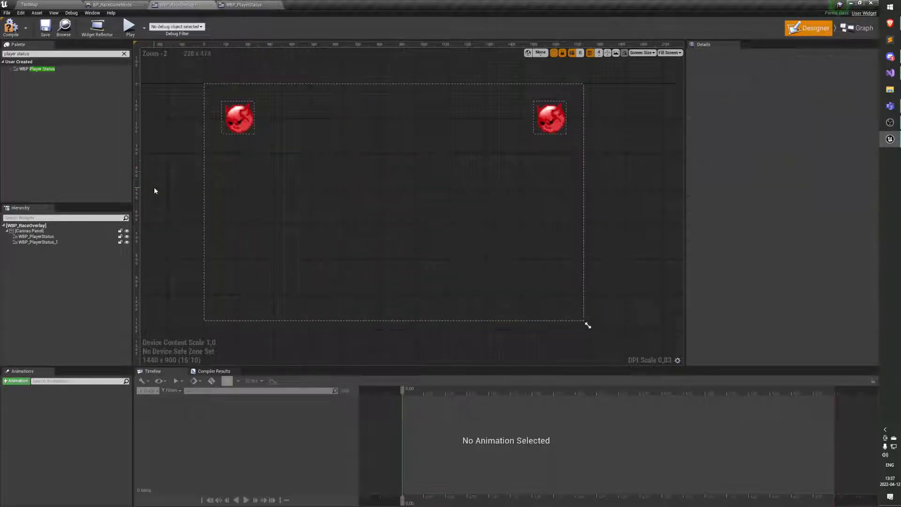
{"action": "left_click", "coordinate": [29, 230]}
{"action": "left_click", "coordinate": [55, 258]}
{"action": "left_click", "coordinate": [29, 230]}
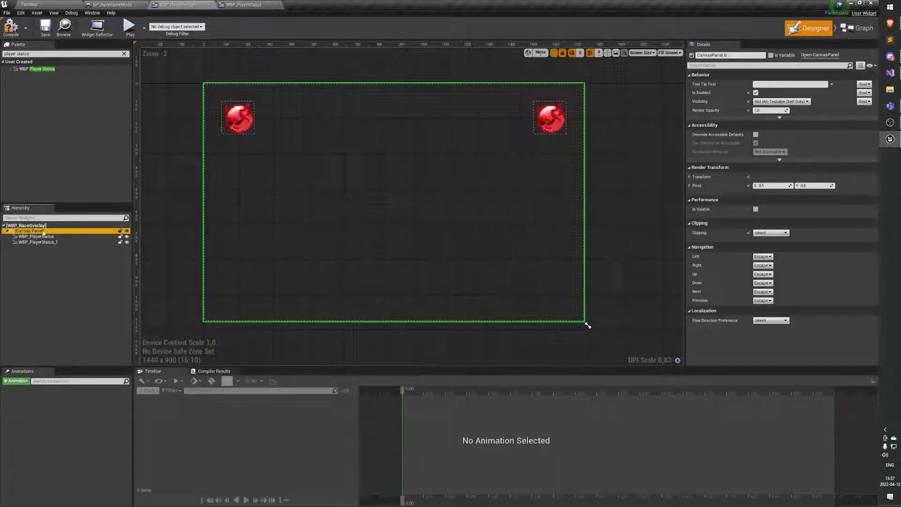
{"action": "left_click", "coordinate": [125, 54]}
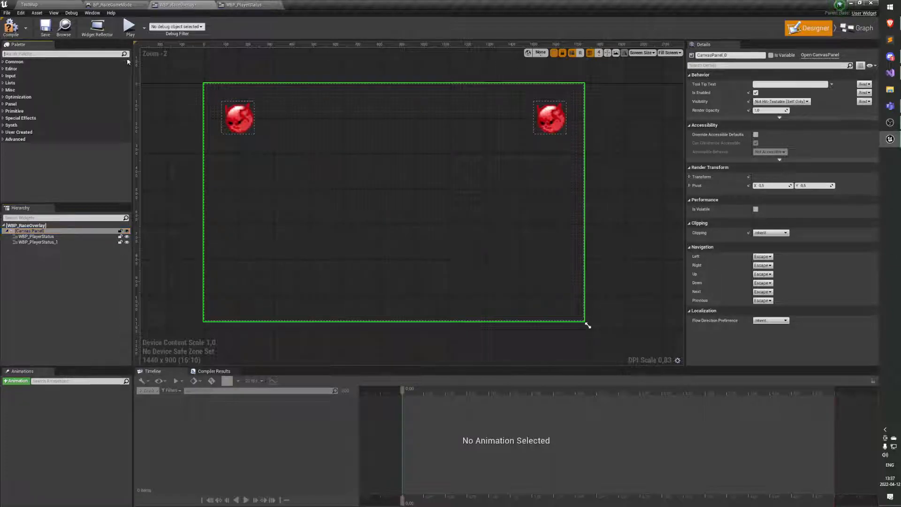
{"action": "left_click", "coordinate": [4, 105]}
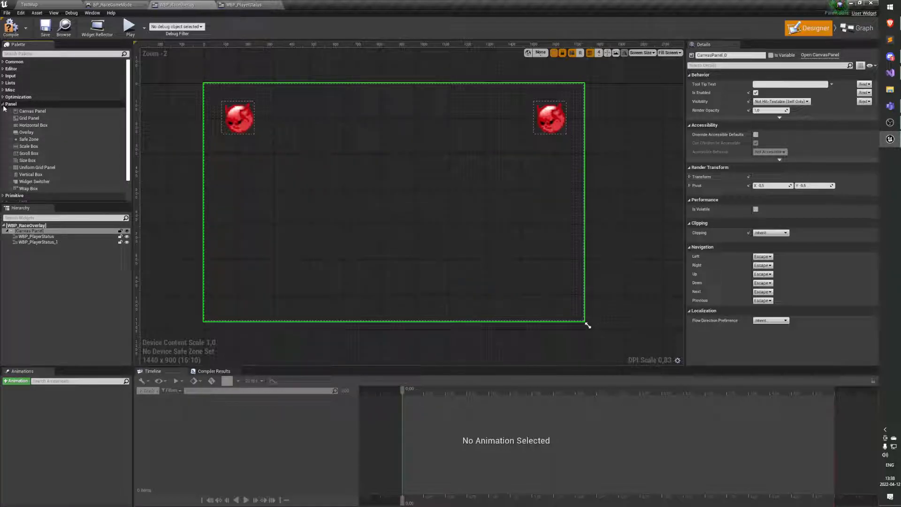
{"action": "left_click", "coordinate": [30, 160]}
{"action": "scroll", "coordinate": [97, 195], "scroll_direction": "down", "scroll_amount": 1}
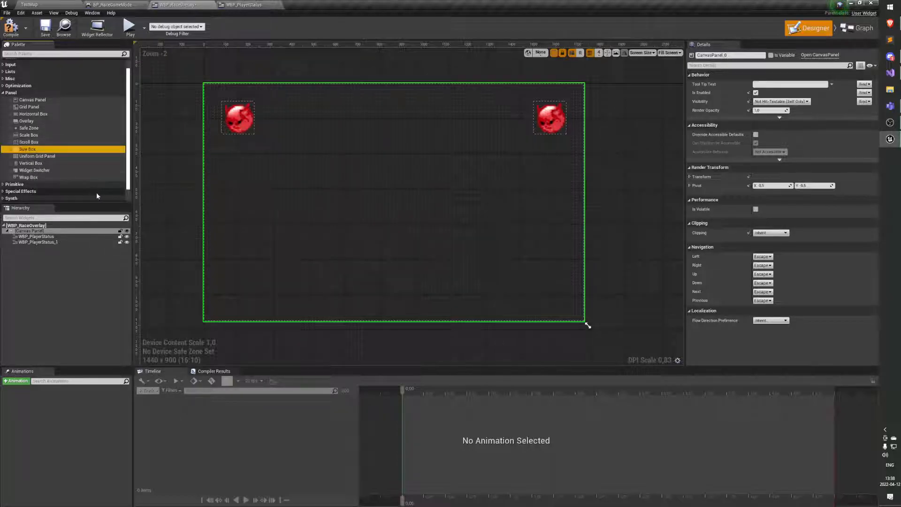
{"action": "left_click", "coordinate": [38, 115]}
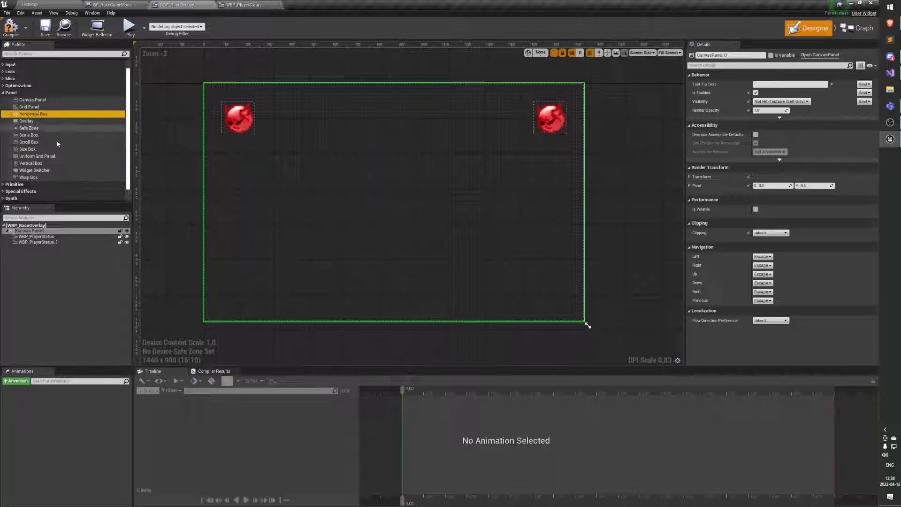
{"action": "left_click", "coordinate": [43, 164]}
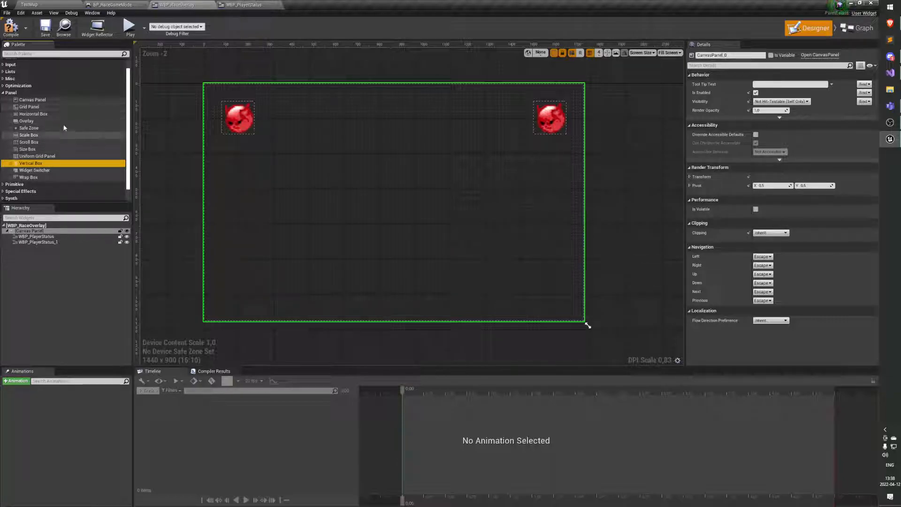
{"action": "left_click", "coordinate": [43, 149]}
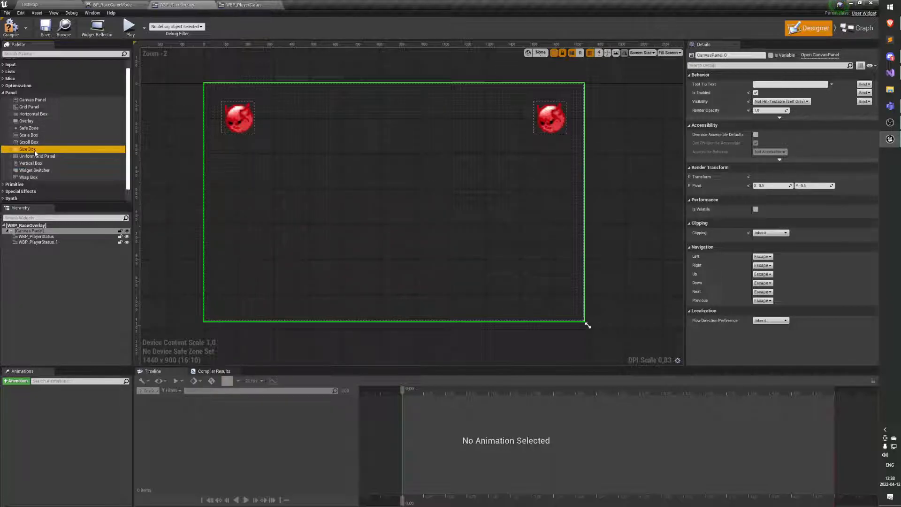
Step: Place a Vertical Box about 500 wide and 658 tall on the canvas between the two player status widgets, near the upper edge
{"action": "left_click_drag", "start_coordinate": [32, 160], "coordinate": [393, 227]}
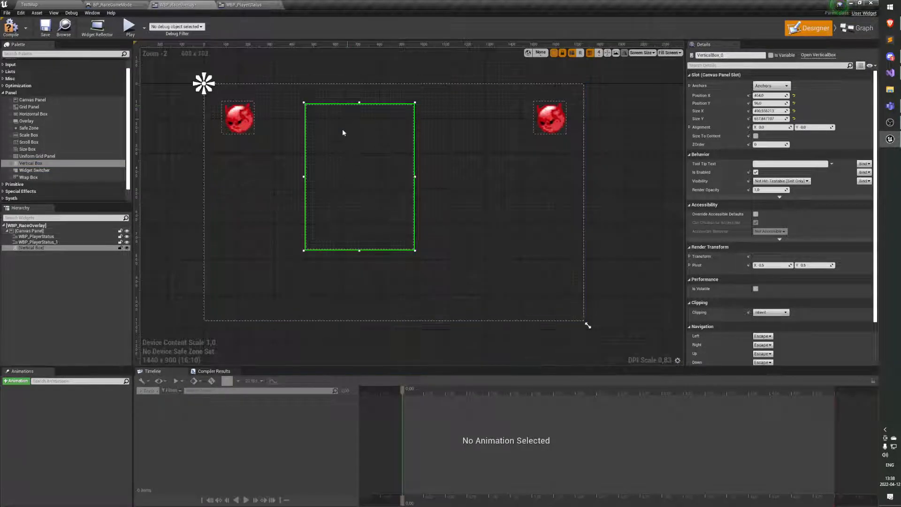
{"action": "left_click_drag", "start_coordinate": [383, 175], "coordinate": [377, 151]}
{"action": "scroll", "coordinate": [367, 153], "scroll_direction": "up", "scroll_amount": 2}
{"action": "right_click_drag", "start_coordinate": [377, 150], "coordinate": [365, 170]}
{"action": "scroll", "coordinate": [375, 171], "scroll_direction": "down", "scroll_amount": 1}
{"action": "left_click_drag", "start_coordinate": [365, 170], "coordinate": [371, 147]}
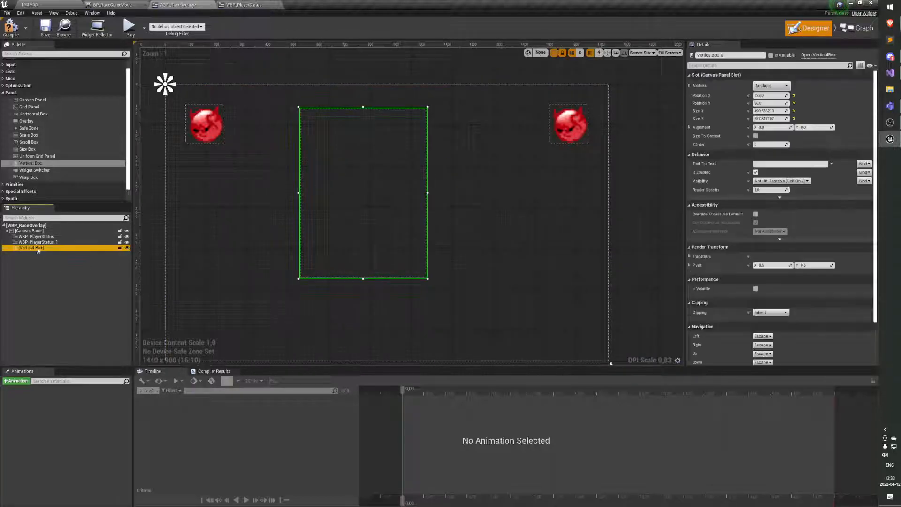
Step: Search the palette for text, add a Text widget inside the Vertical Box, and duplicate it five times
{"action": "type", "text": "text"}
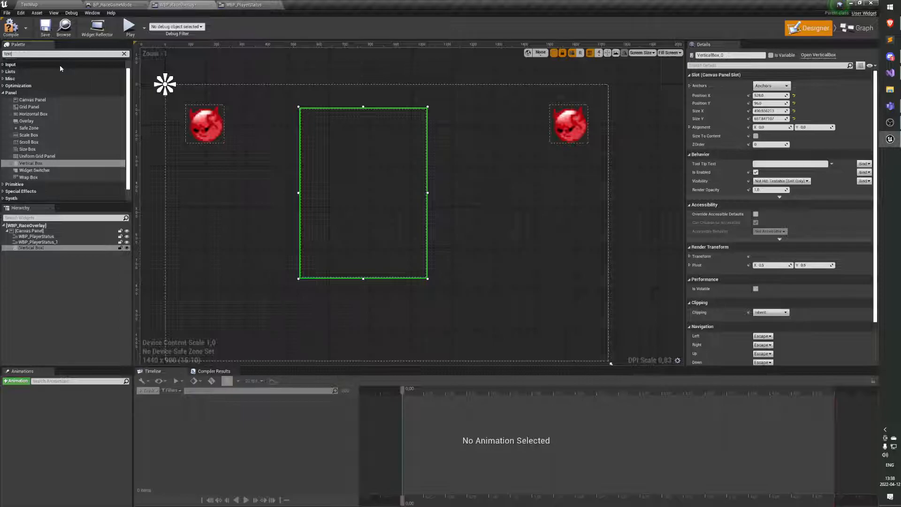
{"action": "left_click_drag", "start_coordinate": [23, 75], "coordinate": [28, 252]}
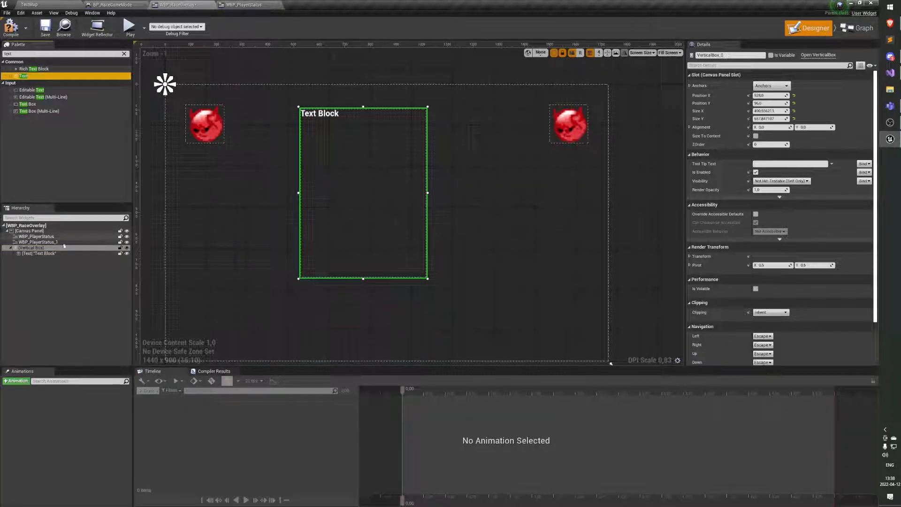
{"action": "left_click", "coordinate": [62, 256]}
{"action": "key", "text": "ctrl+d"}
{"action": "key", "text": "ctrl+d"}
{"action": "key", "text": "ctrl+d"}
{"action": "key", "text": "ctrl+d"}
{"action": "key", "text": "ctrl+d"}
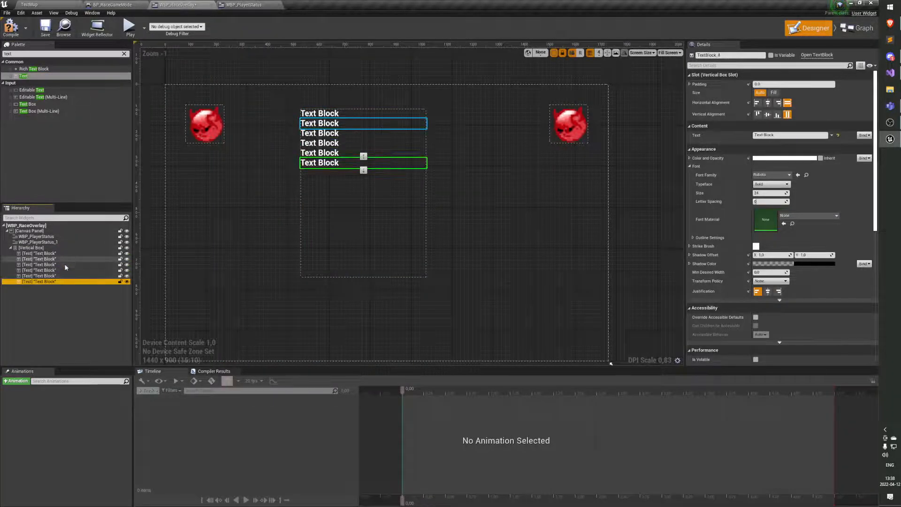
Step: Select the stacked text blocks one after another to examine how the Vertical Box arranges them
{"action": "left_click", "coordinate": [64, 297]}
{"action": "left_click", "coordinate": [55, 256]}
{"action": "left_click", "coordinate": [329, 124]}
{"action": "left_click", "coordinate": [331, 134]}
{"action": "left_click", "coordinate": [332, 143]}
{"action": "left_click", "coordinate": [335, 153]}
{"action": "left_click", "coordinate": [333, 163]}
{"action": "left_click", "coordinate": [334, 153]}
{"action": "left_click", "coordinate": [336, 143]}
{"action": "left_click", "coordinate": [337, 134]}
{"action": "left_click", "coordinate": [338, 124]}
{"action": "left_click", "coordinate": [339, 114]}
{"action": "key", "text": "Down"}
{"action": "key", "text": "Down"}
{"action": "key", "text": "Down"}
{"action": "key", "text": "Down"}
{"action": "key", "text": "Down"}
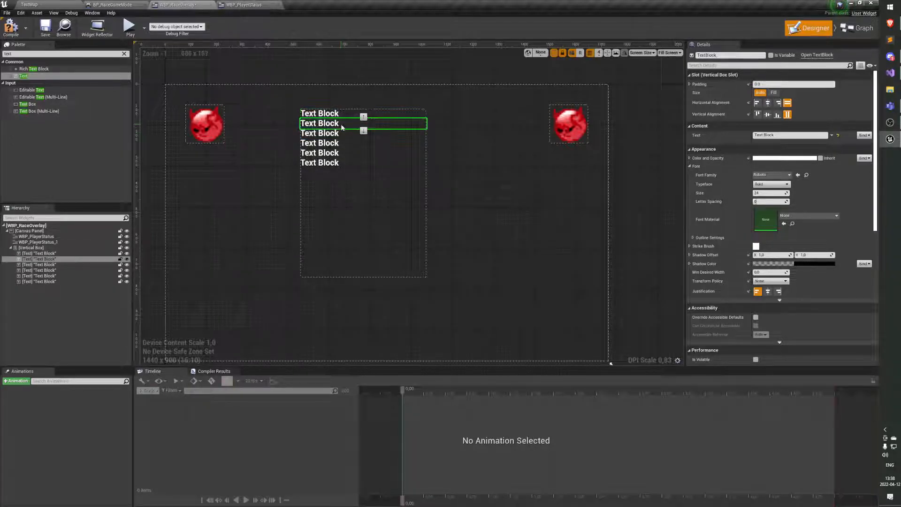
{"action": "left_click", "coordinate": [344, 144]}
{"action": "left_click", "coordinate": [345, 134]}
{"action": "left_click", "coordinate": [347, 124]}
Step: Change the text of the first text block in the Vertical Box to Test
{"action": "left_click", "coordinate": [347, 114]}
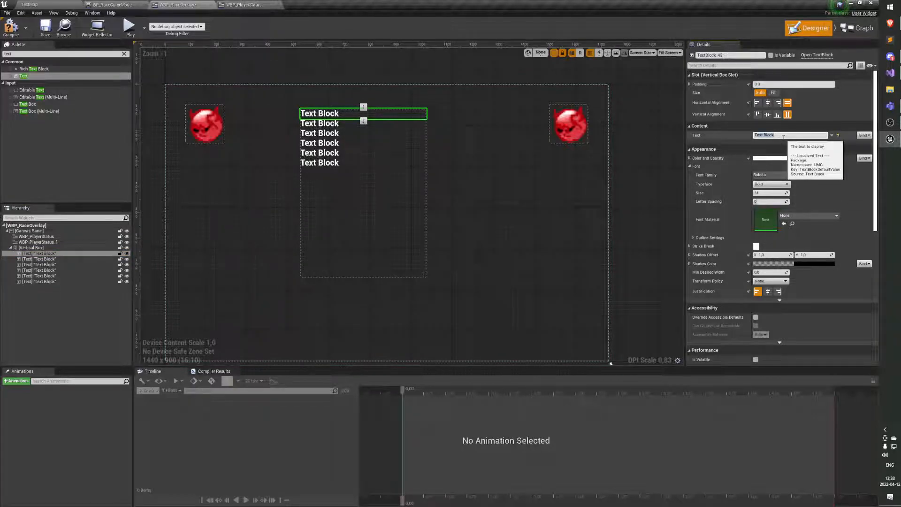
{"action": "key", "text": "Return"}
{"action": "left_click", "coordinate": [352, 125]}
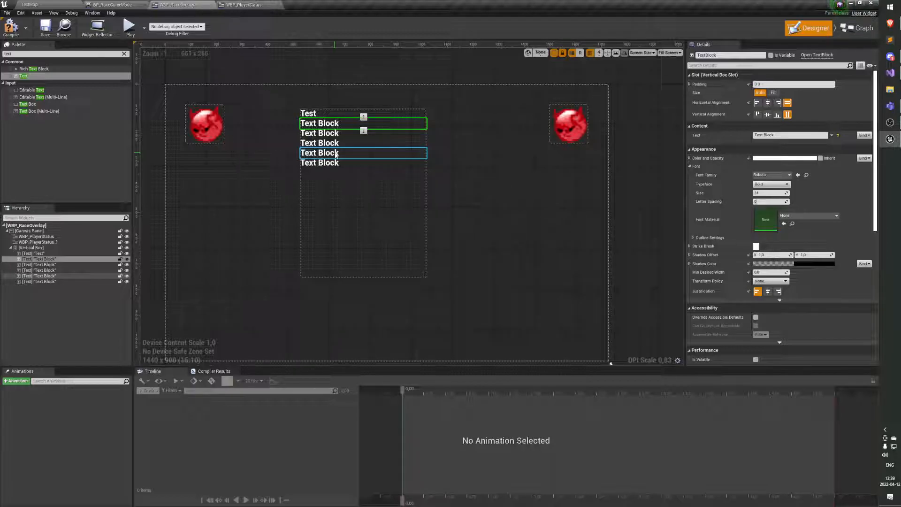
Step: Move the Test text block down to the fourth row of the Vertical Box and back up again
{"action": "left_click", "coordinate": [349, 131]}
{"action": "left_click", "coordinate": [348, 124]}
{"action": "left_click", "coordinate": [348, 116]}
{"action": "left_click", "coordinate": [363, 121]}
{"action": "left_click", "coordinate": [363, 130]}
{"action": "left_click", "coordinate": [363, 140]}
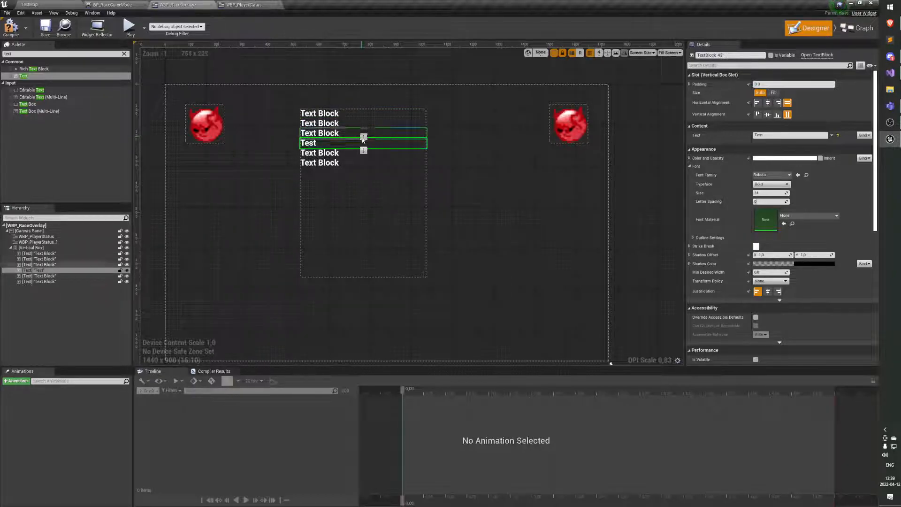
{"action": "left_click", "coordinate": [364, 137]}
{"action": "left_click", "coordinate": [363, 127]}
{"action": "left_click", "coordinate": [365, 135]}
Step: Move the Test text block step by step down to the fifth row of the Vertical Box
{"action": "left_click", "coordinate": [346, 124]}
{"action": "left_click", "coordinate": [363, 131]}
{"action": "left_click", "coordinate": [363, 141]}
{"action": "left_click", "coordinate": [363, 151]}
{"action": "left_click", "coordinate": [363, 161]}
{"action": "left_click_drag", "start_coordinate": [329, 155], "coordinate": [324, 156]}
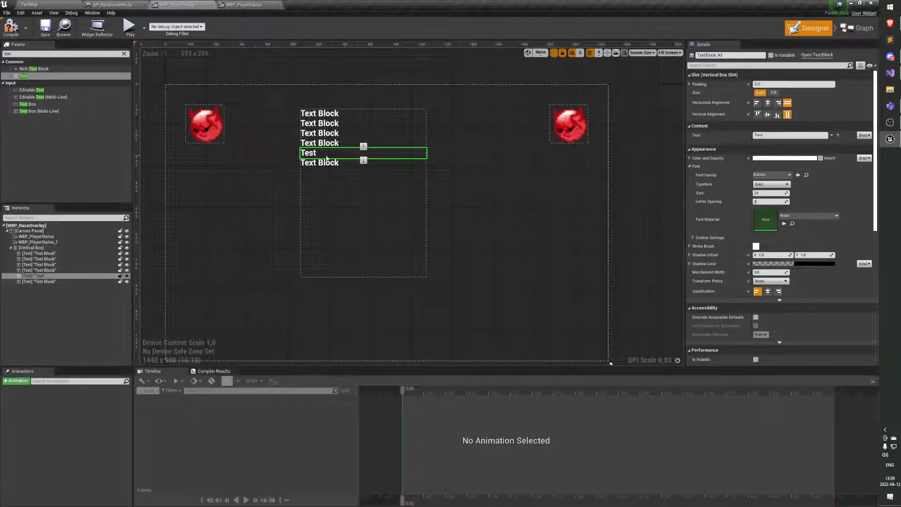
Step: Shift the Test text block up several rows and back down, leaving it in the fourth row
{"action": "left_click", "coordinate": [364, 146]}
{"action": "left_click", "coordinate": [363, 136]}
{"action": "left_click", "coordinate": [363, 127]}
{"action": "left_click", "coordinate": [363, 131]}
{"action": "left_click", "coordinate": [364, 140]}
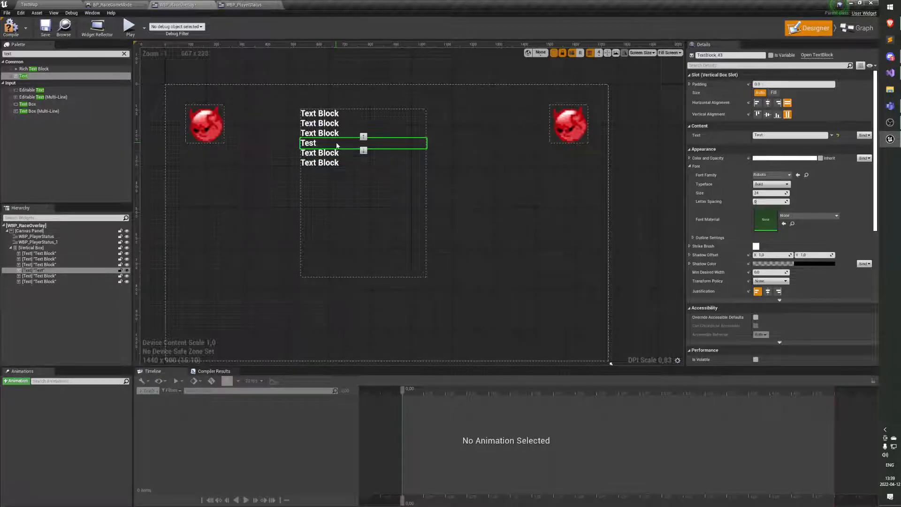
Step: Toggle the Test text block's slot size repeatedly between Fill and Auto to compare them, ending on Auto
{"action": "left_click", "coordinate": [772, 93]}
{"action": "left_click", "coordinate": [762, 94]}
{"action": "left_click", "coordinate": [772, 93]}
{"action": "left_click", "coordinate": [762, 95]}
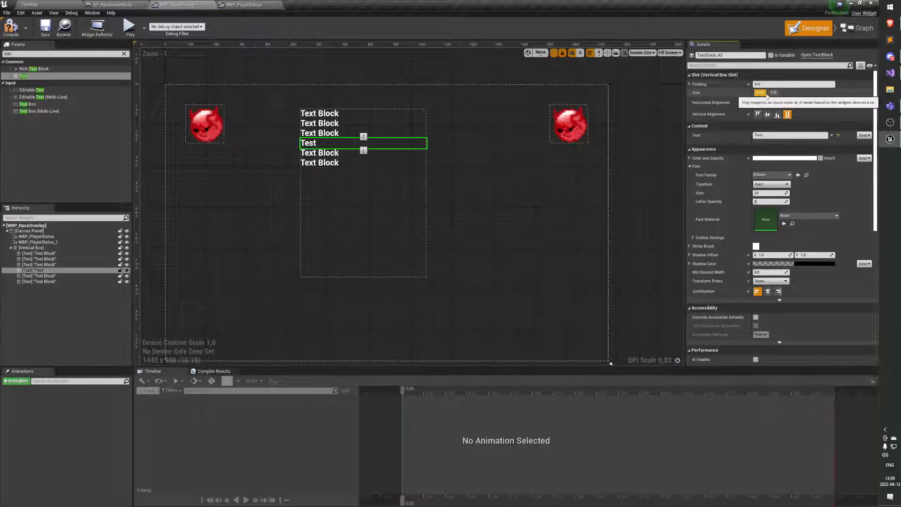
{"action": "left_click", "coordinate": [771, 94]}
{"action": "left_click", "coordinate": [762, 95]}
{"action": "left_click", "coordinate": [772, 94]}
{"action": "left_click", "coordinate": [761, 94]}
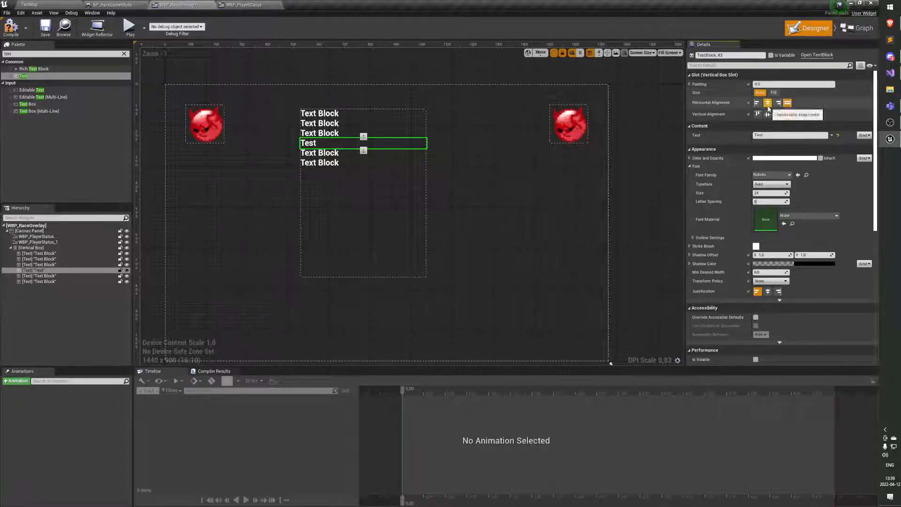
Step: Try centre and right horizontal alignment on the Test text block, then restore its fill alignment
{"action": "left_click", "coordinate": [768, 102]}
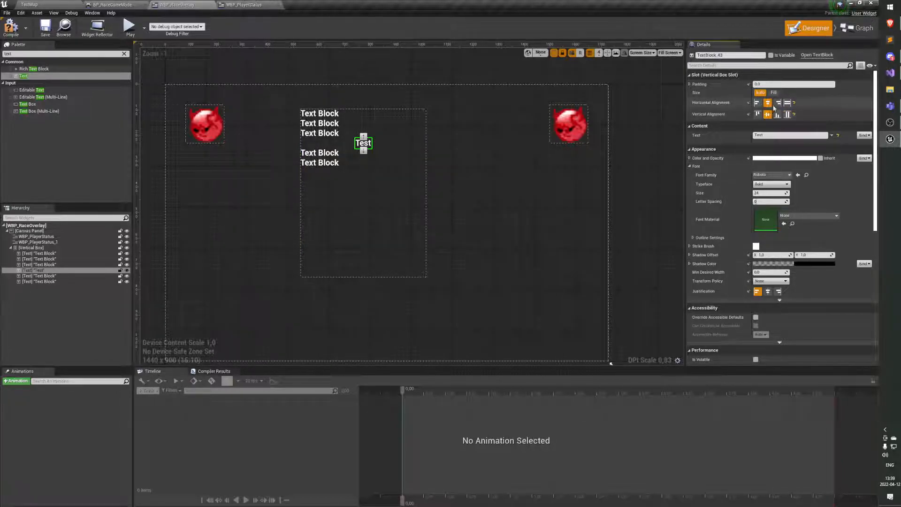
{"action": "left_click", "coordinate": [787, 102]}
{"action": "left_click", "coordinate": [767, 102]}
{"action": "left_click", "coordinate": [777, 102]}
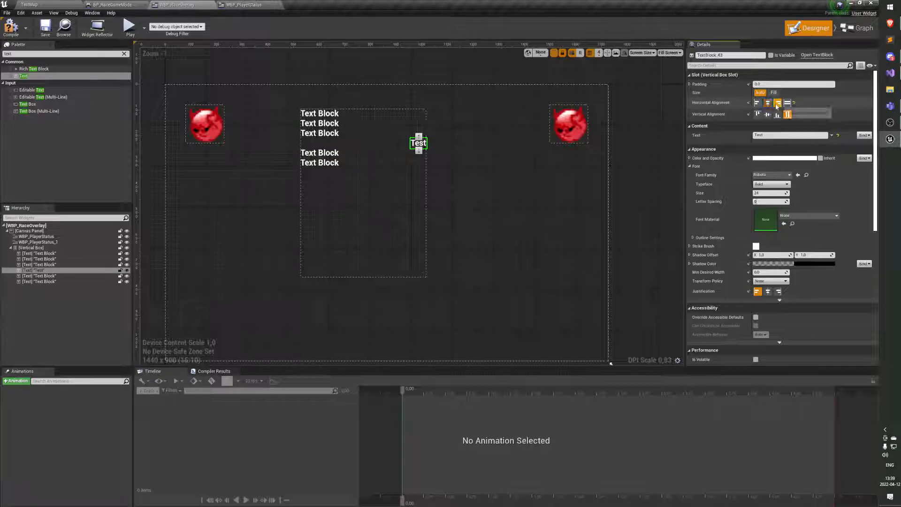
{"action": "left_click", "coordinate": [787, 102]}
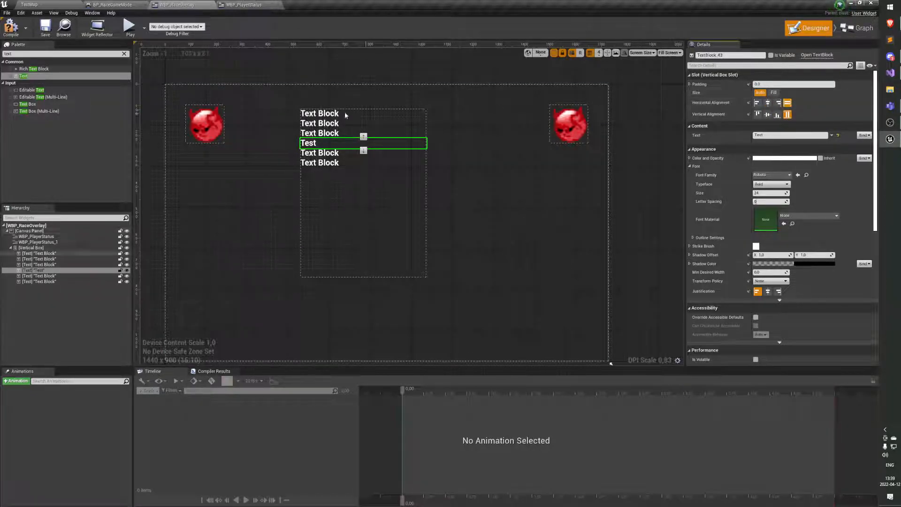
Step: Compare Auto and Fill for the Test text block's slot size again, ending on Fill
{"action": "left_click", "coordinate": [771, 93]}
{"action": "left_click", "coordinate": [759, 92]}
{"action": "left_click", "coordinate": [760, 93]}
{"action": "left_click", "coordinate": [773, 92]}
{"action": "left_click", "coordinate": [351, 262]}
{"action": "left_click", "coordinate": [347, 244]}
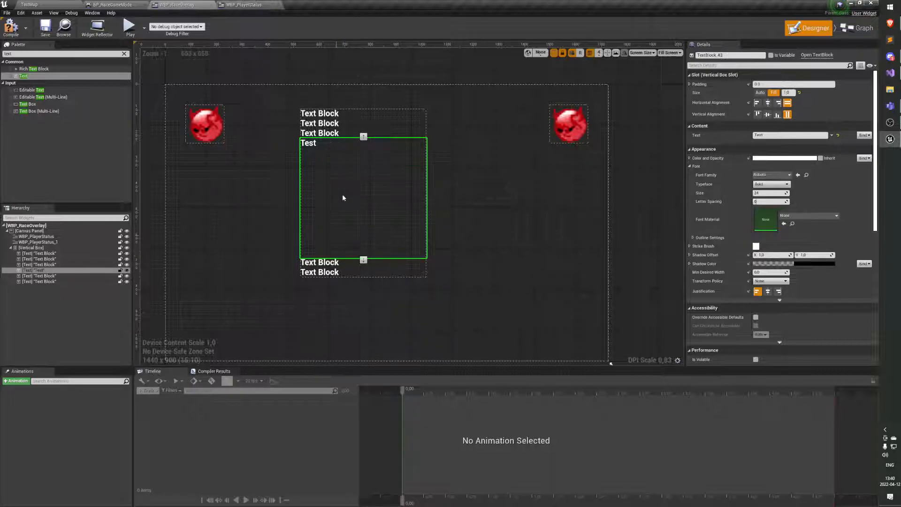
Step: Move the Test text block up to the first row of the Vertical Box
{"action": "left_click", "coordinate": [363, 136]}
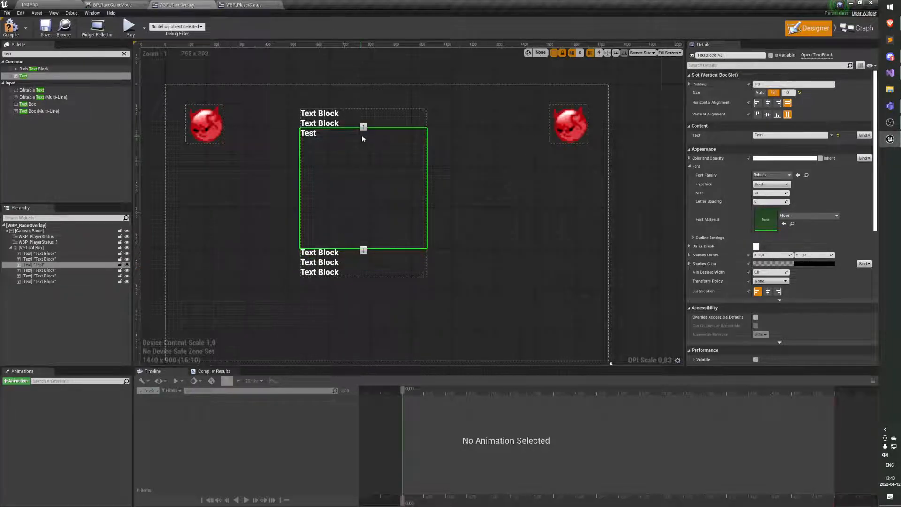
{"action": "left_click", "coordinate": [363, 126]}
{"action": "left_click", "coordinate": [364, 118]}
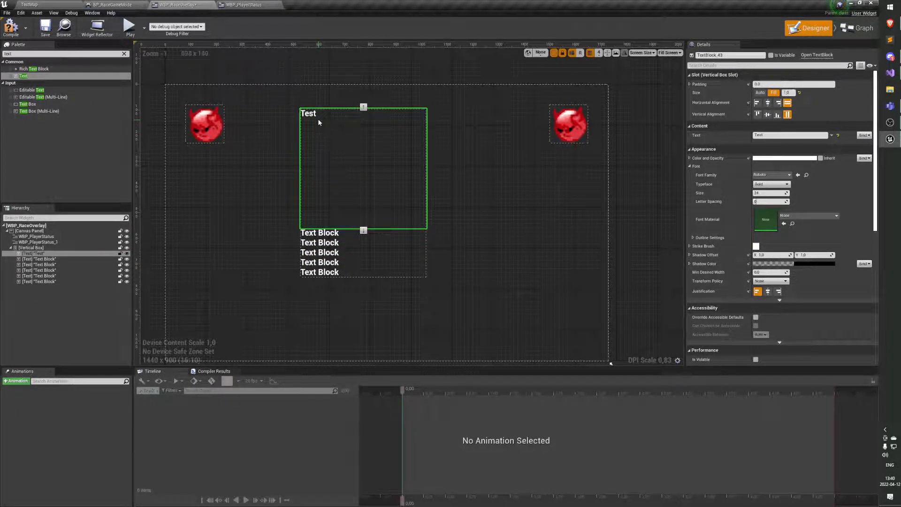
Step: Select several of the lower text blocks together to examine their slots, then reselect the Test text block
{"action": "left_click", "coordinate": [319, 232]}
{"action": "left_click", "coordinate": [319, 262], "text": "ctrl"}
{"action": "left_click", "coordinate": [319, 272], "text": "ctrl"}
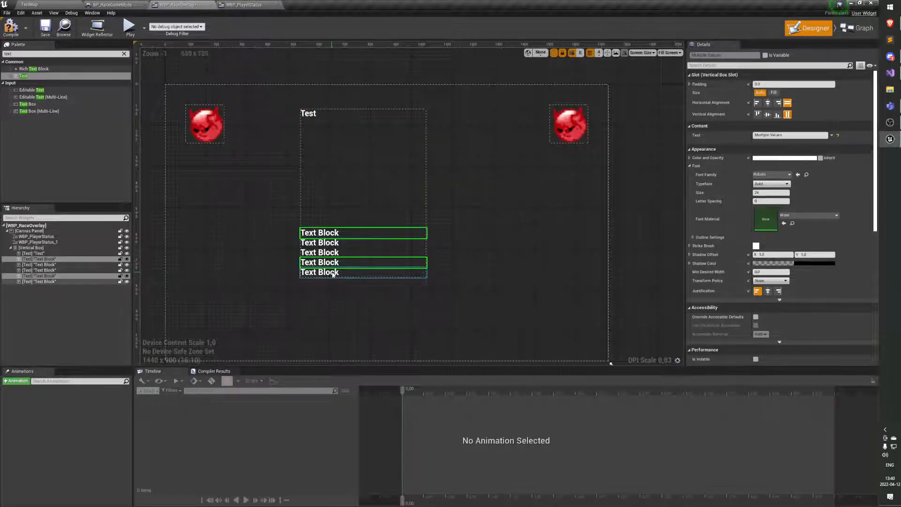
{"action": "left_click", "coordinate": [334, 224]}
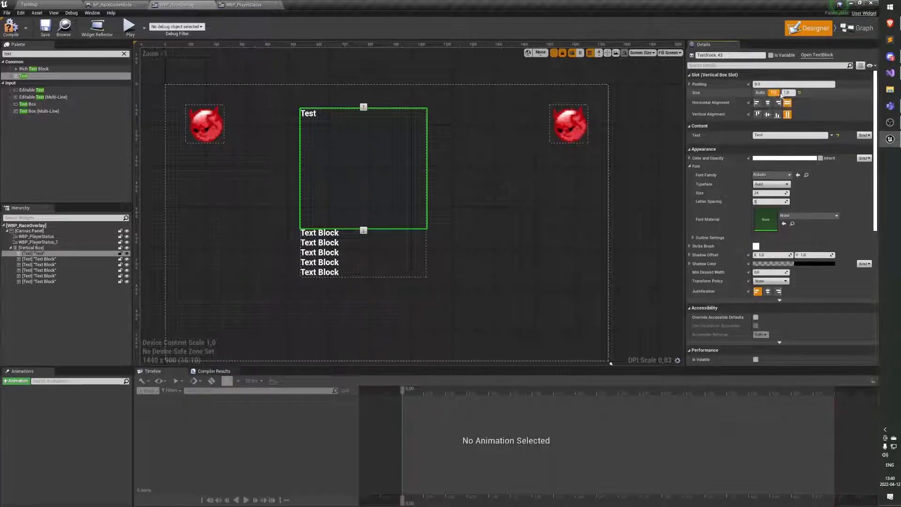
Step: Set the second text block's slot size to Fill to share the space with Test, then undo the change
{"action": "left_click", "coordinate": [324, 233]}
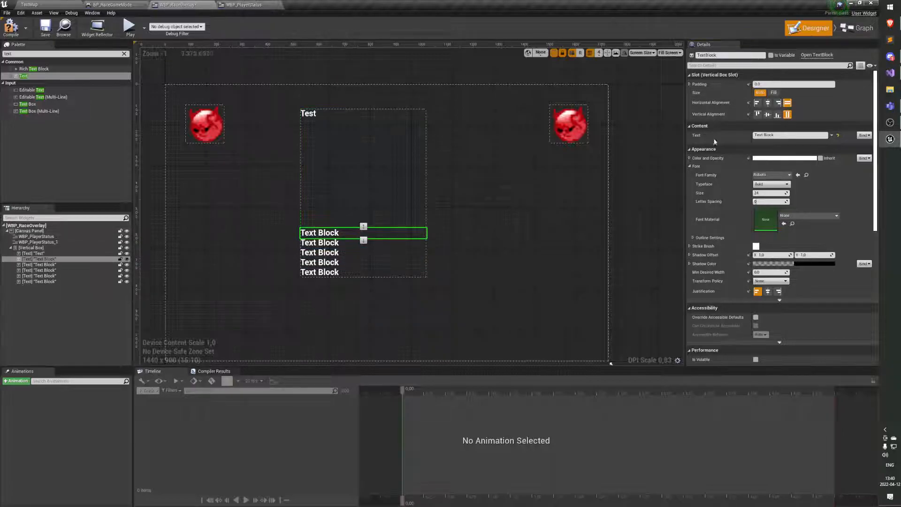
{"action": "left_click", "coordinate": [773, 93]}
{"action": "left_click", "coordinate": [398, 151]}
{"action": "left_click", "coordinate": [398, 174]}
{"action": "key", "text": "ctrl+z"}
{"action": "key", "text": "ctrl+z"}
{"action": "key", "text": "ctrl+z"}
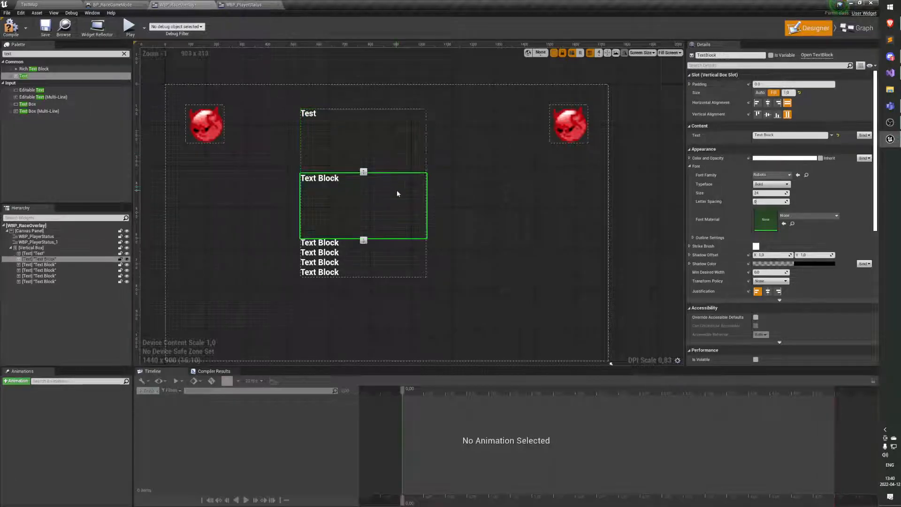
Step: Set the Test text block's slot size to Auto and try centre and end alignments, then restore fill alignment in both directions
{"action": "left_click", "coordinate": [373, 150]}
{"action": "left_click", "coordinate": [759, 93]}
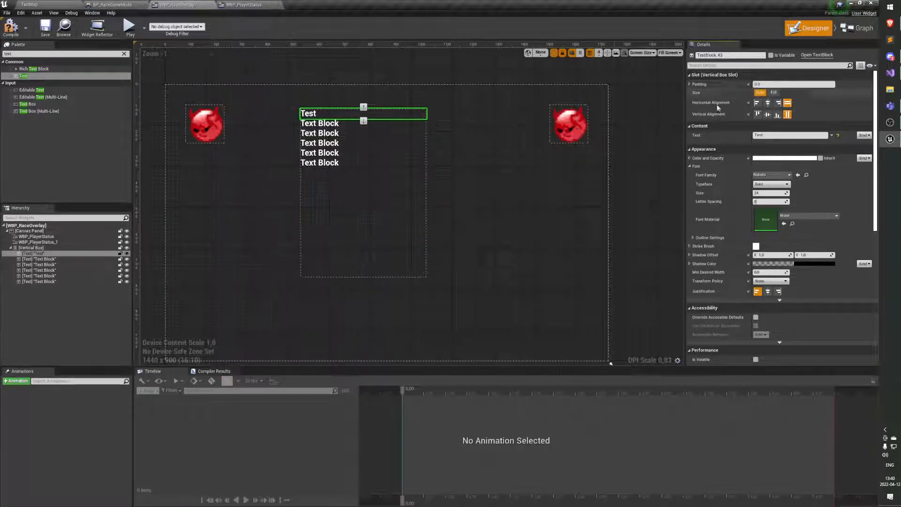
{"action": "left_click", "coordinate": [767, 102]}
{"action": "left_click", "coordinate": [767, 114]}
{"action": "left_click", "coordinate": [777, 103]}
{"action": "left_click", "coordinate": [777, 114]}
{"action": "left_click", "coordinate": [768, 102]}
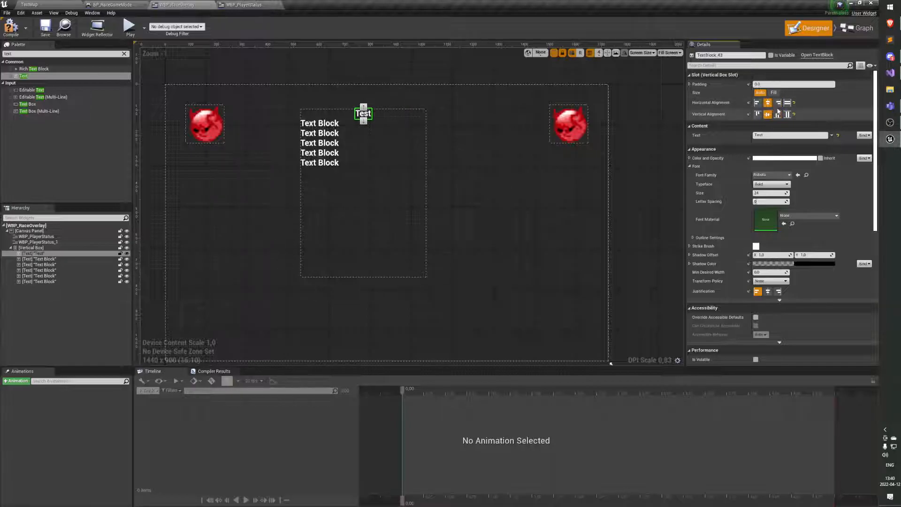
{"action": "left_click", "coordinate": [787, 115]}
{"action": "left_click", "coordinate": [787, 103]}
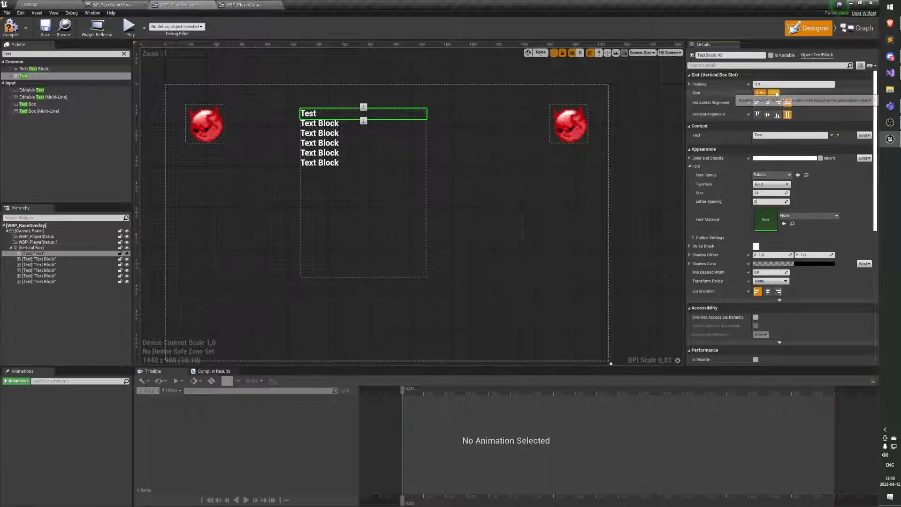
Step: Set the Test text block's slot size to Fill, try bottom and right alignment, and restore fill alignment in both directions
{"action": "left_click", "coordinate": [773, 93]}
{"action": "left_click", "coordinate": [776, 115]}
{"action": "left_click", "coordinate": [778, 103]}
{"action": "left_click", "coordinate": [787, 103]}
{"action": "left_click", "coordinate": [787, 114]}
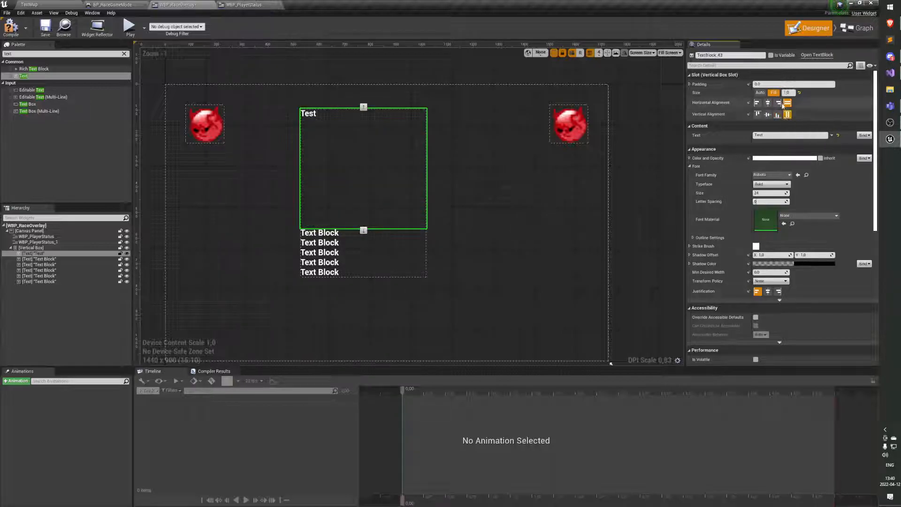
Step: Set the Test text block's slot size to Auto and clear the selection on the canvas
{"action": "left_click", "coordinate": [760, 92]}
{"action": "left_click", "coordinate": [444, 166]}
{"action": "left_click", "coordinate": [381, 115]}
{"action": "left_click", "coordinate": [467, 162]}
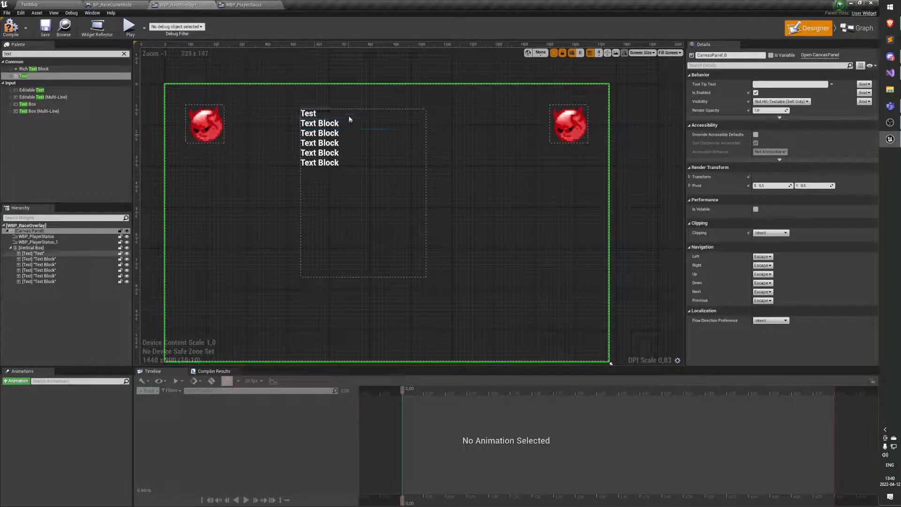
Step: Wrap the Test text block with a Horizontal Box inside the Vertical Box
{"action": "left_click", "coordinate": [54, 248]}
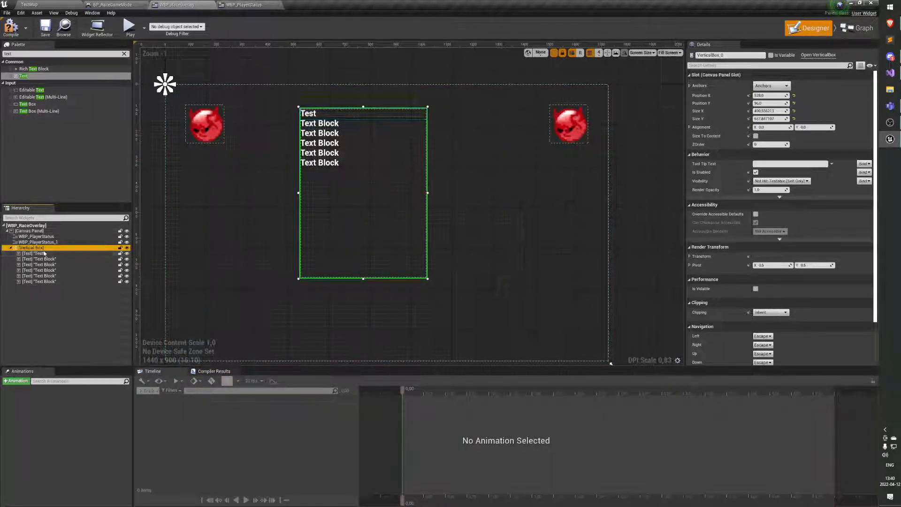
{"action": "left_click", "coordinate": [38, 254]}
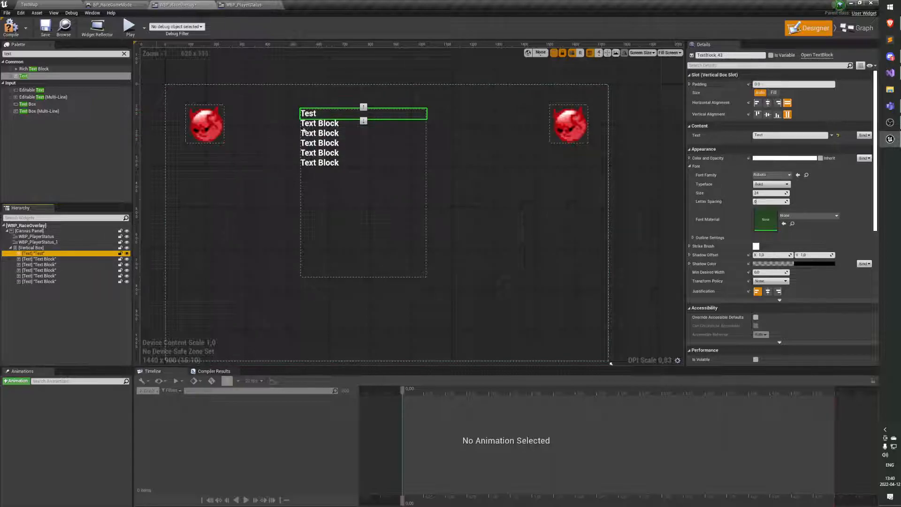
{"action": "right_click", "coordinate": [54, 258]}
{"action": "mouse_move", "coordinate": [84, 315]}
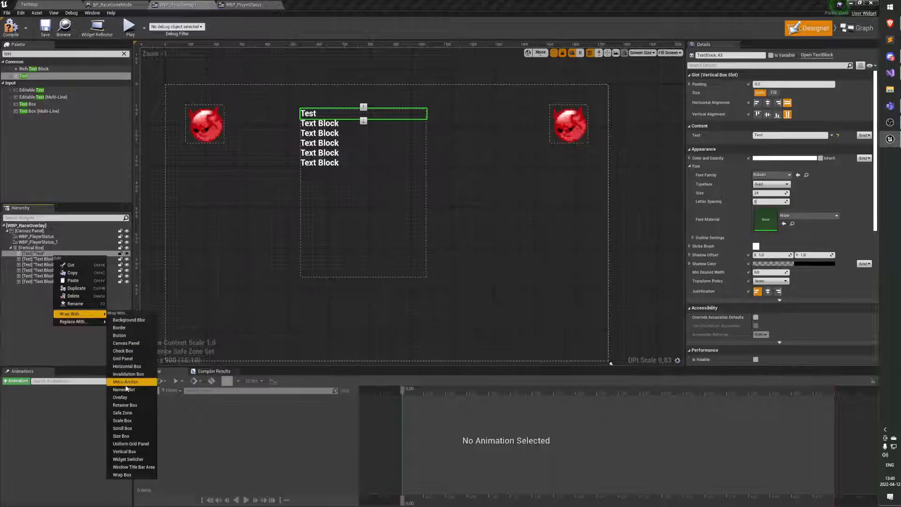
{"action": "left_click", "coordinate": [145, 368]}
{"action": "left_click", "coordinate": [53, 260]}
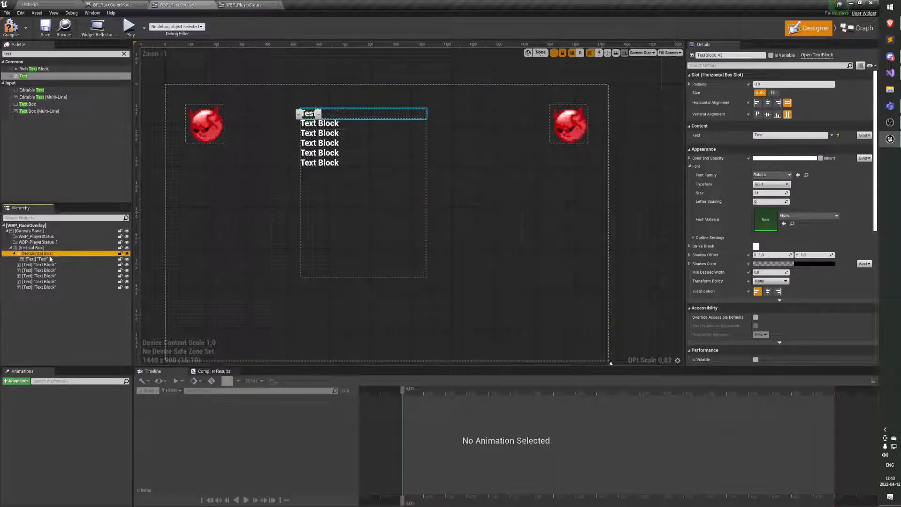
Step: Duplicate the Test text block seven times inside the Horizontal Box and select the first one in the row
{"action": "left_click", "coordinate": [34, 249]}
{"action": "left_click", "coordinate": [37, 254]}
{"action": "left_click", "coordinate": [32, 248]}
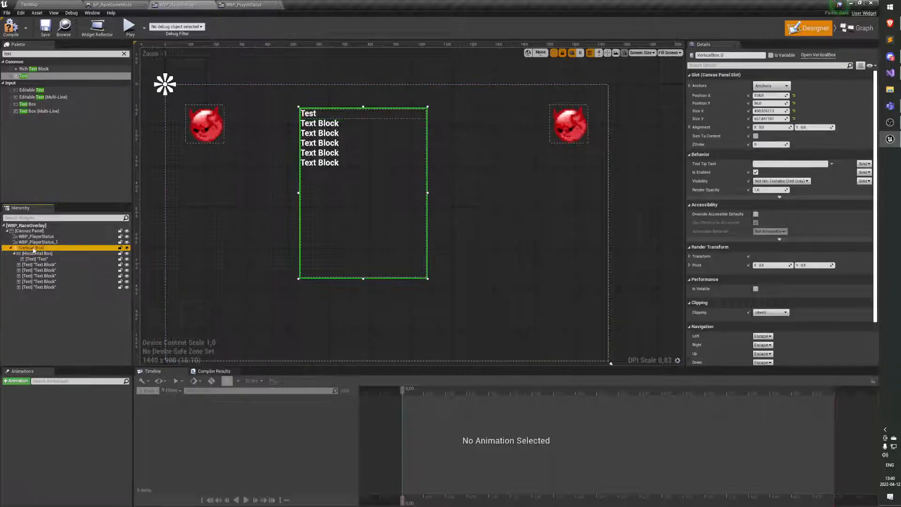
{"action": "left_click", "coordinate": [36, 253]}
{"action": "left_click", "coordinate": [41, 259]}
{"action": "key", "text": "ctrl+d"}
{"action": "key", "text": "ctrl+d"}
{"action": "key", "text": "ctrl+d"}
{"action": "key", "text": "ctrl+d"}
{"action": "key", "text": "ctrl+d"}
{"action": "key", "text": "ctrl+d"}
{"action": "key", "text": "ctrl+d"}
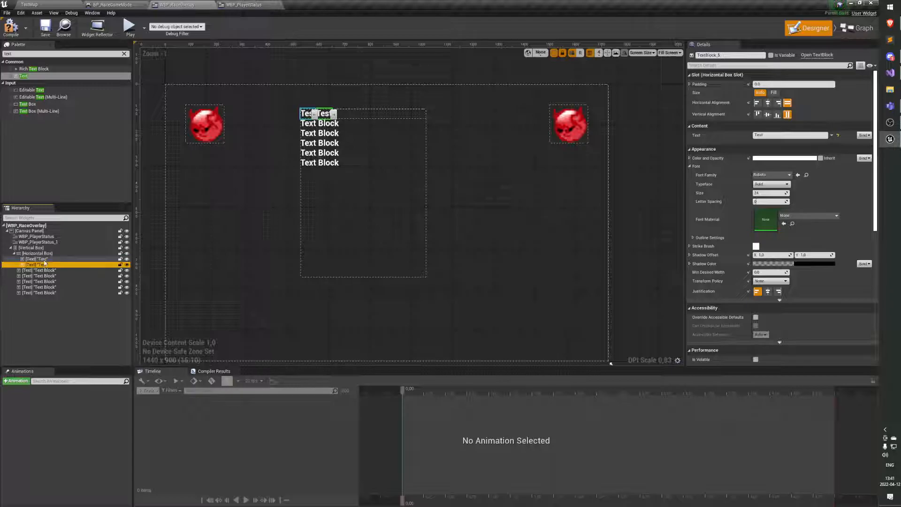
{"action": "left_click", "coordinate": [215, 230]}
{"action": "mouse_move", "coordinate": [307, 113]}
{"action": "left_mouse_down"}
{"action": "mouse_move", "coordinate": [408, 115]}
{"action": "mouse_move", "coordinate": [310, 116]}
{"action": "left_mouse_up"}
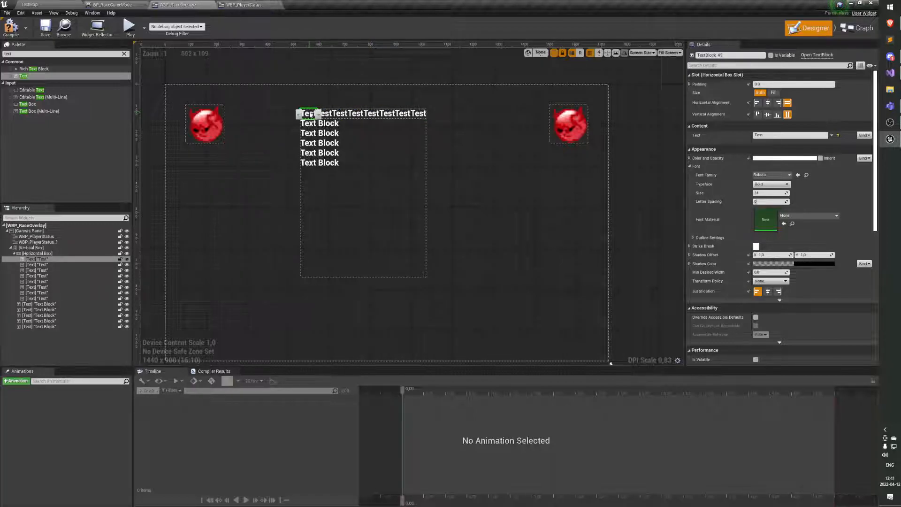
Step: Shift the Horizontal Box up and down among the text blocks and leave it third in the Vertical Box
{"action": "left_click", "coordinate": [45, 254]}
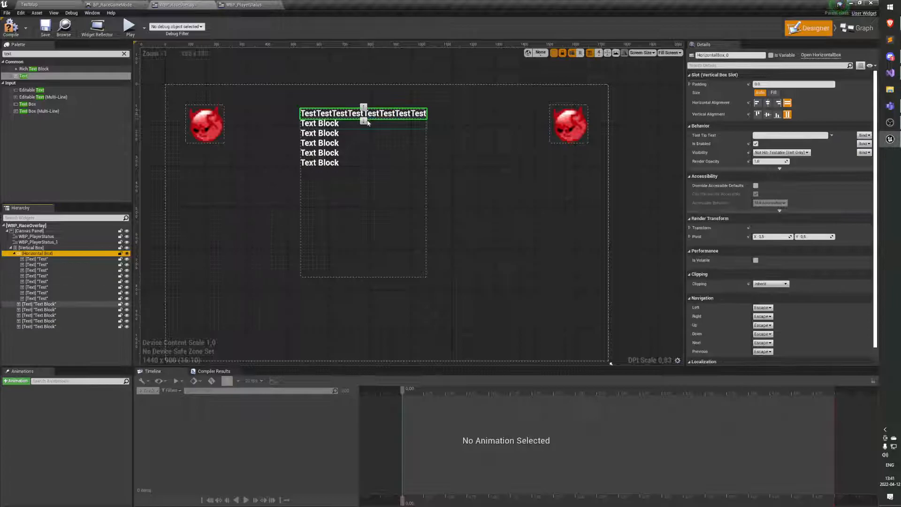
{"action": "left_click", "coordinate": [365, 122]}
{"action": "left_click", "coordinate": [364, 131]}
{"action": "left_click", "coordinate": [364, 140]}
{"action": "left_click", "coordinate": [363, 136]}
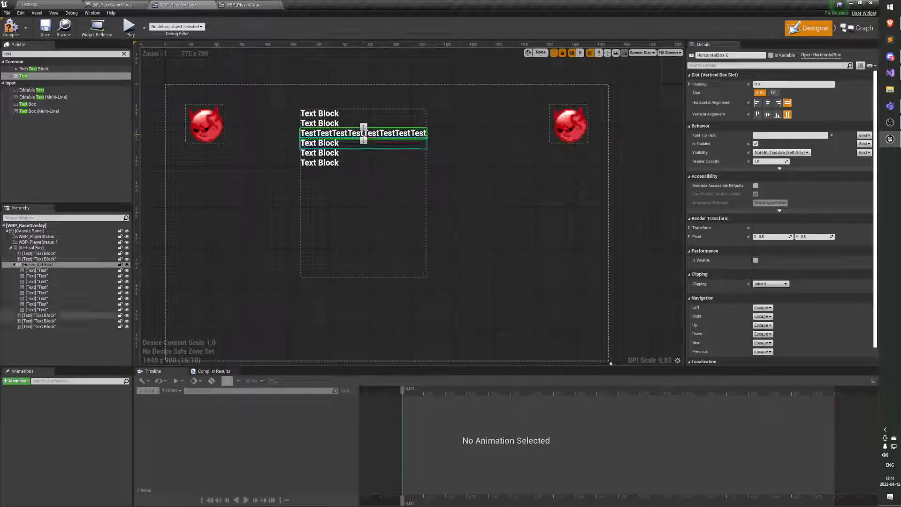
{"action": "left_click", "coordinate": [364, 126]}
{"action": "left_click", "coordinate": [364, 130]}
{"action": "left_click", "coordinate": [364, 140]}
{"action": "left_click", "coordinate": [364, 136]}
{"action": "left_click", "coordinate": [364, 127]}
{"action": "left_click", "coordinate": [363, 130]}
{"action": "left_click", "coordinate": [364, 140]}
{"action": "left_click", "coordinate": [364, 136]}
Step: Widen the Vertical Box to about 792 units, then select a Test text block in the row
{"action": "left_click", "coordinate": [404, 190]}
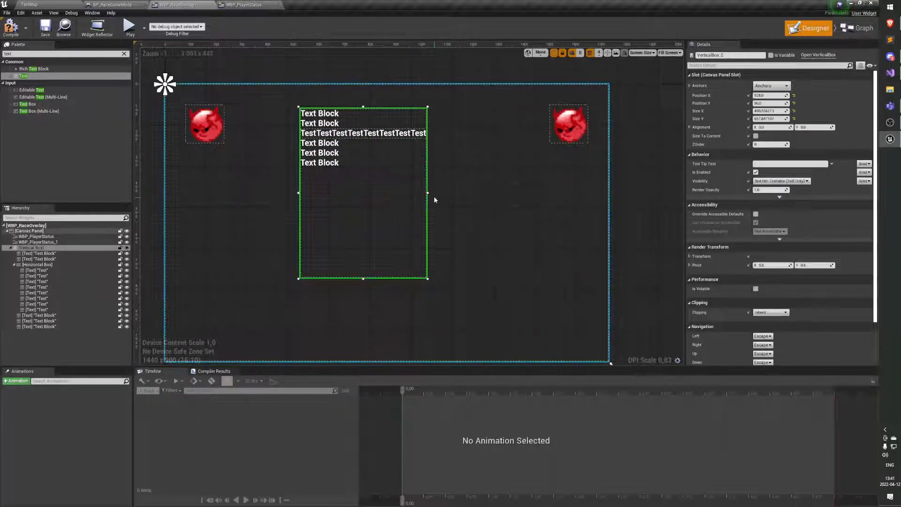
{"action": "left_click_drag", "start_coordinate": [428, 192], "coordinate": [503, 191]}
{"action": "left_click", "coordinate": [382, 135]}
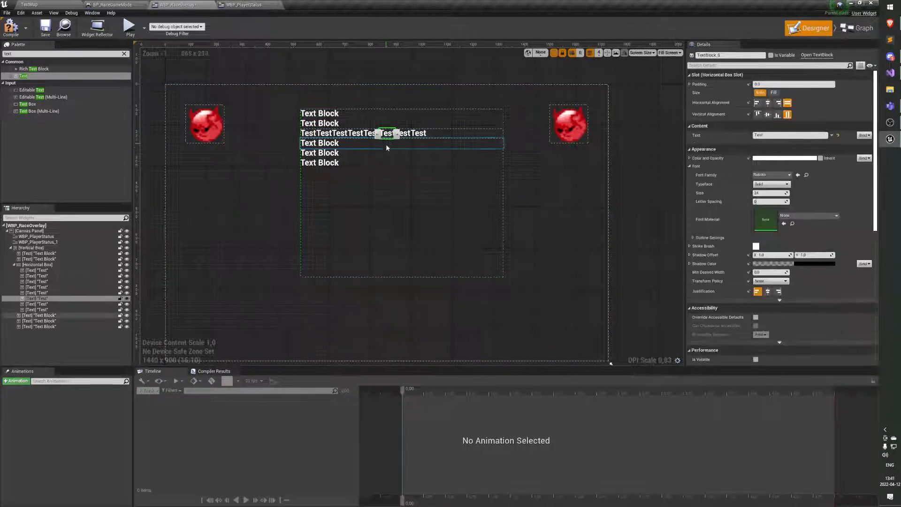
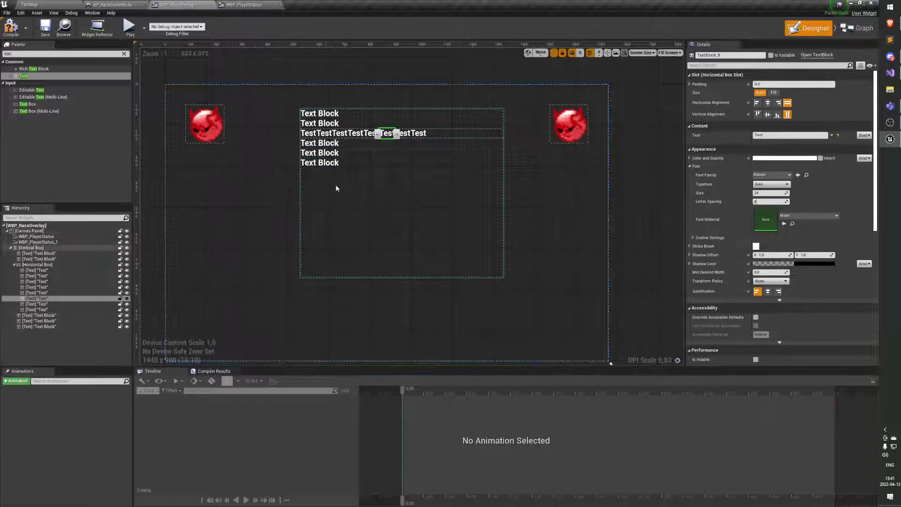
Step: Examine the first WBP_PlayerStatus slot, then shift the fifth Test text block one place towards the end of its row
{"action": "left_click", "coordinate": [218, 128]}
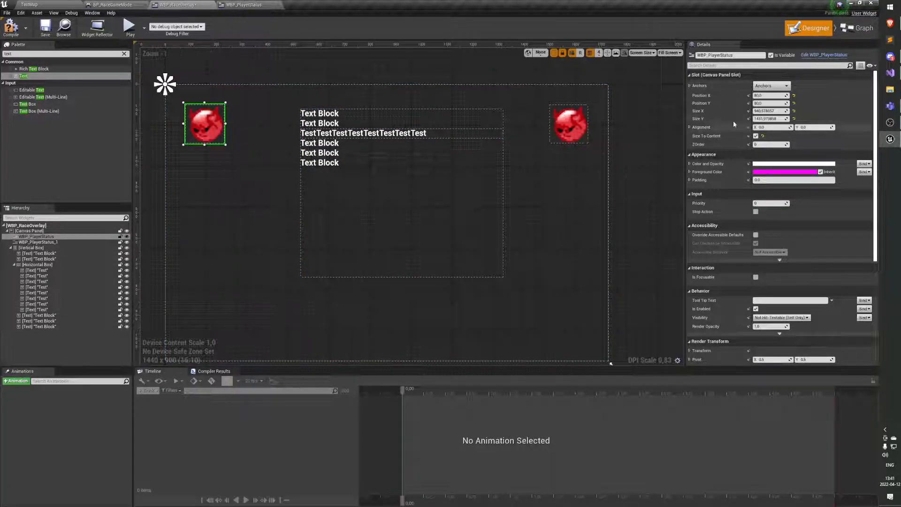
{"action": "left_click", "coordinate": [374, 135]}
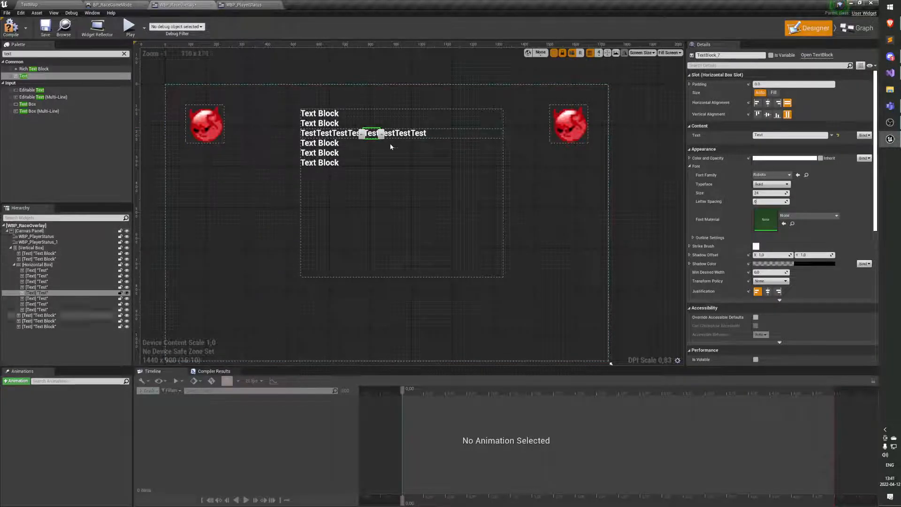
{"action": "left_click", "coordinate": [381, 134]}
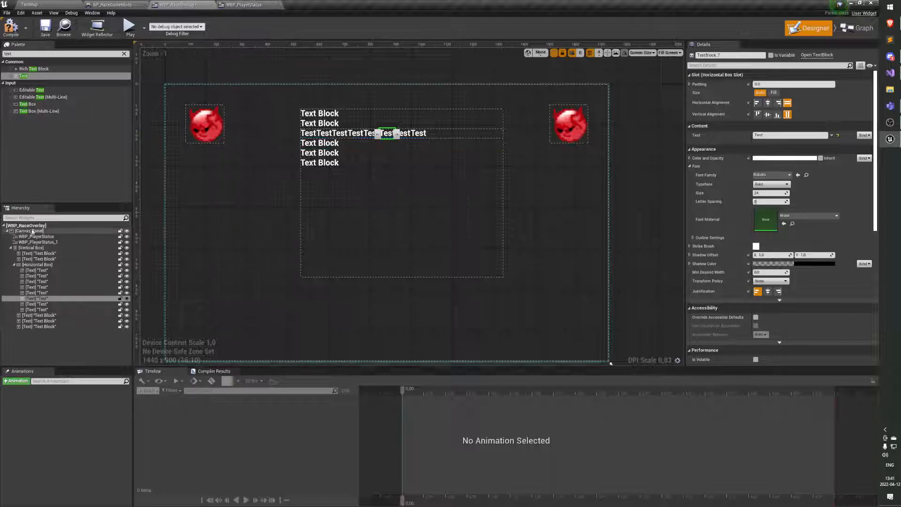
Step: Select all Test text blocks in the Horizontal Box and set their left and right padding to 5
{"action": "left_click", "coordinate": [38, 265]}
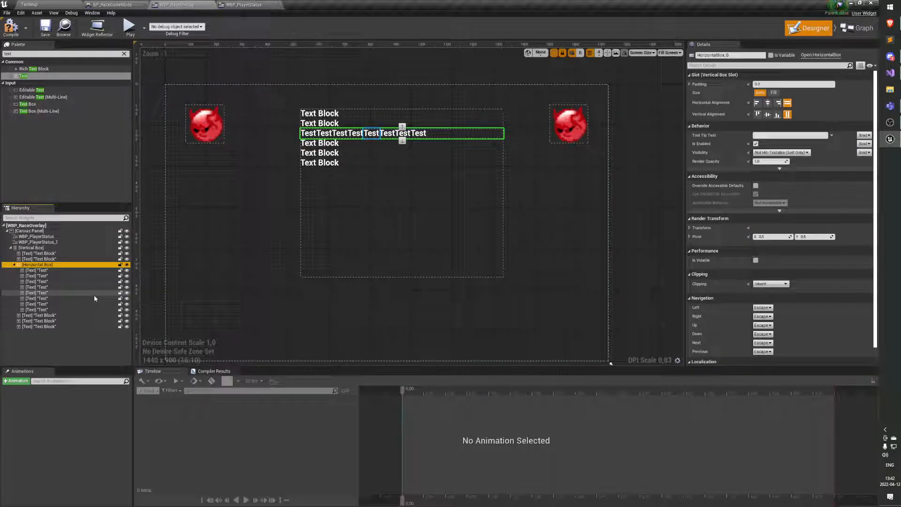
{"action": "left_click", "coordinate": [81, 270]}
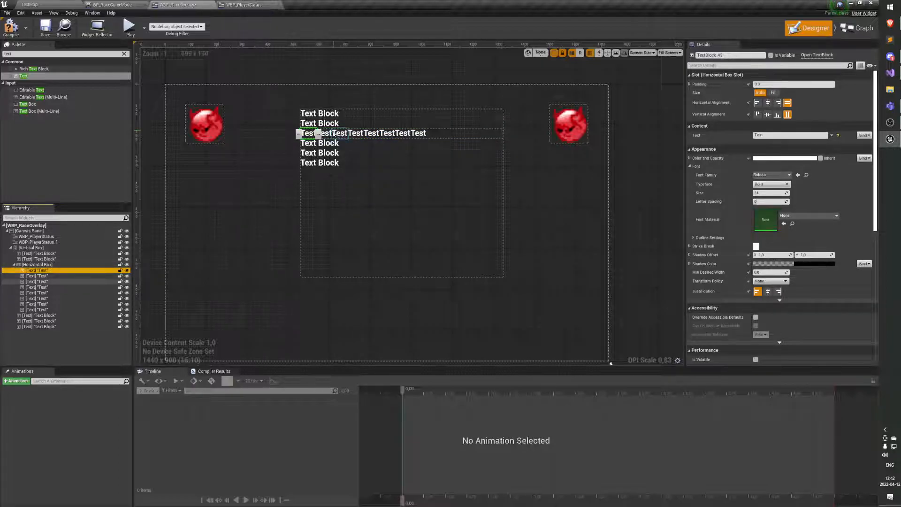
{"action": "left_click", "coordinate": [56, 310], "text": "shift"}
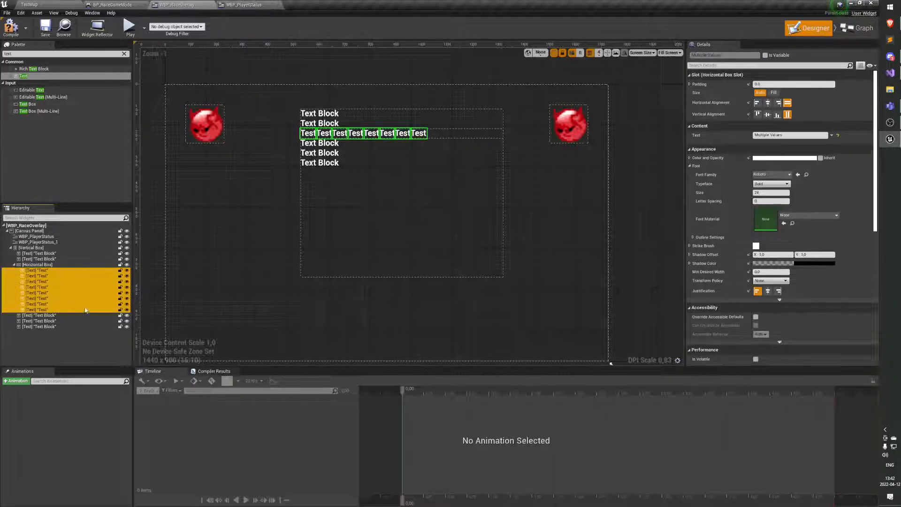
{"action": "left_click", "coordinate": [711, 89]}
{"action": "left_click", "coordinate": [772, 92]}
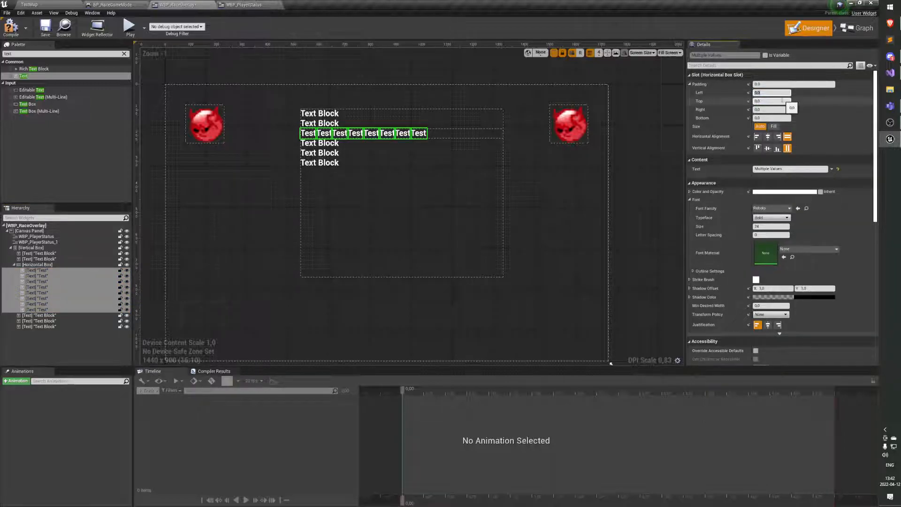
{"action": "type", "text": "5"}
{"action": "key", "text": "Return"}
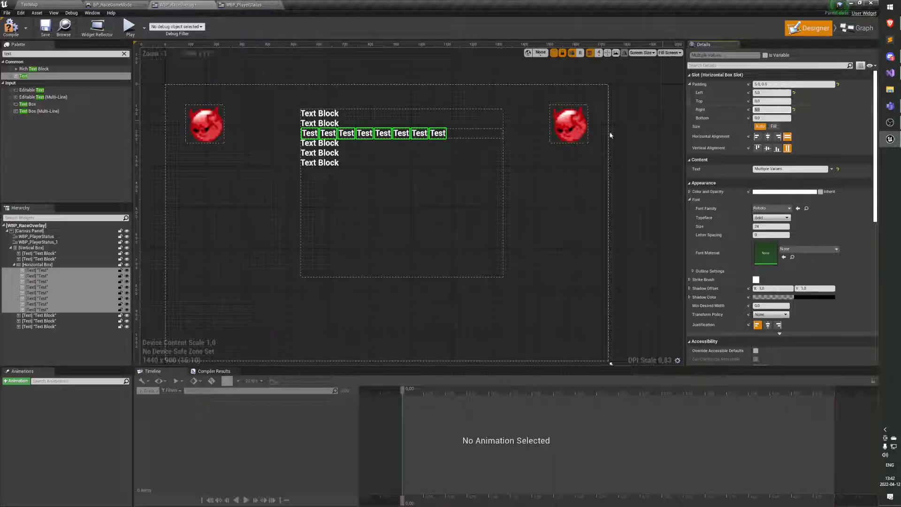
Step: Reorder individual Test text blocks along the Horizontal Box's row, then select the Vertical Box
{"action": "left_click", "coordinate": [421, 176]}
{"action": "left_click", "coordinate": [426, 133]}
{"action": "left_click", "coordinate": [404, 134]}
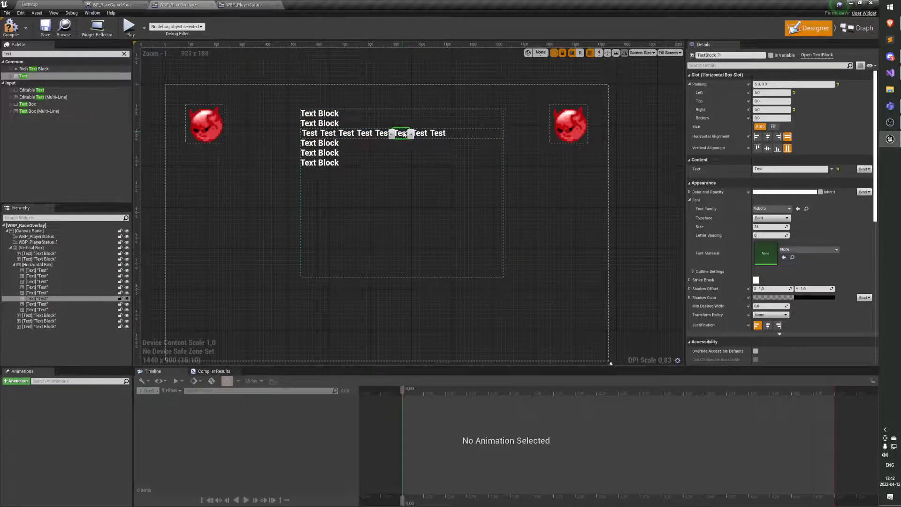
{"action": "left_click_drag", "start_coordinate": [388, 136], "coordinate": [344, 136]}
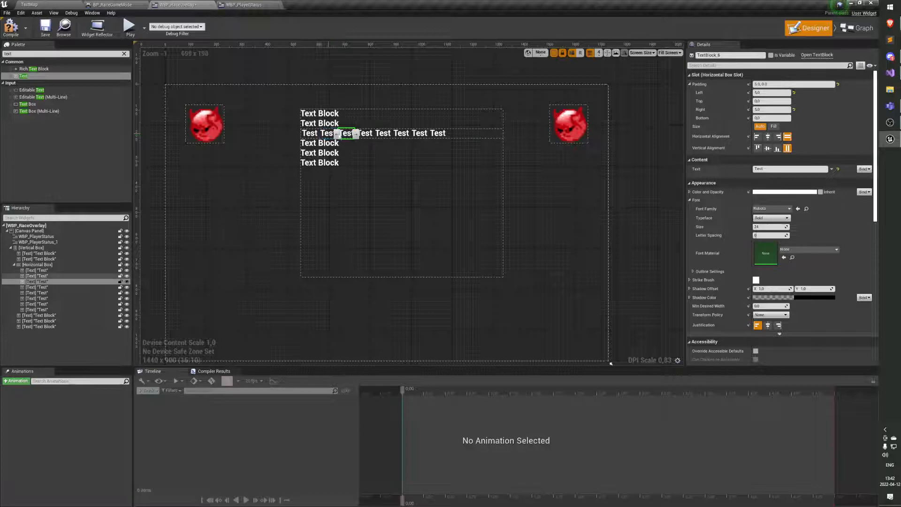
{"action": "left_click_drag", "start_coordinate": [425, 133], "coordinate": [326, 136]}
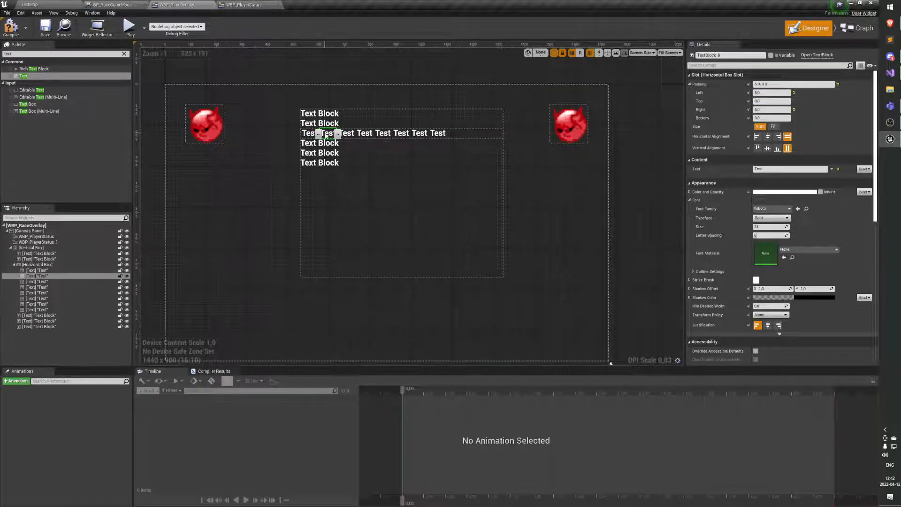
{"action": "left_click_drag", "start_coordinate": [437, 134], "coordinate": [371, 136]}
{"action": "left_click", "coordinate": [374, 136]}
{"action": "left_click", "coordinate": [391, 136]}
{"action": "left_click", "coordinate": [416, 168]}
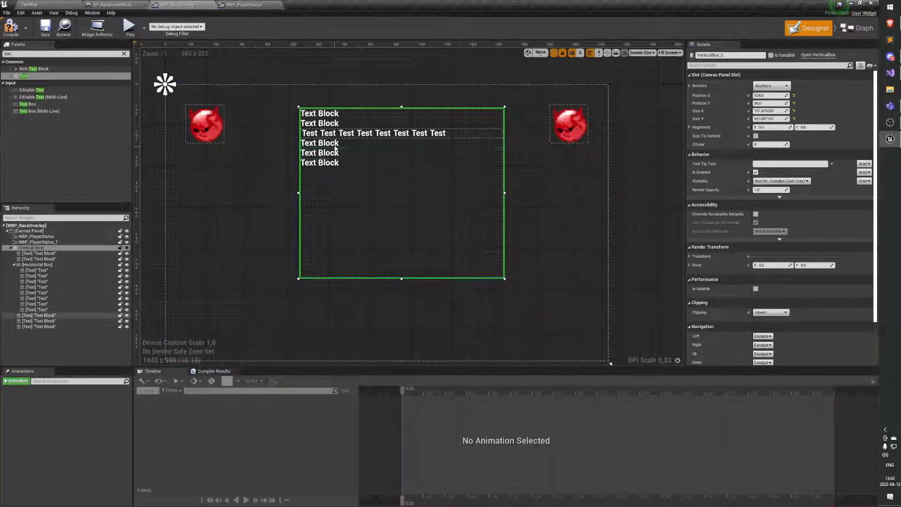
{"action": "left_click", "coordinate": [346, 134]}
{"action": "left_click", "coordinate": [351, 195]}
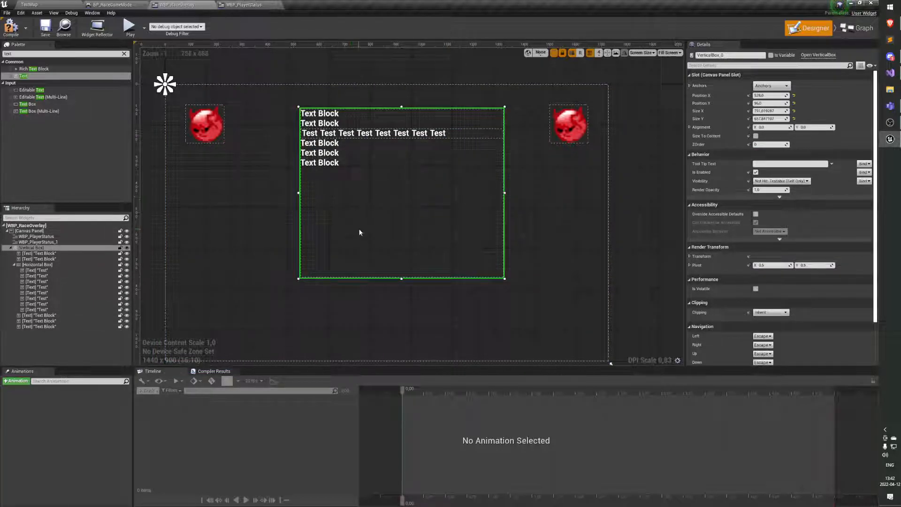
Step: Move the Vertical Box beside the first player status to X 248, Y 40 and shrink it until its contents overflow
{"action": "mouse_move", "coordinate": [387, 228]}
{"action": "left_mouse_down"}
{"action": "mouse_move", "coordinate": [316, 231]}
{"action": "mouse_move", "coordinate": [370, 225]}
{"action": "left_mouse_up"}
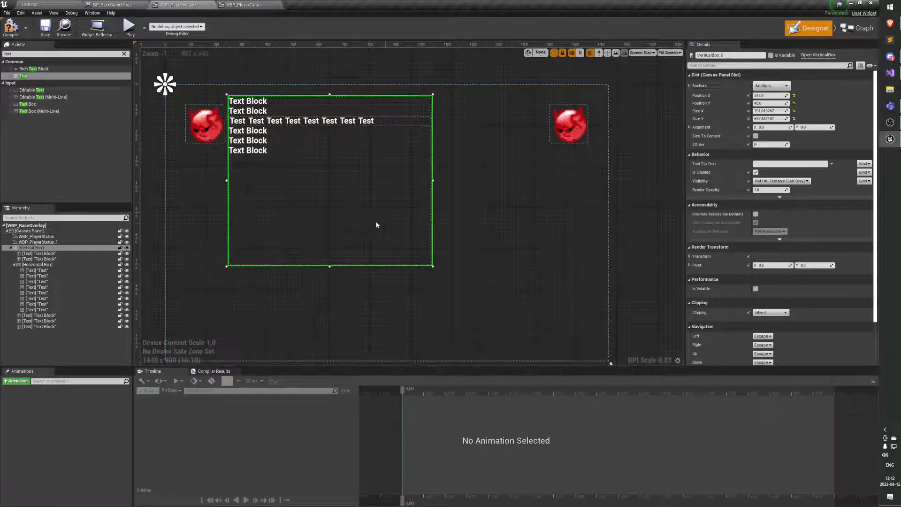
{"action": "left_click_drag", "start_coordinate": [432, 266], "coordinate": [395, 210]}
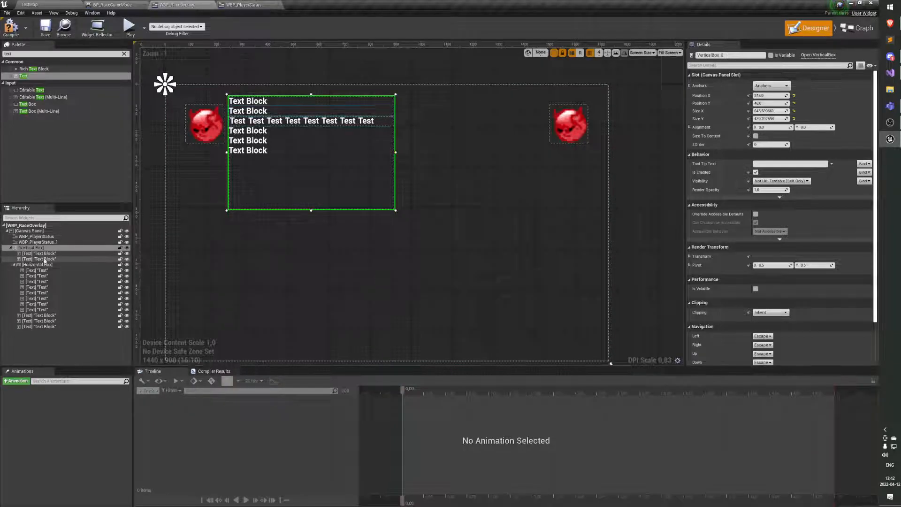
{"action": "left_click_drag", "start_coordinate": [395, 210], "coordinate": [291, 115]}
{"action": "left_click_drag", "start_coordinate": [302, 148], "coordinate": [271, 96]}
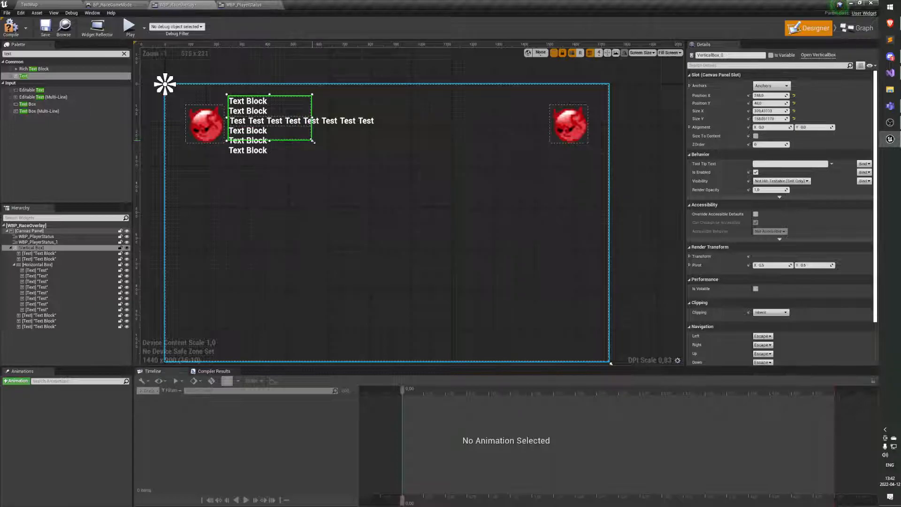
Step: Try Clip to Bounds clipping on the Vertical Box and enlarge the box to test how its contents are cut off
{"action": "left_click", "coordinate": [771, 312]}
{"action": "left_click", "coordinate": [769, 322]}
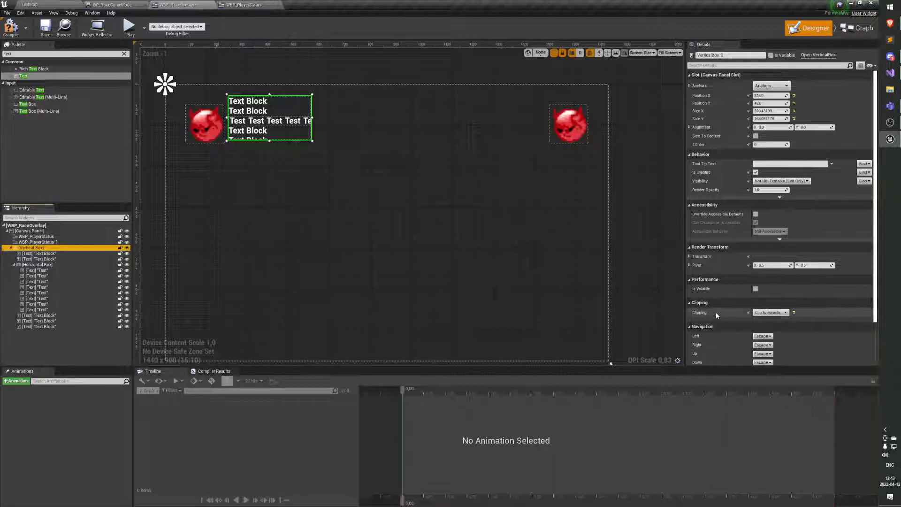
{"action": "left_click_drag", "start_coordinate": [312, 140], "coordinate": [341, 136]}
{"action": "left_click_drag", "start_coordinate": [362, 151], "coordinate": [414, 189]}
Step: Set the Vertical Box's clipping to Inherit and resize it to about 600 units wide so all rows fit
{"action": "left_click", "coordinate": [771, 312]}
{"action": "left_click", "coordinate": [759, 318]}
{"action": "left_click_drag", "start_coordinate": [414, 189], "coordinate": [384, 169]}
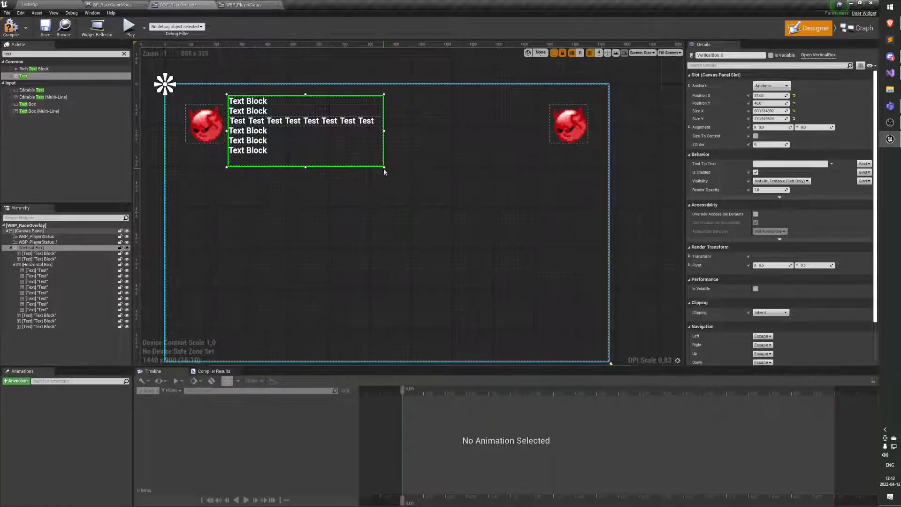
{"action": "left_click", "coordinate": [38, 264]}
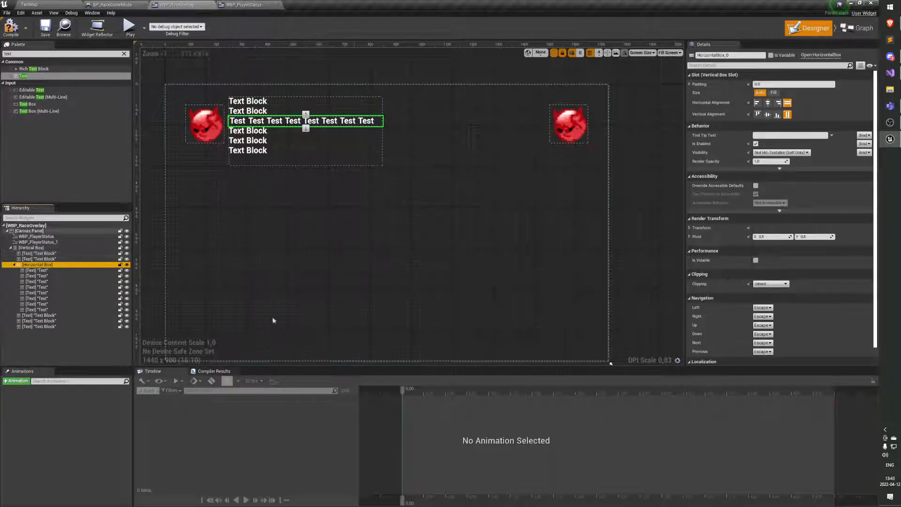
{"action": "right_click_drag", "start_coordinate": [427, 253], "coordinate": [433, 244]}
{"action": "left_click", "coordinate": [432, 244]}
{"action": "right_click_drag", "start_coordinate": [350, 217], "coordinate": [367, 205]}
{"action": "left_click", "coordinate": [209, 121]}
{"action": "left_click", "coordinate": [328, 184]}
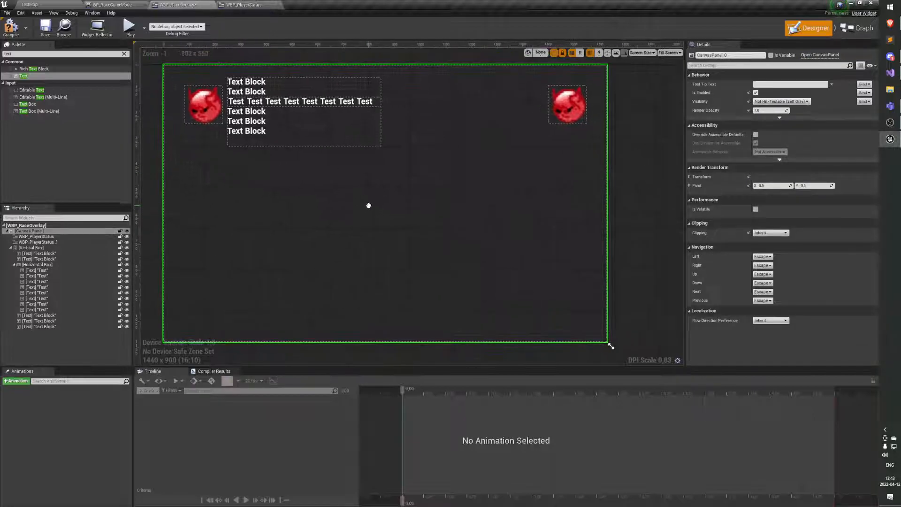
Step: Collapse the Horizontal Box and the Vertical Box in the widget hierarchy and clear the selection
{"action": "left_click", "coordinate": [37, 264]}
{"action": "left_click", "coordinate": [14, 264]}
{"action": "left_click", "coordinate": [28, 247]}
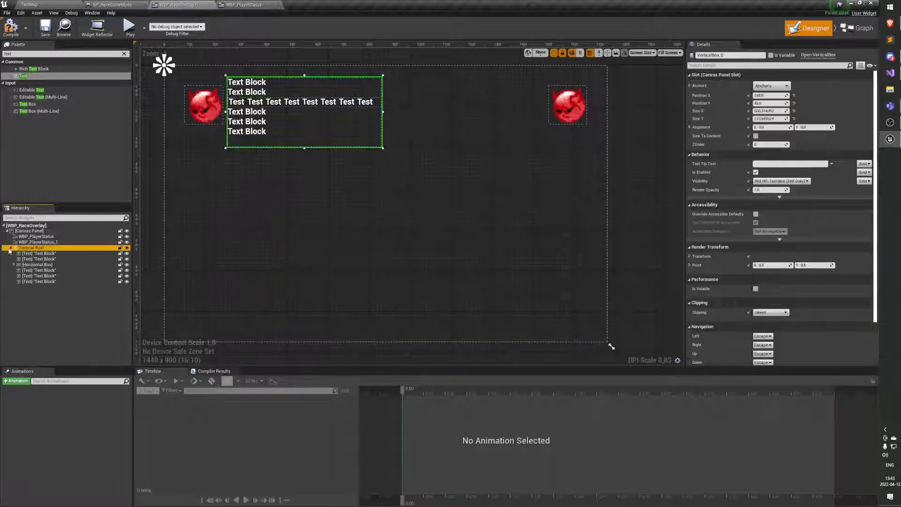
{"action": "left_click", "coordinate": [10, 247]}
{"action": "left_click", "coordinate": [46, 260]}
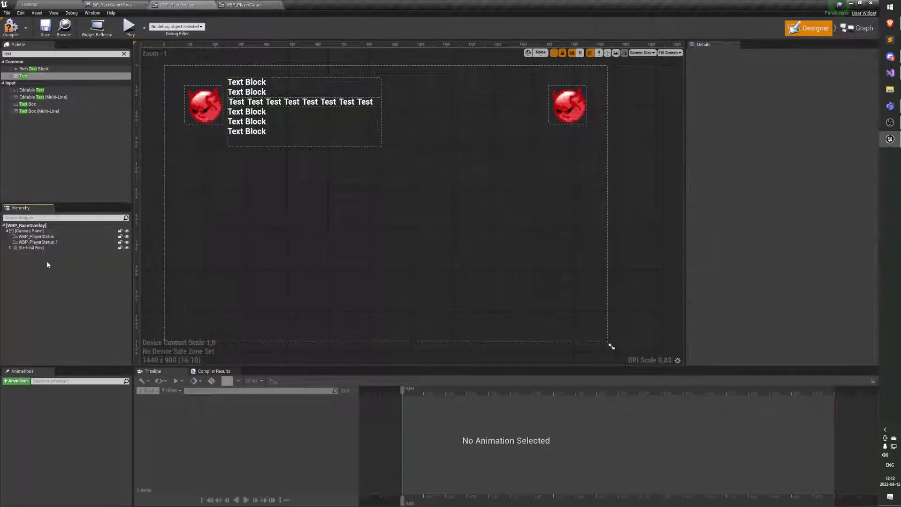
Step: Add an Overlay panel as a child of the Canvas Panel, below the Vertical Box
{"action": "right_click", "coordinate": [30, 231]}
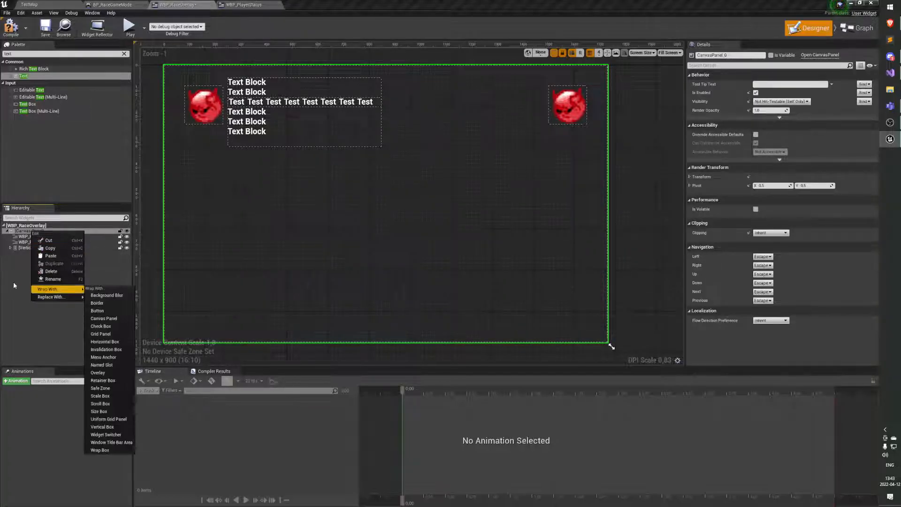
{"action": "left_click", "coordinate": [47, 156]}
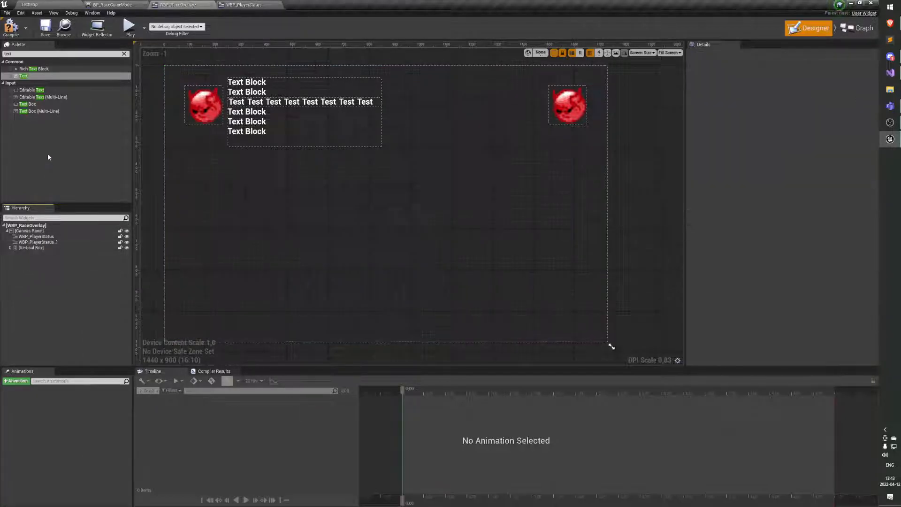
{"action": "left_click", "coordinate": [124, 53]}
{"action": "left_click_drag", "start_coordinate": [22, 132], "coordinate": [16, 136]}
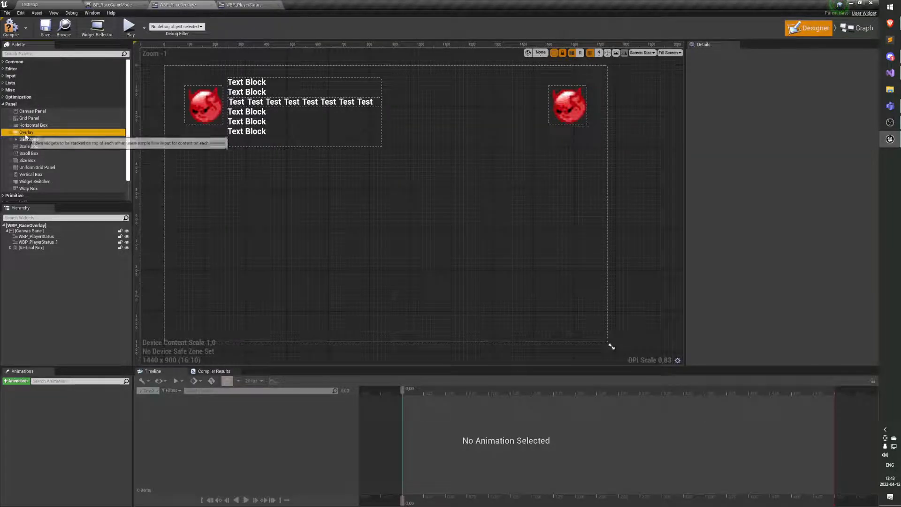
{"action": "left_click_drag", "start_coordinate": [28, 133], "coordinate": [83, 253]}
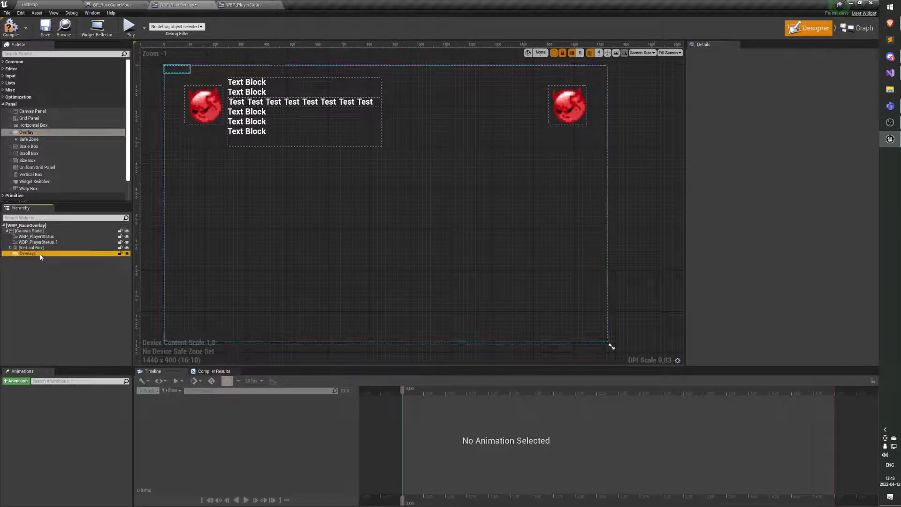
Step: Move the Overlay to the open area near the canvas center and resize it to about 409 by 373 units
{"action": "left_click_drag", "start_coordinate": [176, 69], "coordinate": [334, 193]}
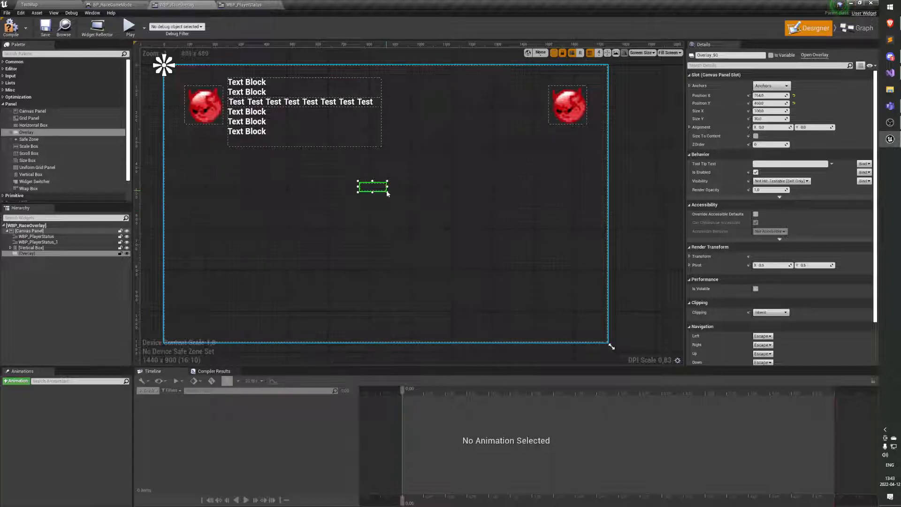
{"action": "left_click_drag", "start_coordinate": [397, 199], "coordinate": [346, 161]}
{"action": "left_click_drag", "start_coordinate": [432, 201], "coordinate": [474, 245]}
{"action": "left_click_drag", "start_coordinate": [417, 251], "coordinate": [468, 235]}
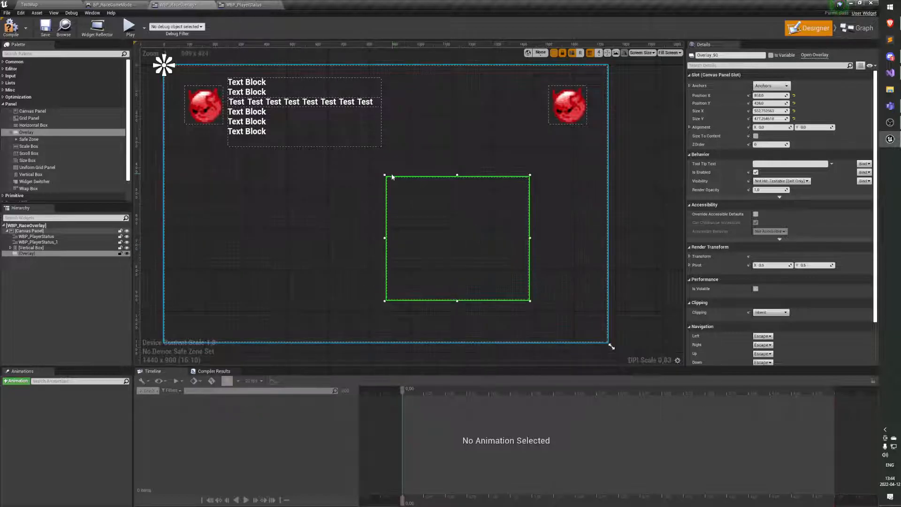
{"action": "left_click_drag", "start_coordinate": [383, 173], "coordinate": [380, 151]}
{"action": "left_click_drag", "start_coordinate": [432, 201], "coordinate": [440, 204]}
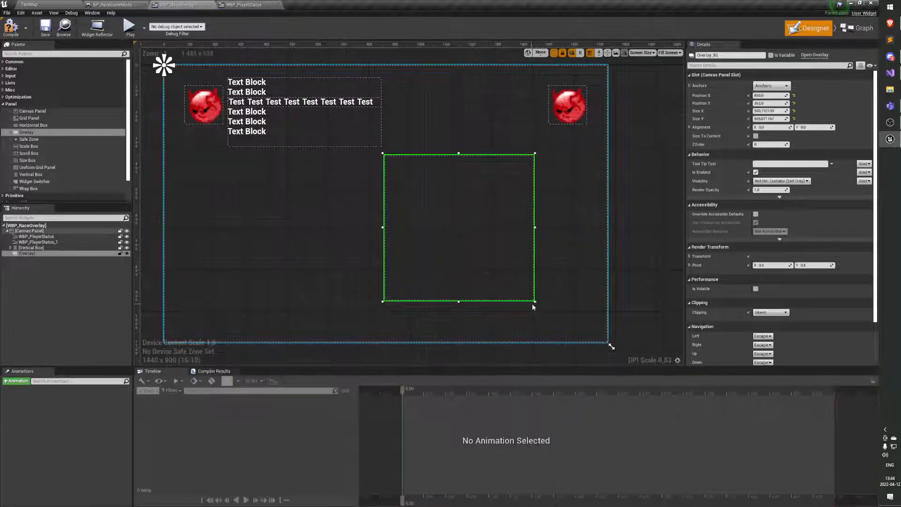
{"action": "left_click_drag", "start_coordinate": [534, 304], "coordinate": [466, 259]}
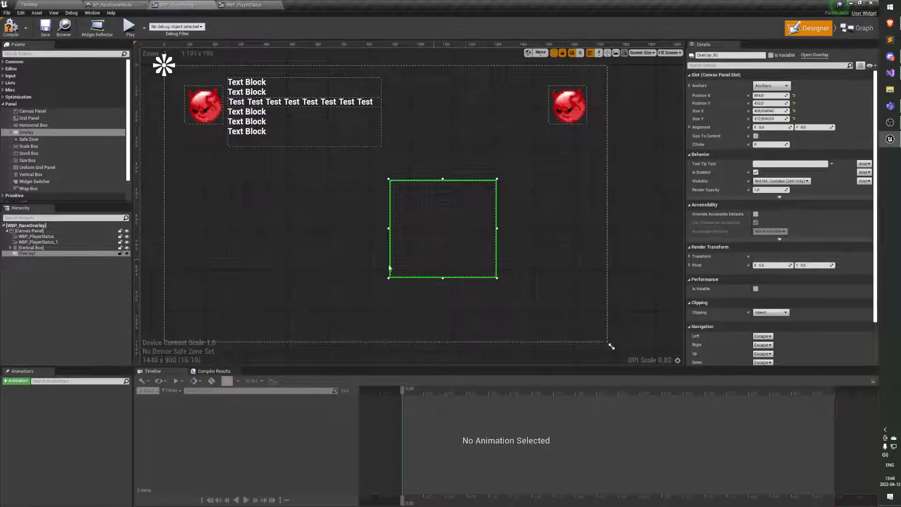
Step: Add an Image inside the Overlay and set its horizontal and vertical alignment to Fill
{"action": "left_click", "coordinate": [59, 55]}
{"action": "type", "text": "image"}
{"action": "left_click_drag", "start_coordinate": [25, 69], "coordinate": [51, 259]}
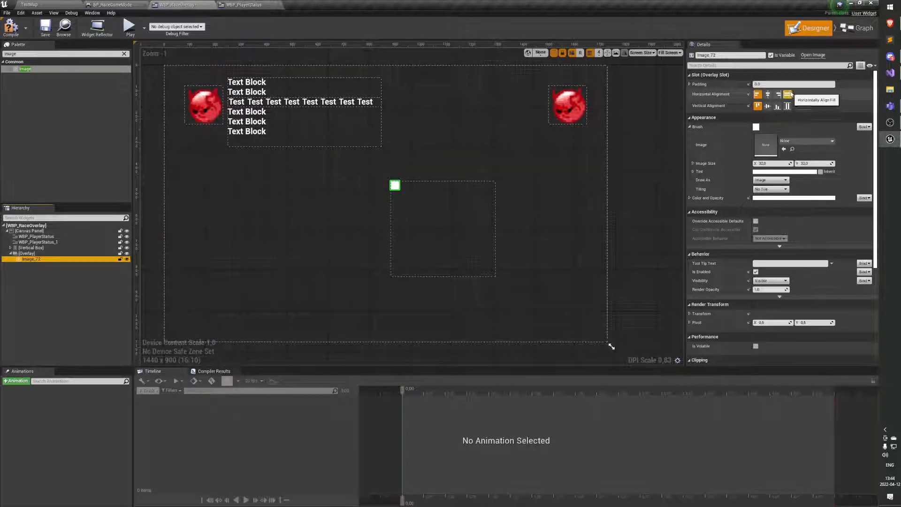
{"action": "left_click", "coordinate": [787, 107]}
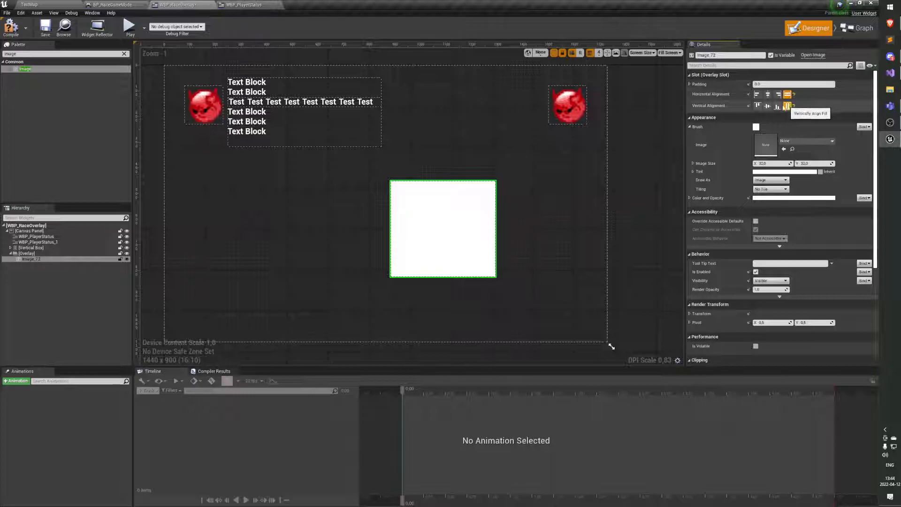
{"action": "left_click", "coordinate": [43, 261]}
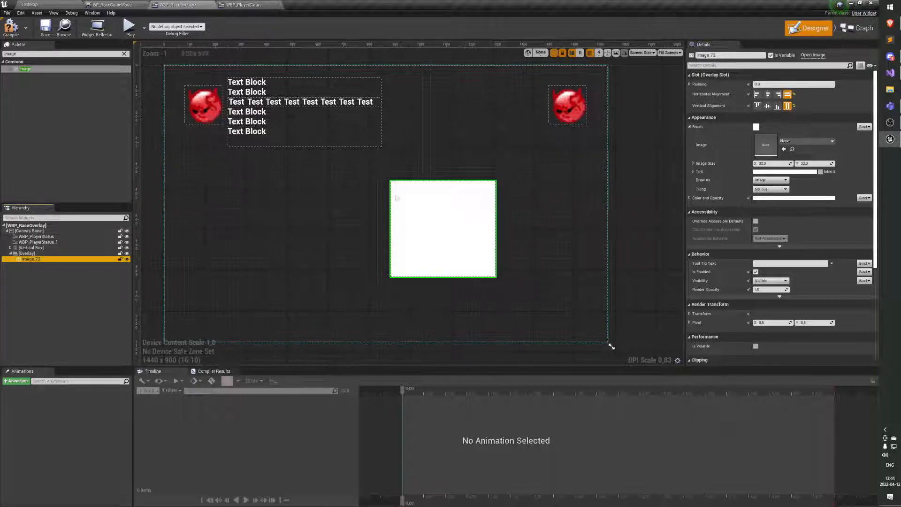
{"action": "left_click", "coordinate": [27, 253]}
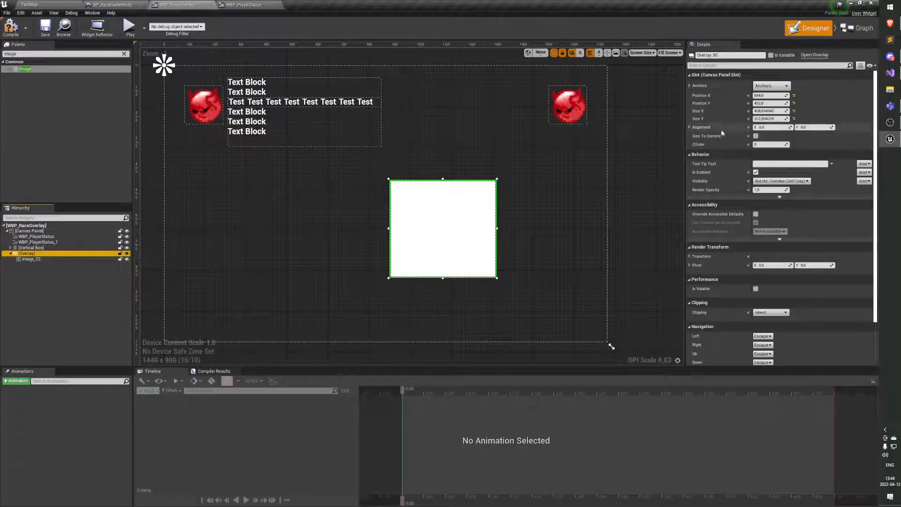
{"action": "left_click", "coordinate": [40, 259]}
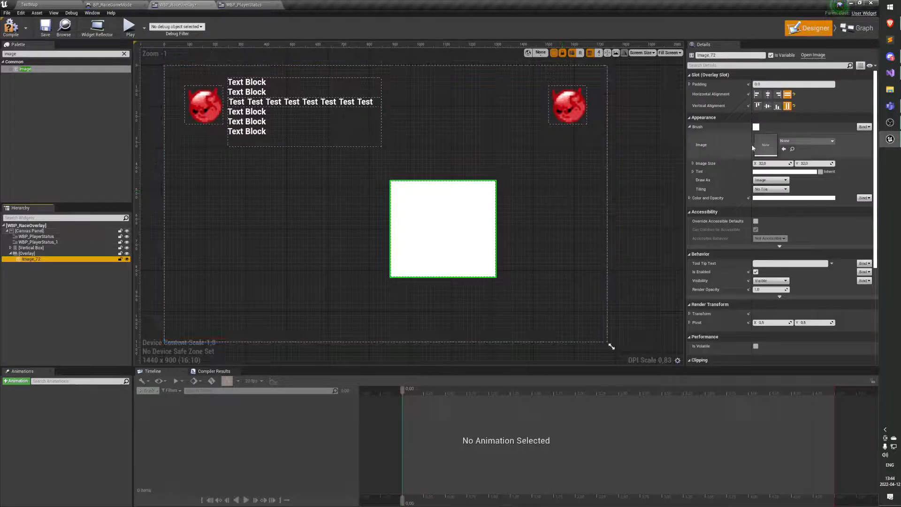
Step: Try an IES profile texture and the AdvancedFlag material as the image's brush
{"action": "left_click", "coordinate": [819, 141]}
{"action": "left_click", "coordinate": [817, 341]}
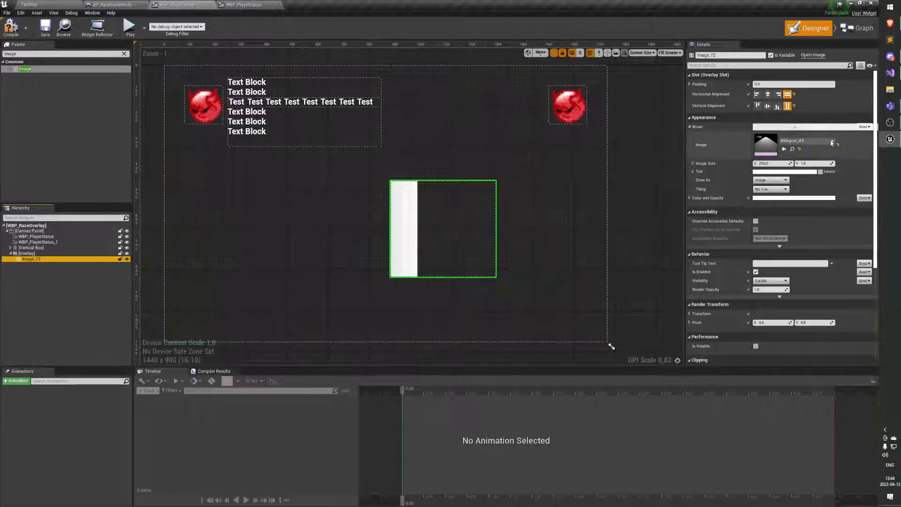
{"action": "left_click", "coordinate": [806, 140]}
{"action": "left_click", "coordinate": [812, 339]}
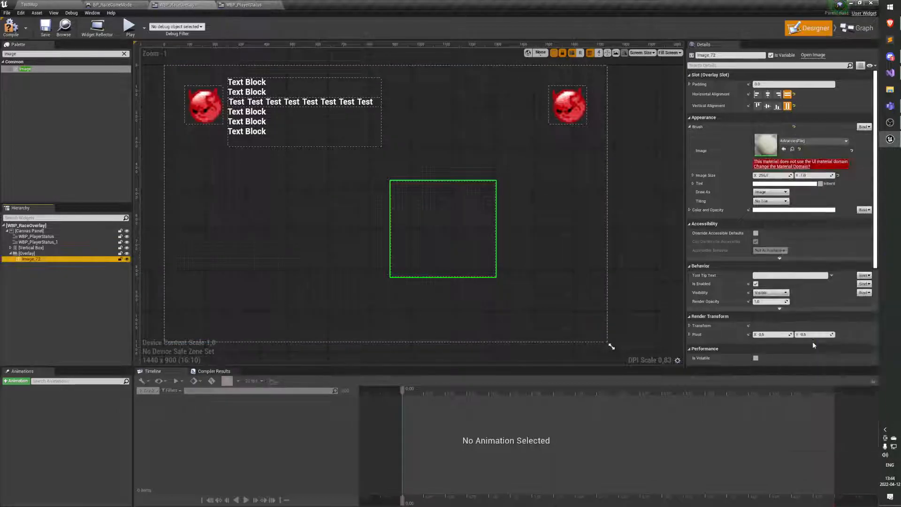
Step: Set the image's brush to the plain red AICON-Red texture
{"action": "left_click", "coordinate": [809, 142]}
{"action": "scroll", "coordinate": [811, 338], "scroll_direction": "down", "scroll_amount": 5}
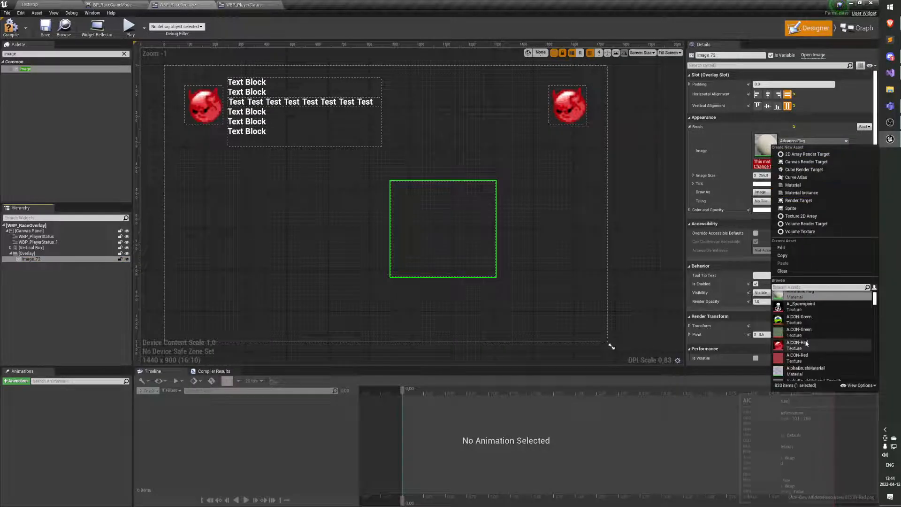
{"action": "left_click", "coordinate": [811, 343]}
{"action": "left_click", "coordinate": [563, 278]}
{"action": "left_click", "coordinate": [432, 241]}
{"action": "left_click", "coordinate": [40, 259]}
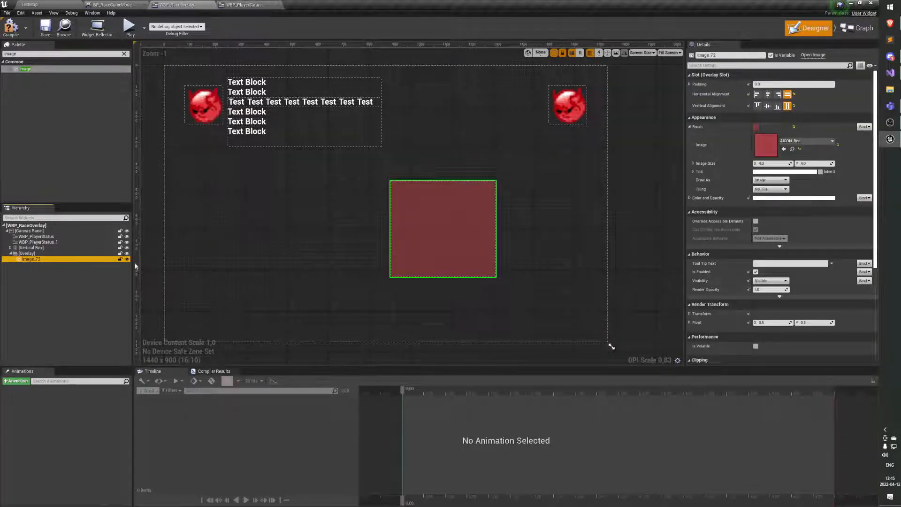
Step: Add a Text widget to the Overlay after the image so it draws over the red background
{"action": "left_click", "coordinate": [57, 254]}
{"action": "left_click", "coordinate": [47, 54]}
{"action": "type", "text": "text"}
{"action": "left_click_drag", "start_coordinate": [24, 75], "coordinate": [55, 279]}
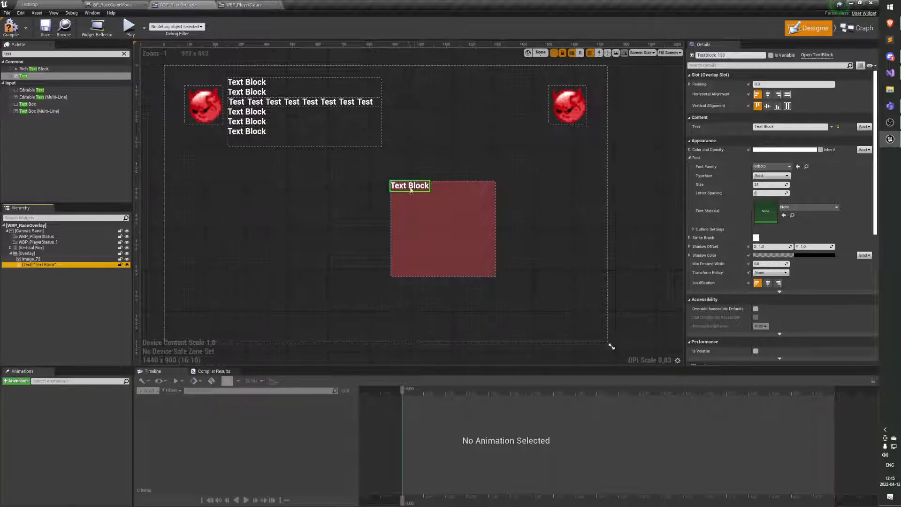
Step: Move the text ahead of the image in the Overlay's child order to test layering, and return it below the image
{"action": "left_click", "coordinate": [27, 273]}
{"action": "left_click", "coordinate": [35, 265]}
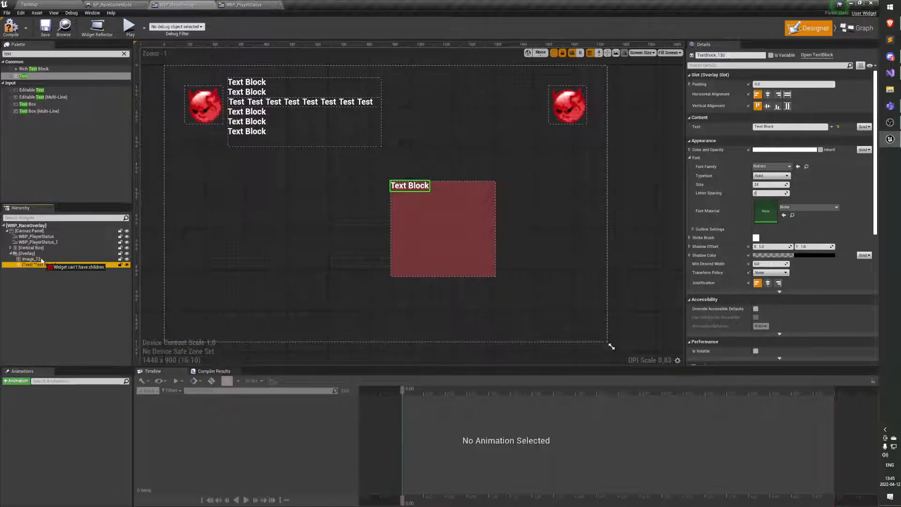
{"action": "left_click_drag", "start_coordinate": [42, 259], "coordinate": [42, 260]}
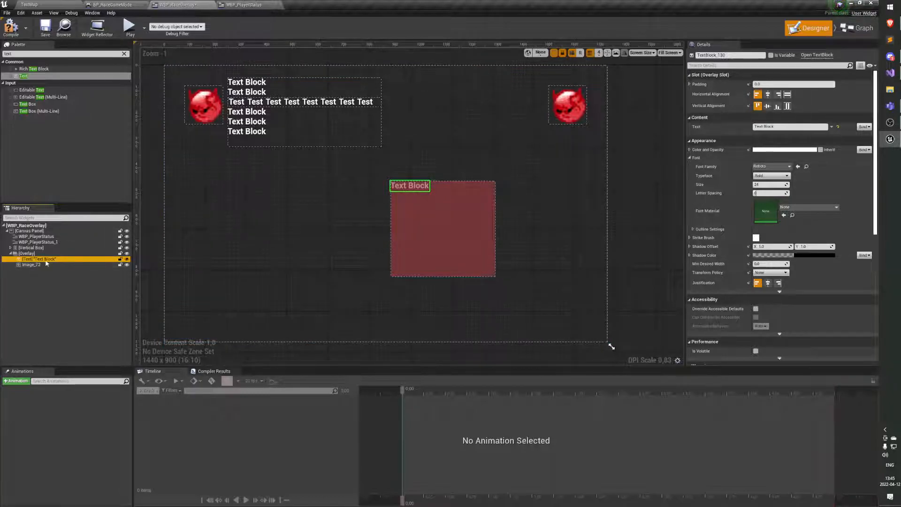
{"action": "left_click", "coordinate": [43, 265]}
{"action": "left_click", "coordinate": [43, 259]}
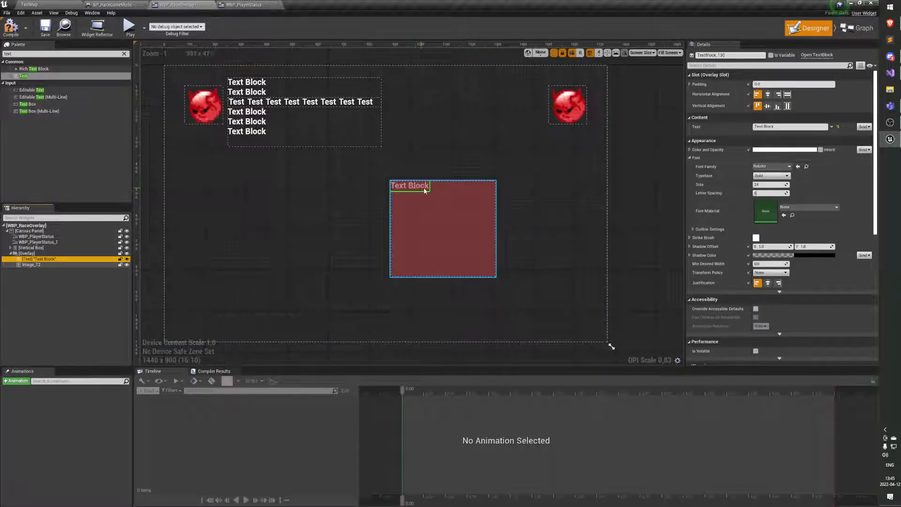
{"action": "left_click_drag", "start_coordinate": [45, 259], "coordinate": [53, 274]}
{"action": "left_click", "coordinate": [44, 259]}
Step: Center the text both vertically and horizontally within the Overlay
{"action": "left_click", "coordinate": [45, 265]}
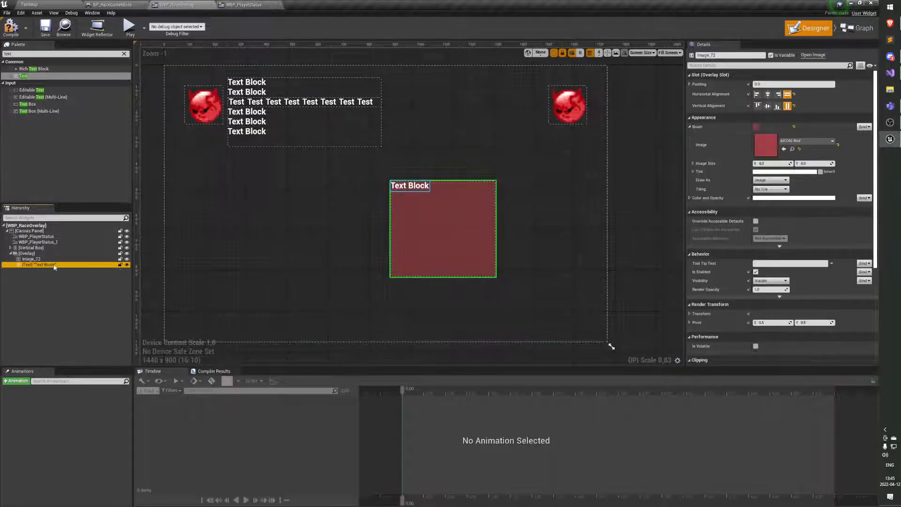
{"action": "left_click", "coordinate": [767, 105]}
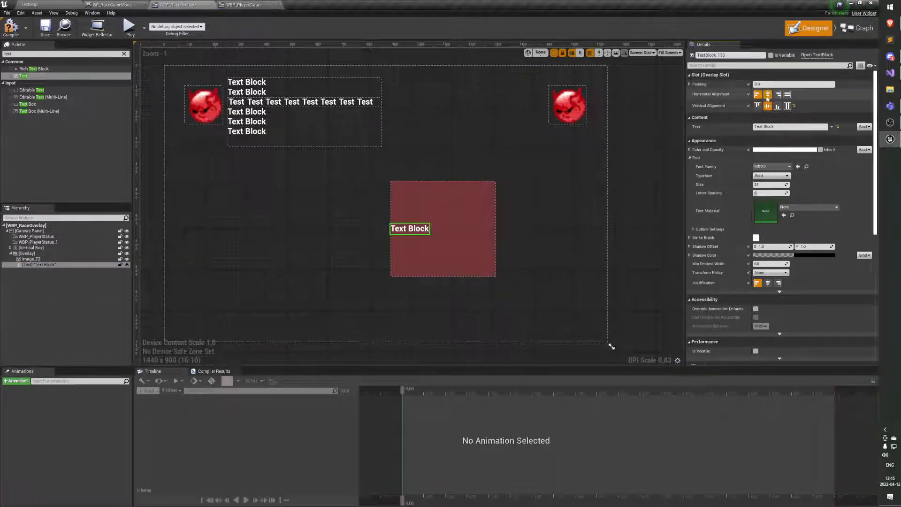
{"action": "left_click", "coordinate": [767, 94]}
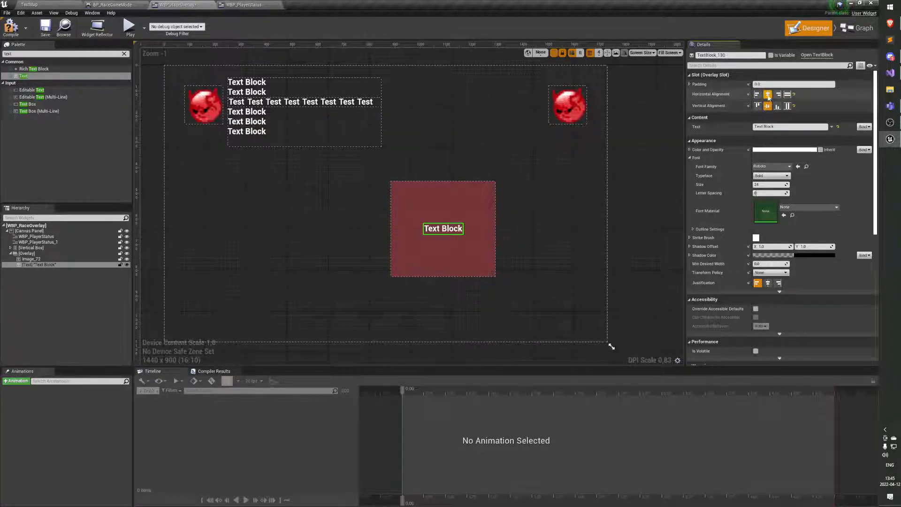
Step: Change the Overlay's text to "YOUVE DIED" and enlarge its font size
{"action": "double_click", "coordinate": [782, 125]}
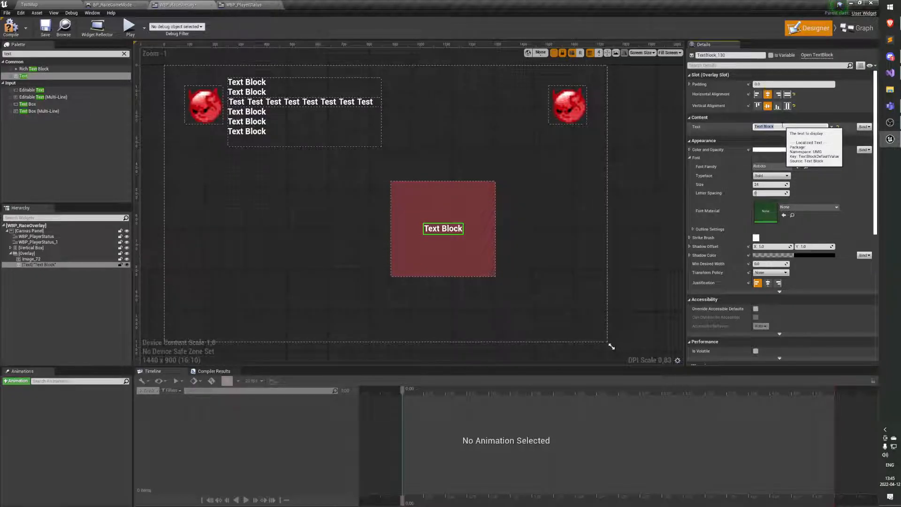
{"action": "type", "text": "YOUVE DIED"}
{"action": "key", "text": "Return"}
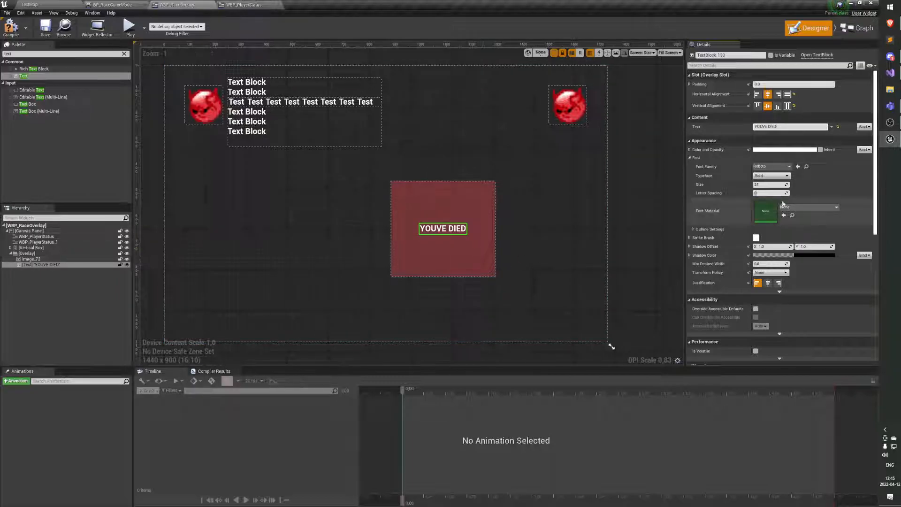
{"action": "mouse_move", "coordinate": [769, 184]}
{"action": "left_mouse_down"}
{"action": "mouse_move", "coordinate": [790, 184]}
{"action": "mouse_move", "coordinate": [776, 185]}
{"action": "left_mouse_up"}
{"action": "left_click", "coordinate": [567, 231]}
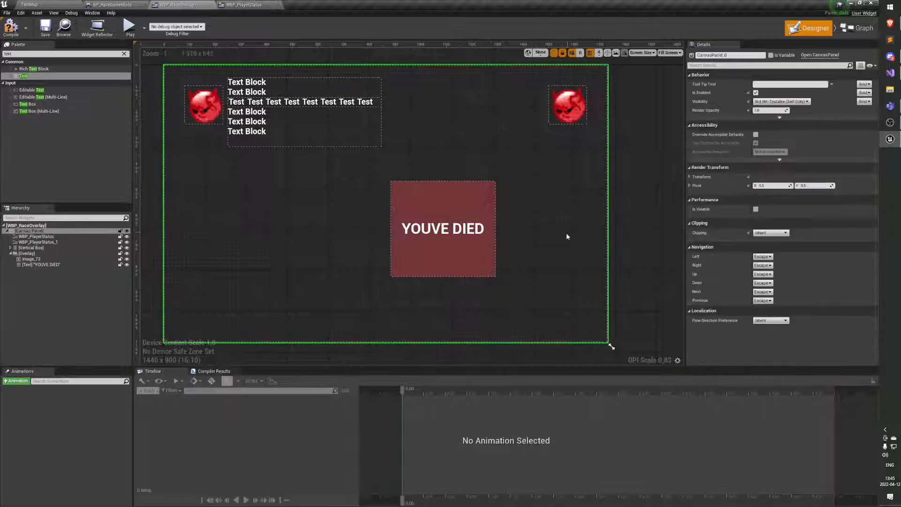
Step: Move the Overlay toward the lower left of the canvas and enlarge it to about 1200 by 590 units
{"action": "left_click", "coordinate": [455, 245]}
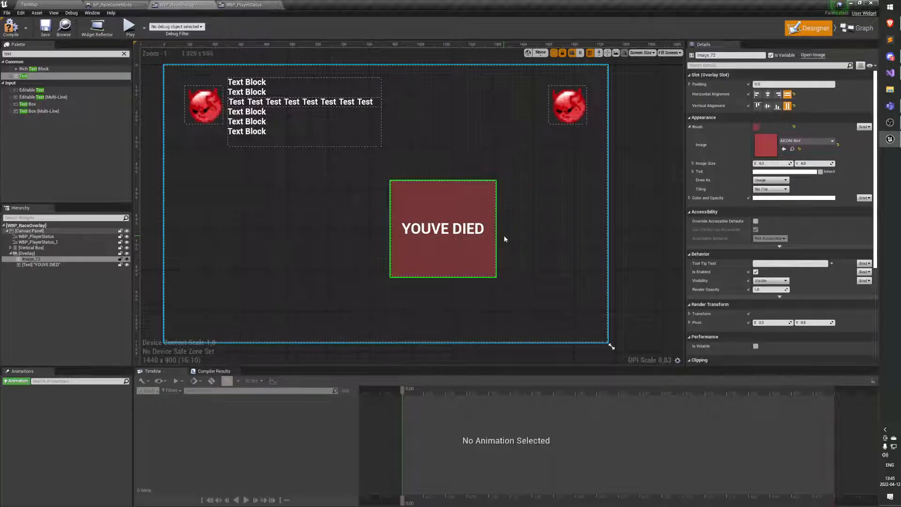
{"action": "left_click", "coordinate": [27, 252]}
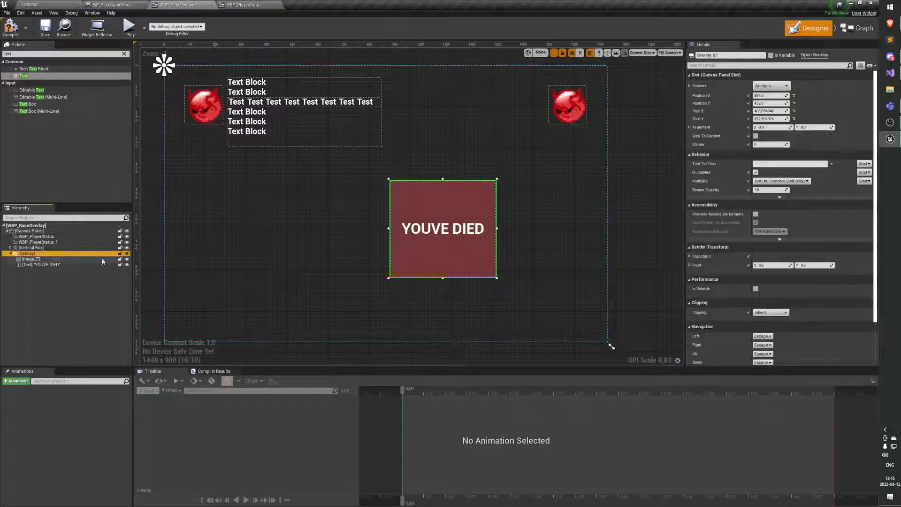
{"action": "left_click_drag", "start_coordinate": [475, 256], "coordinate": [336, 282]}
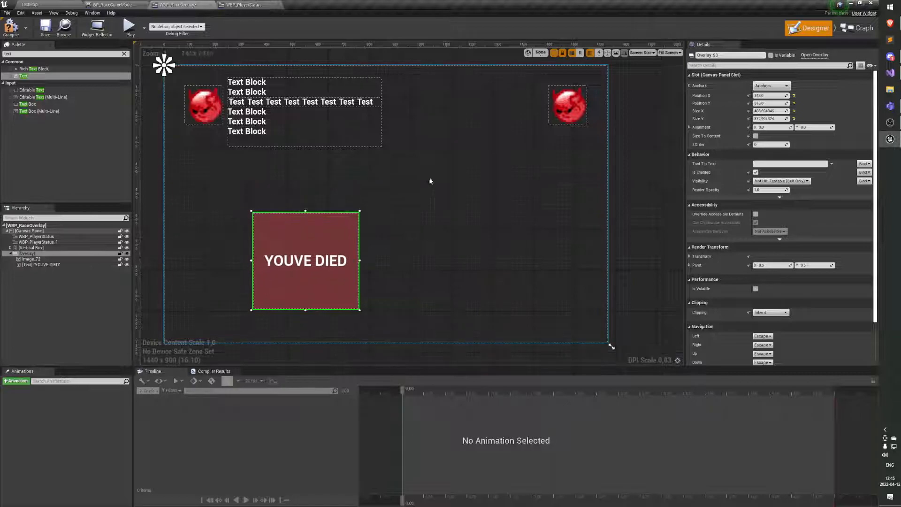
{"action": "left_click_drag", "start_coordinate": [377, 195], "coordinate": [563, 155]}
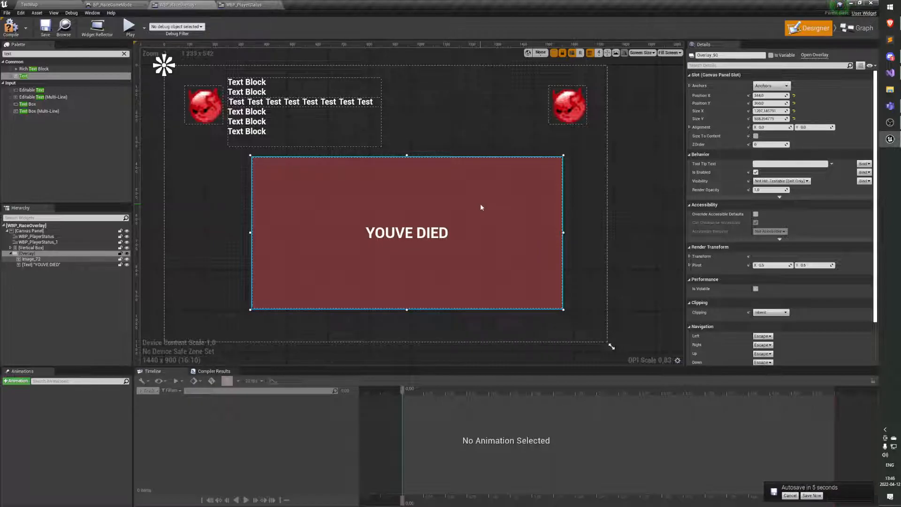
Step: Switch to the WBP_PlayerStatus widget and filter the widget palette for "text"
{"action": "left_click", "coordinate": [244, 5]}
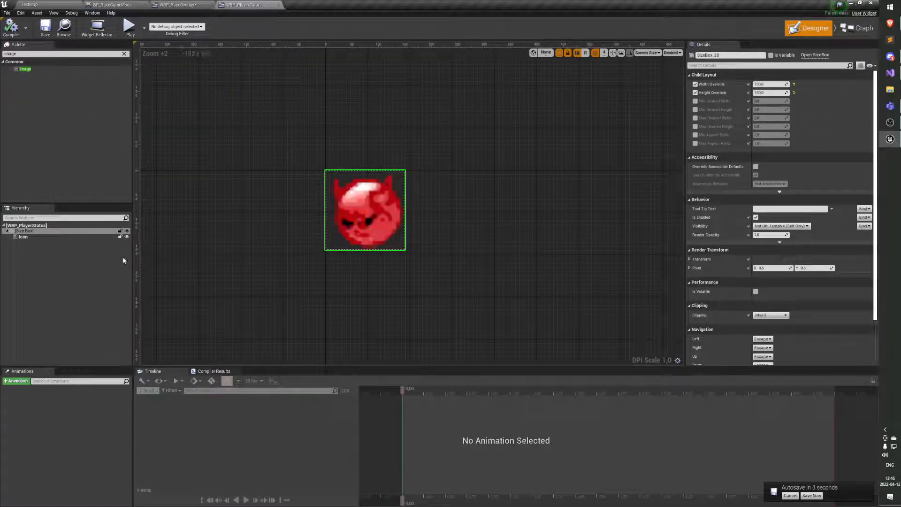
{"action": "left_click", "coordinate": [40, 237]}
{"action": "left_click", "coordinate": [46, 245]}
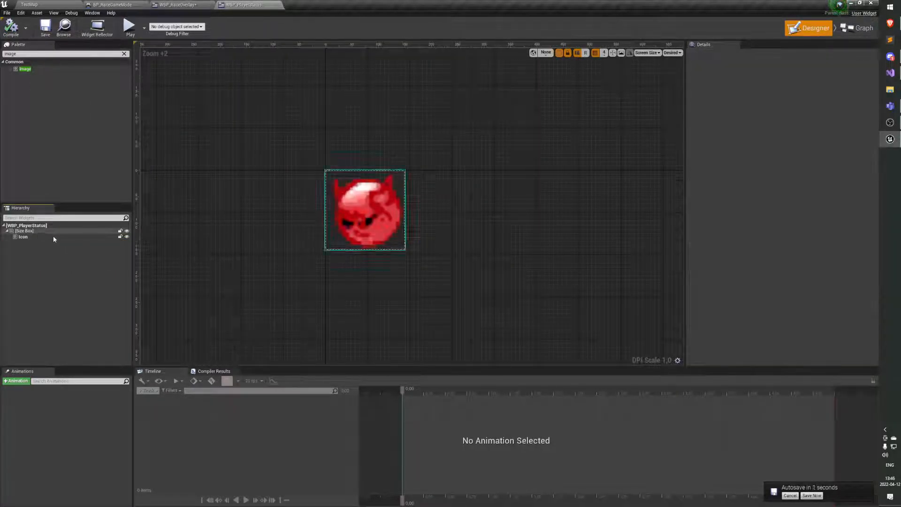
{"action": "left_click", "coordinate": [63, 54]}
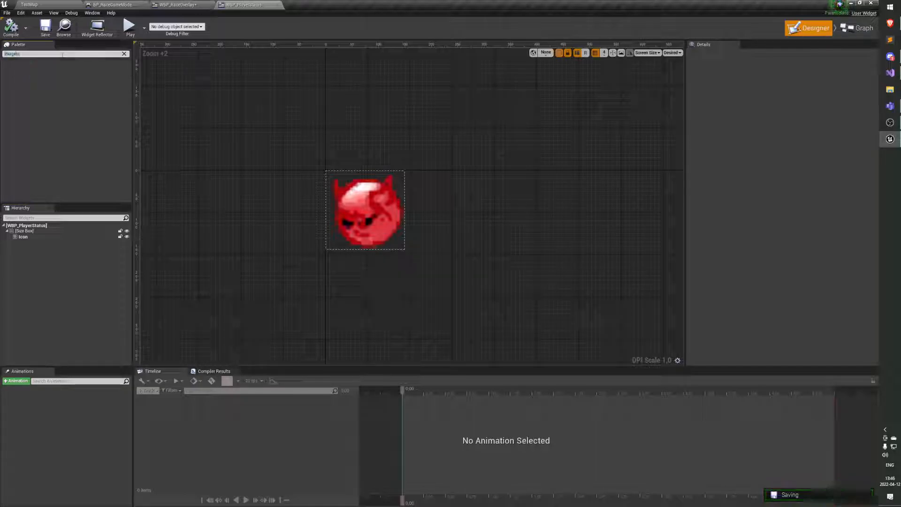
{"action": "type", "text": "text"}
Step: Try to add a Text widget to the Size Box as a second child beside the icon
{"action": "left_click_drag", "start_coordinate": [23, 75], "coordinate": [123, 150]}
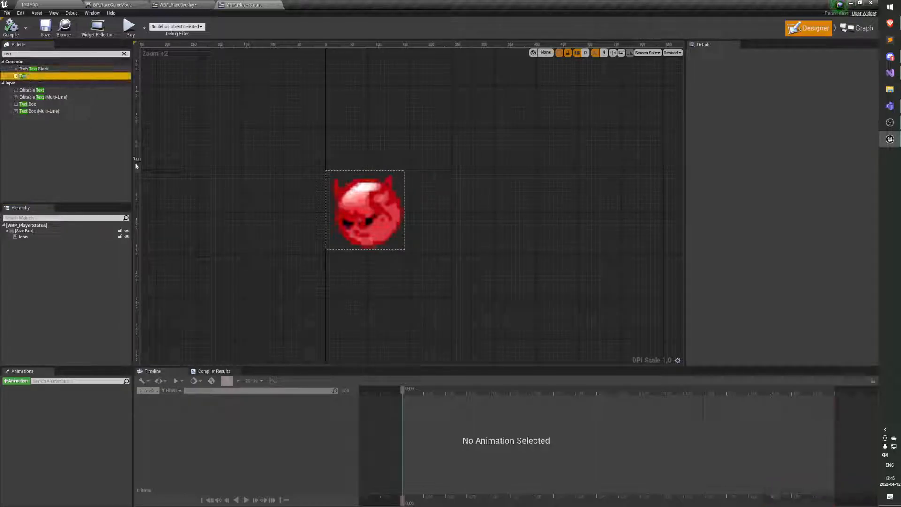
{"action": "left_click_drag", "start_coordinate": [16, 233], "coordinate": [24, 234]}
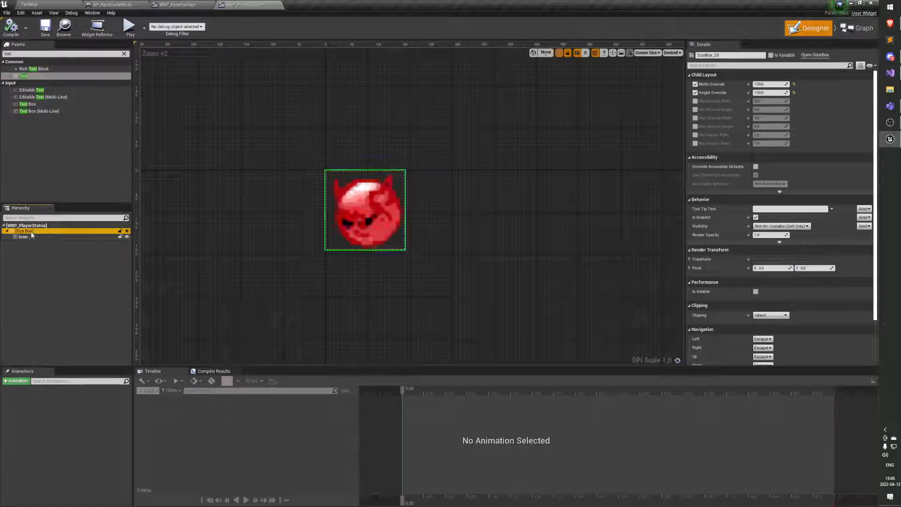
{"action": "left_click_drag", "start_coordinate": [23, 76], "coordinate": [58, 240]}
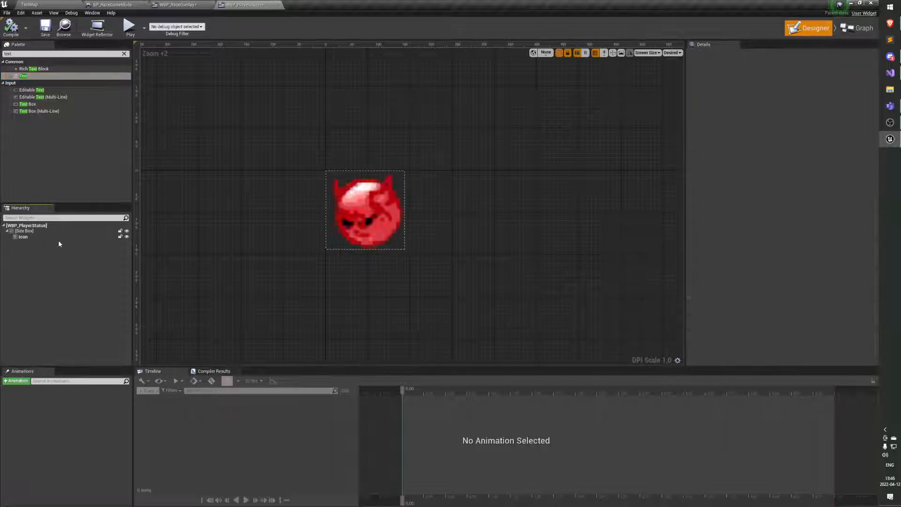
{"action": "left_click", "coordinate": [58, 237]}
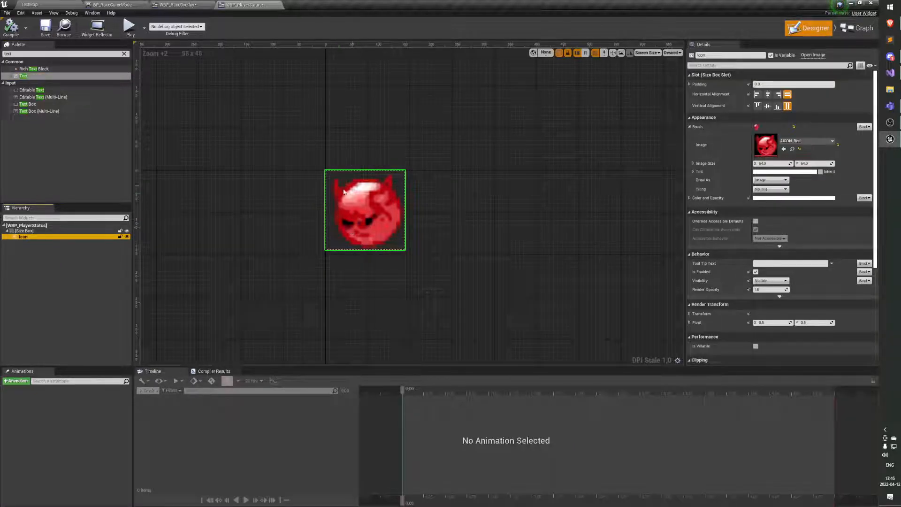
{"action": "left_click", "coordinate": [42, 231]}
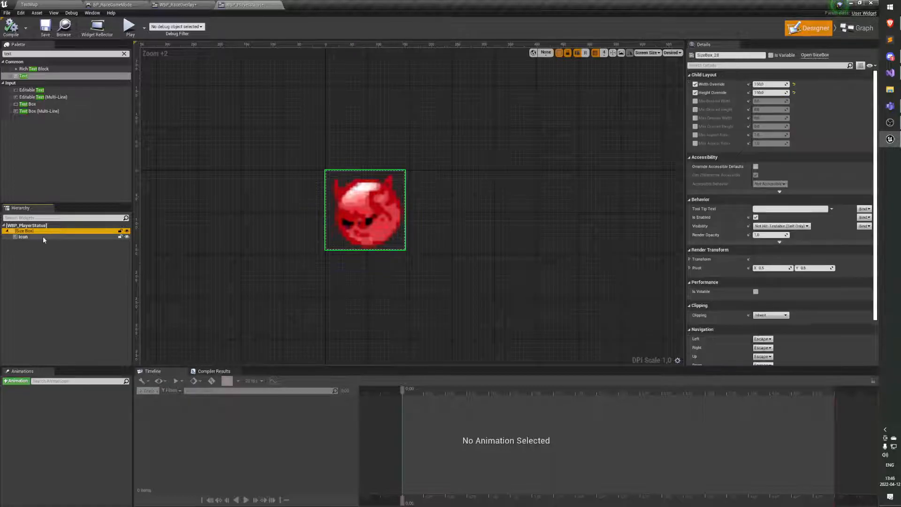
Step: Wrap the icon in an Overlay and make the icon fill it horizontally and vertically
{"action": "right_click", "coordinate": [41, 237]}
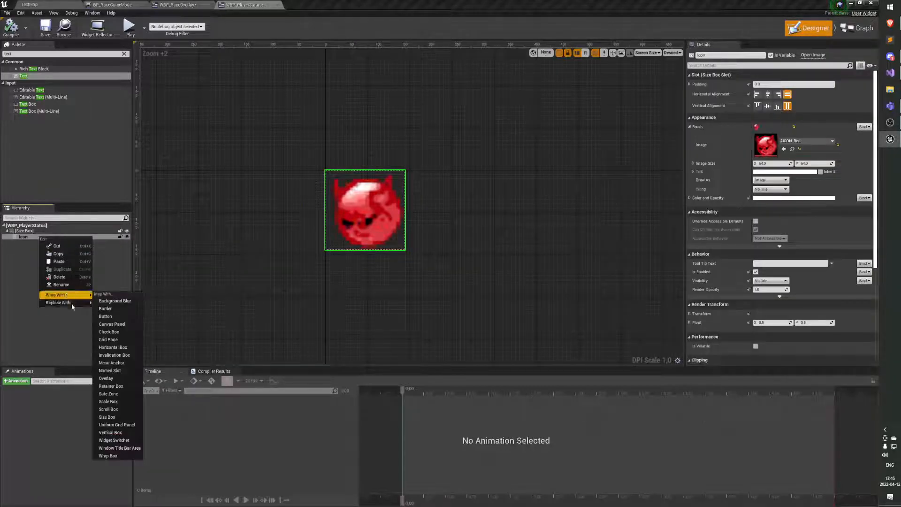
{"action": "left_click", "coordinate": [106, 379]}
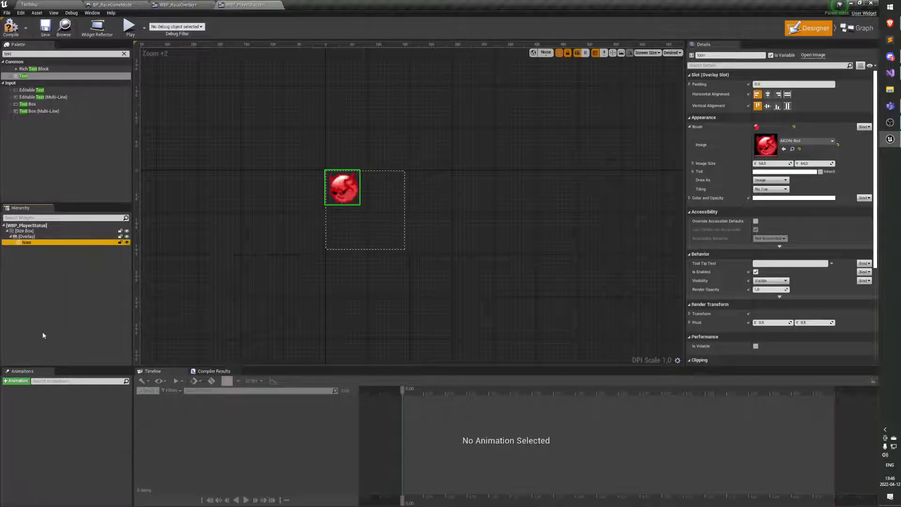
{"action": "left_click", "coordinate": [52, 242]}
{"action": "left_click", "coordinate": [787, 95]}
{"action": "left_click", "coordinate": [787, 106]}
{"action": "left_click", "coordinate": [105, 257]}
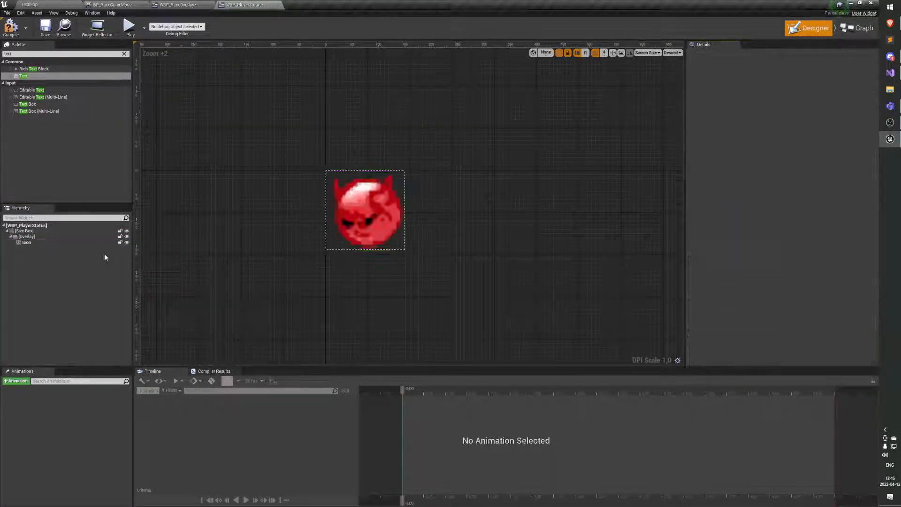
Step: Add a Text widget to the Overlay after the icon and center it horizontally and vertically
{"action": "left_click", "coordinate": [27, 236]}
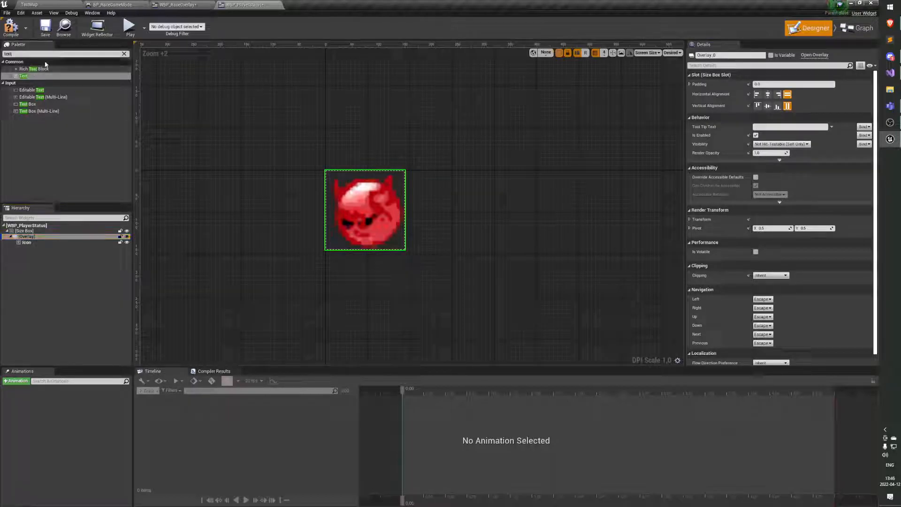
{"action": "left_click_drag", "start_coordinate": [42, 75], "coordinate": [41, 253]}
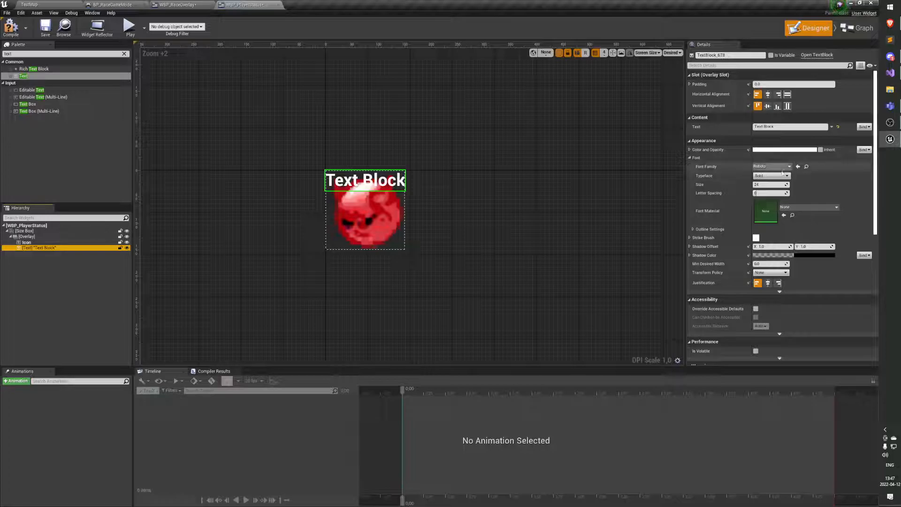
{"action": "left_click", "coordinate": [767, 93]}
{"action": "left_click", "coordinate": [767, 106]}
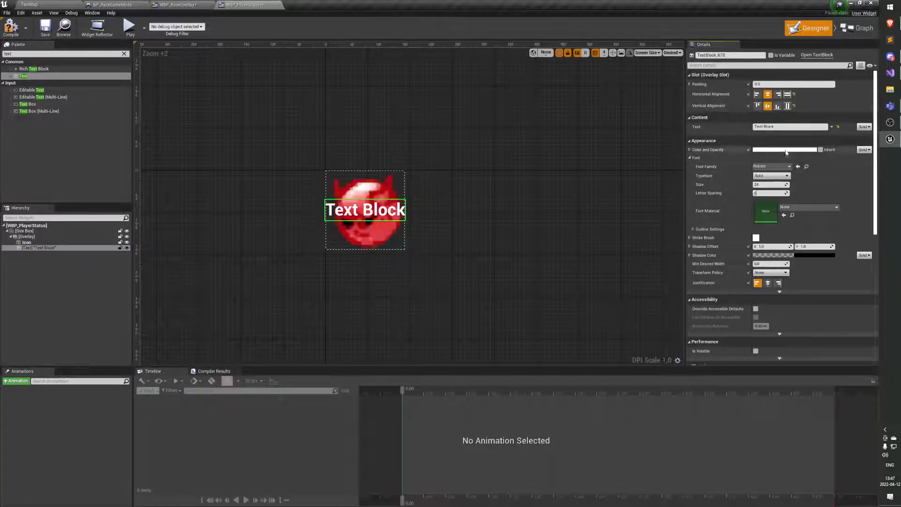
Step: Change the new text block's content to "Player 0"
{"action": "left_click", "coordinate": [787, 126]}
{"action": "type", "text": "Player 0"}
{"action": "key", "text": "Return"}
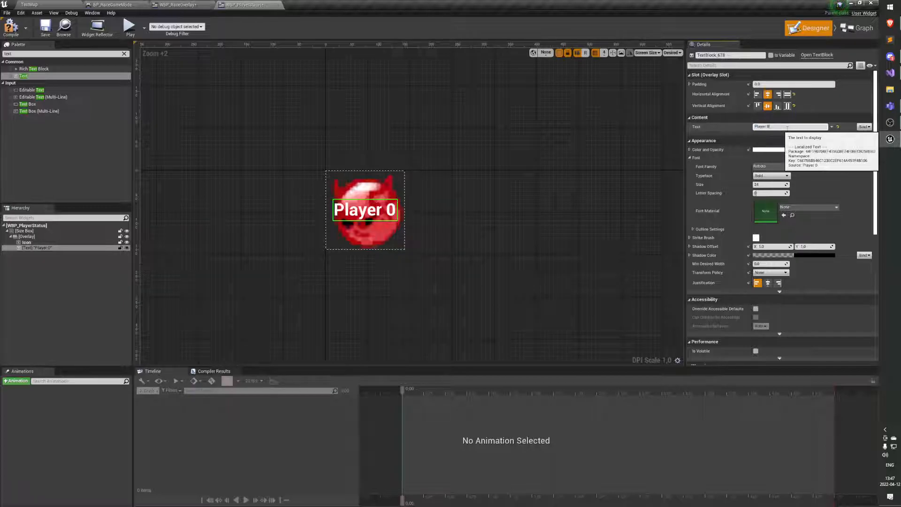
Step: Examine how the Size Box, the Overlay, the icon and the text are nested in the WBP_PlayerStatus hierarchy
{"action": "left_click", "coordinate": [38, 232]}
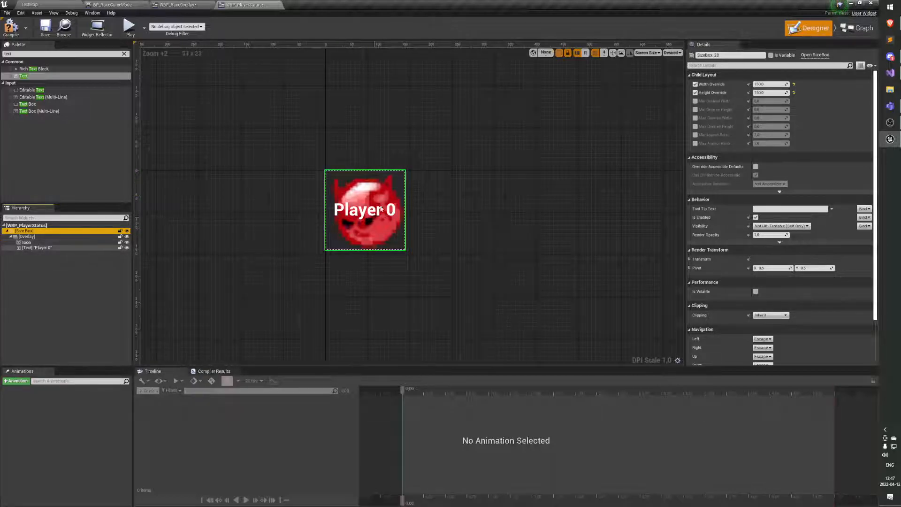
{"action": "left_click", "coordinate": [375, 212]}
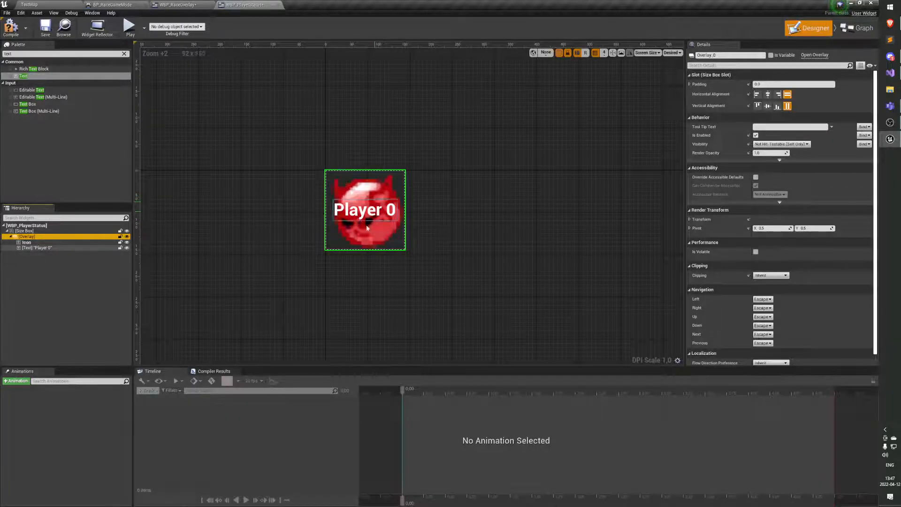
{"action": "left_click", "coordinate": [41, 243]}
{"action": "left_click", "coordinate": [41, 248], "text": "shift"}
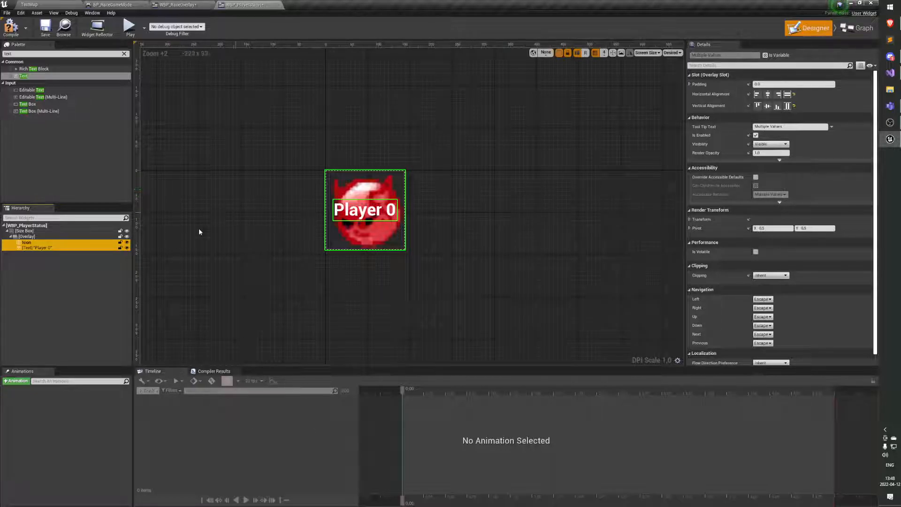
{"action": "left_click", "coordinate": [24, 230]}
{"action": "left_click", "coordinate": [27, 235]}
{"action": "left_click", "coordinate": [51, 242]}
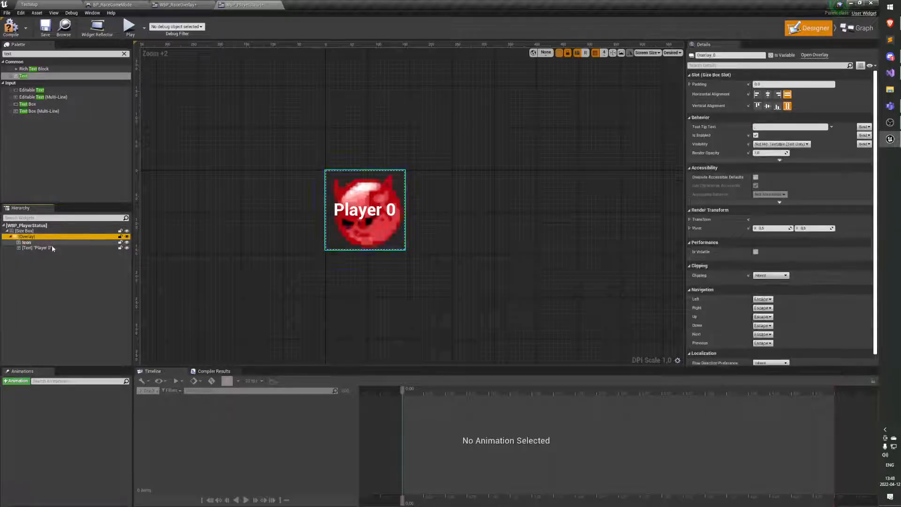
{"action": "right_click_drag", "start_coordinate": [455, 250], "coordinate": [479, 292]}
{"action": "left_click", "coordinate": [24, 230]}
{"action": "left_click", "coordinate": [40, 247], "text": "shift"}
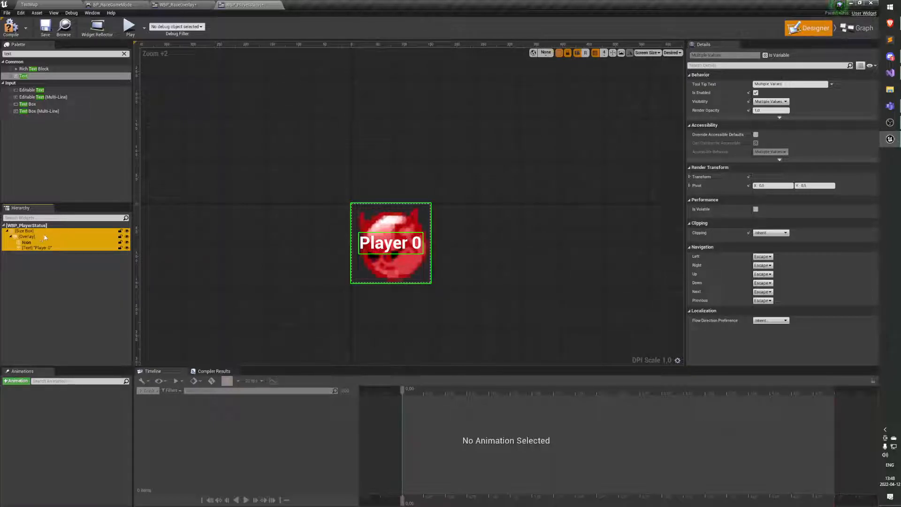
{"action": "left_click", "coordinate": [40, 236]}
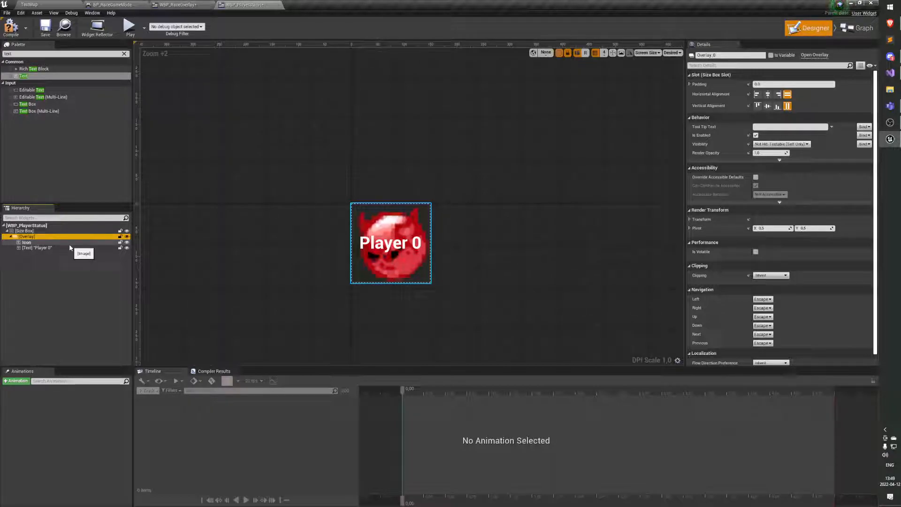
Step: Compile and save WBP_PlayerStatus, and return to WBP_RaceOverlay and save it too
{"action": "left_click", "coordinate": [12, 28]}
{"action": "left_click", "coordinate": [45, 28]}
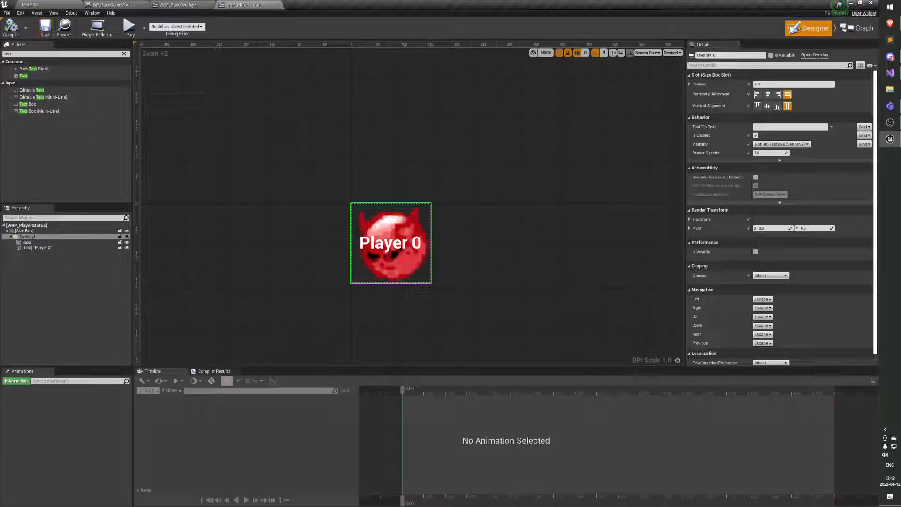
{"action": "left_click", "coordinate": [194, 7]}
{"action": "left_click", "coordinate": [45, 28]}
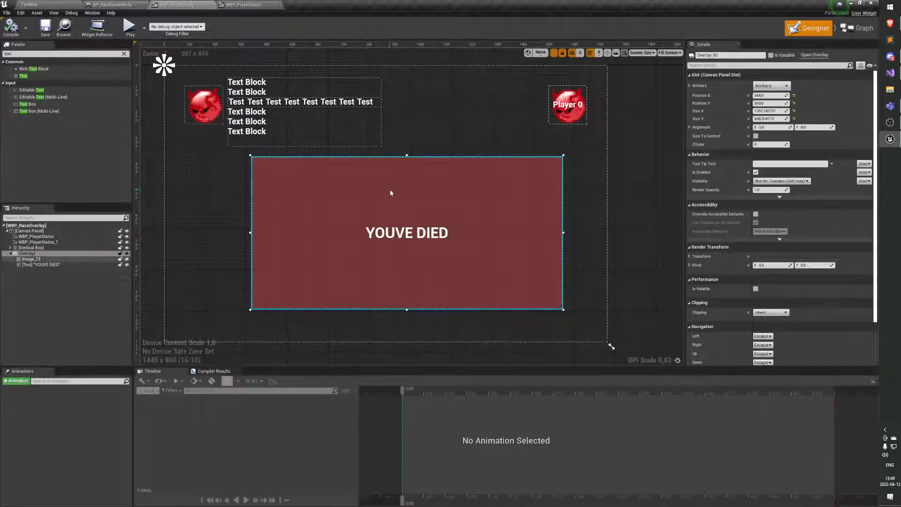
Step: Move the YOUVE DIED overlay down and shrink it to about 465 × 201 in the lower middle of the canvas
{"action": "left_click_drag", "start_coordinate": [413, 198], "coordinate": [425, 211]}
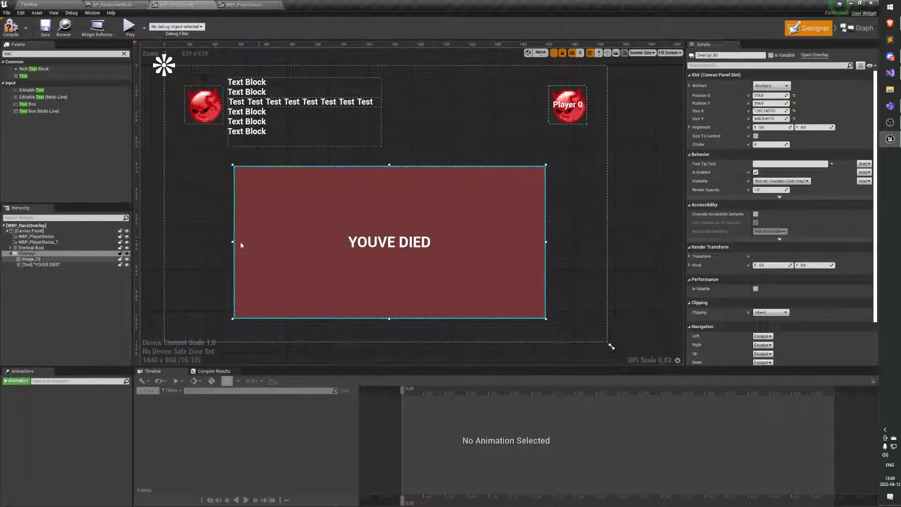
{"action": "left_click", "coordinate": [63, 254]}
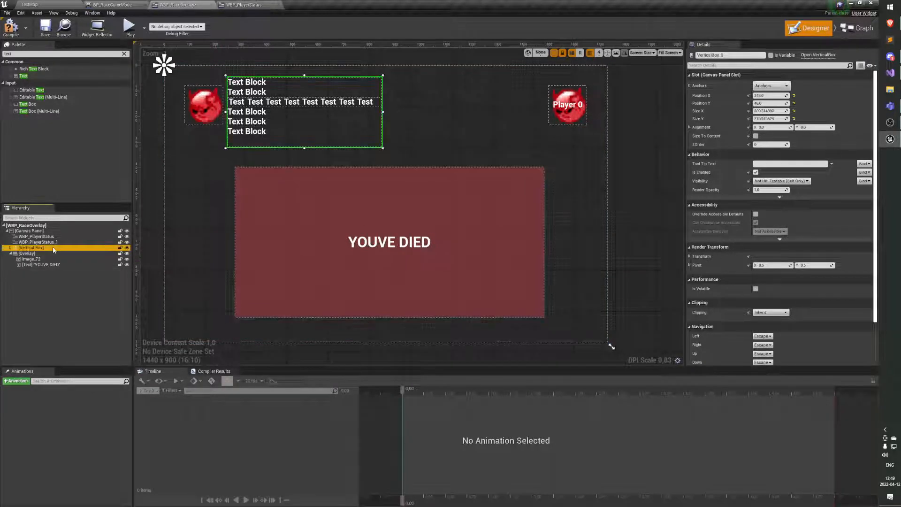
{"action": "left_click", "coordinate": [223, 258]}
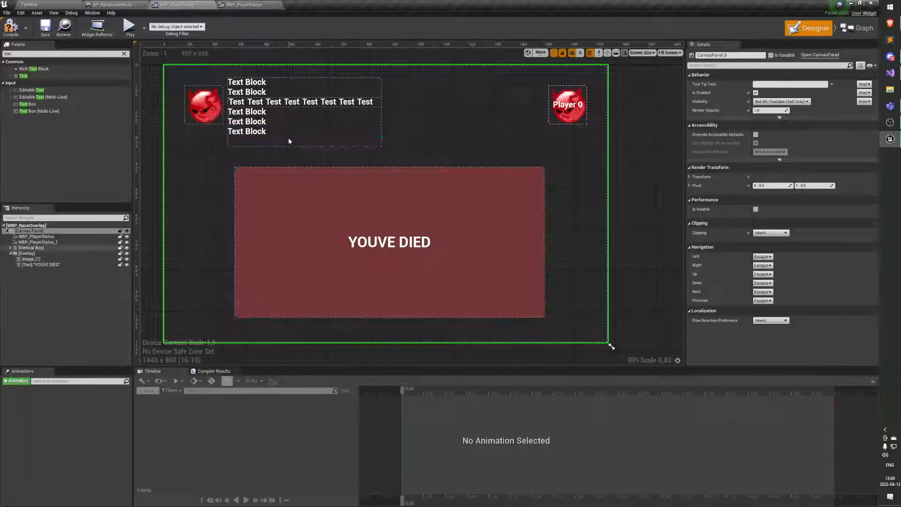
{"action": "left_click", "coordinate": [60, 248]}
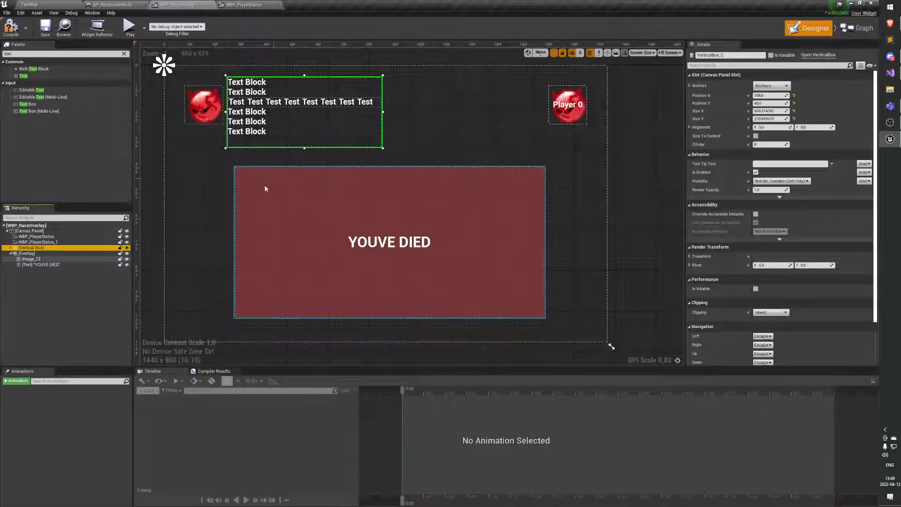
{"action": "left_click", "coordinate": [71, 254]}
{"action": "left_click_drag", "start_coordinate": [408, 218], "coordinate": [359, 214]}
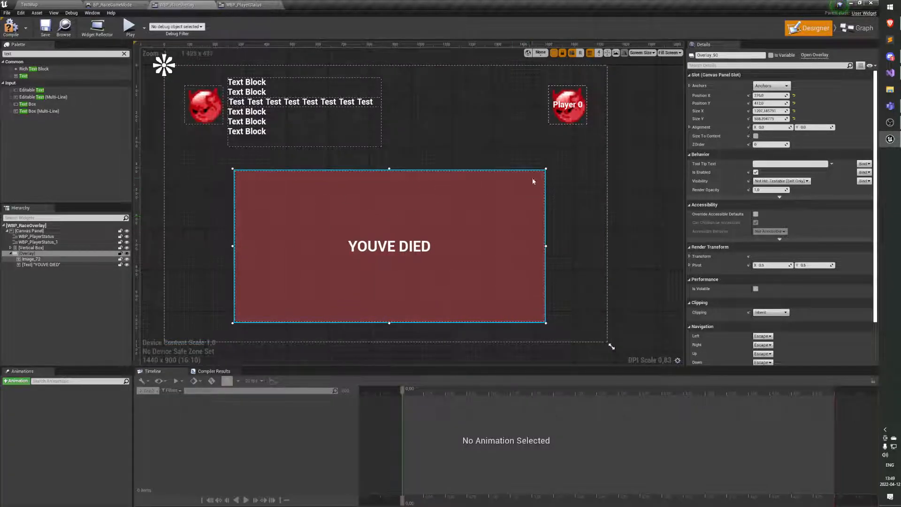
{"action": "left_click_drag", "start_coordinate": [545, 169], "coordinate": [429, 270]}
Step: Delete the vertical box of text blocks and nudge the YOUVE DIED overlay down to about X 652, Y 804
{"action": "left_click", "coordinate": [51, 248]}
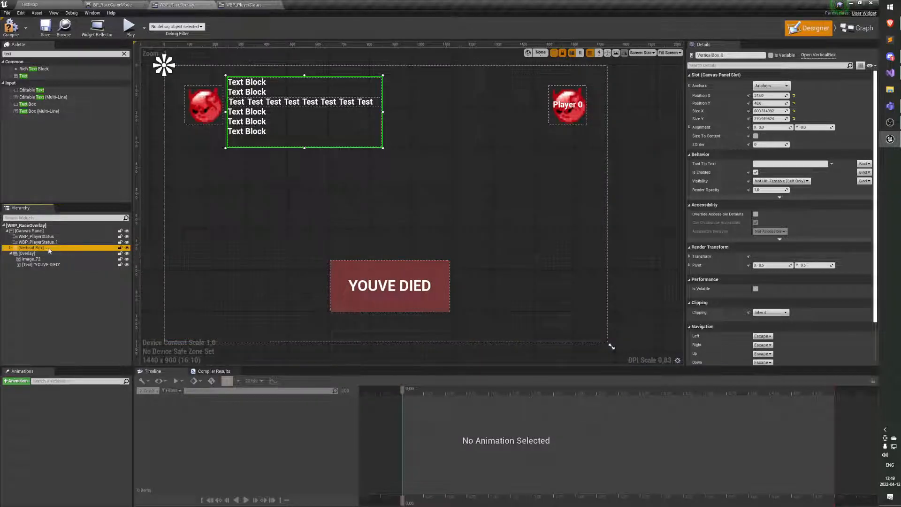
{"action": "key", "text": "Delete"}
{"action": "mouse_move", "coordinate": [429, 270]}
{"action": "left_mouse_down"}
{"action": "mouse_move", "coordinate": [432, 359]}
{"action": "mouse_move", "coordinate": [423, 274]}
{"action": "mouse_move", "coordinate": [430, 280]}
{"action": "left_mouse_up"}
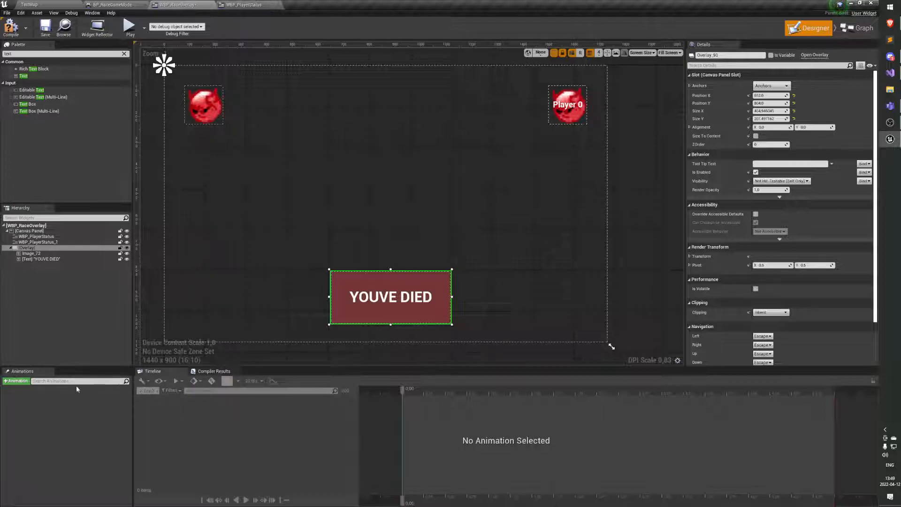
Step: Create a widget animation named DiedEnterAnim and select it so its timeline opens
{"action": "left_click", "coordinate": [16, 381]}
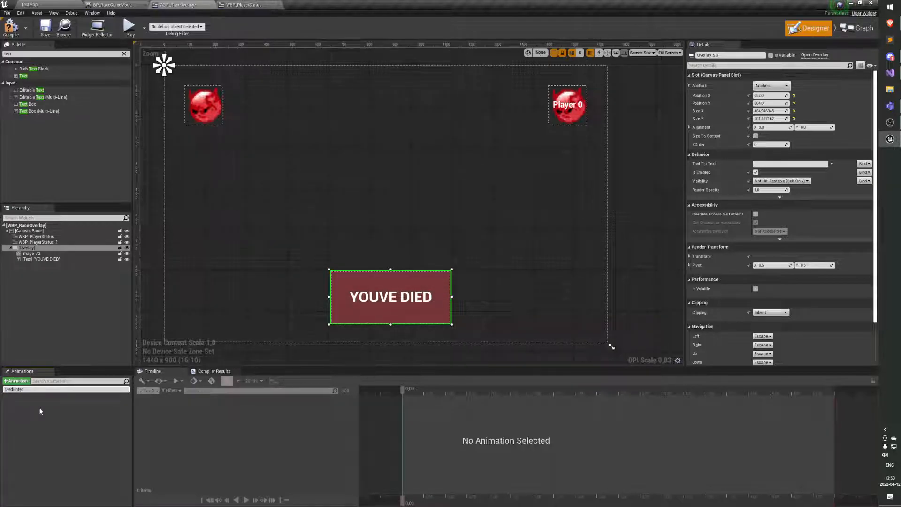
{"action": "key", "text": "Return"}
{"action": "left_click", "coordinate": [60, 389]}
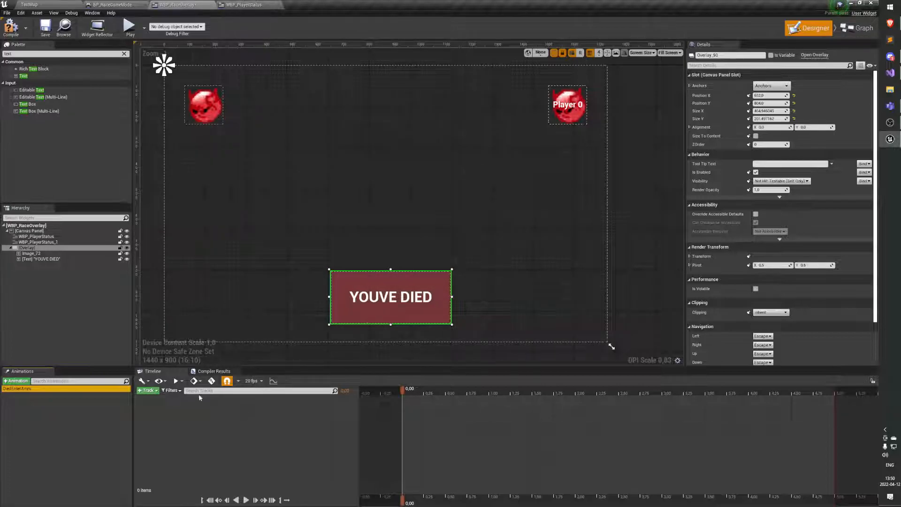
{"action": "left_click", "coordinate": [40, 388]}
{"action": "left_click", "coordinate": [187, 411]}
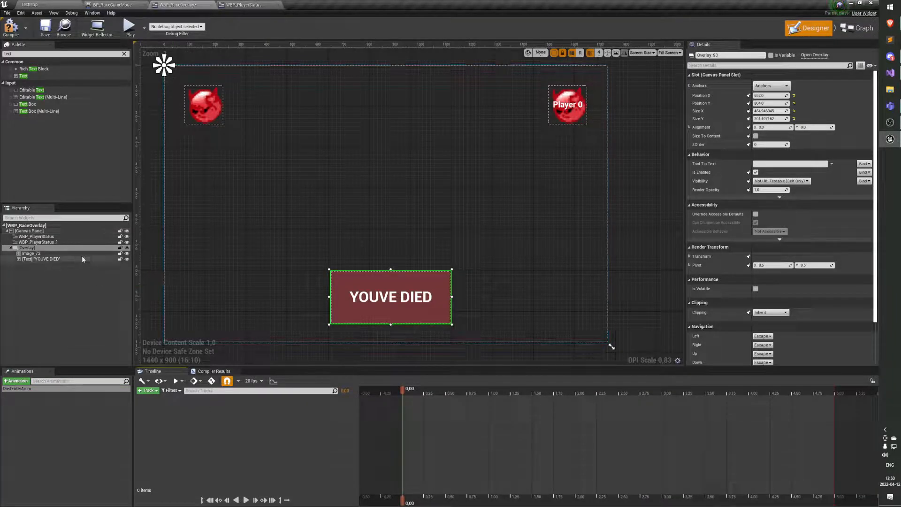
Step: Add a track for the YOUVE DIED overlay to the animation, deleting it and adding it again
{"action": "left_click", "coordinate": [56, 248]}
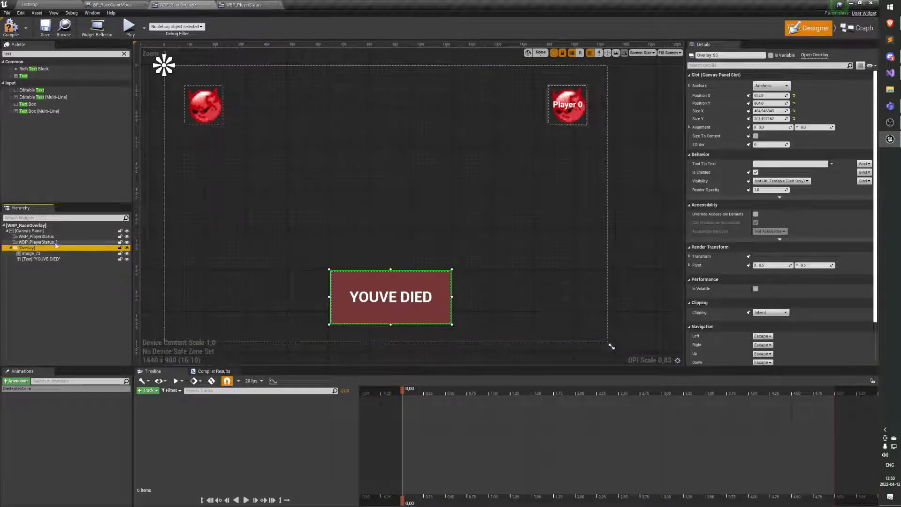
{"action": "left_click", "coordinate": [148, 391]}
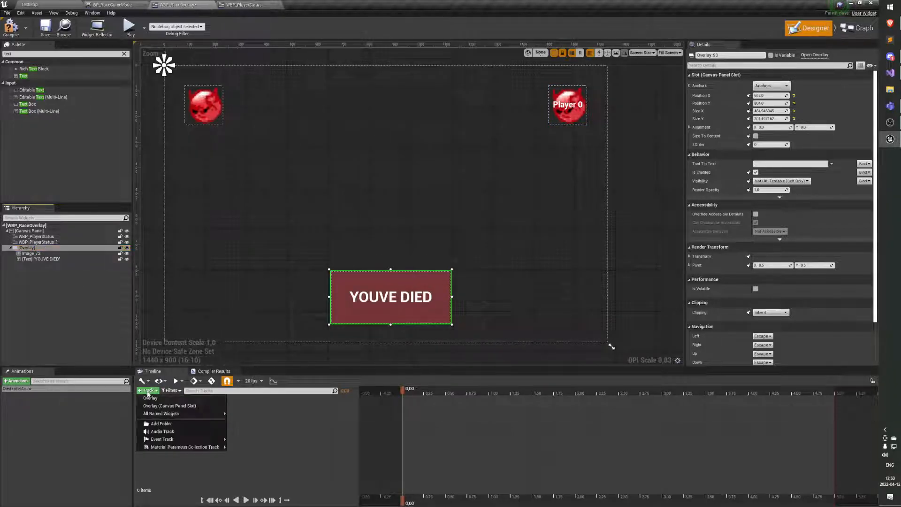
{"action": "left_click", "coordinate": [173, 398]}
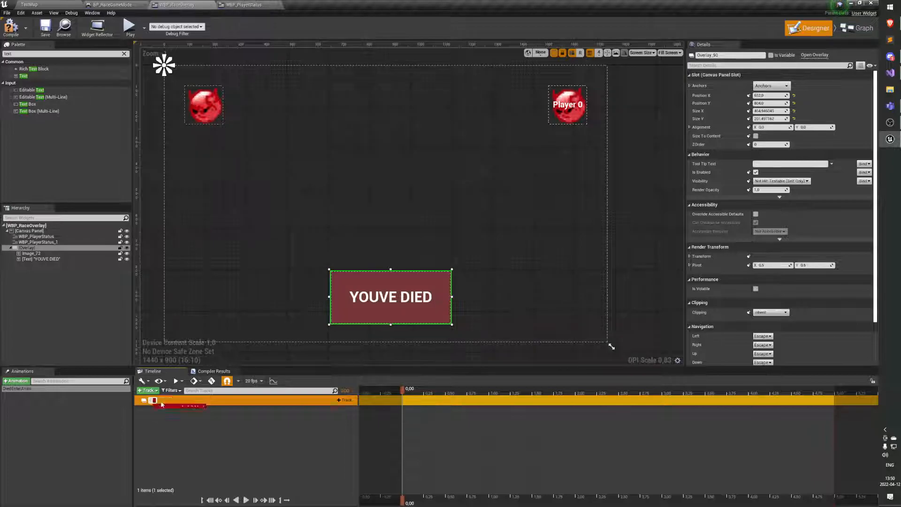
{"action": "key", "text": "Delete"}
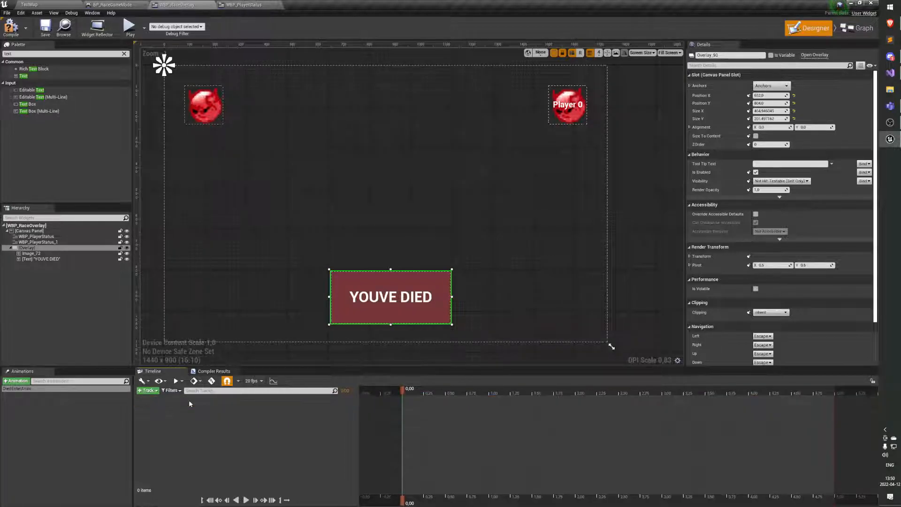
{"action": "left_click", "coordinate": [148, 390]}
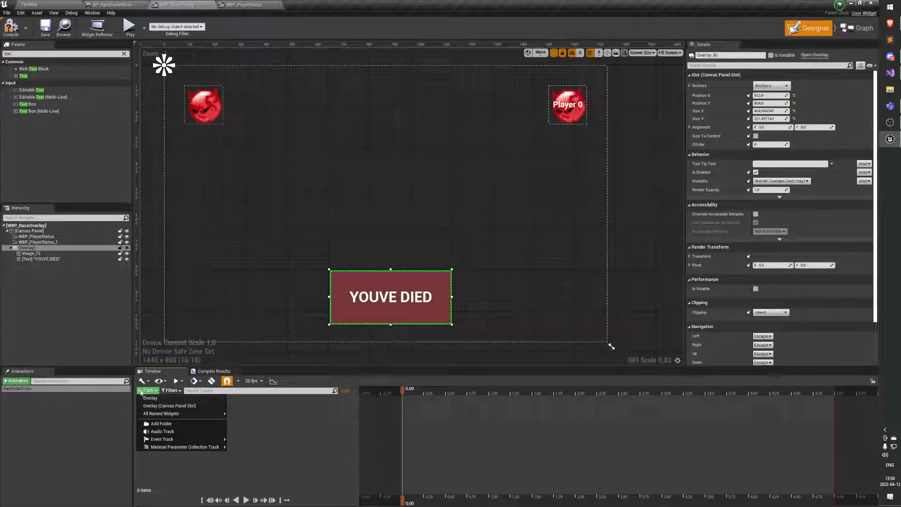
{"action": "left_click", "coordinate": [178, 401]}
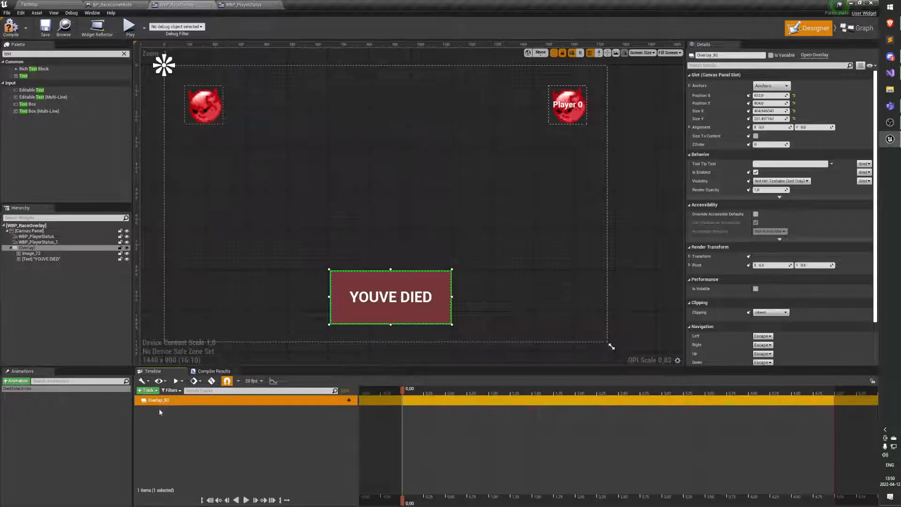
{"action": "left_click", "coordinate": [47, 236]}
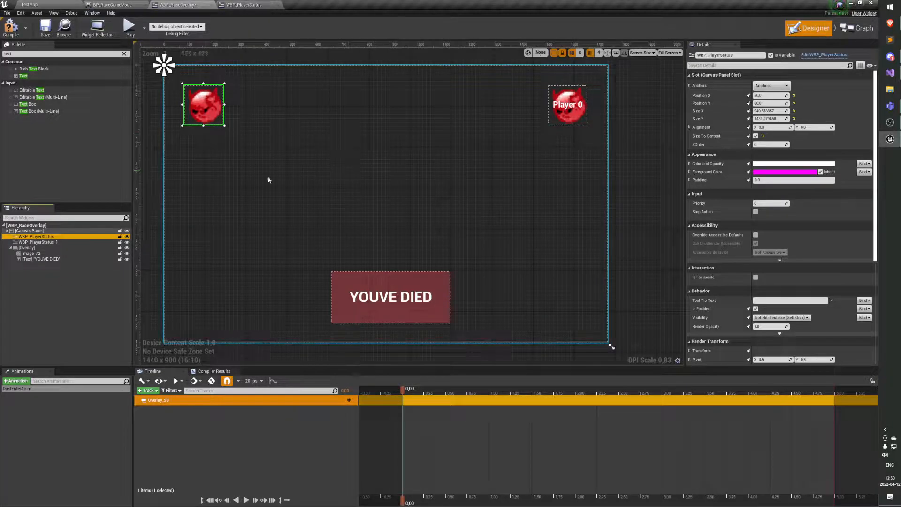
{"action": "left_click", "coordinate": [148, 390]}
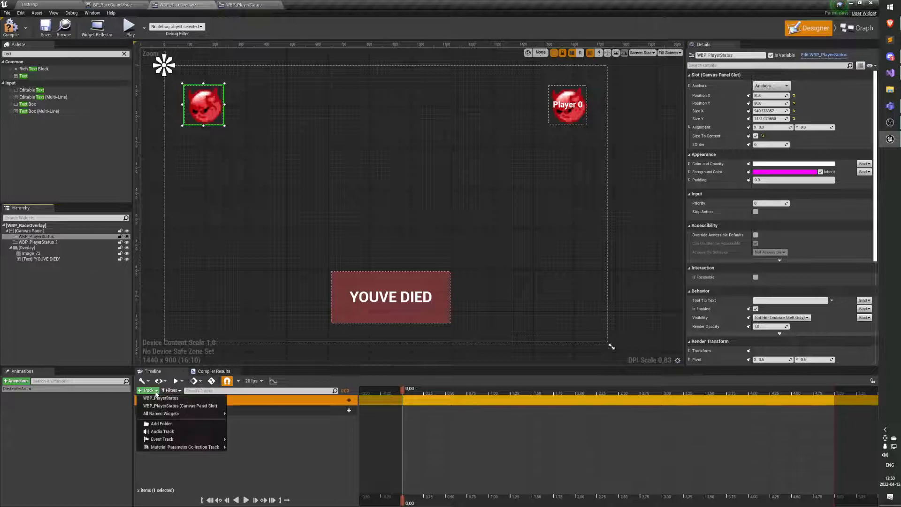
{"action": "left_click", "coordinate": [164, 401]}
{"action": "left_click", "coordinate": [100, 400]}
{"action": "left_click", "coordinate": [18, 388]}
{"action": "left_click", "coordinate": [159, 400]}
{"action": "left_click", "coordinate": [199, 411]}
{"action": "key", "text": "Delete"}
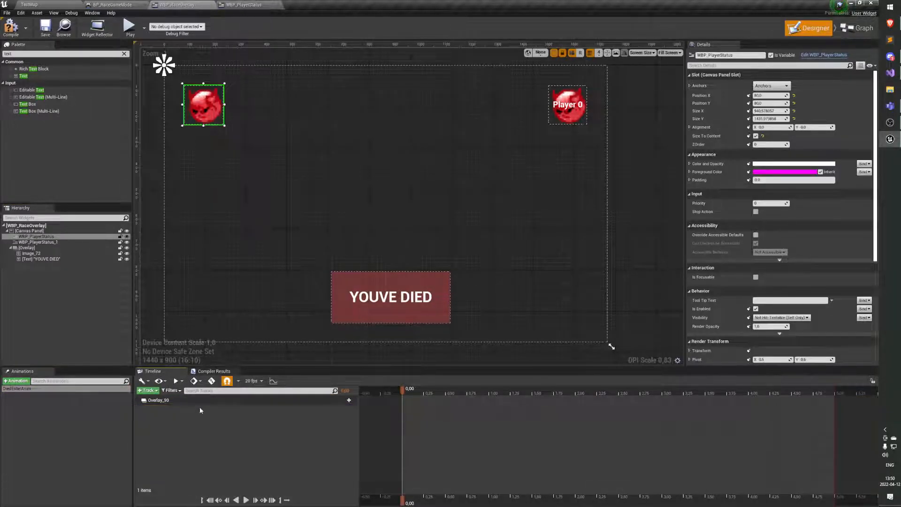
Step: Select the YOUVE DIED overlay and its track, and examine which of its properties offer animation keyframes
{"action": "left_click", "coordinate": [47, 247]}
{"action": "left_click", "coordinate": [47, 248]}
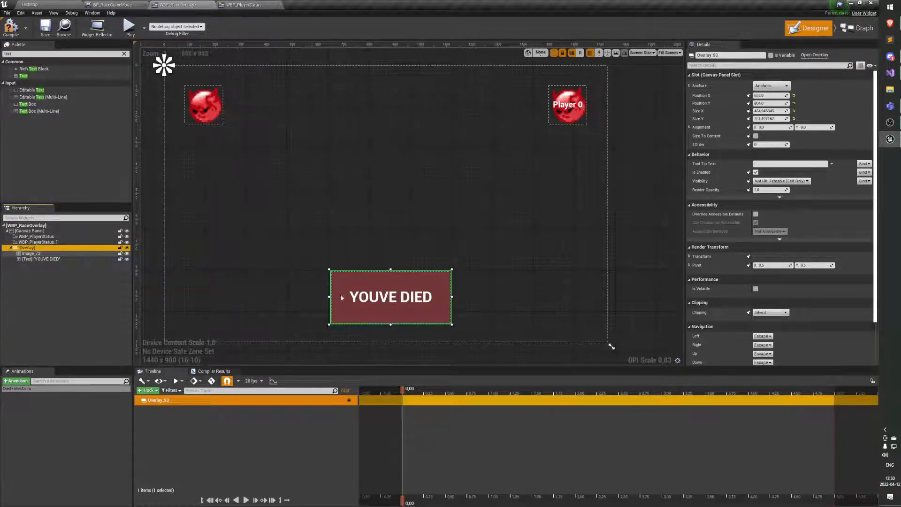
{"action": "left_click", "coordinate": [183, 401]}
{"action": "left_click", "coordinate": [183, 401]}
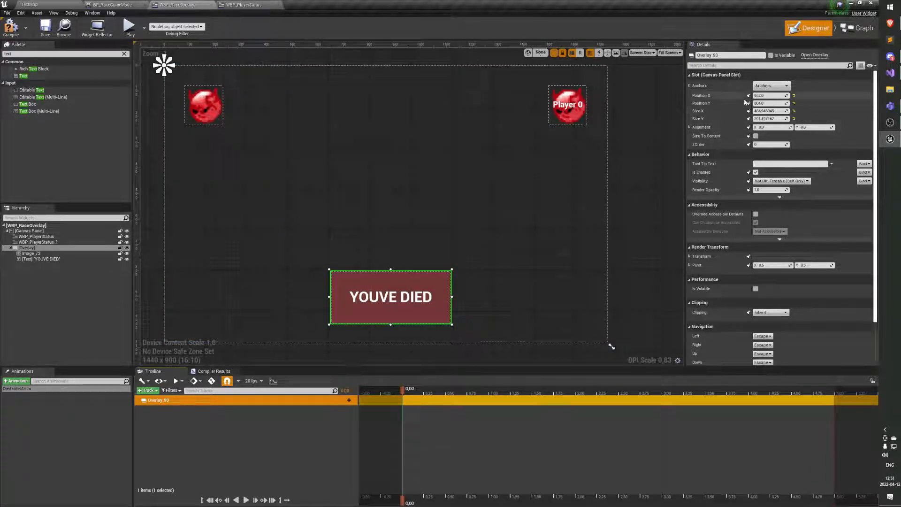
{"action": "scroll", "coordinate": [755, 257], "scroll_direction": "down", "scroll_amount": 2}
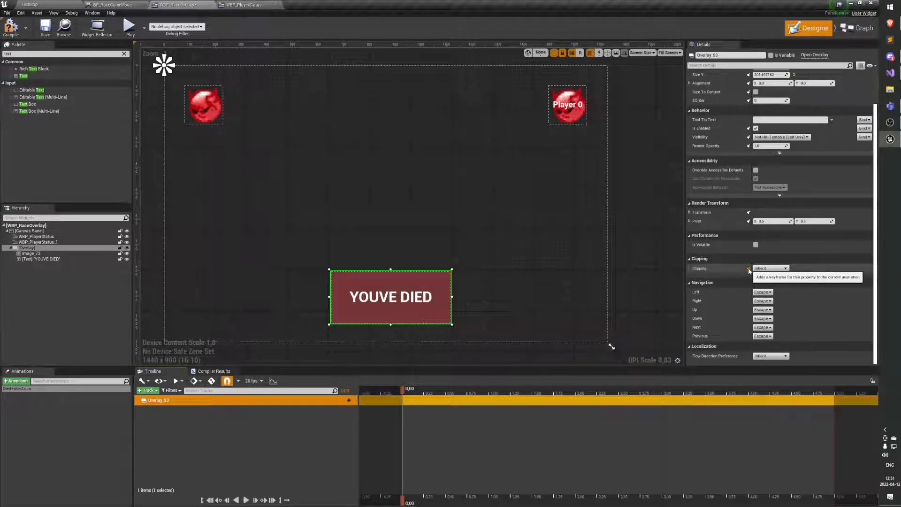
{"action": "scroll", "coordinate": [746, 178], "scroll_direction": "up", "scroll_amount": 3}
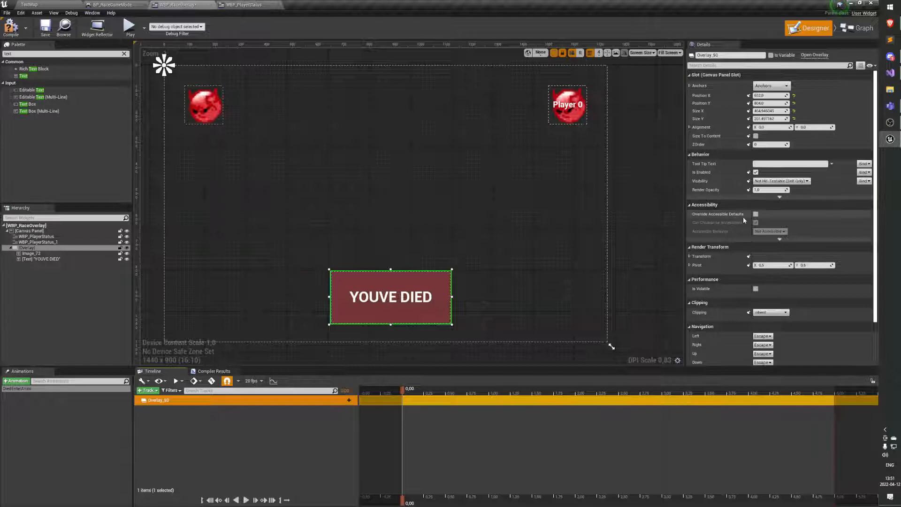
{"action": "scroll", "coordinate": [751, 244], "scroll_direction": "down", "scroll_amount": 3}
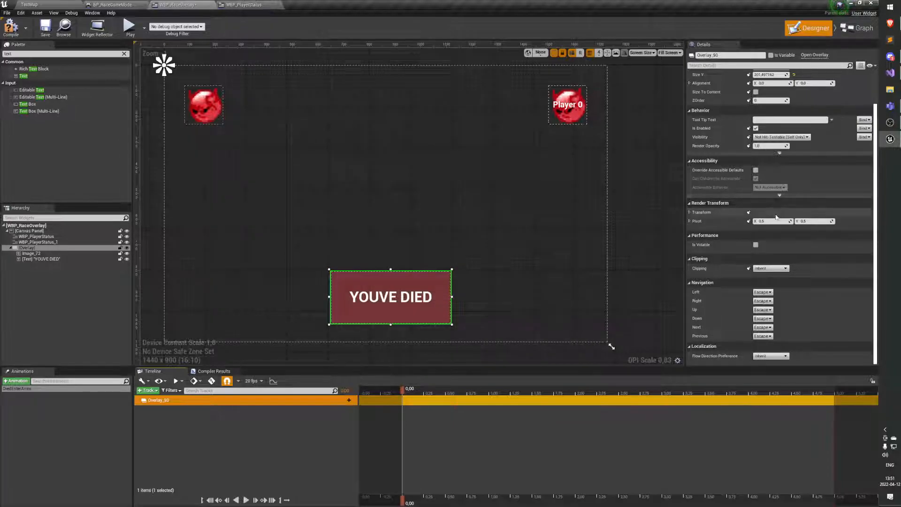
Step: Set the overlay's render transform to translation X about -367 and angle about 33, with shear X at 0
{"action": "left_click", "coordinate": [690, 212]}
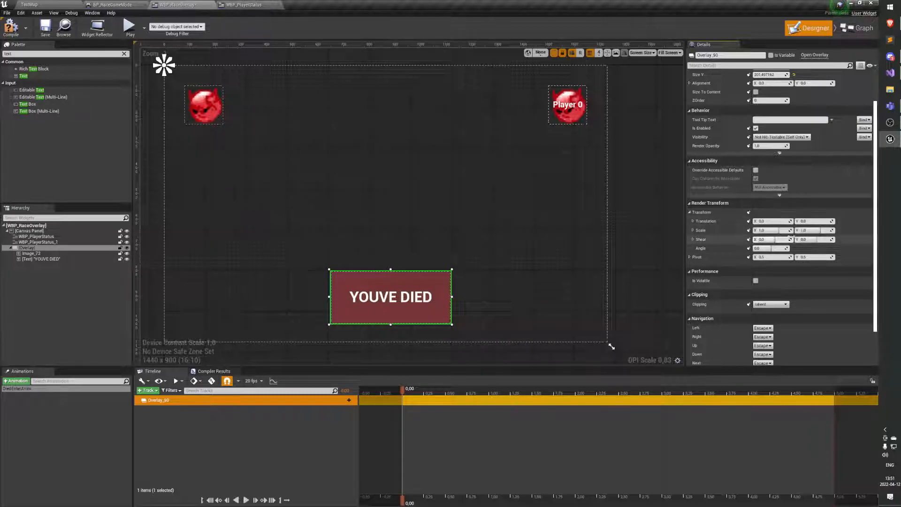
{"action": "scroll", "coordinate": [781, 237], "scroll_direction": "down", "scroll_amount": 1}
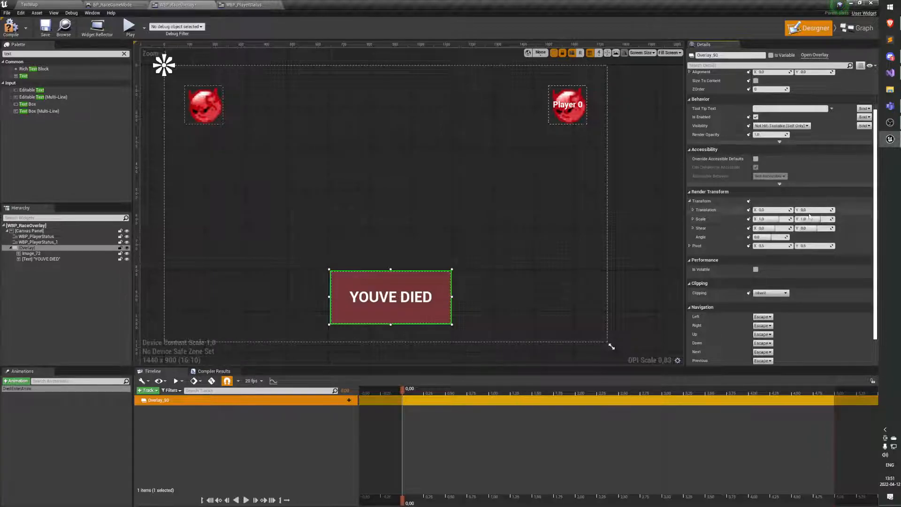
{"action": "left_click_drag", "start_coordinate": [777, 209], "coordinate": [716, 210]}
{"action": "mouse_move", "coordinate": [770, 237]}
{"action": "left_mouse_down"}
{"action": "mouse_move", "coordinate": [786, 237]}
{"action": "mouse_move", "coordinate": [746, 228]}
{"action": "mouse_move", "coordinate": [781, 228]}
{"action": "mouse_move", "coordinate": [757, 228]}
{"action": "mouse_move", "coordinate": [767, 228]}
{"action": "left_mouse_up"}
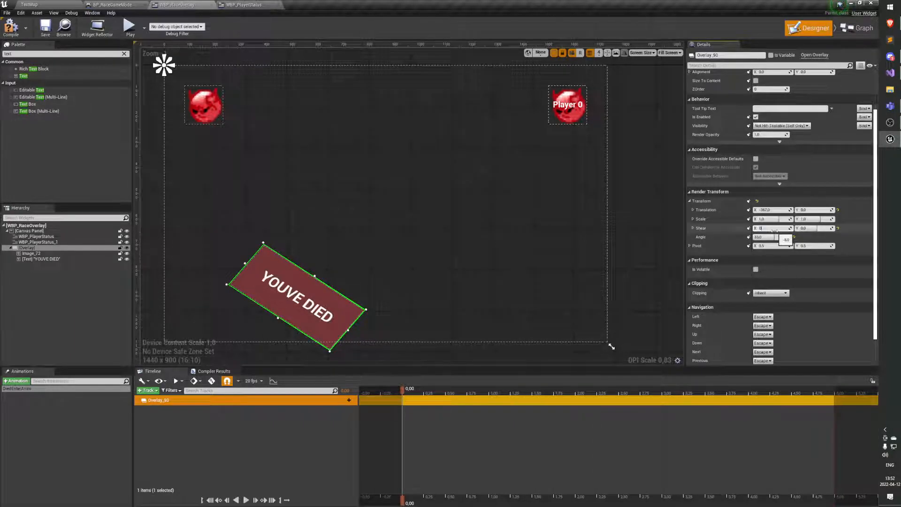
{"action": "key", "text": "Return"}
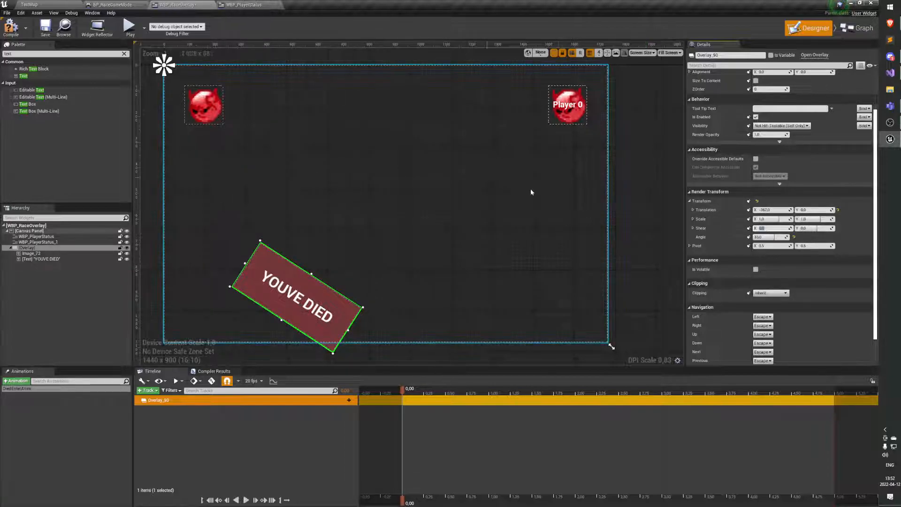
{"action": "left_click", "coordinate": [594, 238]}
{"action": "left_click", "coordinate": [328, 302]}
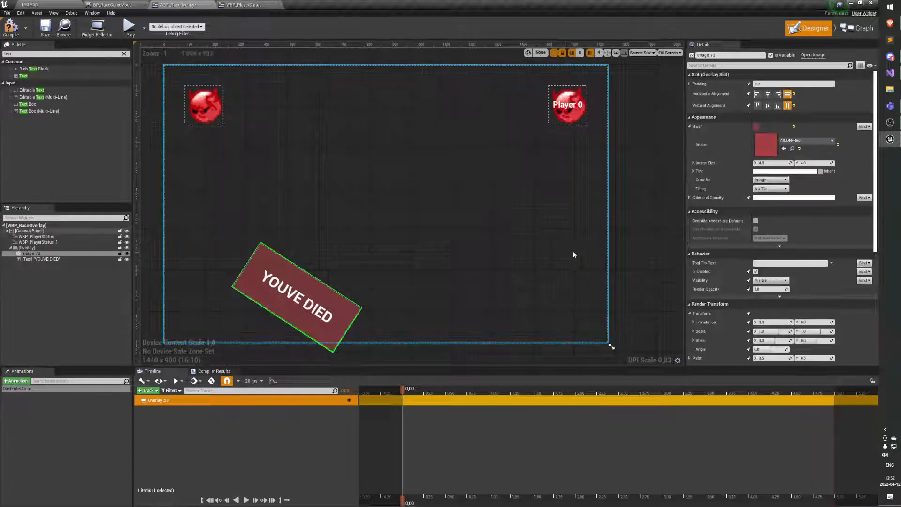
{"action": "scroll", "coordinate": [307, 211], "scroll_direction": "up", "scroll_amount": 2}
{"action": "scroll", "coordinate": [680, 157], "scroll_direction": "down", "scroll_amount": 4}
{"action": "scroll", "coordinate": [561, 212], "scroll_direction": "up", "scroll_amount": 2}
{"action": "right_click_drag", "start_coordinate": [602, 218], "coordinate": [549, 217]}
{"action": "scroll", "coordinate": [497, 245], "scroll_direction": "down", "scroll_amount": 1}
{"action": "scroll", "coordinate": [762, 255], "scroll_direction": "down", "scroll_amount": 4}
{"action": "scroll", "coordinate": [759, 256], "scroll_direction": "down", "scroll_amount": 2}
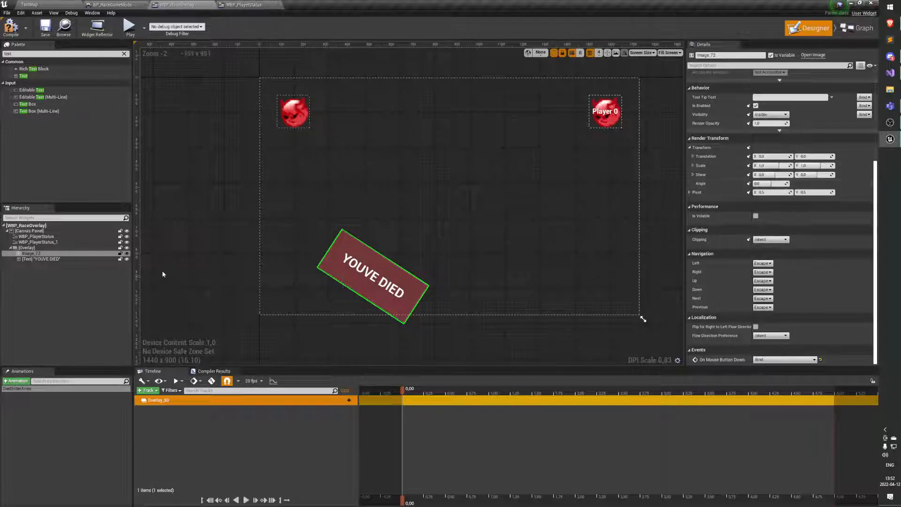
Step: Set the YOUVE DIED overlay's canvas slot Position X and Position Y to 0
{"action": "left_click", "coordinate": [43, 248]}
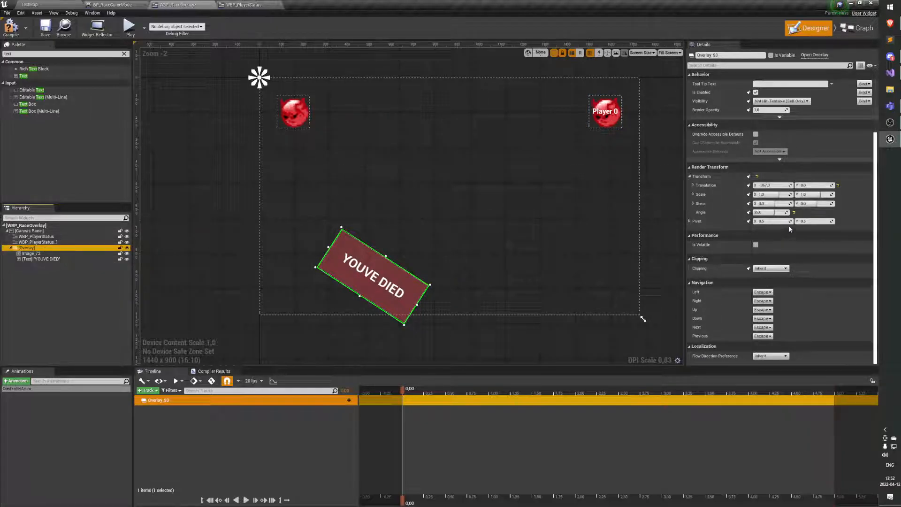
{"action": "scroll", "coordinate": [735, 203], "scroll_direction": "up", "scroll_amount": 4}
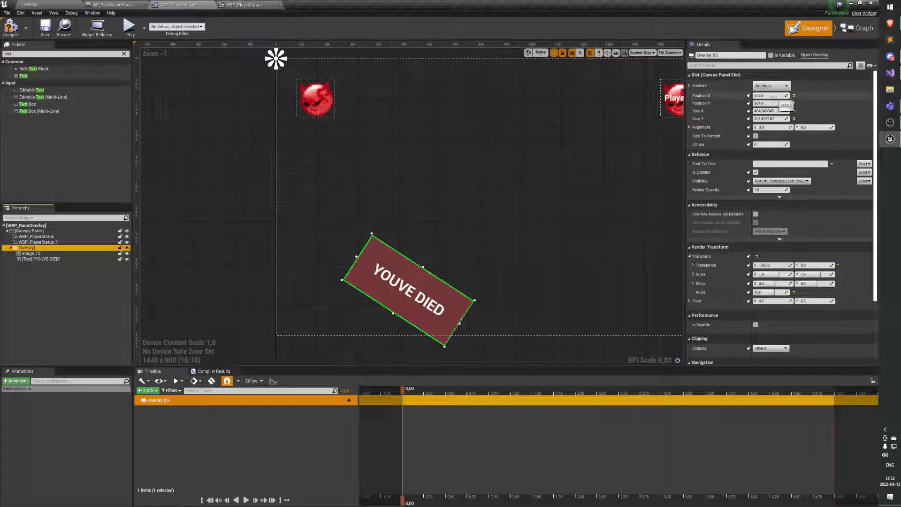
{"action": "left_click", "coordinate": [770, 95]}
{"action": "type", "text": "0"}
{"action": "key", "text": "Return"}
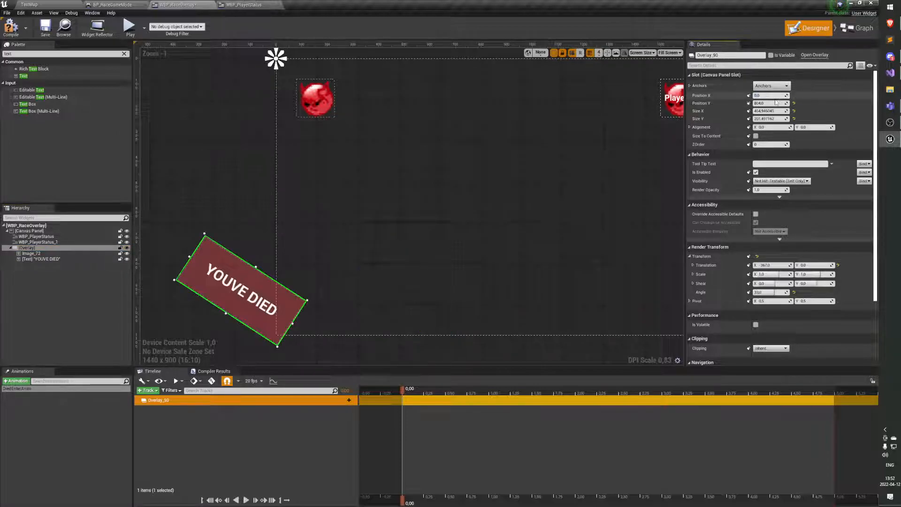
{"action": "type", "text": "0"}
{"action": "key", "text": "Return"}
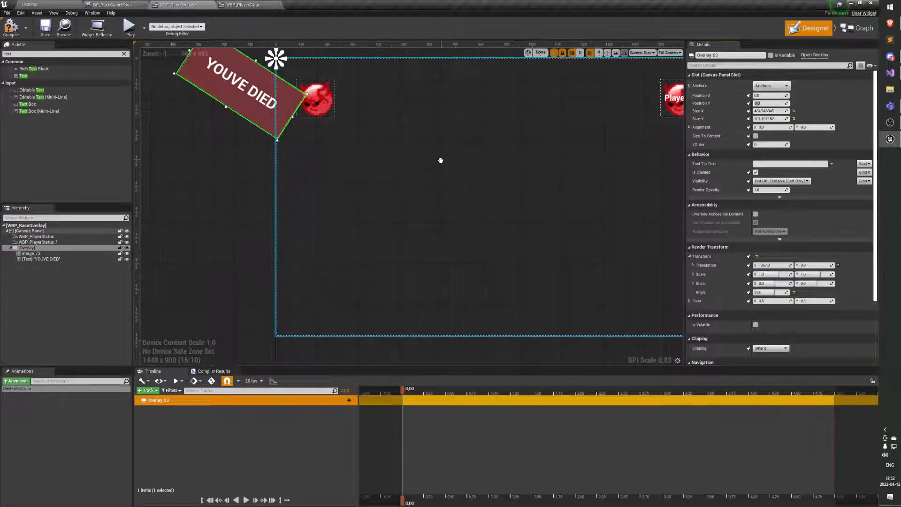
{"action": "right_click_drag", "start_coordinate": [443, 161], "coordinate": [452, 258]}
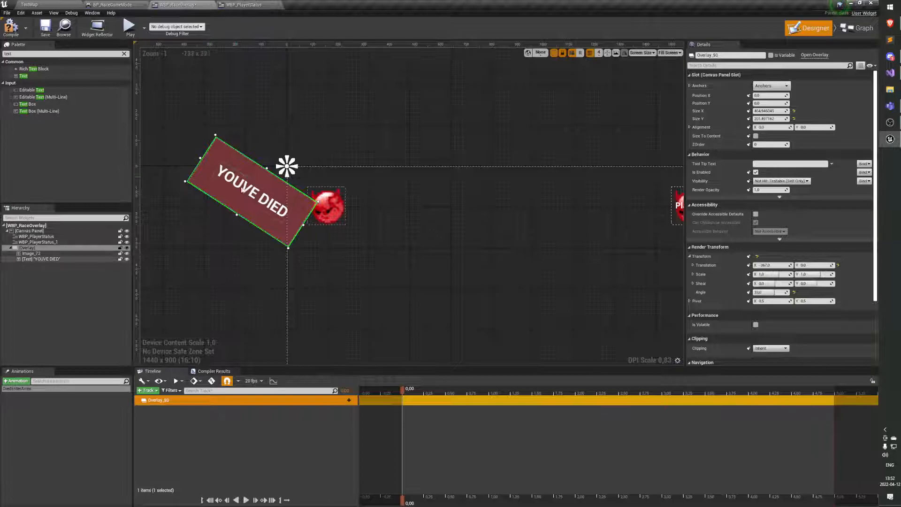
Step: Try shifting the YOUVE DIED overlay's slot Position X to about 73.7, and set it back to 0
{"action": "mouse_move", "coordinate": [765, 96]}
{"action": "left_mouse_down"}
{"action": "mouse_move", "coordinate": [825, 96]}
{"action": "mouse_move", "coordinate": [778, 95]}
{"action": "left_mouse_up"}
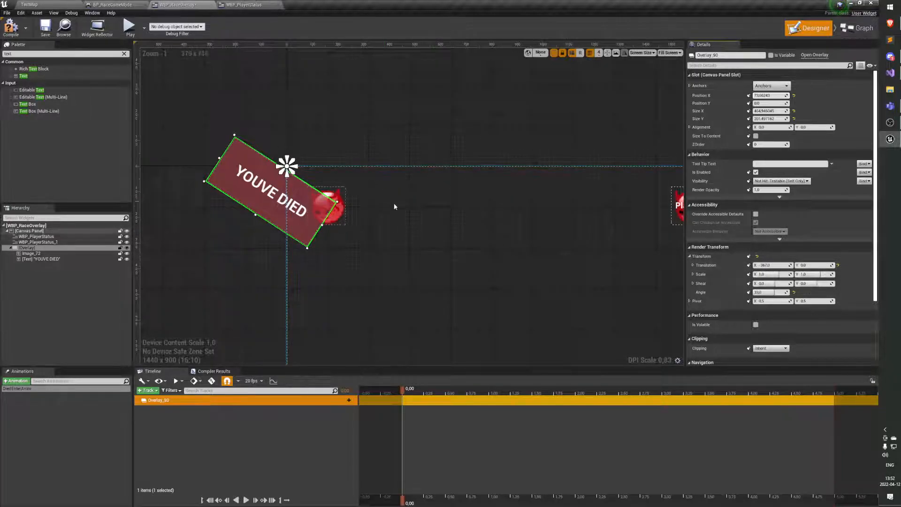
{"action": "left_click", "coordinate": [772, 103]}
{"action": "left_click", "coordinate": [772, 97]}
{"action": "left_click", "coordinate": [771, 97]}
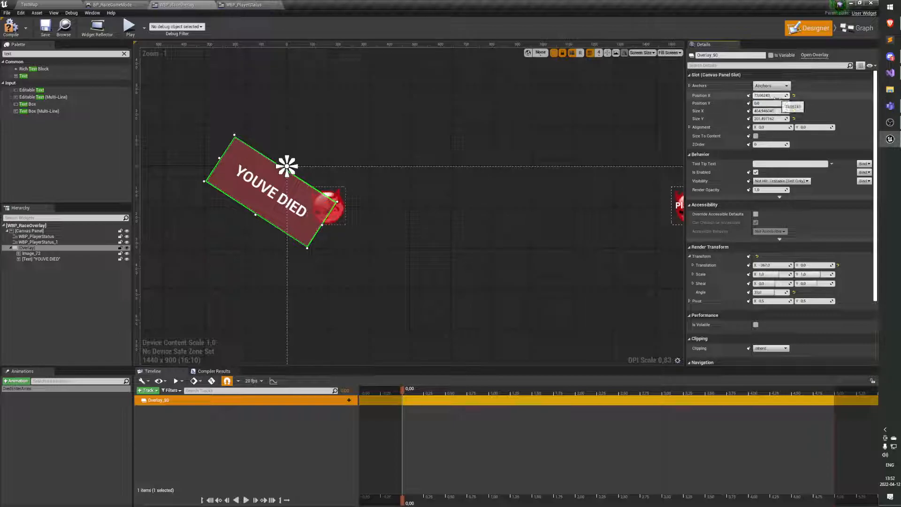
{"action": "type", "text": "0"}
{"action": "key", "text": "Return"}
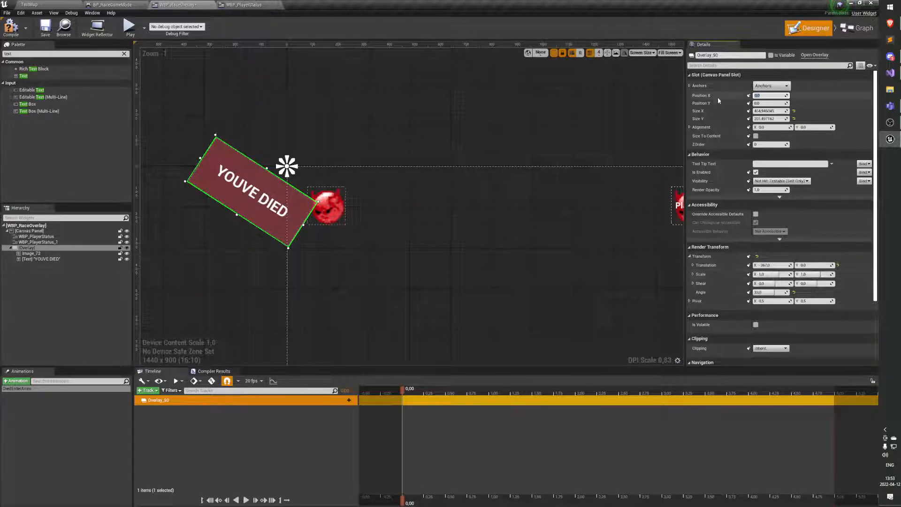
Step: Try shifting the overlay's slot Position Y to about 169, and set it back to 0
{"action": "left_click_drag", "start_coordinate": [769, 103], "coordinate": [815, 103]}
{"action": "left_click", "coordinate": [766, 102]}
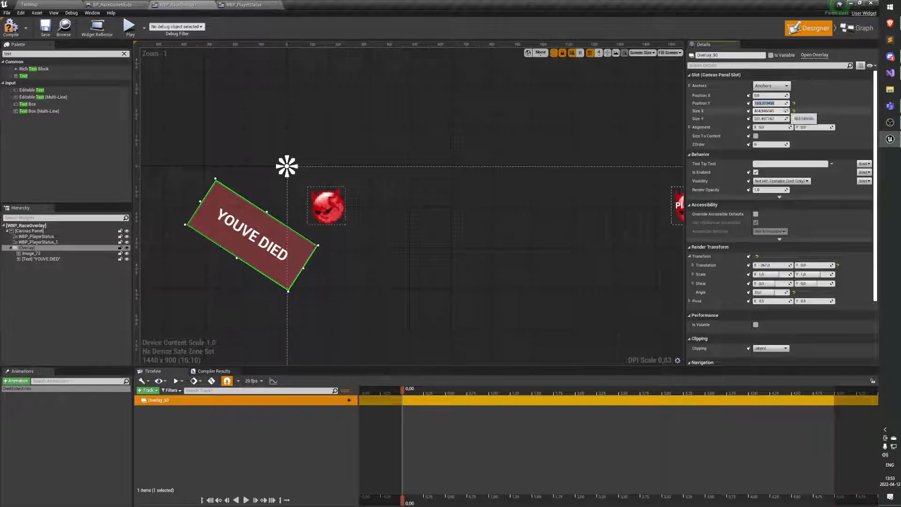
{"action": "type", "text": "0"}
{"action": "key", "text": "Return"}
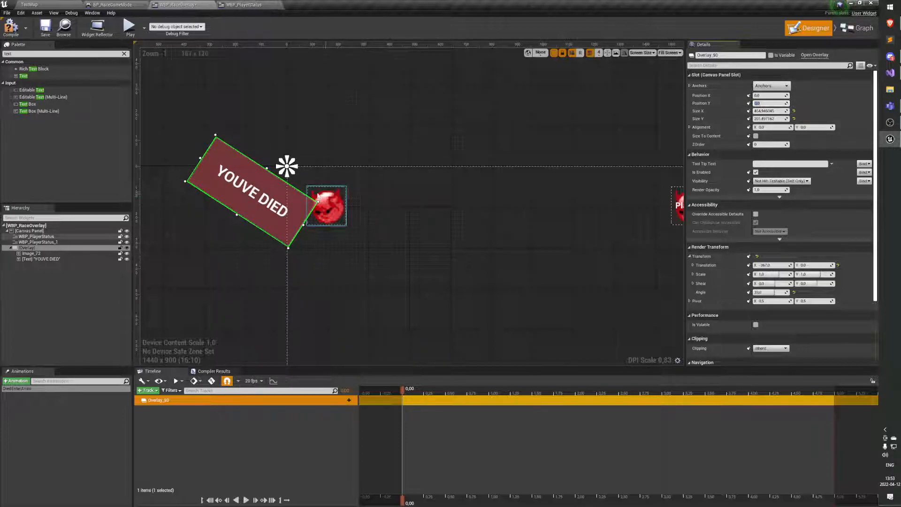
Step: Try twice to move the rotated overlay on the canvas, each time returning its background image to the overlay with horizontal and vertical fill
{"action": "left_click", "coordinate": [283, 190]}
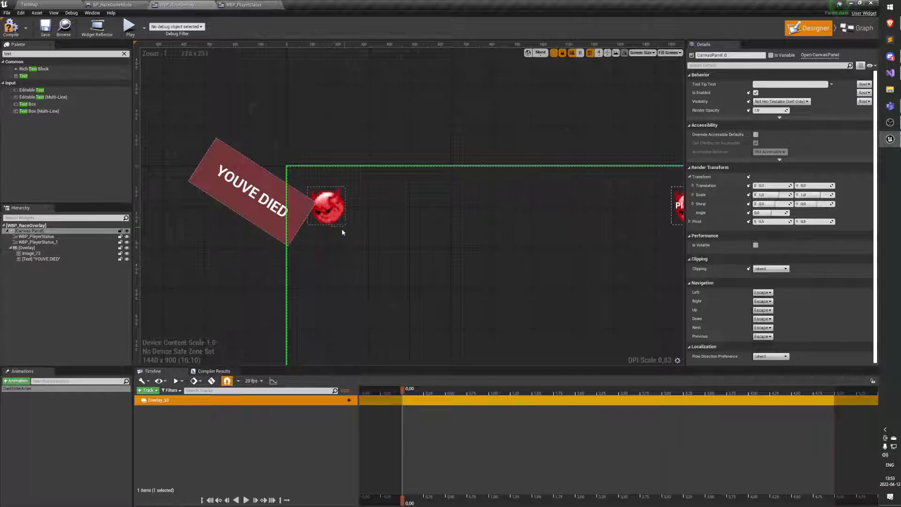
{"action": "left_click_drag", "start_coordinate": [262, 176], "coordinate": [404, 254]}
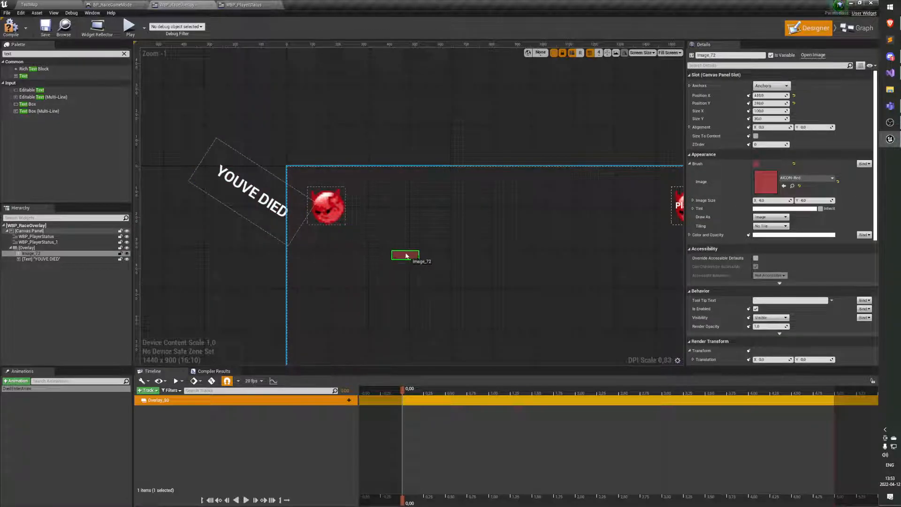
{"action": "mouse_move", "coordinate": [7, 256]}
{"action": "left_mouse_down"}
{"action": "mouse_move", "coordinate": [84, 247]}
{"action": "mouse_move", "coordinate": [82, 259]}
{"action": "mouse_move", "coordinate": [47, 254]}
{"action": "left_mouse_up"}
{"action": "left_click", "coordinate": [99, 249]}
{"action": "left_click", "coordinate": [787, 94]}
{"action": "left_click", "coordinate": [787, 105]}
{"action": "left_click_drag", "start_coordinate": [257, 176], "coordinate": [452, 277]}
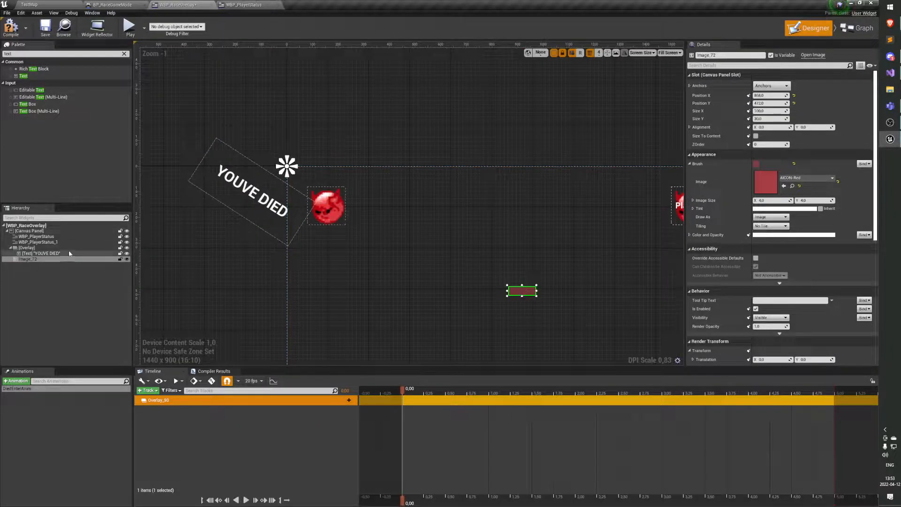
{"action": "left_click_drag", "start_coordinate": [27, 247], "coordinate": [44, 261]}
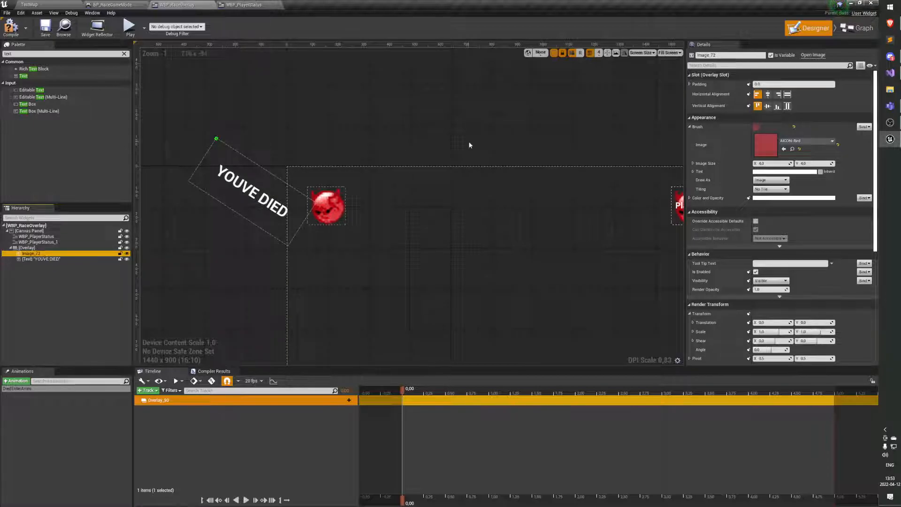
{"action": "left_click", "coordinate": [786, 94]}
{"action": "left_click", "coordinate": [787, 106]}
{"action": "left_click", "coordinate": [287, 153]}
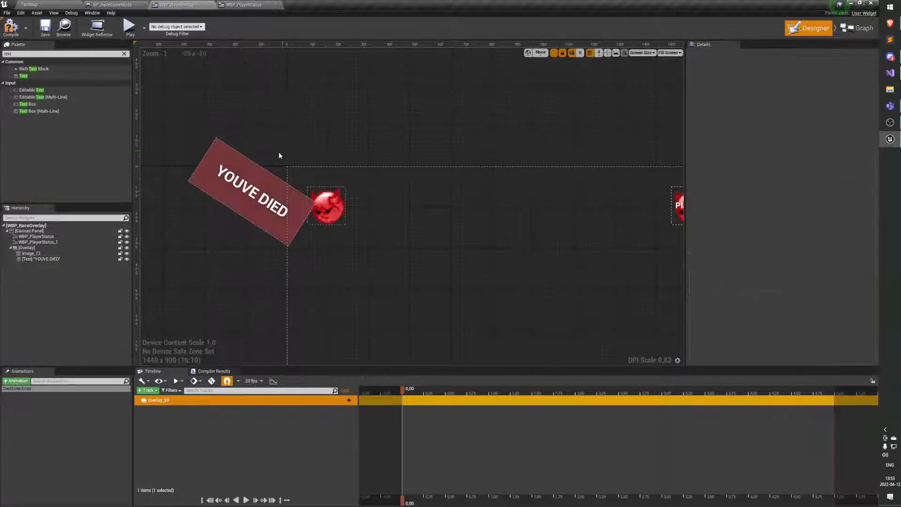
Step: Reset the YOUVE DIED overlay's render transform translation and angle to their defaults
{"action": "left_click", "coordinate": [27, 247]}
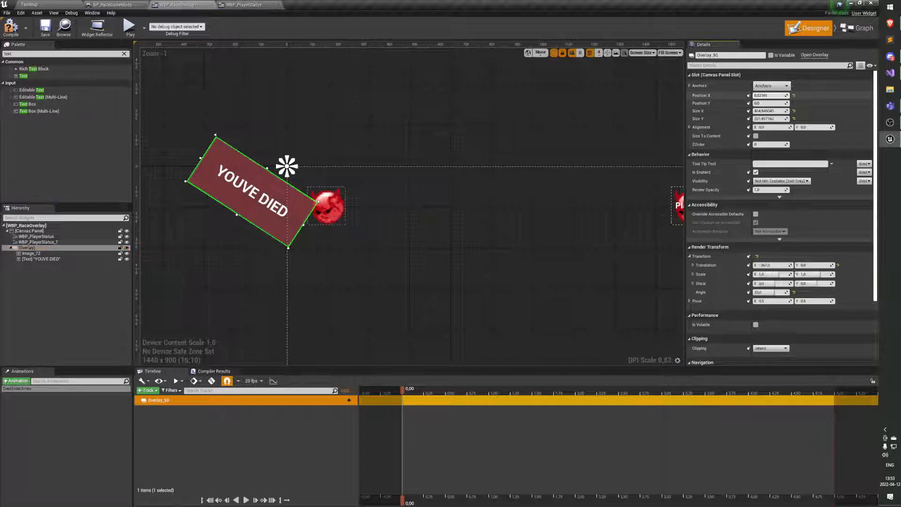
{"action": "scroll", "coordinate": [779, 211], "scroll_direction": "down", "scroll_amount": 3}
{"action": "left_click", "coordinate": [838, 198]}
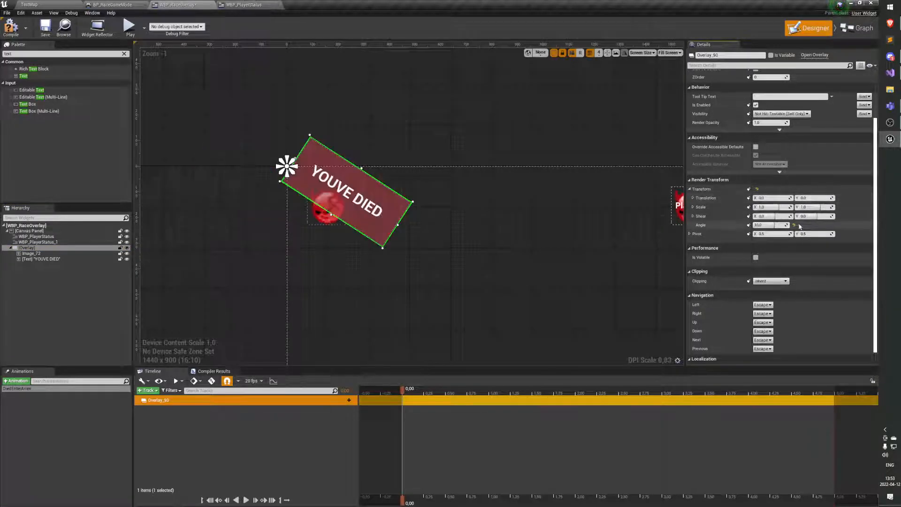
{"action": "left_click", "coordinate": [794, 225]}
{"action": "left_click", "coordinate": [378, 142]}
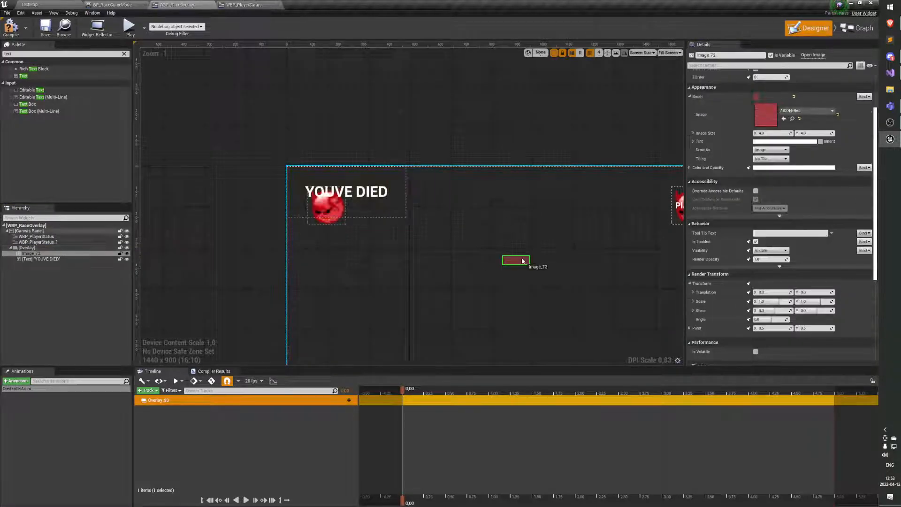
Step: Try to move the unrotated overlay on the canvas, and put its background image back inside with horizontal and vertical fill
{"action": "left_click", "coordinate": [374, 206]}
{"action": "left_click_drag", "start_coordinate": [374, 206], "coordinate": [414, 253]}
{"action": "left_click_drag", "start_coordinate": [28, 259], "coordinate": [32, 248]}
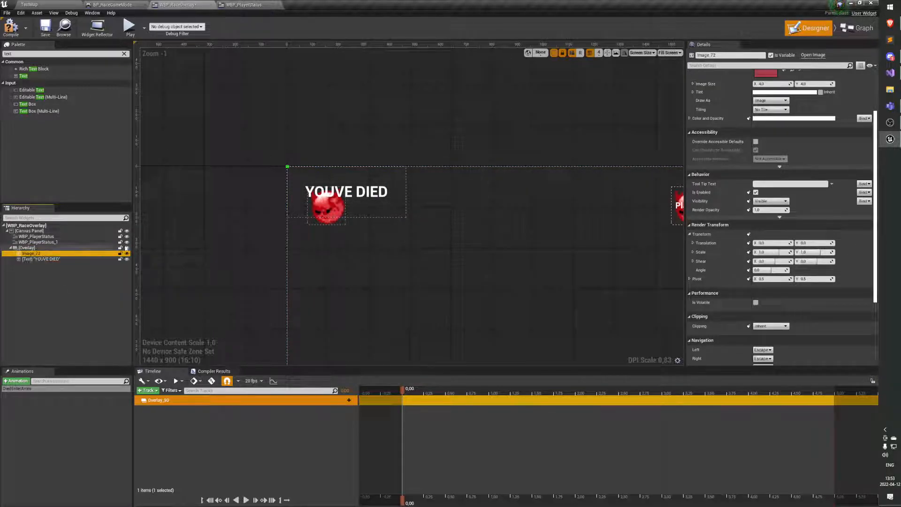
{"action": "scroll", "coordinate": [779, 211], "scroll_direction": "up", "scroll_amount": 3}
{"action": "left_click", "coordinate": [787, 94]}
{"action": "left_click", "coordinate": [787, 105]}
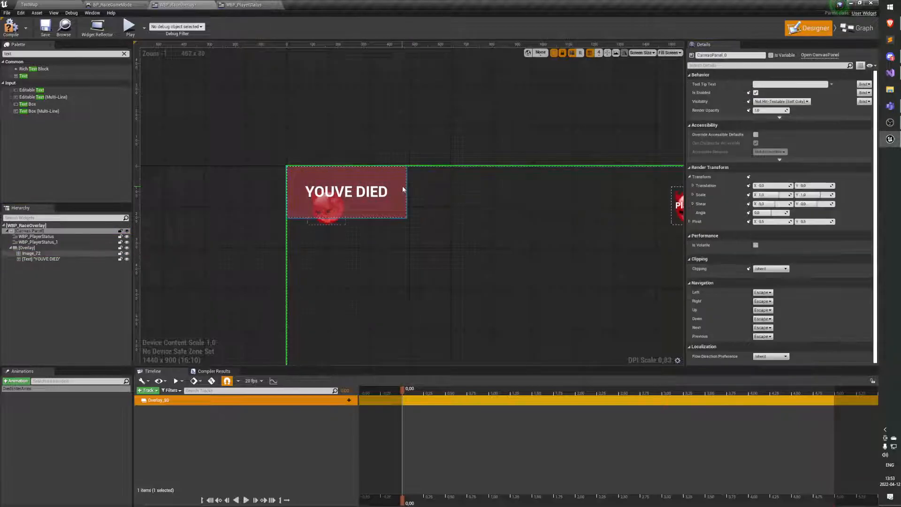
Step: Move the YOUVE DIED overlay to the lower middle of the canvas, at Position X 648 and Position Y 804
{"action": "key", "text": "ctrl+z"}
{"action": "key", "text": "ctrl+z"}
{"action": "key", "text": "ctrl+z"}
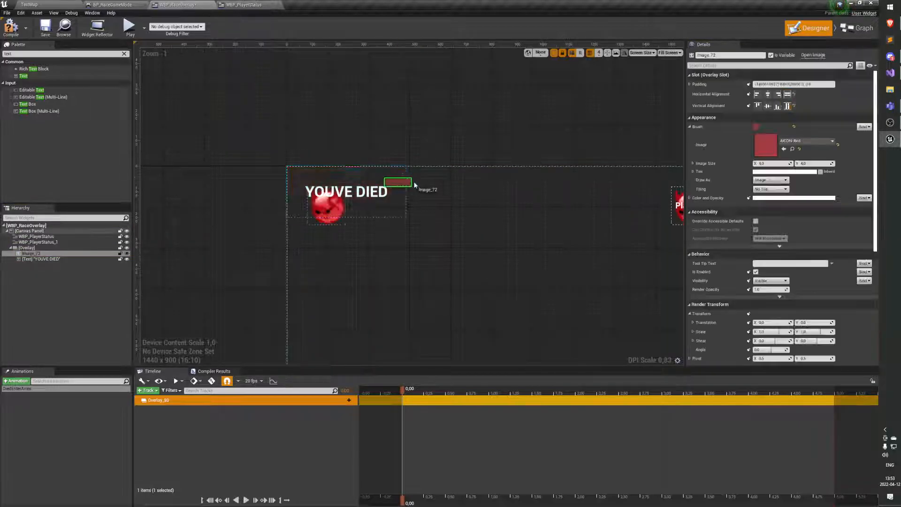
{"action": "left_click_drag", "start_coordinate": [434, 194], "coordinate": [581, 304]}
{"action": "right_click_drag", "start_coordinate": [581, 304], "coordinate": [468, 167]}
{"action": "left_click_drag", "start_coordinate": [446, 183], "coordinate": [444, 261]}
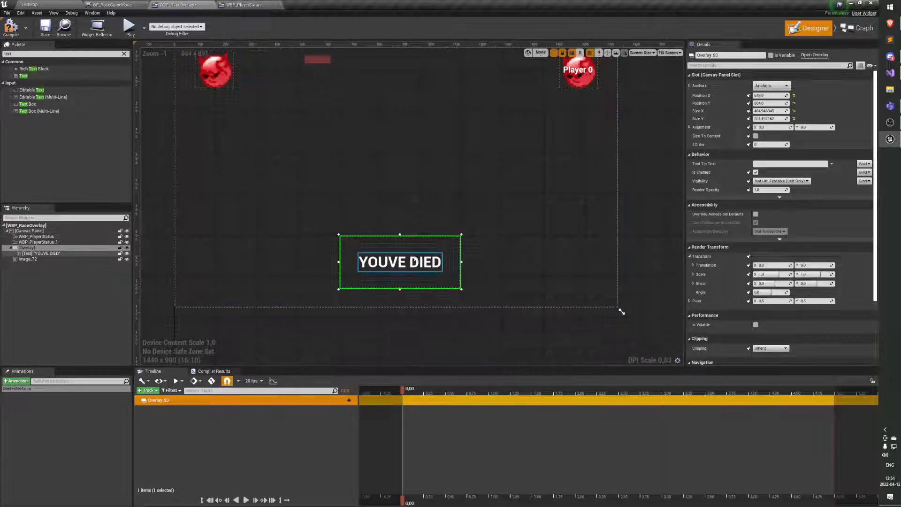
Step: Place the background image back in the overlay above the text, with horizontal and vertical alignment set to fill
{"action": "left_click_drag", "start_coordinate": [38, 259], "coordinate": [102, 253]}
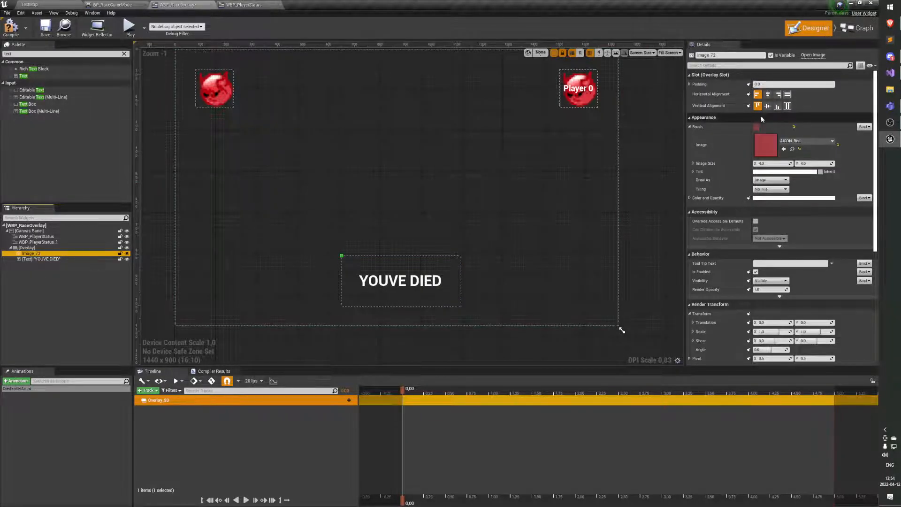
{"action": "left_click", "coordinate": [788, 94]}
{"action": "left_click", "coordinate": [787, 105]}
{"action": "left_click", "coordinate": [527, 223]}
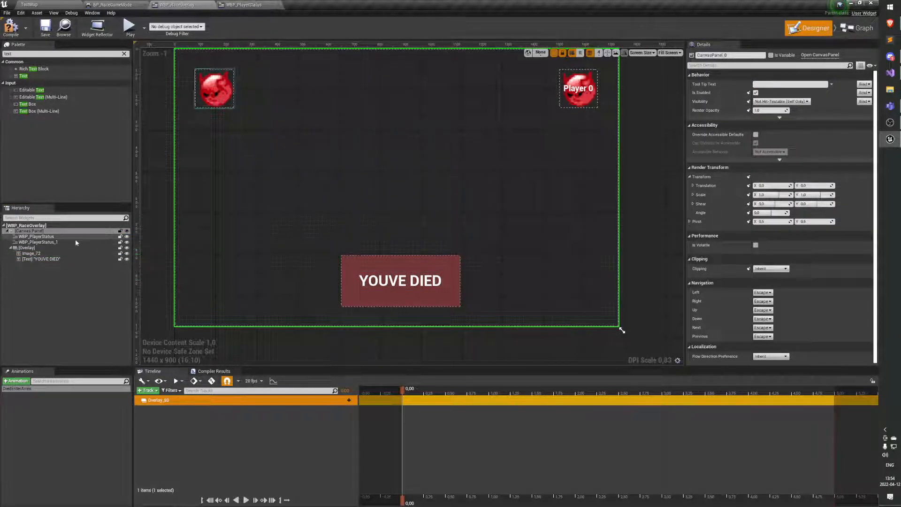
Step: Try shifting the overlay's render translation Y down to about 296 below the canvas, and return it to 0
{"action": "left_click", "coordinate": [26, 247]}
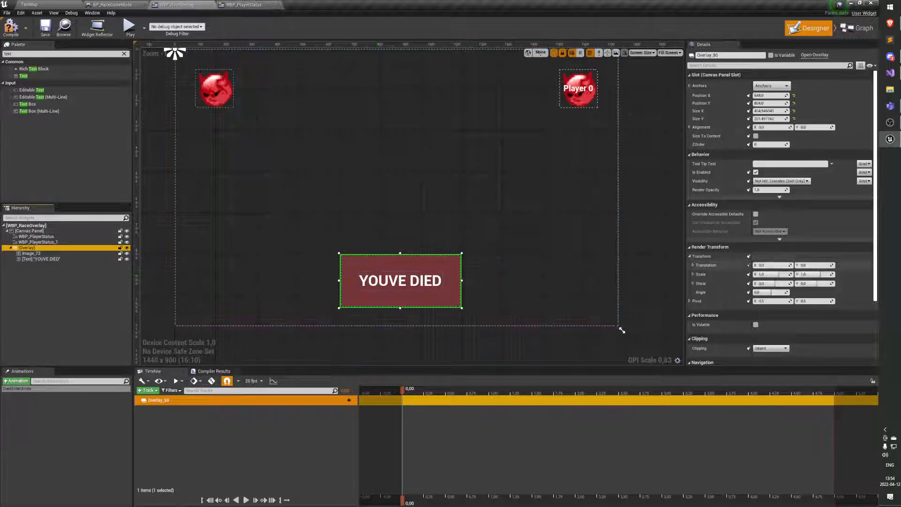
{"action": "left_click_drag", "start_coordinate": [813, 265], "coordinate": [814, 265]}
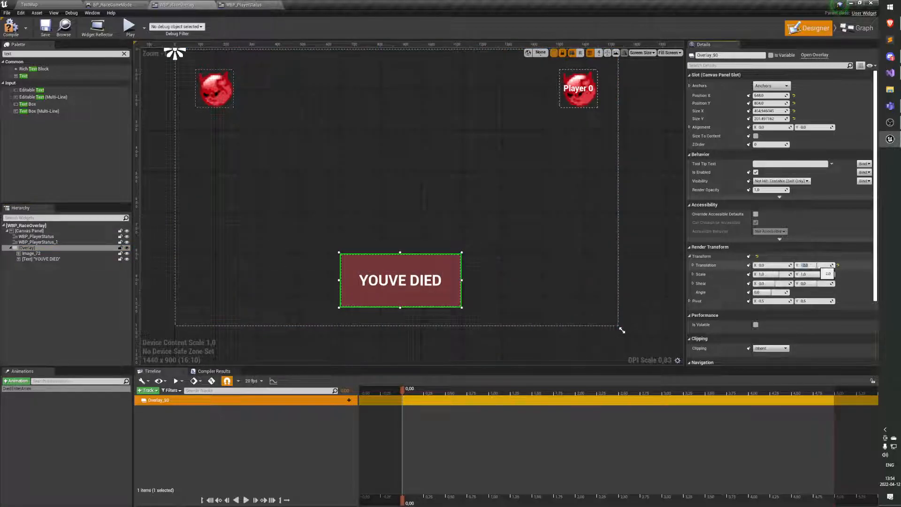
{"action": "key", "text": "Return"}
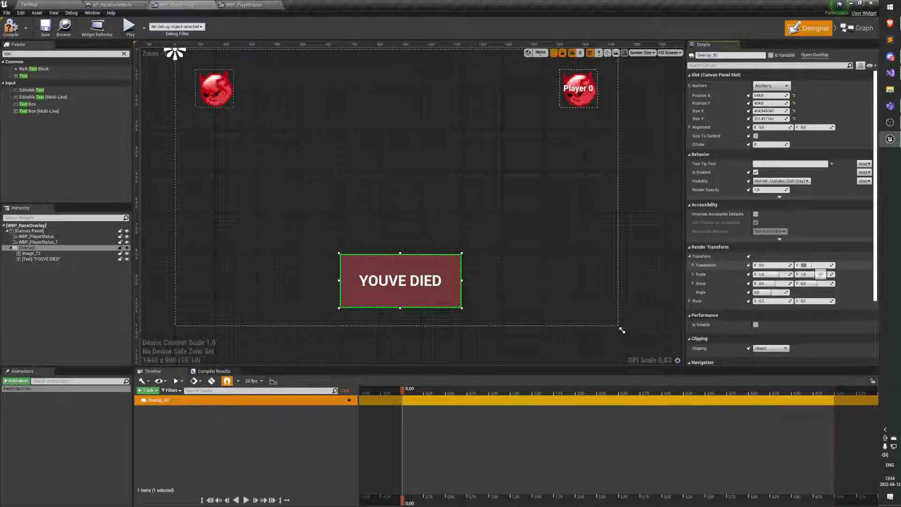
{"action": "type", "text": "330"}
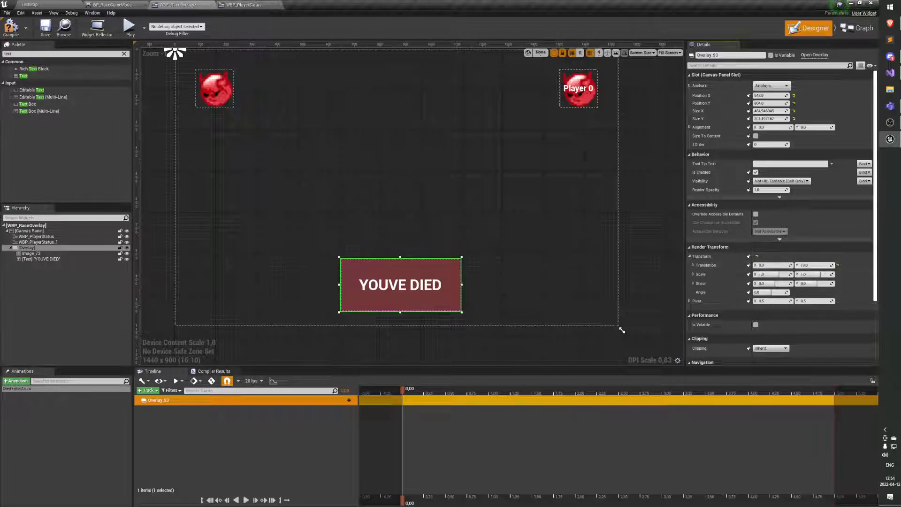
{"action": "key", "text": "Return"}
{"action": "left_click_drag", "start_coordinate": [814, 265], "coordinate": [805, 265]}
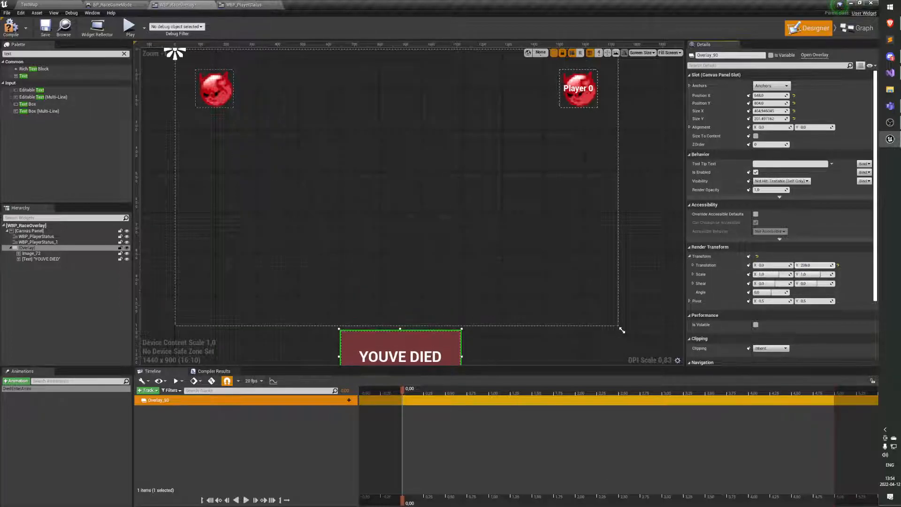
{"action": "right_click_drag", "start_coordinate": [469, 286], "coordinate": [452, 239]}
{"action": "left_click_drag", "start_coordinate": [822, 266], "coordinate": [812, 265]}
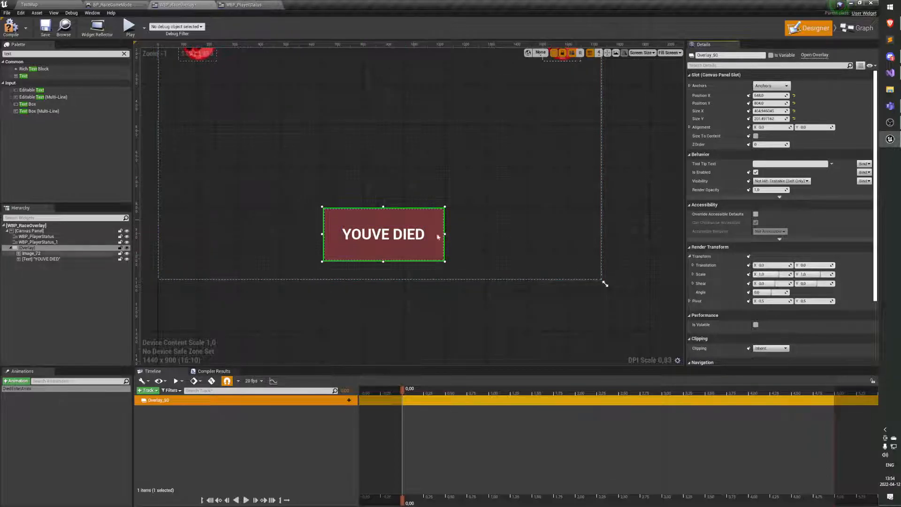
Step: Set the overlay's render translation Y to about 500, below the canvas, and add a transform keyframe at 0.00
{"action": "left_click_drag", "start_coordinate": [814, 265], "coordinate": [882, 265]}
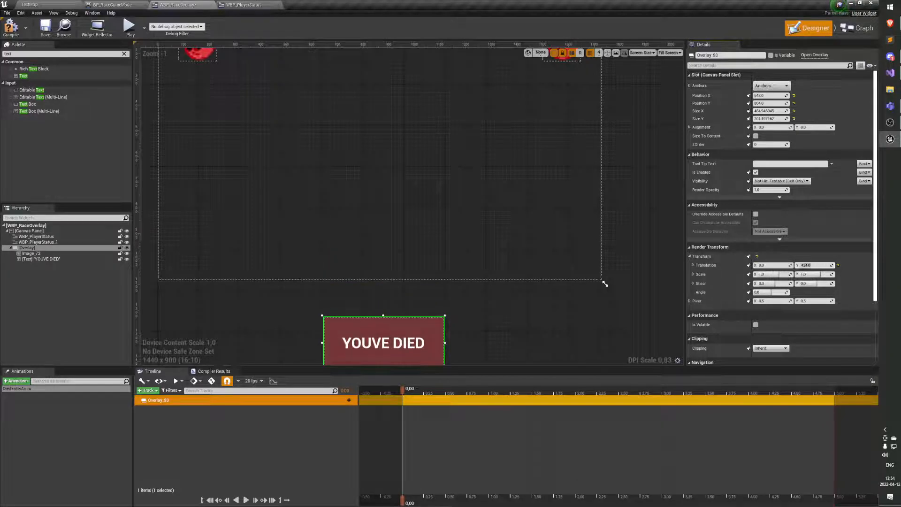
{"action": "key", "text": "Return"}
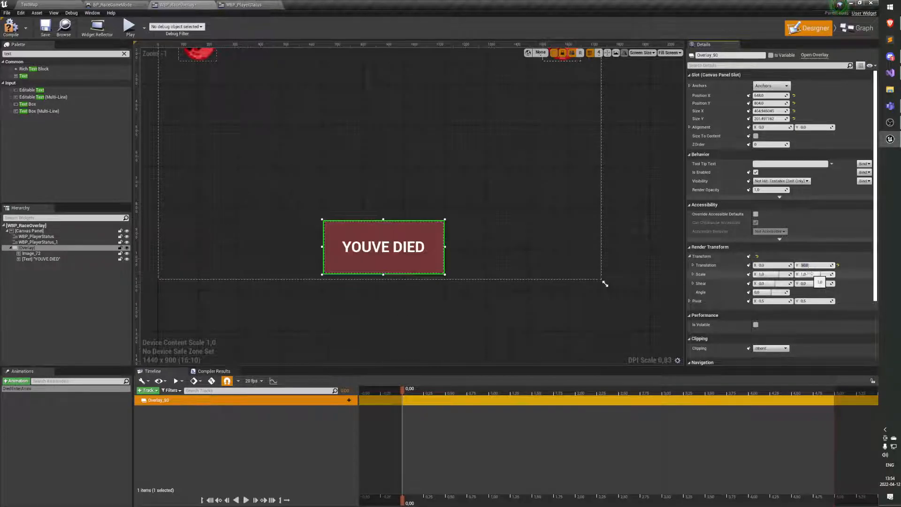
{"action": "key", "text": "Return"}
{"action": "right_click_drag", "start_coordinate": [394, 360], "coordinate": [391, 334]}
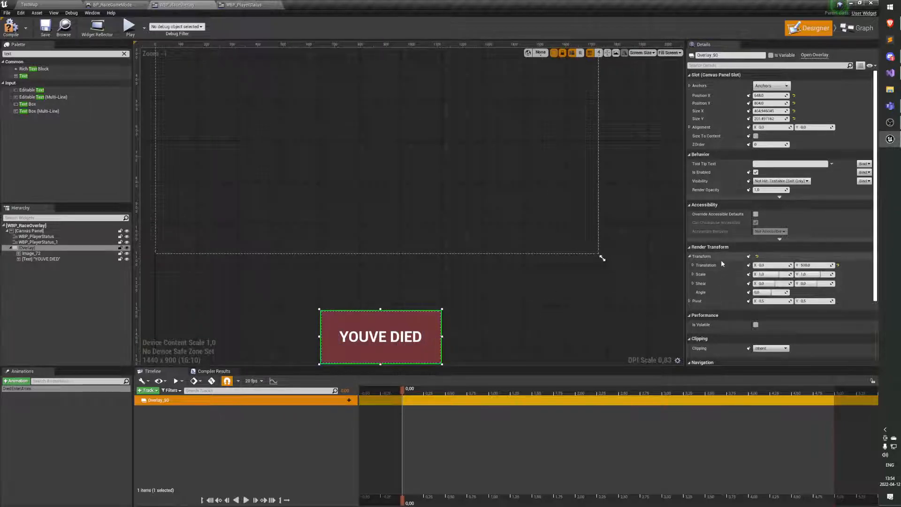
{"action": "left_click", "coordinate": [749, 266]}
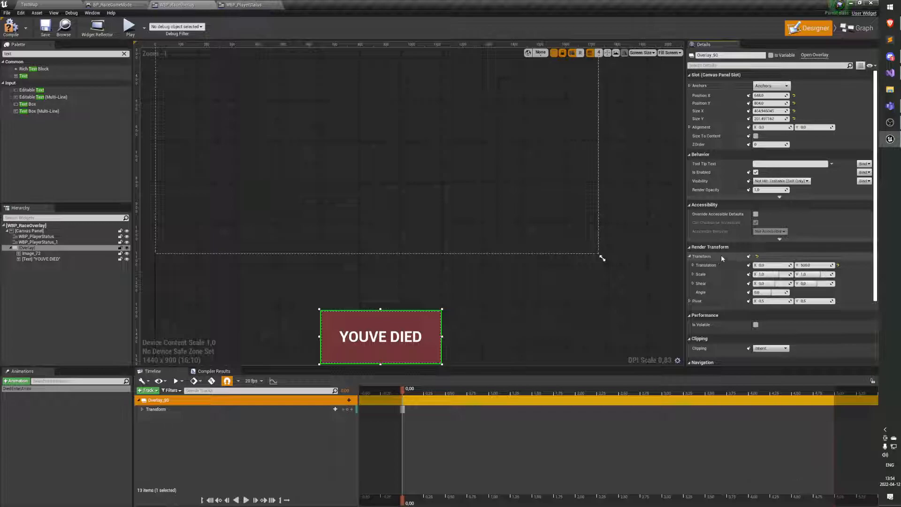
Step: Try shifting only the background image's render translation Y to about 373, reset it, and reselect the YOUVE DIED overlay
{"action": "left_click", "coordinate": [25, 248]}
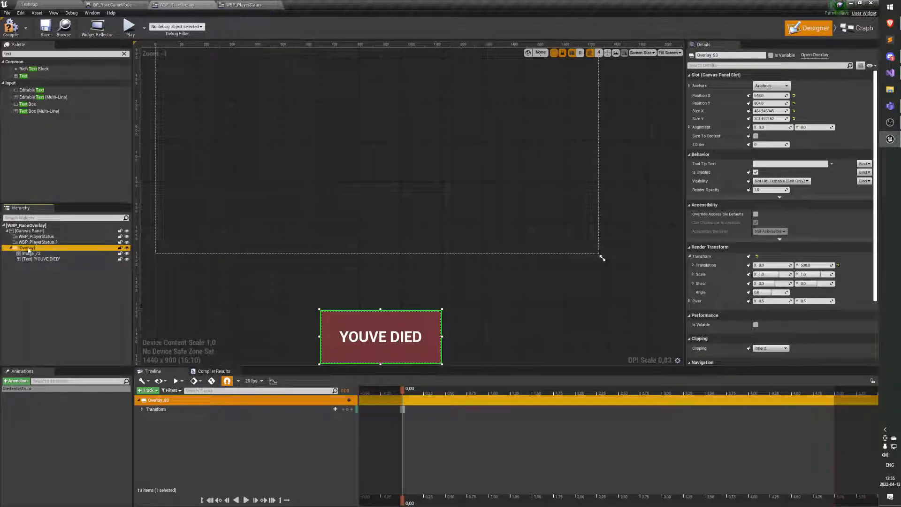
{"action": "left_click", "coordinate": [115, 254]}
{"action": "scroll", "coordinate": [679, 321], "scroll_direction": "up", "scroll_amount": 5}
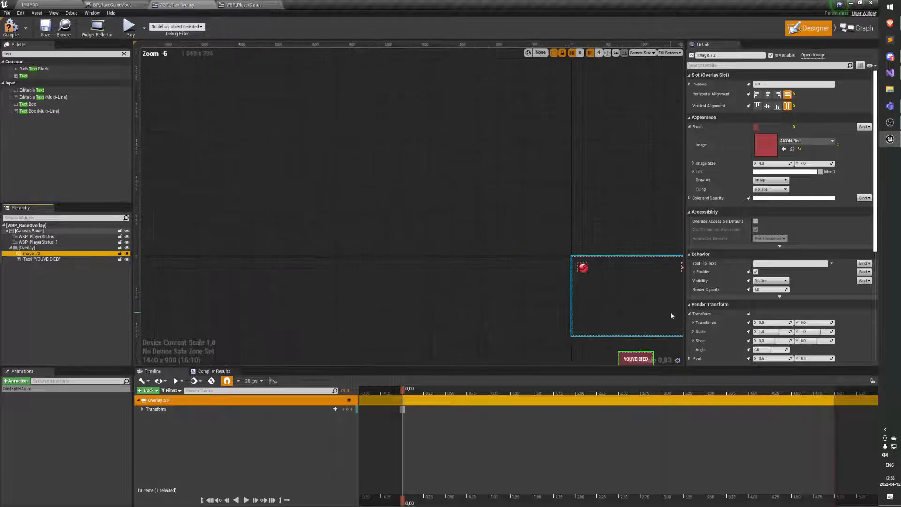
{"action": "scroll", "coordinate": [621, 334], "scroll_direction": "down", "scroll_amount": 5}
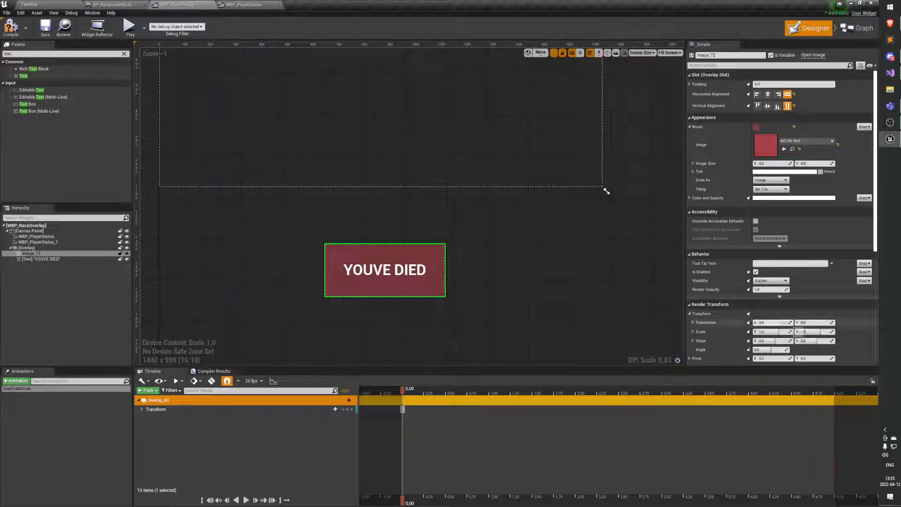
{"action": "left_click_drag", "start_coordinate": [814, 322], "coordinate": [837, 322]}
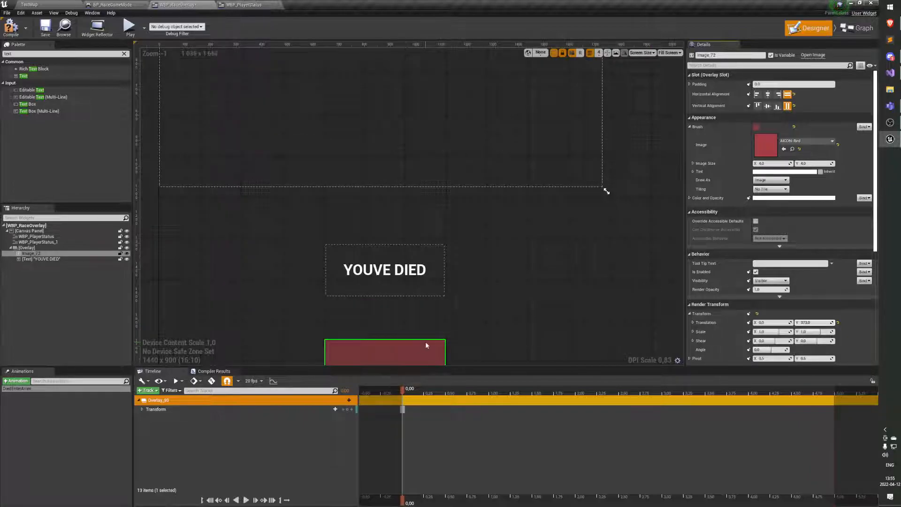
{"action": "left_click", "coordinate": [838, 323]}
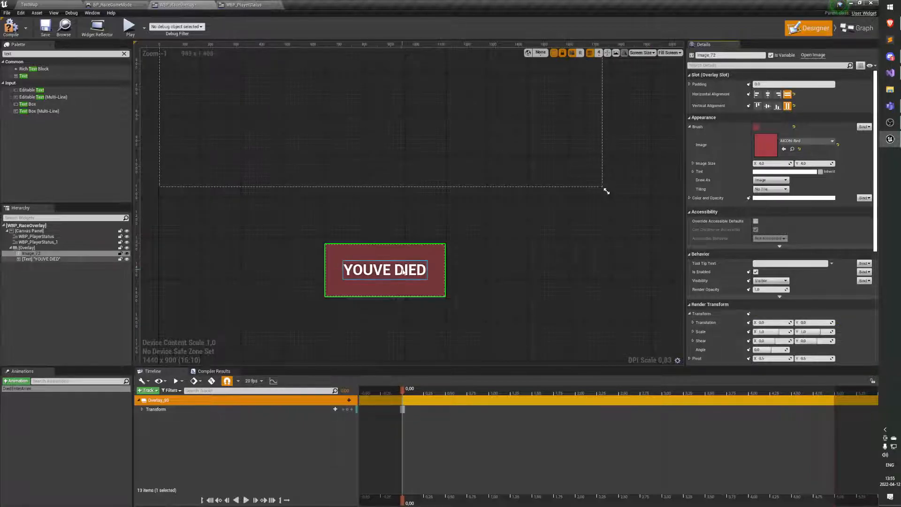
{"action": "left_click", "coordinate": [27, 247]}
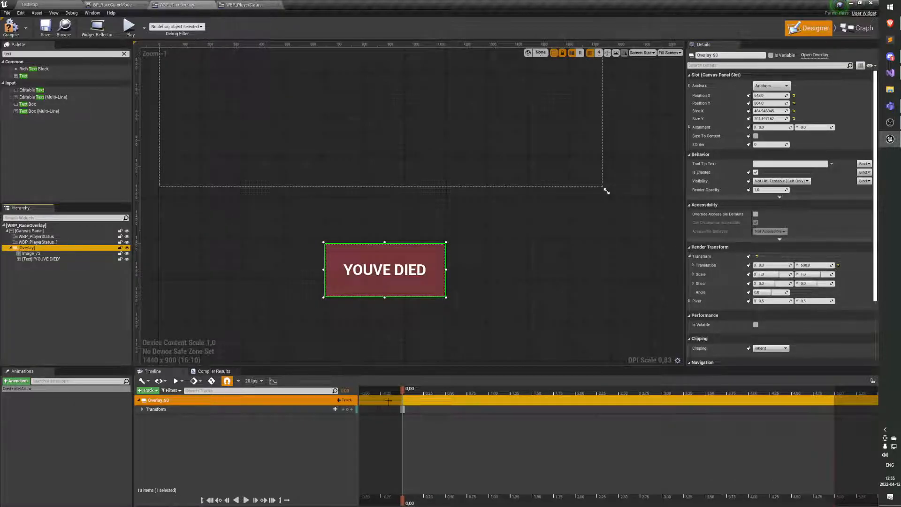
Step: Expand the overlay's Transform track in the animation timeline and select its Translation channel
{"action": "double_click", "coordinate": [157, 410]}
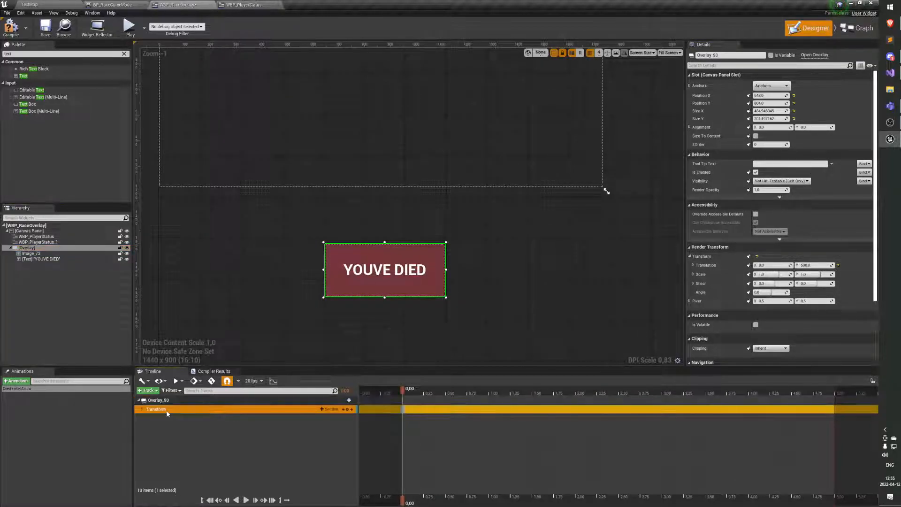
{"action": "left_click", "coordinate": [143, 410]}
{"action": "left_click", "coordinate": [155, 401]}
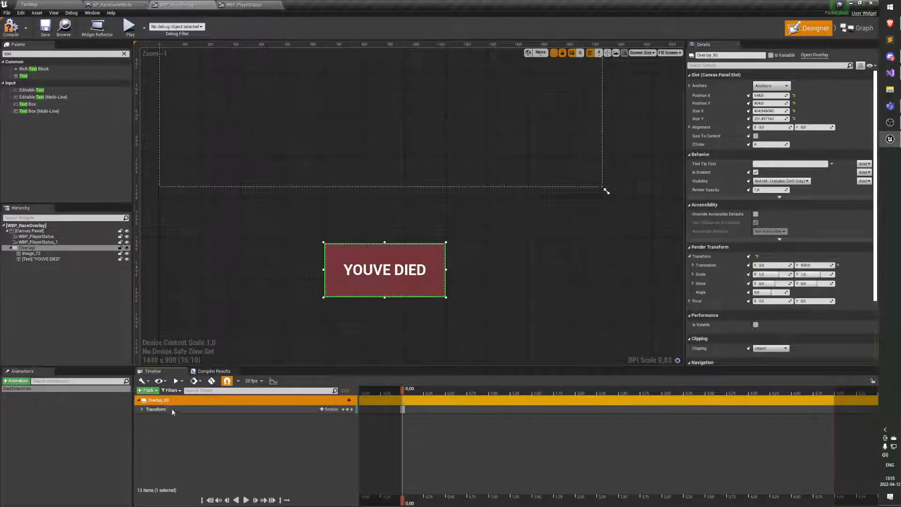
{"action": "left_click", "coordinate": [139, 401]}
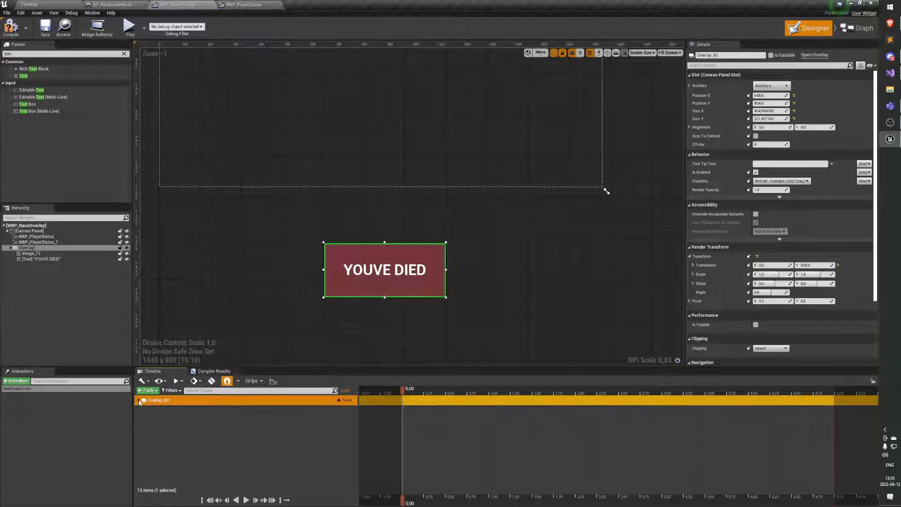
{"action": "left_click", "coordinate": [140, 401]}
{"action": "double_click", "coordinate": [160, 409]}
{"action": "left_click", "coordinate": [163, 417]}
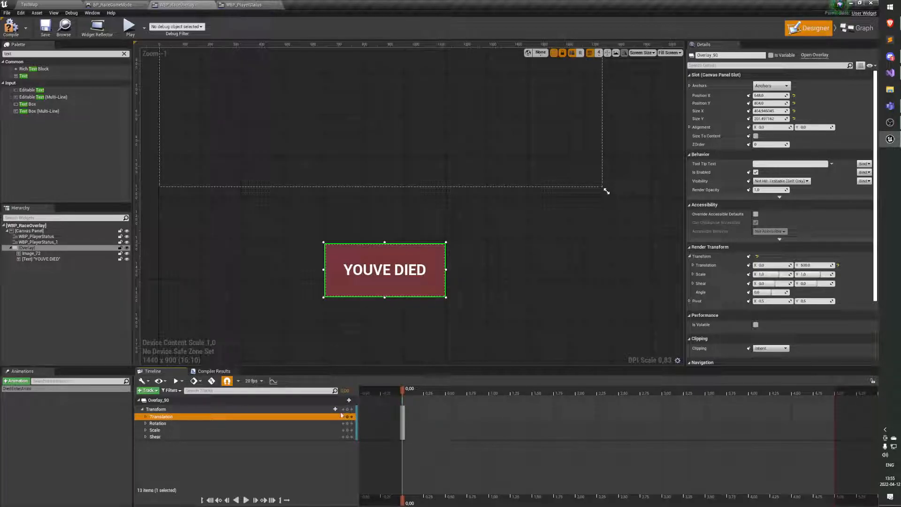
Step: Reselect the YOUVE DIED overlay and reset its render translation Y to 0
{"action": "left_click", "coordinate": [353, 360]}
{"action": "left_click", "coordinate": [60, 248]}
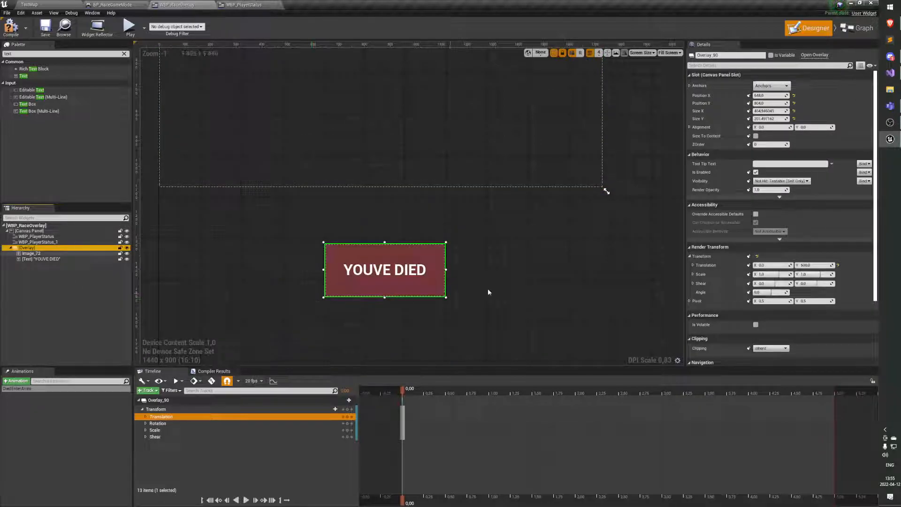
{"action": "left_click", "coordinate": [837, 265]}
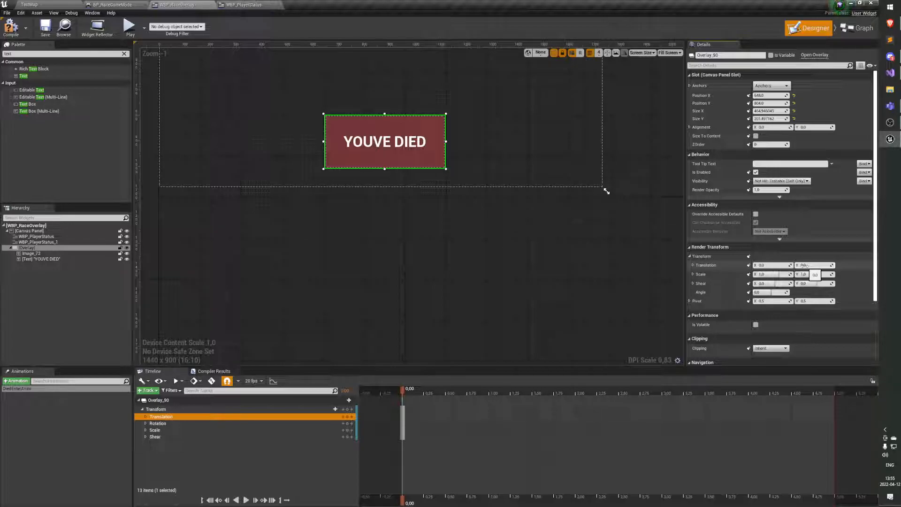
Step: Anchor the YOUVE DIED overlay to the bottom centre of the canvas and set its Position X to 0
{"action": "right_click_drag", "start_coordinate": [467, 223], "coordinate": [529, 398]}
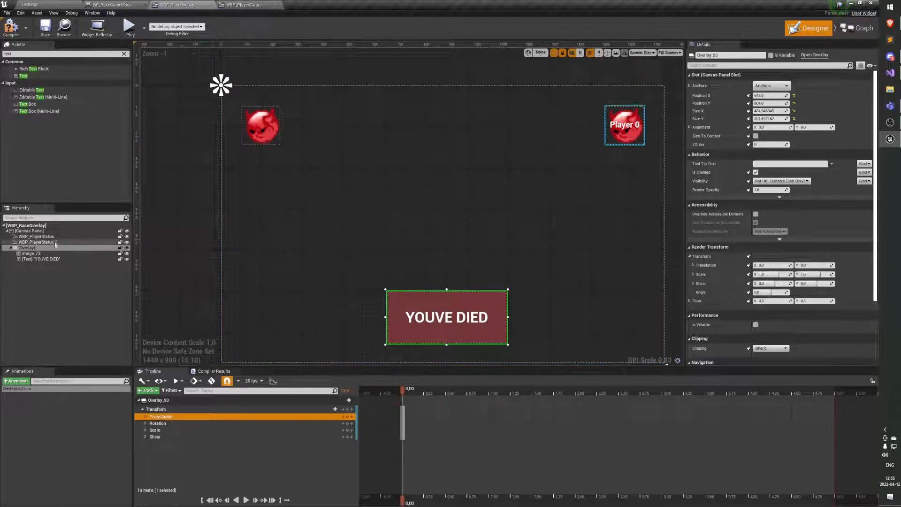
{"action": "left_click_drag", "start_coordinate": [769, 97], "coordinate": [823, 97]}
{"action": "left_click", "coordinate": [772, 85]}
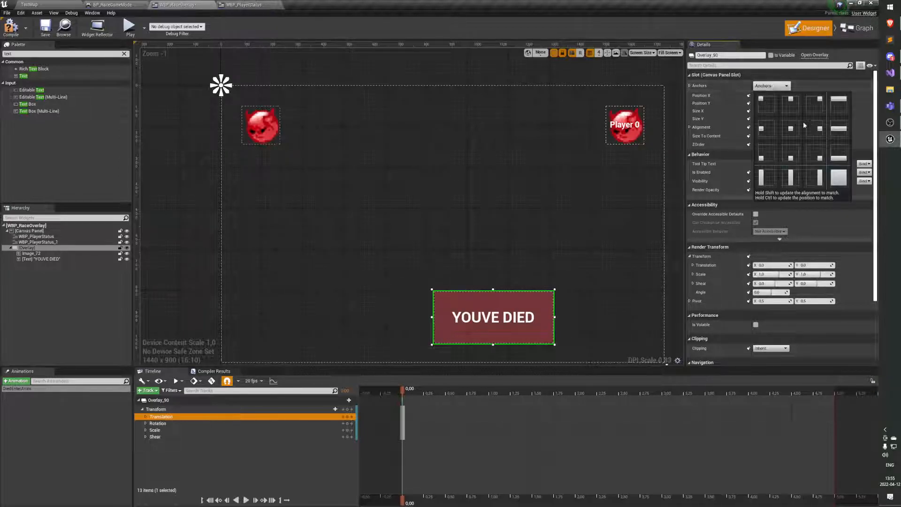
{"action": "left_click", "coordinate": [798, 161]}
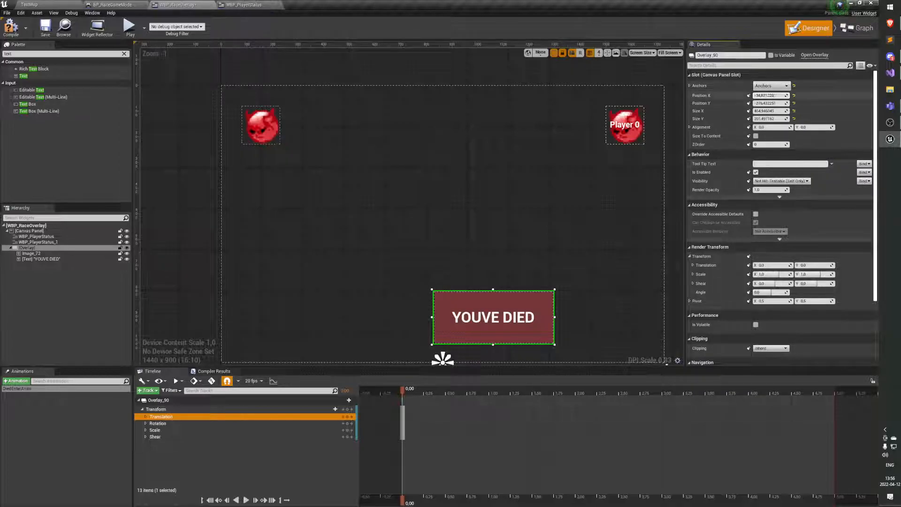
{"action": "left_click", "coordinate": [772, 96]}
{"action": "type", "text": "0"}
{"action": "key", "text": "Return"}
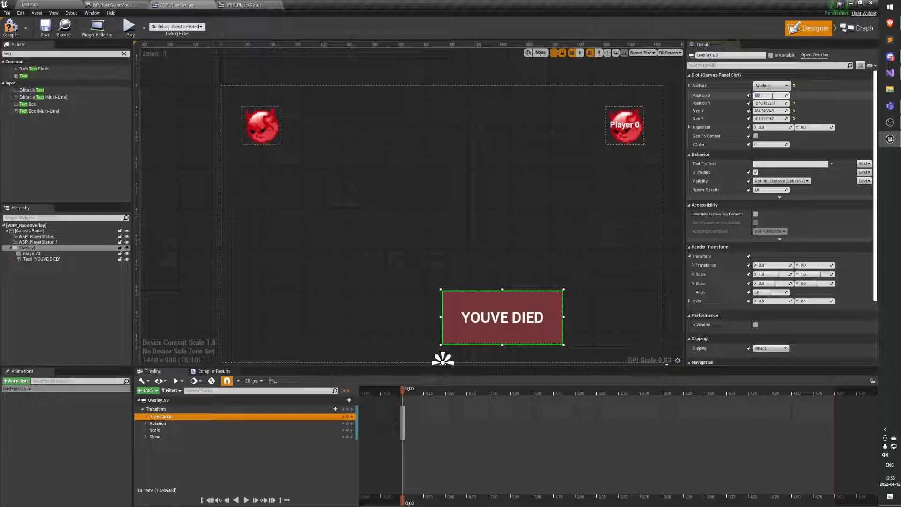
Step: Set the overlay's alignment to X 0.5 and Y 1.0, and shift its Position Y to about -63
{"action": "left_click", "coordinate": [766, 127]}
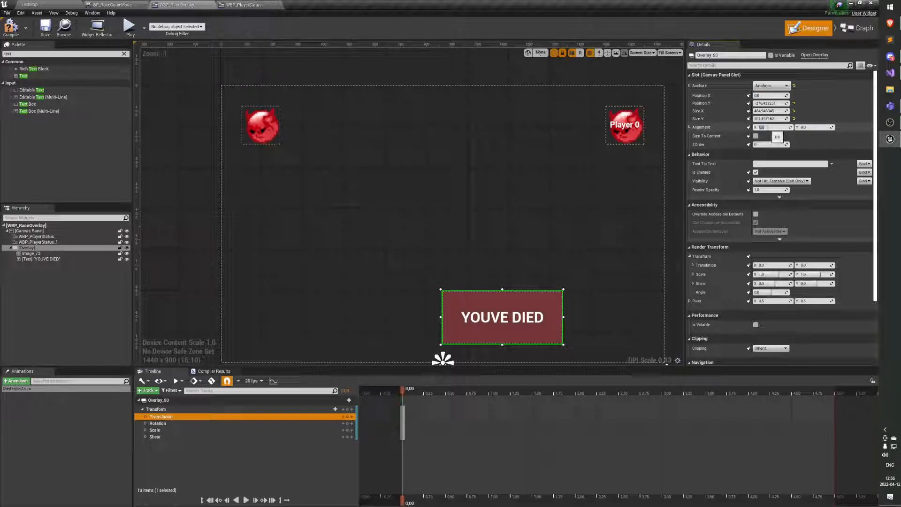
{"action": "type", "text": "0.5"}
{"action": "key", "text": "Tab"}
{"action": "key", "text": "Return"}
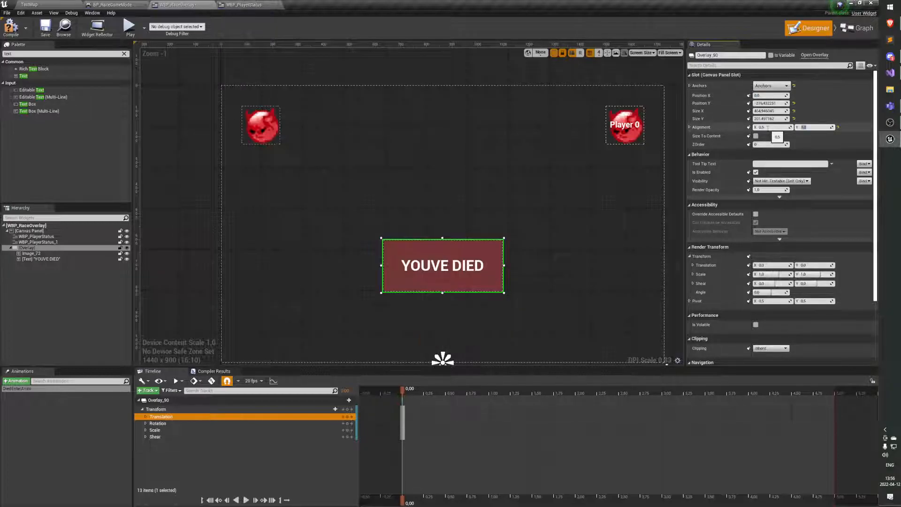
{"action": "left_click_drag", "start_coordinate": [771, 103], "coordinate": [772, 104]}
{"action": "right_click_drag", "start_coordinate": [558, 191], "coordinate": [527, 150]}
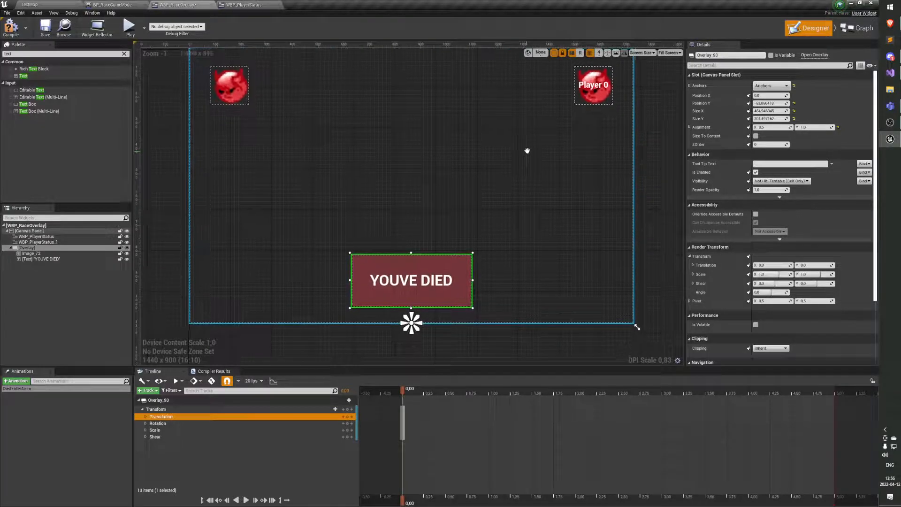
Step: Reapply the bottom-centre anchor, then try shifting the overlay's Position X to about 35 and return it to 0
{"action": "left_click", "coordinate": [772, 86]}
{"action": "left_click", "coordinate": [33, 254]}
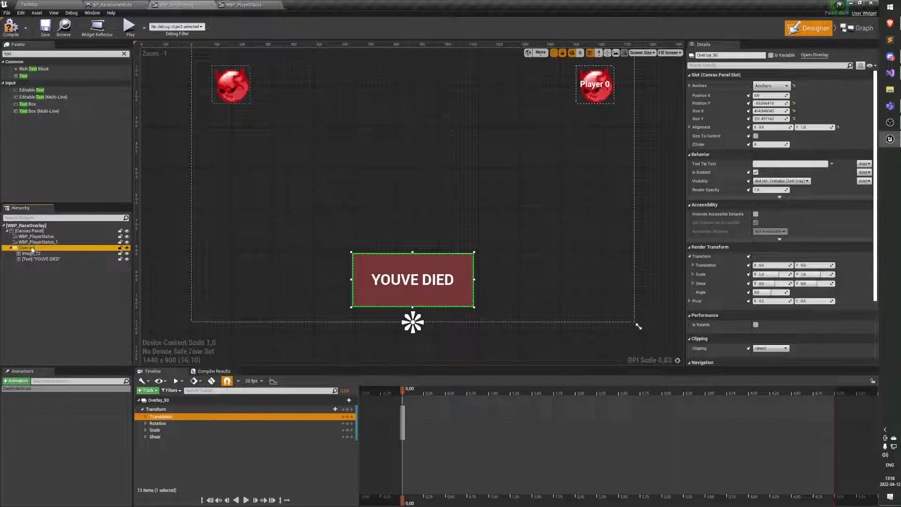
{"action": "left_click", "coordinate": [772, 85]}
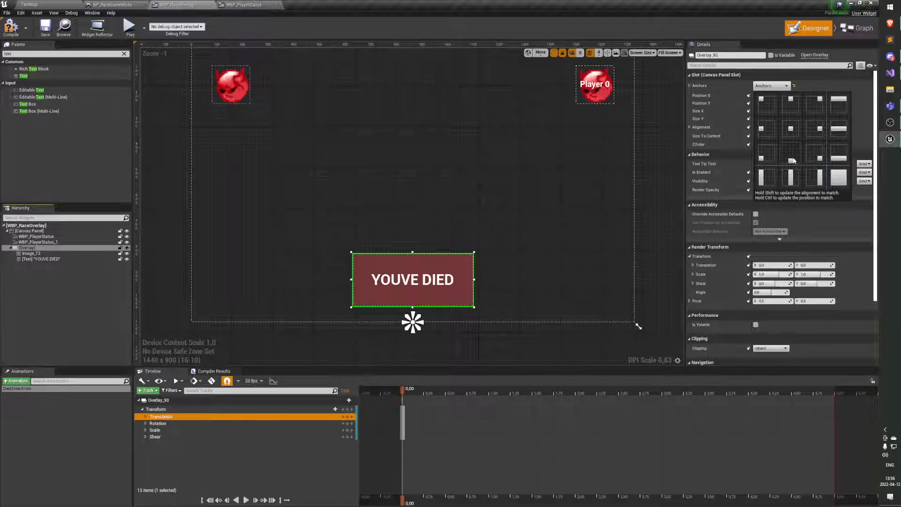
{"action": "left_click", "coordinate": [791, 159]}
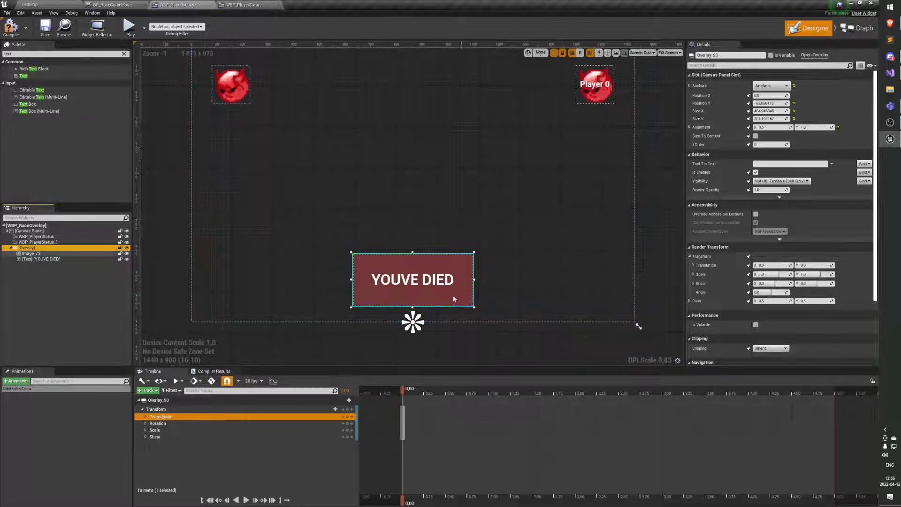
{"action": "mouse_move", "coordinate": [769, 95]}
{"action": "left_mouse_down"}
{"action": "mouse_move", "coordinate": [811, 96]}
{"action": "mouse_move", "coordinate": [760, 95]}
{"action": "mouse_move", "coordinate": [777, 95]}
{"action": "left_mouse_up"}
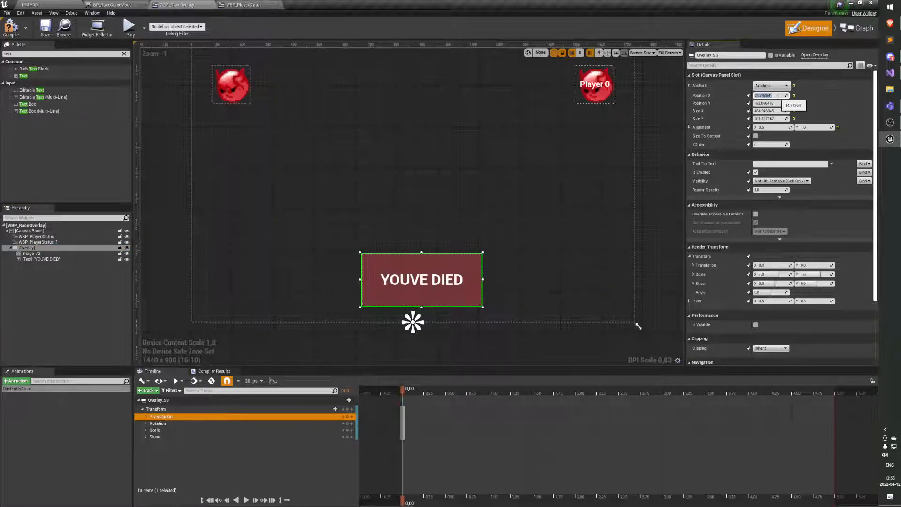
{"action": "type", "text": "0"}
{"action": "key", "text": "Return"}
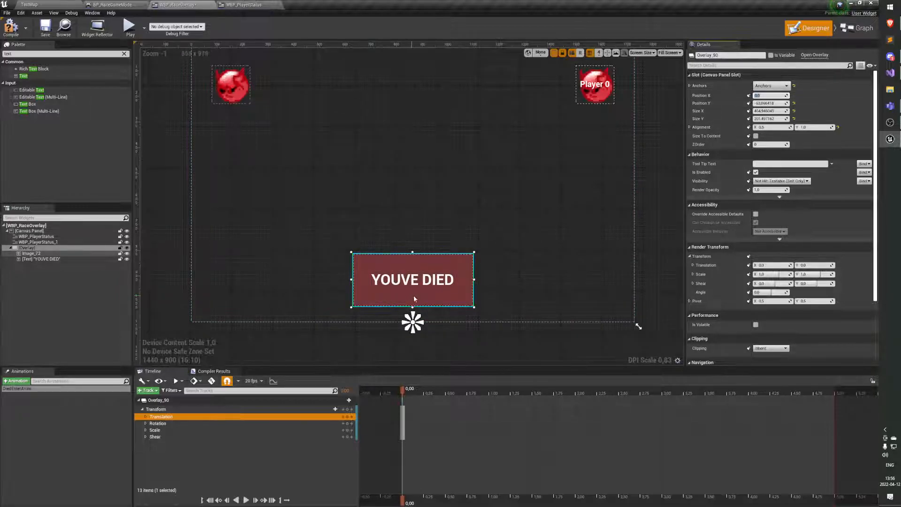
Step: Set the overlay's Position Y to -90 so it sits above the canvas's bottom edge
{"action": "mouse_move", "coordinate": [769, 103]}
{"action": "left_mouse_down"}
{"action": "mouse_move", "coordinate": [806, 103]}
{"action": "mouse_move", "coordinate": [734, 103]}
{"action": "mouse_move", "coordinate": [825, 103]}
{"action": "mouse_move", "coordinate": [777, 110]}
{"action": "left_mouse_up"}
{"action": "type", "text": "0"}
{"action": "key", "text": "Return"}
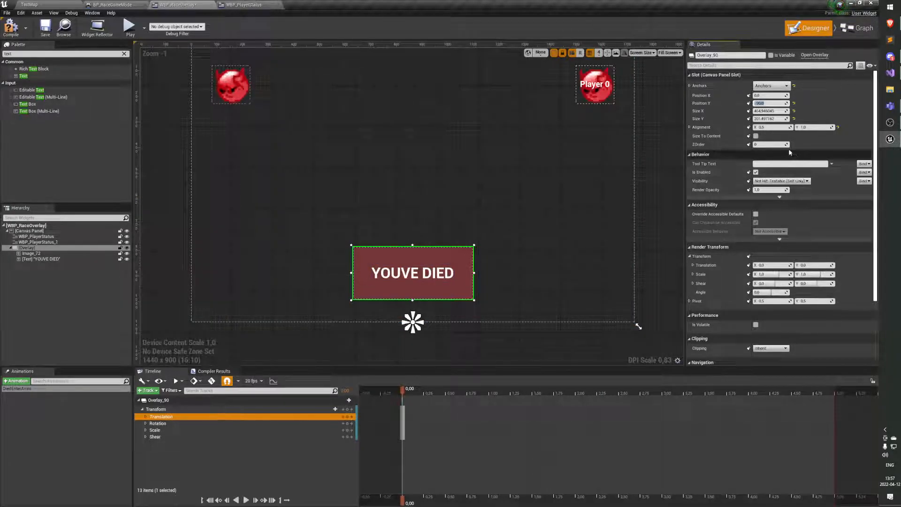
Step: Try stretching the overlay's transform section to 12 and 15 frames, collapse it to the start, and undo the last change
{"action": "scroll", "coordinate": [830, 162], "scroll_direction": "down", "scroll_amount": 1}
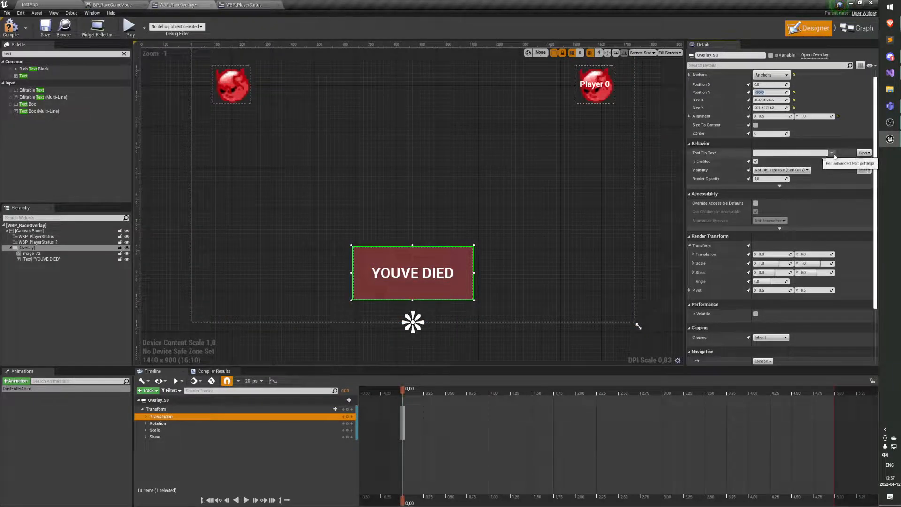
{"action": "scroll", "coordinate": [833, 159], "scroll_direction": "up", "scroll_amount": 1}
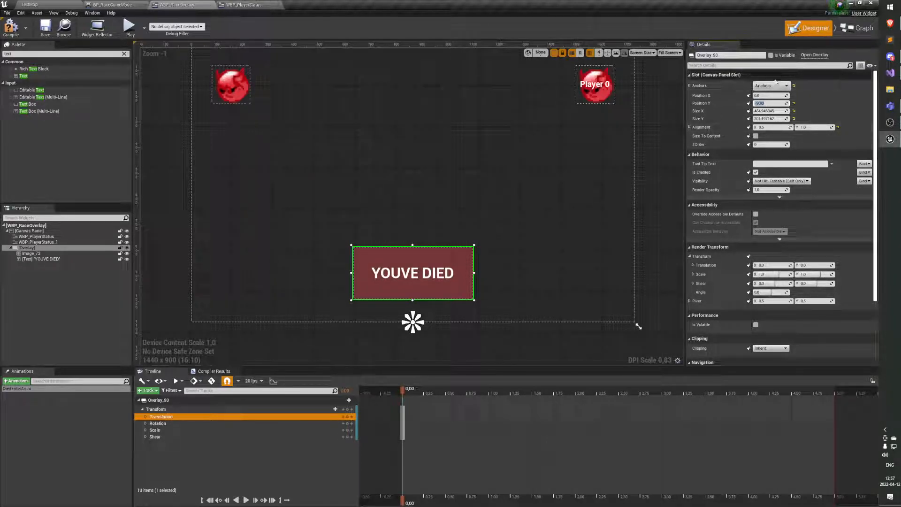
{"action": "scroll", "coordinate": [757, 171], "scroll_direction": "down", "scroll_amount": 5}
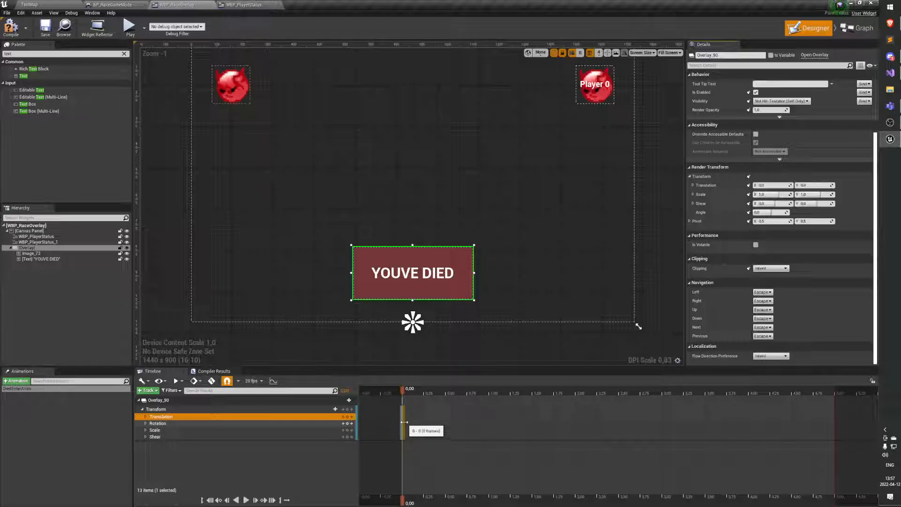
{"action": "left_click_drag", "start_coordinate": [407, 422], "coordinate": [455, 423]}
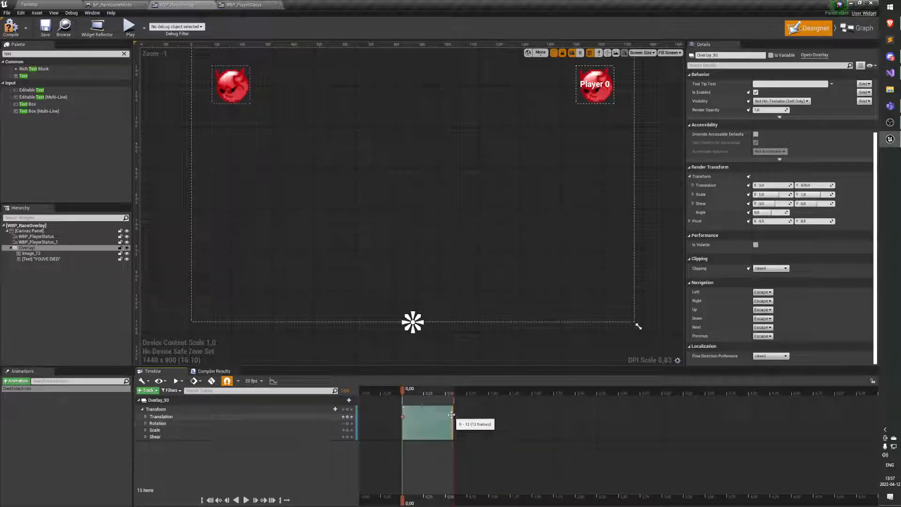
{"action": "mouse_move", "coordinate": [453, 423]}
{"action": "left_mouse_down"}
{"action": "mouse_move", "coordinate": [473, 419]}
{"action": "mouse_move", "coordinate": [399, 426]}
{"action": "mouse_move", "coordinate": [502, 423]}
{"action": "mouse_move", "coordinate": [458, 425]}
{"action": "mouse_move", "coordinate": [466, 423]}
{"action": "left_mouse_up"}
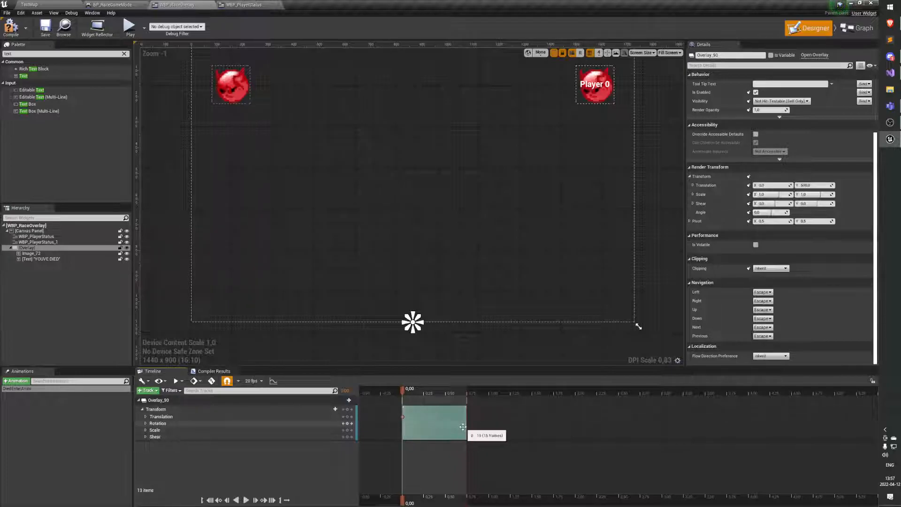
{"action": "left_click_drag", "start_coordinate": [466, 427], "coordinate": [397, 430]}
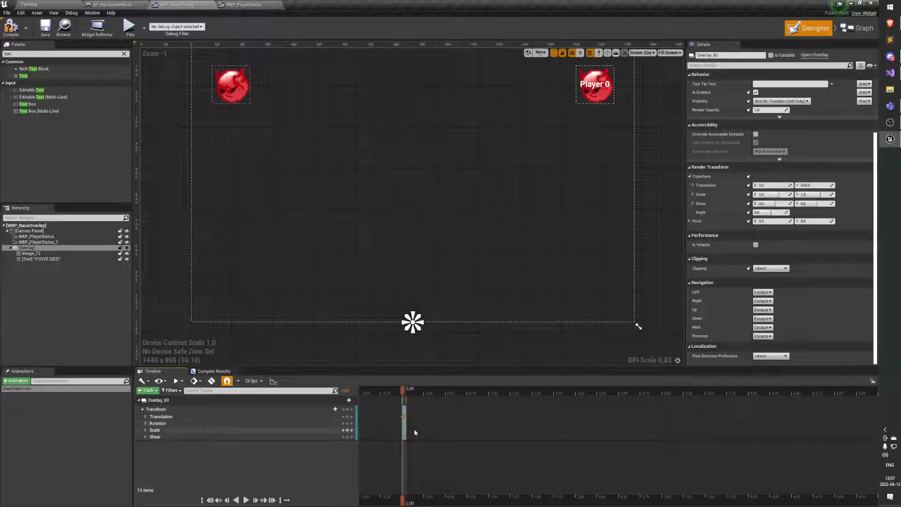
{"action": "key", "text": "ctrl+z"}
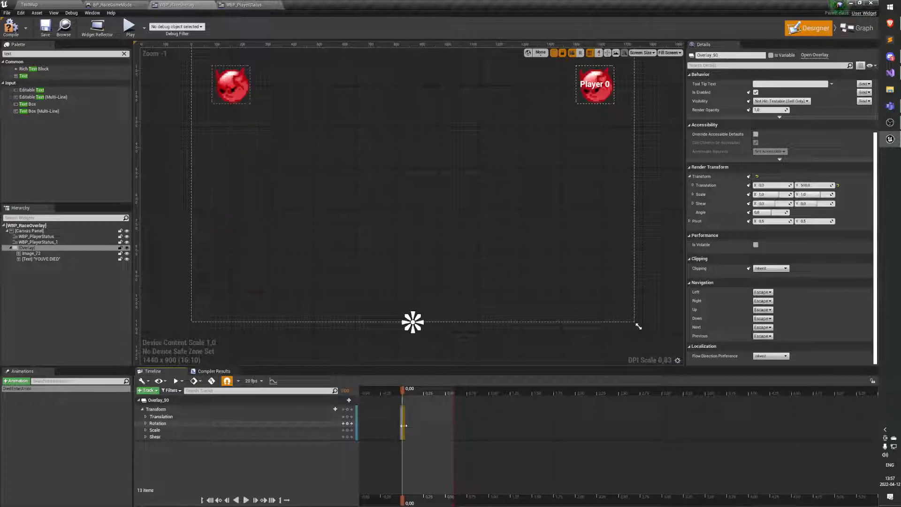
Step: Set the animation's playback end to about 1.50 and add a translation keyframe at 0.75 with Y set to 0
{"action": "left_click_drag", "start_coordinate": [452, 392], "coordinate": [531, 392]}
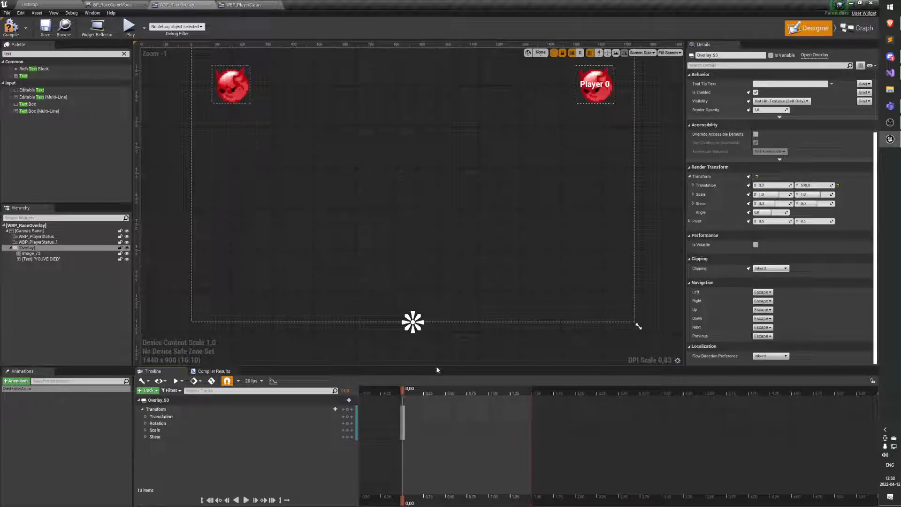
{"action": "right_click_drag", "start_coordinate": [532, 281], "coordinate": [539, 191]}
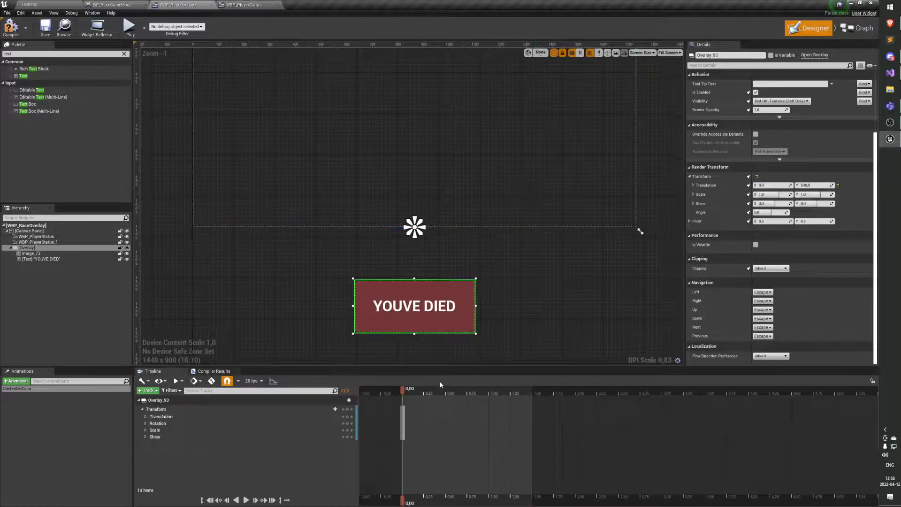
{"action": "left_click_drag", "start_coordinate": [402, 392], "coordinate": [464, 391]}
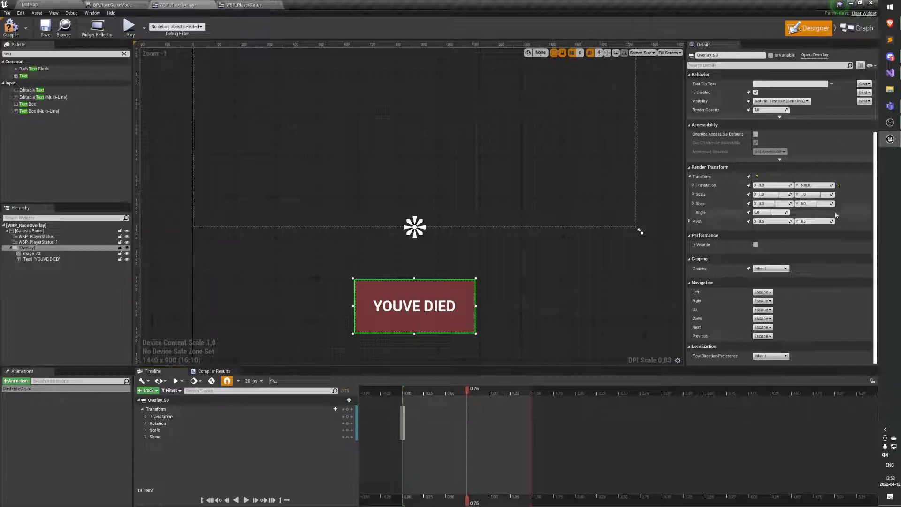
{"action": "left_click", "coordinate": [814, 185]}
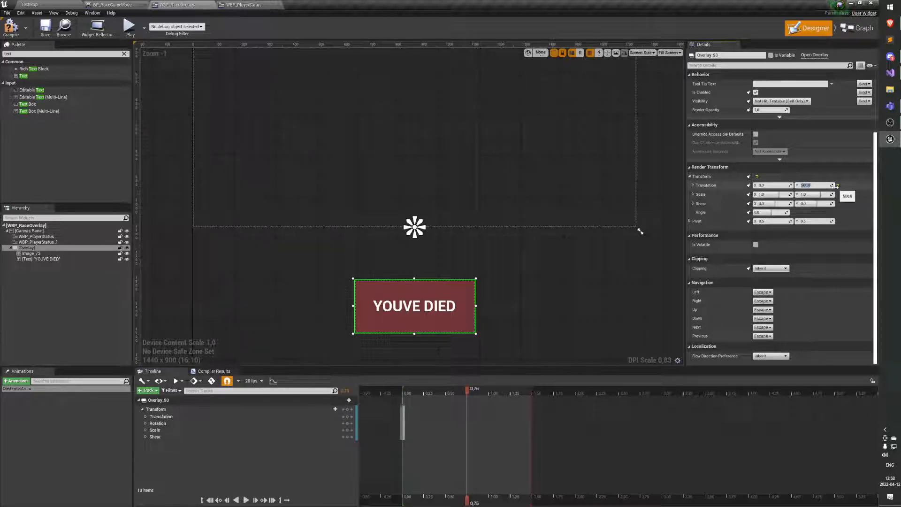
{"action": "type", "text": "0"}
{"action": "key", "text": "Return"}
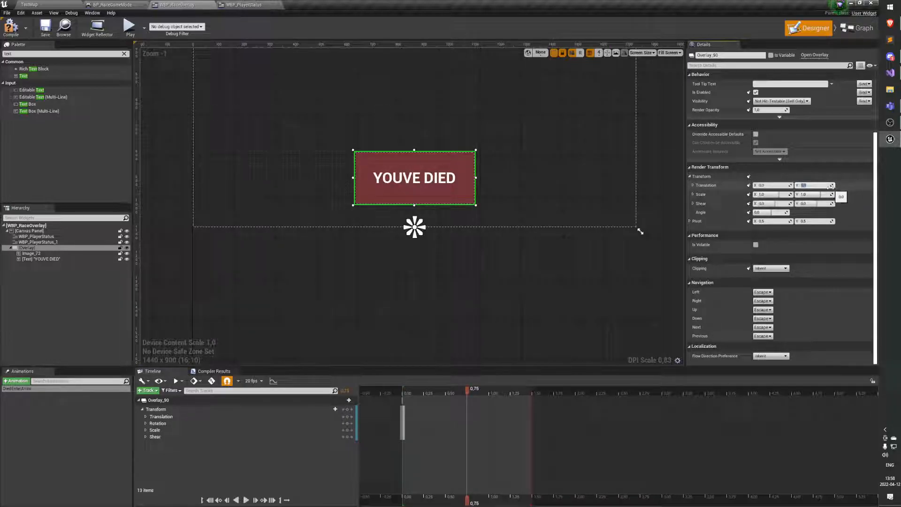
{"action": "left_click", "coordinate": [748, 186]}
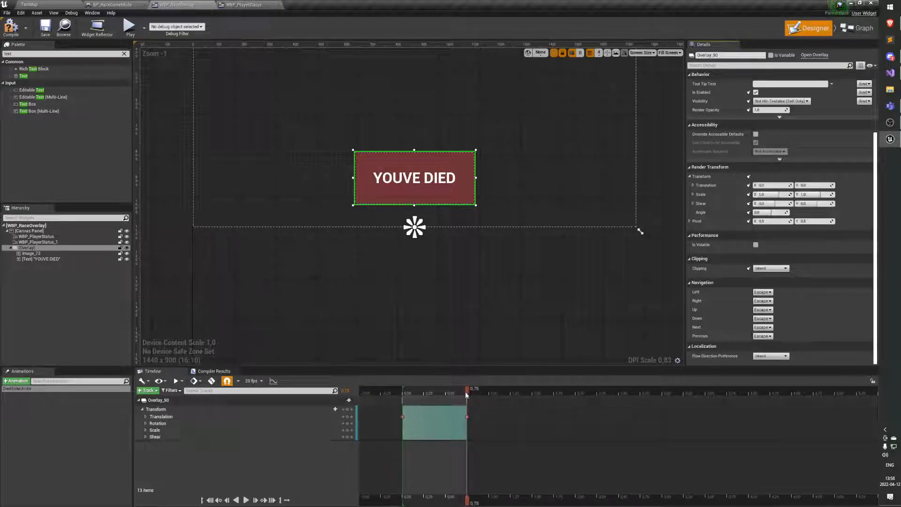
Step: Scrub the animation between 0.00 and 0.75 to check the overlay's movement, selecting the first translation keyframe
{"action": "left_click_drag", "start_coordinate": [465, 395], "coordinate": [402, 395]}
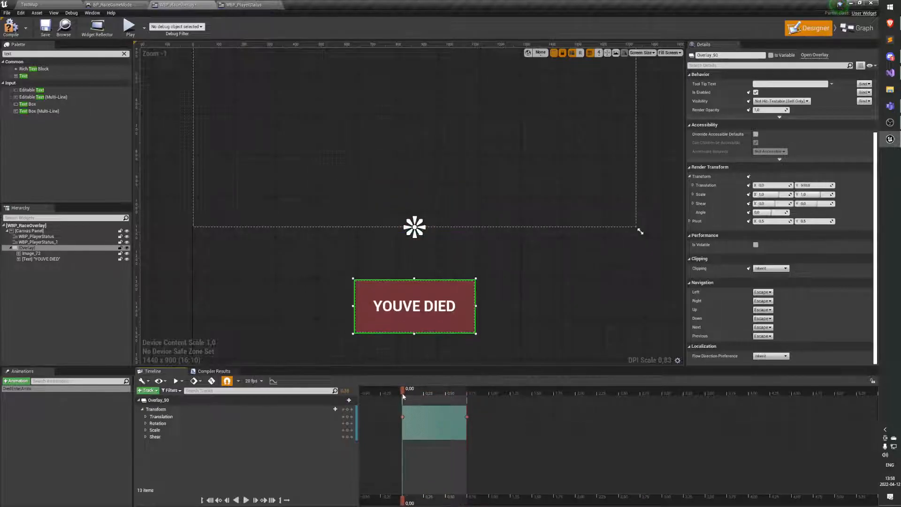
{"action": "left_click", "coordinate": [402, 415]}
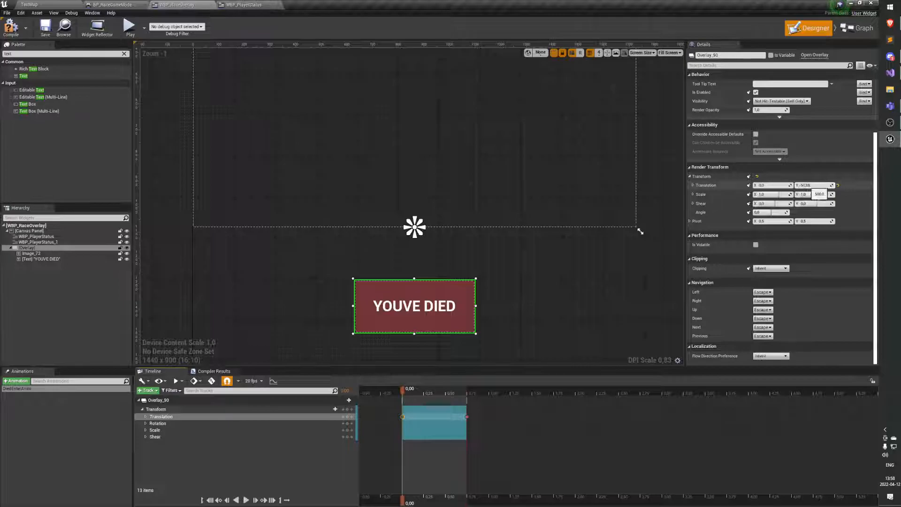
{"action": "left_click_drag", "start_coordinate": [401, 393], "coordinate": [469, 394]}
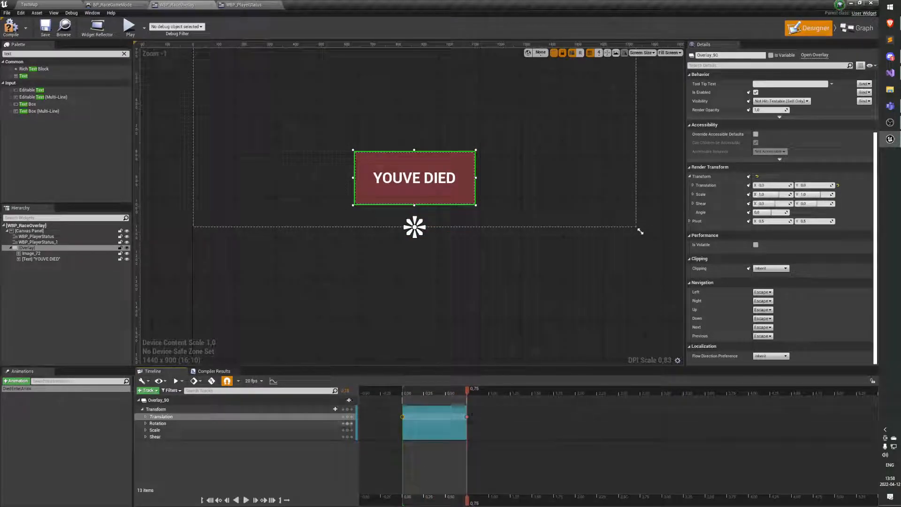
Step: Select the translation keyframe at 0.75, play the animation from 0.00 to check the overlay's movement, and save the widget
{"action": "left_click", "coordinate": [467, 417]}
{"action": "left_click", "coordinate": [467, 416]}
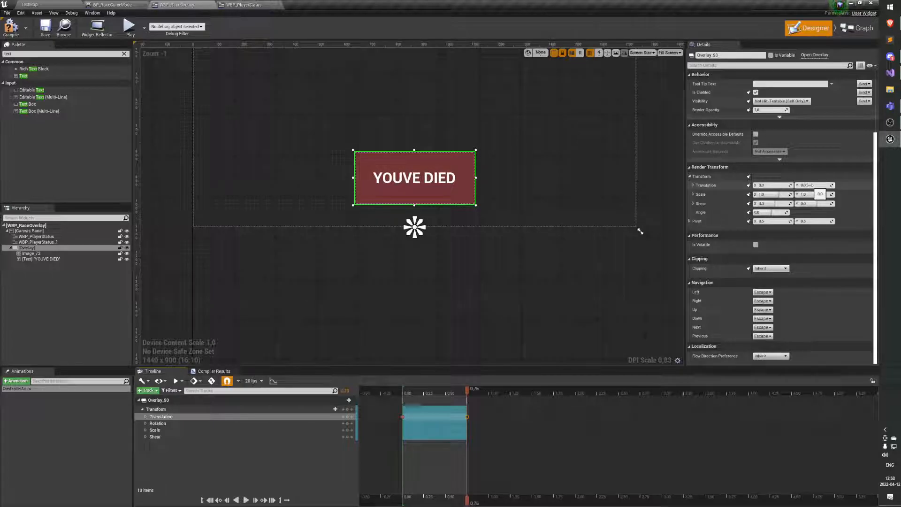
{"action": "left_click_drag", "start_coordinate": [466, 397], "coordinate": [402, 397]}
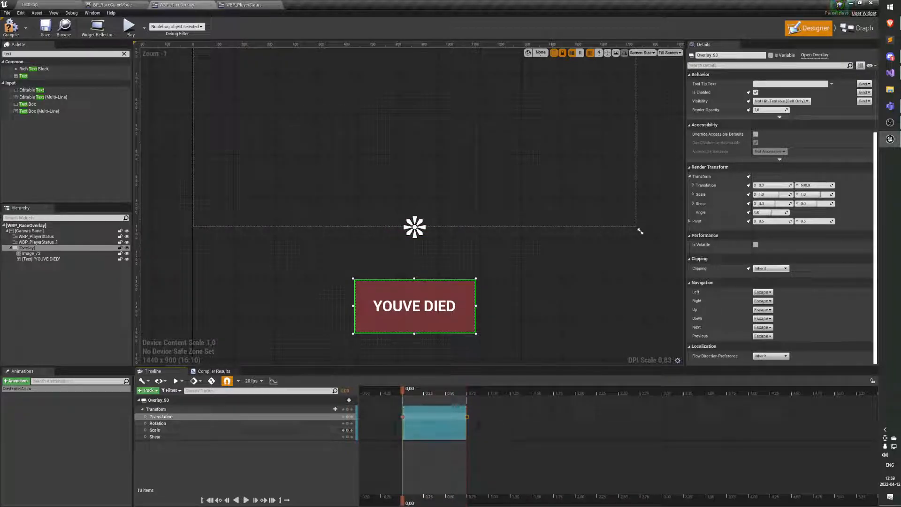
{"action": "key", "text": "space"}
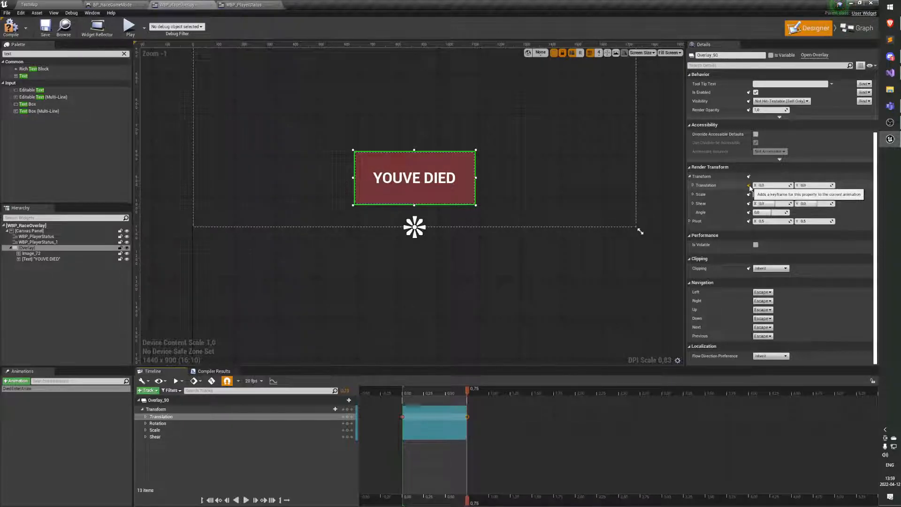
{"action": "key", "text": "ctrl+s"}
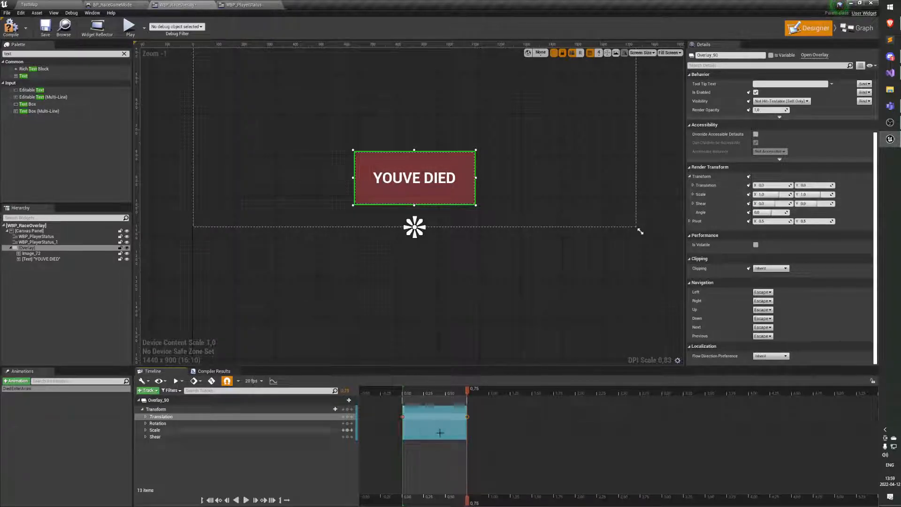
Step: At 0.00 on the timeline, set the overlay's render scale to X 0 and Y 0 and add a scale keyframe
{"action": "left_click_drag", "start_coordinate": [468, 395], "coordinate": [402, 395]}
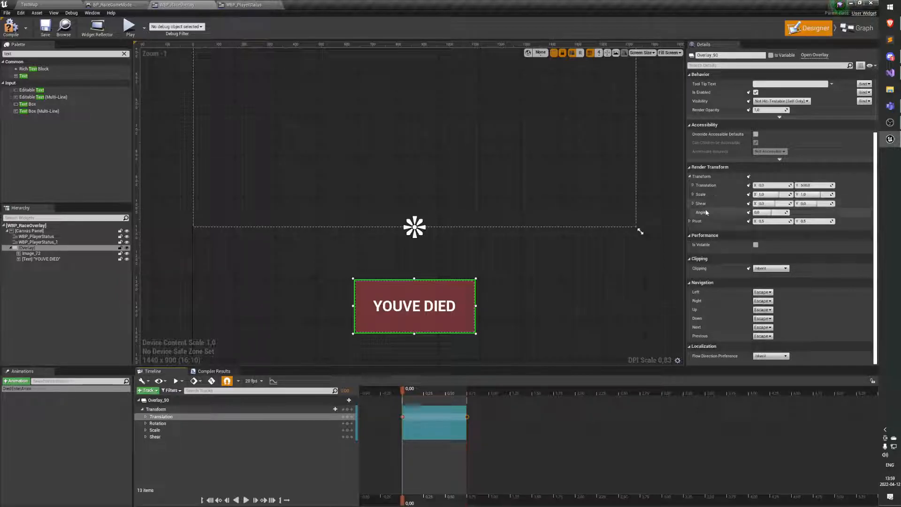
{"action": "left_click", "coordinate": [761, 195]}
{"action": "key", "text": "Tab"}
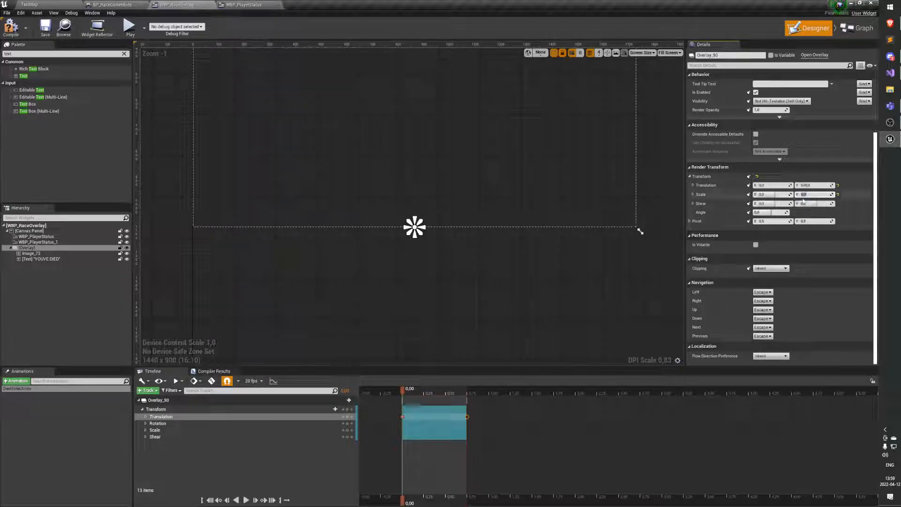
{"action": "left_click", "coordinate": [748, 194]}
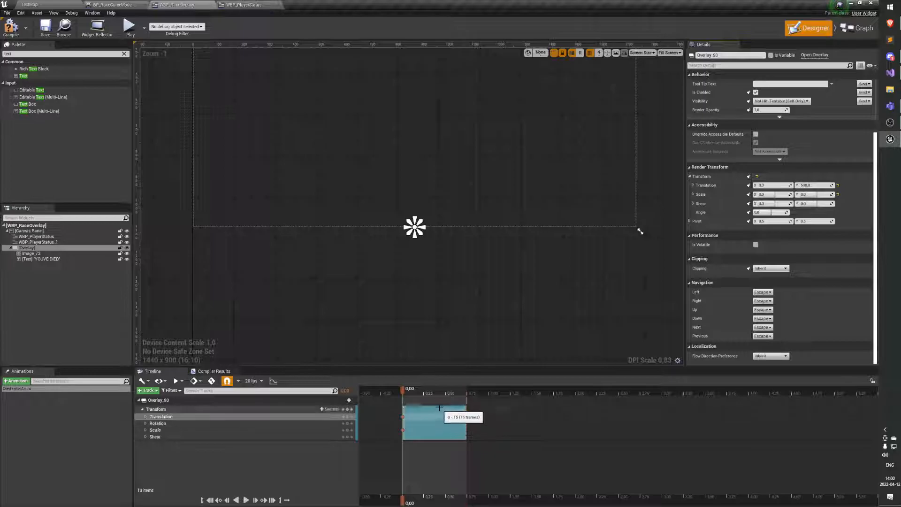
Step: At 0.75 on the timeline, set the overlay's render scale to X 1 and Y 1
{"action": "left_click_drag", "start_coordinate": [404, 393], "coordinate": [469, 390]}
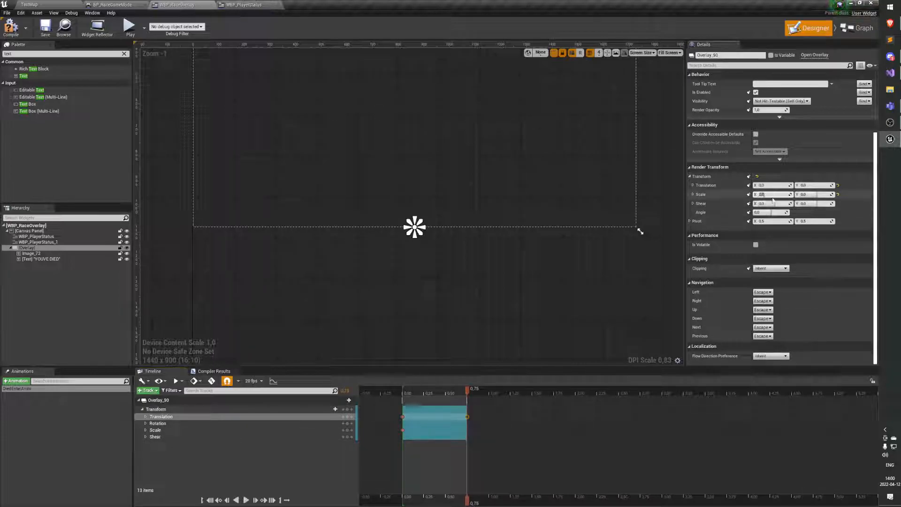
{"action": "key", "text": "Tab"}
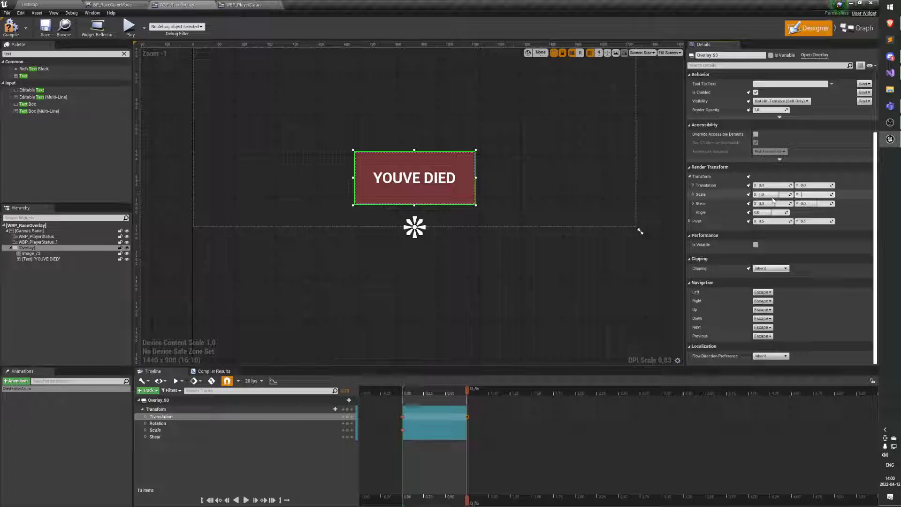
{"action": "key", "text": "Return"}
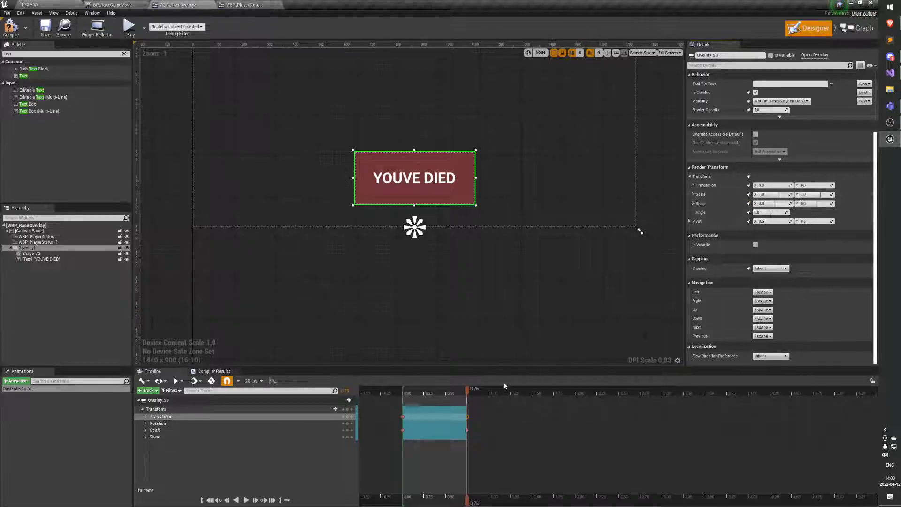
Step: Rewind the timeline and play the animation repeatedly to check the combined translation and scale movement
{"action": "left_click_drag", "start_coordinate": [468, 392], "coordinate": [413, 398]}
{"action": "key", "text": "space"}
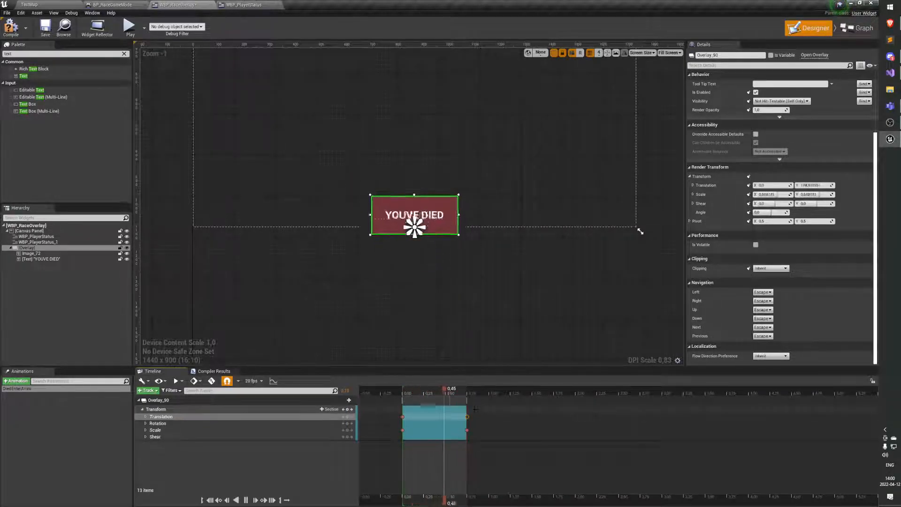
{"action": "key", "text": "space"}
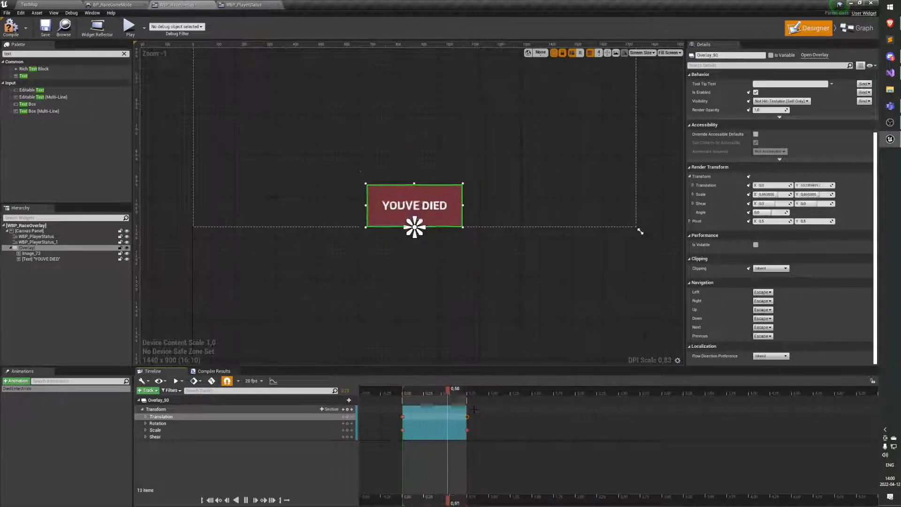
{"action": "key", "text": "space"}
{"action": "key", "text": "space"}
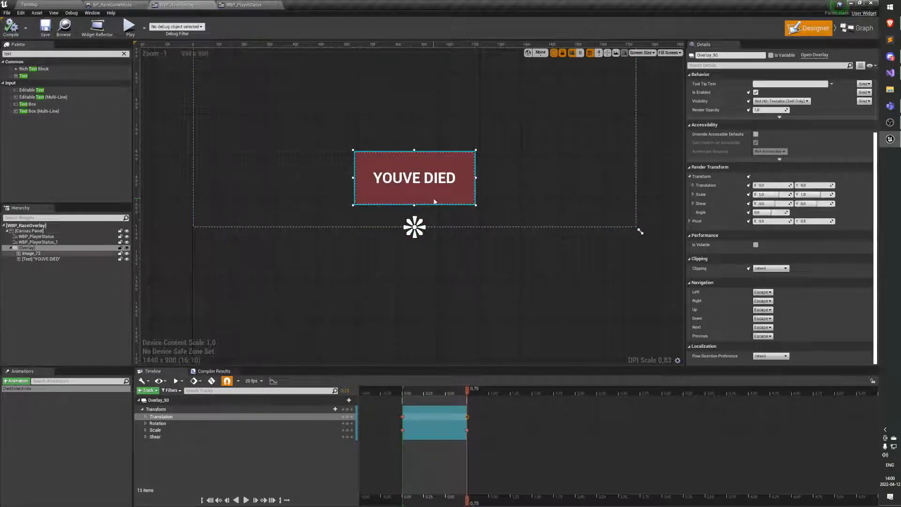
{"action": "left_click", "coordinate": [475, 406]}
{"action": "key", "text": "space"}
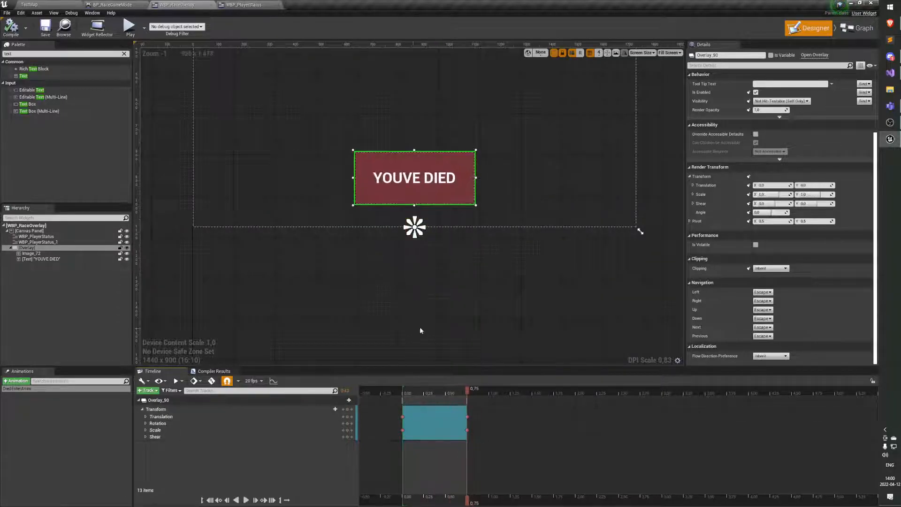
Step: Play-test TestMap, driving the car and firing collected shell powerups while checking the YOUVE DIED overlay, and end the session
{"action": "left_click", "coordinate": [41, 8]}
{"action": "left_click", "coordinate": [468, 26]}
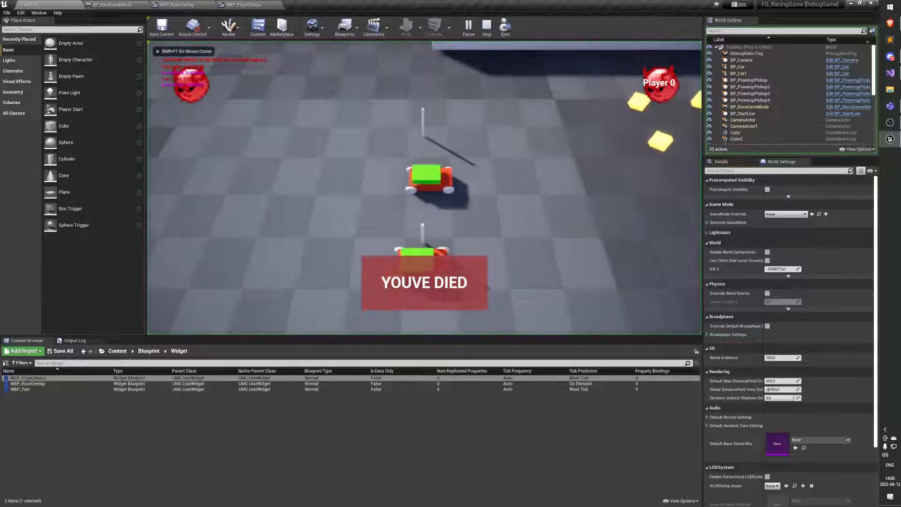
{"action": "key", "text": "w"}
{"action": "key", "text": "d"}
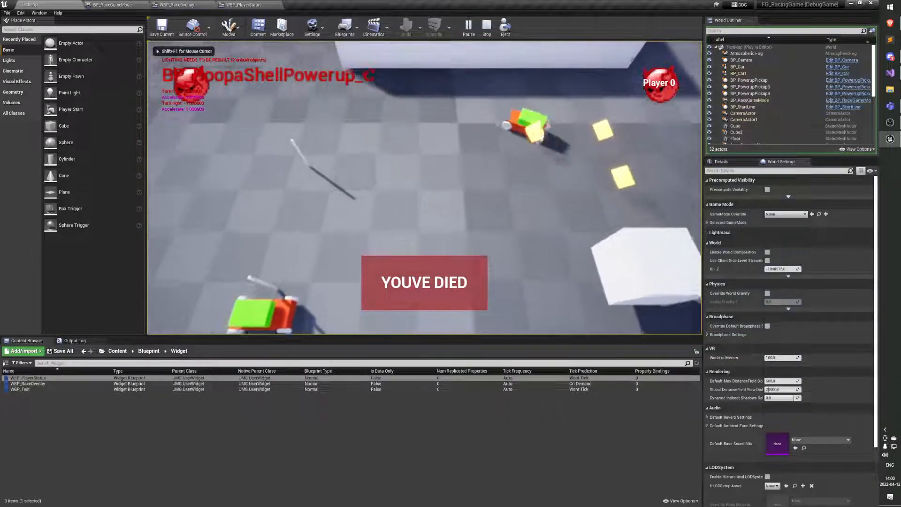
{"action": "key", "text": "space"}
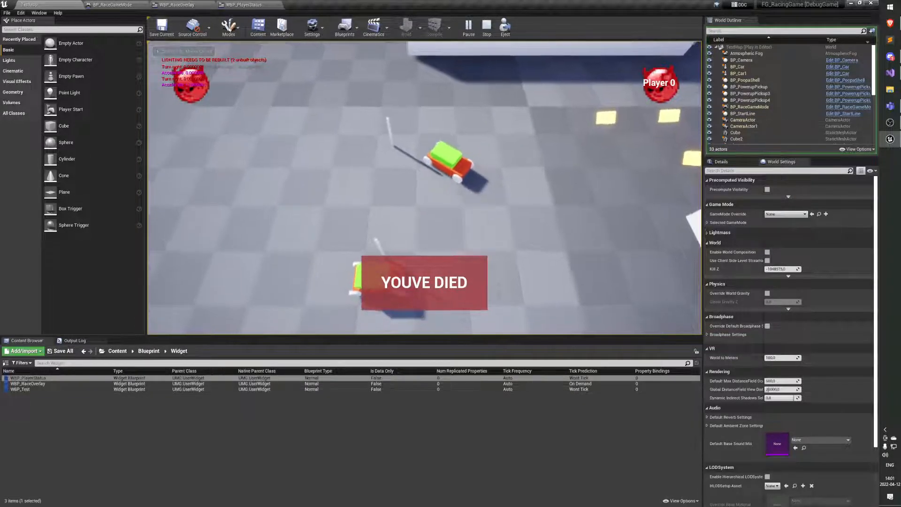
{"action": "key", "text": "s"}
{"action": "key", "text": "d"}
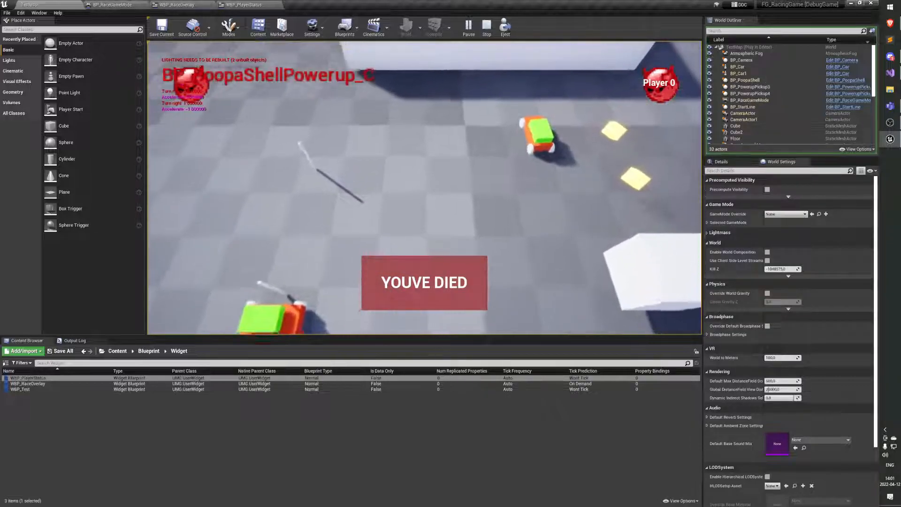
{"action": "key", "text": "space"}
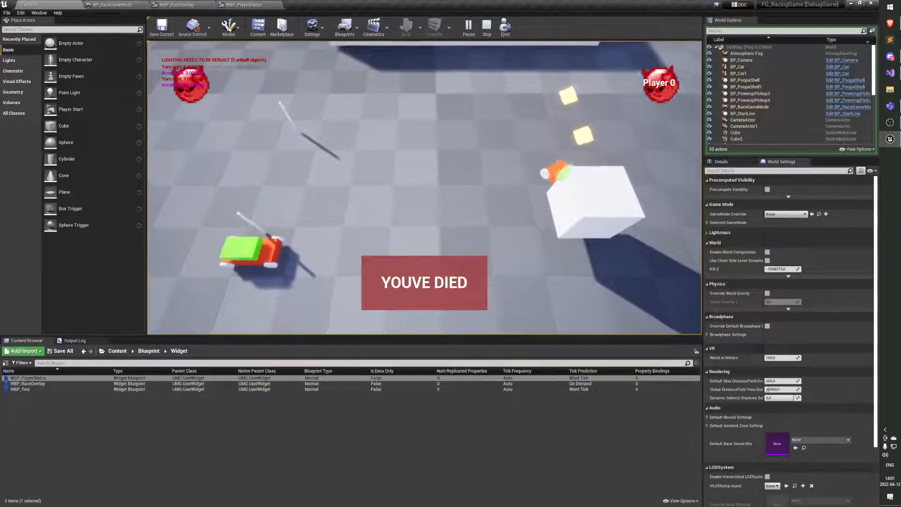
{"action": "key", "text": "s"}
{"action": "key", "text": "d"}
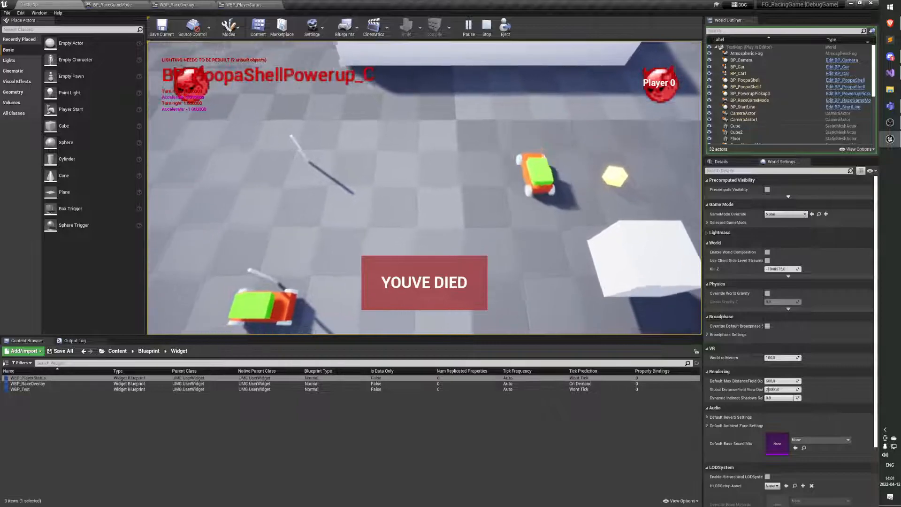
{"action": "key", "text": "space"}
{"action": "key", "text": "w"}
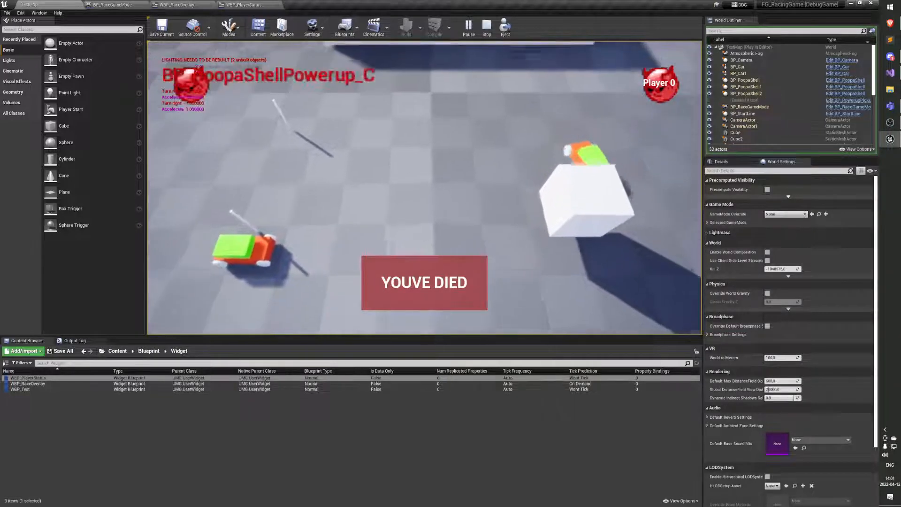
{"action": "key", "text": "Escape"}
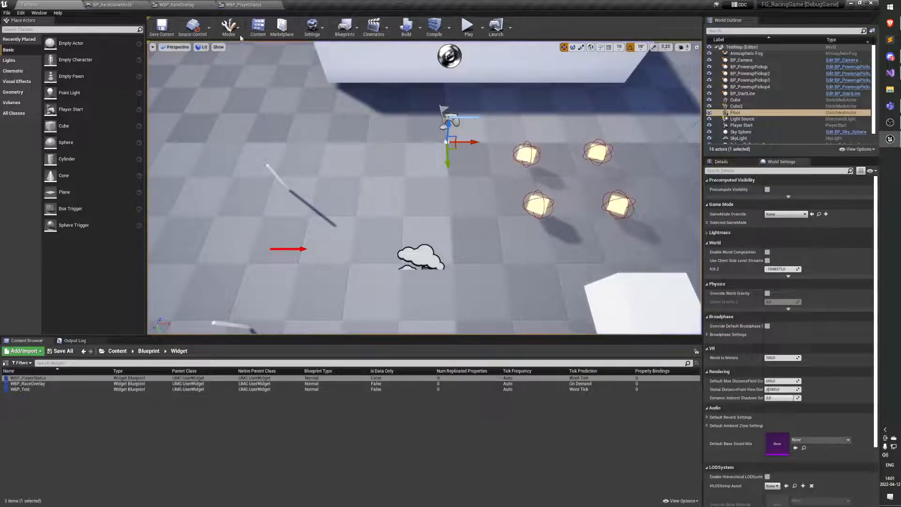
Step: Return to WBP_RaceOverlay and rewind the animation to 0.00, the overlay's hidden start pose
{"action": "left_click", "coordinate": [177, 5]}
{"action": "right_click_drag", "start_coordinate": [479, 193], "coordinate": [463, 264]}
{"action": "left_click_drag", "start_coordinate": [466, 394], "coordinate": [401, 397]}
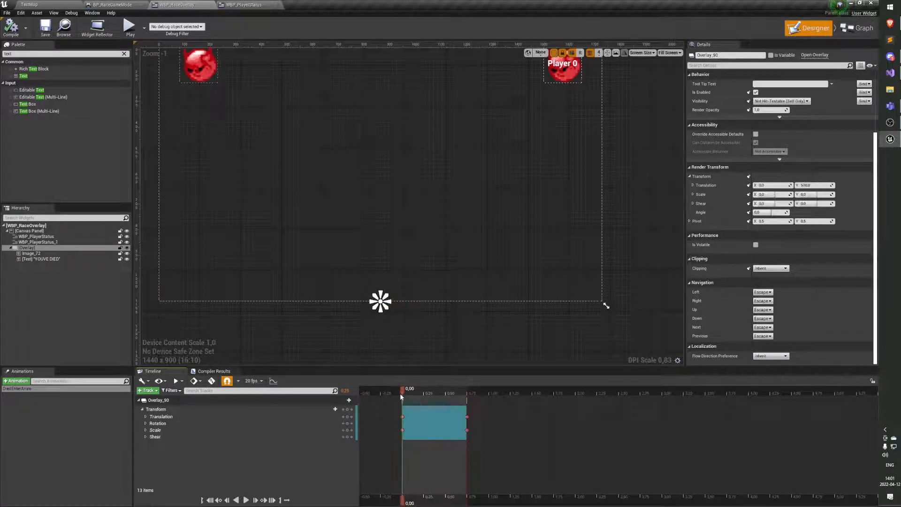
{"action": "right_click_drag", "start_coordinate": [352, 167], "coordinate": [354, 197]}
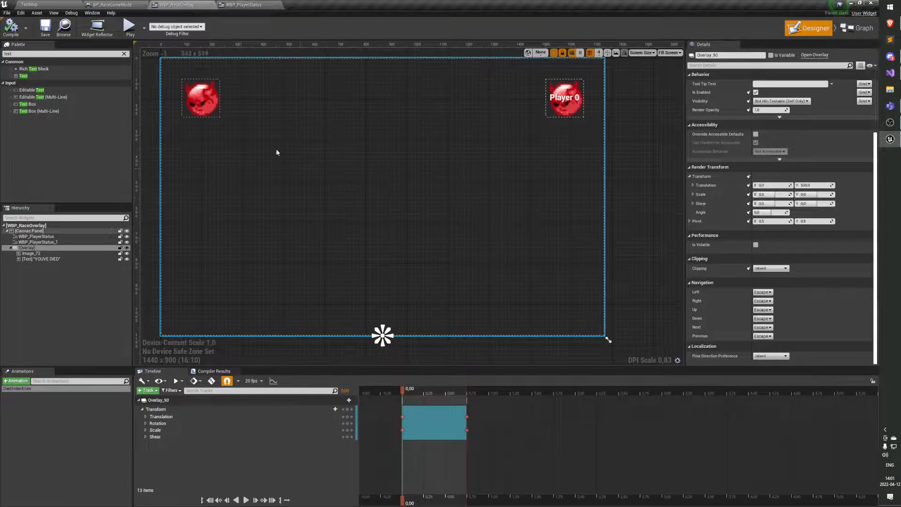
Step: Examine WBP_RaceOverlay's event graph and compare it with the canvas layout in the designer
{"action": "left_click", "coordinate": [856, 28]}
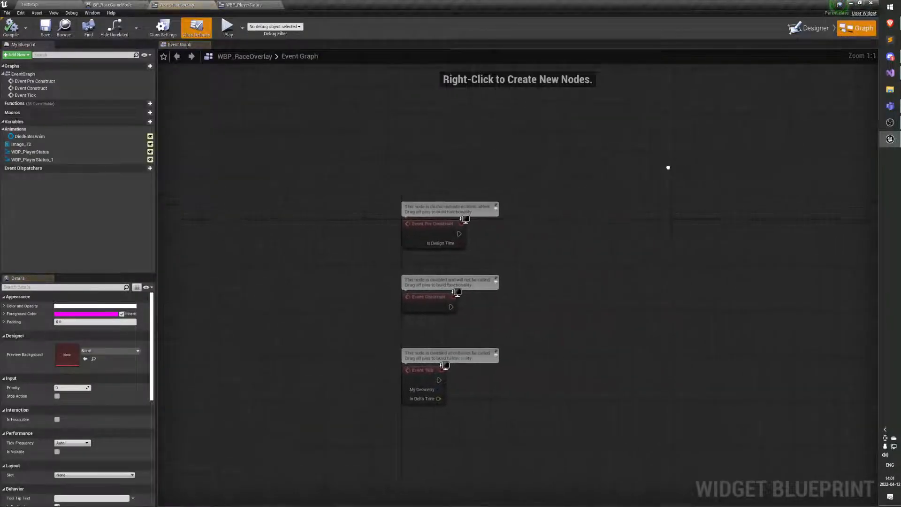
{"action": "left_click_drag", "start_coordinate": [415, 191], "coordinate": [619, 328]}
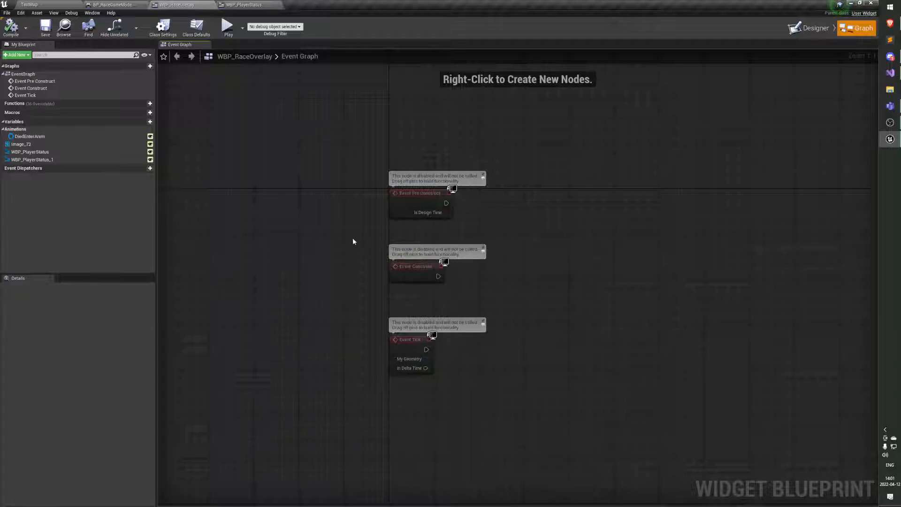
{"action": "right_click_drag", "start_coordinate": [527, 235], "coordinate": [450, 221]}
{"action": "left_click", "coordinate": [810, 28]}
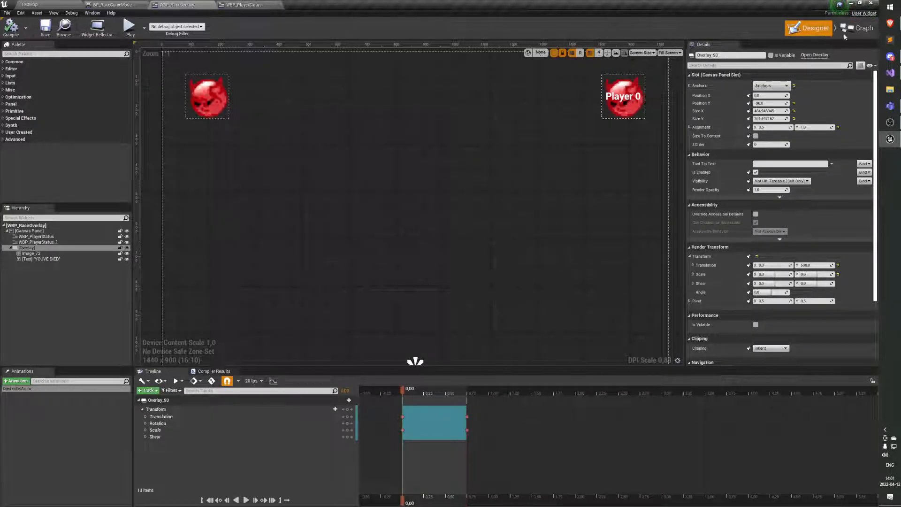
{"action": "scroll", "coordinate": [453, 231], "scroll_direction": "down", "scroll_amount": 1}
{"action": "scroll", "coordinate": [493, 234], "scroll_direction": "down", "scroll_amount": 1}
{"action": "right_click_drag", "start_coordinate": [577, 243], "coordinate": [492, 249]}
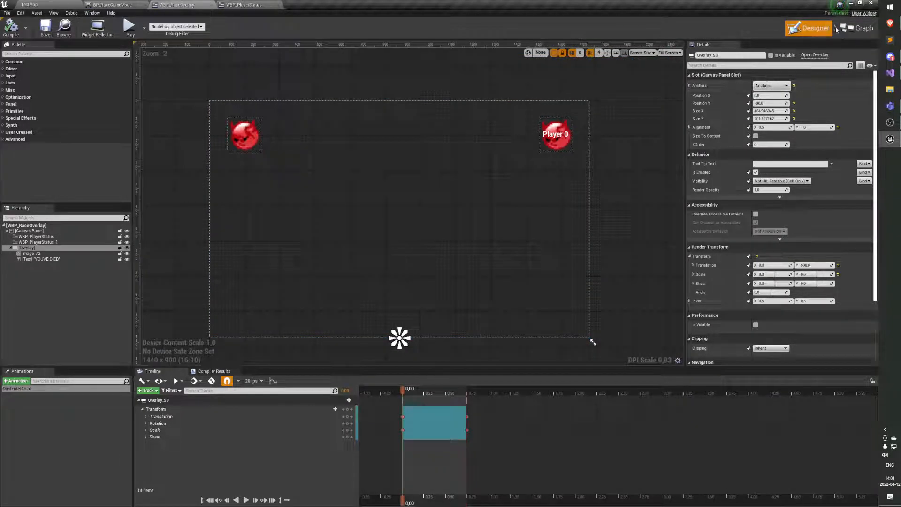
Step: Reopen the event graph and examine the default Event Pre Construct, Event Construct and Event Tick nodes
{"action": "left_click", "coordinate": [858, 28]}
{"action": "left_click_drag", "start_coordinate": [279, 191], "coordinate": [500, 427]}
{"action": "left_click_drag", "start_coordinate": [274, 181], "coordinate": [558, 422]}
{"action": "left_click", "coordinate": [558, 421]}
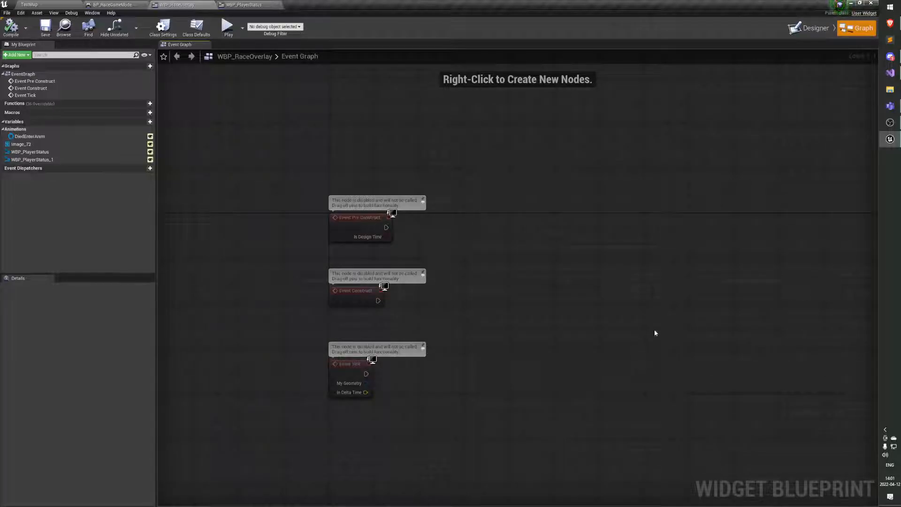
{"action": "right_click_drag", "start_coordinate": [564, 289], "coordinate": [568, 243]}
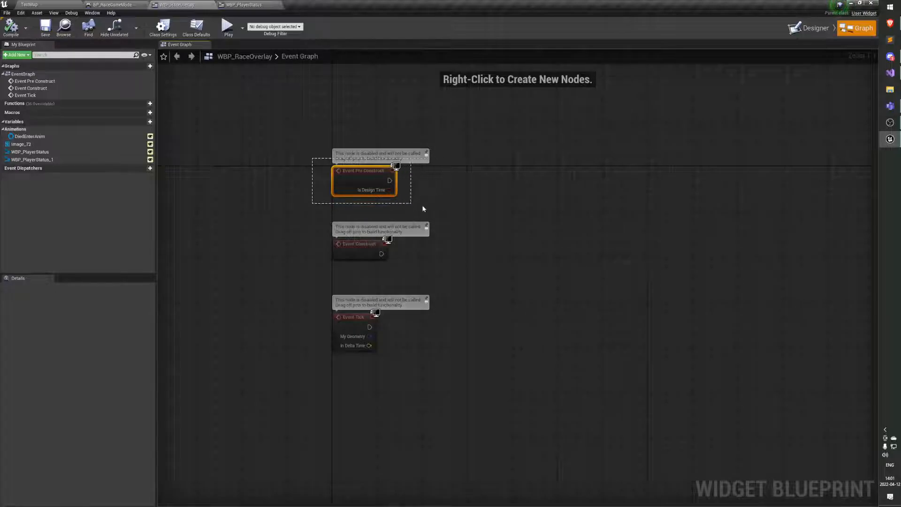
{"action": "left_click_drag", "start_coordinate": [447, 208], "coordinate": [446, 209]}
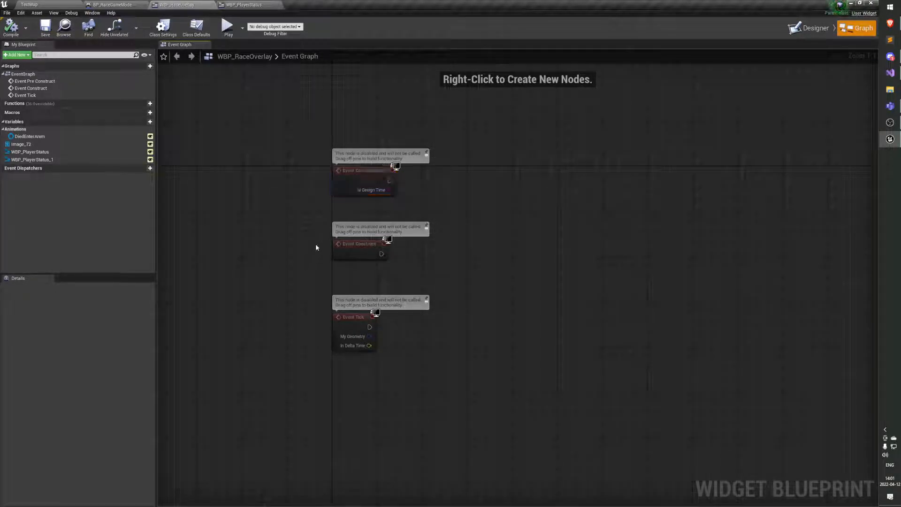
{"action": "left_click_drag", "start_coordinate": [414, 269], "coordinate": [413, 267]}
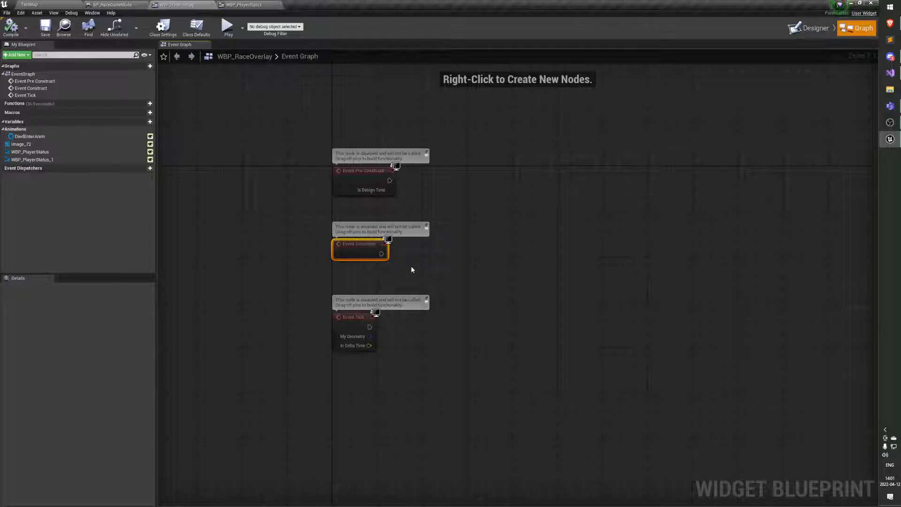
{"action": "left_click_drag", "start_coordinate": [292, 287], "coordinate": [409, 381]}
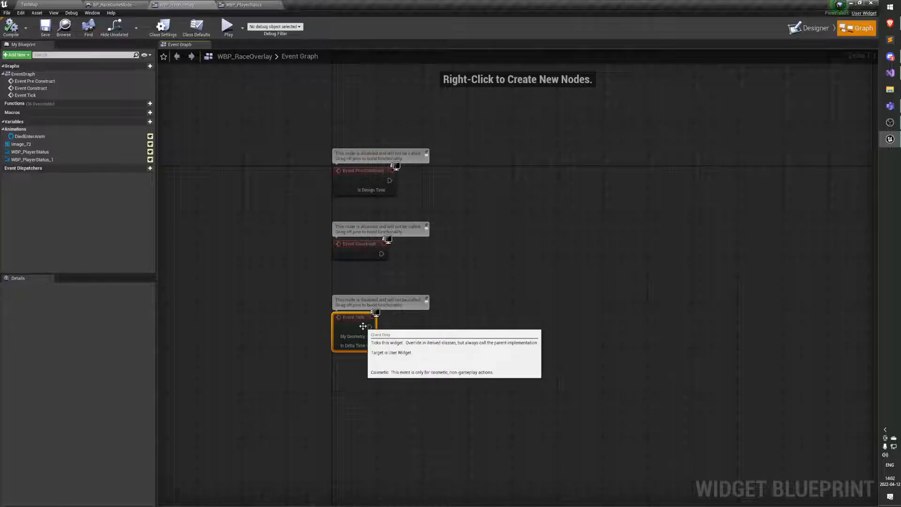
Step: Delete the Event Pre Construct node from WBP_RaceOverlay's event graph
{"action": "right_click_drag", "start_coordinate": [490, 273], "coordinate": [402, 292]}
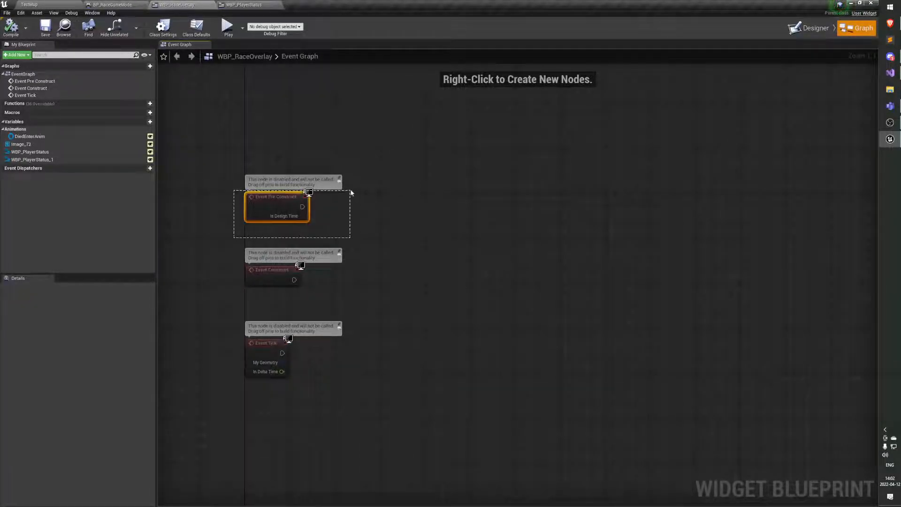
{"action": "left_click_drag", "start_coordinate": [351, 193], "coordinate": [351, 192]}
{"action": "key", "text": "Delete"}
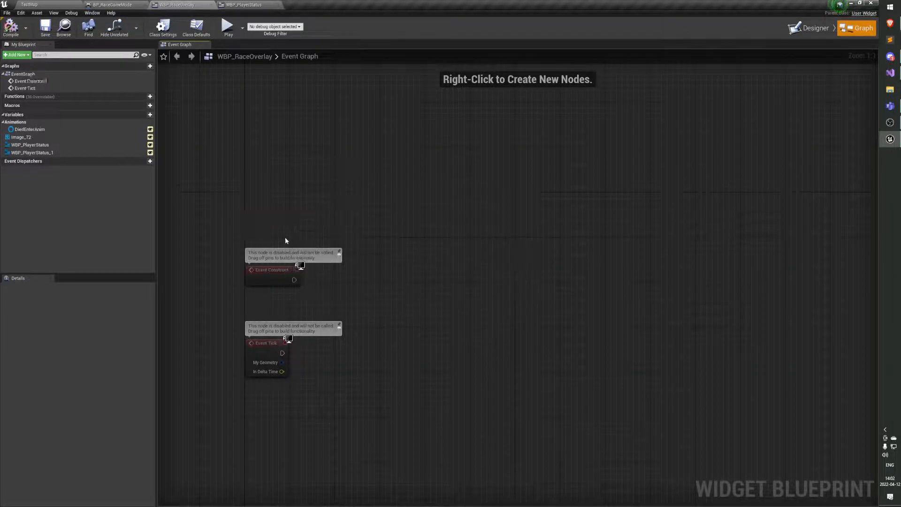
Step: Add a Delay node after Event Construct in WBP_RaceOverlay's event graph and set its duration to 2.0 seconds
{"action": "left_click", "coordinate": [348, 357]}
{"action": "left_click_drag", "start_coordinate": [295, 280], "coordinate": [379, 277]}
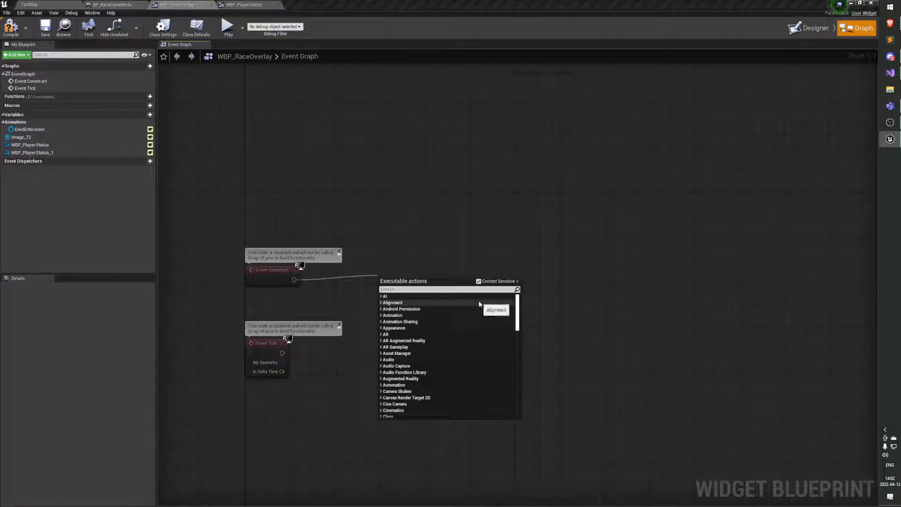
{"action": "type", "text": "delay"}
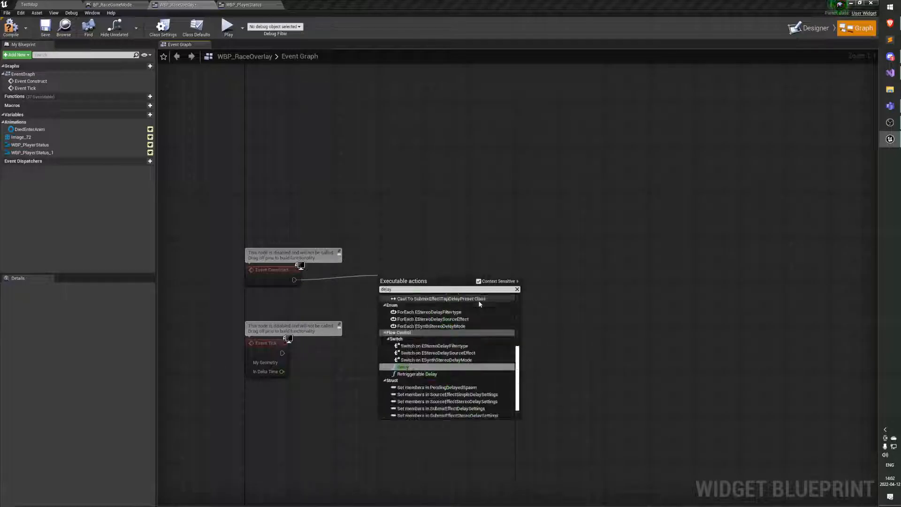
{"action": "key", "text": "Return"}
{"action": "left_click_drag", "start_coordinate": [408, 278], "coordinate": [358, 266]}
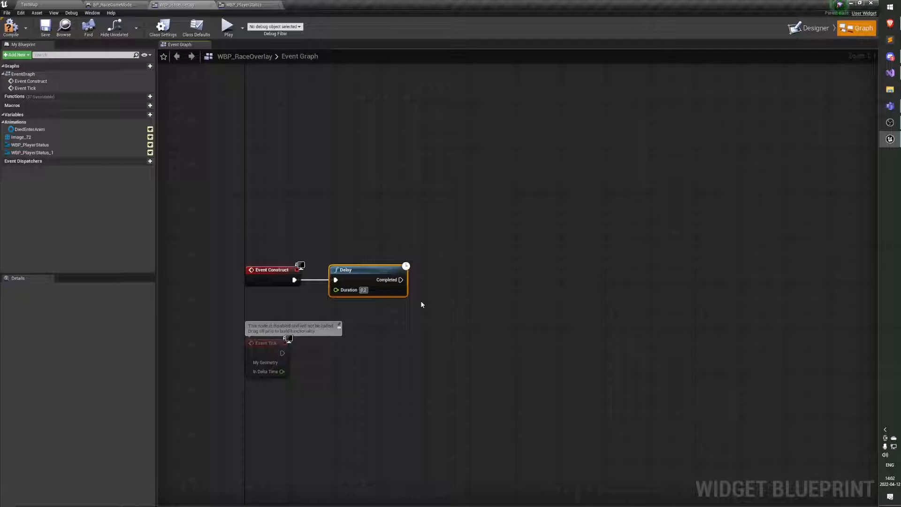
{"action": "type", "text": "2"}
{"action": "left_click", "coordinate": [420, 302]}
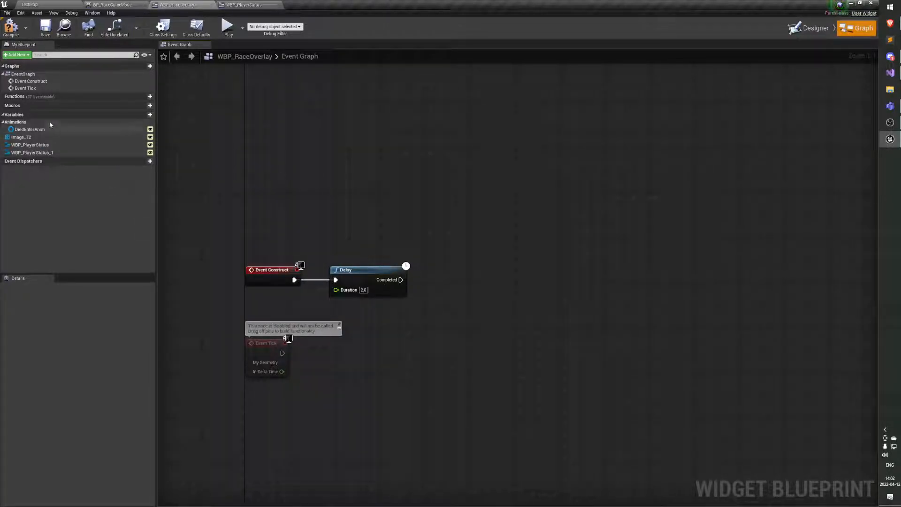
Step: Examine the DiedEnterAnim animation variable alongside the image and player status widget variables
{"action": "left_click", "coordinate": [38, 122]}
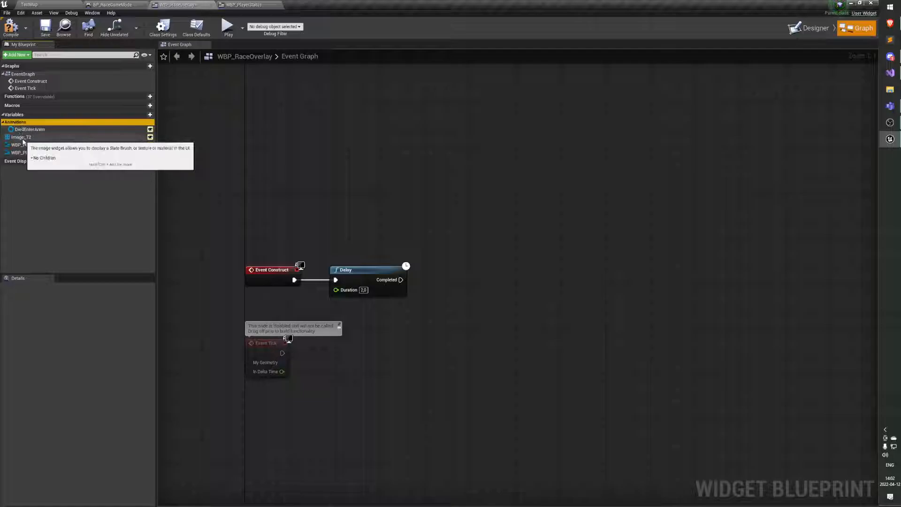
{"action": "left_click", "coordinate": [23, 139]}
{"action": "left_click", "coordinate": [26, 151]}
{"action": "left_click", "coordinate": [28, 145]}
{"action": "left_click", "coordinate": [27, 138]}
{"action": "left_click", "coordinate": [29, 145]}
{"action": "left_click", "coordinate": [30, 150]}
{"action": "left_click", "coordinate": [32, 140]}
{"action": "left_click", "coordinate": [33, 145]}
{"action": "left_click", "coordinate": [35, 152]}
{"action": "left_click", "coordinate": [37, 139]}
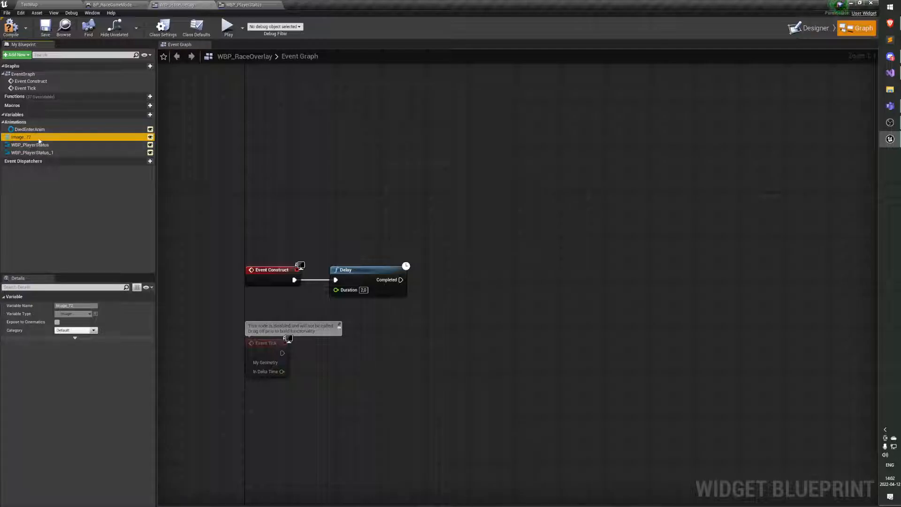
{"action": "left_click", "coordinate": [6, 130]}
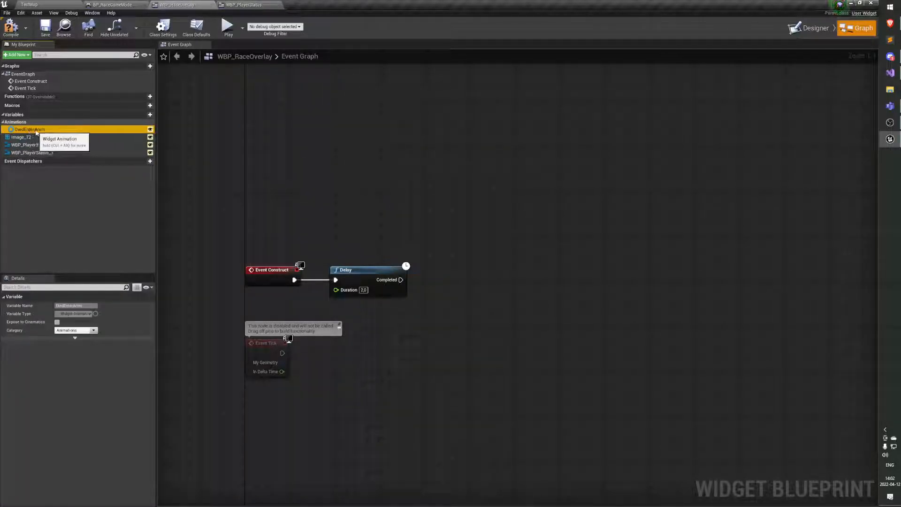
Step: Check the DiedEnterAnim entry in the designer's animation list and return to the event graph
{"action": "left_click", "coordinate": [805, 28]}
{"action": "left_click", "coordinate": [24, 389]}
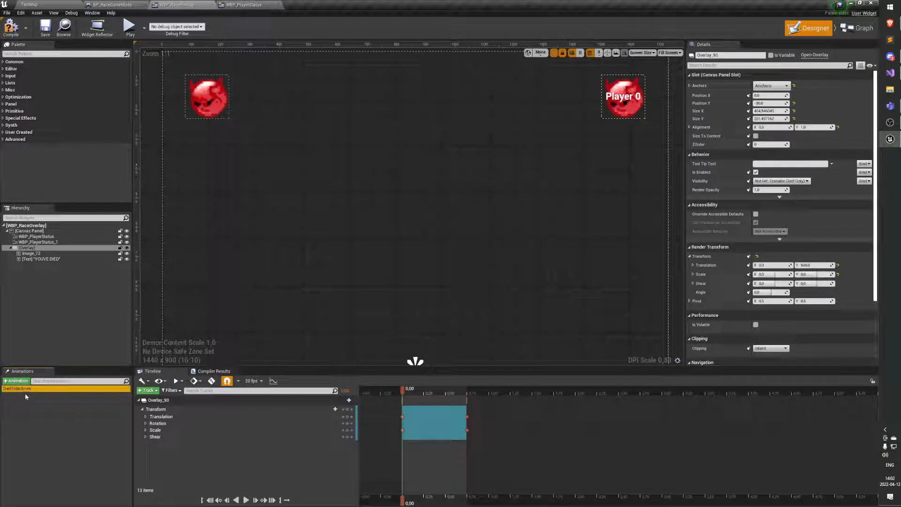
{"action": "left_click", "coordinate": [857, 28]}
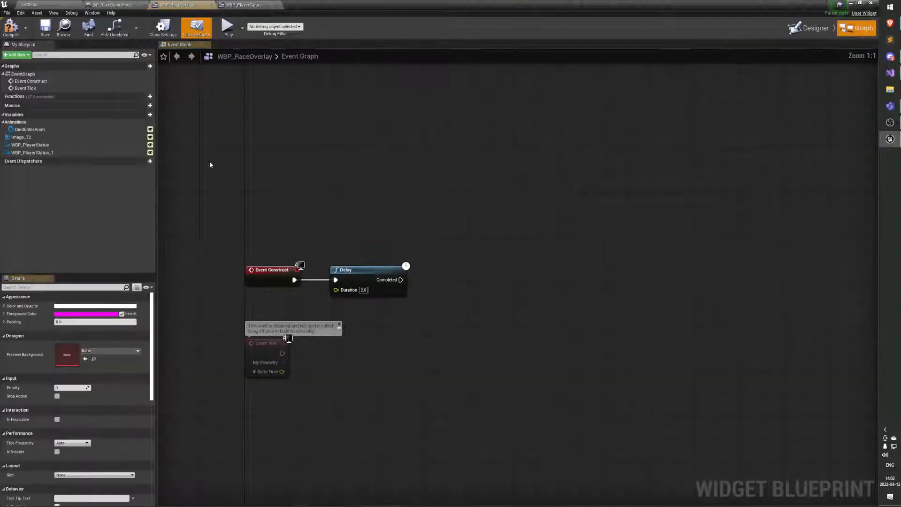
Step: Place a DiedEnterAnim getter node in the event graph beside the Delay node
{"action": "left_click", "coordinate": [25, 129]}
{"action": "left_click_drag", "start_coordinate": [24, 129], "coordinate": [264, 241]}
{"action": "left_click_drag", "start_coordinate": [395, 305], "coordinate": [415, 301]}
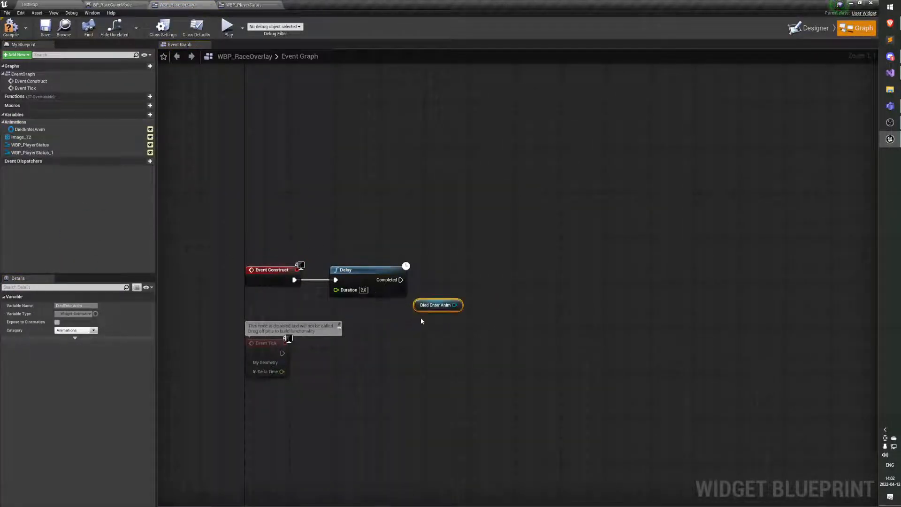
{"action": "left_click_drag", "start_coordinate": [46, 129], "coordinate": [438, 340]}
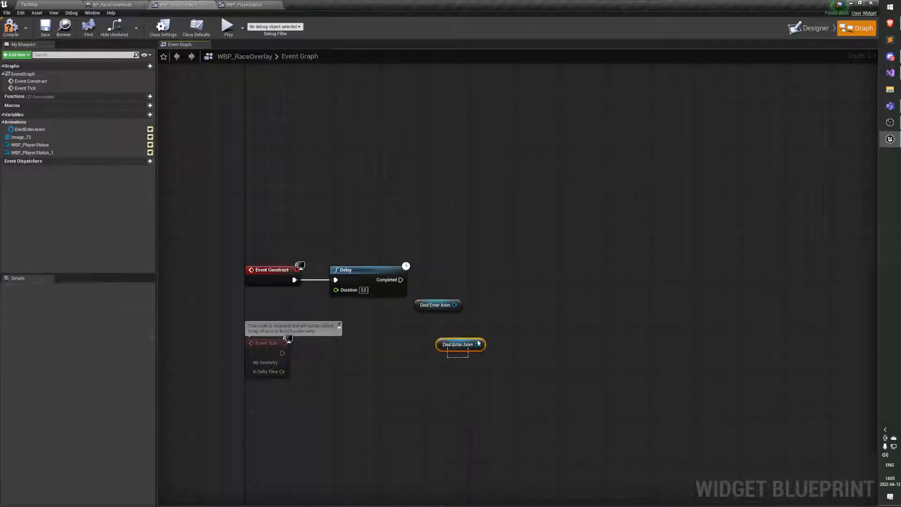
{"action": "left_click", "coordinate": [29, 129]}
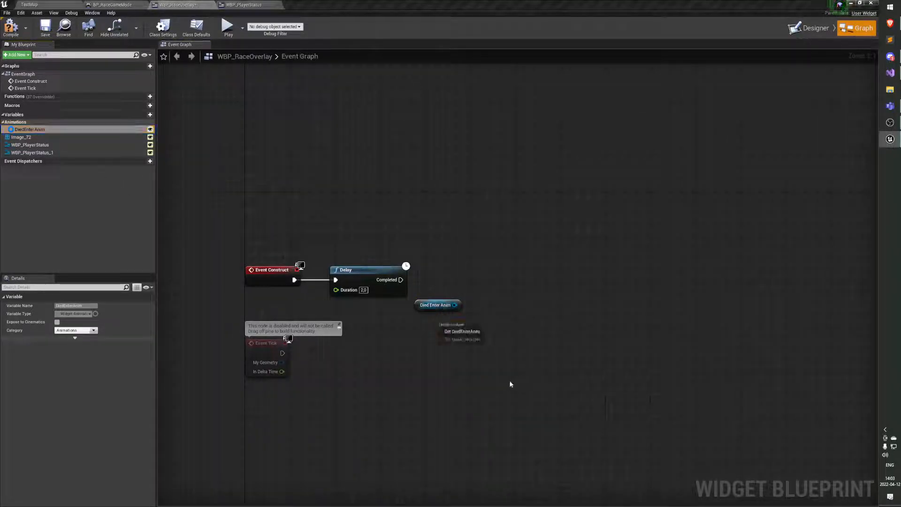
{"action": "left_click_drag", "start_coordinate": [21, 128], "coordinate": [508, 275]}
{"action": "key", "text": "Delete"}
Step: Add a Play Animation node fed by the DiedEnterAnim getter, connect it to the Delay's Completed output, and tidy the node layout
{"action": "type", "text": "play"}
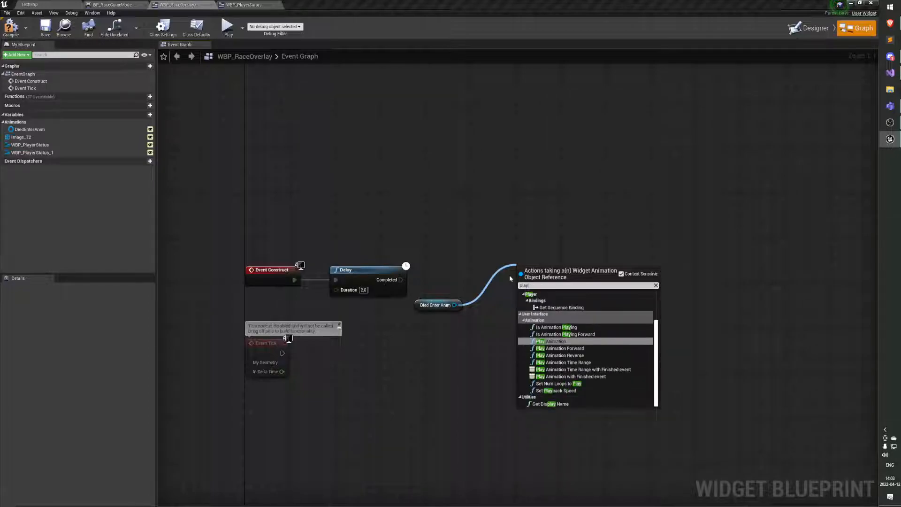
{"action": "key", "text": "Return"}
{"action": "left_click_drag", "start_coordinate": [522, 287], "coordinate": [401, 280]}
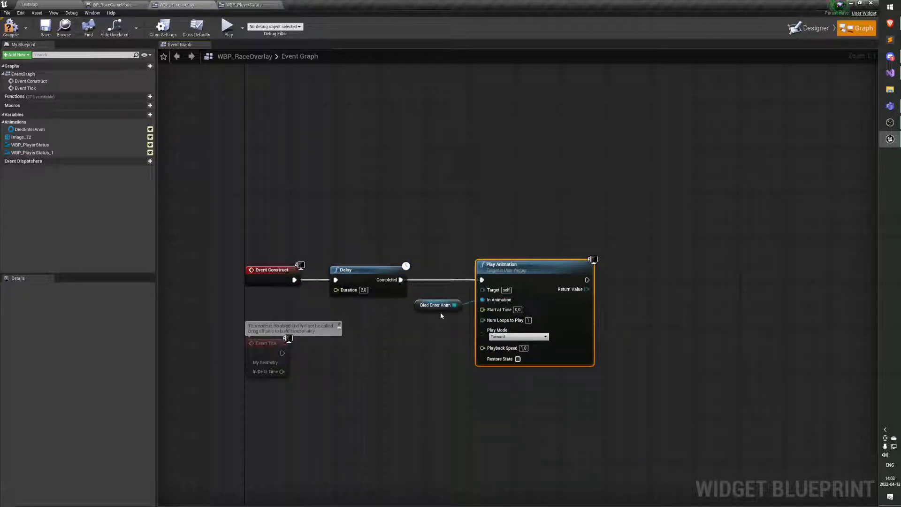
{"action": "left_click_drag", "start_coordinate": [441, 305], "coordinate": [458, 299]}
{"action": "left_click_drag", "start_coordinate": [561, 321], "coordinate": [567, 321]}
{"action": "left_click", "coordinate": [619, 331]}
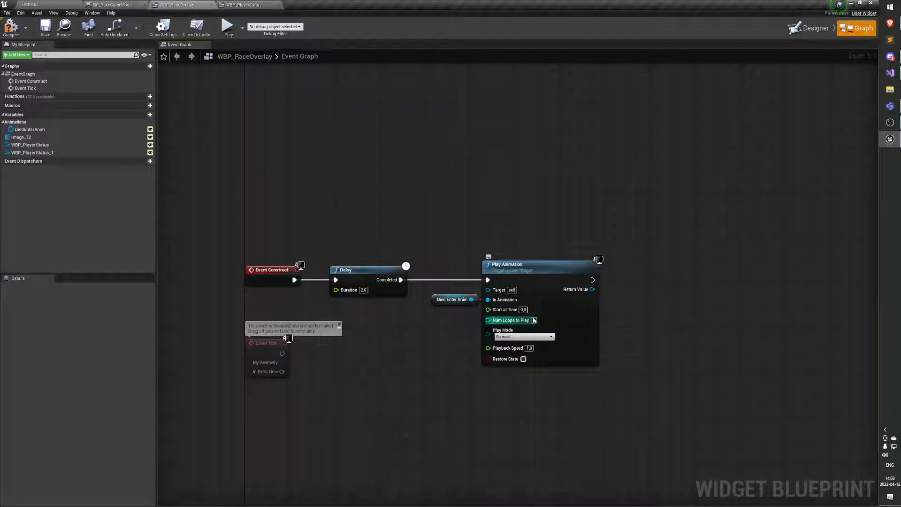
Step: Switch the Play Animation node's play mode to Ping Pong and back to Forward
{"action": "left_click", "coordinate": [520, 336]}
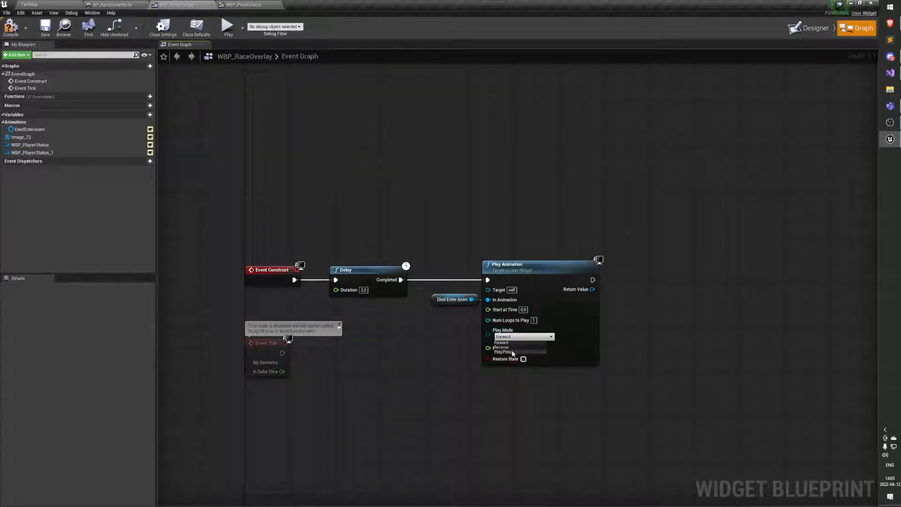
{"action": "left_click", "coordinate": [509, 352]}
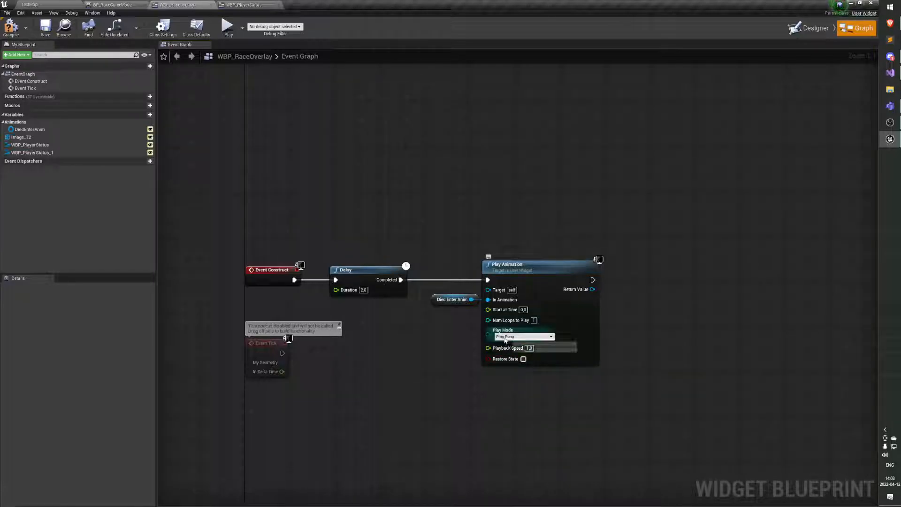
{"action": "left_click", "coordinate": [509, 337]}
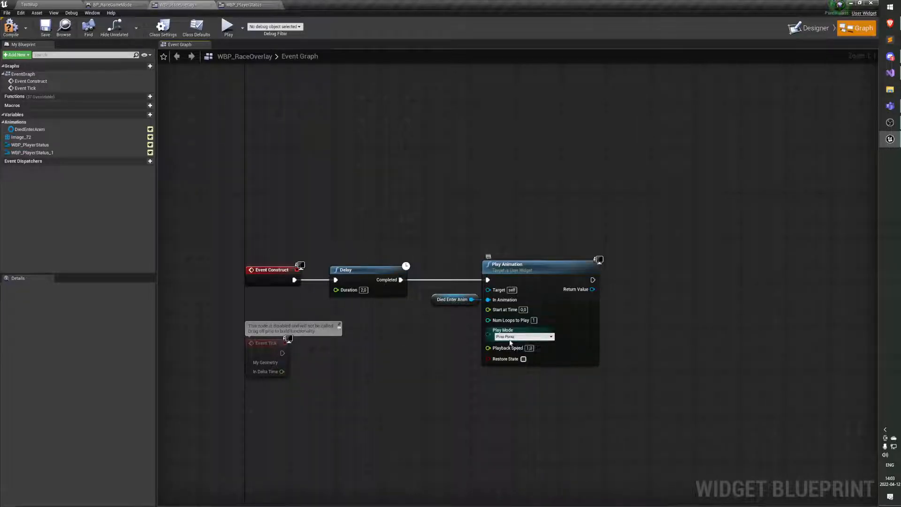
{"action": "left_click", "coordinate": [502, 343]}
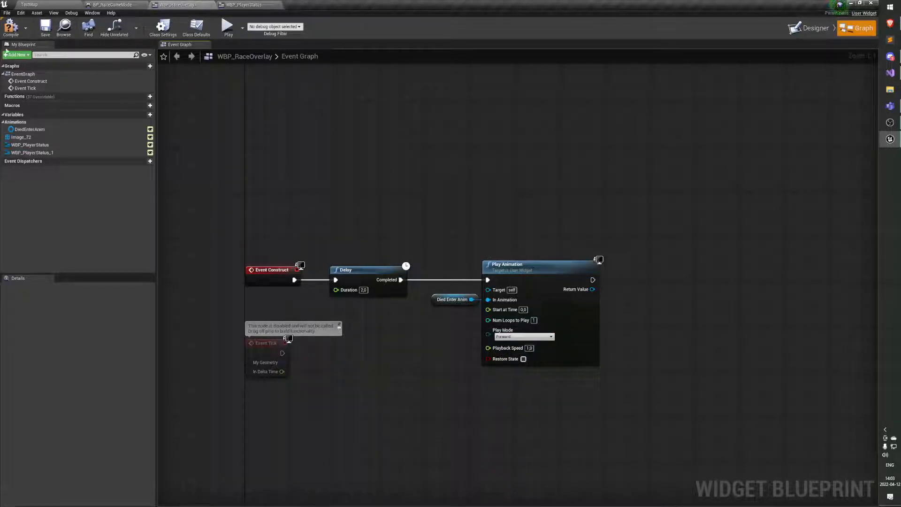
Step: Save WBP_RaceOverlay and review its Event Construct, Delay and Play Animation chain
{"action": "left_click", "coordinate": [50, 31]}
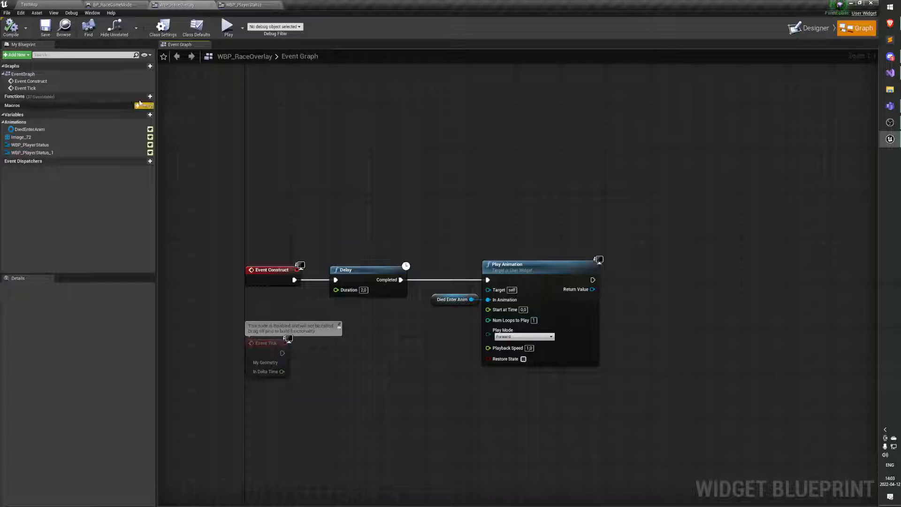
{"action": "left_click_drag", "start_coordinate": [322, 245], "coordinate": [435, 319]}
{"action": "left_click", "coordinate": [262, 285]}
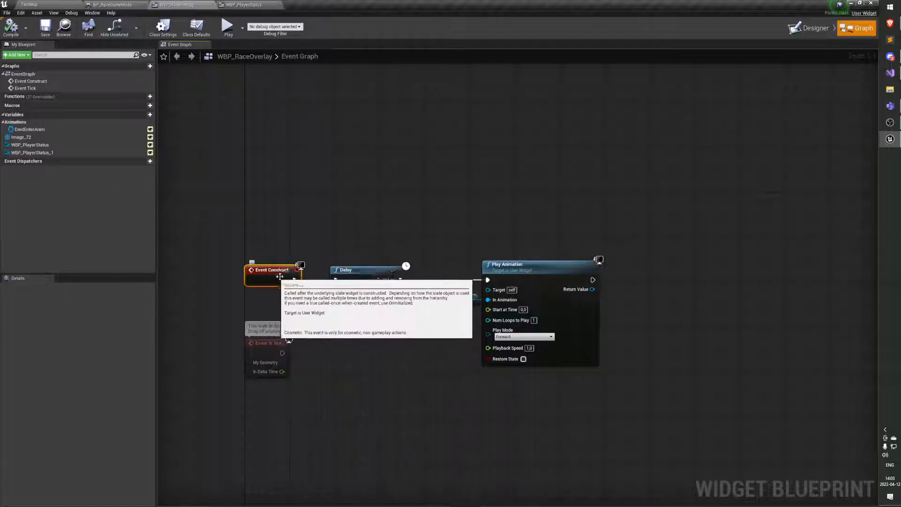
{"action": "left_click_drag", "start_coordinate": [317, 257], "coordinate": [623, 386]}
{"action": "left_click", "coordinate": [300, 197]}
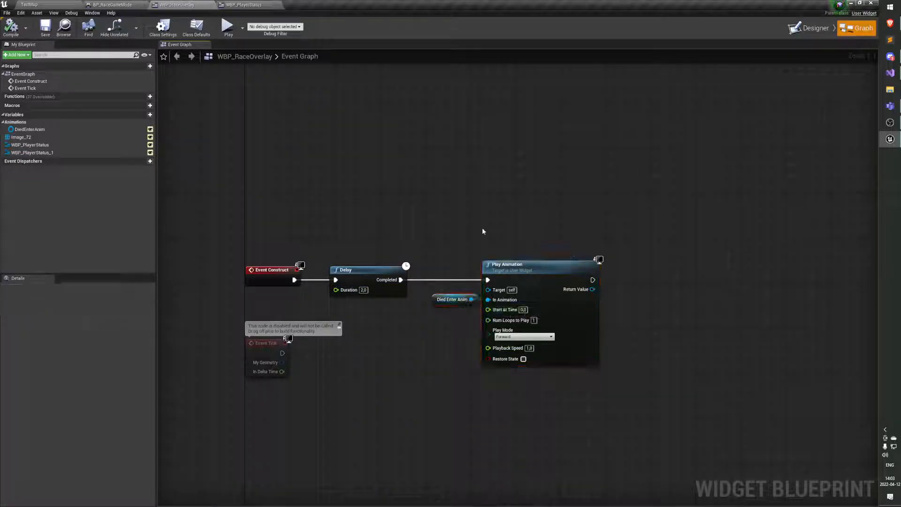
{"action": "left_click", "coordinate": [44, 28]}
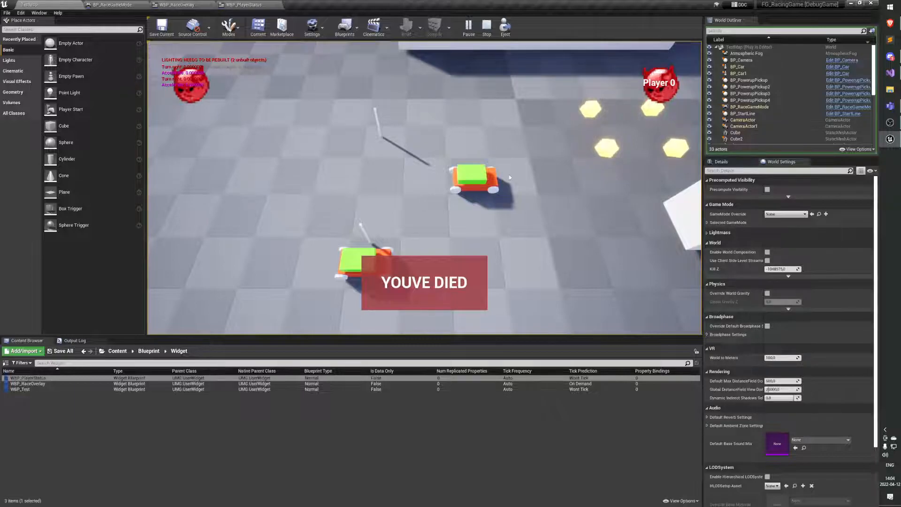
Step: Play-test the level several times to check how the YOUVE DIED overlay animates in during the race
{"action": "key", "text": "Escape"}
{"action": "left_click", "coordinate": [468, 27]}
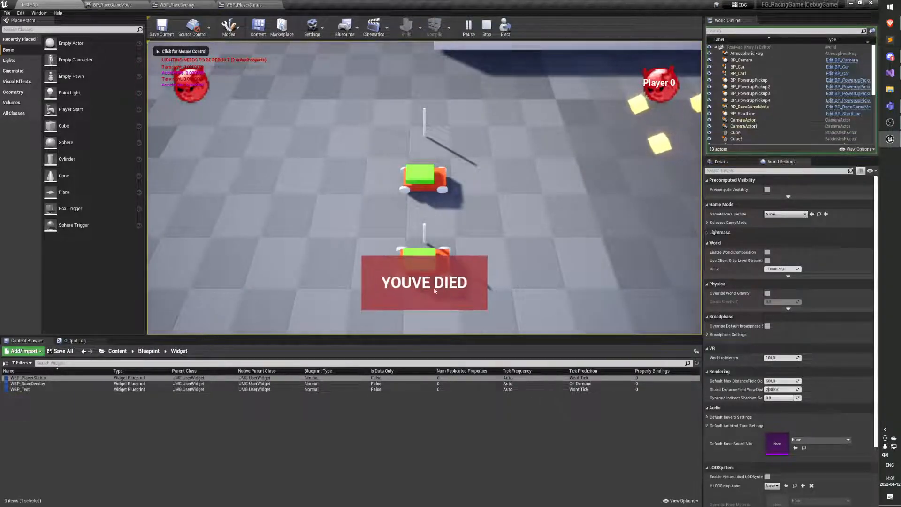
{"action": "key", "text": "Escape"}
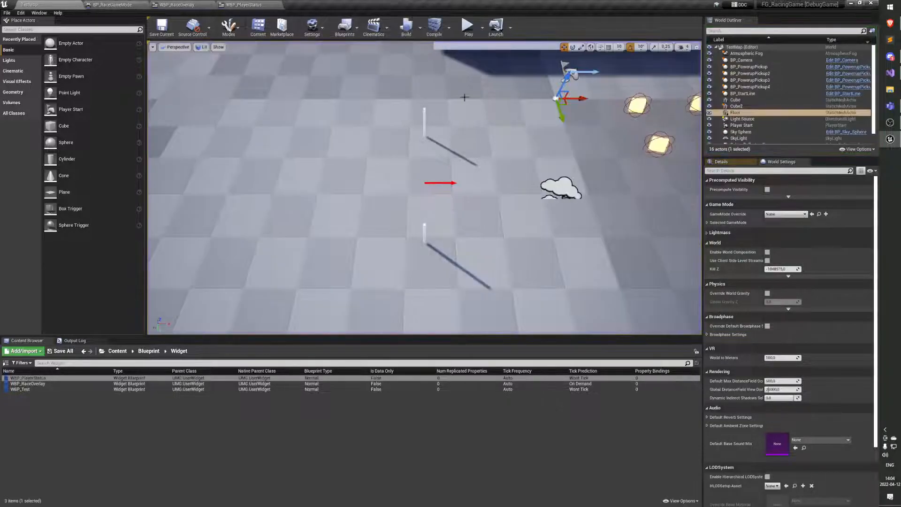
{"action": "left_click", "coordinate": [468, 27]}
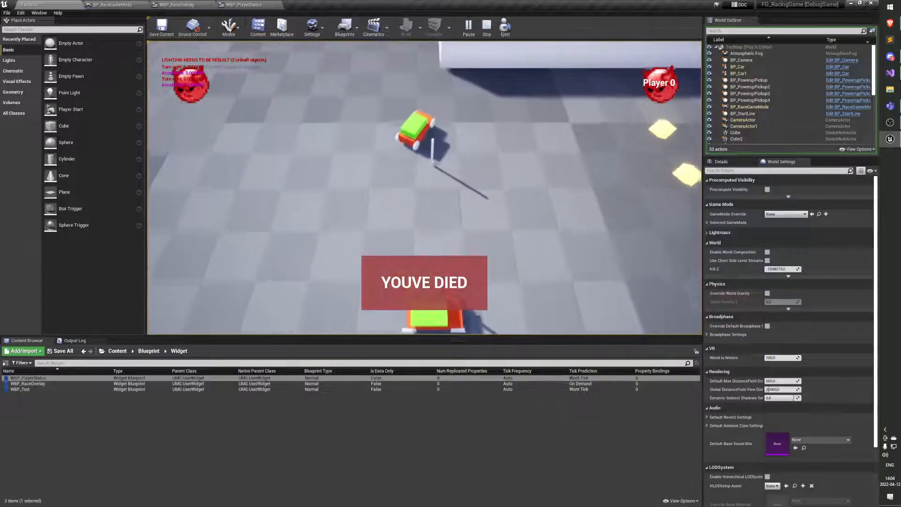
{"action": "key", "text": "Escape"}
{"action": "left_click", "coordinate": [468, 33]}
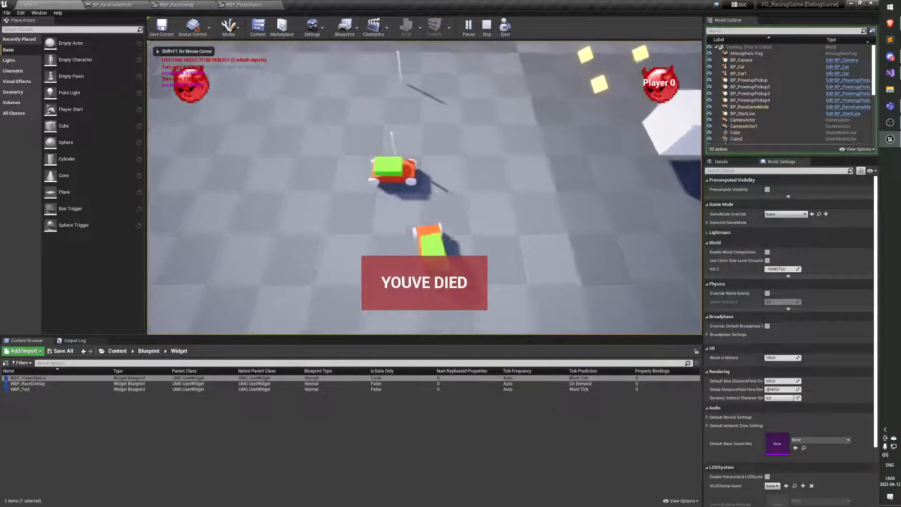
{"action": "key", "text": "Escape"}
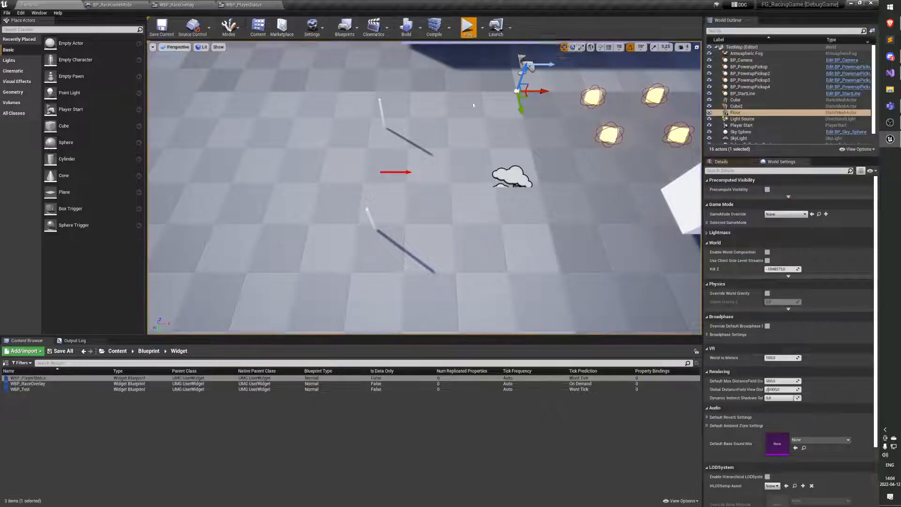
{"action": "left_click", "coordinate": [468, 27]}
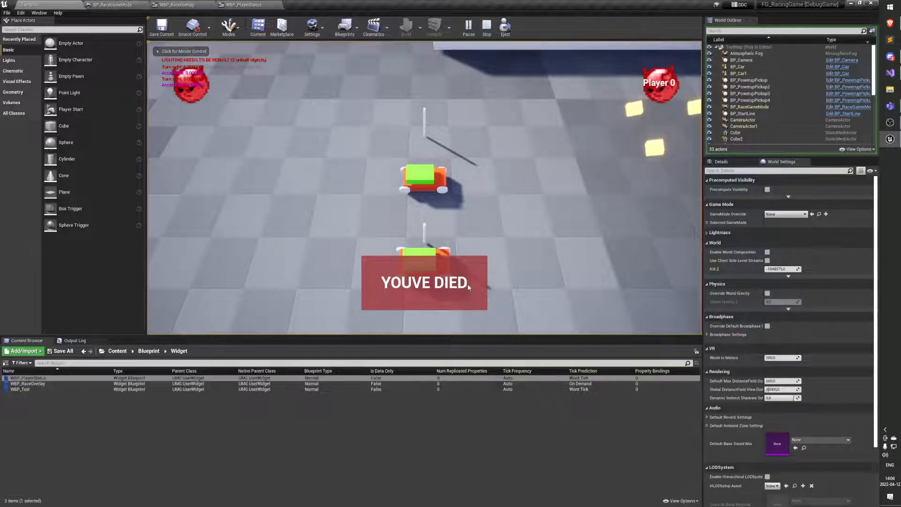
{"action": "key", "text": "Escape"}
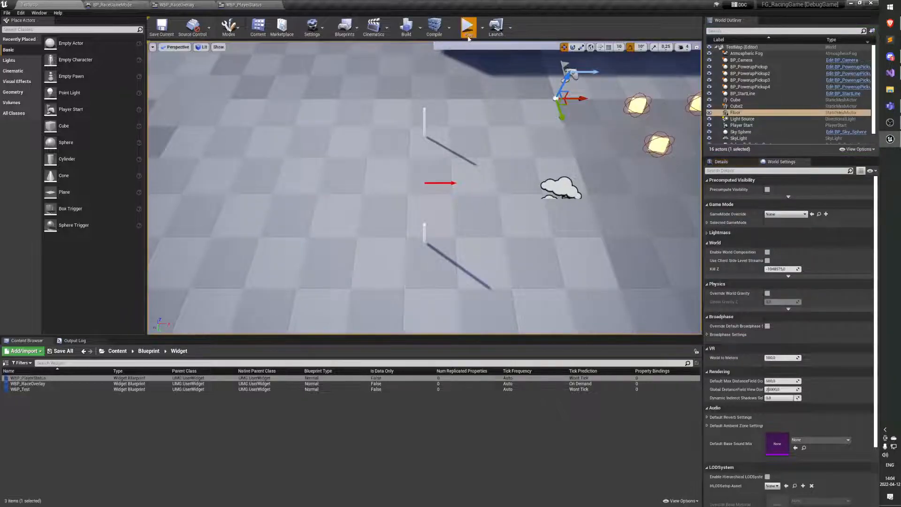
{"action": "left_click", "coordinate": [468, 34]}
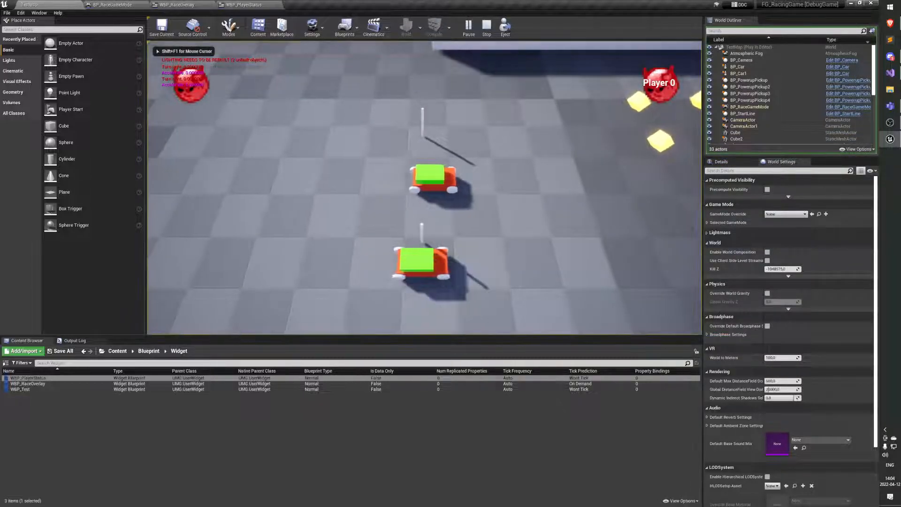
{"action": "key", "text": "Escape"}
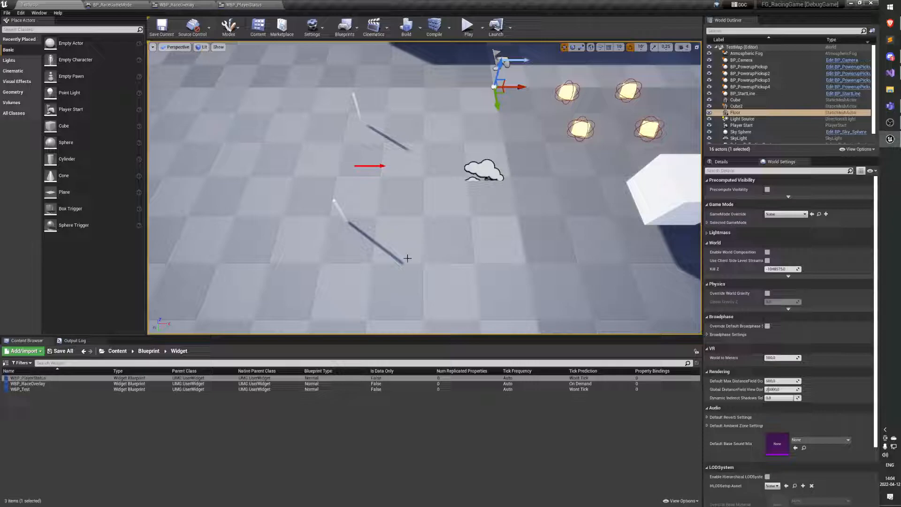
{"action": "left_click", "coordinate": [468, 26]}
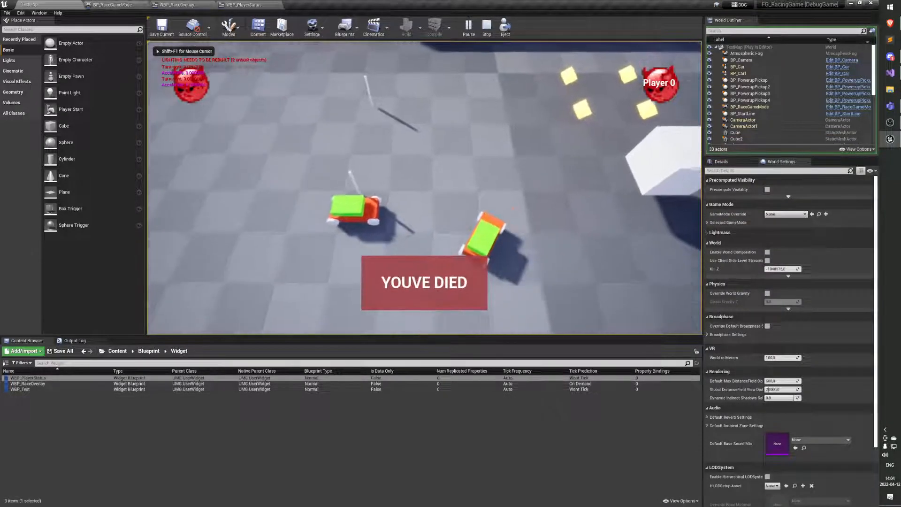
{"action": "key", "text": "Escape"}
Step: Return to WBP_RaceOverlay and show its canvas layout and animation timeline in the designer
{"action": "left_click", "coordinate": [174, 4]}
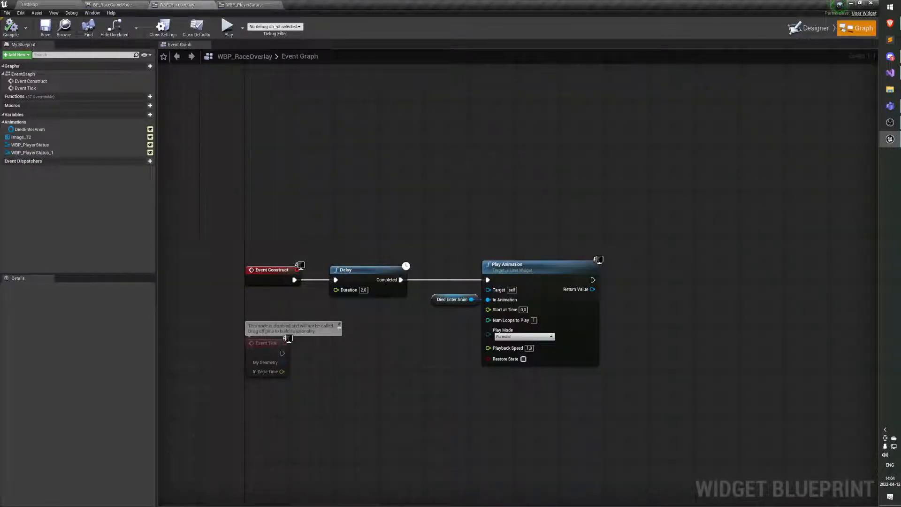
{"action": "left_click", "coordinate": [800, 29]}
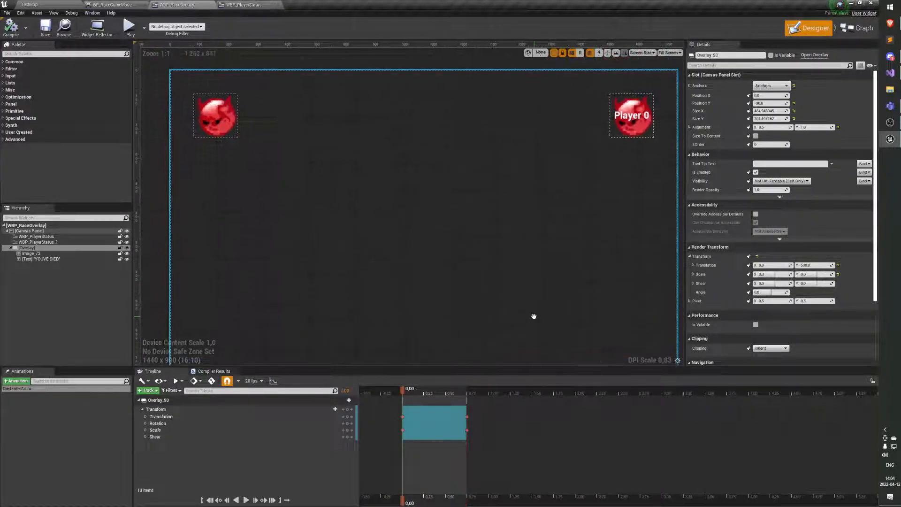
Step: Examine the YOUVE DIED overlay's default placement against its start pose in DiedEnterAnim at time 0
{"action": "scroll", "coordinate": [535, 310], "scroll_direction": "down", "scroll_amount": 4}
{"action": "right_click_drag", "start_coordinate": [513, 311], "coordinate": [468, 234]}
{"action": "left_click", "coordinate": [61, 394]}
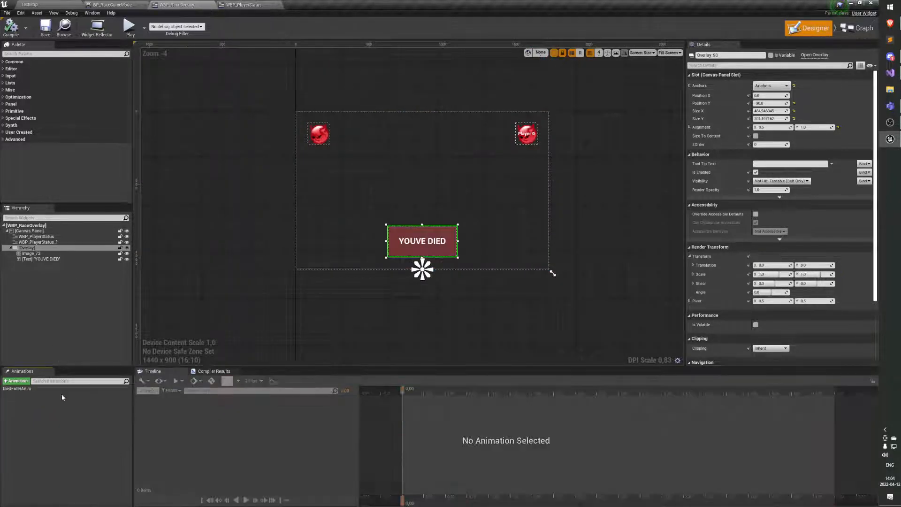
{"action": "left_click", "coordinate": [56, 390]}
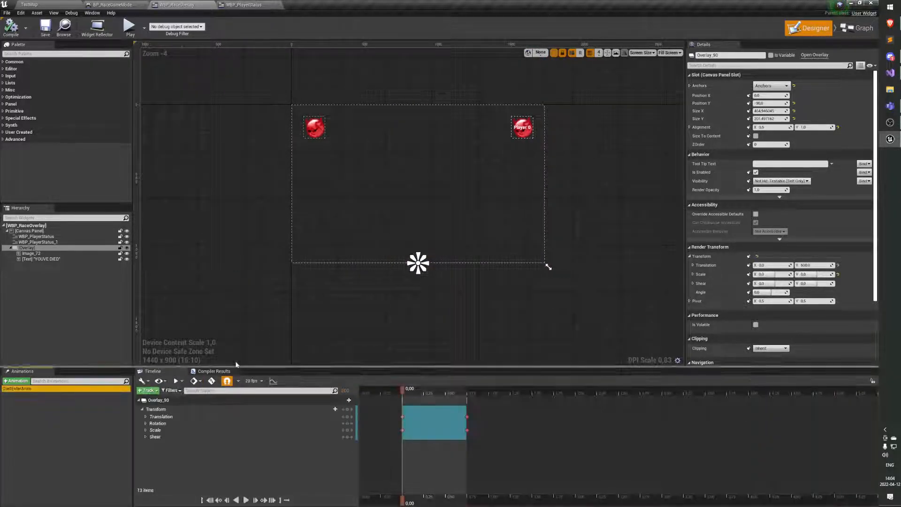
{"action": "right_click_drag", "start_coordinate": [346, 288], "coordinate": [227, 241]}
{"action": "scroll", "coordinate": [344, 300], "scroll_direction": "up", "scroll_amount": 1}
{"action": "left_click", "coordinate": [73, 243]}
{"action": "left_click", "coordinate": [73, 248]}
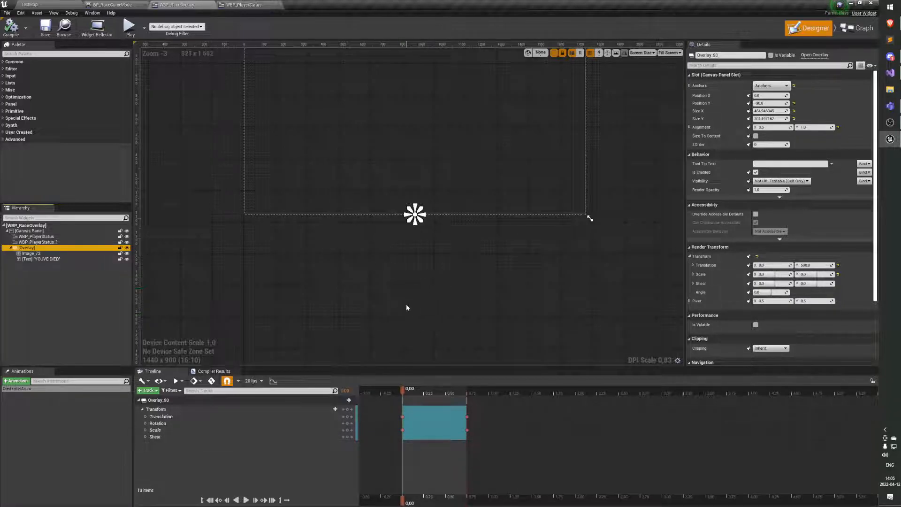
{"action": "mouse_move", "coordinate": [401, 394]}
{"action": "left_mouse_down"}
{"action": "mouse_move", "coordinate": [438, 395]}
{"action": "mouse_move", "coordinate": [402, 398]}
{"action": "left_mouse_up"}
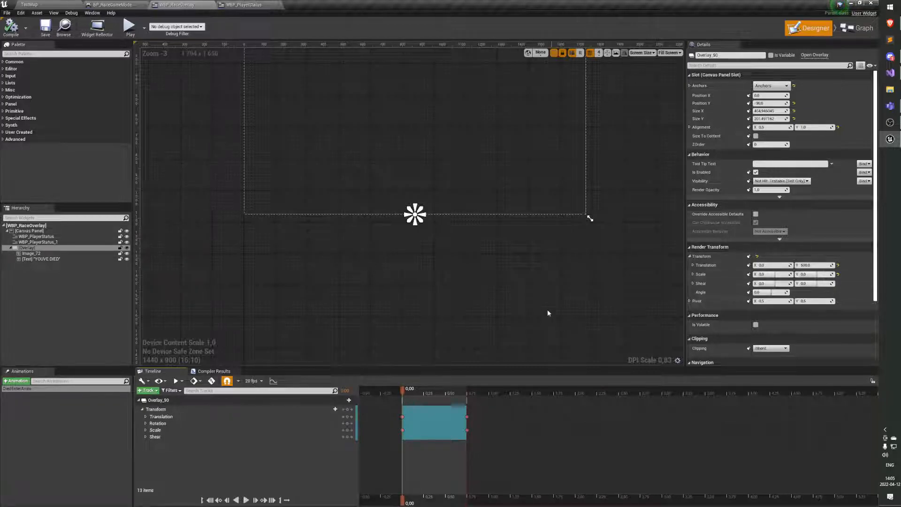
{"action": "right_click_drag", "start_coordinate": [435, 190], "coordinate": [420, 259]}
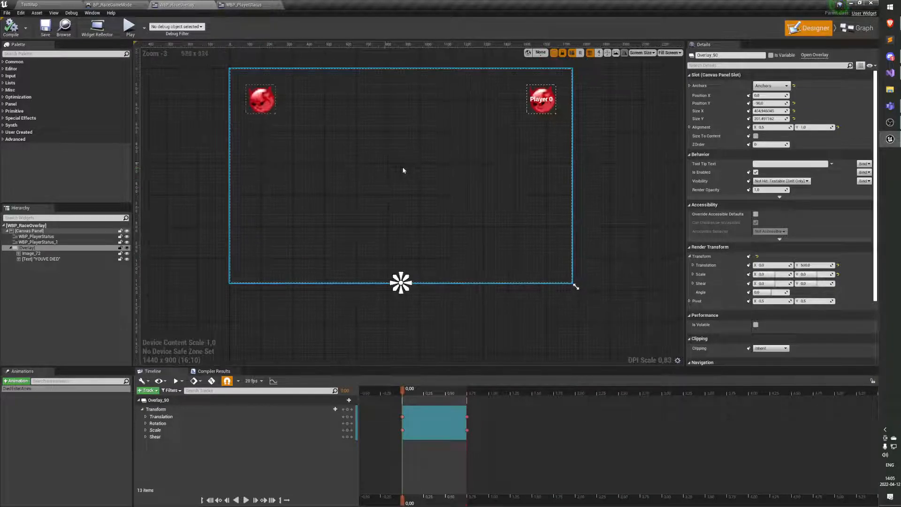
{"action": "right_click_drag", "start_coordinate": [467, 287], "coordinate": [456, 302]}
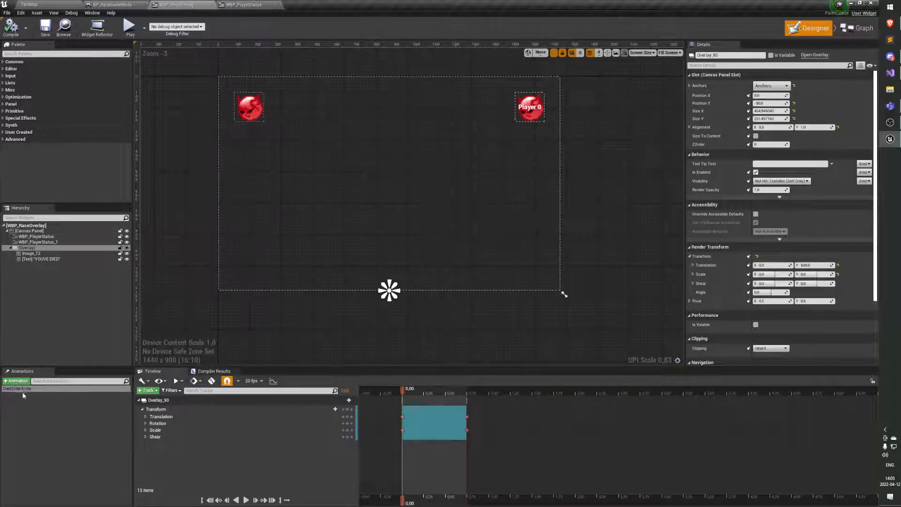
Step: Select and deselect DiedEnterAnim repeatedly and scrub it to 0.20 to compare the overlay's animated and default states
{"action": "left_click", "coordinate": [36, 402]}
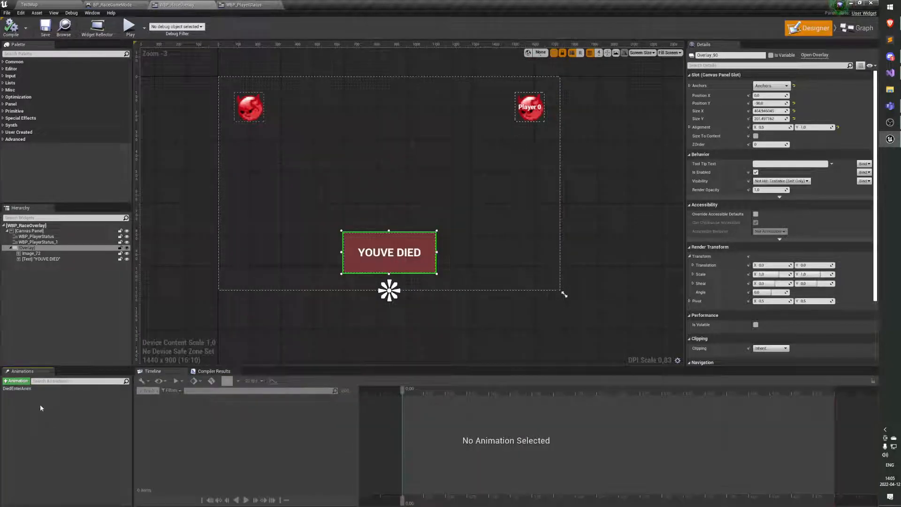
{"action": "left_click", "coordinate": [17, 389]}
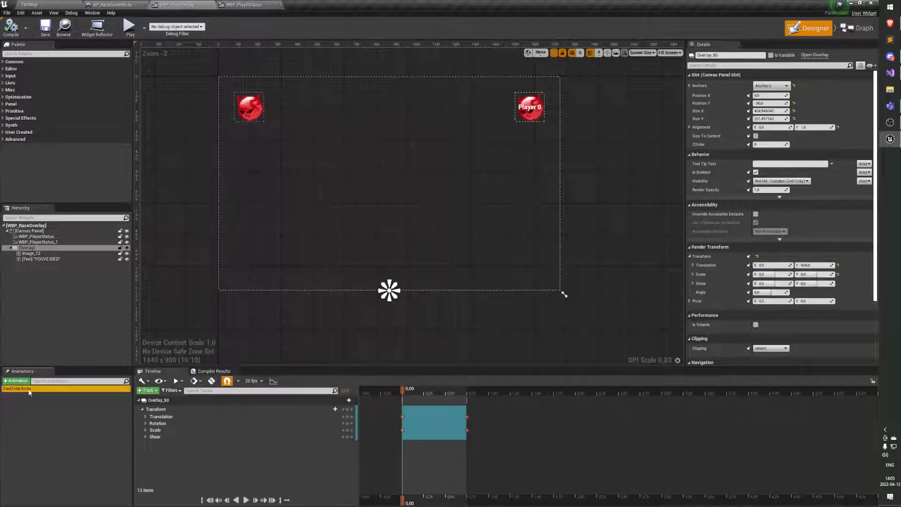
{"action": "left_click", "coordinate": [27, 427]}
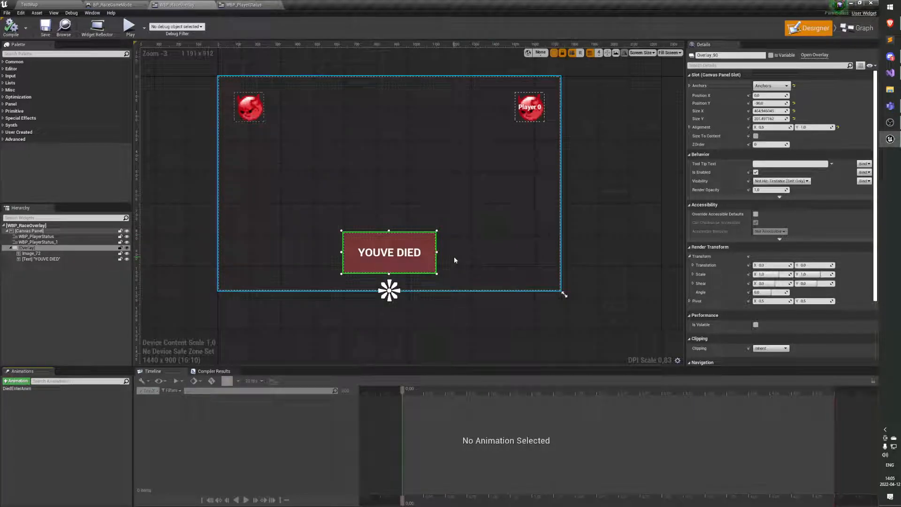
{"action": "left_click", "coordinate": [55, 388]}
{"action": "left_click", "coordinate": [46, 438]}
{"action": "left_click", "coordinate": [39, 390]}
{"action": "left_click", "coordinate": [37, 406]}
{"action": "left_click", "coordinate": [36, 389]}
{"action": "left_click", "coordinate": [36, 404]}
{"action": "left_click", "coordinate": [40, 388]}
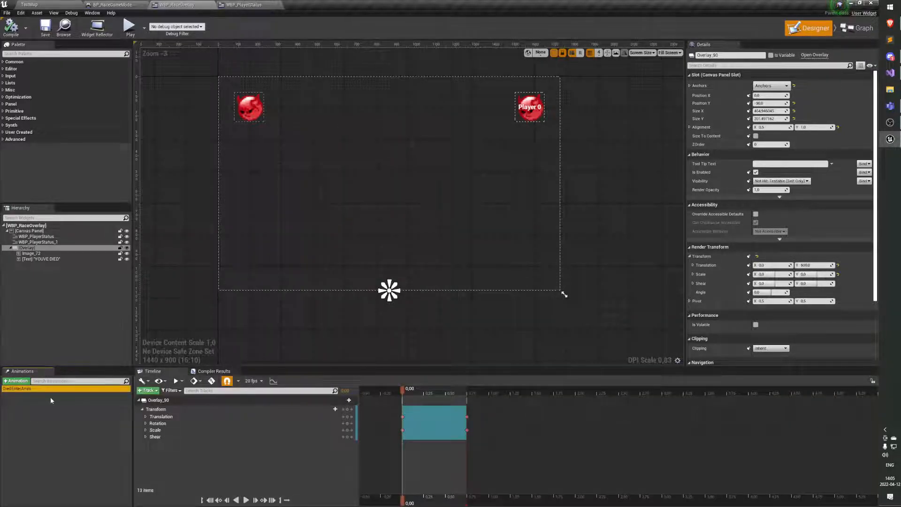
{"action": "mouse_move", "coordinate": [406, 390]}
{"action": "left_mouse_down"}
{"action": "mouse_move", "coordinate": [454, 399]}
{"action": "mouse_move", "coordinate": [422, 394]}
{"action": "left_mouse_up"}
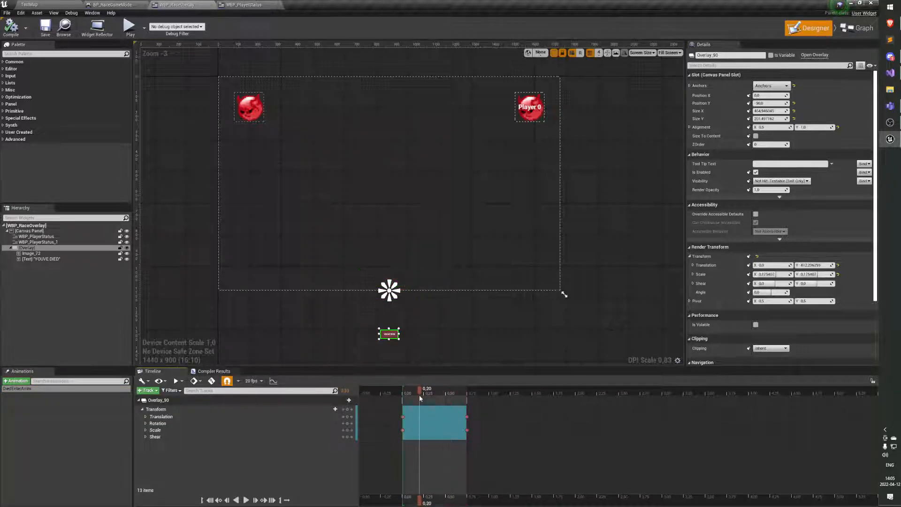
{"action": "left_click", "coordinate": [47, 410]}
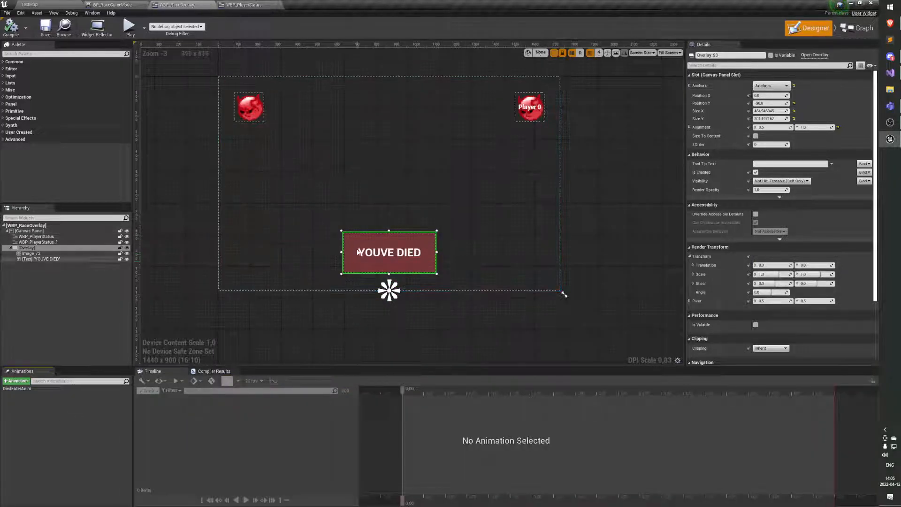
Step: Set the Visibility of the Overlay holding the YOUVE DIED image and text to Hidden
{"action": "scroll", "coordinate": [382, 277], "scroll_direction": "up", "scroll_amount": 6}
{"action": "right_click_drag", "start_coordinate": [382, 275], "coordinate": [449, 283]}
{"action": "scroll", "coordinate": [428, 268], "scroll_direction": "down", "scroll_amount": 2}
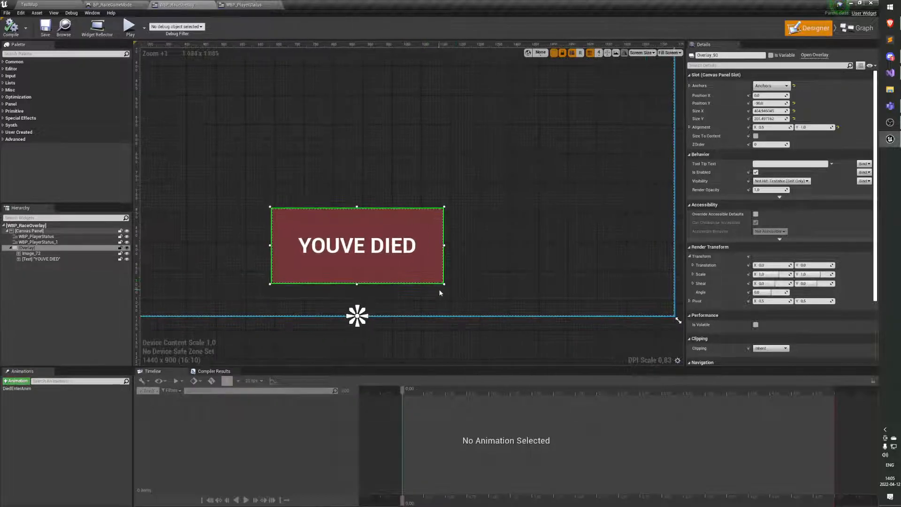
{"action": "right_click_drag", "start_coordinate": [519, 289], "coordinate": [557, 283]}
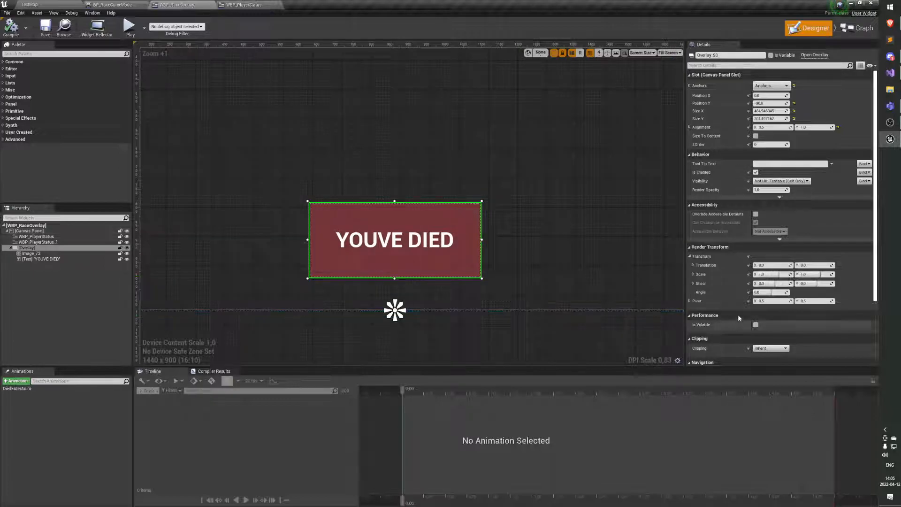
{"action": "scroll", "coordinate": [734, 307], "scroll_direction": "down", "scroll_amount": 5}
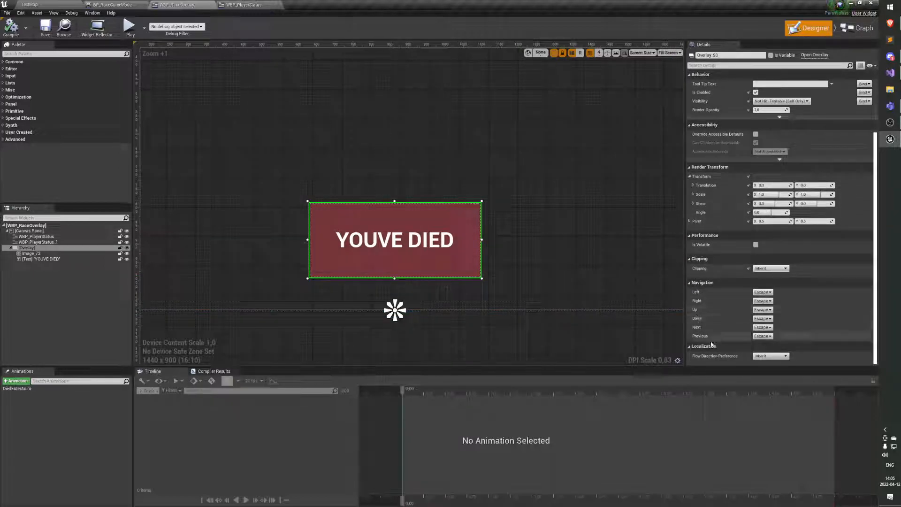
{"action": "scroll", "coordinate": [722, 328], "scroll_direction": "up", "scroll_amount": 5}
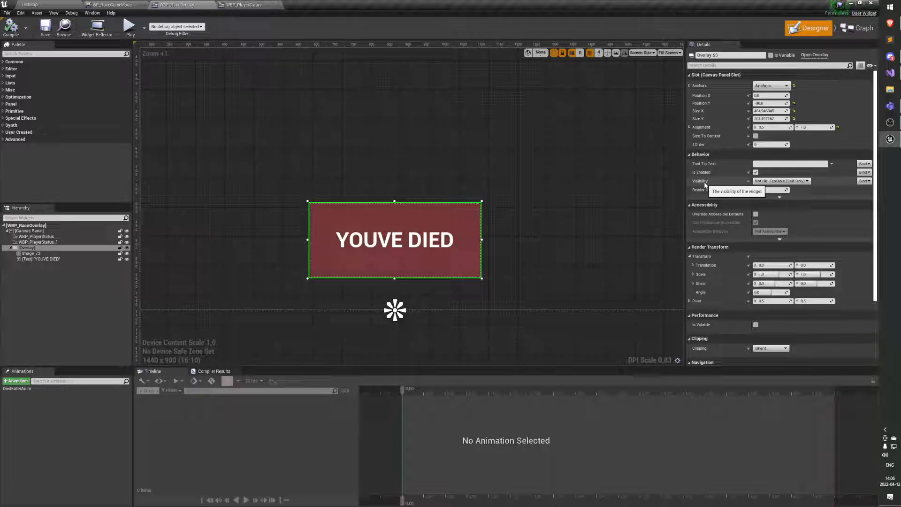
{"action": "left_click", "coordinate": [779, 181]}
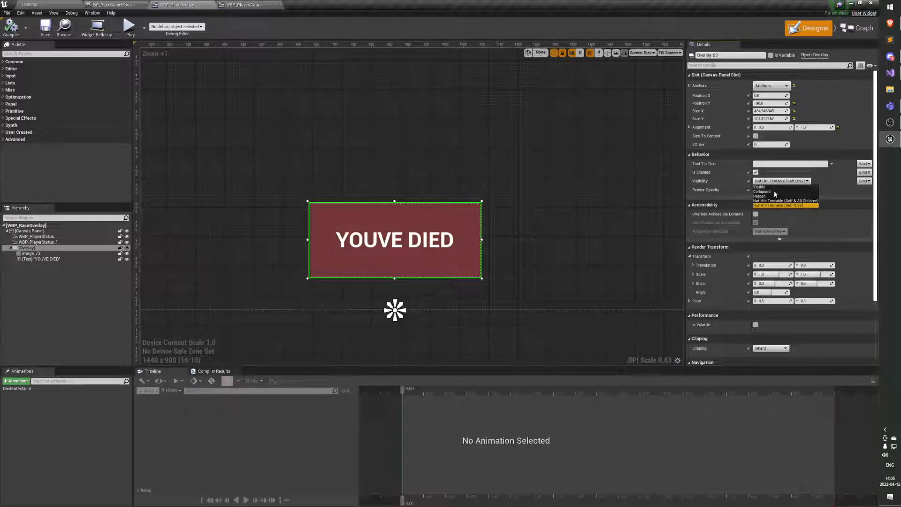
{"action": "left_click", "coordinate": [763, 195]}
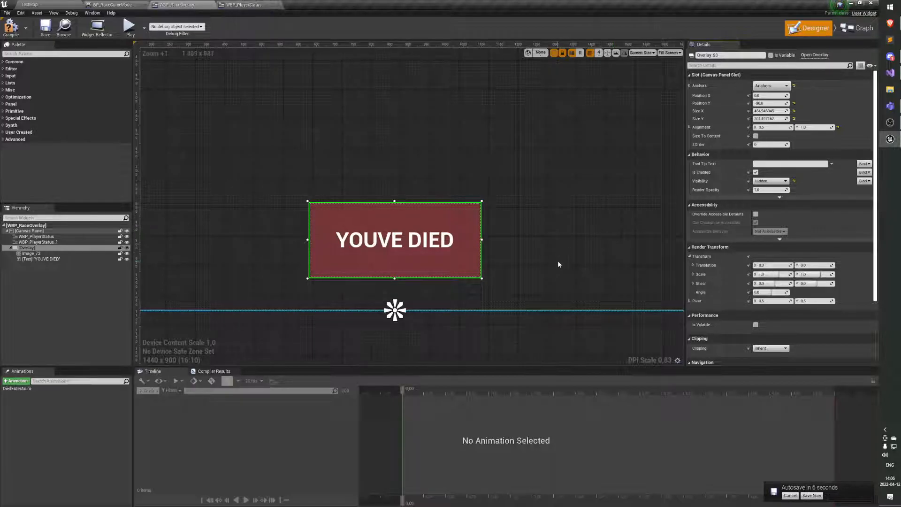
Step: Switch the YOUVE DIED Overlay's Visibility back and forth between Collapsed and Hidden, ending on Hidden
{"action": "left_click", "coordinate": [116, 306]}
{"action": "right_click_drag", "start_coordinate": [385, 220], "coordinate": [418, 277]}
{"action": "left_click", "coordinate": [94, 247]}
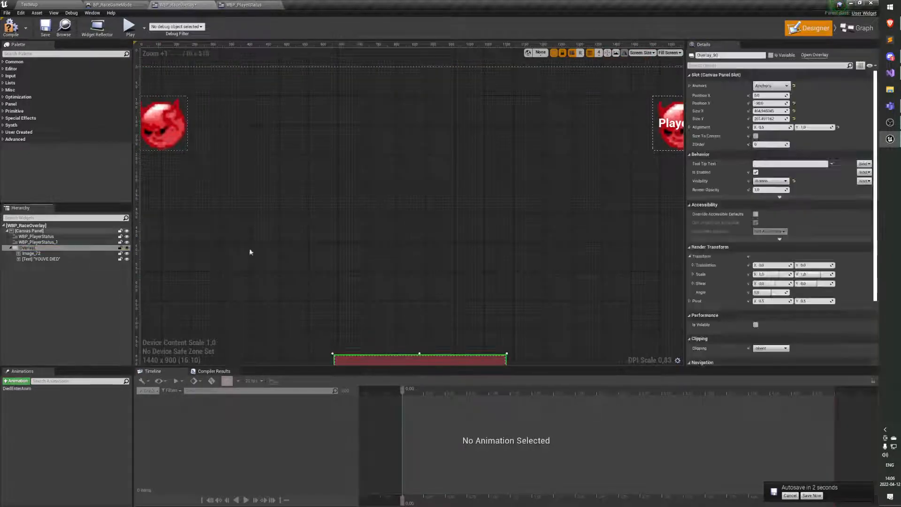
{"action": "left_click", "coordinate": [770, 181]}
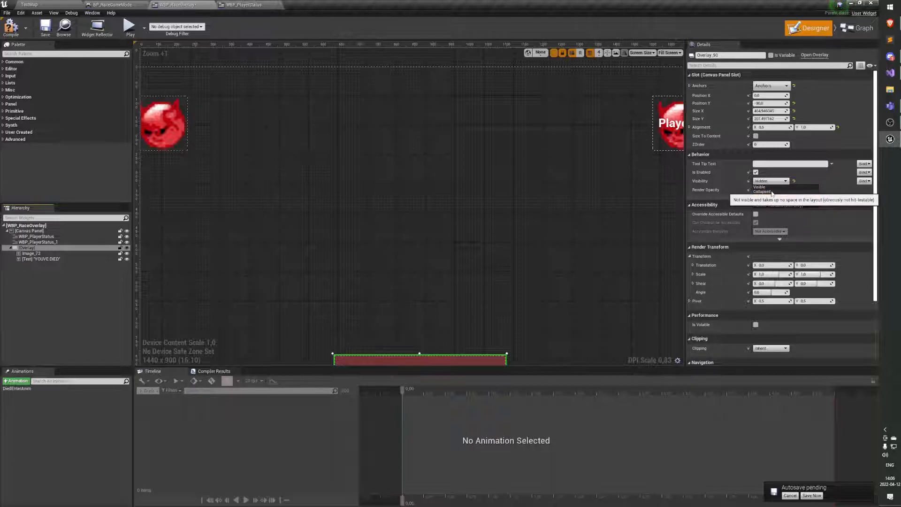
{"action": "left_click", "coordinate": [762, 191]}
{"action": "left_click", "coordinate": [775, 181]}
{"action": "left_click", "coordinate": [774, 191]}
{"action": "left_click", "coordinate": [773, 181]}
{"action": "left_click", "coordinate": [771, 190]}
{"action": "left_click", "coordinate": [773, 181]}
{"action": "left_click", "coordinate": [748, 197]}
{"action": "left_click", "coordinate": [777, 182]}
{"action": "left_click", "coordinate": [774, 191]}
{"action": "left_click", "coordinate": [771, 182]}
{"action": "left_click", "coordinate": [769, 196]}
{"action": "left_click", "coordinate": [769, 183]}
{"action": "left_click", "coordinate": [769, 196]}
{"action": "left_click", "coordinate": [769, 181]}
{"action": "left_click", "coordinate": [772, 196]}
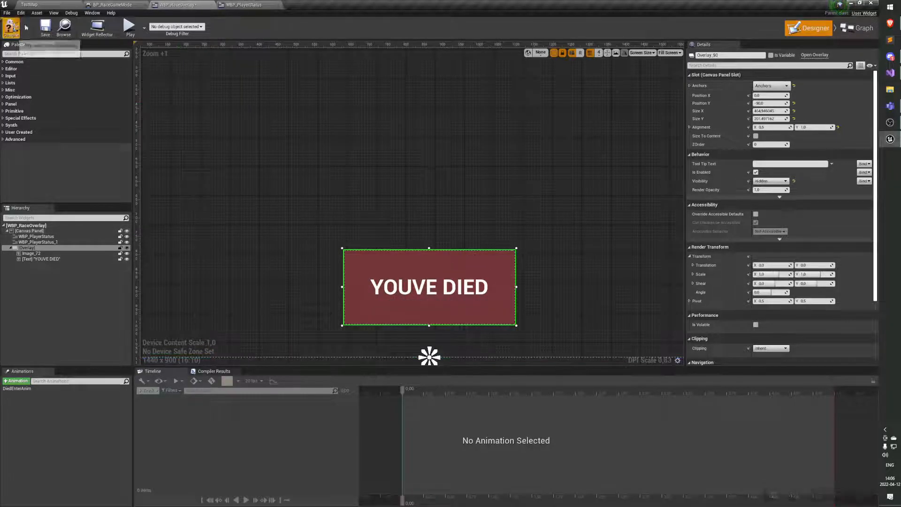
Step: Play-test the TestMap level to check the overlay's visibility at race start, and stop the session
{"action": "left_click", "coordinate": [33, 5]}
{"action": "left_click", "coordinate": [467, 27]}
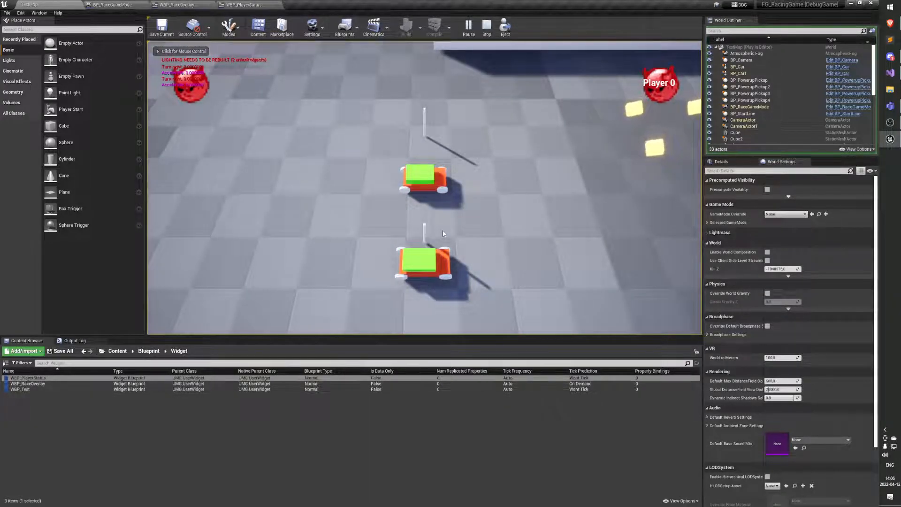
{"action": "key", "text": "Escape"}
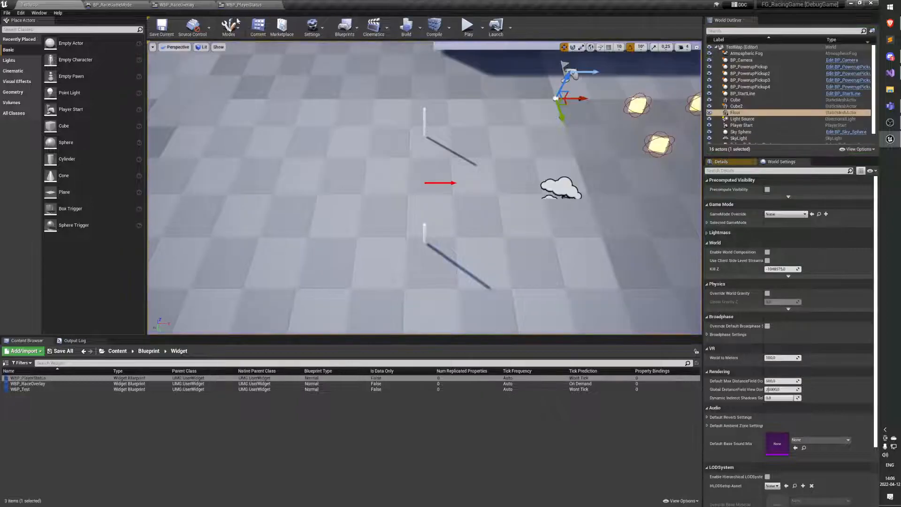
Step: Look over WBP_PlayerStatus and the BP_RaceGameMode class defaults, and return to the WBP_RaceOverlay designer
{"action": "left_click", "coordinate": [225, 5]}
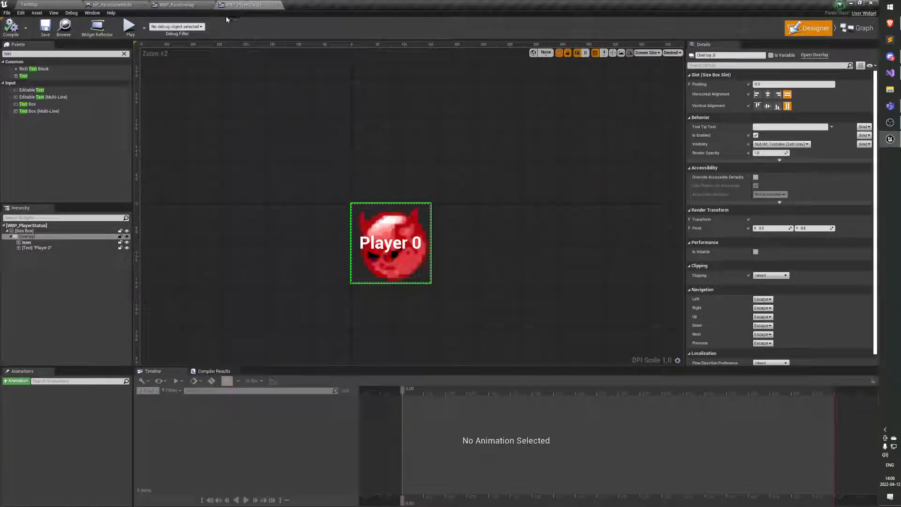
{"action": "left_click", "coordinate": [176, 5]}
{"action": "left_click", "coordinate": [111, 12]}
{"action": "left_click", "coordinate": [112, 5]}
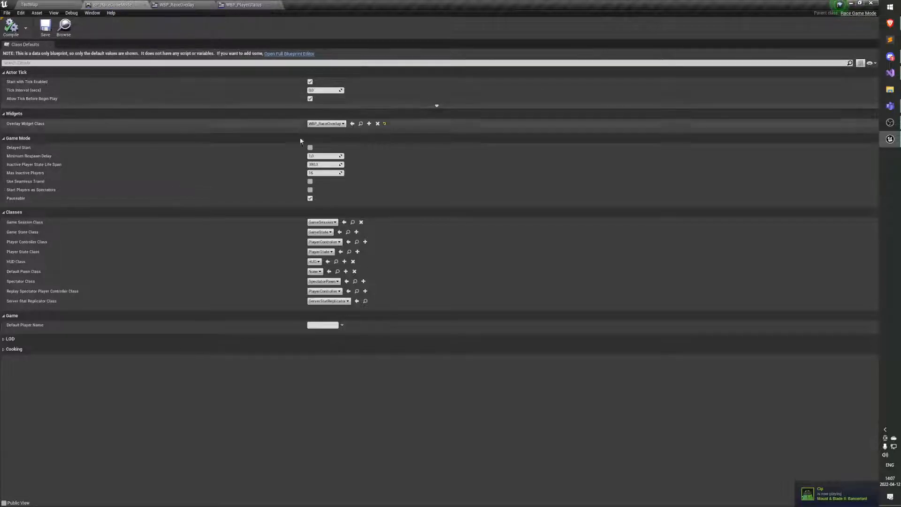
{"action": "left_click", "coordinate": [176, 5]}
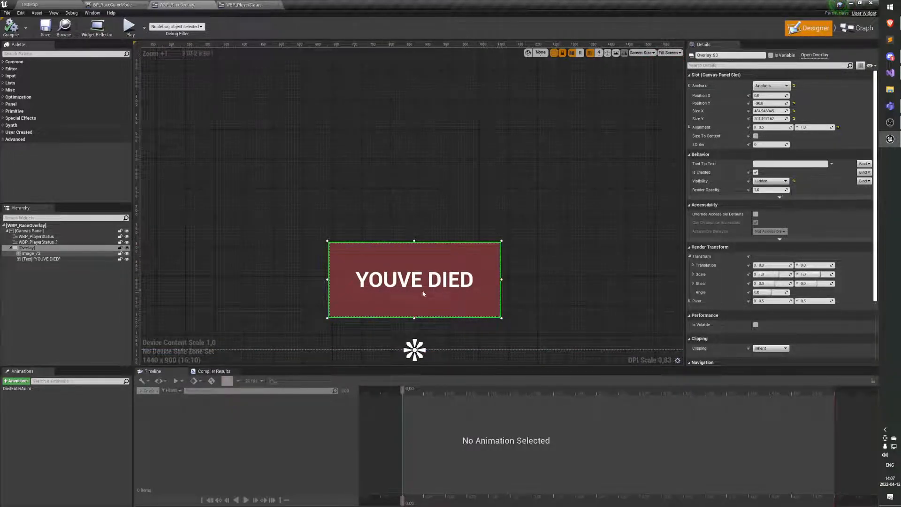
Step: Inspect the settings of the YOUVE DIED panel's red image and of its parent Overlay on the canvas
{"action": "scroll", "coordinate": [464, 234], "scroll_direction": "down", "scroll_amount": 5}
{"action": "scroll", "coordinate": [497, 213], "scroll_direction": "up", "scroll_amount": 3}
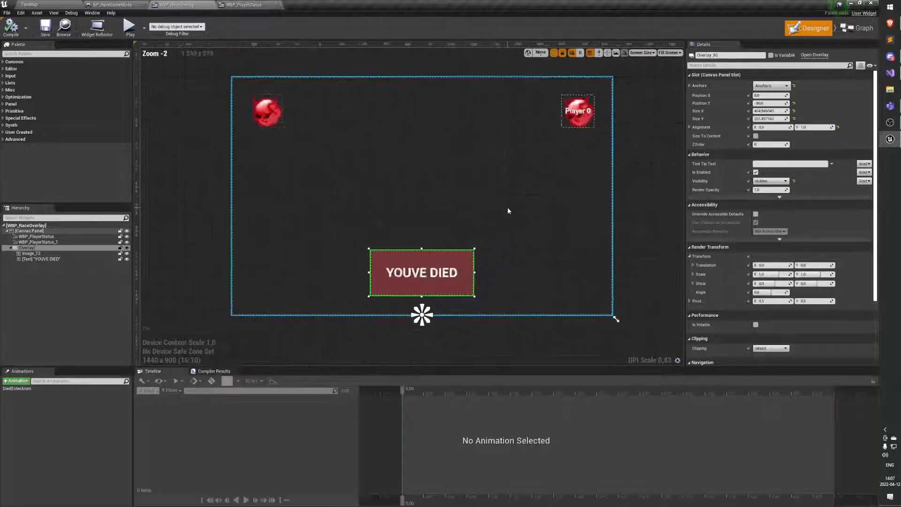
{"action": "right_click", "coordinate": [508, 208]}
{"action": "left_click", "coordinate": [436, 267]}
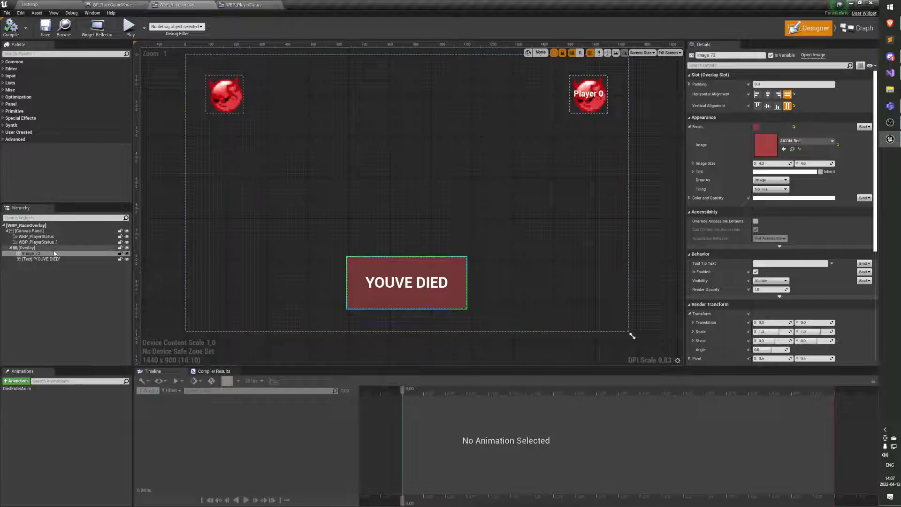
{"action": "left_click", "coordinate": [27, 247]}
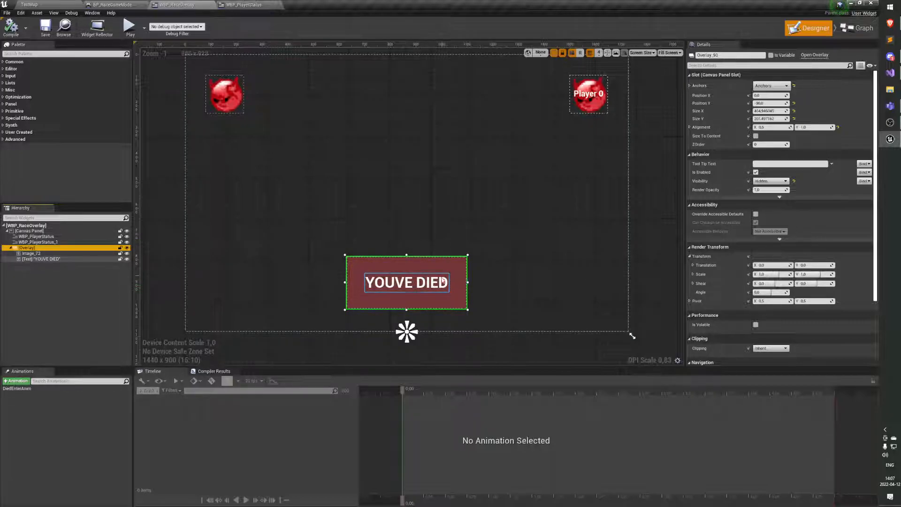
{"action": "right_click_drag", "start_coordinate": [507, 274], "coordinate": [487, 265]}
{"action": "right_click_drag", "start_coordinate": [559, 269], "coordinate": [551, 273]}
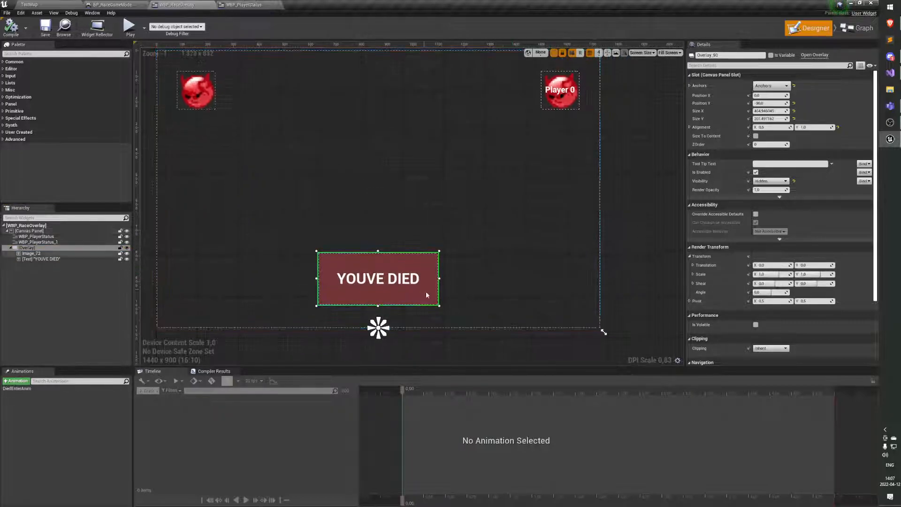
{"action": "right_click_drag", "start_coordinate": [451, 316], "coordinate": [450, 299]}
Step: Compare the root Canvas Panel's settings with the Overlay's slot and Visibility settings, and clear the selection
{"action": "left_click", "coordinate": [413, 285]}
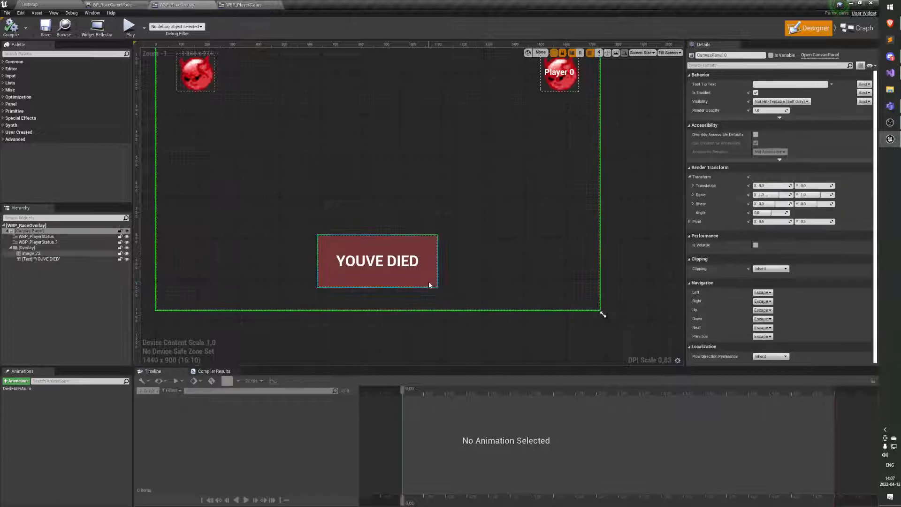
{"action": "left_click", "coordinate": [79, 247]}
{"action": "left_click", "coordinate": [78, 230]}
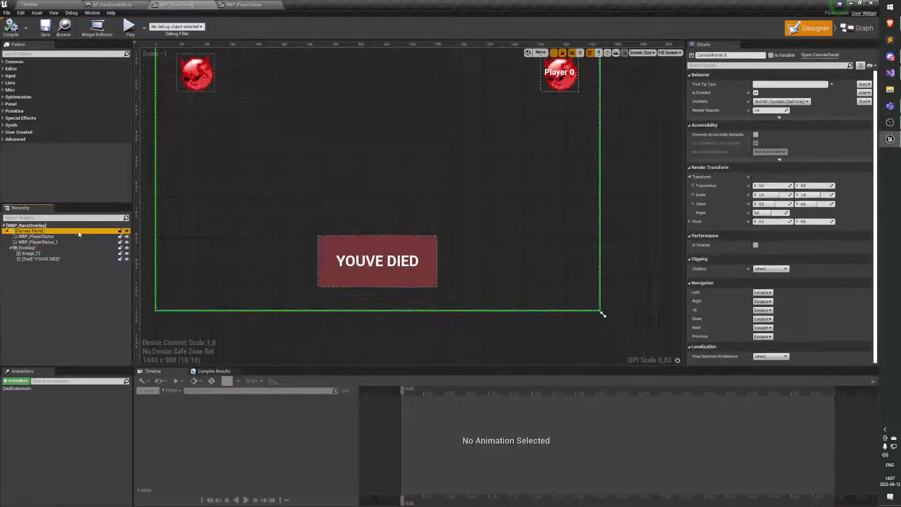
{"action": "left_click", "coordinate": [82, 247]}
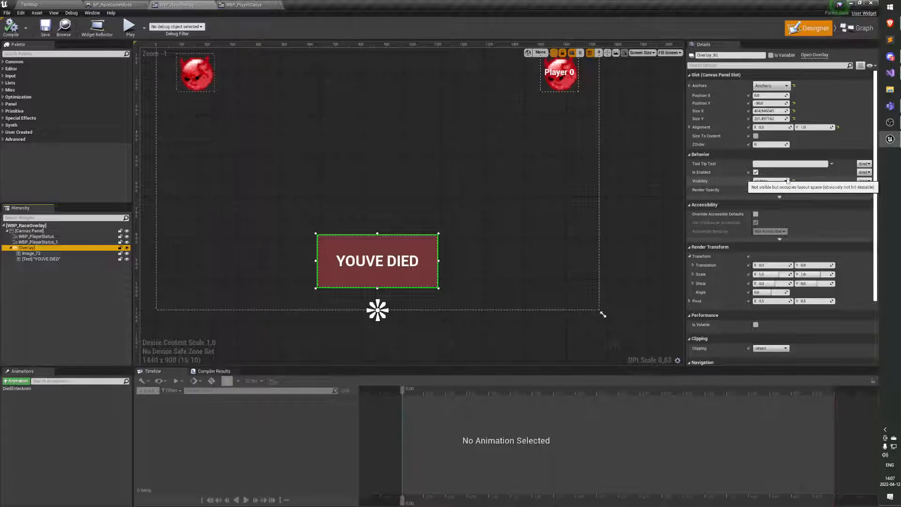
{"action": "right_click_drag", "start_coordinate": [414, 174], "coordinate": [417, 233]}
{"action": "left_click", "coordinate": [417, 233]}
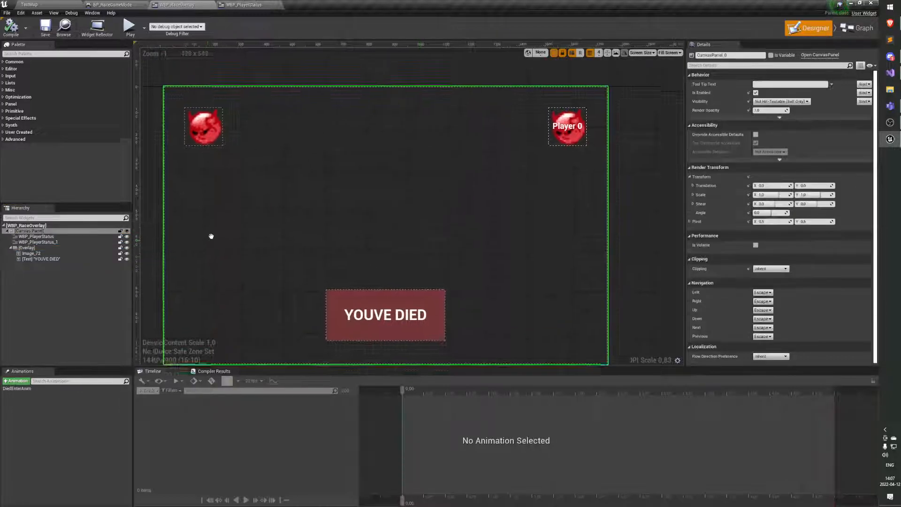
{"action": "left_click", "coordinate": [72, 265]}
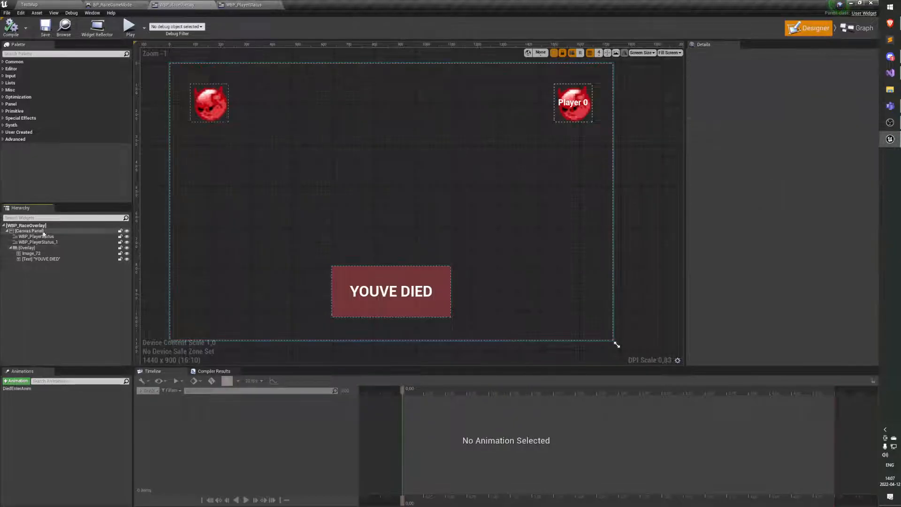
Step: Add a Vertical Box of about 407 by 629 to the Canvas Panel, above the YOUVE DIED panel
{"action": "left_click", "coordinate": [46, 231]}
{"action": "left_click", "coordinate": [46, 54]}
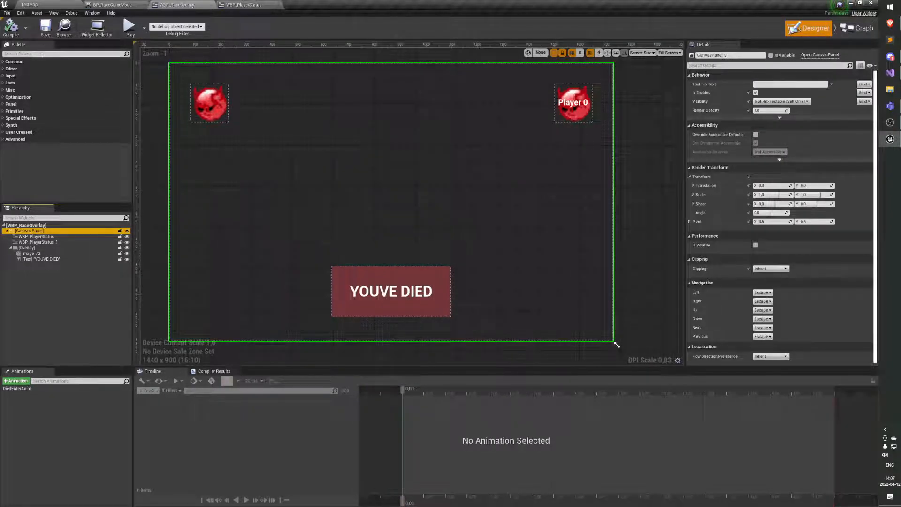
{"action": "type", "text": "verti"}
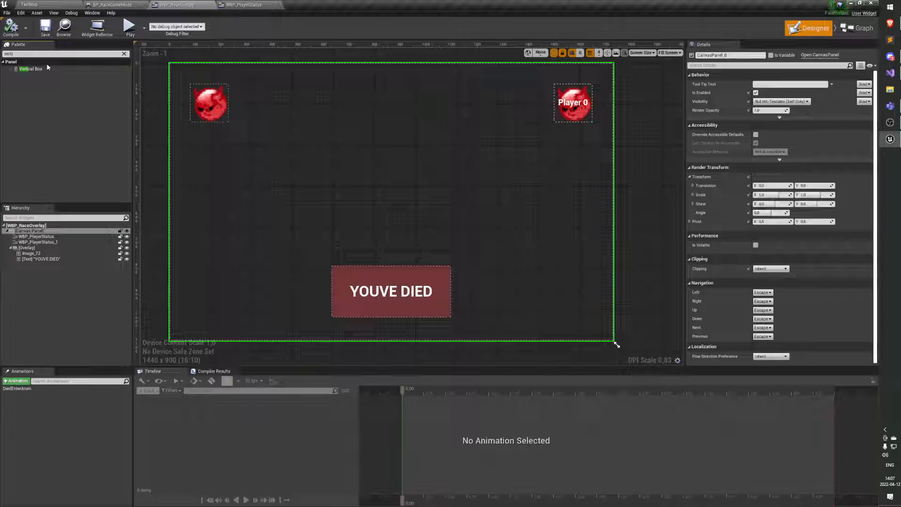
{"action": "left_click_drag", "start_coordinate": [47, 70], "coordinate": [415, 266]}
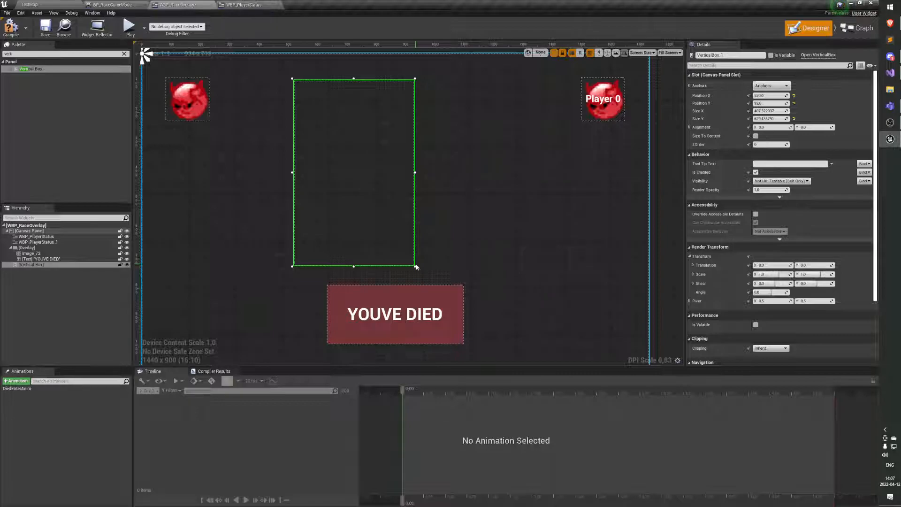
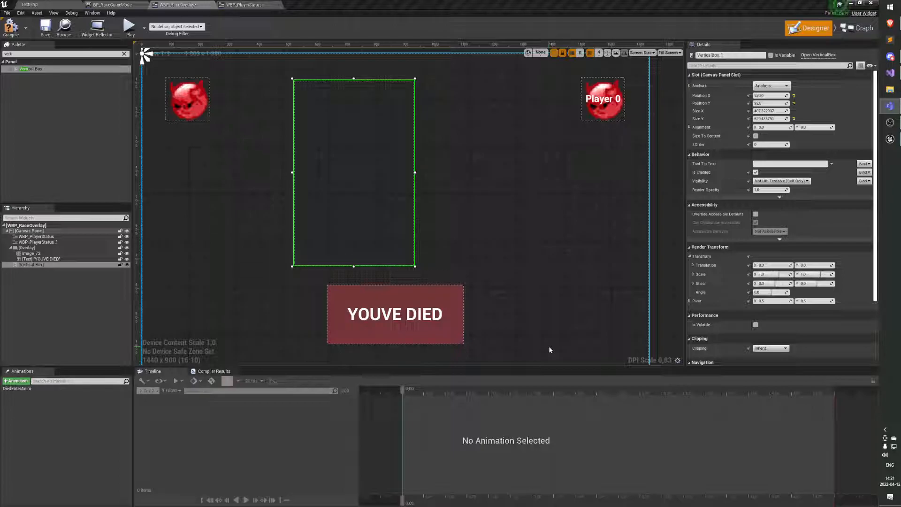
{"action": "right_click_drag", "start_coordinate": [499, 281], "coordinate": [533, 290]}
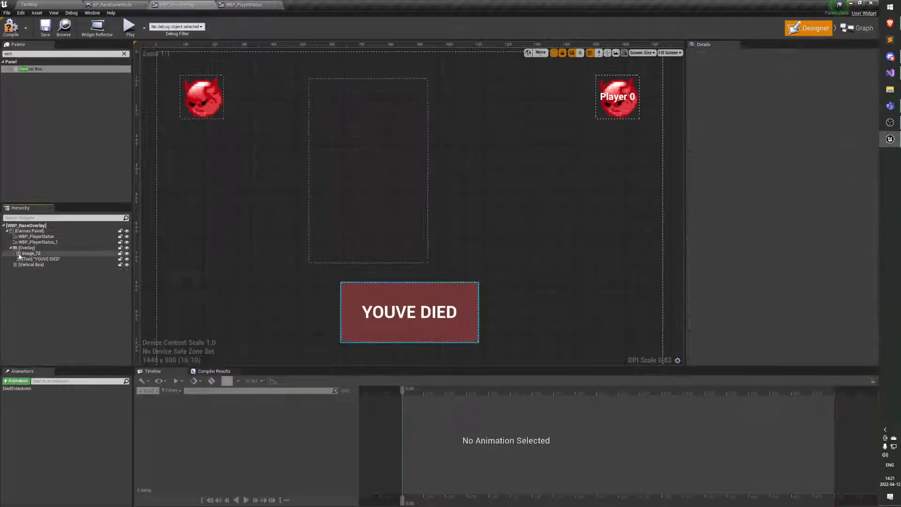
{"action": "left_click", "coordinate": [32, 265]}
{"action": "scroll", "coordinate": [295, 251], "scroll_direction": "down", "scroll_amount": 1}
{"action": "mouse_move", "coordinate": [300, 254]}
{"action": "right_mouse_down"}
{"action": "mouse_move", "coordinate": [326, 262]}
{"action": "mouse_move", "coordinate": [264, 259]}
{"action": "mouse_move", "coordinate": [284, 257]}
{"action": "right_mouse_up"}
{"action": "scroll", "coordinate": [322, 261], "scroll_direction": "up", "scroll_amount": 1}
{"action": "scroll", "coordinate": [323, 262], "scroll_direction": "down", "scroll_amount": 1}
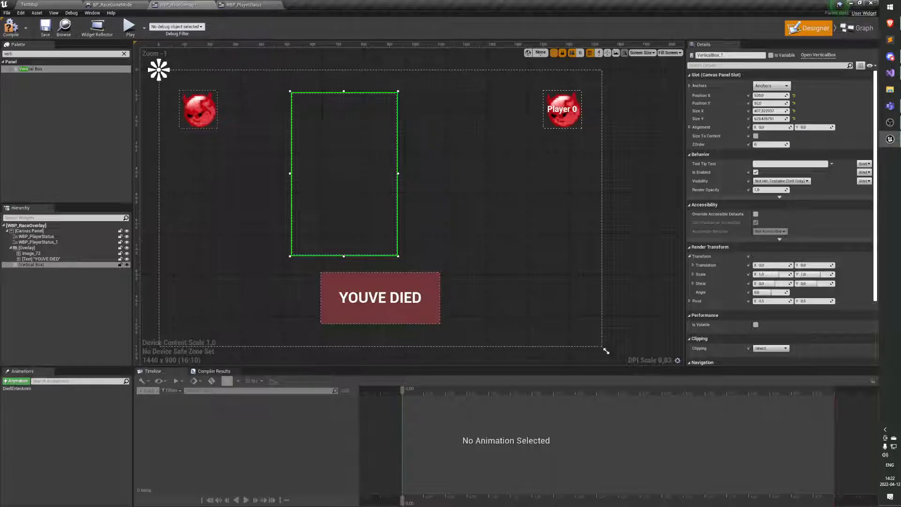
{"action": "left_click", "coordinate": [262, 236]}
{"action": "scroll", "coordinate": [291, 237], "scroll_direction": "down", "scroll_amount": 6}
{"action": "scroll", "coordinate": [291, 240], "scroll_direction": "down", "scroll_amount": 2}
{"action": "scroll", "coordinate": [291, 240], "scroll_direction": "up", "scroll_amount": 10}
{"action": "scroll", "coordinate": [293, 238], "scroll_direction": "down", "scroll_amount": 8}
{"action": "scroll", "coordinate": [292, 237], "scroll_direction": "up", "scroll_amount": 8}
{"action": "scroll", "coordinate": [291, 237], "scroll_direction": "down", "scroll_amount": 6}
{"action": "scroll", "coordinate": [291, 239], "scroll_direction": "up", "scroll_amount": 8}
{"action": "scroll", "coordinate": [291, 240], "scroll_direction": "down", "scroll_amount": 7}
{"action": "scroll", "coordinate": [294, 238], "scroll_direction": "up", "scroll_amount": 2}
{"action": "right_click_drag", "start_coordinate": [301, 235], "coordinate": [317, 234]}
{"action": "left_click", "coordinate": [321, 232]}
{"action": "left_click", "coordinate": [335, 223]}
{"action": "left_click", "coordinate": [311, 221]}
{"action": "left_click", "coordinate": [327, 227]}
{"action": "left_click", "coordinate": [308, 235]}
Step: Place a Text widget inside the Vertical Box and duplicate it twice to stack three text blocks
{"action": "left_click", "coordinate": [94, 265]}
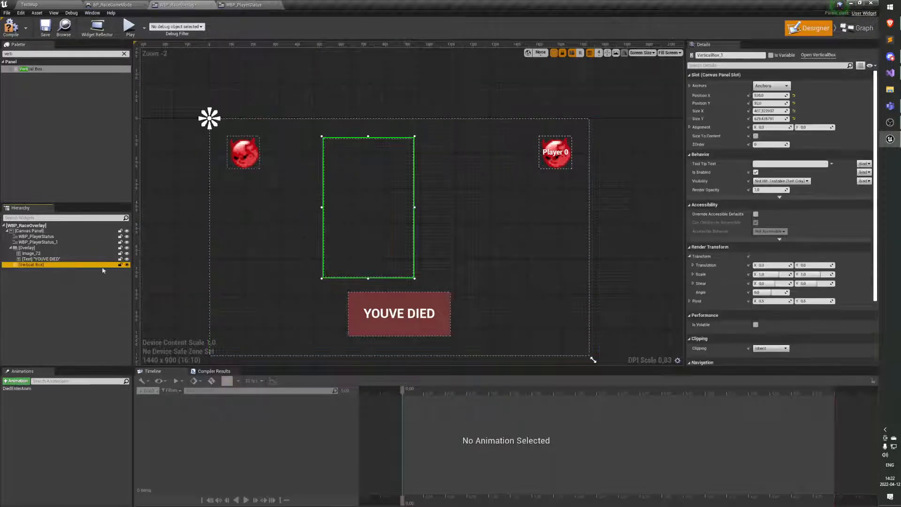
{"action": "right_click_drag", "start_coordinate": [347, 148], "coordinate": [342, 151]}
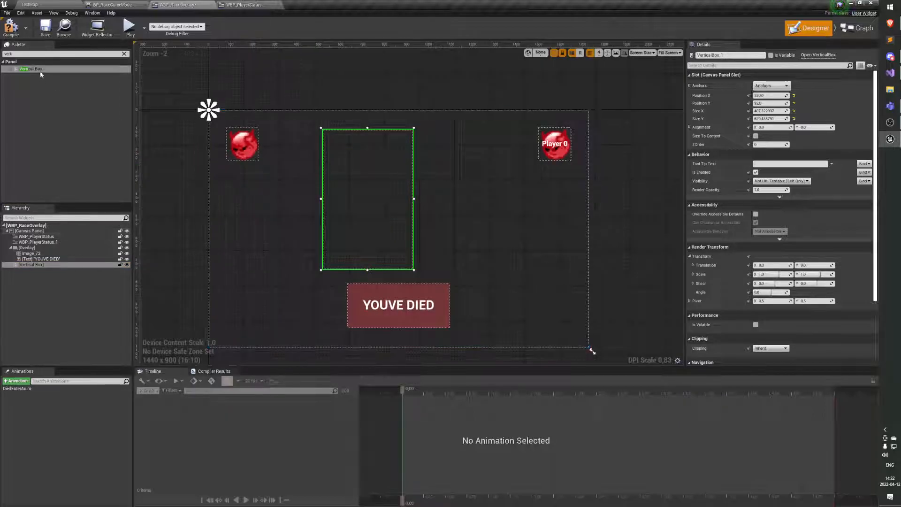
{"action": "left_click", "coordinate": [31, 54]}
{"action": "type", "text": "text"}
{"action": "left_click_drag", "start_coordinate": [34, 76], "coordinate": [46, 269]}
{"action": "key", "text": "ctrl+d"}
{"action": "key", "text": "ctrl+d"}
Step: Set the three stacked text blocks to read First, Second and Third, and save the widget
{"action": "left_click", "coordinate": [770, 135]}
{"action": "type", "text": "First"}
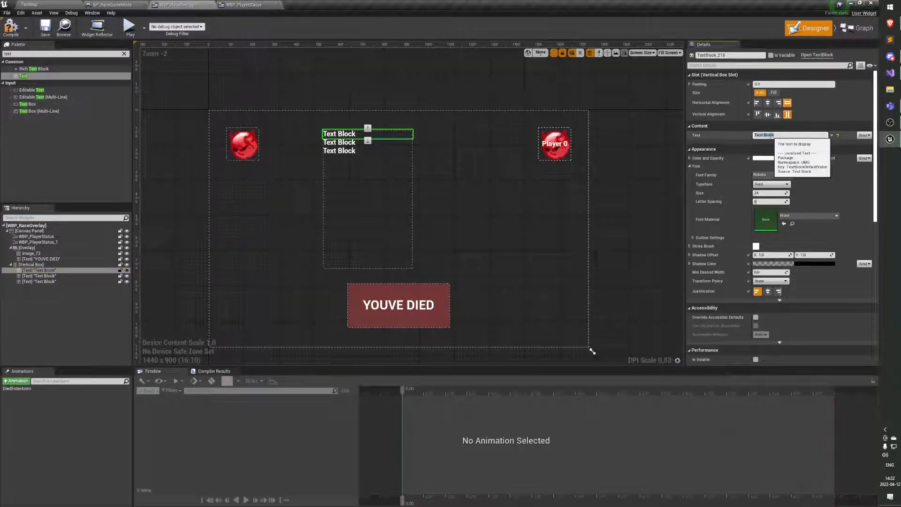
{"action": "key", "text": "Return"}
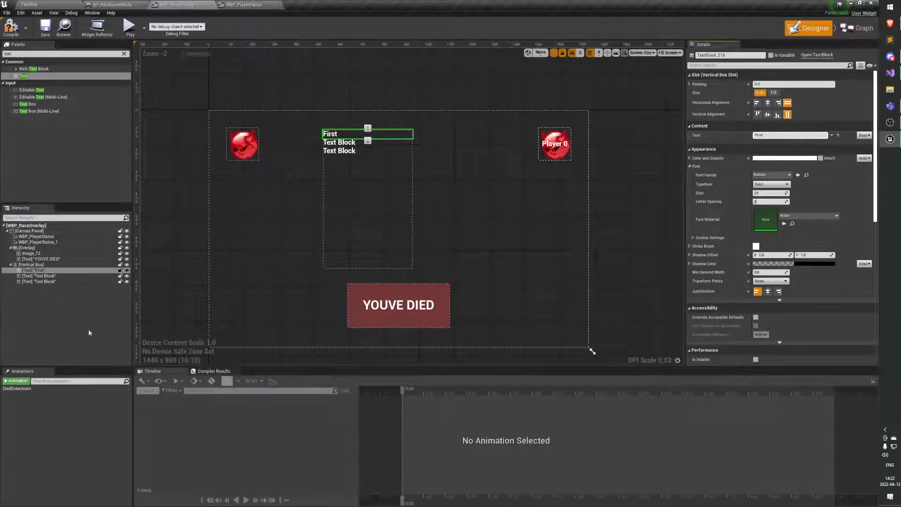
{"action": "left_click", "coordinate": [39, 275]}
{"action": "left_click", "coordinate": [777, 135]}
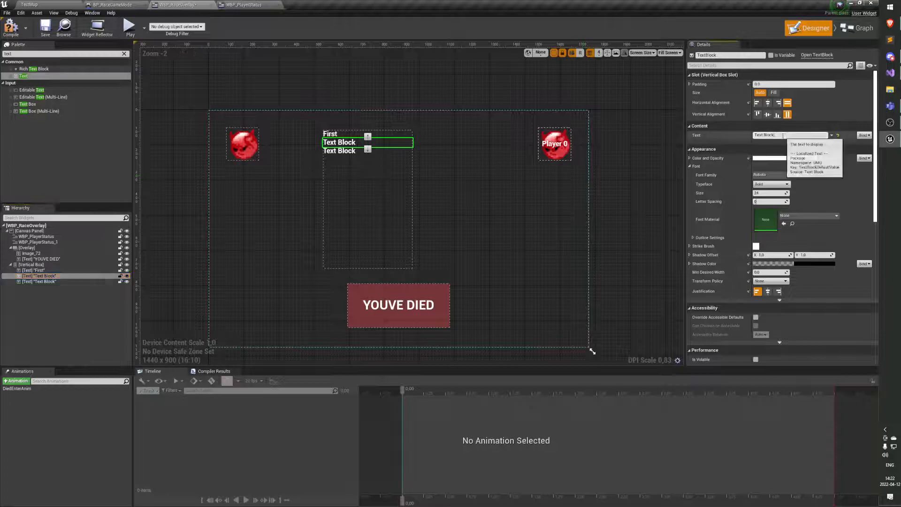
{"action": "type", "text": "Second"}
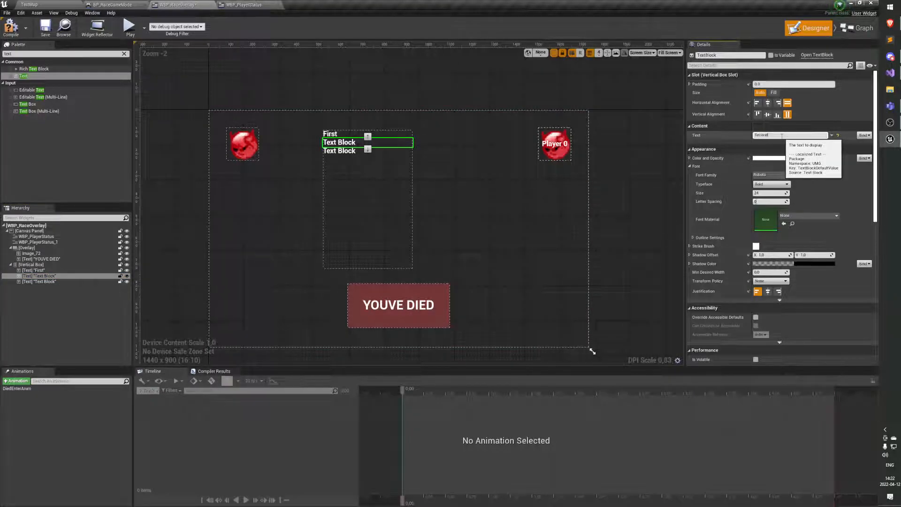
{"action": "key", "text": "Return"}
{"action": "left_click", "coordinate": [84, 281]}
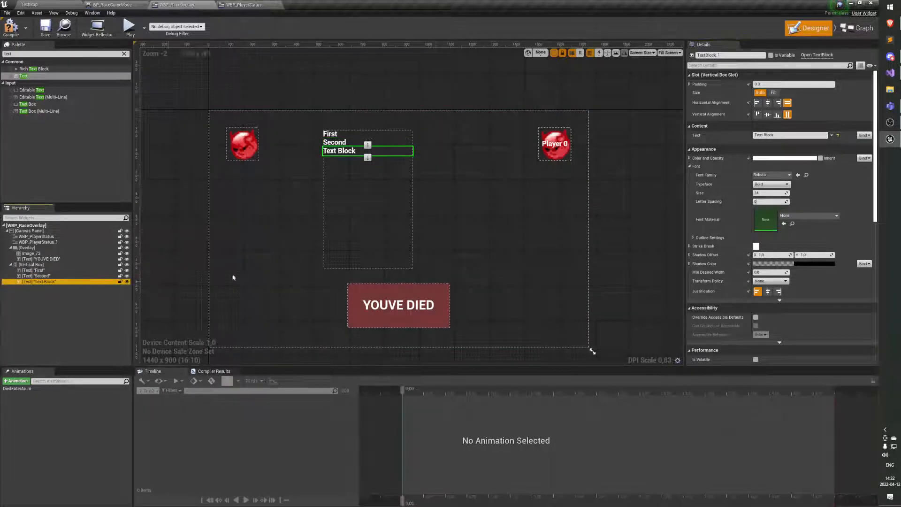
{"action": "left_click", "coordinate": [789, 136]}
{"action": "type", "text": "Third"}
{"action": "key", "text": "Return"}
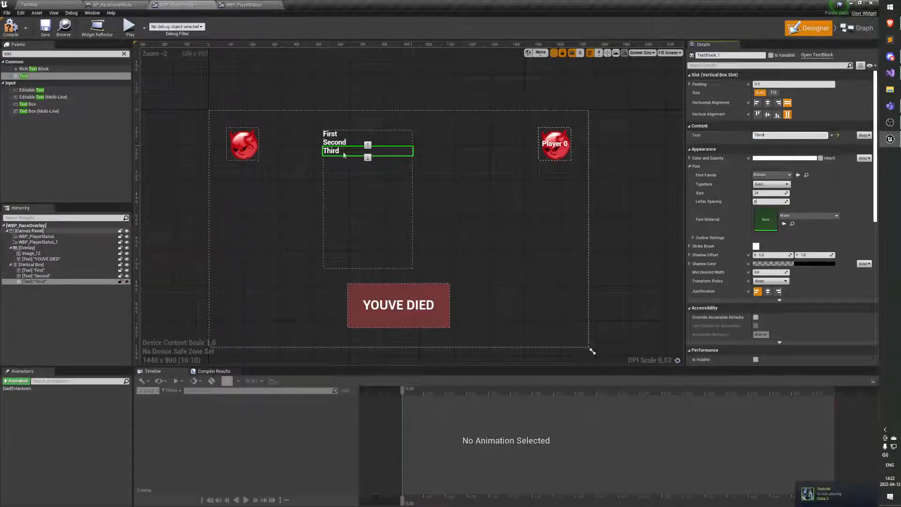
{"action": "left_click", "coordinate": [38, 30]}
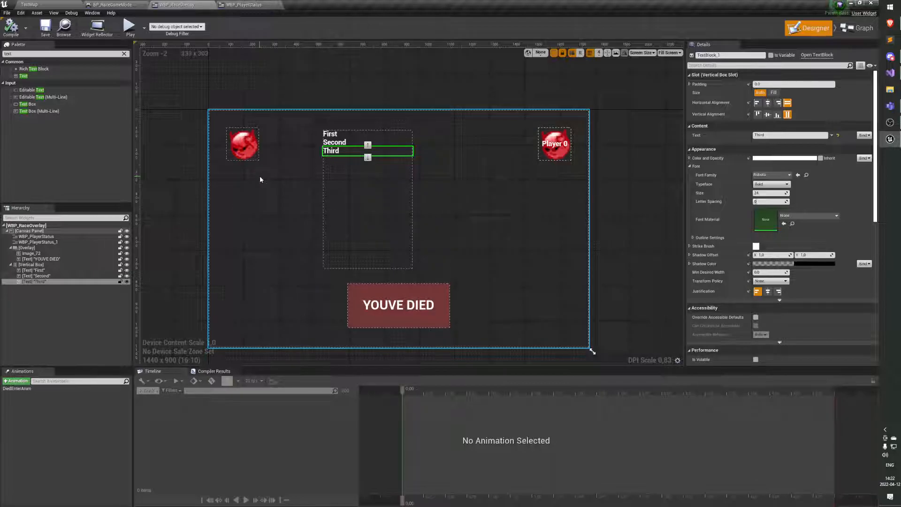
Step: Set the Visibility of the Second text block to Hidden and save the widget
{"action": "left_click", "coordinate": [354, 143]}
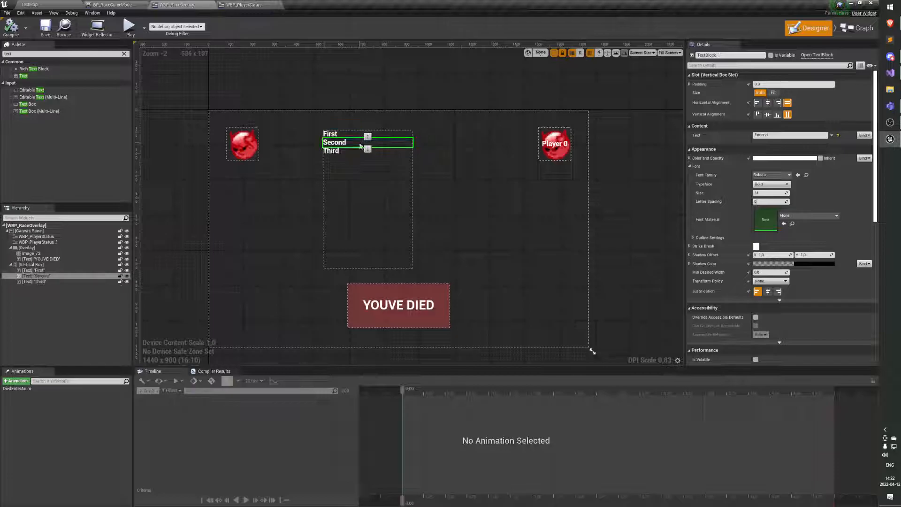
{"action": "left_click", "coordinate": [36, 275]}
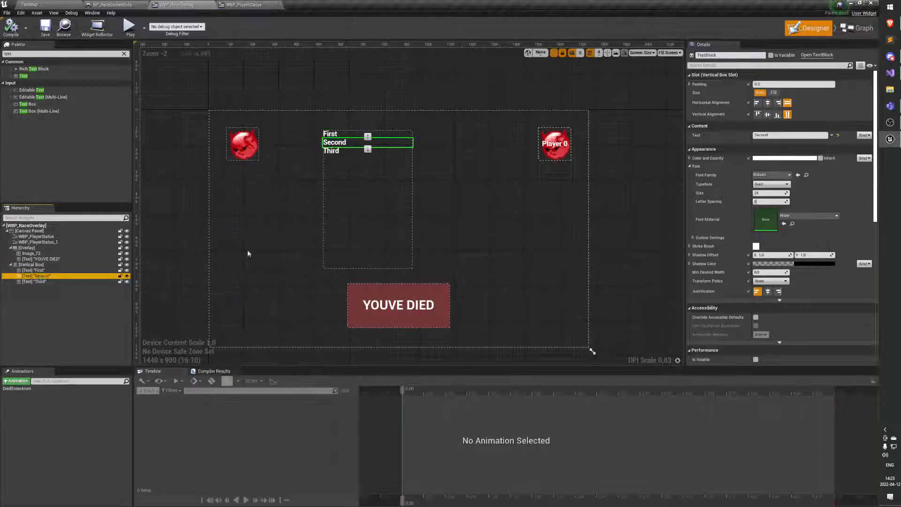
{"action": "scroll", "coordinate": [722, 226], "scroll_direction": "down", "scroll_amount": 3}
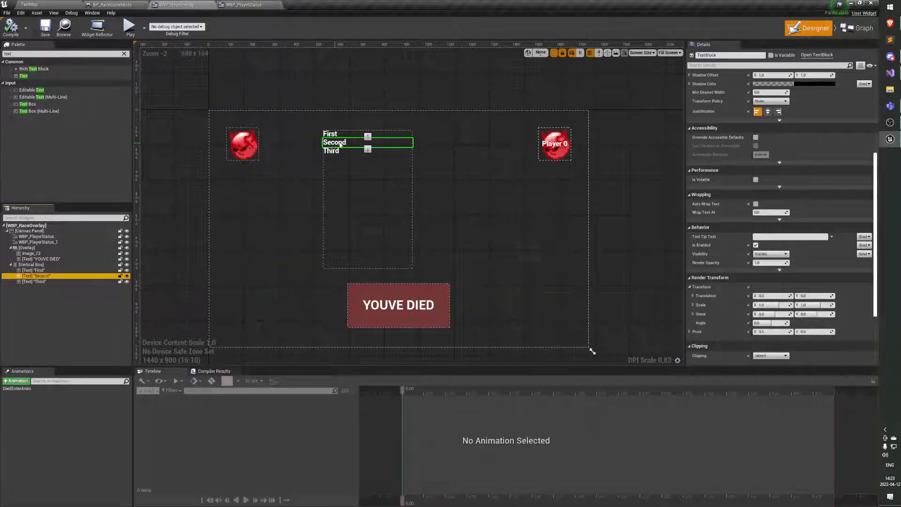
{"action": "left_click", "coordinate": [770, 254]}
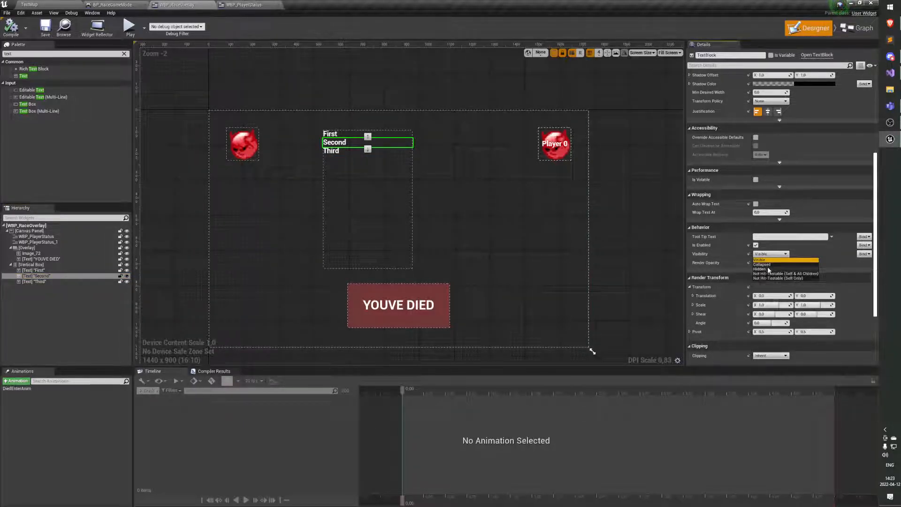
{"action": "left_click", "coordinate": [768, 270]}
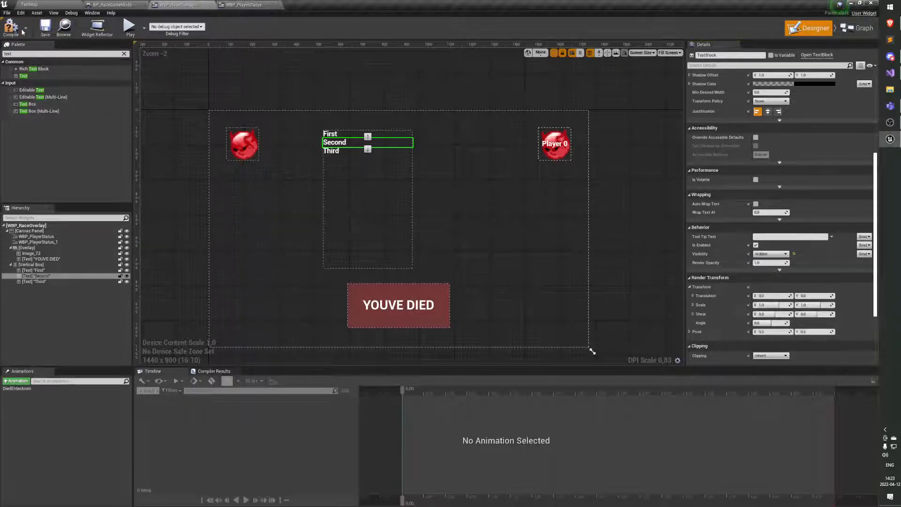
{"action": "left_click", "coordinate": [44, 30]}
Step: Play-test TestMap, drive the cars while checking how the hidden text affects the list layout, and stop the session
{"action": "left_click", "coordinate": [40, 5]}
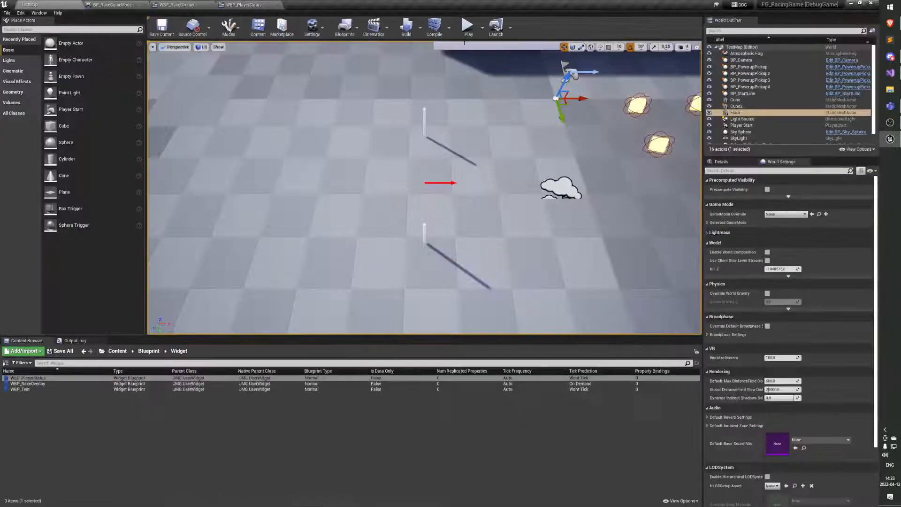
{"action": "left_click", "coordinate": [467, 28]}
{"action": "left_click", "coordinate": [471, 98]}
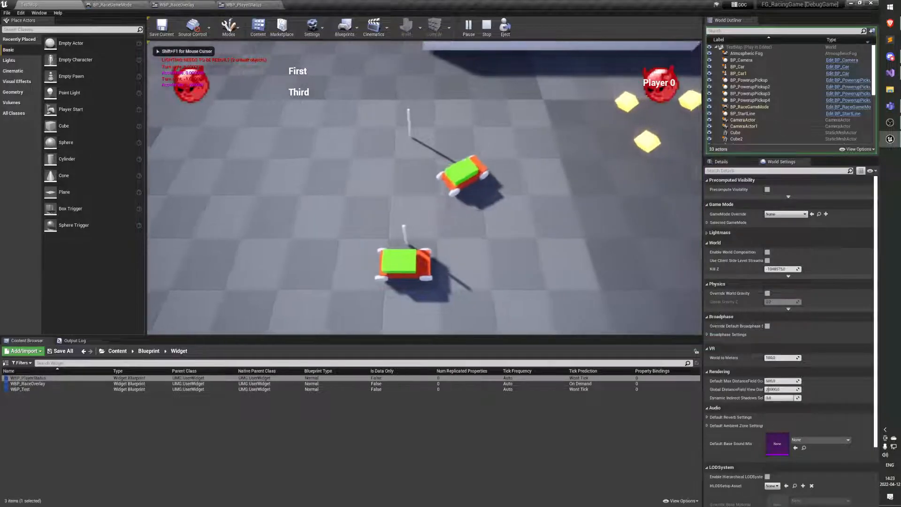
{"action": "key", "text": "w"}
{"action": "key", "text": "a"}
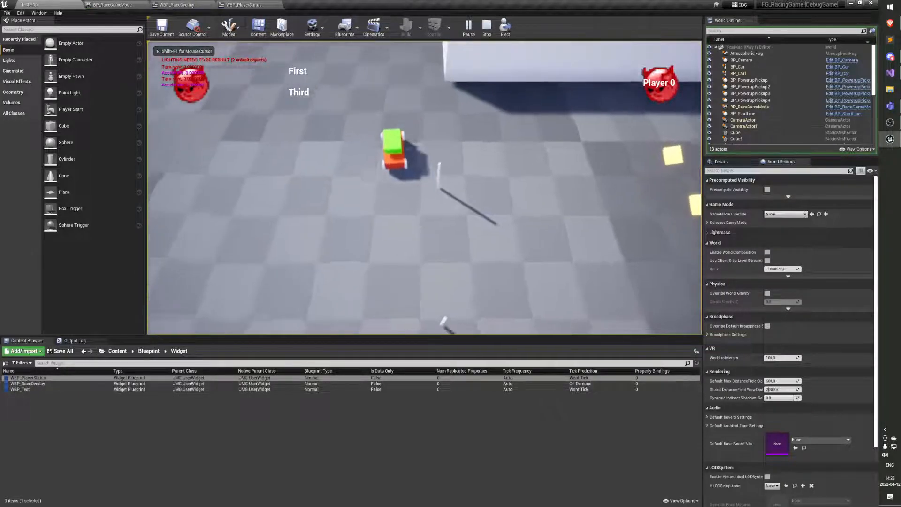
{"action": "key", "text": "shift+F1"}
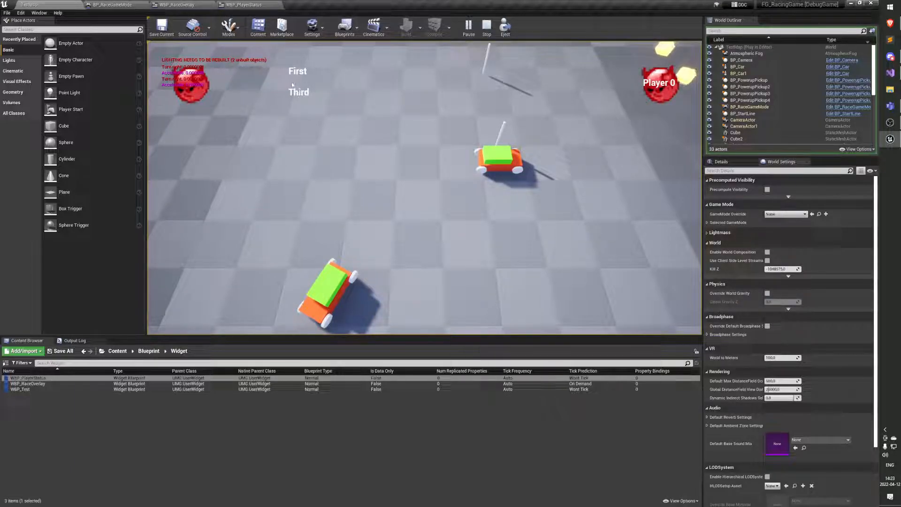
{"action": "left_click", "coordinate": [487, 26]}
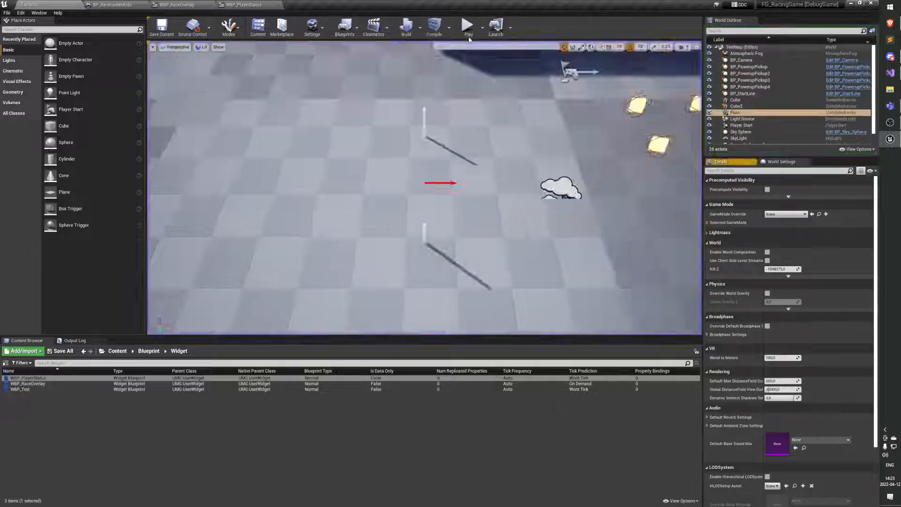
Step: Return to WBP_RaceOverlay, set the Second text block's Visibility to Collapsed, and compile the widget
{"action": "left_click", "coordinate": [173, 5]}
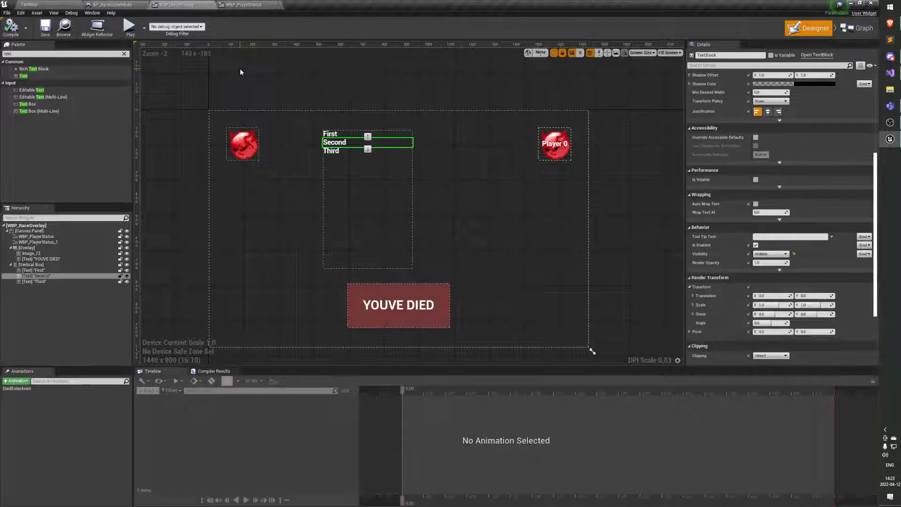
{"action": "left_click", "coordinate": [772, 256]}
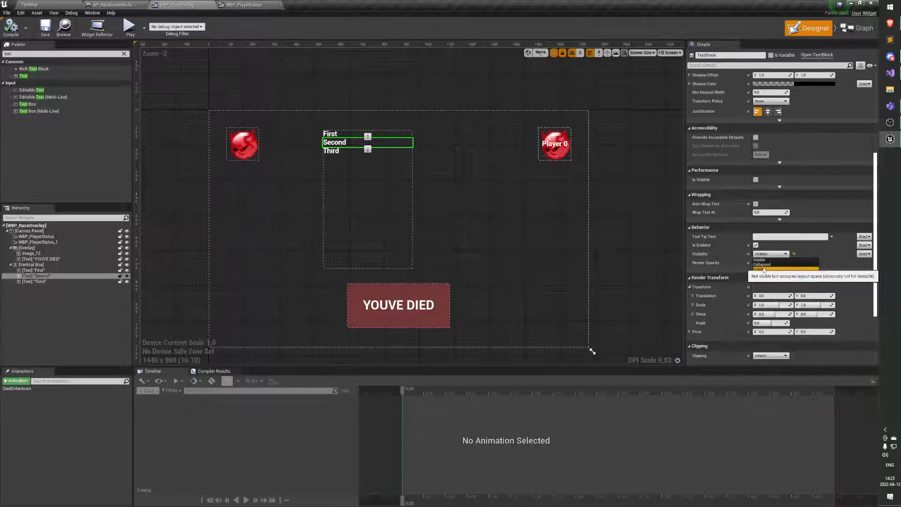
{"action": "left_click", "coordinate": [765, 265]}
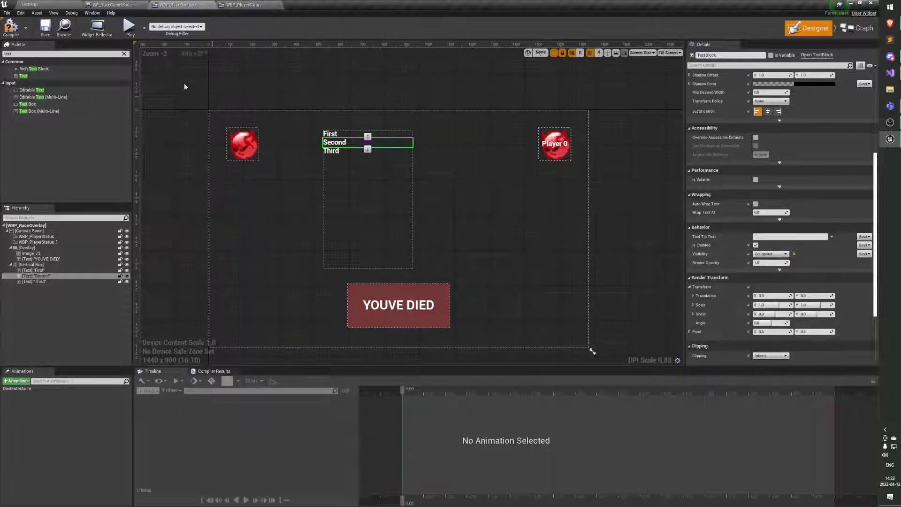
{"action": "left_click", "coordinate": [12, 28]}
Step: Play-test TestMap to check the text list's layout with the collapsed entry, and end the session
{"action": "left_click", "coordinate": [29, 4]}
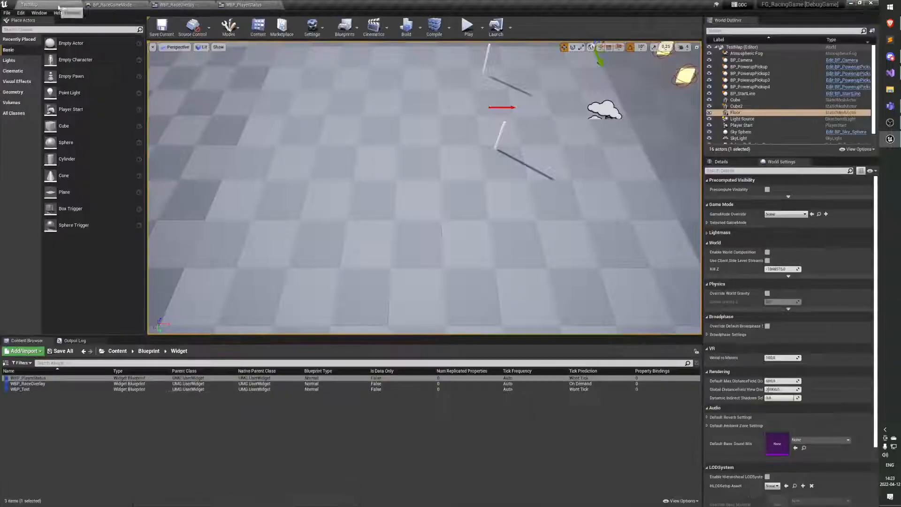
{"action": "left_click", "coordinate": [467, 26]}
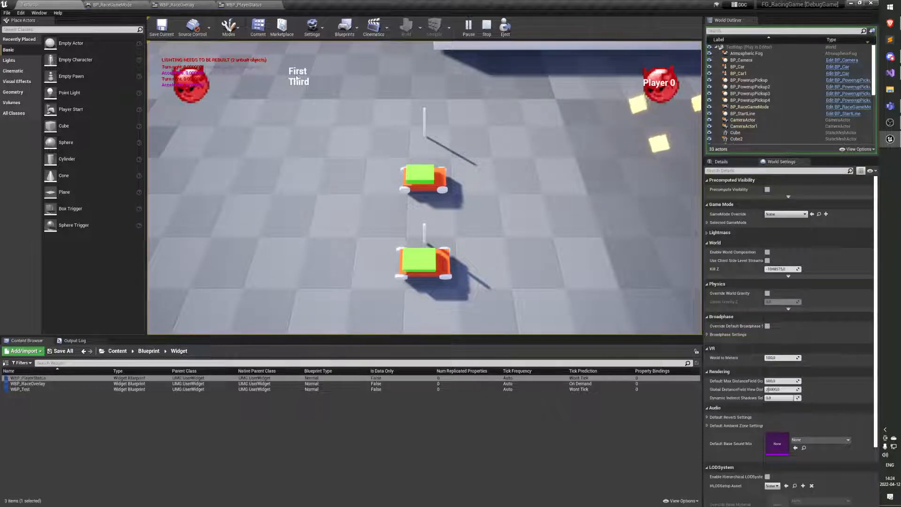
{"action": "key", "text": "Escape"}
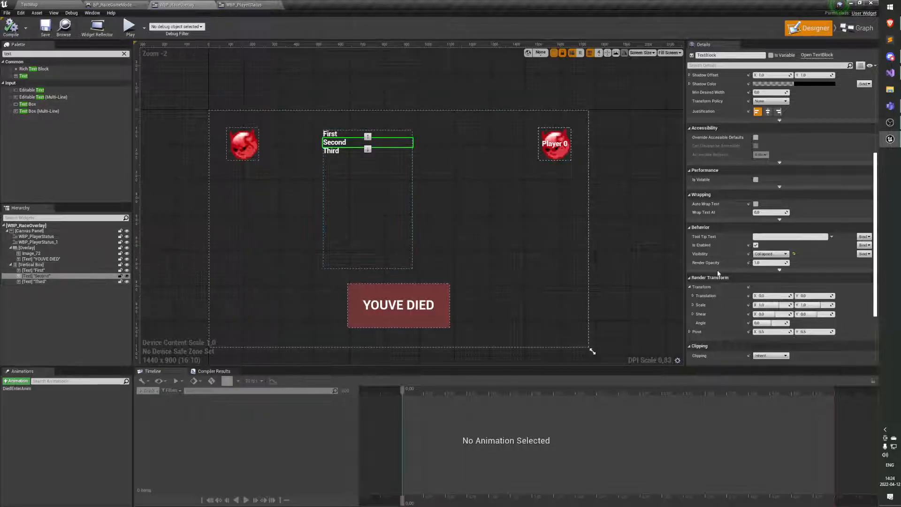
Step: Review the Second text block's Visibility options in WBP_RaceOverlay, comparing Collapsed with Hidden
{"action": "left_click", "coordinate": [771, 254]}
{"action": "left_click", "coordinate": [773, 265]}
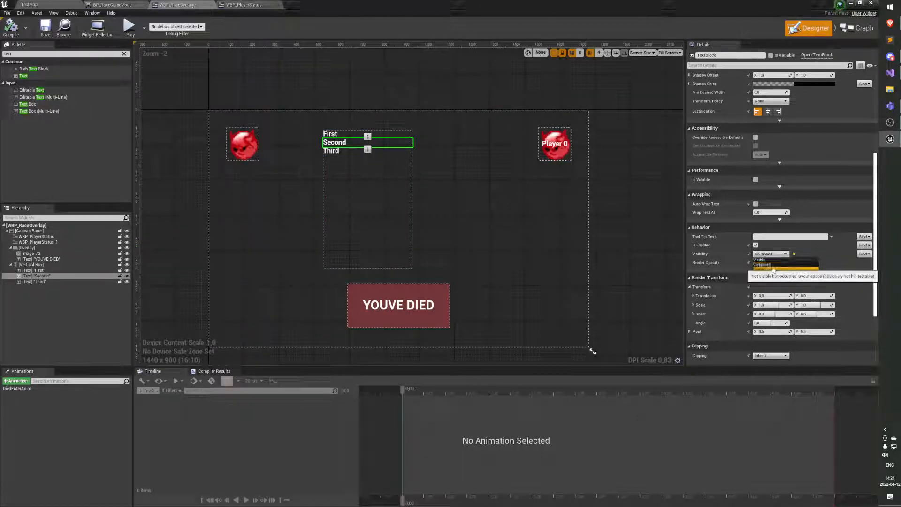
{"action": "left_click", "coordinate": [506, 255]}
Step: Delete the Vertical Box together with its three text blocks from the Canvas Panel
{"action": "left_click", "coordinate": [89, 265]}
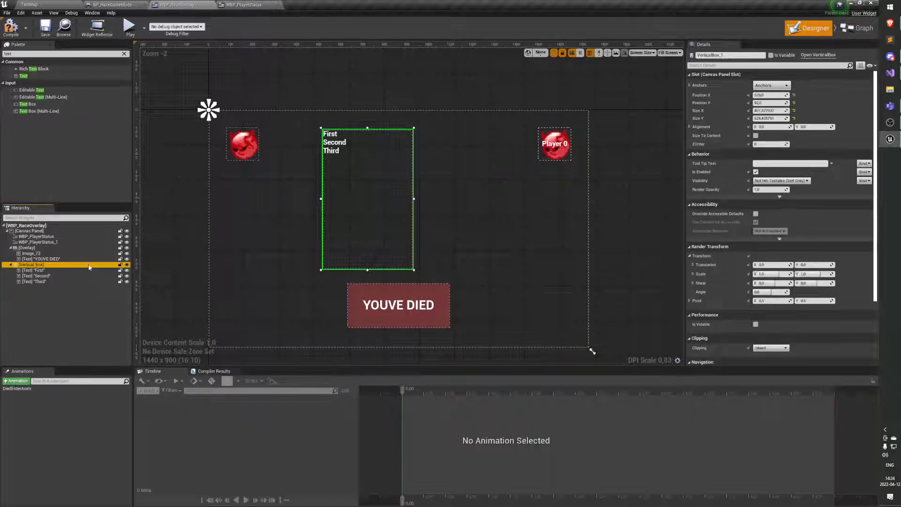
{"action": "key", "text": "Delete"}
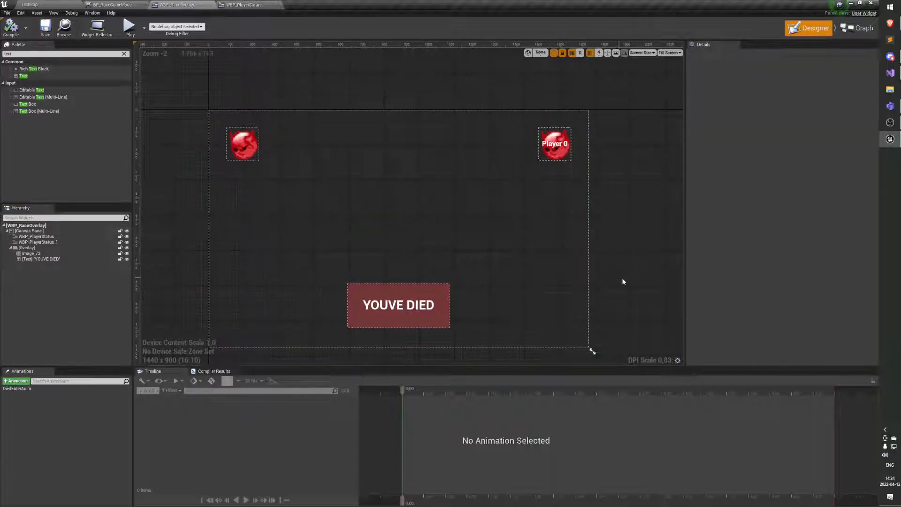
{"action": "right_click_drag", "start_coordinate": [619, 281], "coordinate": [608, 241]}
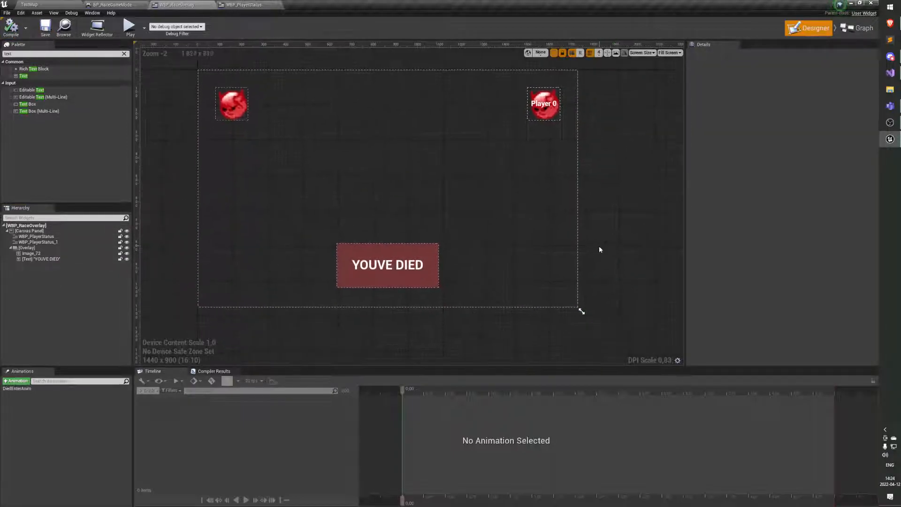
Step: Preview the DiedEnterAnim animation on the YOUVE DIED overlay by scrubbing and playing its timeline
{"action": "left_click", "coordinate": [453, 296]}
{"action": "left_click", "coordinate": [411, 283]}
{"action": "left_click", "coordinate": [77, 248]}
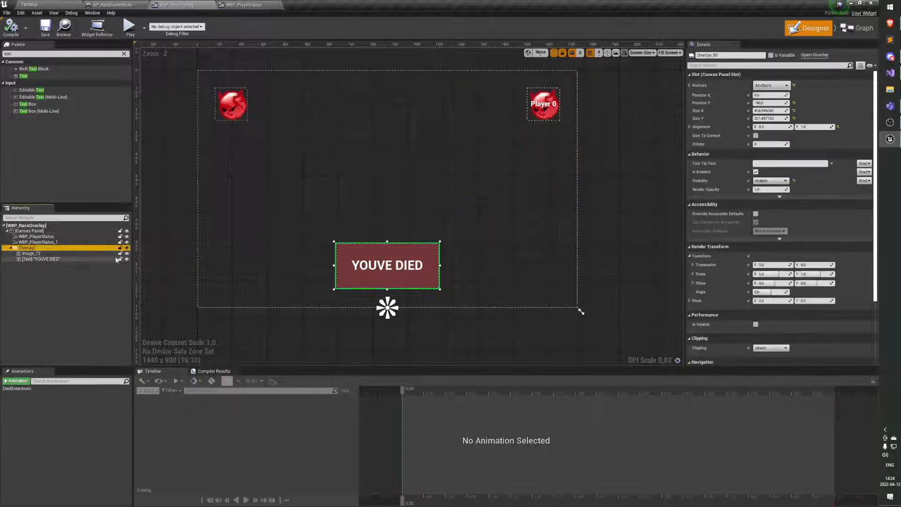
{"action": "right_click_drag", "start_coordinate": [385, 284], "coordinate": [372, 269]}
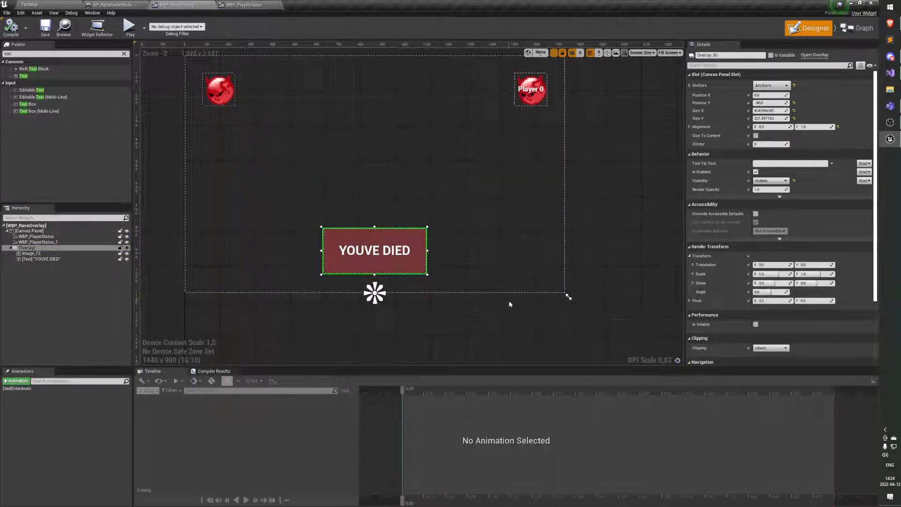
{"action": "left_click", "coordinate": [28, 389]}
{"action": "mouse_move", "coordinate": [407, 393]}
{"action": "left_mouse_down"}
{"action": "mouse_move", "coordinate": [483, 391]}
{"action": "mouse_move", "coordinate": [396, 390]}
{"action": "mouse_move", "coordinate": [461, 390]}
{"action": "mouse_move", "coordinate": [405, 391]}
{"action": "left_mouse_up"}
{"action": "key", "text": "space"}
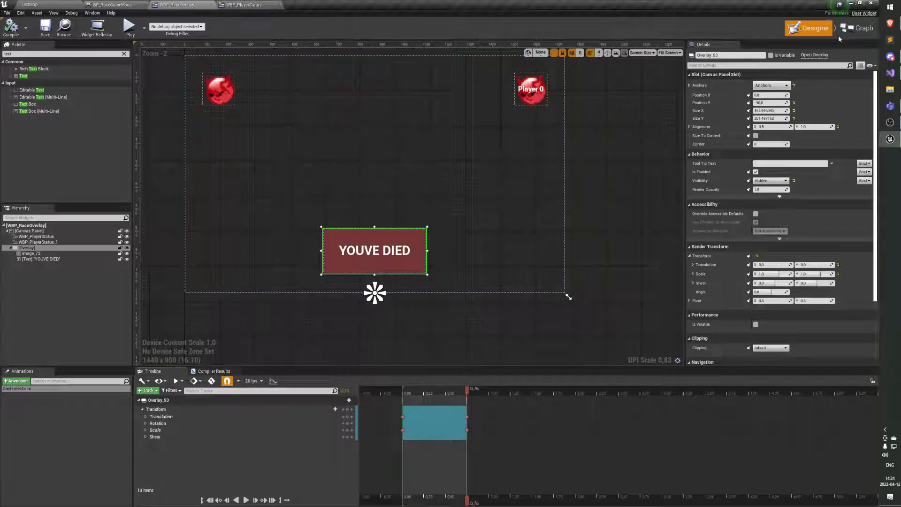
{"action": "key", "text": "alt+Tab"}
{"action": "key", "text": "alt+Tab"}
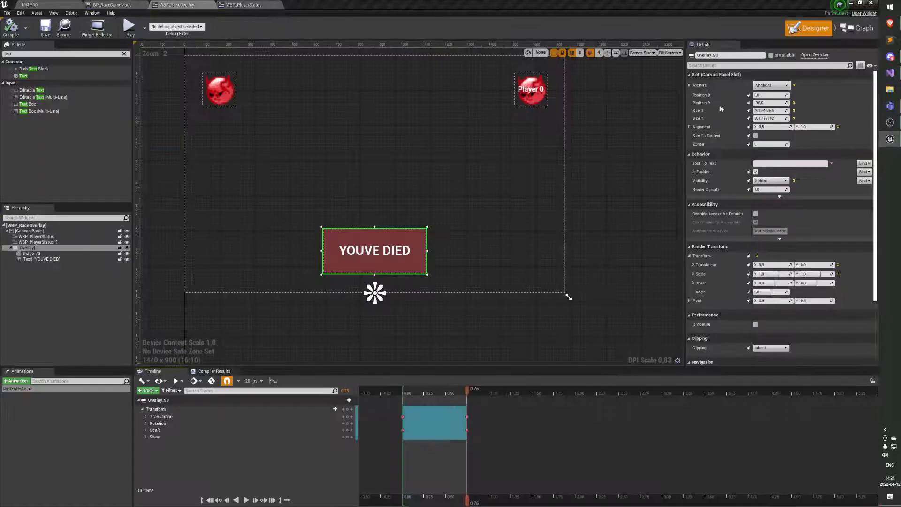
Step: In the widget's event graph, move the Play Animation and Died Enter Anim nodes away from Delay to leave room between them
{"action": "left_click", "coordinate": [856, 28]}
{"action": "left_click_drag", "start_coordinate": [437, 154], "coordinate": [697, 274]}
{"action": "right_click_drag", "start_coordinate": [697, 274], "coordinate": [550, 275]}
{"action": "right_click_drag", "start_coordinate": [354, 273], "coordinate": [458, 274]}
{"action": "left_click", "coordinate": [404, 277]}
{"action": "left_click_drag", "start_coordinate": [404, 278], "coordinate": [637, 226]}
{"action": "left_click", "coordinate": [419, 261]}
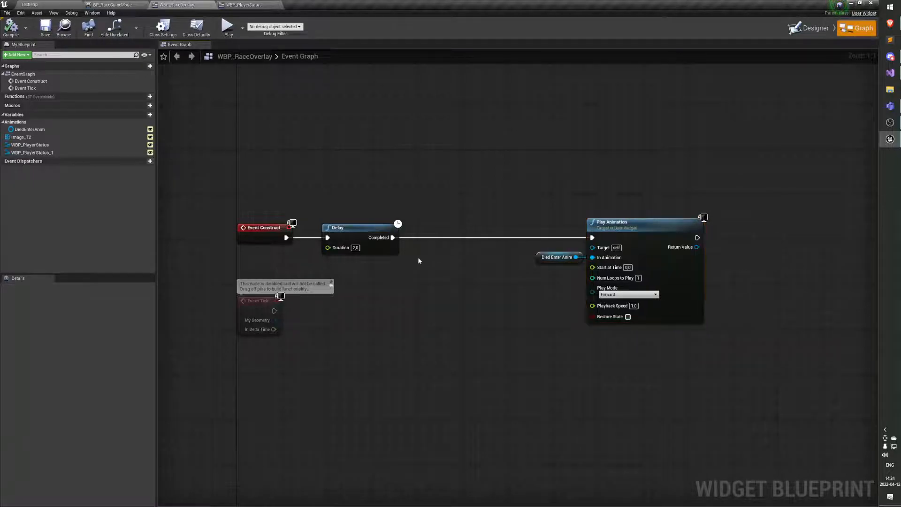
{"action": "left_click_drag", "start_coordinate": [458, 240], "coordinate": [515, 226]}
{"action": "left_click_drag", "start_coordinate": [448, 274], "coordinate": [448, 275]}
Step: In the designer, expose the Overlay that holds the YOUVE DIED message as a variable
{"action": "left_click", "coordinate": [809, 28]}
{"action": "left_click", "coordinate": [53, 259]}
{"action": "left_click", "coordinate": [26, 247]}
{"action": "scroll", "coordinate": [303, 275], "scroll_direction": "down", "scroll_amount": 1}
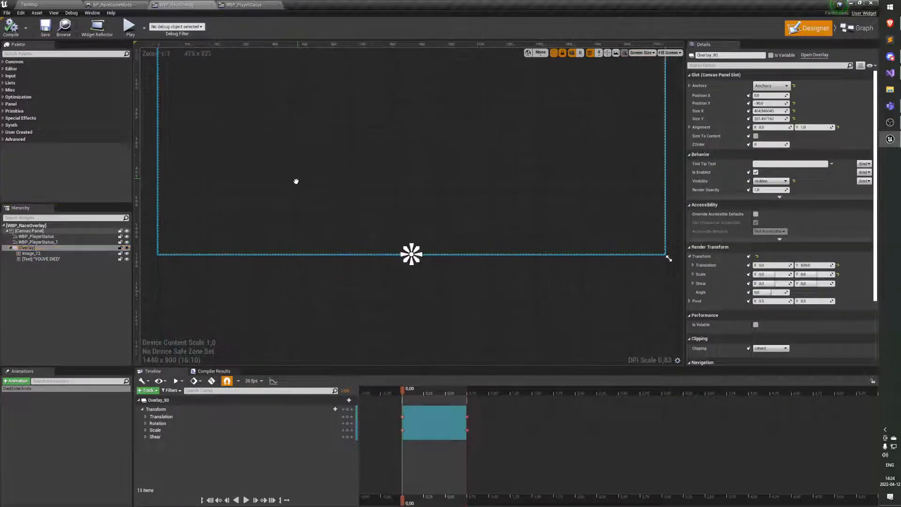
{"action": "right_click_drag", "start_coordinate": [309, 225], "coordinate": [291, 246]}
{"action": "left_click", "coordinate": [48, 411]}
{"action": "left_click", "coordinate": [55, 254]}
{"action": "left_click", "coordinate": [40, 243]}
{"action": "left_click", "coordinate": [55, 248]}
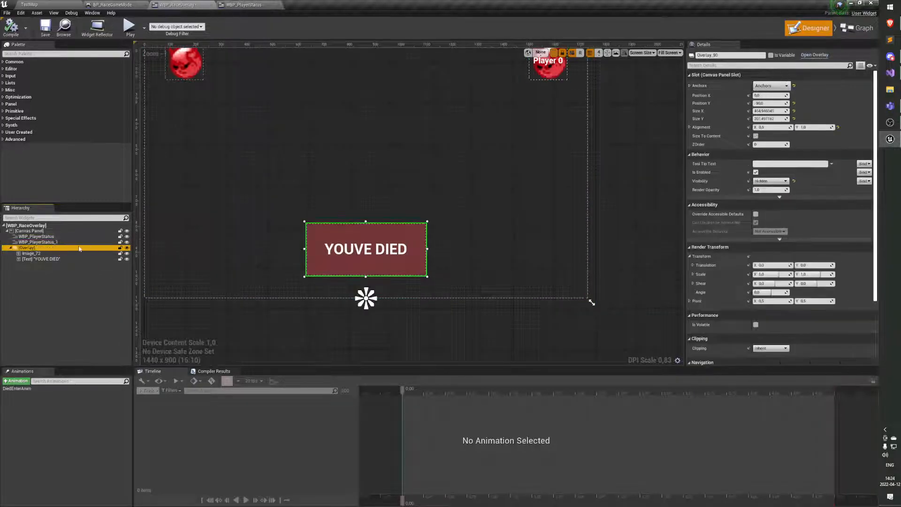
{"action": "left_click", "coordinate": [770, 56]}
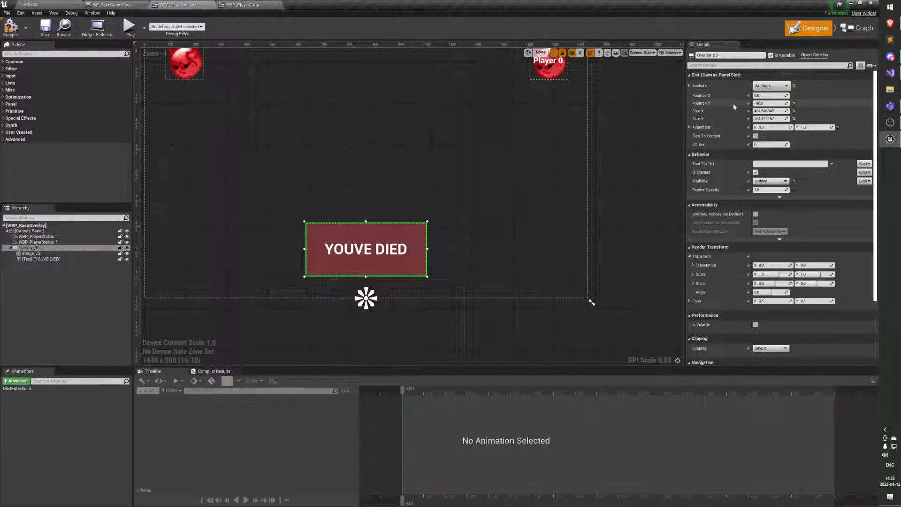
Step: Add a getter for the Overlay_90 variable to the event graph, above the Delay and Play Animation nodes
{"action": "left_click", "coordinate": [854, 29]}
{"action": "left_click_drag", "start_coordinate": [23, 144], "coordinate": [538, 120], "text": "ctrl"}
{"action": "left_click", "coordinate": [504, 106]}
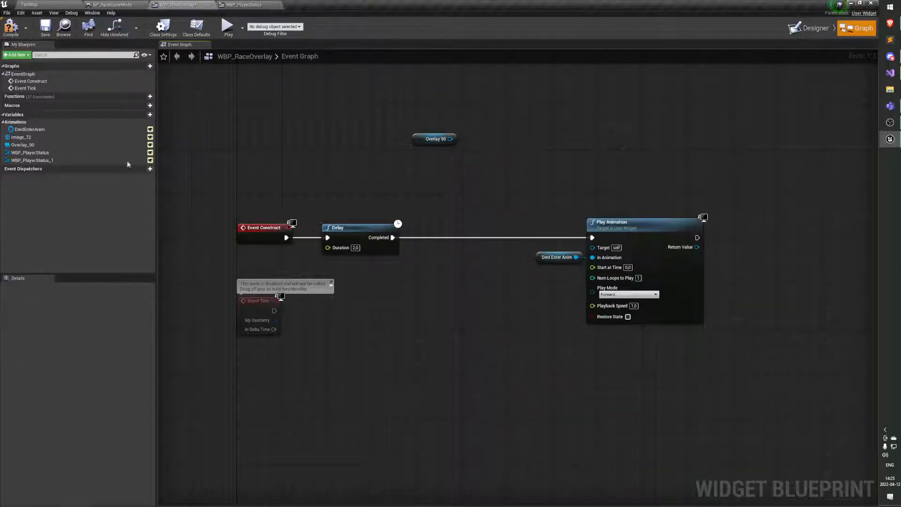
Step: Rename the Overlay_90 widget to DieMessageOverlay in the designer
{"action": "left_click", "coordinate": [66, 145]}
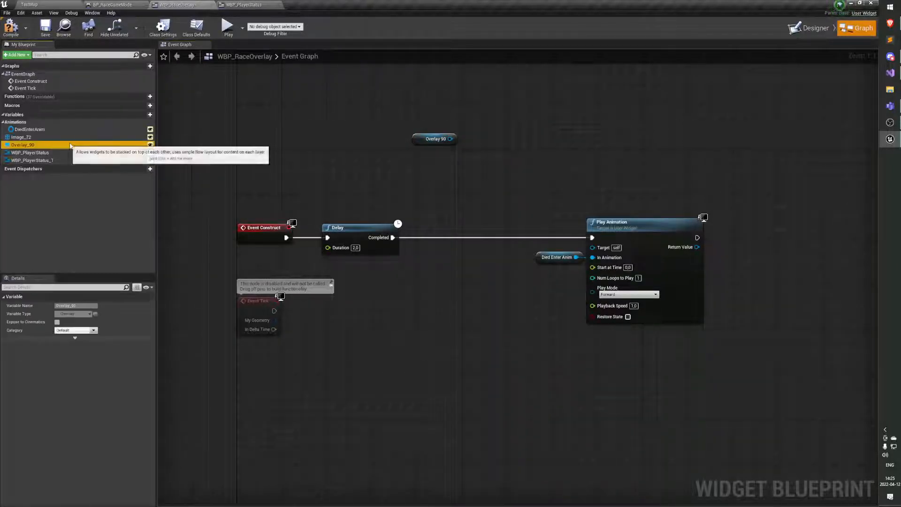
{"action": "left_click", "coordinate": [810, 28]}
{"action": "type", "text": "Died"}
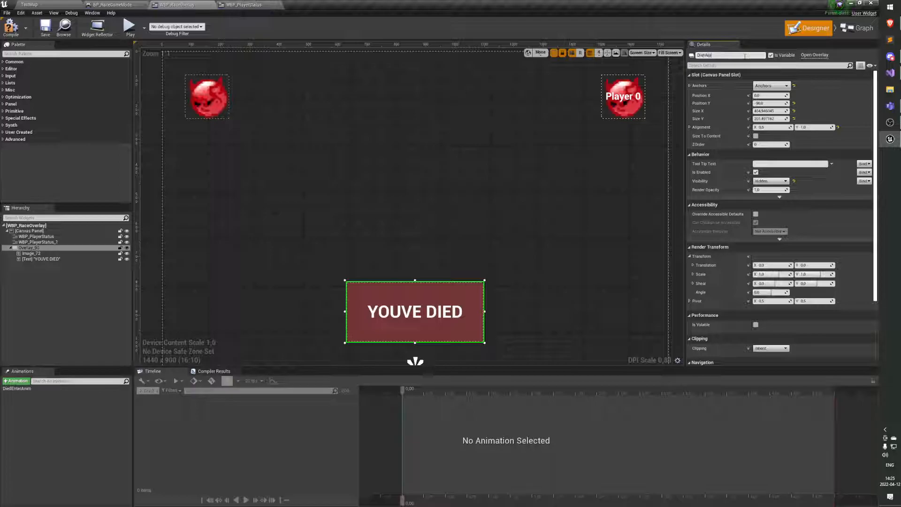
{"action": "type", "text": "essageOverlay"}
{"action": "key", "text": "Return"}
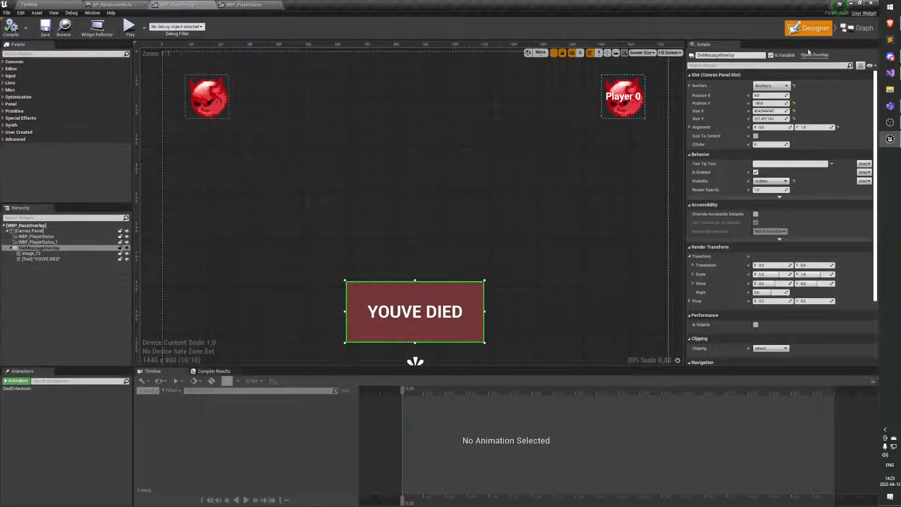
Step: Review DieMessageOverlay's variable setting and reposition its getter just below the connection leaving the Delay node
{"action": "left_click", "coordinate": [844, 30]}
{"action": "left_click_drag", "start_coordinate": [453, 139], "coordinate": [463, 217]}
{"action": "left_click", "coordinate": [474, 192]}
{"action": "left_click", "coordinate": [816, 27]}
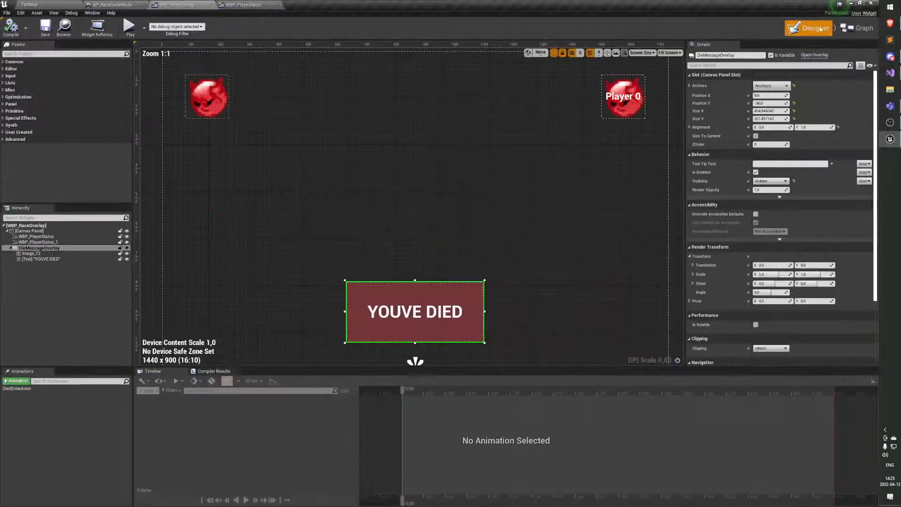
{"action": "left_click", "coordinate": [38, 249]}
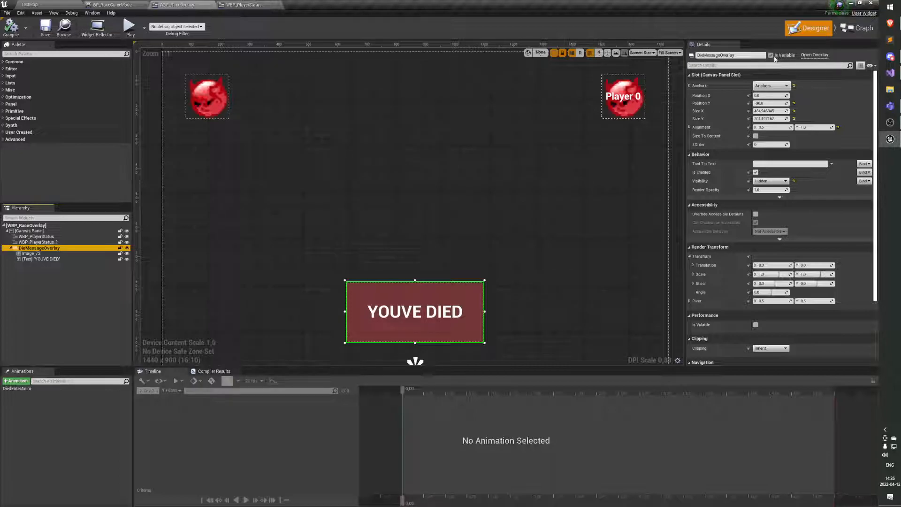
{"action": "left_click", "coordinate": [857, 28]}
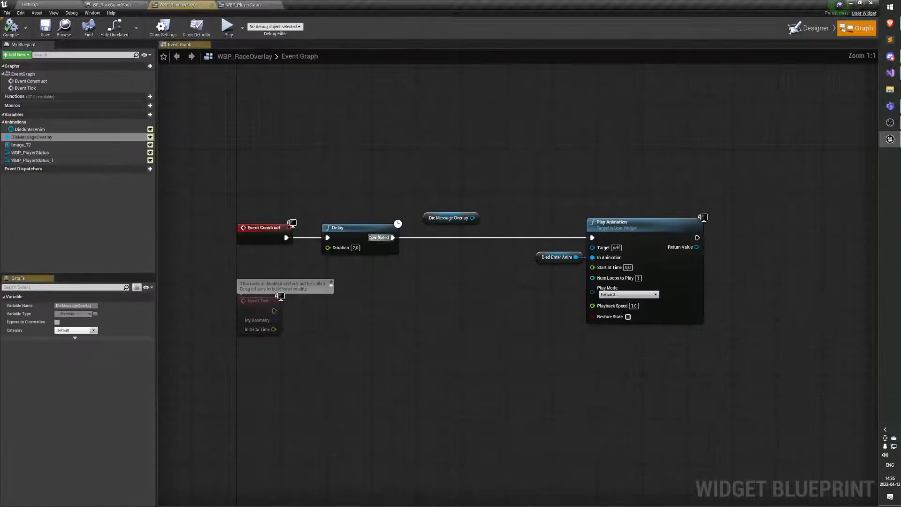
{"action": "left_click_drag", "start_coordinate": [444, 224], "coordinate": [403, 274]}
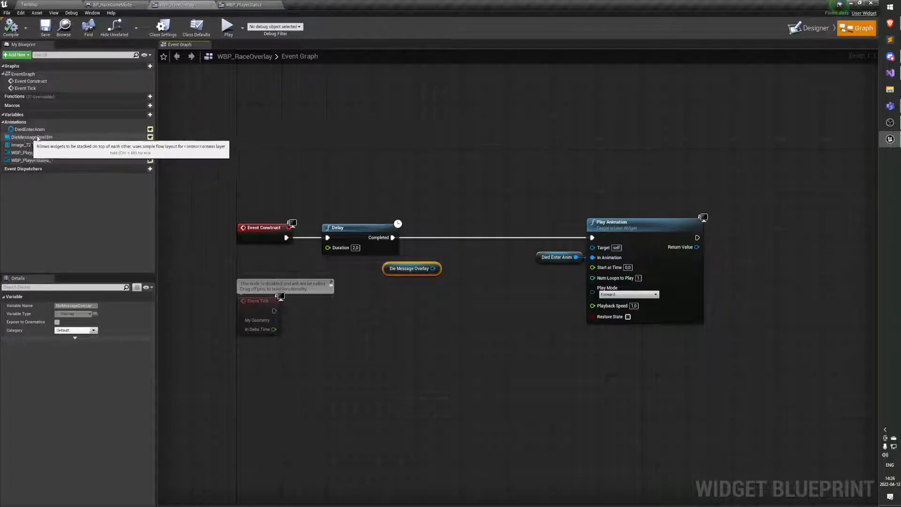
Step: Create a Set Visibility node from the Die Message Overlay getter and wire it between Delay and Play Animation, leaving it on Visible
{"action": "left_click_drag", "start_coordinate": [40, 141], "coordinate": [391, 305]}
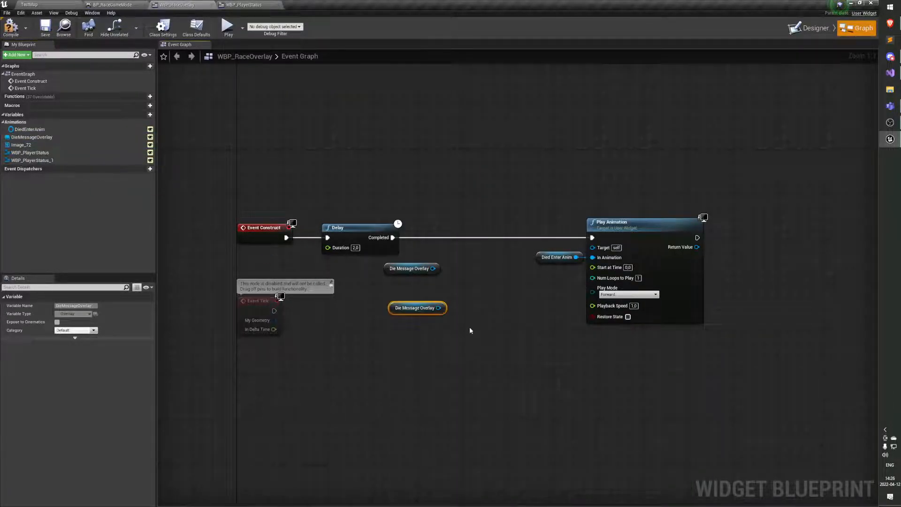
{"action": "key", "text": "Delete"}
{"action": "left_click_drag", "start_coordinate": [421, 273], "coordinate": [449, 227]}
{"action": "type", "text": "set vis"}
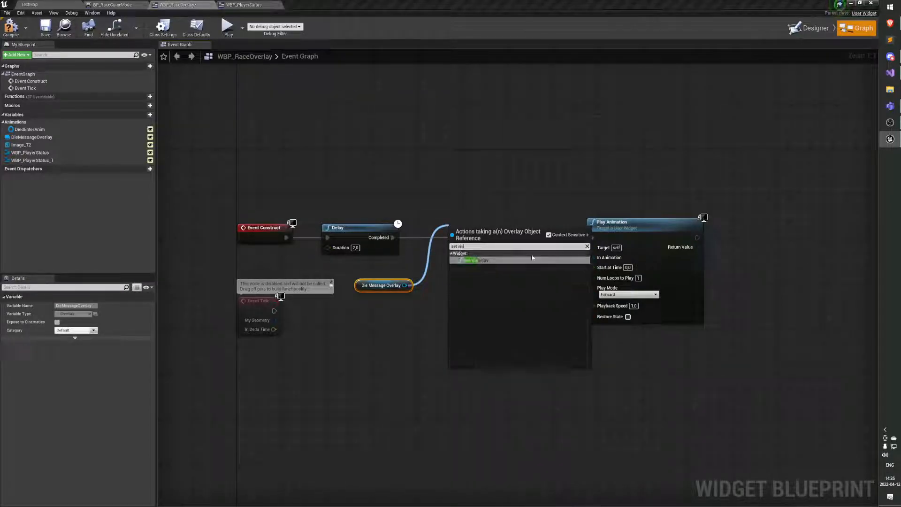
{"action": "left_click", "coordinate": [532, 259]}
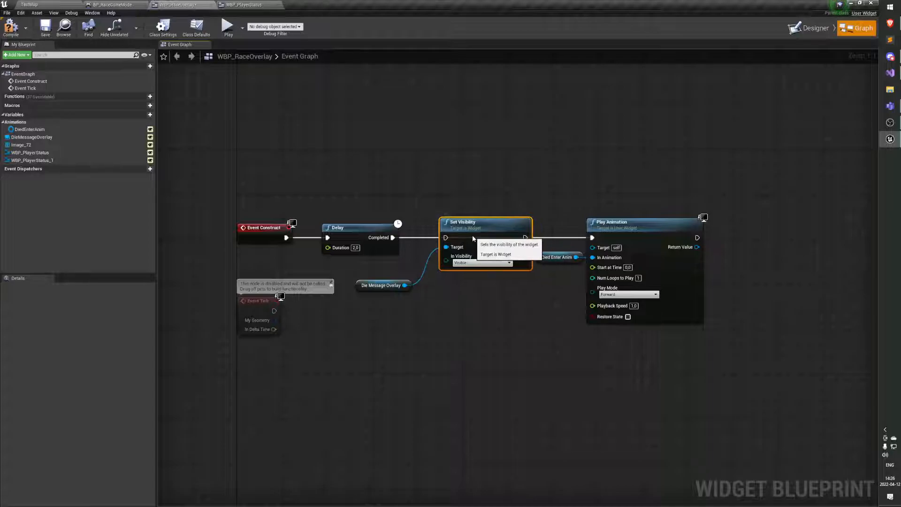
{"action": "left_click_drag", "start_coordinate": [440, 238], "coordinate": [383, 237]}
{"action": "left_click_drag", "start_coordinate": [519, 237], "coordinate": [592, 238]}
Step: Align the Die Message Overlay getter and space out the Set Visibility and Play Animation nodes, then compile and save the widget
{"action": "left_click_drag", "start_coordinate": [381, 286], "coordinate": [403, 247]}
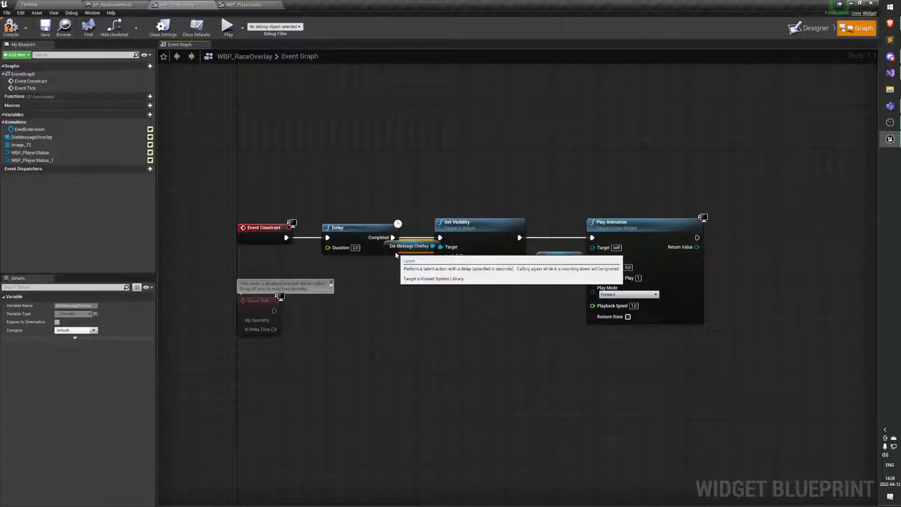
{"action": "left_click_drag", "start_coordinate": [408, 331], "coordinate": [713, 196]}
{"action": "left_click_drag", "start_coordinate": [481, 231], "coordinate": [515, 230]}
{"action": "left_click", "coordinate": [540, 211]}
{"action": "left_click", "coordinate": [12, 28]}
{"action": "left_click", "coordinate": [44, 29]}
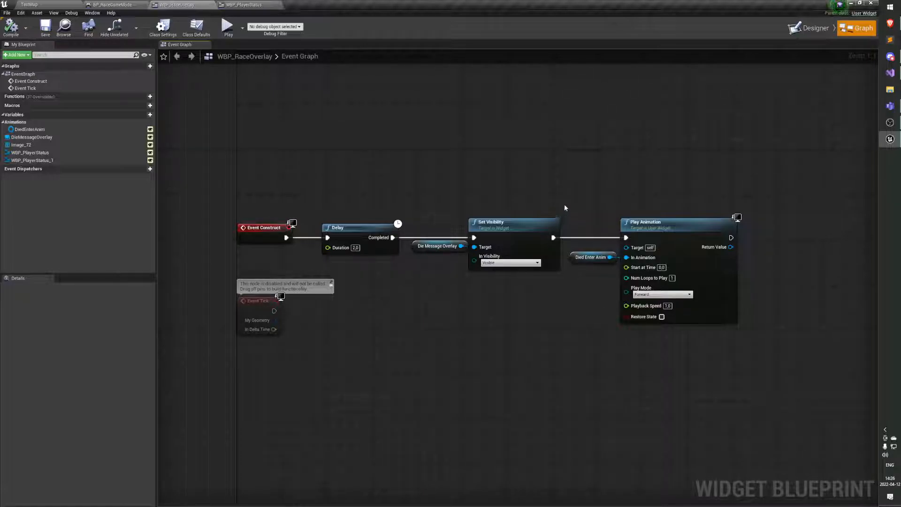
Step: Play-test TestMap twice to check the delayed entrance of the YOUVE DIED message, driving a car in the second run
{"action": "left_click", "coordinate": [29, 4]}
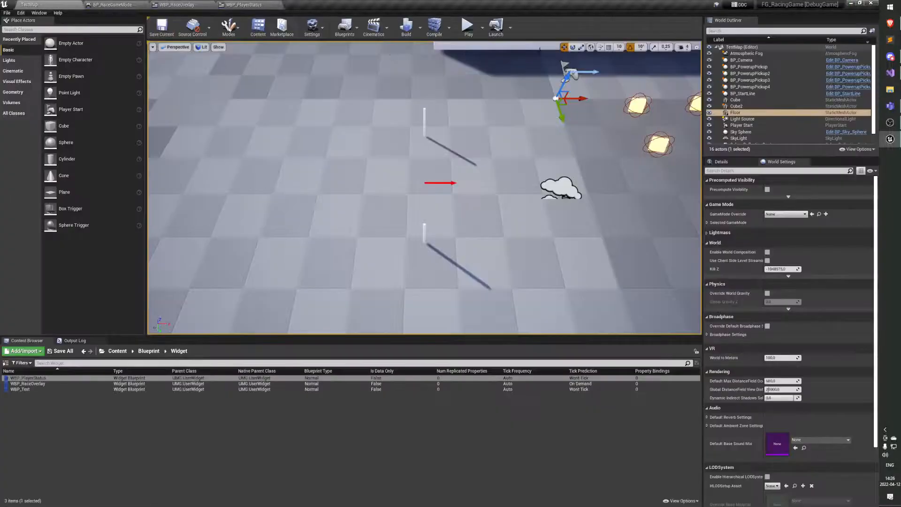
{"action": "left_click", "coordinate": [468, 27]}
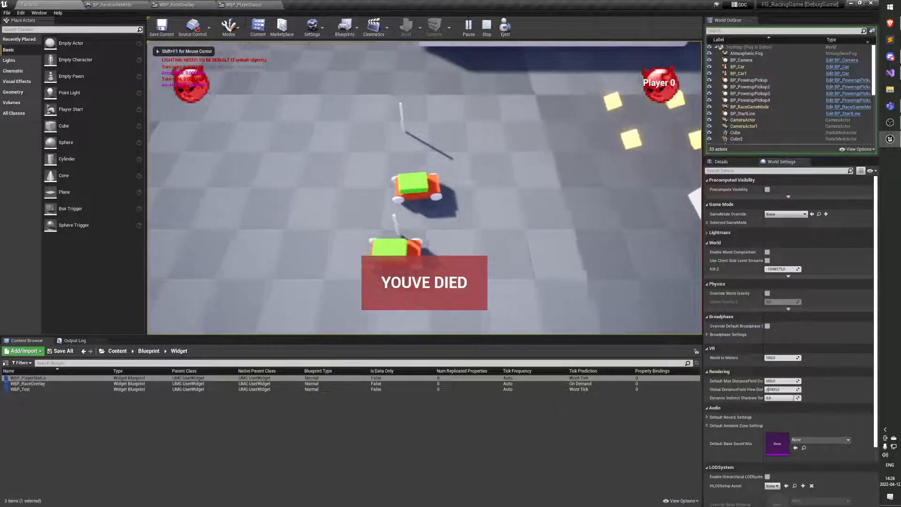
{"action": "key", "text": "Escape"}
{"action": "left_click", "coordinate": [468, 27]}
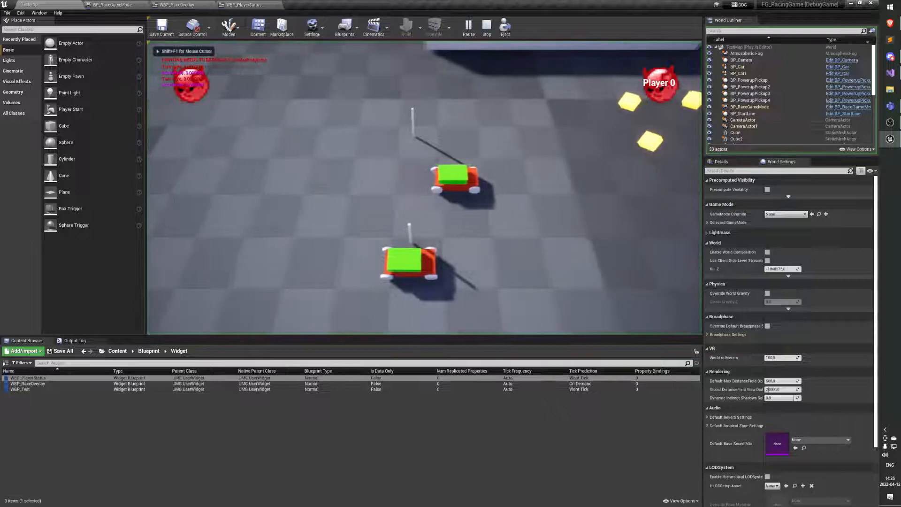
{"action": "key", "text": "s"}
{"action": "key", "text": "d"}
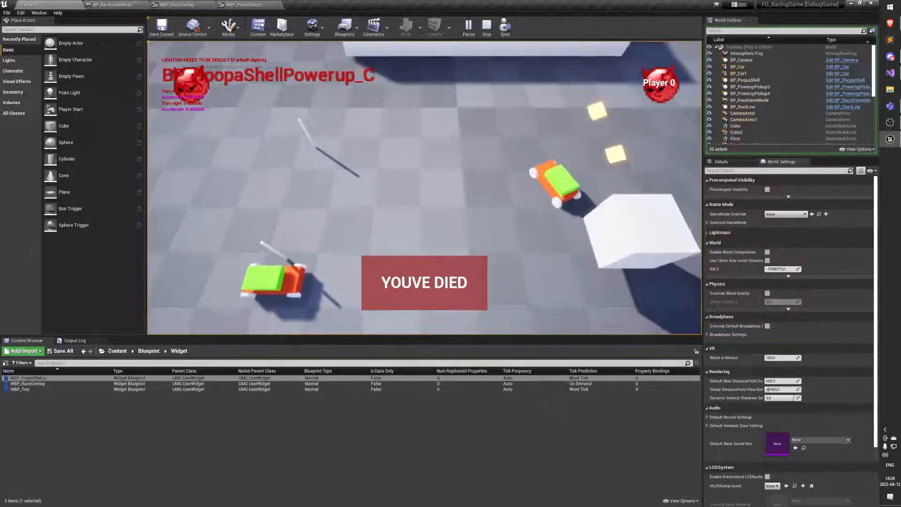
{"action": "key", "text": "Escape"}
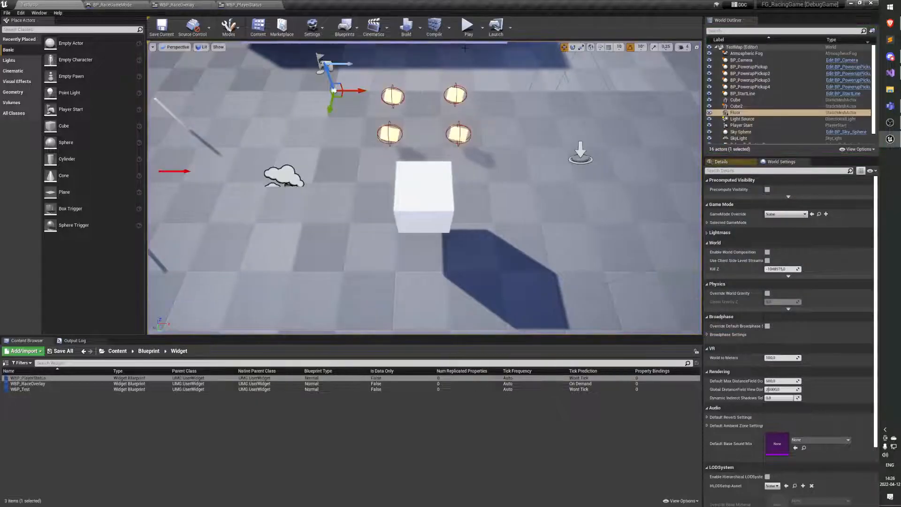
Step: Play-test TestMap again, driving around and collecting powerups with the YOUVE DIED message on screen, and end the session
{"action": "left_click", "coordinate": [469, 35]}
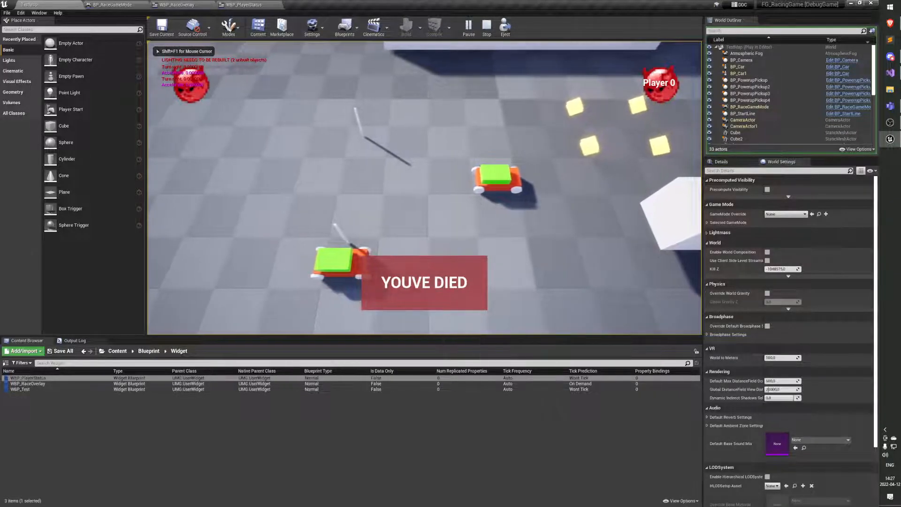
{"action": "key", "text": "w"}
{"action": "key", "text": "a"}
{"action": "key", "text": "Up"}
{"action": "key", "text": "Right"}
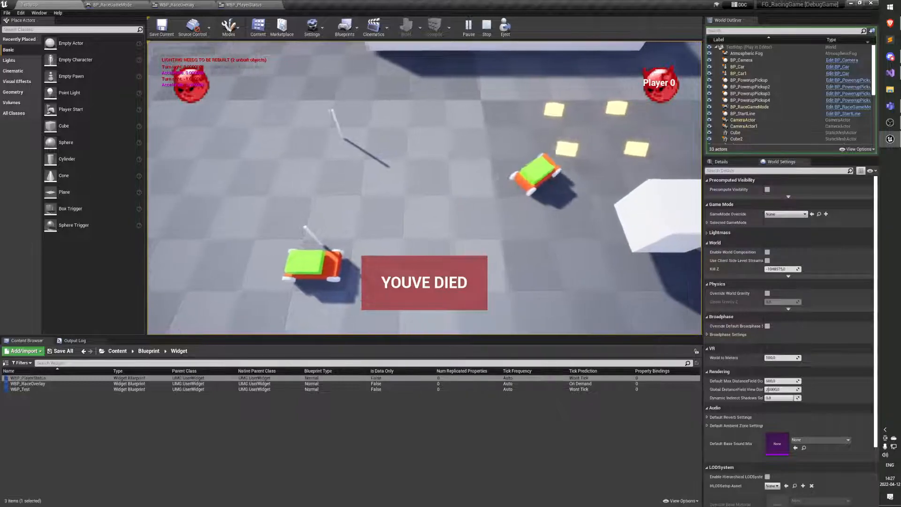
{"action": "key", "text": "w"}
{"action": "key", "text": "Up"}
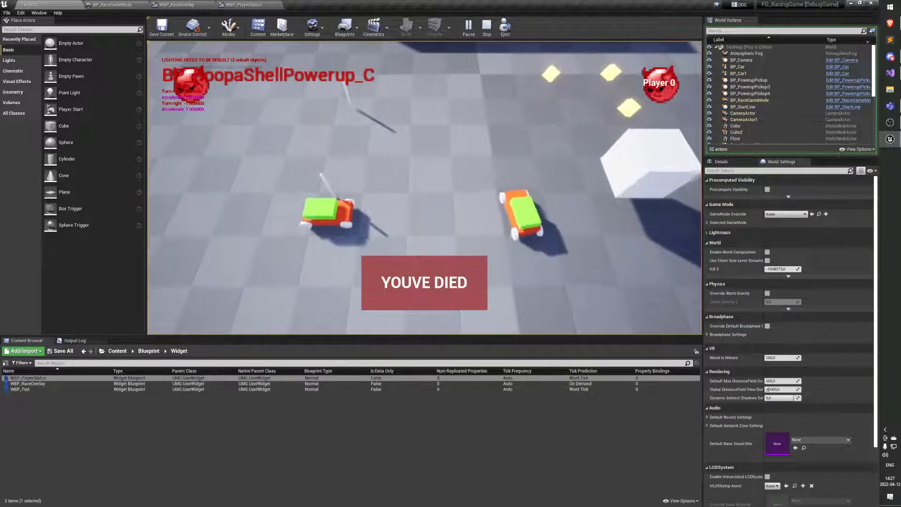
{"action": "key", "text": "w"}
{"action": "key", "text": "a"}
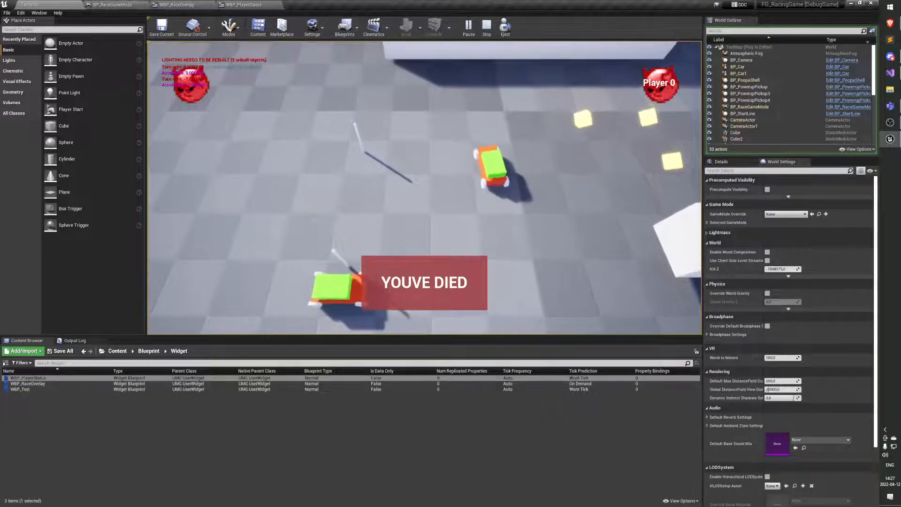
{"action": "key", "text": "w"}
{"action": "key", "text": "a"}
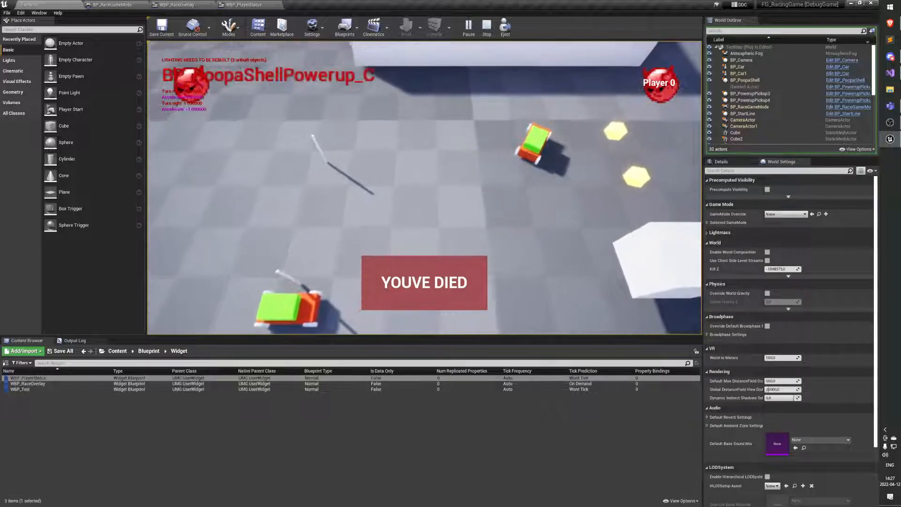
{"action": "key", "text": "w"}
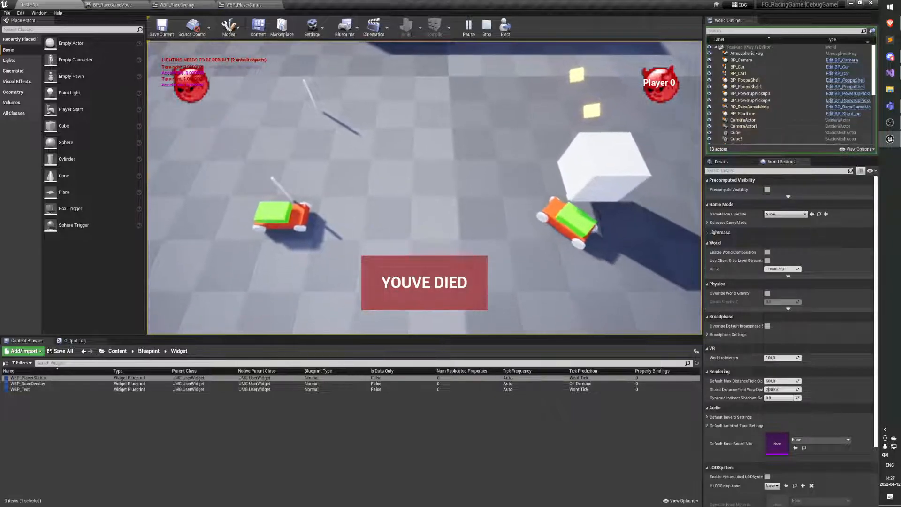
{"action": "key", "text": "a"}
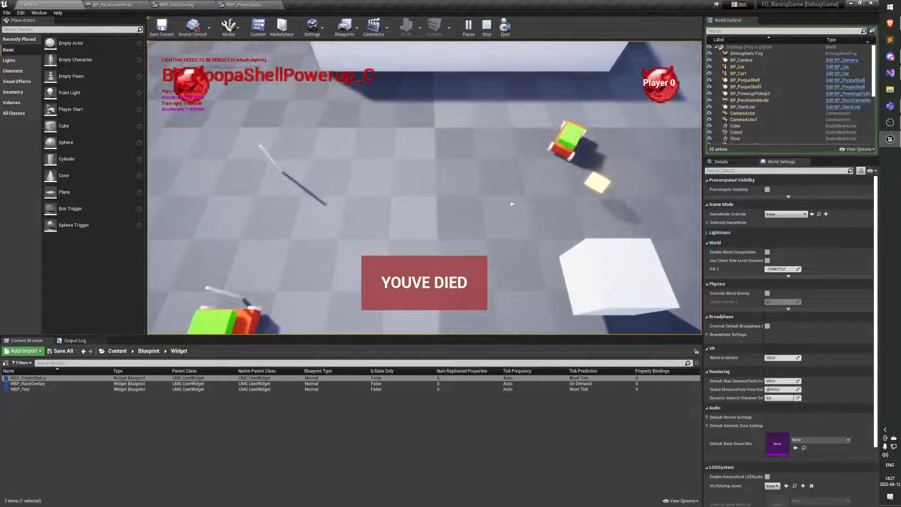
{"action": "key", "text": "Escape"}
Step: Return to WBP_RaceOverlay's event graph and look up the Set Visibility action available from the Die Message Overlay reference
{"action": "left_click", "coordinate": [187, 8]}
{"action": "left_click_drag", "start_coordinate": [488, 286], "coordinate": [525, 364]}
{"action": "left_click", "coordinate": [461, 243]}
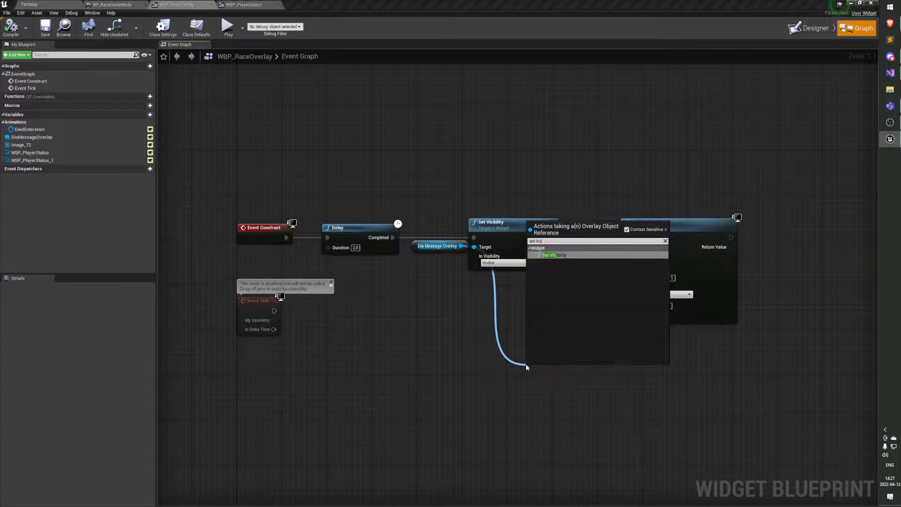
{"action": "key", "text": "Escape"}
{"action": "right_click_drag", "start_coordinate": [577, 207], "coordinate": [576, 247]}
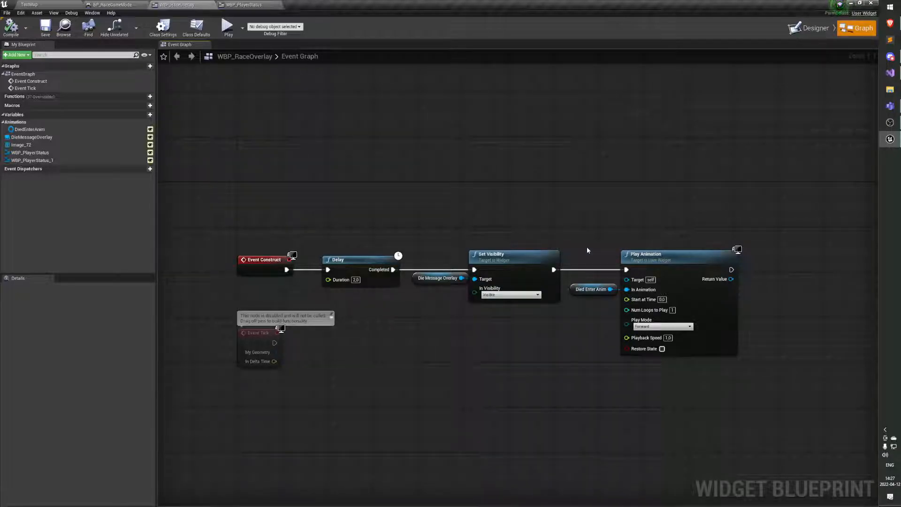
Step: Open the DiedEnterAnim animation in the widget designer and bring the area below the canvas into view around DieMessageOverlay
{"action": "left_click", "coordinate": [788, 33]}
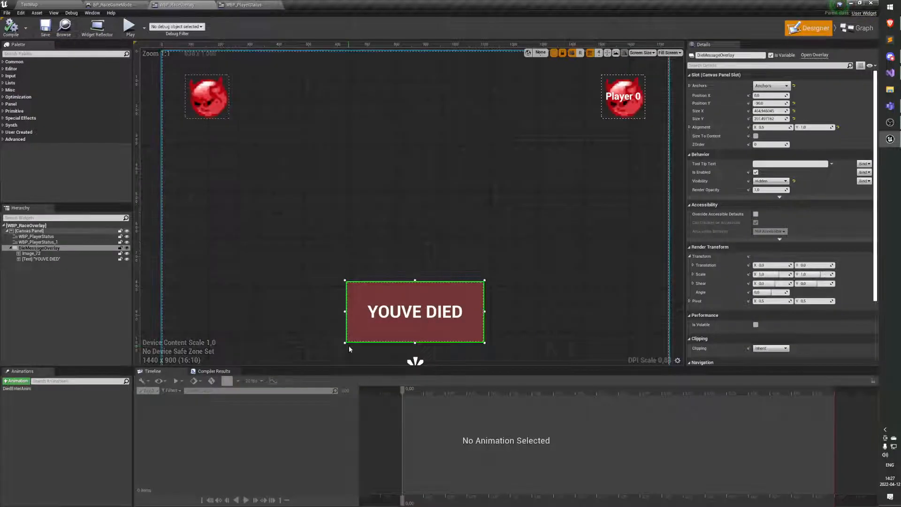
{"action": "left_click", "coordinate": [52, 393]}
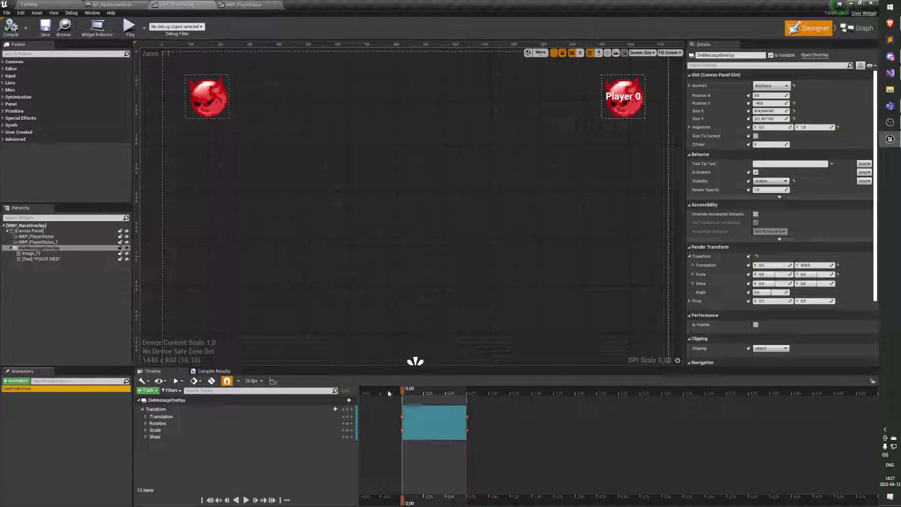
{"action": "mouse_move", "coordinate": [427, 392]}
{"action": "left_mouse_down"}
{"action": "mouse_move", "coordinate": [471, 394]}
{"action": "mouse_move", "coordinate": [404, 394]}
{"action": "mouse_move", "coordinate": [466, 394]}
{"action": "mouse_move", "coordinate": [419, 397]}
{"action": "left_mouse_up"}
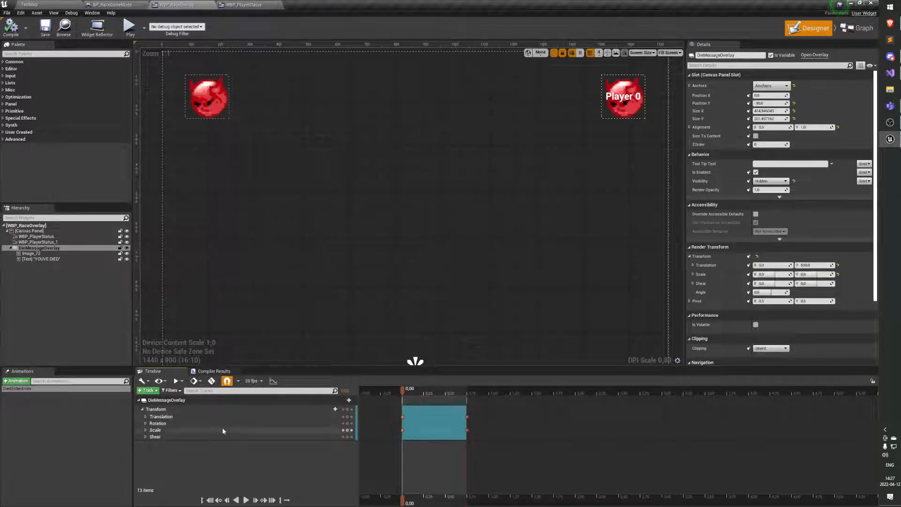
{"action": "mouse_move", "coordinate": [404, 389]}
{"action": "left_mouse_down"}
{"action": "mouse_move", "coordinate": [465, 392]}
{"action": "mouse_move", "coordinate": [403, 397]}
{"action": "left_mouse_up"}
{"action": "scroll", "coordinate": [438, 356], "scroll_direction": "down", "scroll_amount": 2}
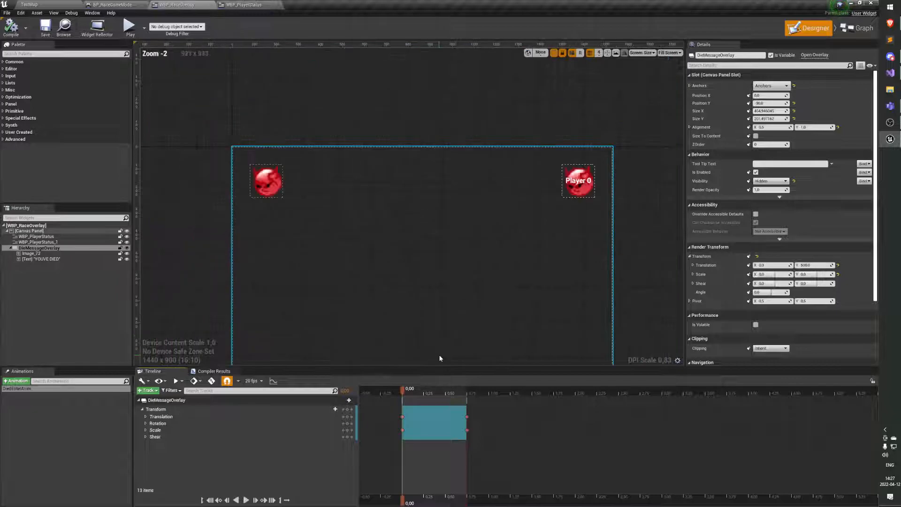
{"action": "scroll", "coordinate": [433, 310], "scroll_direction": "up", "scroll_amount": 2}
{"action": "scroll", "coordinate": [423, 357], "scroll_direction": "down", "scroll_amount": 2}
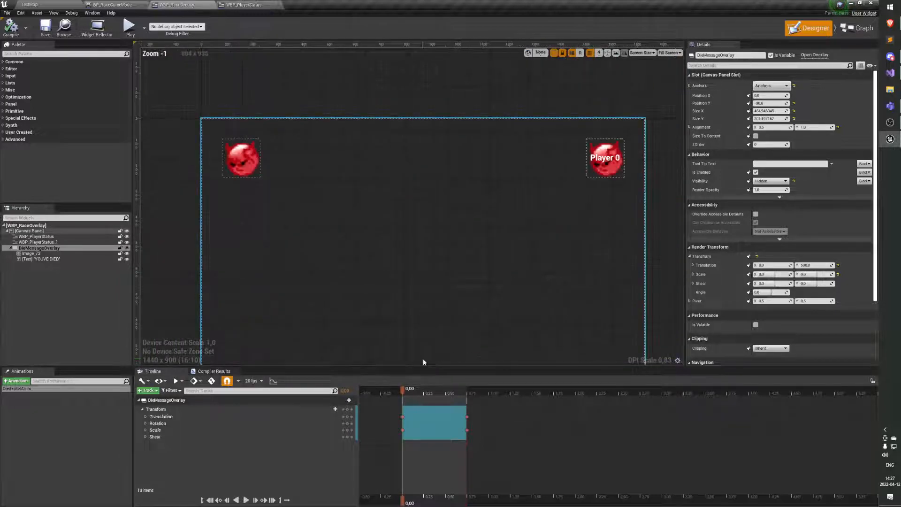
{"action": "right_click", "coordinate": [410, 279]}
{"action": "left_click", "coordinate": [388, 289]}
{"action": "right_click_drag", "start_coordinate": [389, 291], "coordinate": [325, 204]}
{"action": "left_click", "coordinate": [74, 248]}
{"action": "right_click_drag", "start_coordinate": [268, 274], "coordinate": [281, 310]}
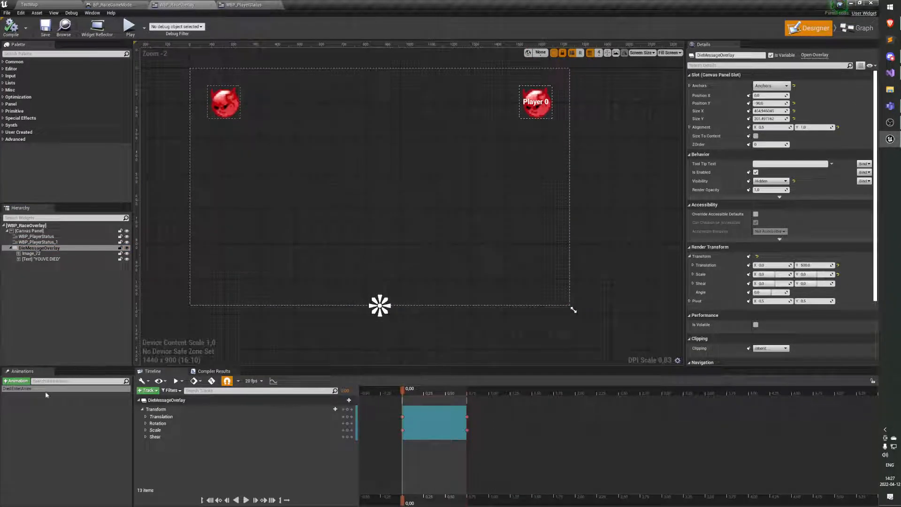
{"action": "left_click_drag", "start_coordinate": [432, 390], "coordinate": [403, 389]}
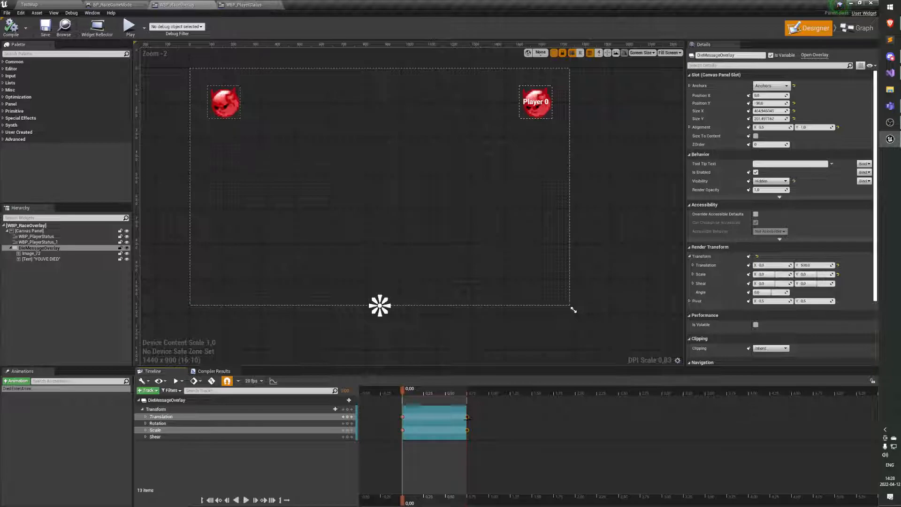
Step: Move the closing Translation and Scale keyframes of DieMessageOverlay to 0.50 seconds on the animation timeline
{"action": "scroll", "coordinate": [462, 426], "scroll_direction": "up", "scroll_amount": 10}
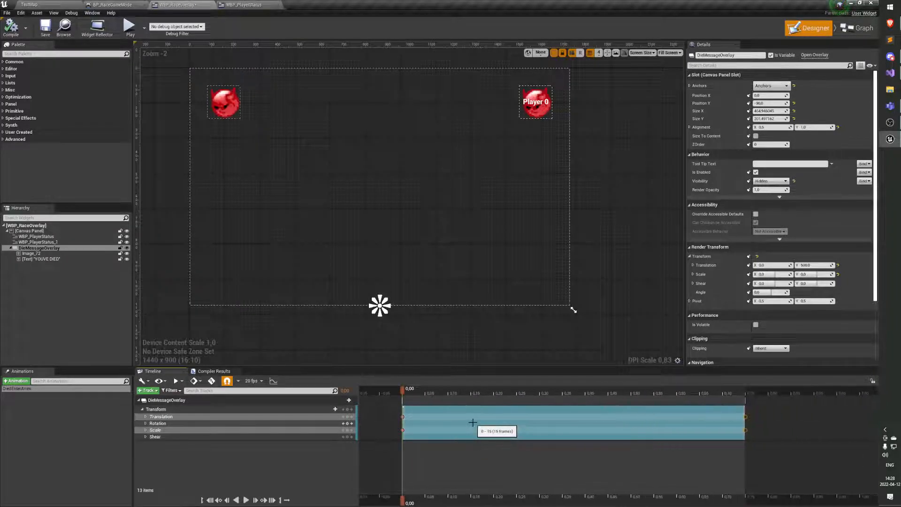
{"action": "right_click_drag", "start_coordinate": [473, 423], "coordinate": [563, 462]}
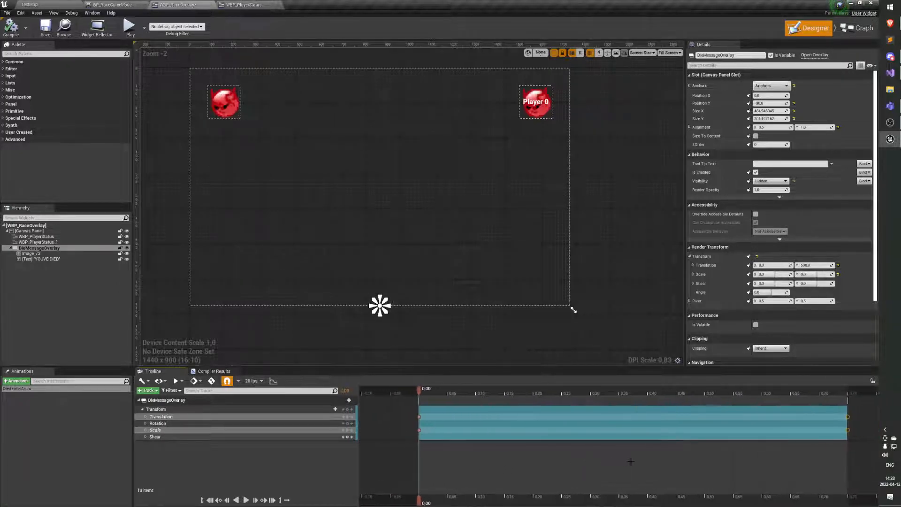
{"action": "right_click_drag", "start_coordinate": [629, 460], "coordinate": [511, 459]}
{"action": "right_click_drag", "start_coordinate": [626, 438], "coordinate": [571, 431]}
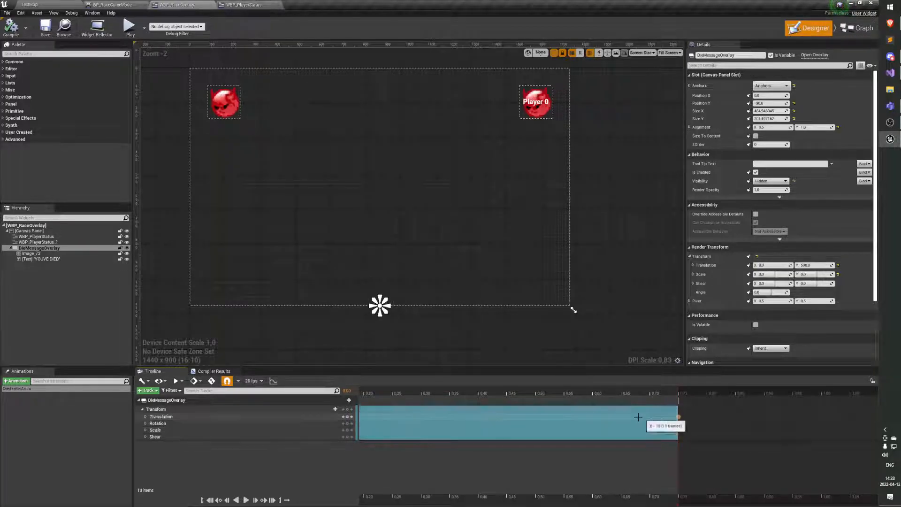
{"action": "left_click_drag", "start_coordinate": [678, 429], "coordinate": [544, 431]}
Step: Play back and scrub through DiedEnterAnim to check the overlay's motion before and after the moved end keyframes
{"action": "left_click", "coordinate": [677, 400]}
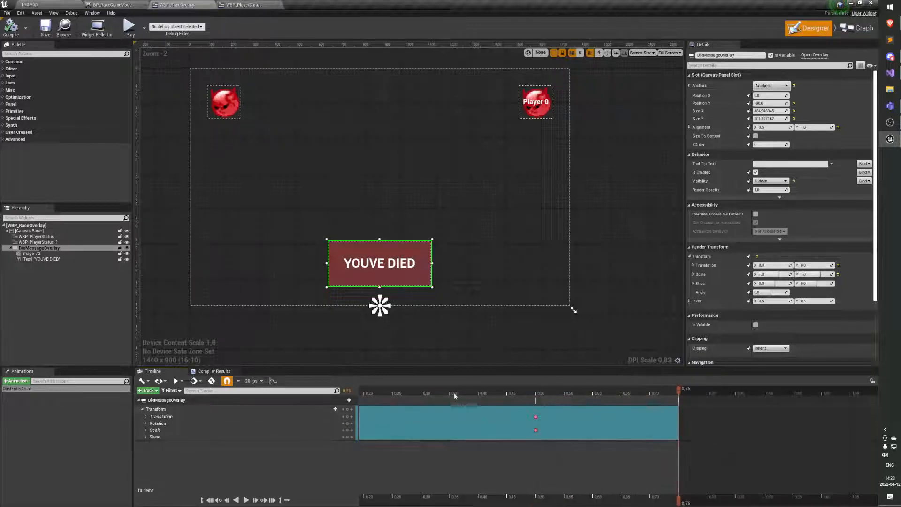
{"action": "left_click", "coordinate": [364, 393]}
{"action": "key", "text": "space"}
{"action": "key", "text": "space"}
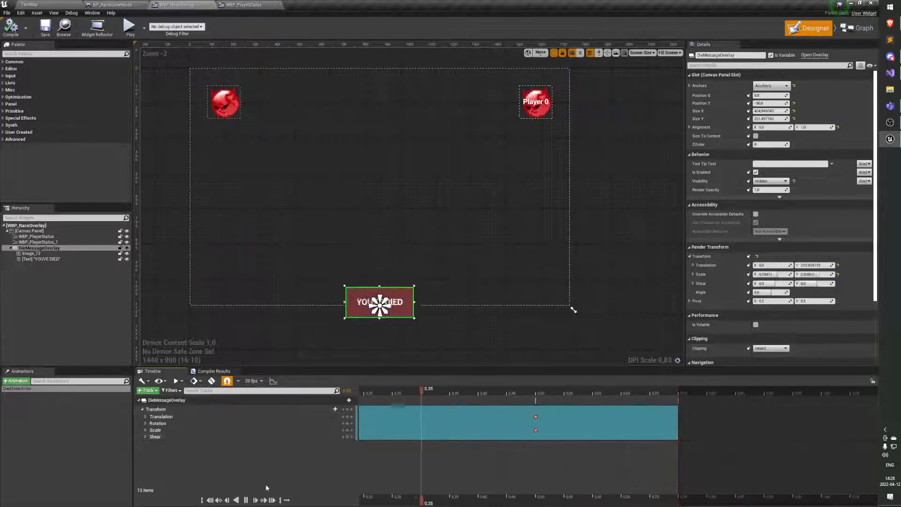
{"action": "key", "text": "space"}
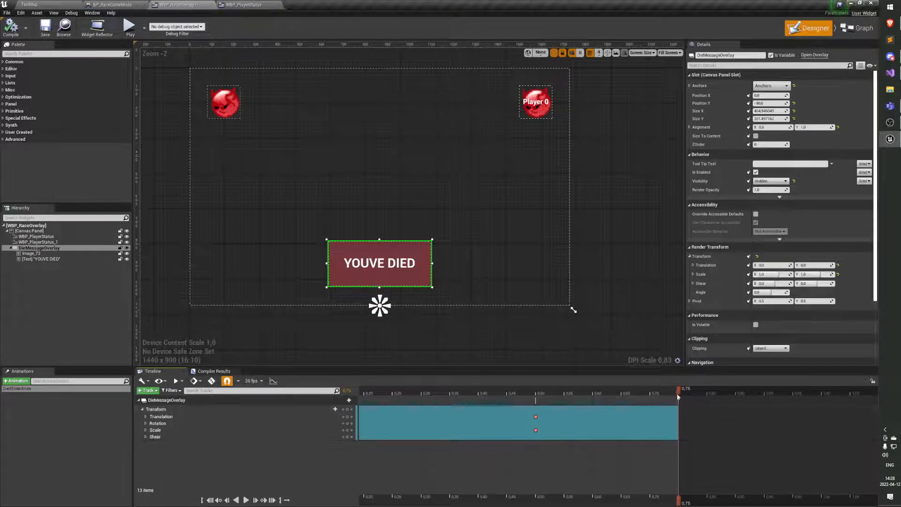
{"action": "left_click", "coordinate": [450, 392]}
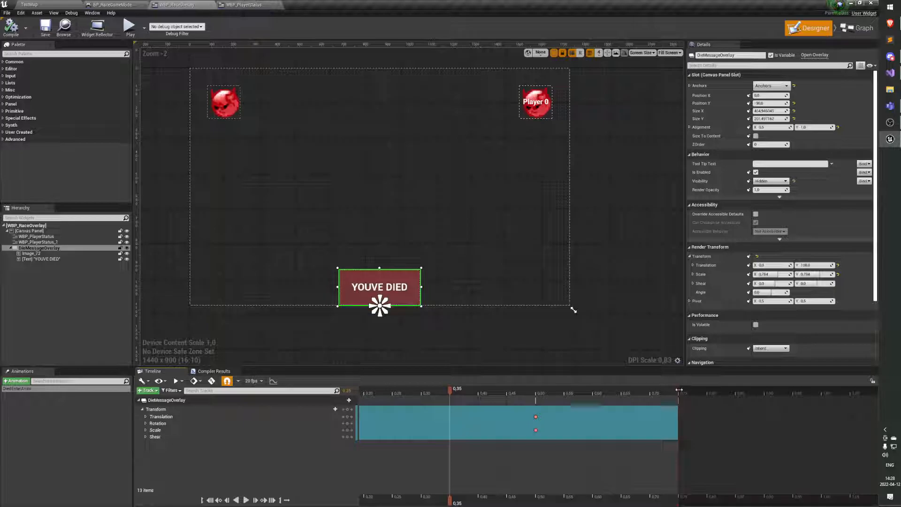
{"action": "left_click_drag", "start_coordinate": [527, 390], "coordinate": [669, 390]}
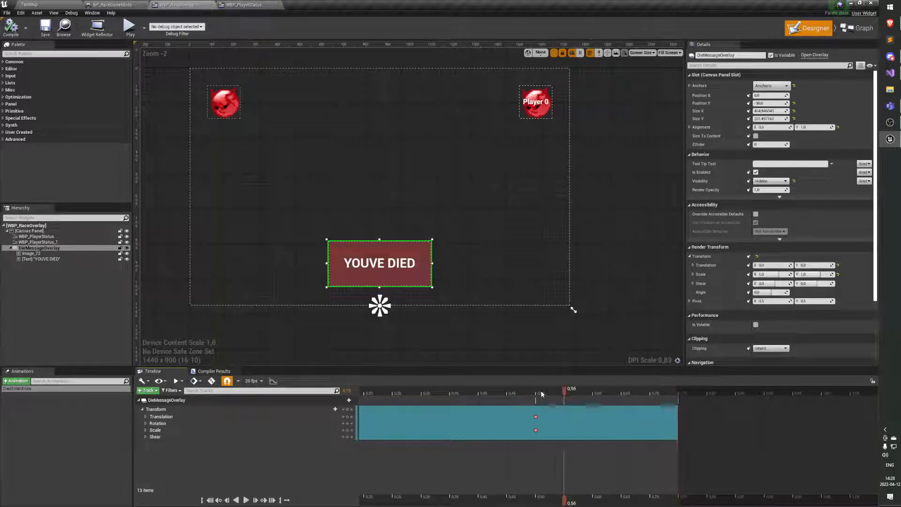
{"action": "left_click_drag", "start_coordinate": [556, 394], "coordinate": [665, 397]}
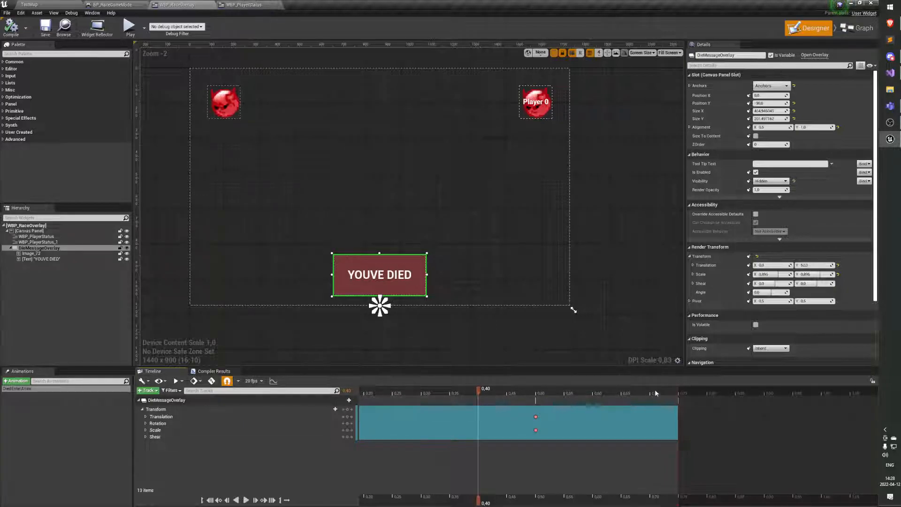
Step: Trim the end of DieMessageOverlay's Transform section to 0.50 seconds so it lines up with the closing keyframes
{"action": "left_click_drag", "start_coordinate": [676, 420], "coordinate": [706, 419]}
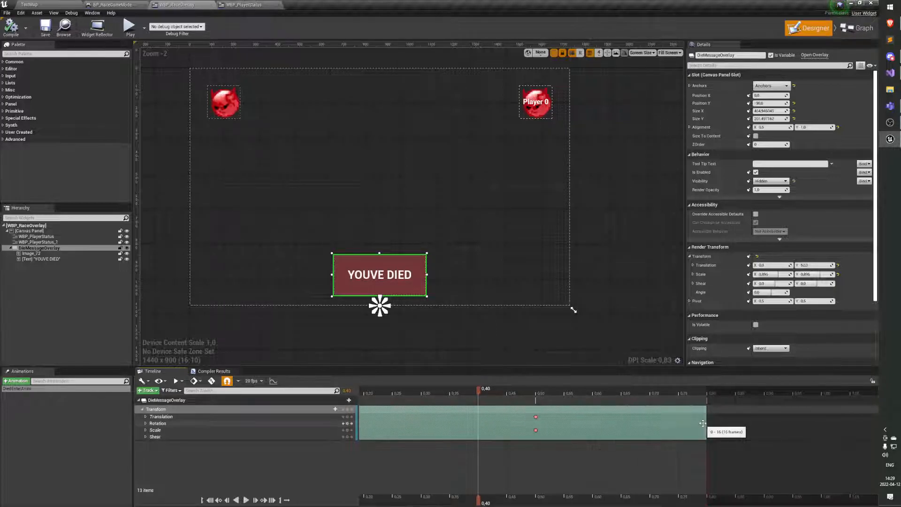
{"action": "left_click_drag", "start_coordinate": [689, 422], "coordinate": [646, 428]}
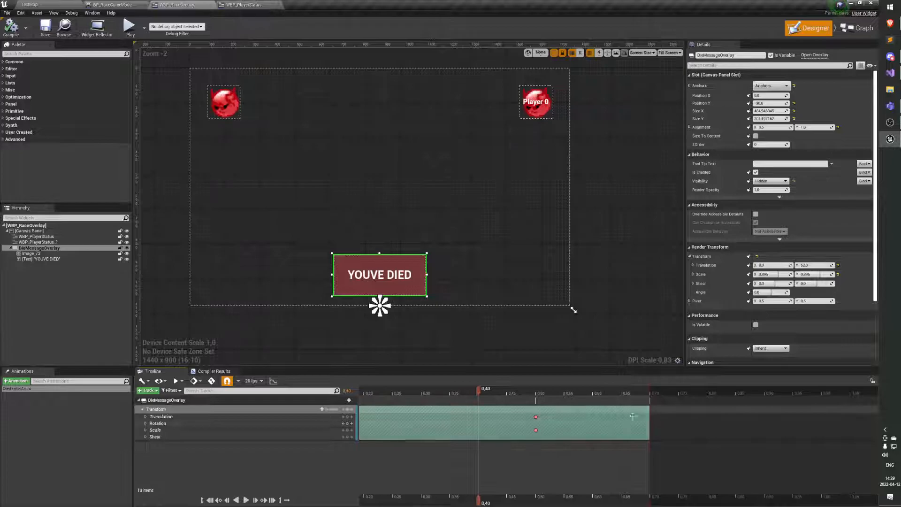
{"action": "left_click_drag", "start_coordinate": [649, 417], "coordinate": [536, 418]}
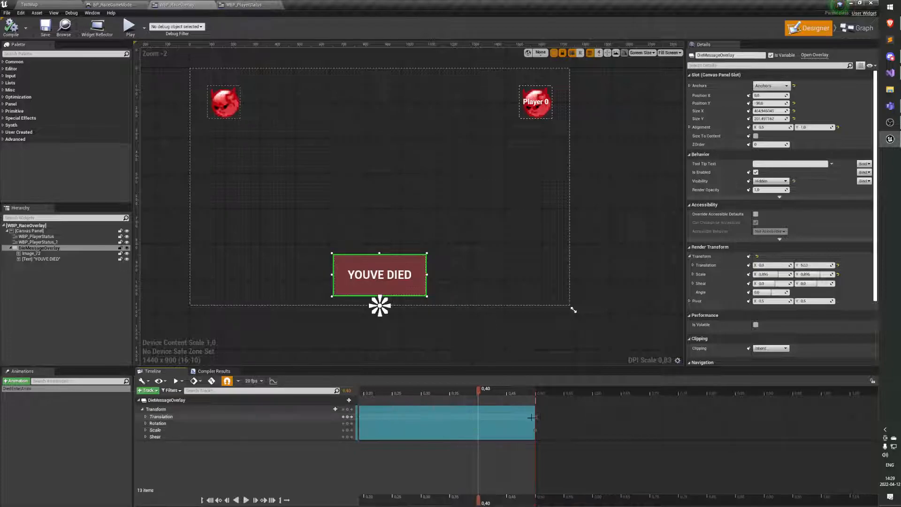
{"action": "left_click_drag", "start_coordinate": [547, 411], "coordinate": [536, 429]}
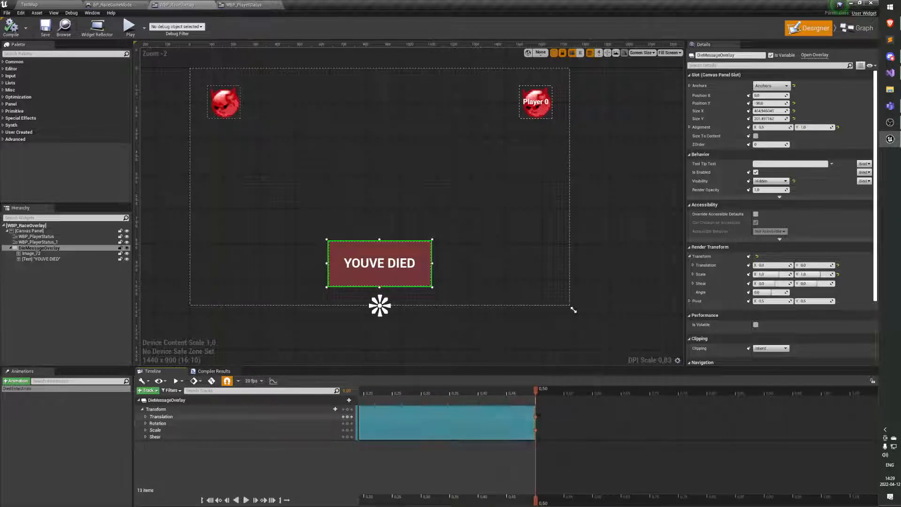
Step: Replay the shortened DiedEnterAnim several times to examine the speed of the message's entrance
{"action": "right_click_drag", "start_coordinate": [538, 412], "coordinate": [567, 413]}
{"action": "key", "text": "space"}
{"action": "key", "text": "space"}
{"action": "key", "text": "space"}
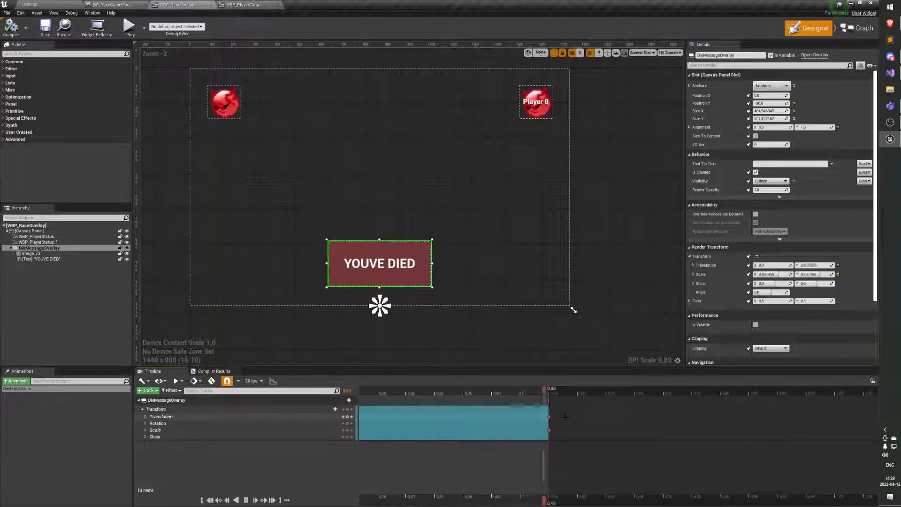
{"action": "key", "text": "space"}
{"action": "key", "text": "space"}
{"action": "key", "text": "space"}
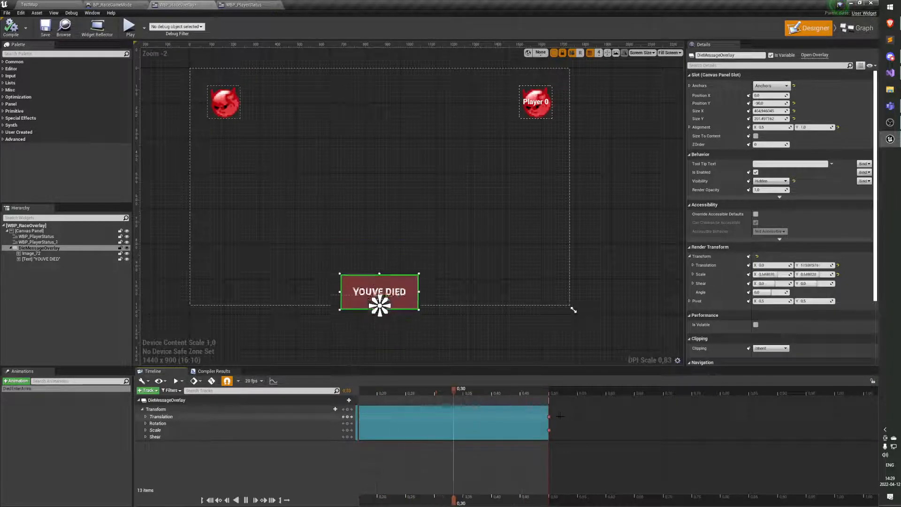
{"action": "key", "text": "space"}
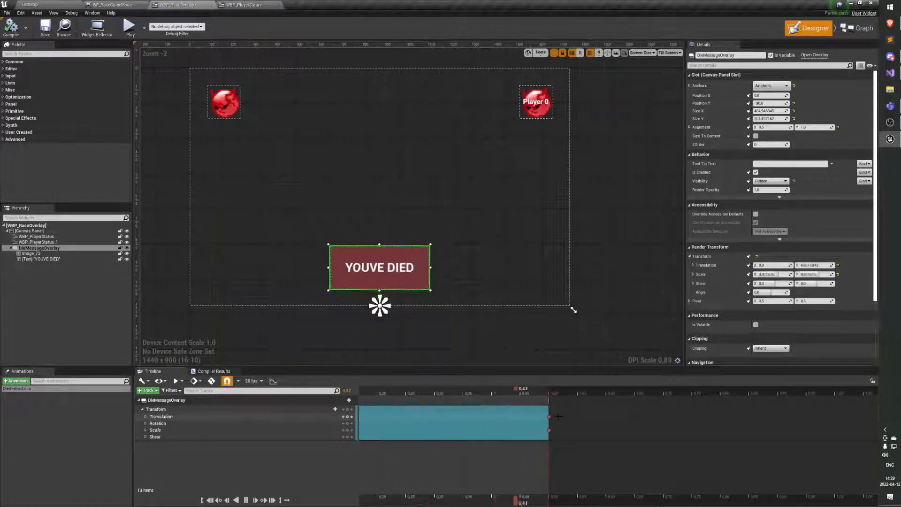
{"action": "key", "text": "space"}
Step: Select all Translation and Scale keyframes of the animation, preview it repeatedly and save the widget
{"action": "right_click_drag", "start_coordinate": [467, 418], "coordinate": [554, 435]}
{"action": "right_click_drag", "start_coordinate": [503, 425], "coordinate": [589, 426]}
{"action": "left_click_drag", "start_coordinate": [399, 410], "coordinate": [781, 439]}
{"action": "key", "text": "space"}
{"action": "key", "text": "space"}
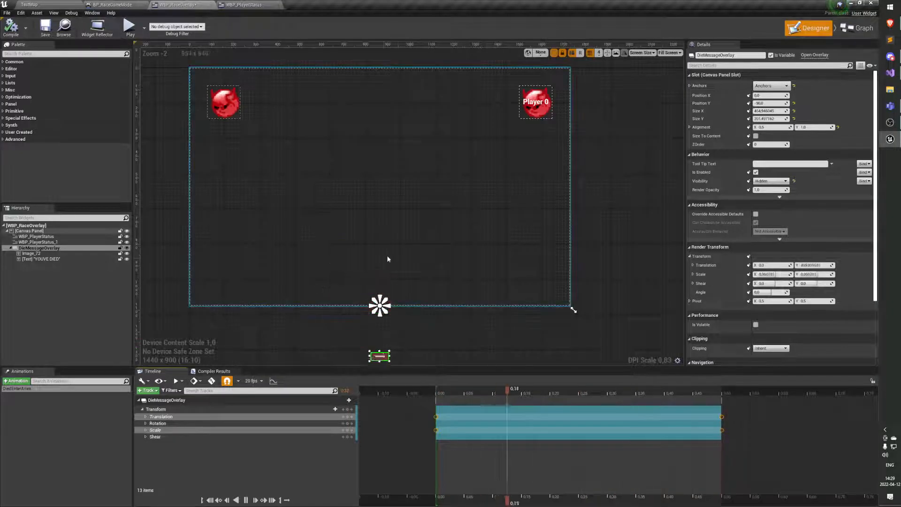
{"action": "key", "text": "space"}
{"action": "key", "text": "ctrl+s"}
{"action": "key", "text": "space"}
{"action": "key", "text": "space"}
{"action": "key", "text": "space"}
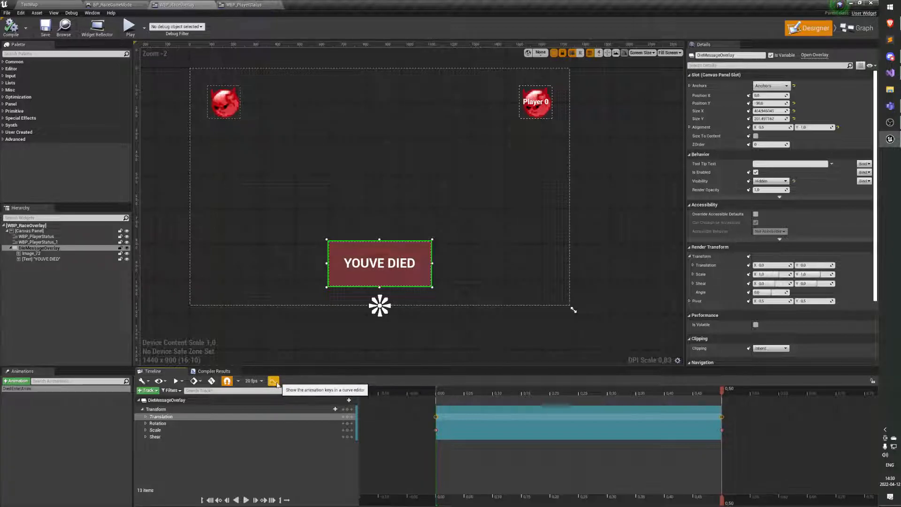
Step: Open the animation's keys in the curve editor and display DieMessageOverlay's Transform and Translation curves
{"action": "left_click", "coordinate": [276, 384]}
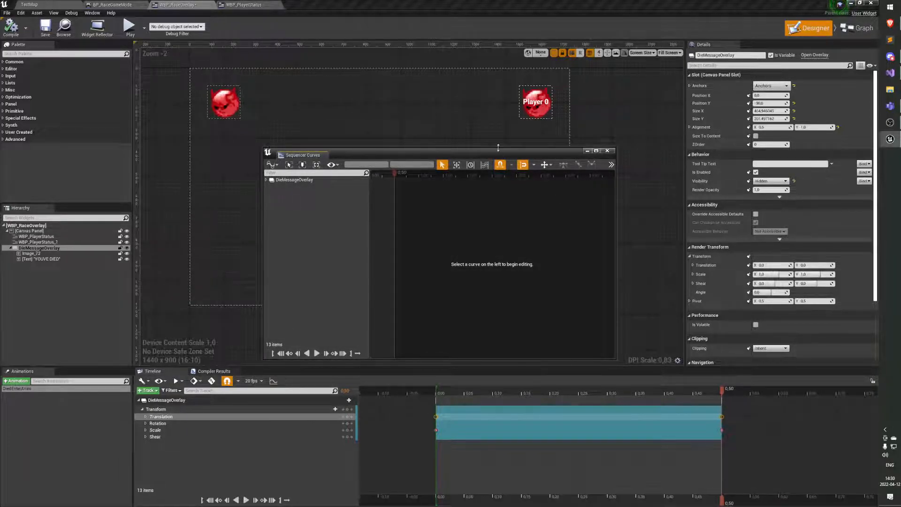
{"action": "left_click_drag", "start_coordinate": [498, 148], "coordinate": [463, 140]}
{"action": "left_click", "coordinate": [231, 171]}
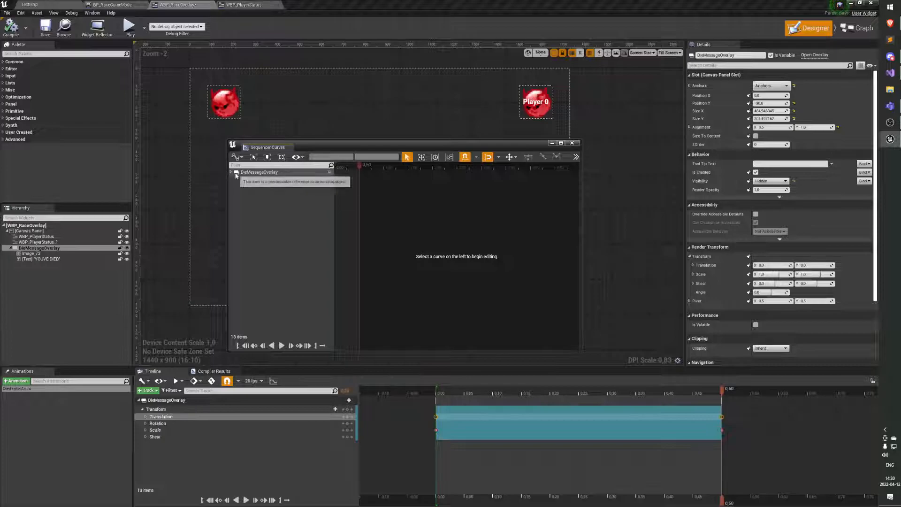
{"action": "left_click", "coordinate": [234, 181]}
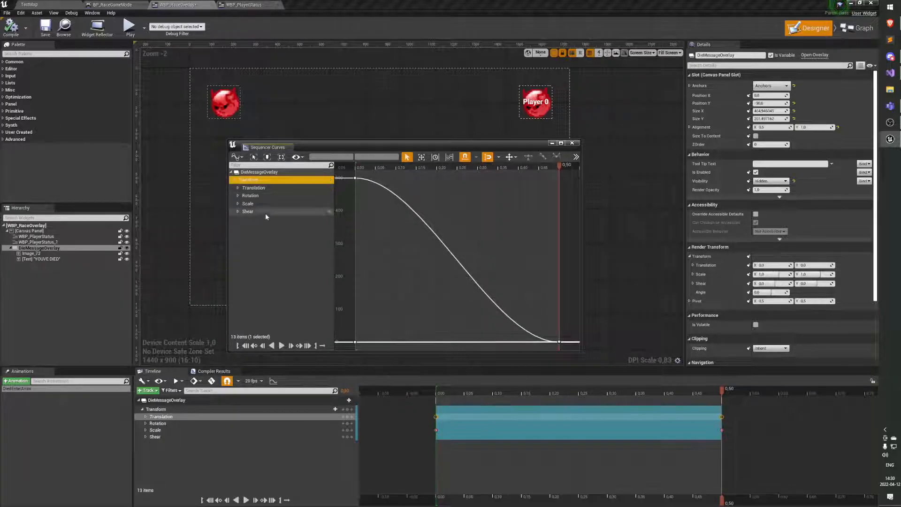
{"action": "left_click", "coordinate": [254, 187]}
{"action": "left_click", "coordinate": [238, 188]}
{"action": "left_click", "coordinate": [257, 196]}
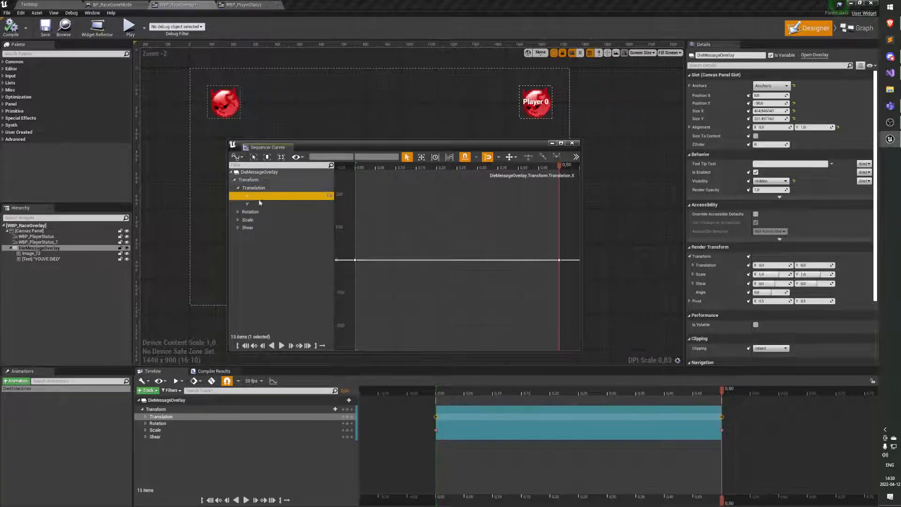
{"action": "left_click", "coordinate": [248, 204]}
Step: Examine the individual Translation, Rotation and Scale curves of DieMessageOverlay, including the X and Y channels of Translation and Scale
{"action": "left_click", "coordinate": [249, 196]}
{"action": "left_click", "coordinate": [249, 203]}
{"action": "left_click", "coordinate": [249, 212]}
{"action": "left_click", "coordinate": [247, 220]}
{"action": "left_click", "coordinate": [249, 211]}
{"action": "left_click", "coordinate": [248, 203]}
{"action": "left_click", "coordinate": [258, 196]}
{"action": "left_click", "coordinate": [254, 187]}
{"action": "left_click", "coordinate": [249, 211]}
{"action": "left_click", "coordinate": [247, 220]}
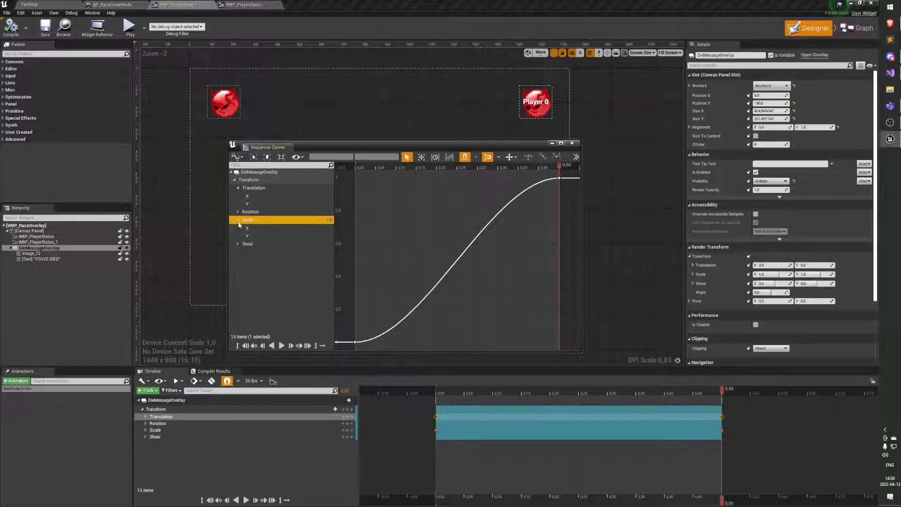
{"action": "left_click", "coordinate": [245, 228]}
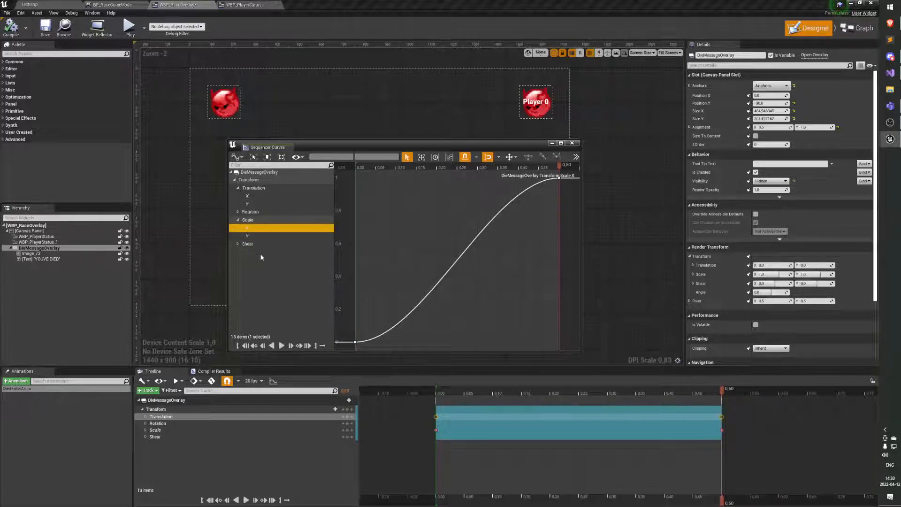
{"action": "left_click", "coordinate": [249, 236]}
{"action": "left_click", "coordinate": [293, 229]}
Step: Display the combined Translation curves and select the whole Translation Y curve with its start and end keys
{"action": "left_click", "coordinate": [256, 188]}
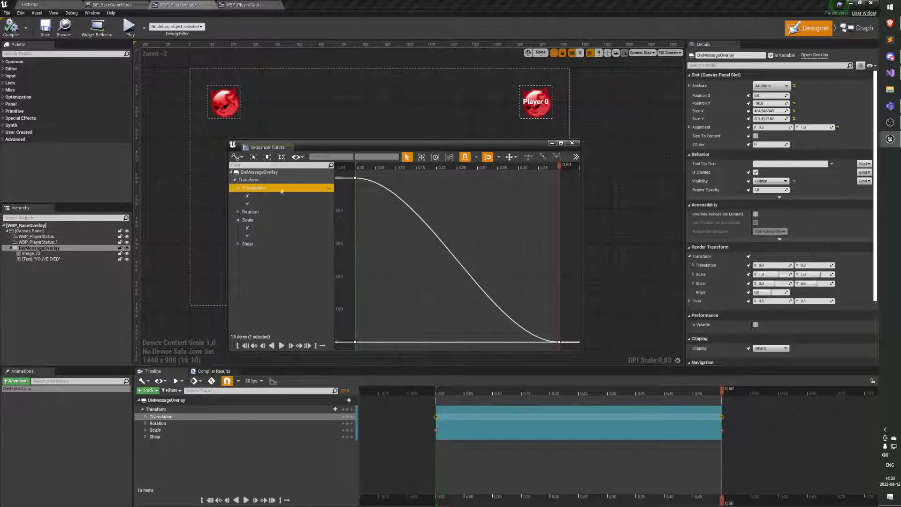
{"action": "left_click", "coordinate": [251, 202]}
{"action": "key", "text": "Up"}
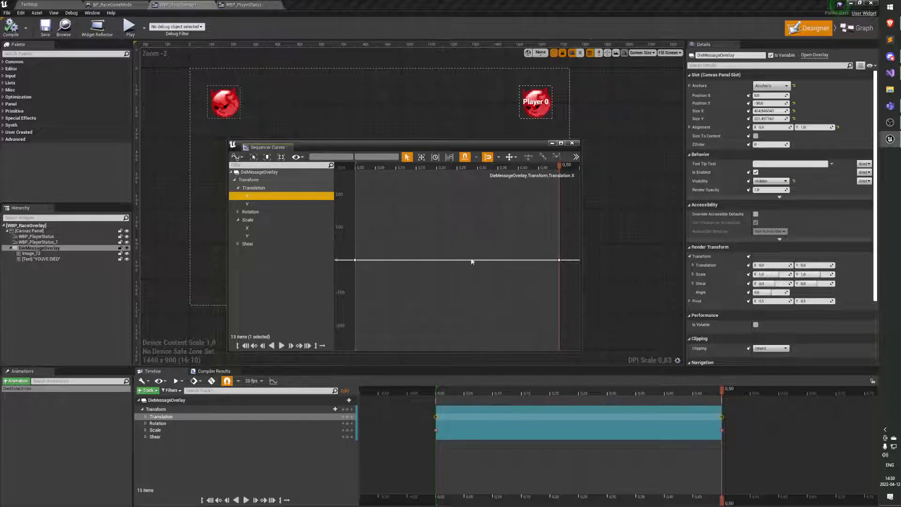
{"action": "key", "text": "Up"}
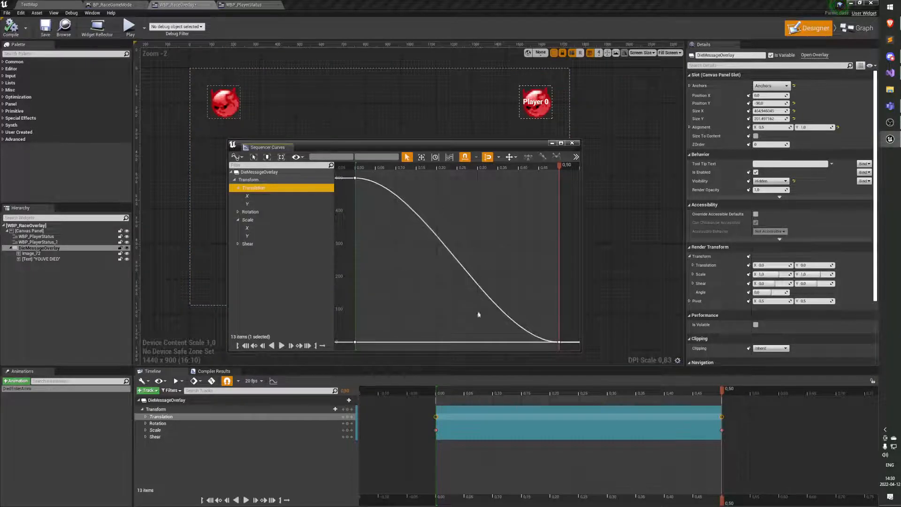
{"action": "left_click", "coordinate": [428, 342]}
{"action": "left_click", "coordinate": [437, 232]}
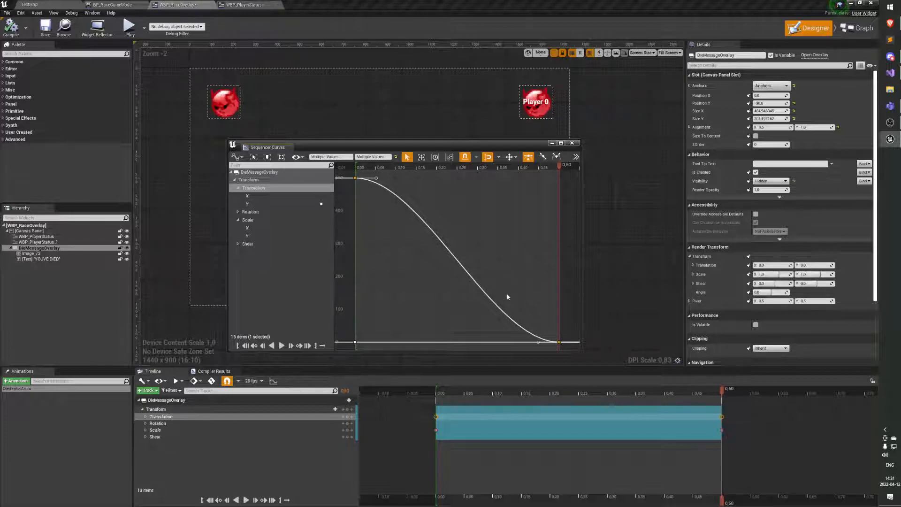
Step: Try Linear and Constant interpolation on the selected Translation Y keys and return them to Auto interpolation
{"action": "scroll", "coordinate": [446, 296], "scroll_direction": "down", "scroll_amount": 3}
{"action": "scroll", "coordinate": [450, 300], "scroll_direction": "up", "scroll_amount": 3}
{"action": "right_click_drag", "start_coordinate": [456, 321], "coordinate": [441, 316]}
{"action": "scroll", "coordinate": [453, 321], "scroll_direction": "down", "scroll_amount": 1}
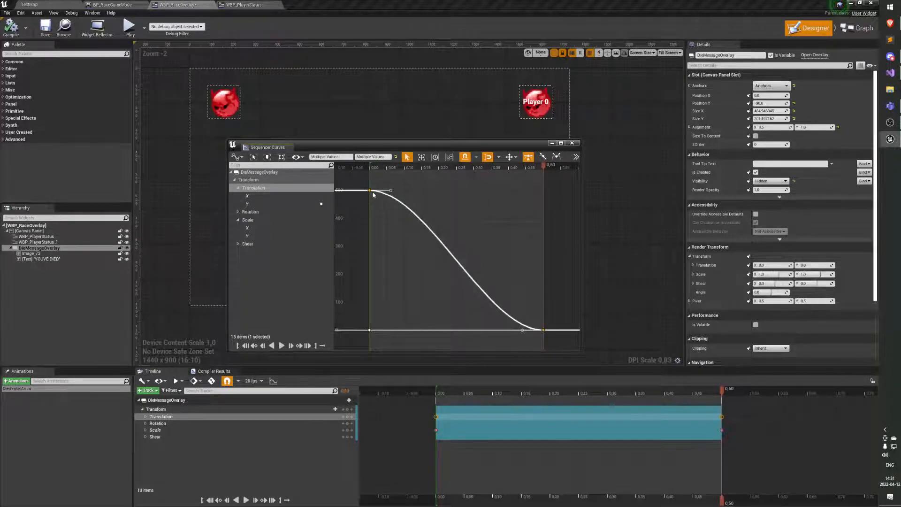
{"action": "right_click", "coordinate": [371, 191]}
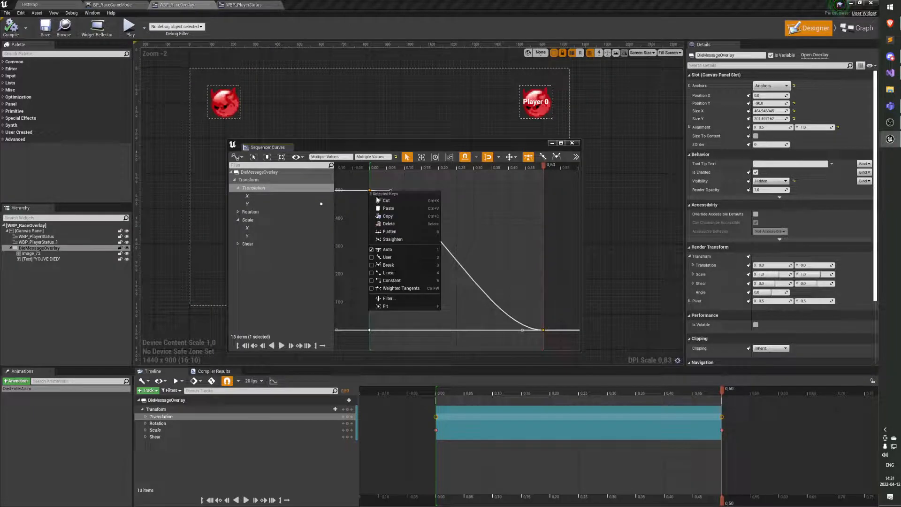
{"action": "left_click", "coordinate": [397, 273]}
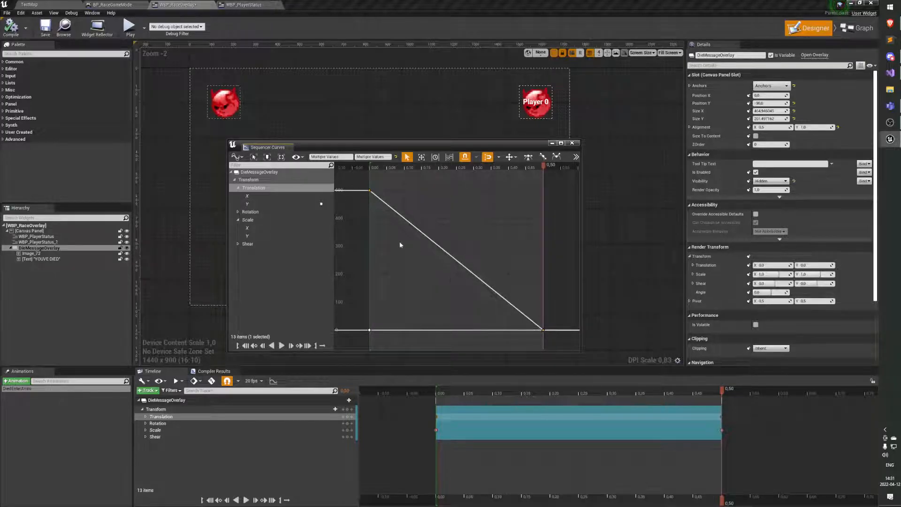
{"action": "right_click", "coordinate": [370, 190]}
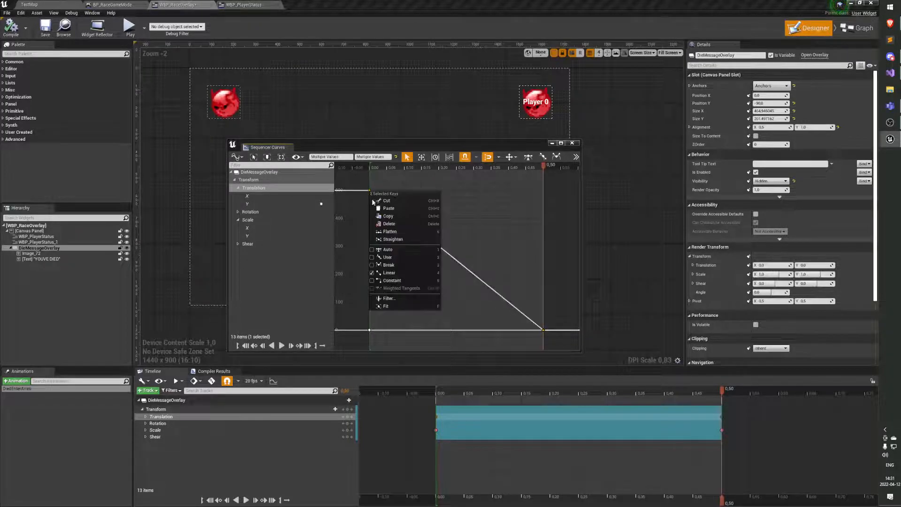
{"action": "left_click", "coordinate": [413, 285]}
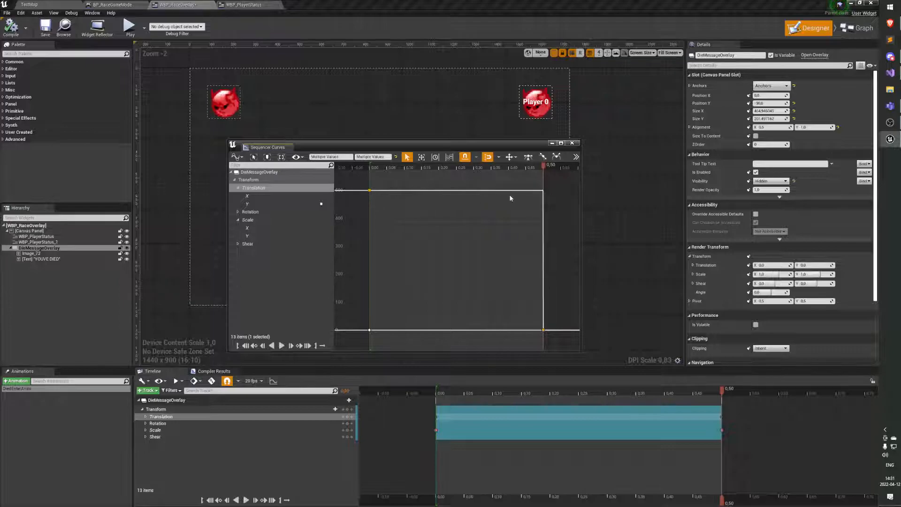
{"action": "right_click", "coordinate": [369, 191]}
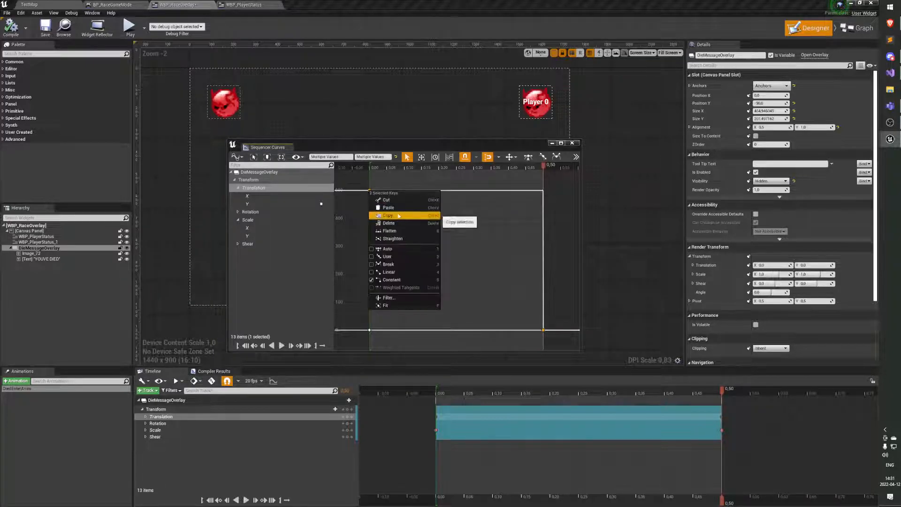
{"action": "left_click", "coordinate": [402, 249]}
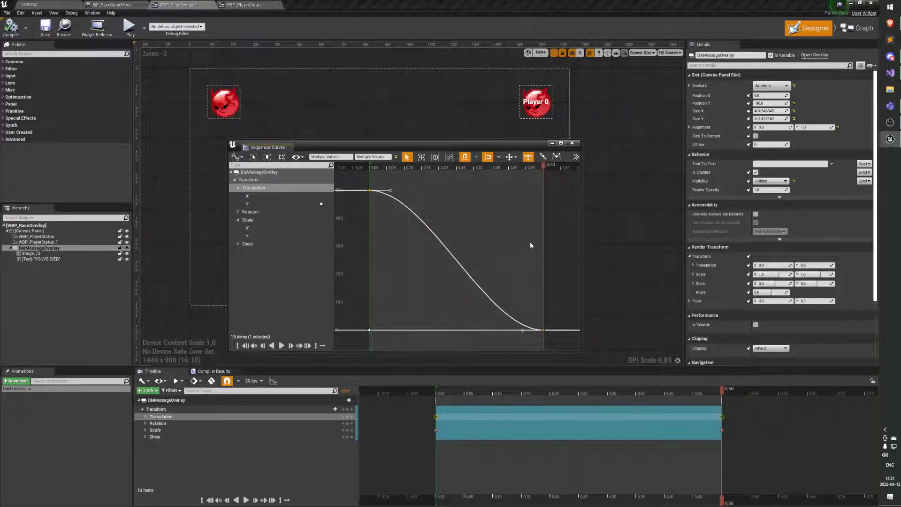
Step: Angle the start key's tangent steeply downward so Translation Y drops fast and eases out, and preview the animation beside the curve editor
{"action": "left_click_drag", "start_coordinate": [392, 193], "coordinate": [368, 196]}
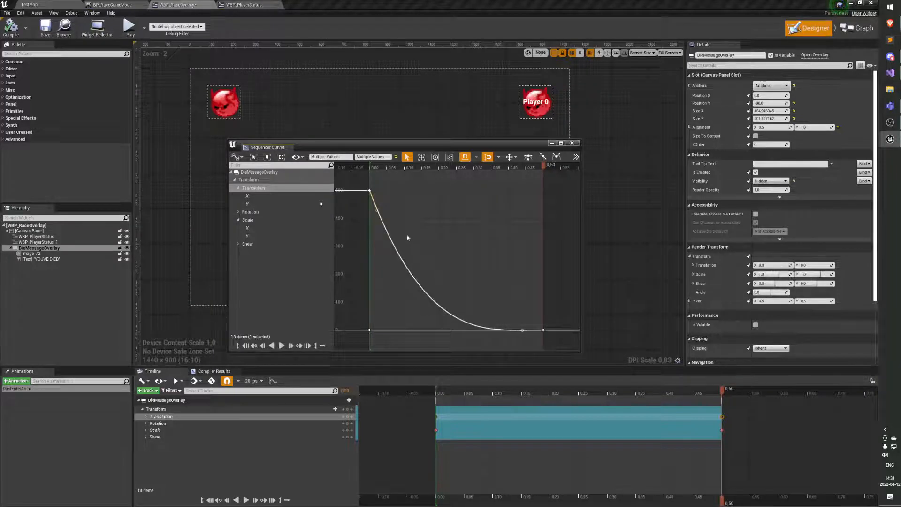
{"action": "left_click", "coordinate": [458, 244]}
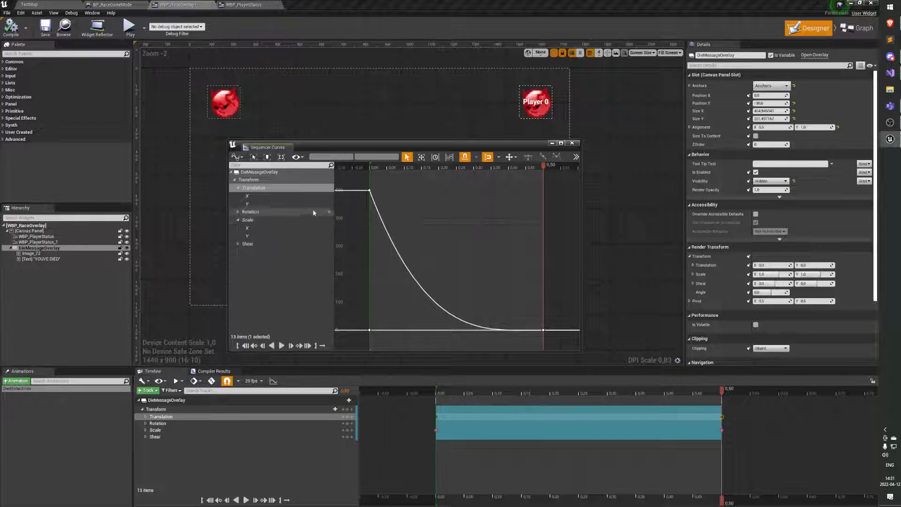
{"action": "left_click_drag", "start_coordinate": [344, 151], "coordinate": [605, 262]}
{"action": "left_click", "coordinate": [480, 230]}
{"action": "left_click", "coordinate": [446, 326]}
{"action": "key", "text": "space"}
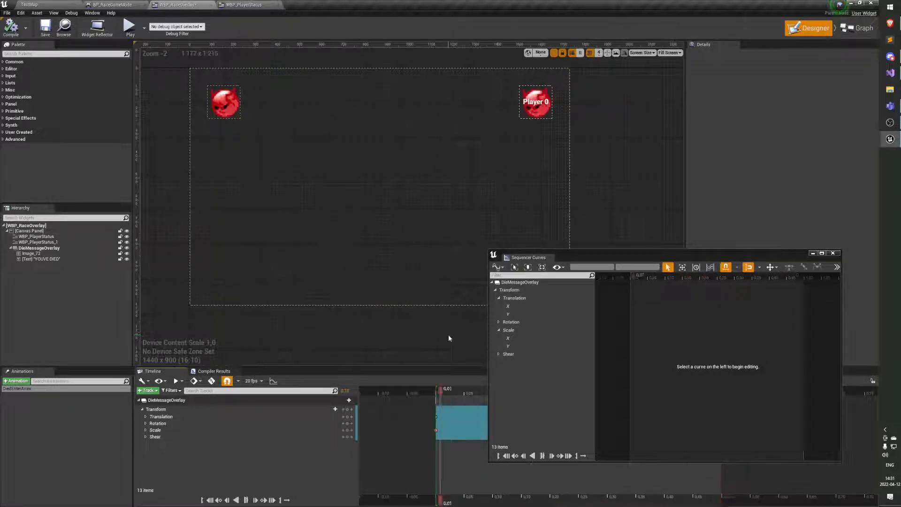
{"action": "key", "text": "space"}
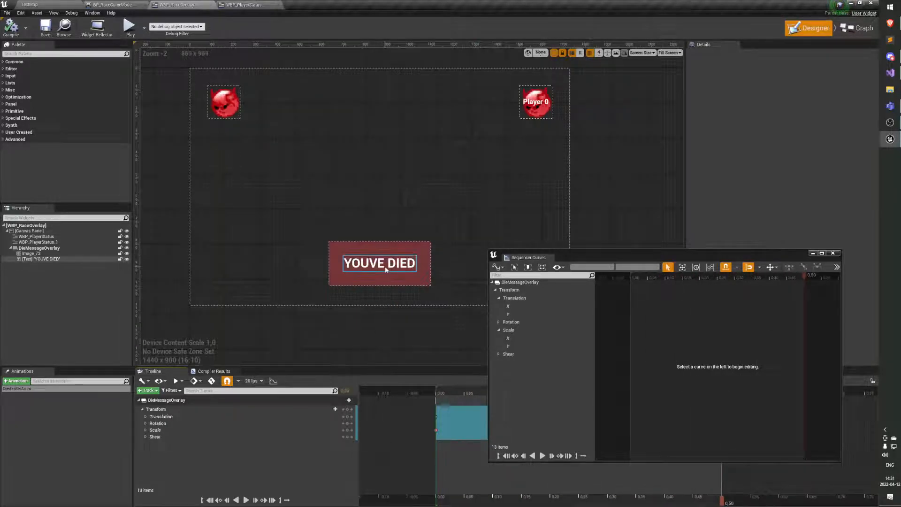
Step: Display only DieMessageOverlay's Translation Y curve and replay the animation against it
{"action": "left_click", "coordinate": [526, 314]}
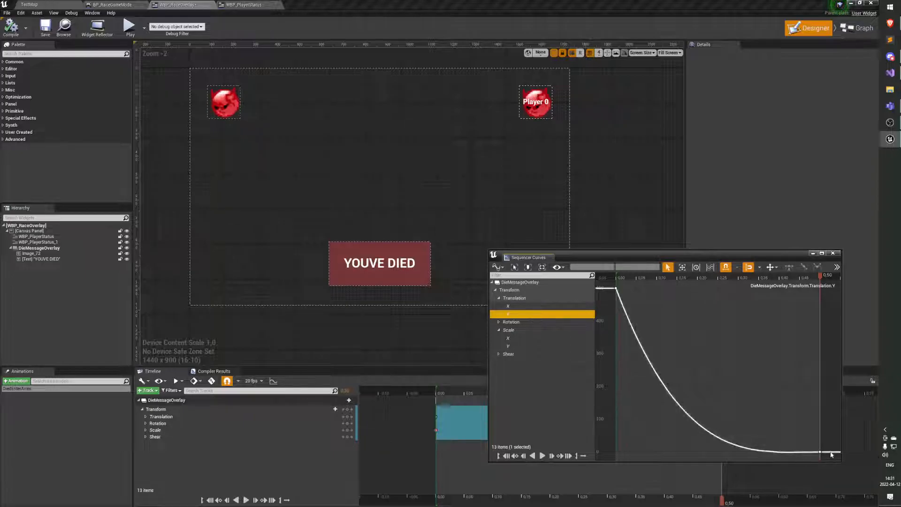
{"action": "key", "text": "space"}
{"action": "mouse_move", "coordinate": [808, 455]}
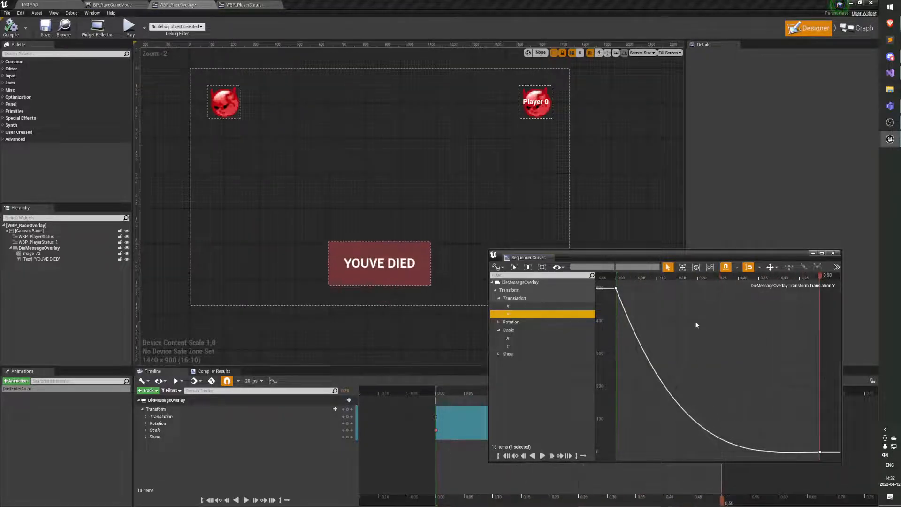
Step: Steepen the tangent of the Translation Y start key at 0.00 so the curve overshoots to about -85 before settling at 0
{"action": "left_click_drag", "start_coordinate": [686, 254], "coordinate": [674, 175]}
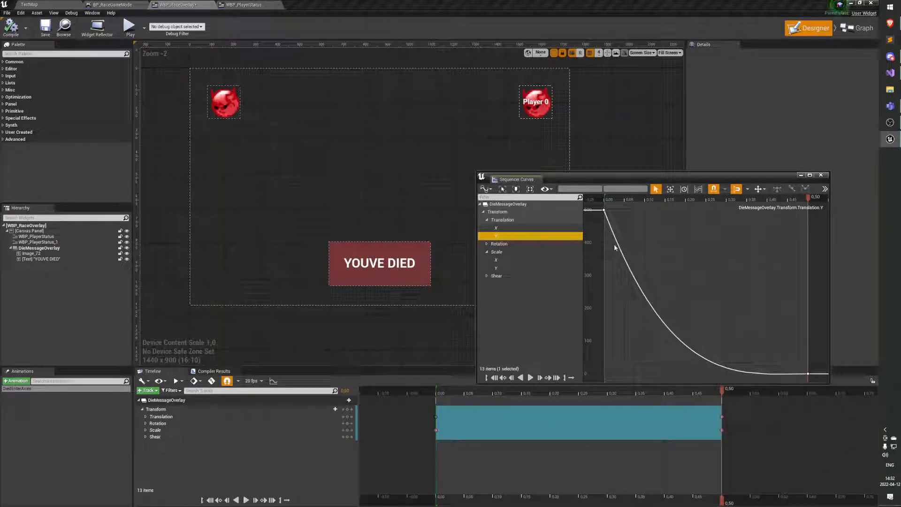
{"action": "left_click", "coordinate": [605, 210]}
{"action": "left_click_drag", "start_coordinate": [614, 233], "coordinate": [609, 235]}
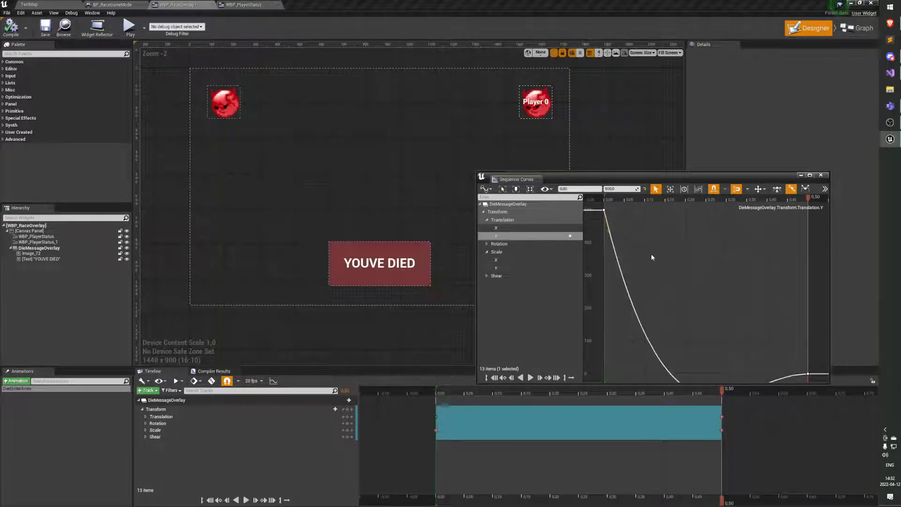
{"action": "scroll", "coordinate": [674, 270], "scroll_direction": "down", "scroll_amount": 4}
{"action": "right_click_drag", "start_coordinate": [723, 306], "coordinate": [702, 313]}
{"action": "scroll", "coordinate": [677, 288], "scroll_direction": "up", "scroll_amount": 1}
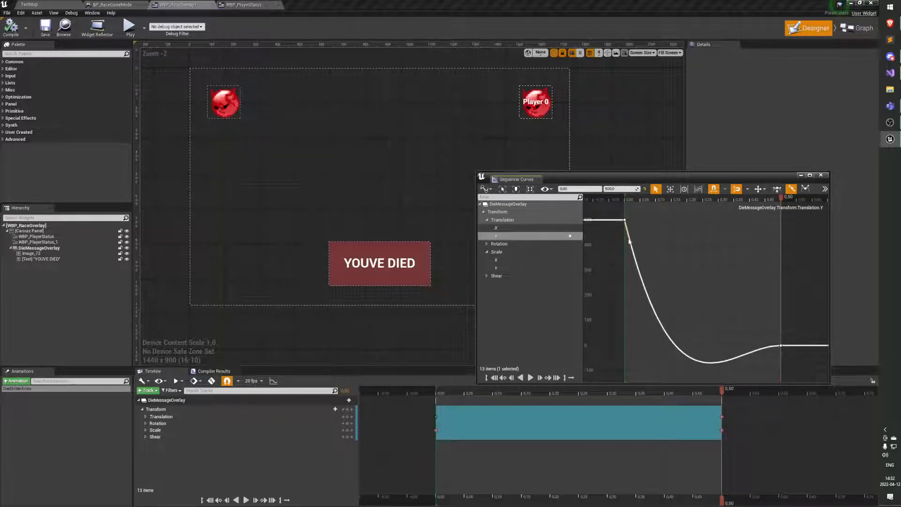
{"action": "left_click_drag", "start_coordinate": [629, 241], "coordinate": [633, 237]}
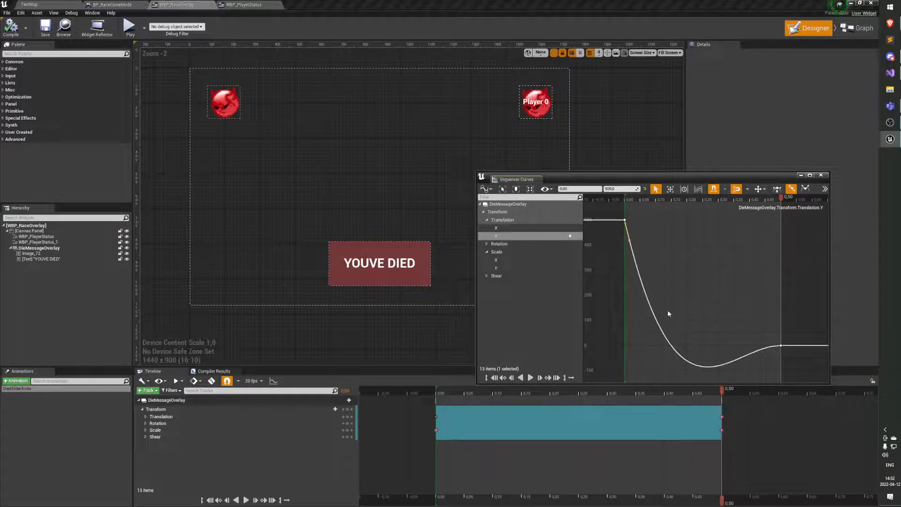
{"action": "left_click", "coordinate": [439, 254]}
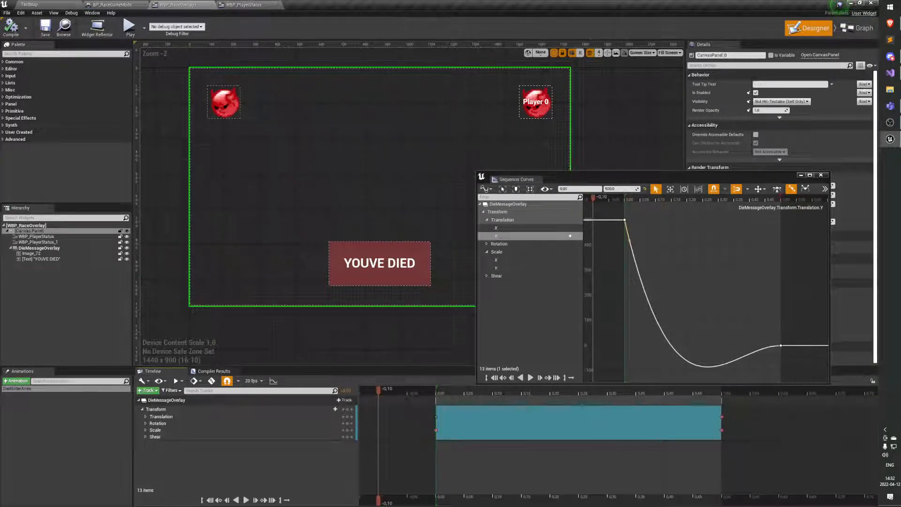
Step: Play the YOUVE DIED message animation repeatedly in the designer to check its motion
{"action": "left_click", "coordinate": [433, 400]}
{"action": "key", "text": "space"}
{"action": "key", "text": "space"}
{"action": "key", "text": "space"}
{"action": "key", "text": "space"}
{"action": "key", "text": "space"}
{"action": "key", "text": "space"}
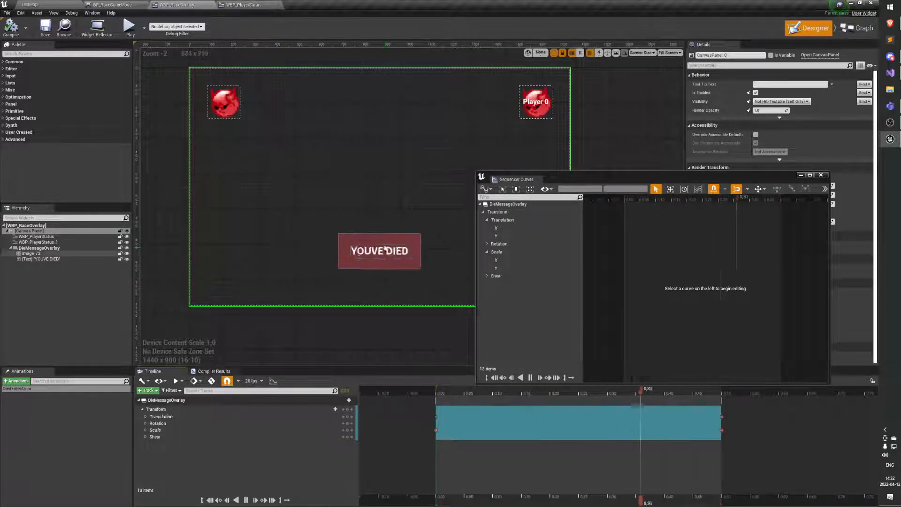
{"action": "key", "text": "space"}
{"action": "key", "text": "space"}
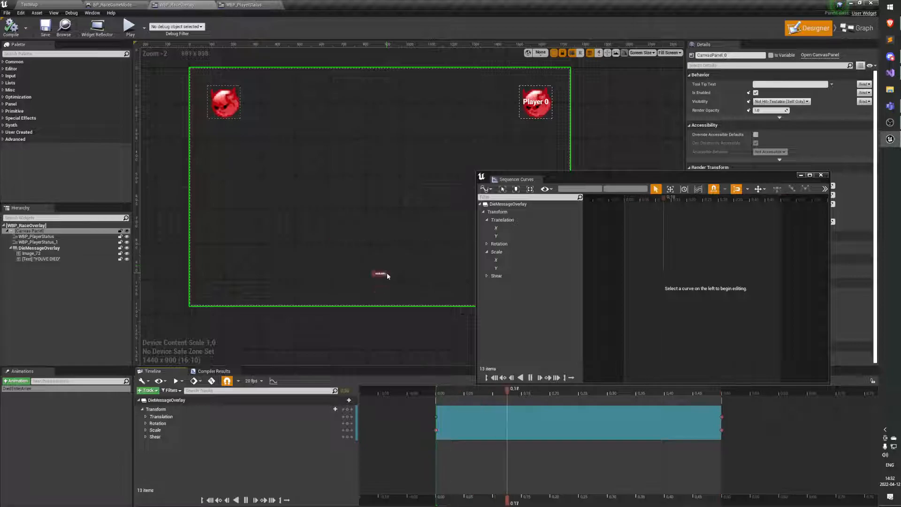
{"action": "key", "text": "space"}
{"action": "key", "text": "space"}
{"action": "key", "text": "space"}
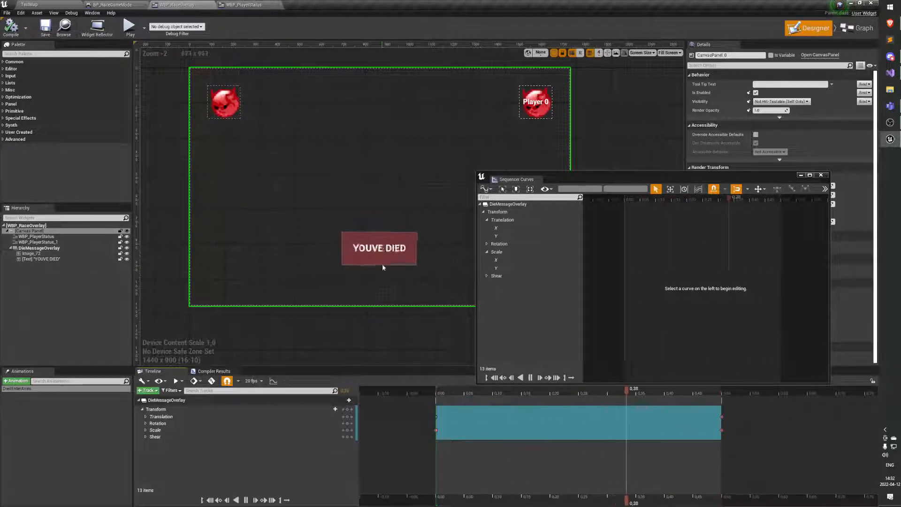
{"action": "key", "text": "space"}
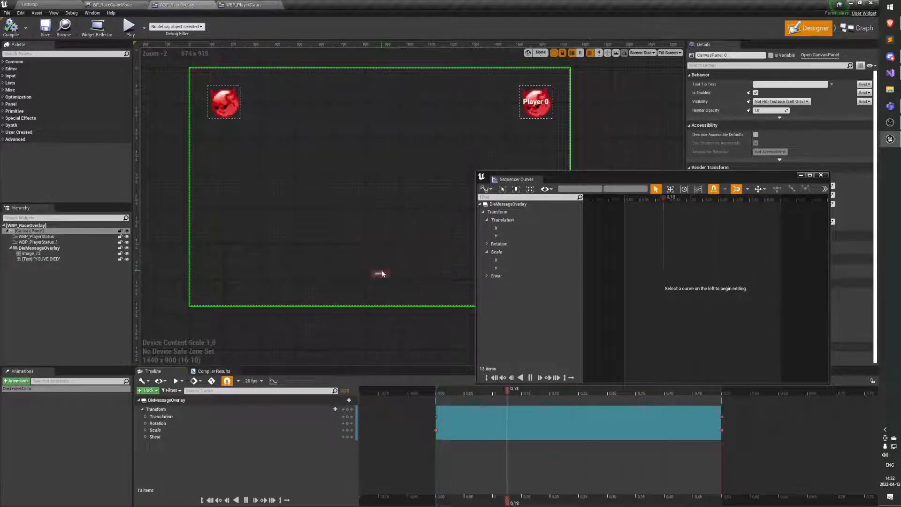
{"action": "key", "text": "space"}
Step: Show the DieMessageOverlay Translation Y curve and examine the first key's tangent and interpolation options
{"action": "left_click", "coordinate": [519, 229]}
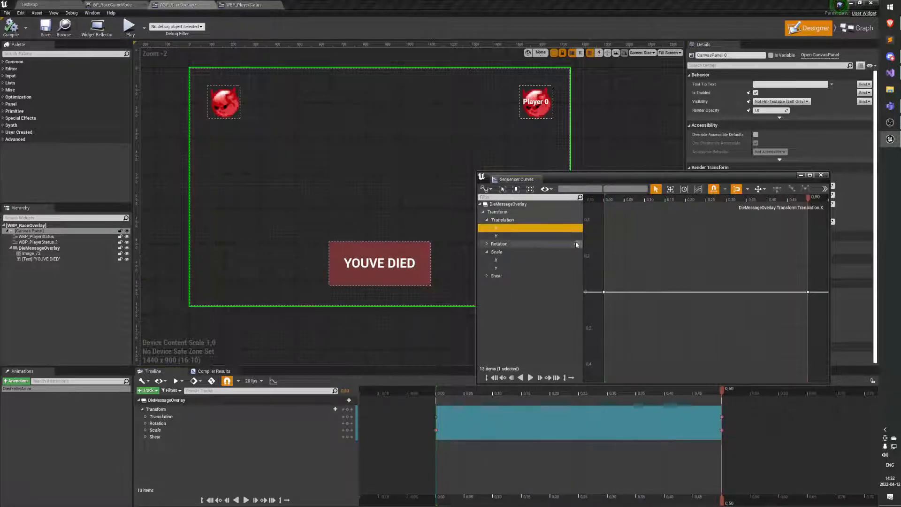
{"action": "left_click", "coordinate": [575, 235]}
{"action": "right_click", "coordinate": [604, 211]}
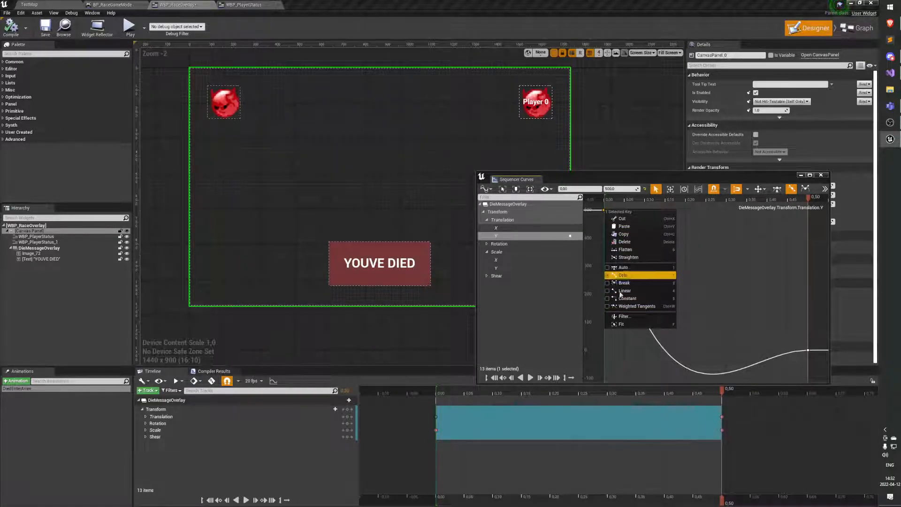
{"action": "left_click", "coordinate": [631, 355]}
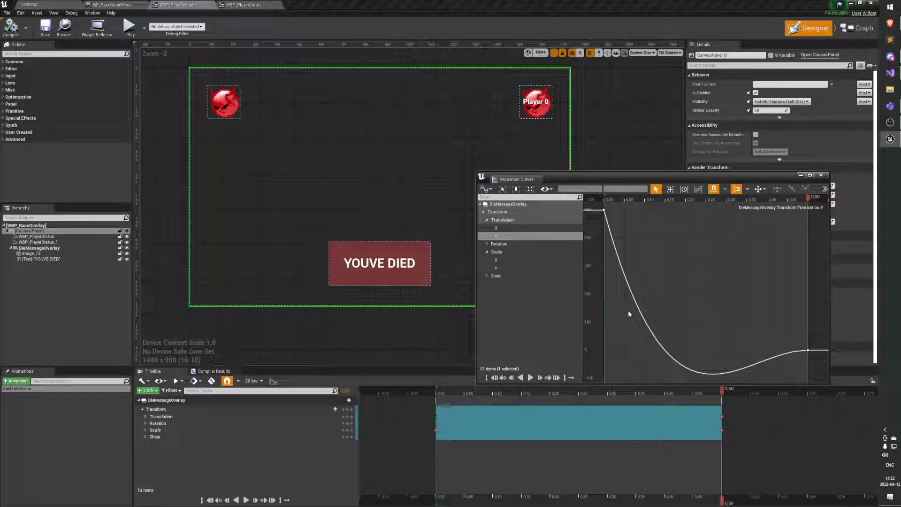
{"action": "left_click_drag", "start_coordinate": [610, 215], "coordinate": [613, 221]}
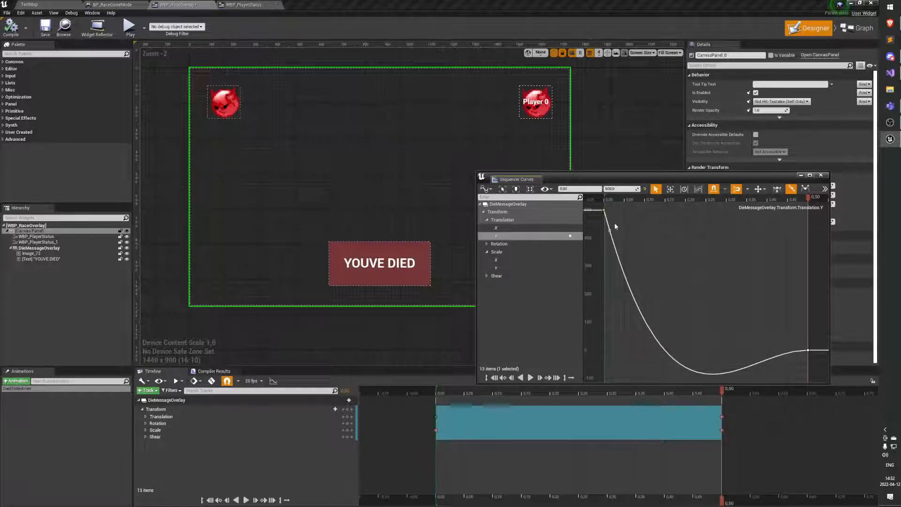
{"action": "left_click", "coordinate": [660, 249]}
{"action": "scroll", "coordinate": [718, 318], "scroll_direction": "down", "scroll_amount": 1}
{"action": "scroll", "coordinate": [718, 318], "scroll_direction": "up", "scroll_amount": 1}
{"action": "right_click_drag", "start_coordinate": [716, 318], "coordinate": [712, 324]}
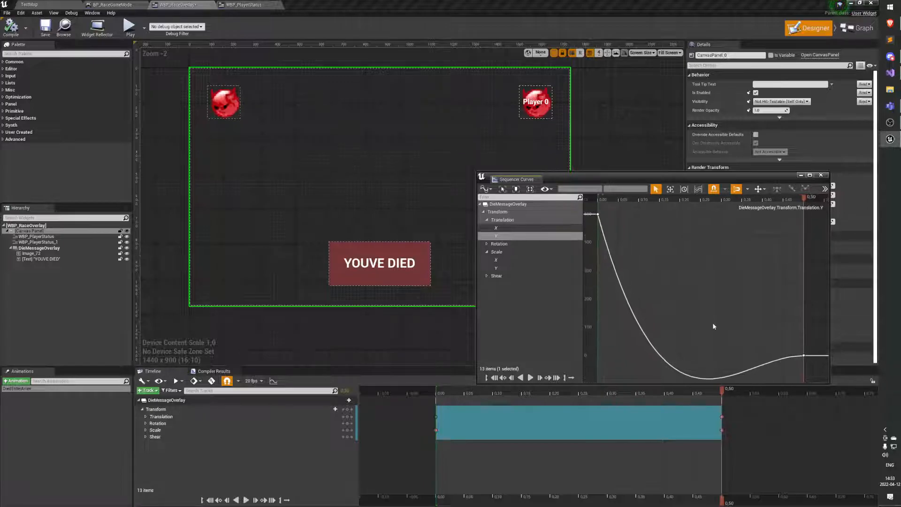
Step: Set the first Translation Y key's interpolation to Auto
{"action": "left_click", "coordinate": [597, 214]}
{"action": "right_click", "coordinate": [599, 214]}
{"action": "left_click", "coordinate": [616, 271]}
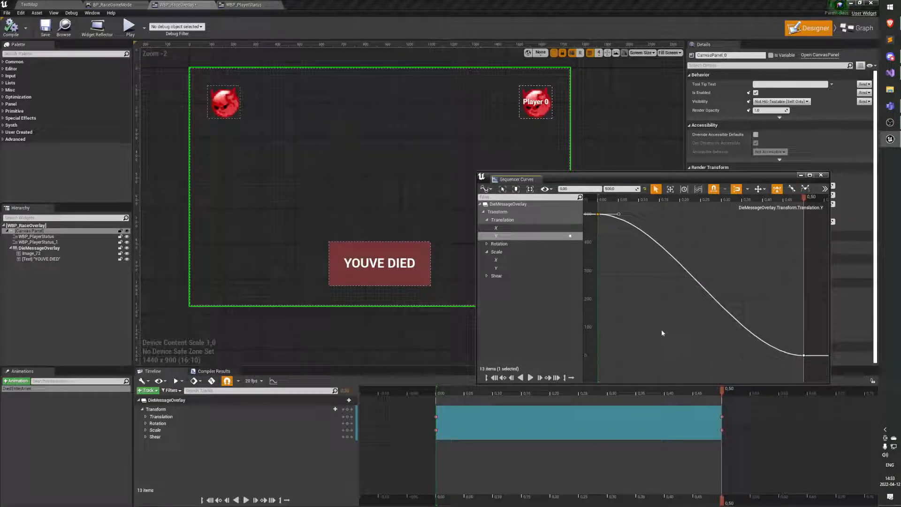
Step: Switch the first Translation Y key to User interpolation and pull its tangent steeply downward so the curve overshoots
{"action": "right_click", "coordinate": [597, 214]}
{"action": "left_click", "coordinate": [711, 271]}
{"action": "left_click", "coordinate": [597, 215]}
{"action": "right_click", "coordinate": [598, 215]}
{"action": "left_click", "coordinate": [638, 283]}
{"action": "left_click_drag", "start_coordinate": [619, 213], "coordinate": [612, 252]}
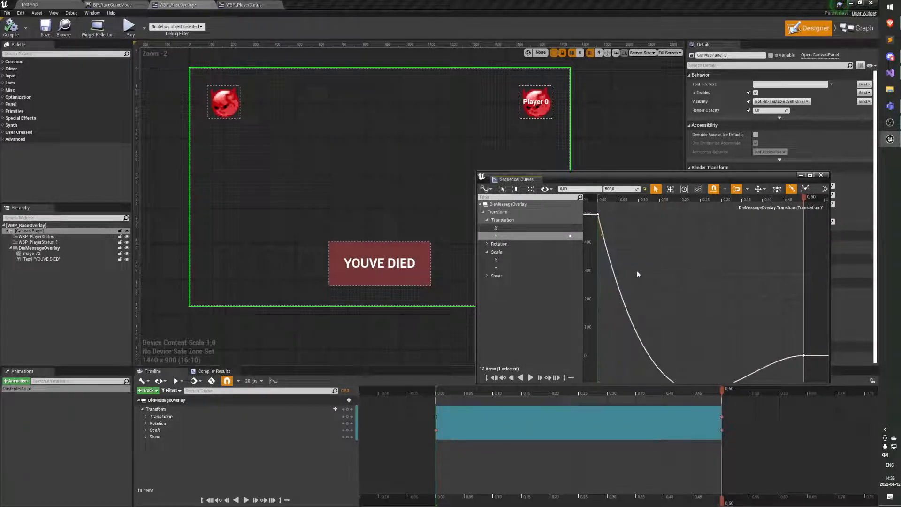
Step: Preview the animation and soften the first Translation Y key's tangent for a smaller overshoot
{"action": "key", "text": "space"}
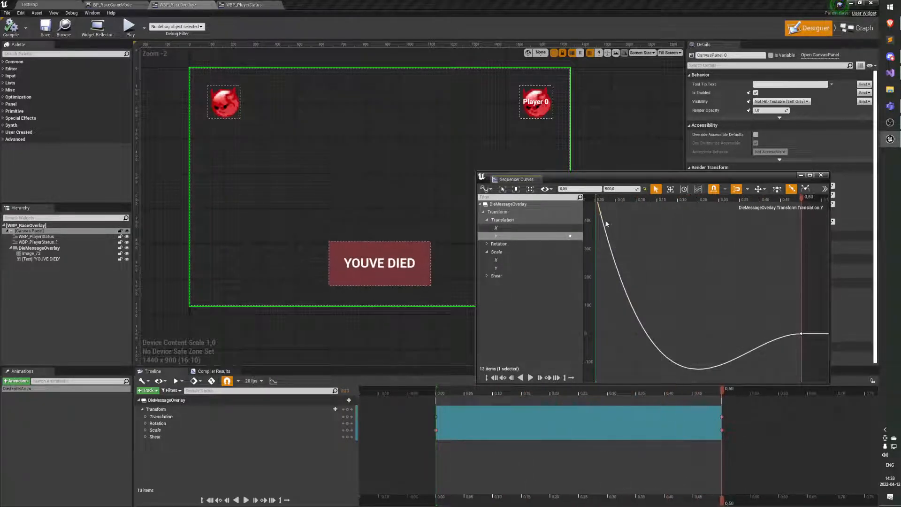
{"action": "left_click", "coordinate": [602, 218]}
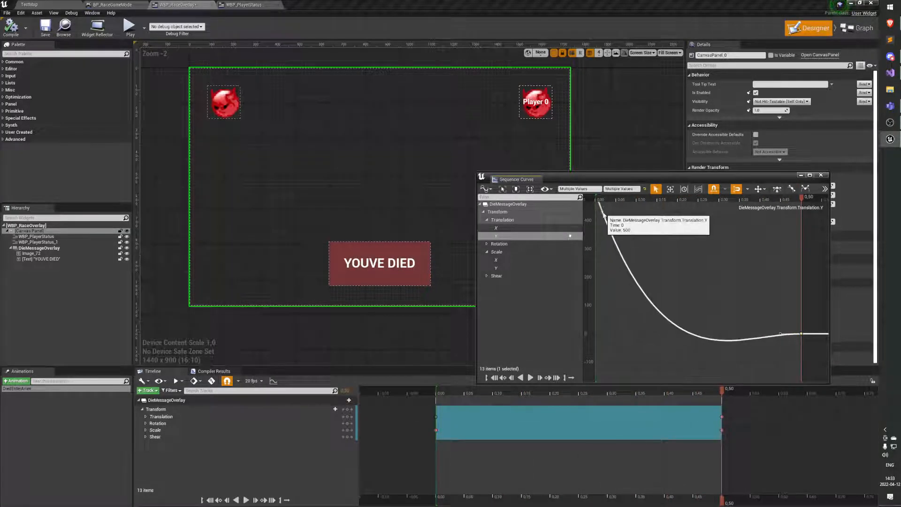
{"action": "key", "text": "space"}
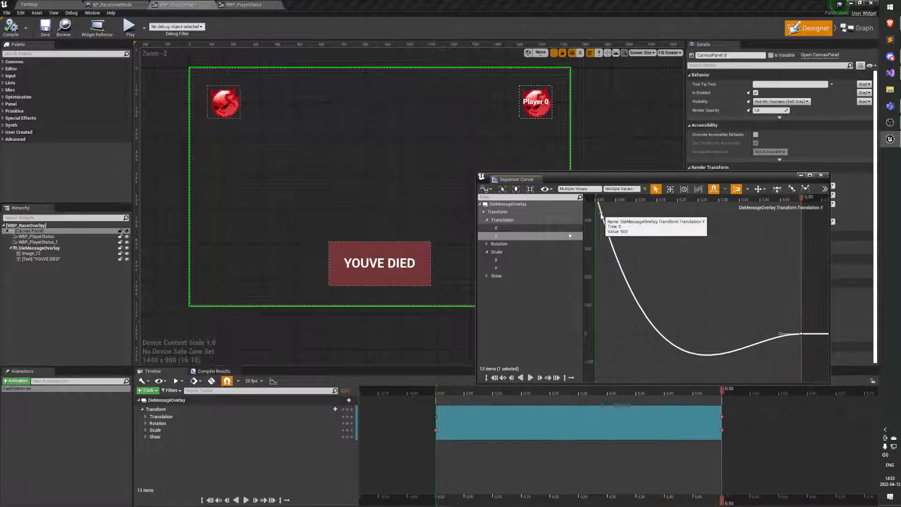
{"action": "right_click_drag", "start_coordinate": [618, 237], "coordinate": [635, 279]}
Step: Review the first key's interpolation options, play the animation and move the curve editor clear of the YOUVE DIED message
{"action": "right_click", "coordinate": [610, 242]}
{"action": "left_click_drag", "start_coordinate": [614, 180], "coordinate": [551, 158]}
{"action": "right_click", "coordinate": [512, 216]}
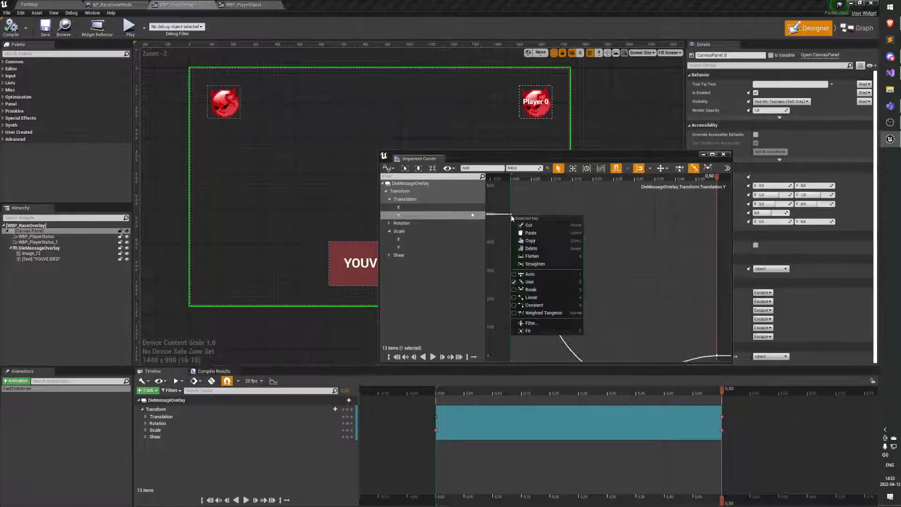
{"action": "left_click", "coordinate": [651, 241]}
{"action": "scroll", "coordinate": [653, 293], "scroll_direction": "down", "scroll_amount": 1}
{"action": "key", "text": "f"}
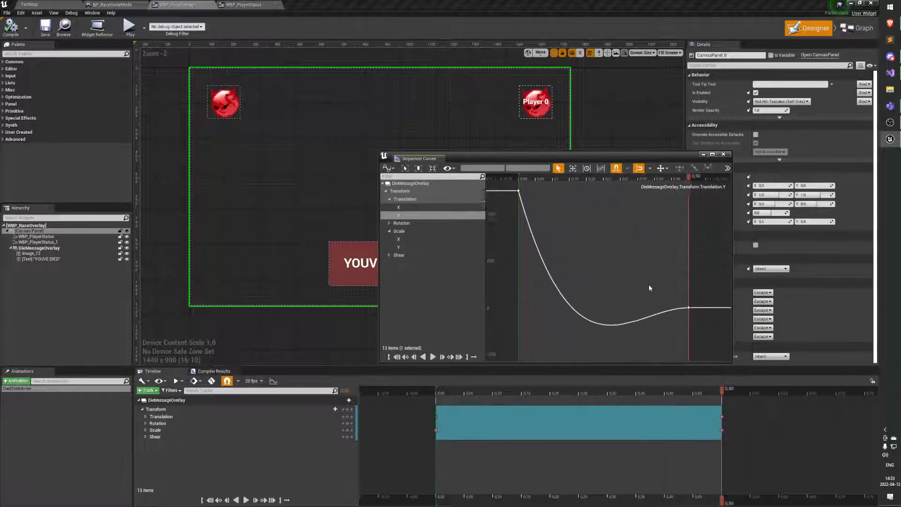
{"action": "key", "text": "space"}
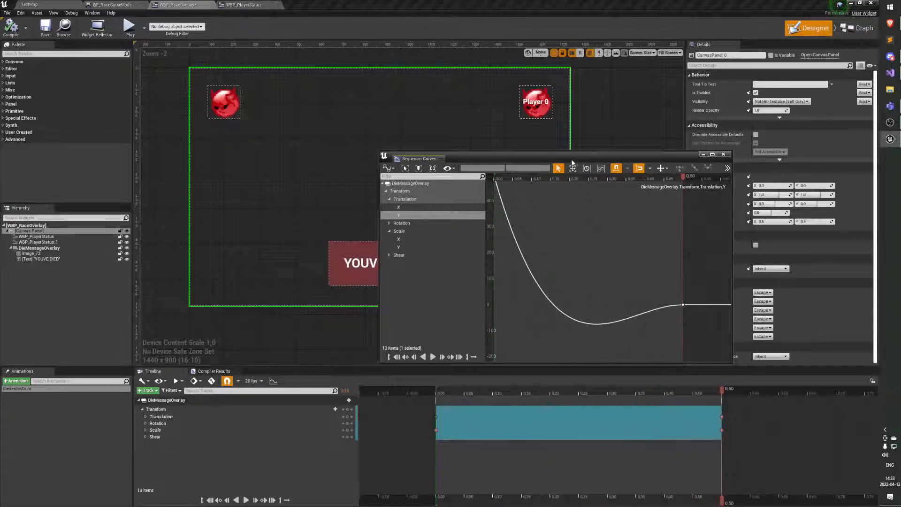
{"action": "left_click_drag", "start_coordinate": [567, 158], "coordinate": [665, 240]}
{"action": "key", "text": "f"}
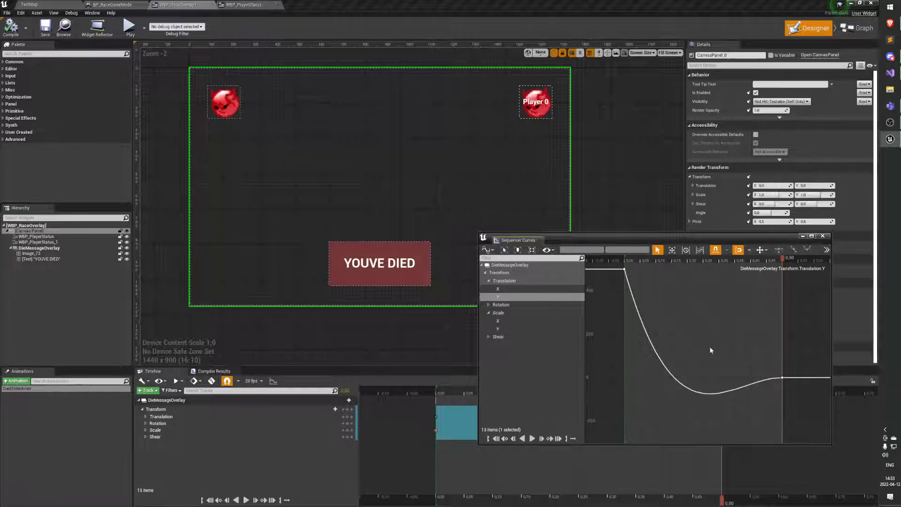
Step: Try adding a key at the low point of the Translation Y curve, and undo it
{"action": "right_click", "coordinate": [697, 393]}
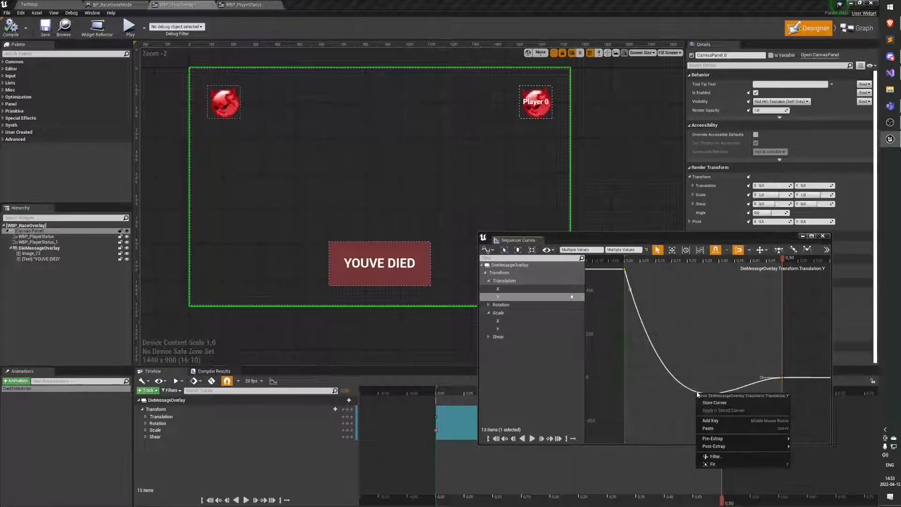
{"action": "right_click", "coordinate": [697, 392]}
{"action": "left_click", "coordinate": [710, 418]}
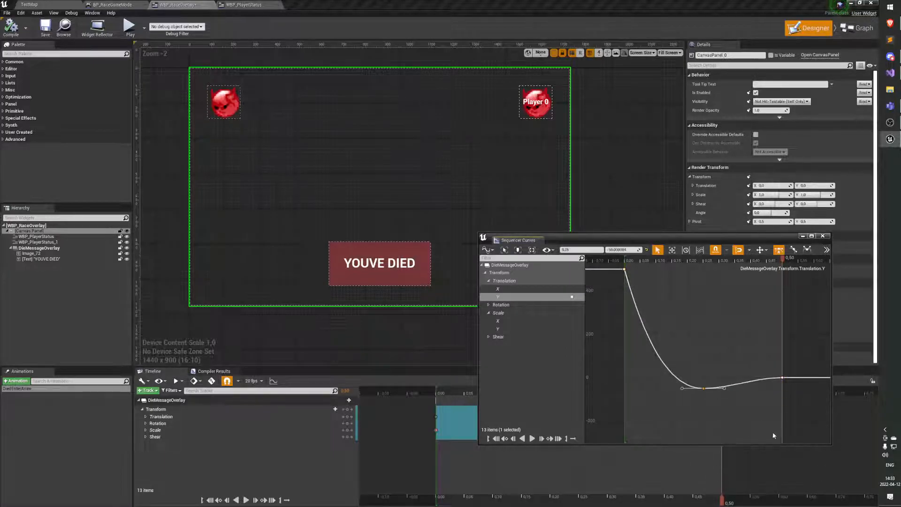
{"action": "key", "text": "ctrl+z"}
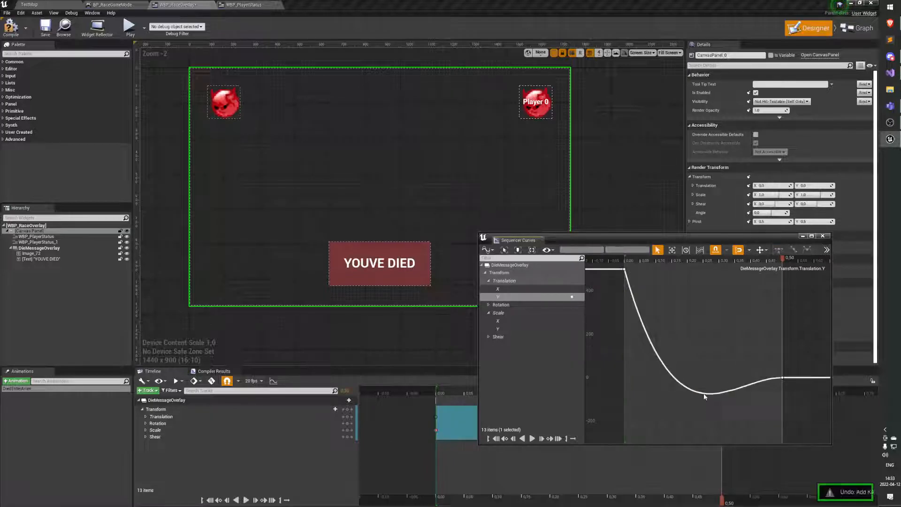
Step: Add a key near the Translation Y curve's low point and move it to about 0.10 s with a value of about -100
{"action": "right_click", "coordinate": [699, 396]}
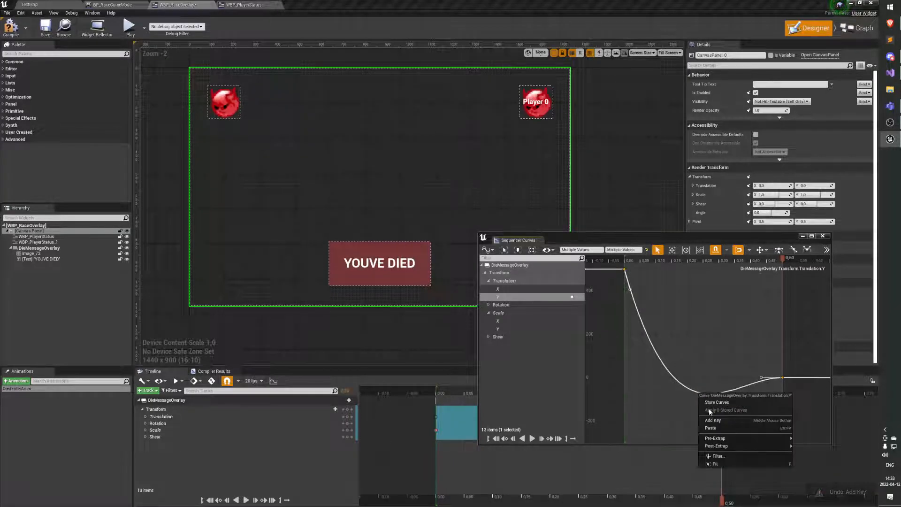
{"action": "left_click", "coordinate": [713, 419]}
{"action": "left_click_drag", "start_coordinate": [703, 389], "coordinate": [656, 407]}
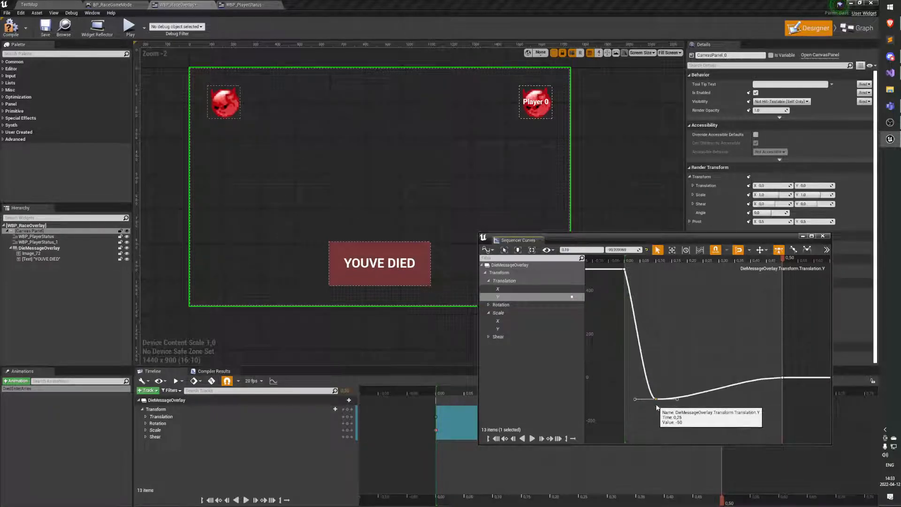
Step: Add another Translation Y key between the dip and the end key, and raise it to about 150 at about 0.30 s
{"action": "right_click", "coordinate": [696, 396]}
{"action": "right_click", "coordinate": [695, 395]}
{"action": "left_click", "coordinate": [695, 396]}
{"action": "right_click", "coordinate": [702, 390]}
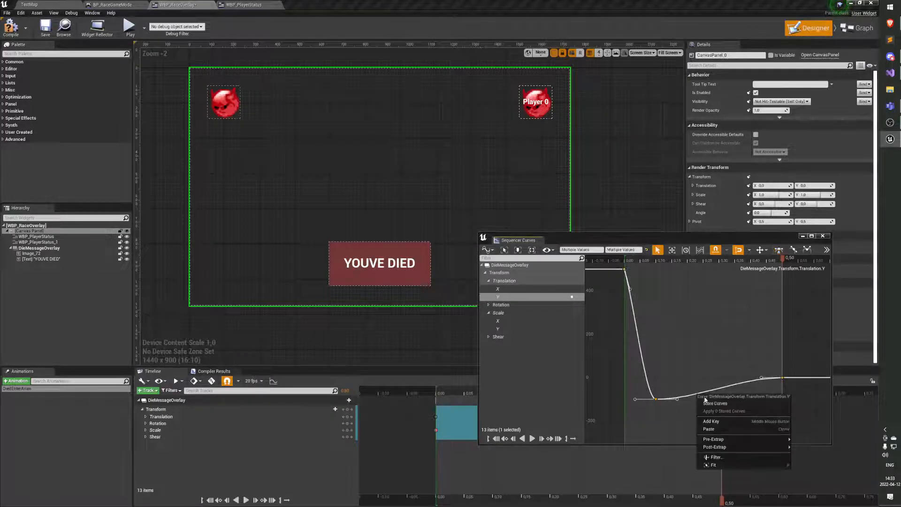
{"action": "left_click", "coordinate": [716, 426]}
{"action": "left_click_drag", "start_coordinate": [705, 391], "coordinate": [718, 345]}
Step: Adjust the tangent of the Translation Y dip key and play the animation to check the bounce
{"action": "left_click", "coordinate": [656, 399]}
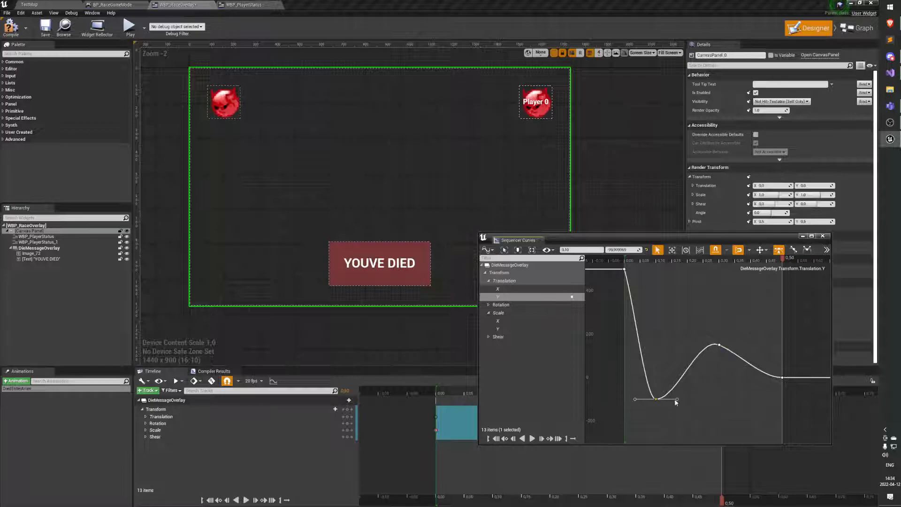
{"action": "left_click", "coordinate": [655, 399]}
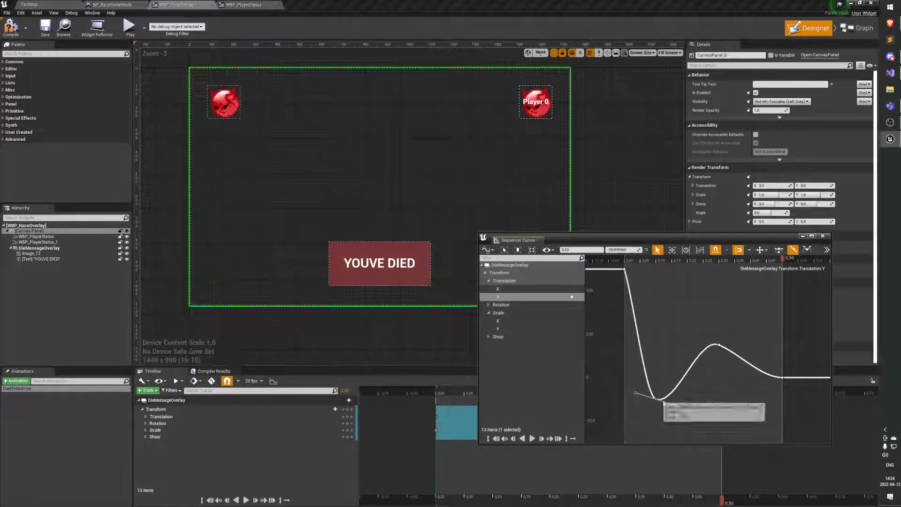
{"action": "left_click", "coordinate": [667, 399]}
{"action": "key", "text": "space"}
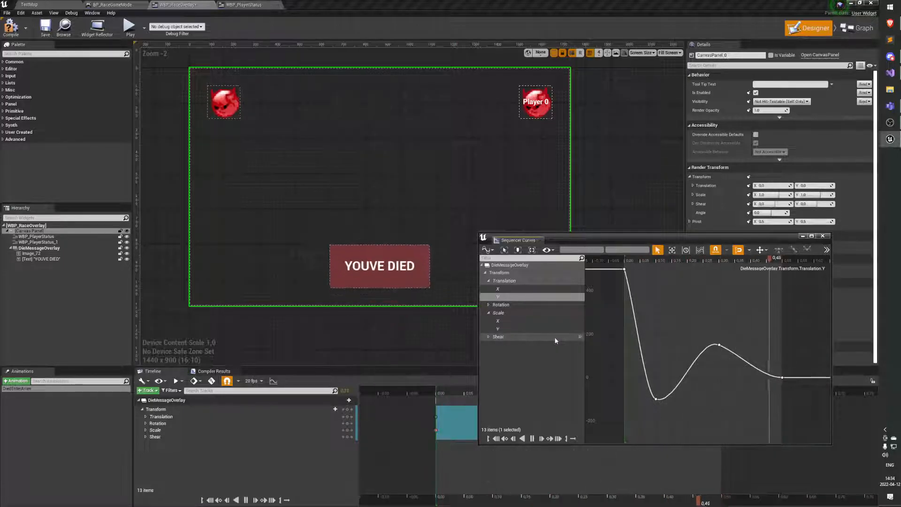
{"action": "key", "text": "space"}
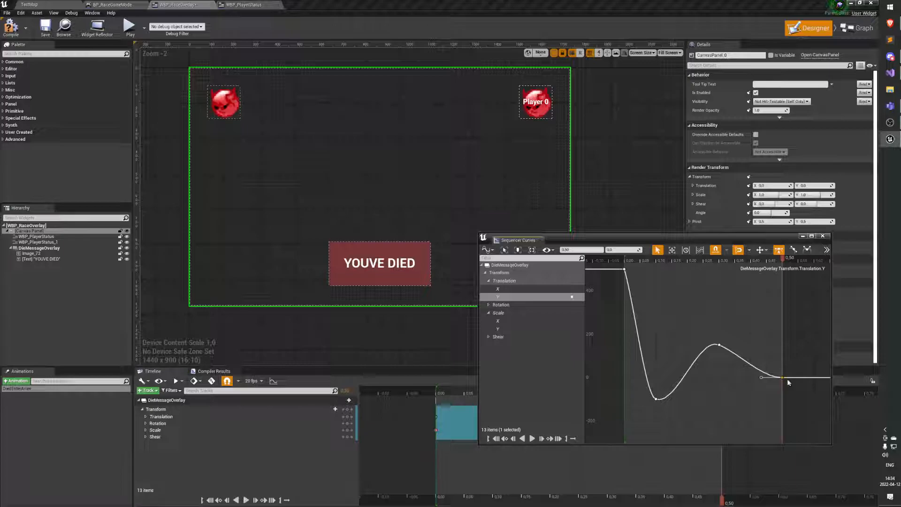
Step: Try lowering the Translation Y end key at 0.50 s to -400 and preview the animation
{"action": "mouse_move", "coordinate": [782, 378]}
{"action": "left_click_drag", "start_coordinate": [622, 251], "coordinate": [603, 250]}
{"action": "right_click_drag", "start_coordinate": [717, 340], "coordinate": [685, 286]}
{"action": "left_click_drag", "start_coordinate": [750, 383], "coordinate": [750, 414]}
{"action": "key", "text": "space"}
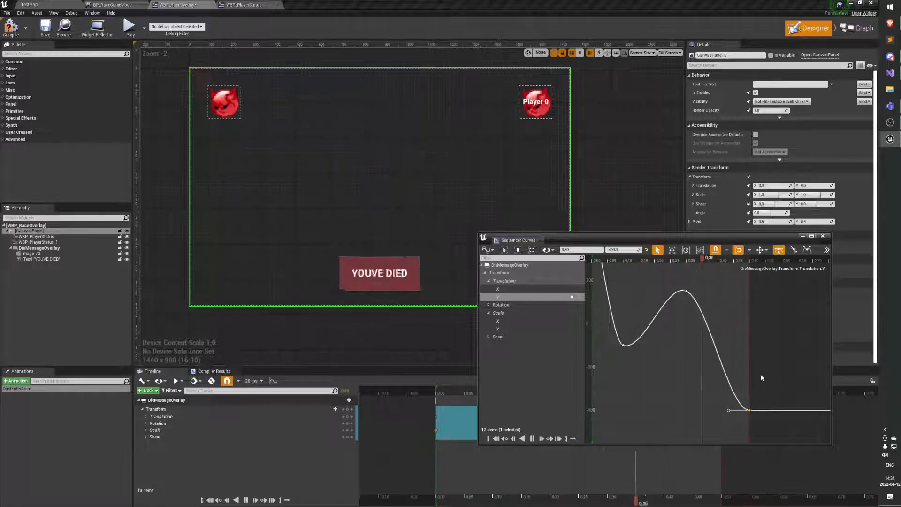
{"action": "key", "text": "space"}
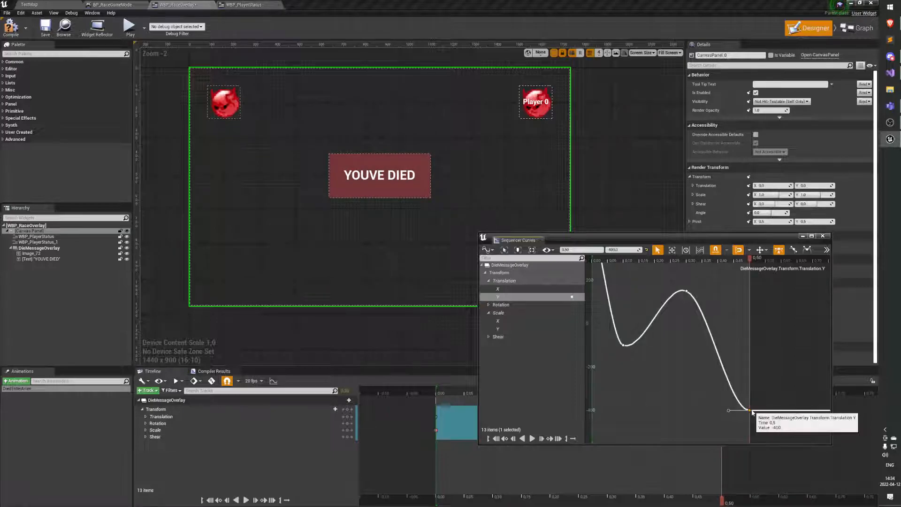
Step: Move the Translation Y end key back to a value of about 0
{"action": "left_click_drag", "start_coordinate": [751, 412], "coordinate": [752, 327]}
{"action": "left_click", "coordinate": [785, 308]}
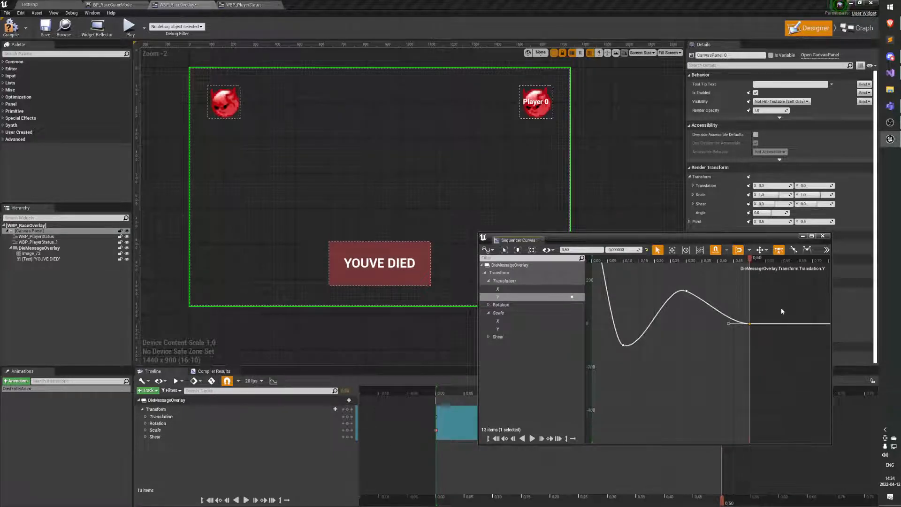
{"action": "key", "text": "f"}
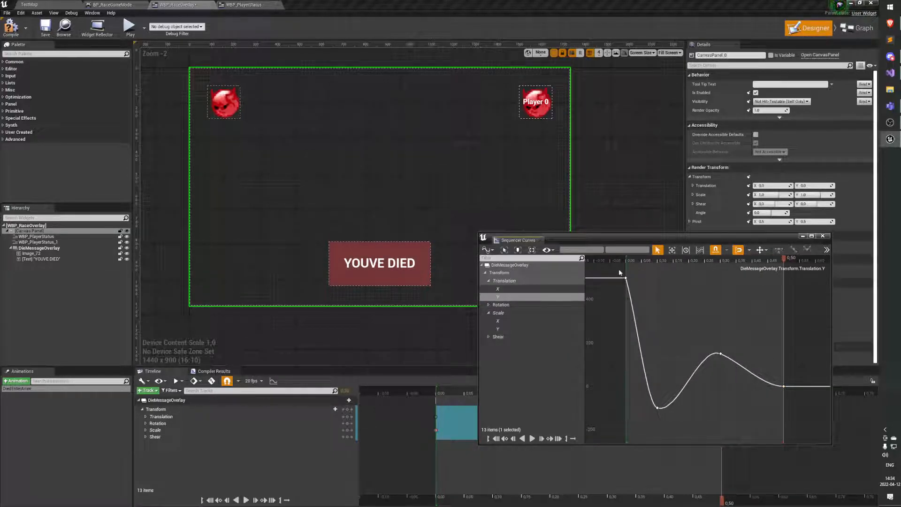
Step: Move the Translation Y bounce key to about 50 at 0.40 s and the dip key to -50 at 0.20 s, and preview the animation
{"action": "left_click_drag", "start_coordinate": [770, 431], "coordinate": [806, 418]}
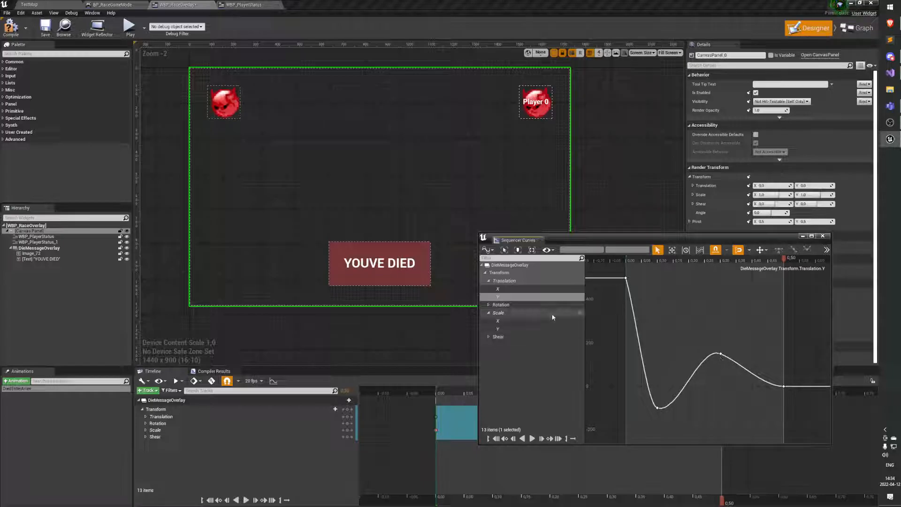
{"action": "left_click", "coordinate": [514, 297]}
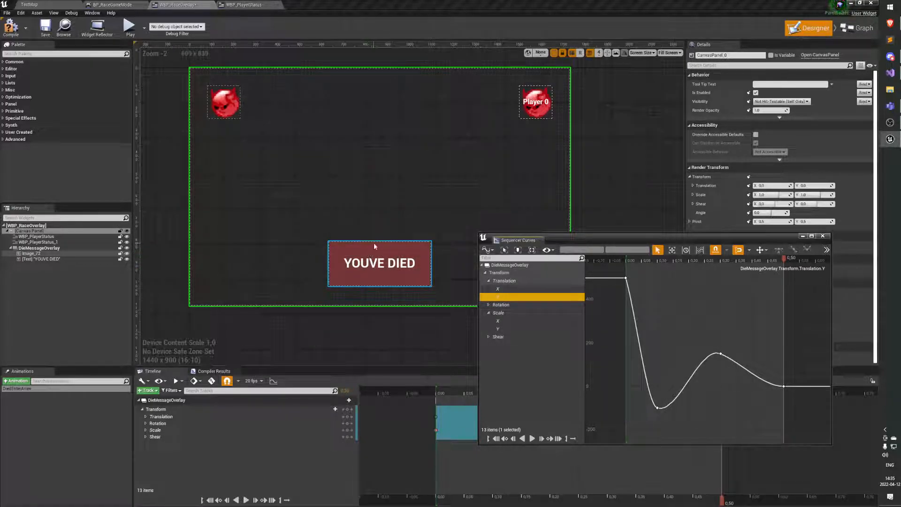
{"action": "left_click_drag", "start_coordinate": [760, 242], "coordinate": [710, 205]}
{"action": "right_click", "coordinate": [671, 285]}
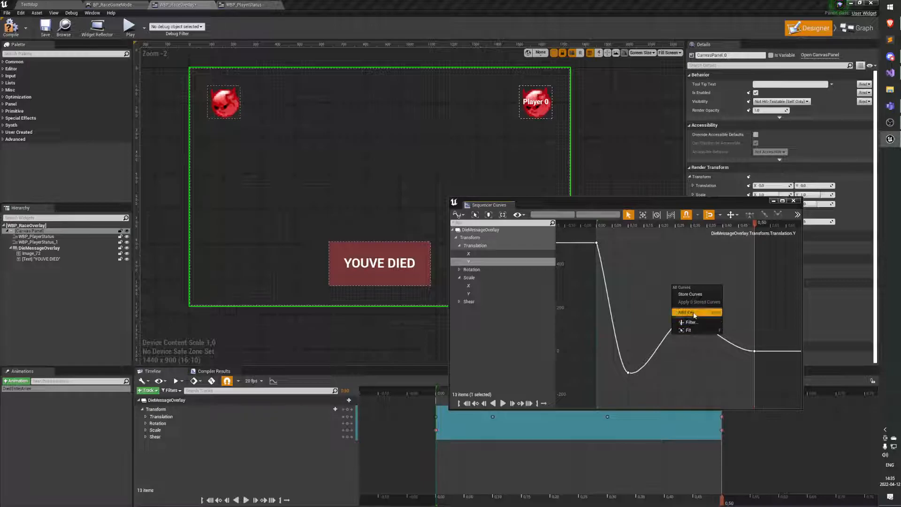
{"action": "left_click", "coordinate": [694, 314]}
{"action": "left_click", "coordinate": [755, 351]}
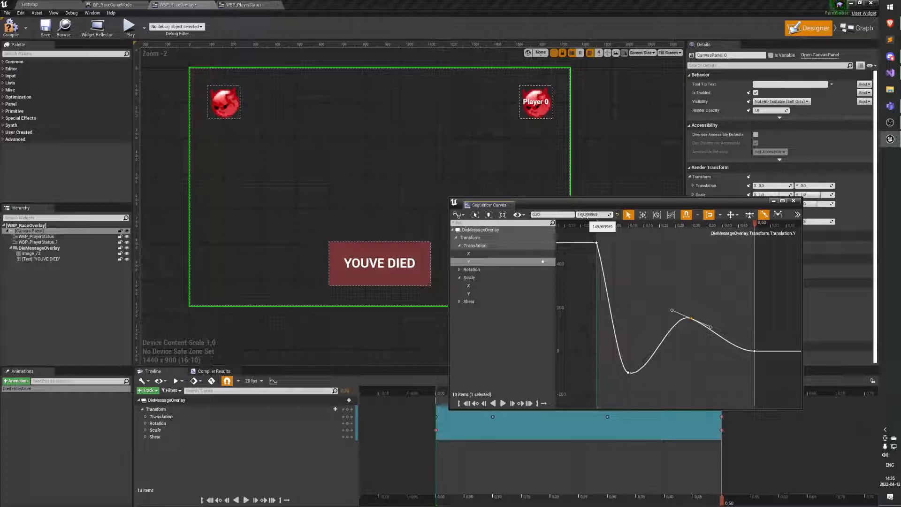
{"action": "left_click_drag", "start_coordinate": [691, 319], "coordinate": [722, 338]}
{"action": "left_click_drag", "start_coordinate": [627, 372], "coordinate": [672, 368]}
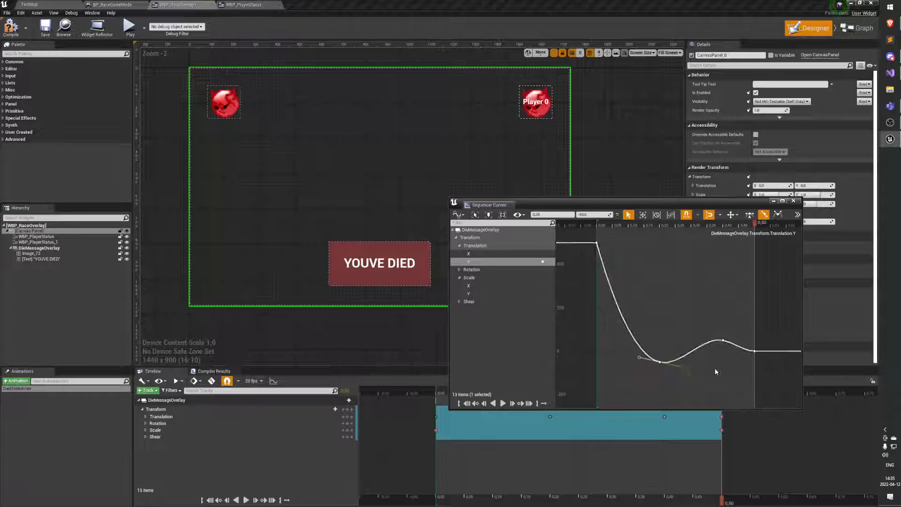
{"action": "left_click", "coordinate": [708, 379]}
{"action": "key", "text": "space"}
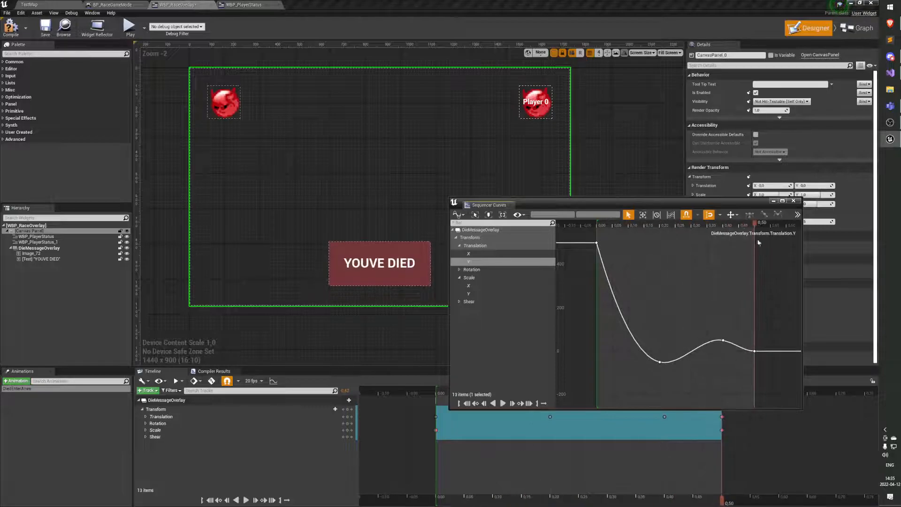
Step: Try to give the Translation Y dip key at 0.20 s a Break tangent
{"action": "right_click_drag", "start_coordinate": [674, 344], "coordinate": [661, 363]}
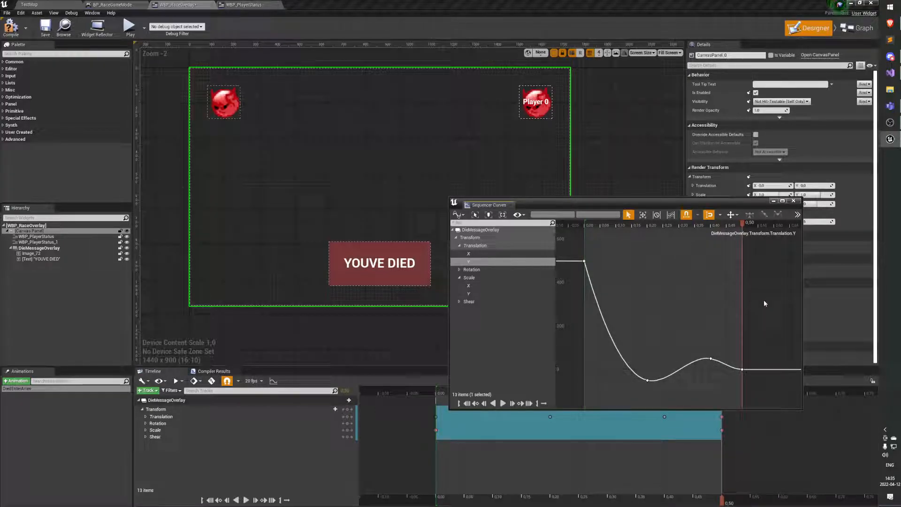
{"action": "right_click_drag", "start_coordinate": [696, 330], "coordinate": [655, 327]}
{"action": "scroll", "coordinate": [675, 316], "scroll_direction": "down", "scroll_amount": 1}
{"action": "scroll", "coordinate": [674, 315], "scroll_direction": "up", "scroll_amount": 1}
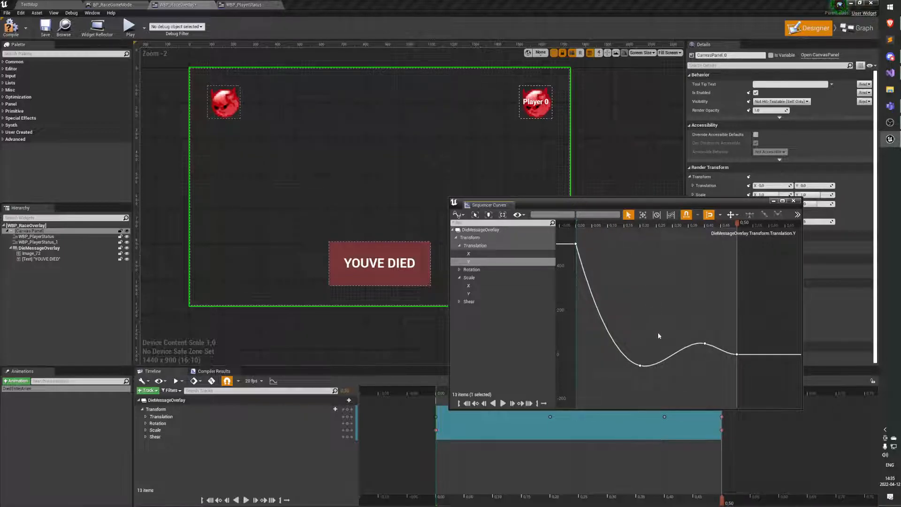
{"action": "right_click", "coordinate": [640, 365]}
{"action": "left_click", "coordinate": [641, 366]}
{"action": "right_click", "coordinate": [640, 366]}
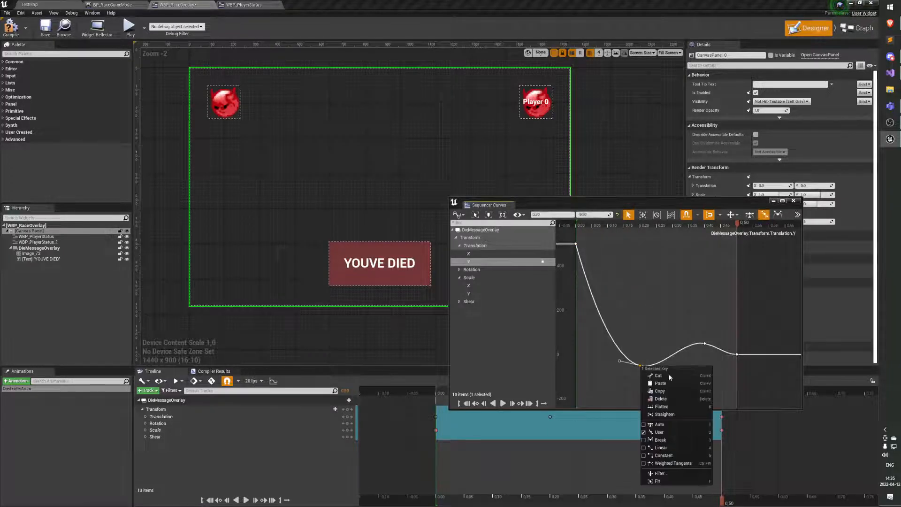
{"action": "left_click", "coordinate": [684, 441]}
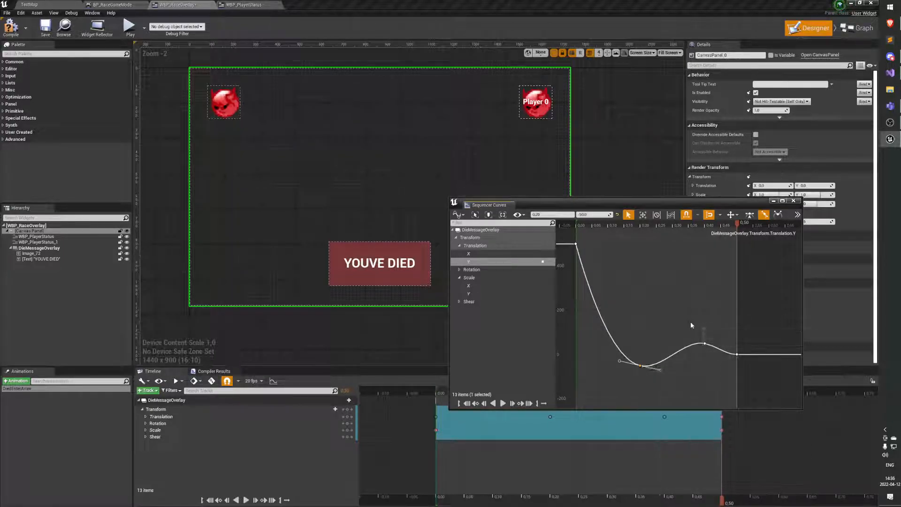
Step: Examine the tangent options of the Translation Y dip key and the curve options near the bounce key
{"action": "right_click", "coordinate": [704, 345]}
{"action": "left_click", "coordinate": [715, 320]}
{"action": "left_click", "coordinate": [641, 367]}
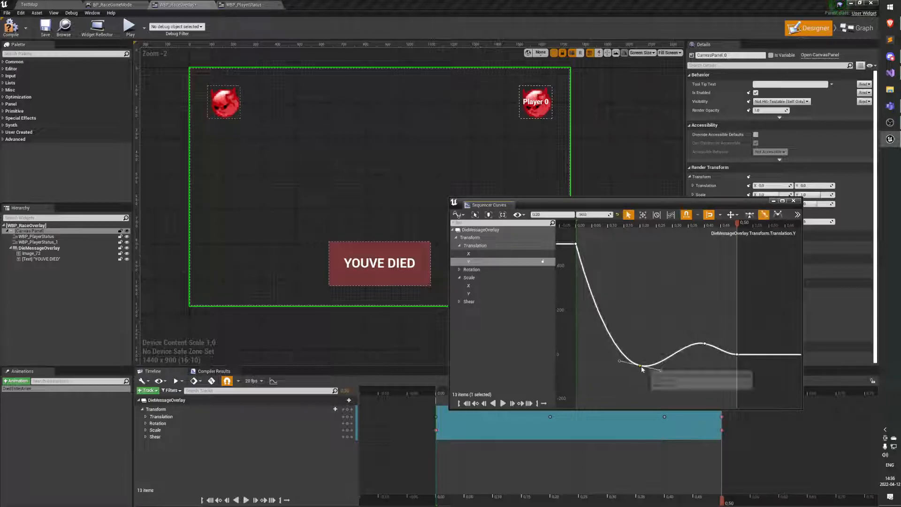
{"action": "mouse_move", "coordinate": [641, 370]}
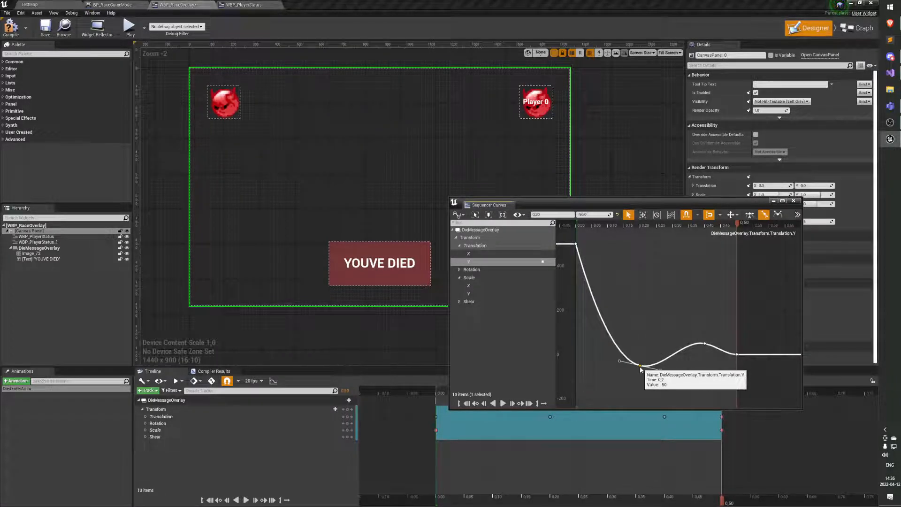
{"action": "right_click", "coordinate": [641, 369]}
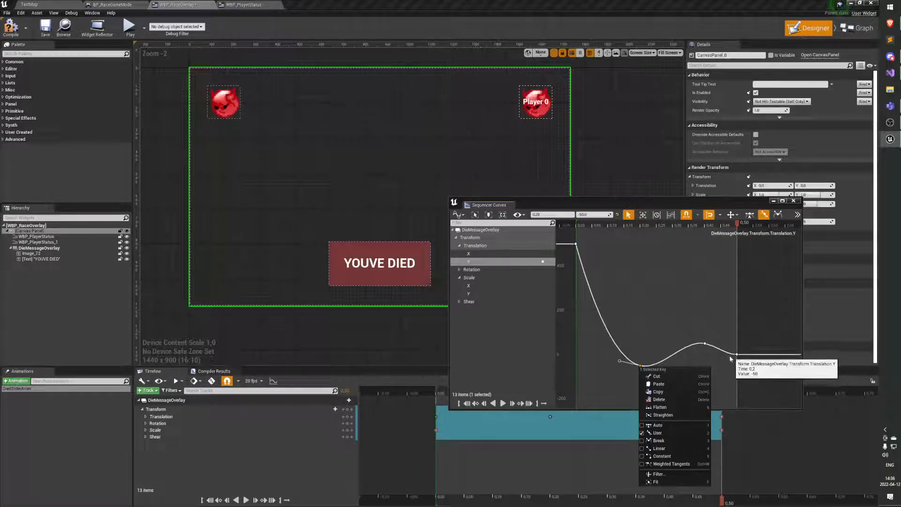
{"action": "left_click", "coordinate": [713, 348]}
{"action": "right_click", "coordinate": [705, 342]}
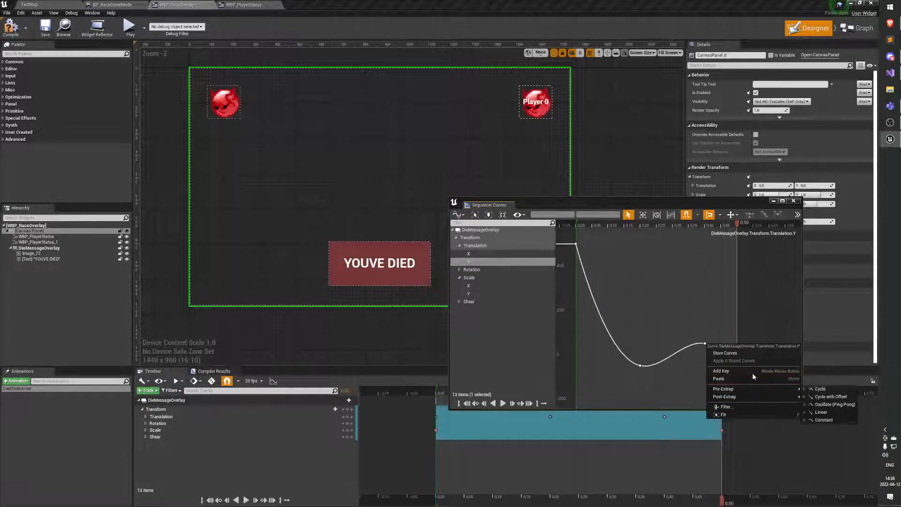
{"action": "left_click", "coordinate": [705, 347]}
Step: Delete the bounce and dip keys between the Translation Y start and end keys, and close the curve editor
{"action": "left_click", "coordinate": [705, 344]}
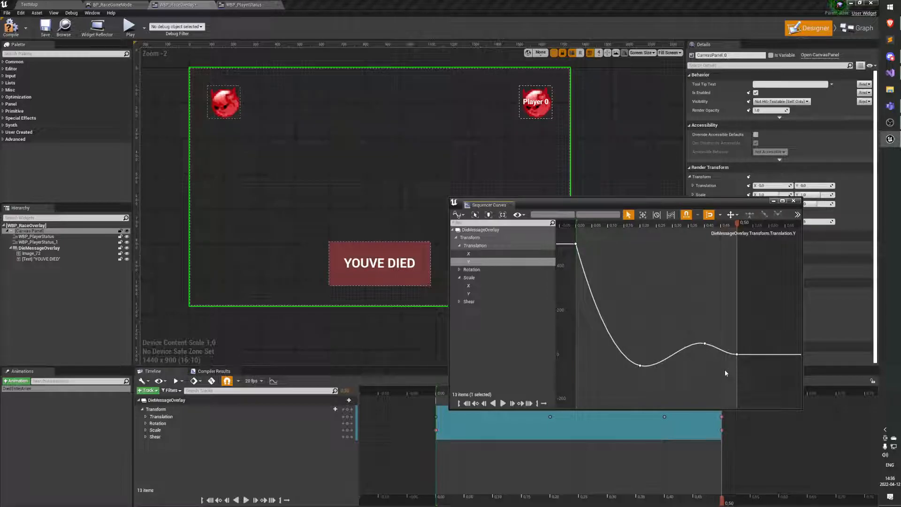
{"action": "left_click_drag", "start_coordinate": [700, 385], "coordinate": [700, 384]}
{"action": "key", "text": "Delete"}
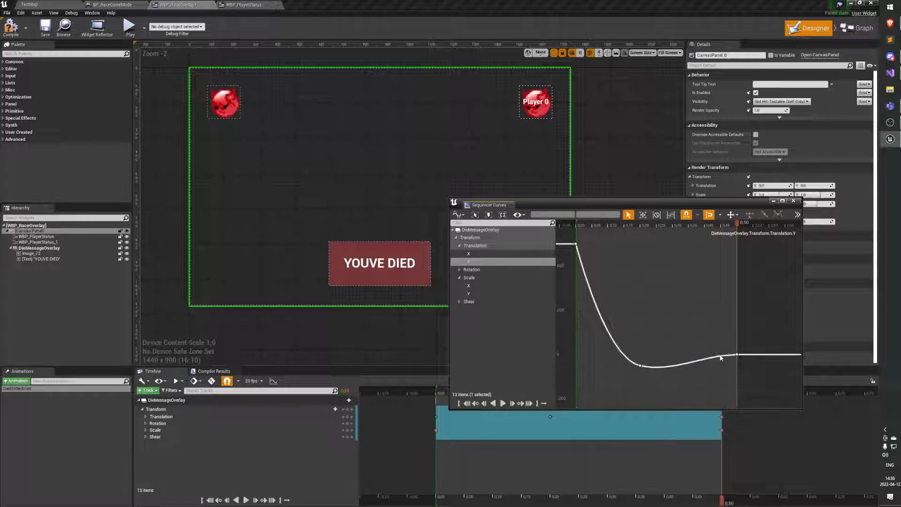
{"action": "key", "text": "Delete"}
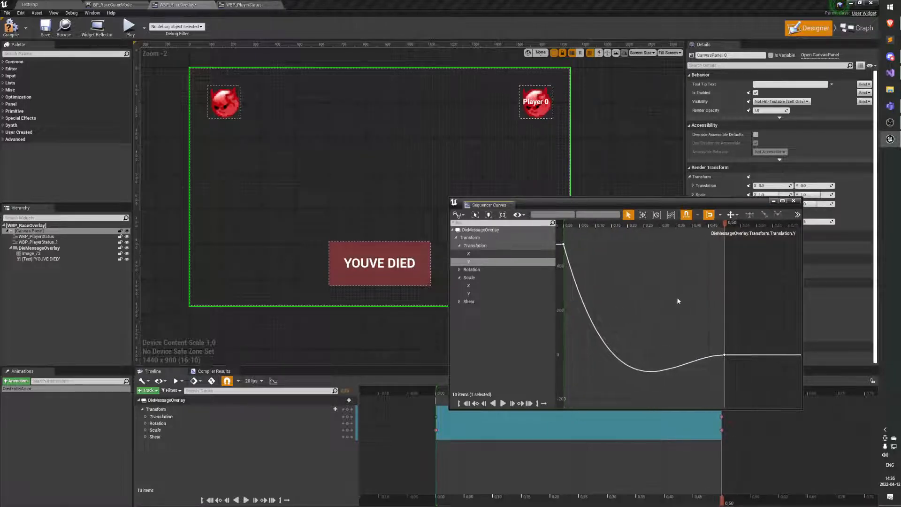
{"action": "left_click", "coordinate": [793, 201]}
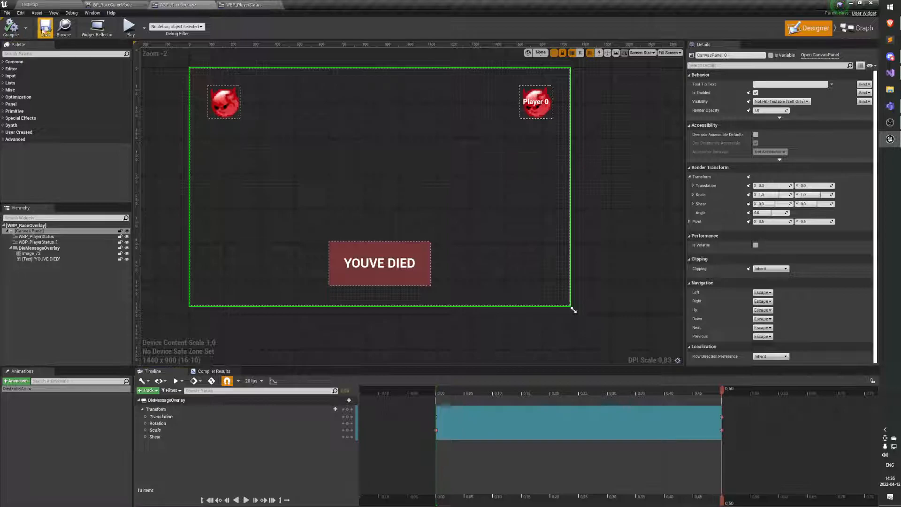
Step: Play-test the TestMap level, driving the cars and firing the shell powerup to check the YOUVE DIED message, and stop the session
{"action": "left_click", "coordinate": [48, 7]}
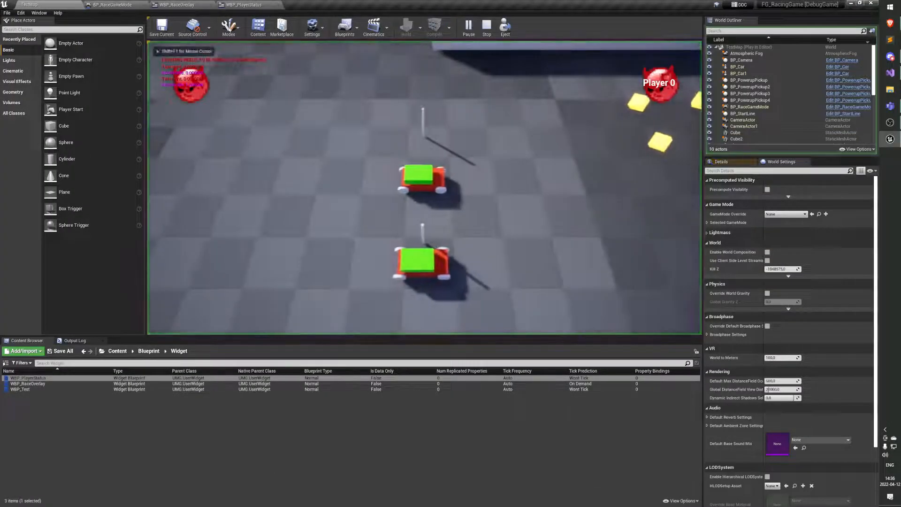
{"action": "key", "text": "s"}
{"action": "key", "text": "d"}
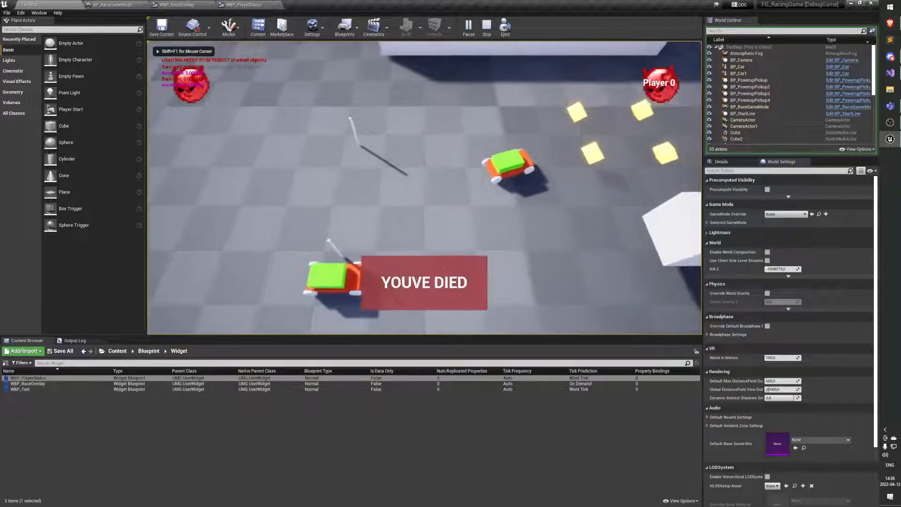
{"action": "key", "text": "w"}
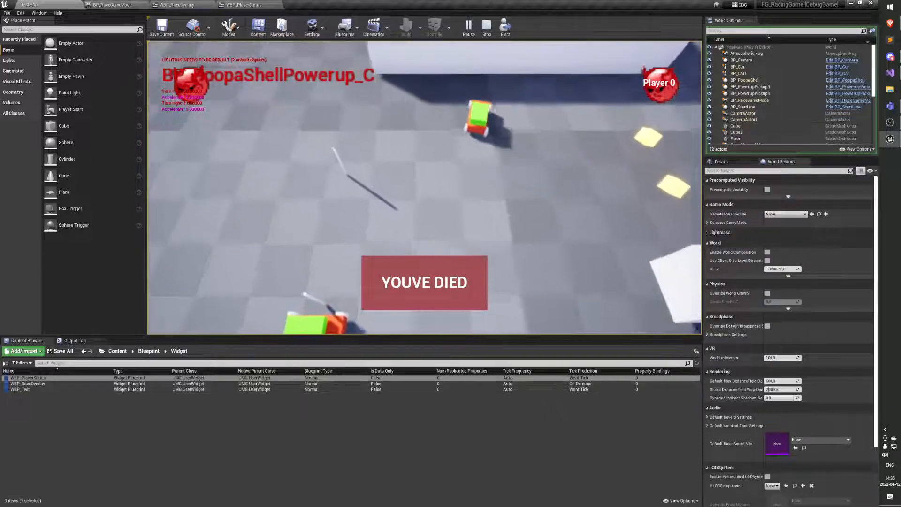
{"action": "key", "text": "s"}
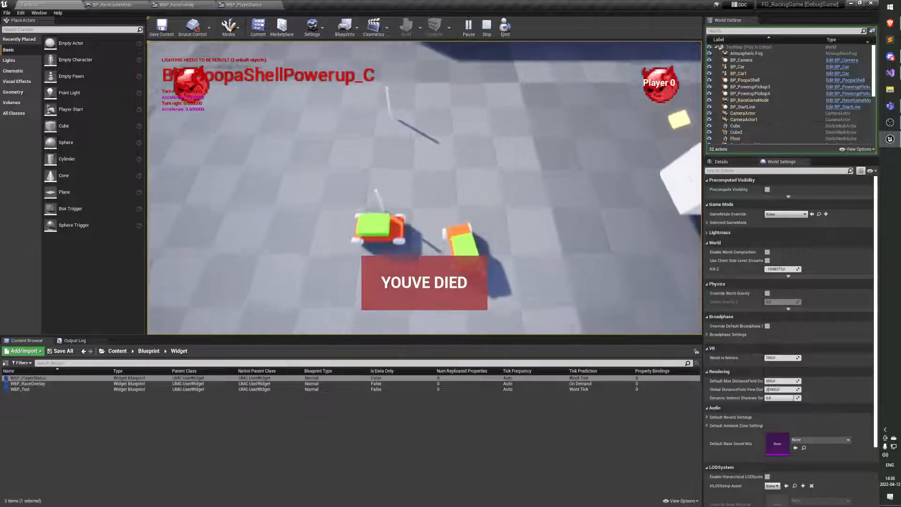
{"action": "key", "text": "space"}
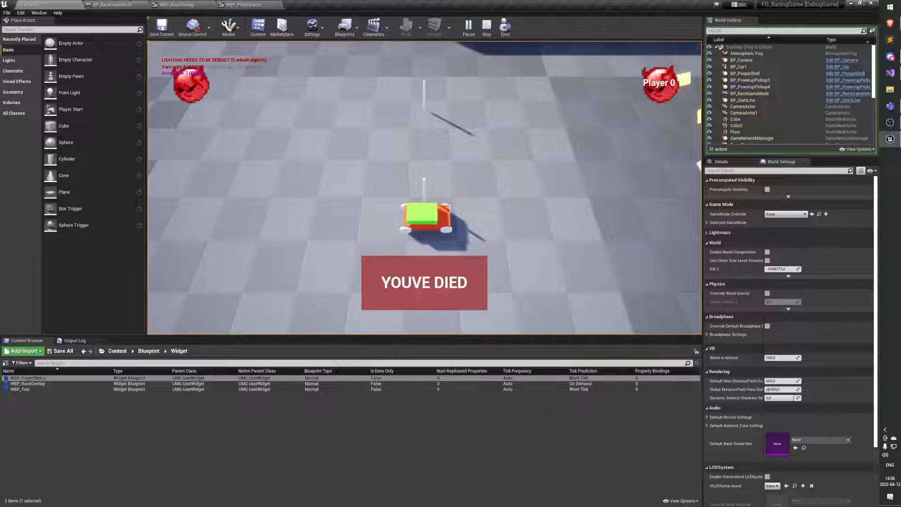
{"action": "key", "text": "w"}
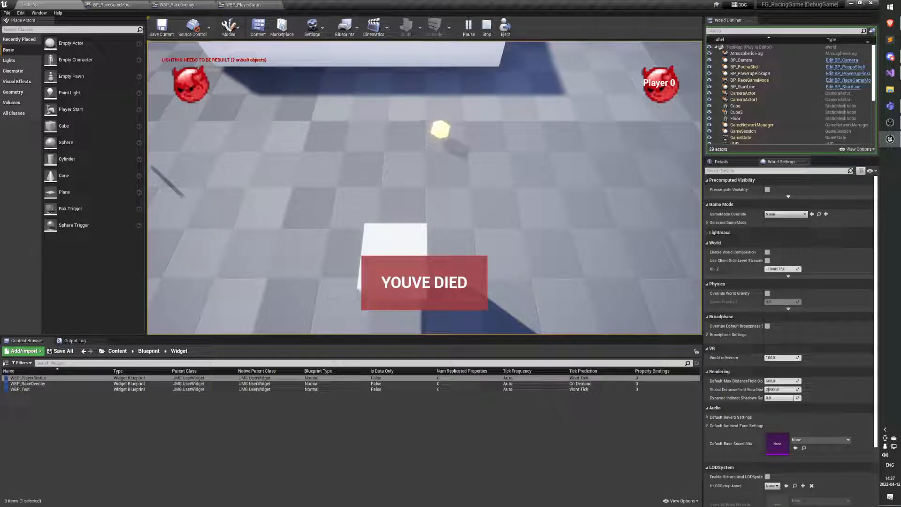
{"action": "key", "text": "Escape"}
Step: Return to the WBP_RaceOverlay widget and review the Translation, Rotation, Scale and Shear tracks of the DieMessageOverlay animation
{"action": "left_click", "coordinate": [177, 5]}
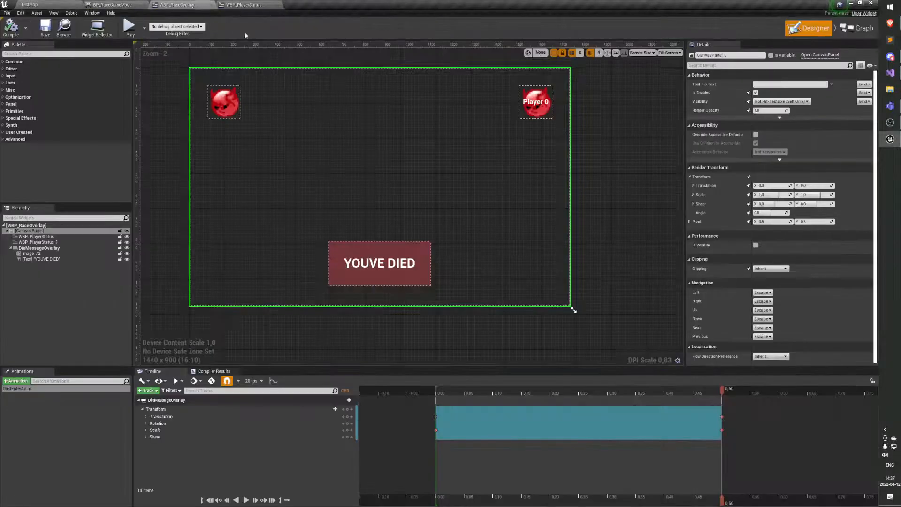
{"action": "right_click_drag", "start_coordinate": [394, 220], "coordinate": [477, 252]}
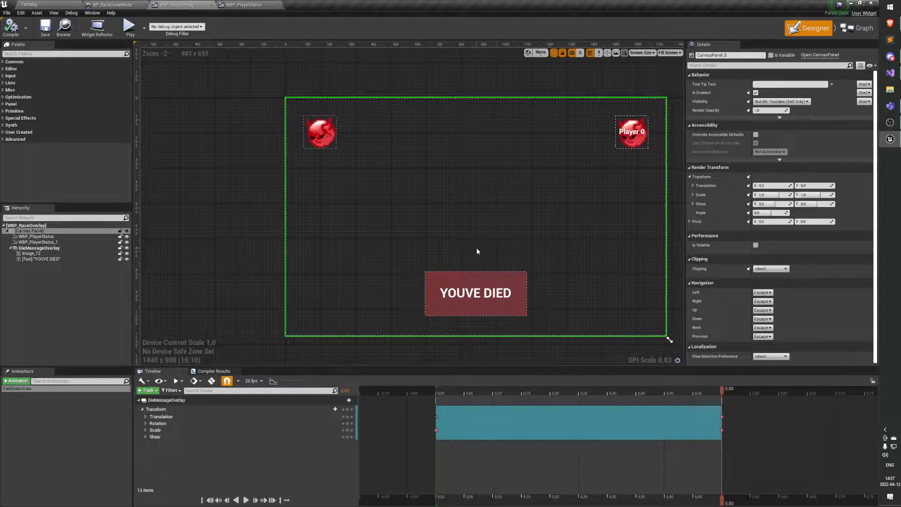
{"action": "left_click", "coordinate": [217, 430]}
{"action": "left_click", "coordinate": [230, 417]}
{"action": "left_click", "coordinate": [237, 430]}
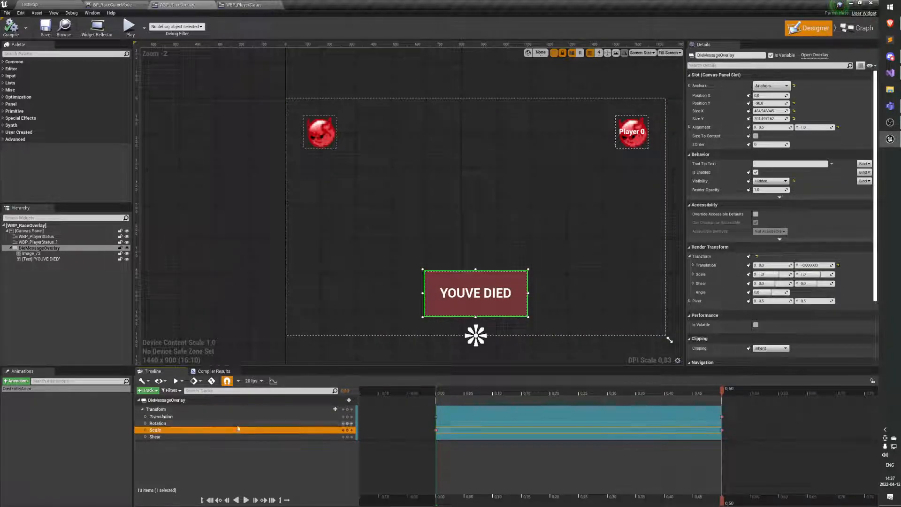
{"action": "left_click", "coordinate": [220, 424]}
{"action": "left_click", "coordinate": [218, 429]}
{"action": "left_click", "coordinate": [163, 437]}
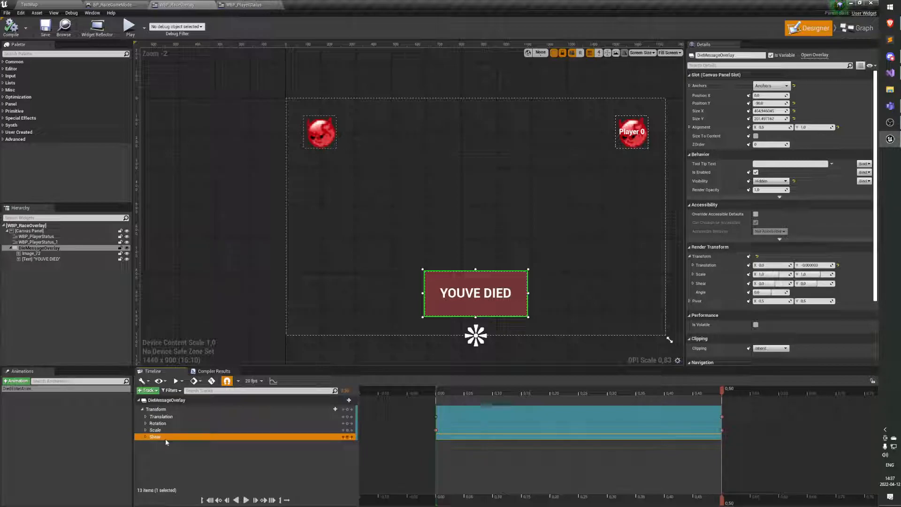
{"action": "left_click", "coordinate": [199, 417]}
{"action": "left_click", "coordinate": [201, 430]}
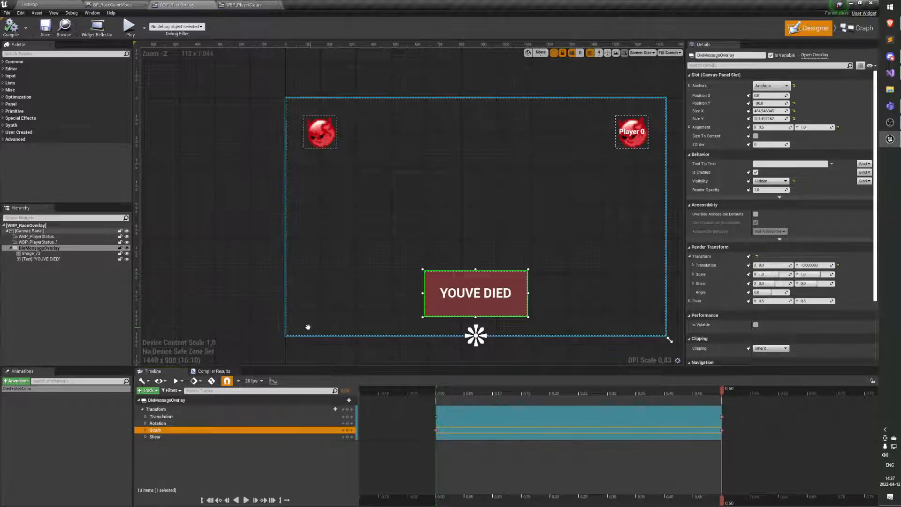
{"action": "right_click_drag", "start_coordinate": [311, 328], "coordinate": [291, 308]}
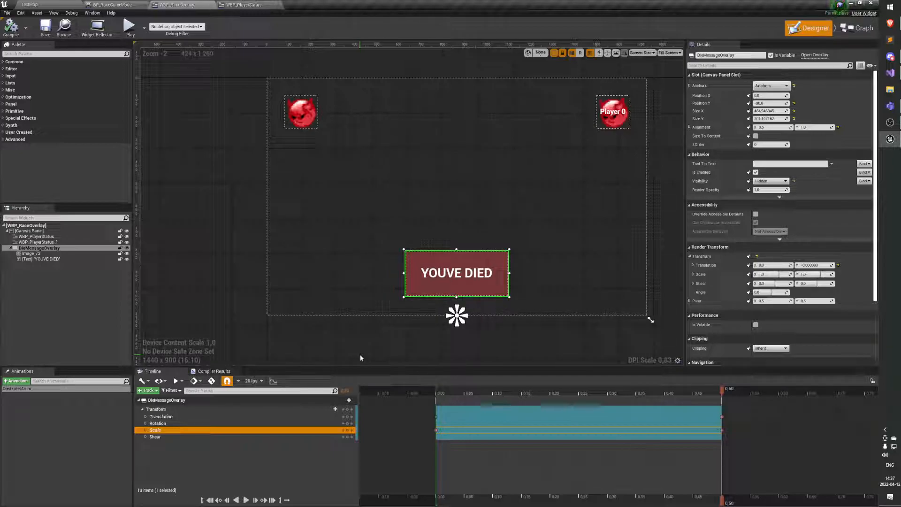
Step: Examine the widgets available in the Panel, Optimization, Misc and Lists categories of the palette
{"action": "left_click", "coordinate": [42, 104]}
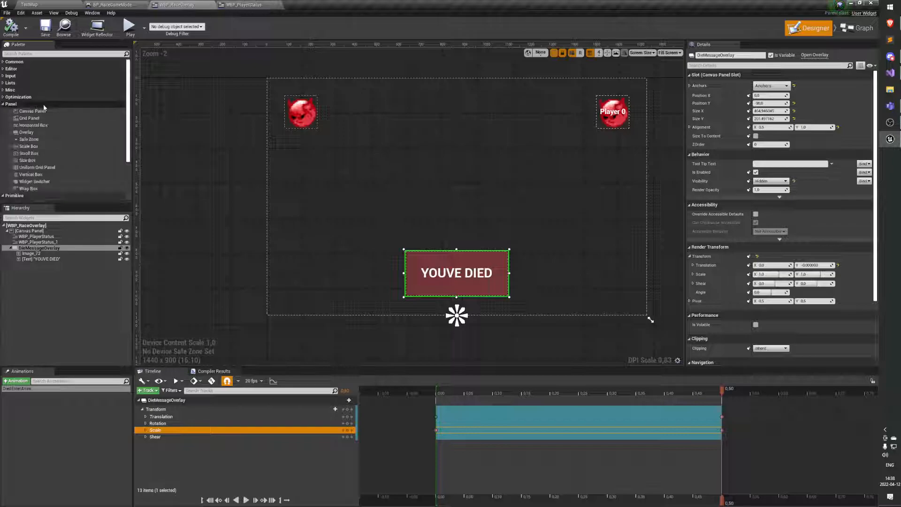
{"action": "left_click", "coordinate": [44, 97]}
{"action": "left_click", "coordinate": [37, 89]}
{"action": "left_click", "coordinate": [46, 83]}
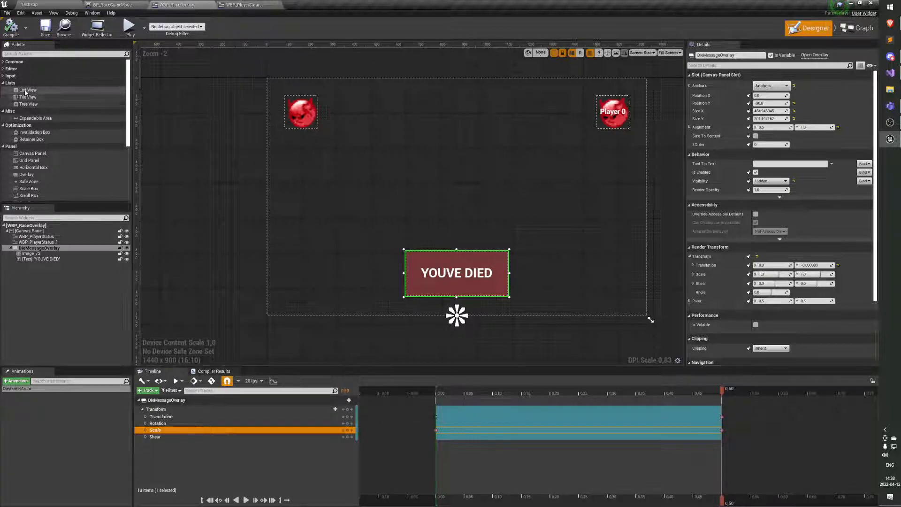
Step: Try placing a Text Box from the Input widgets in the canvas's upper middle, and delete it
{"action": "left_click", "coordinate": [26, 77]}
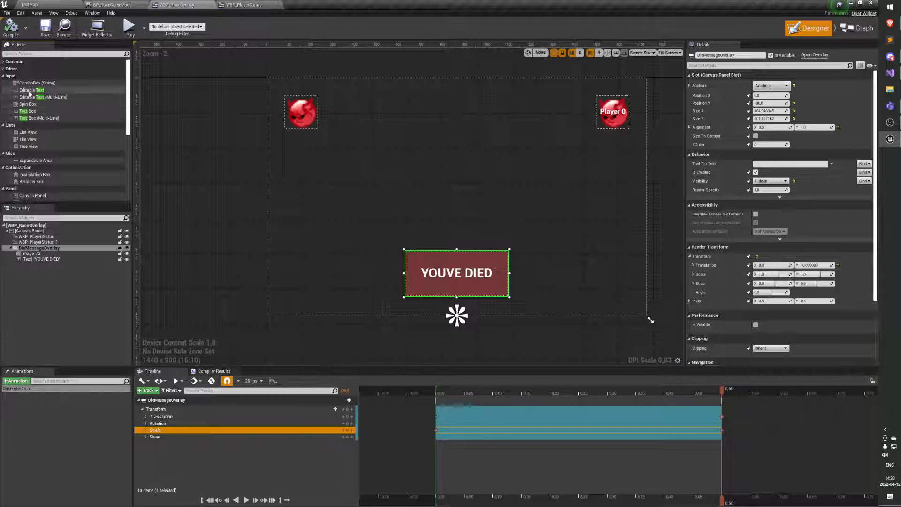
{"action": "left_click_drag", "start_coordinate": [27, 111], "coordinate": [444, 162]}
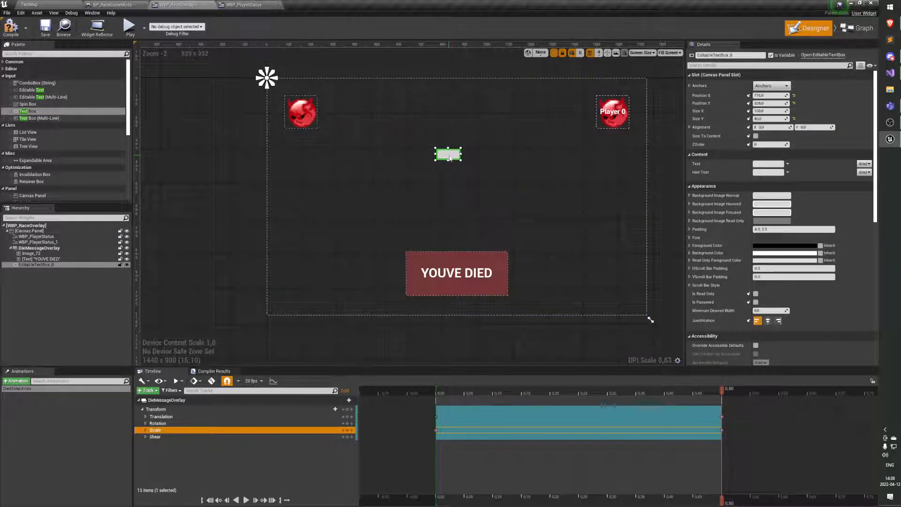
{"action": "key", "text": "Delete"}
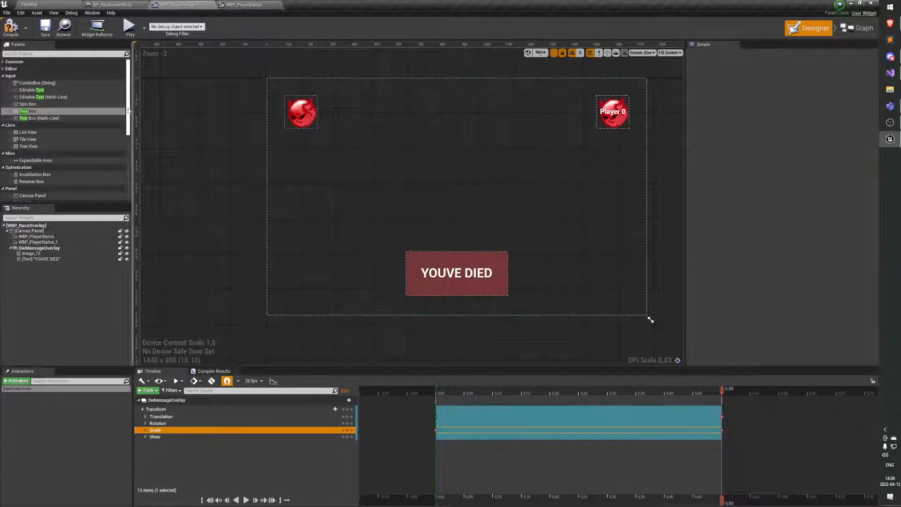
Step: Try placing a Button from the Common widgets in the canvas's upper middle, and delete it
{"action": "left_click", "coordinate": [27, 70]}
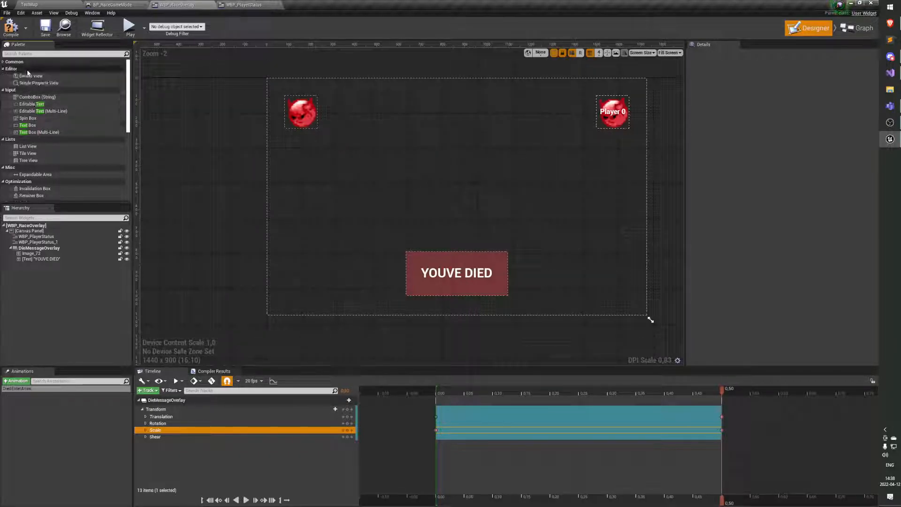
{"action": "left_click", "coordinate": [32, 63]}
{"action": "left_click", "coordinate": [46, 77]}
{"action": "left_click_drag", "start_coordinate": [46, 79], "coordinate": [526, 187]}
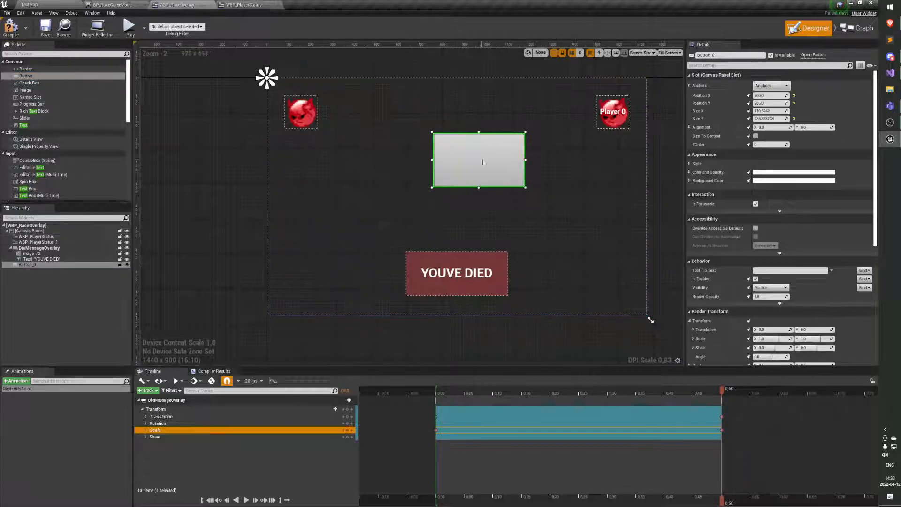
{"action": "key", "text": "Delete"}
Step: Look over the remaining palette widgets down to the Primitive category, and inspect the canvas panel and the death message's background image
{"action": "left_click", "coordinate": [26, 90]}
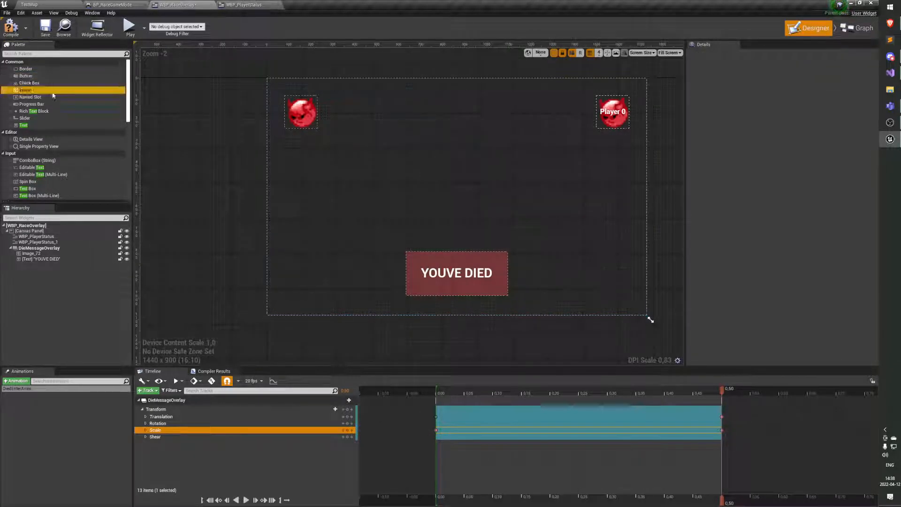
{"action": "scroll", "coordinate": [102, 121], "scroll_direction": "down", "scroll_amount": 15}
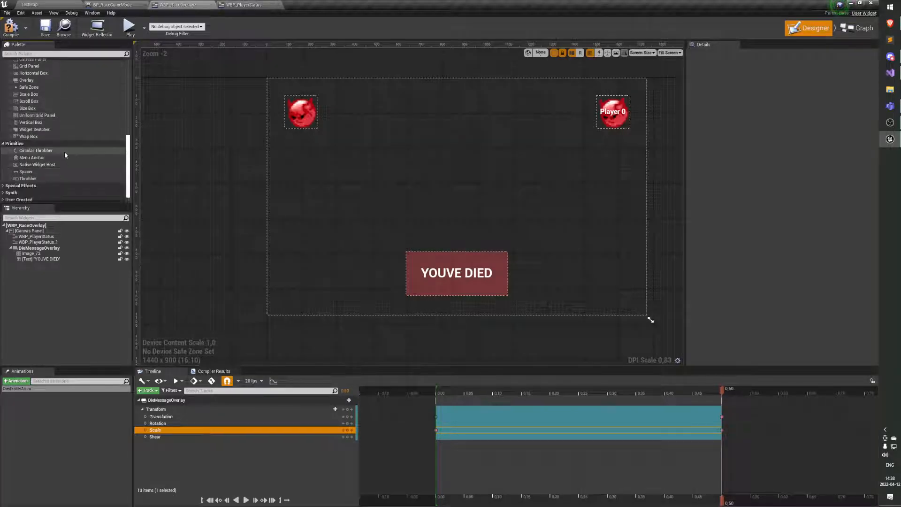
{"action": "left_click", "coordinate": [78, 178]}
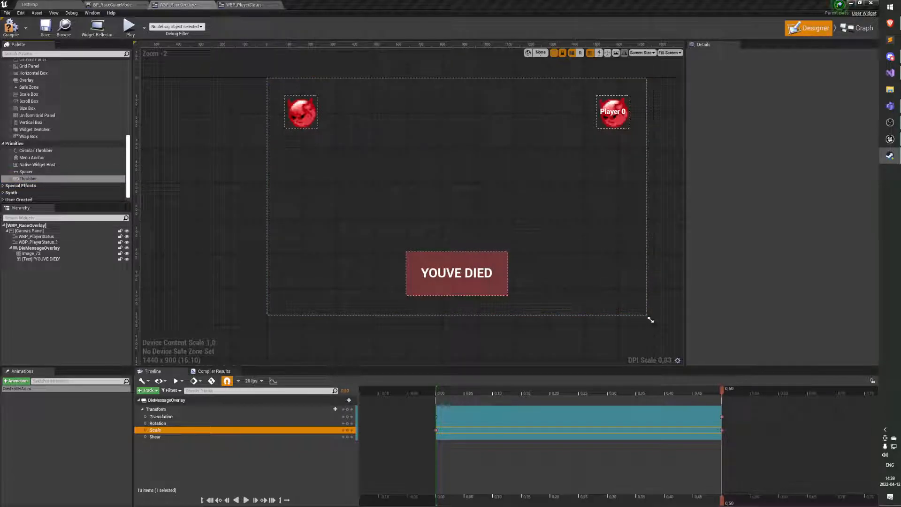
{"action": "left_click", "coordinate": [585, 181]}
{"action": "right_click_drag", "start_coordinate": [584, 181], "coordinate": [575, 186]}
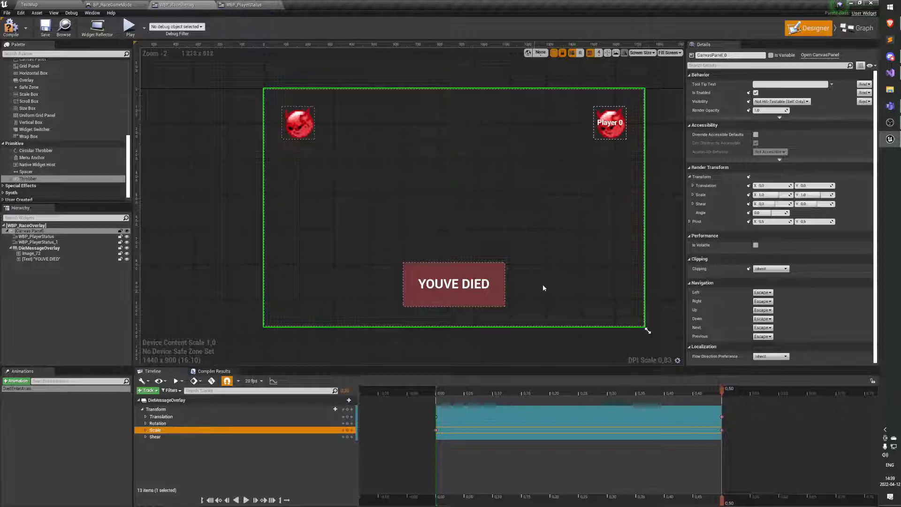
{"action": "left_click", "coordinate": [490, 266]}
{"action": "right_click_drag", "start_coordinate": [510, 270], "coordinate": [495, 262]}
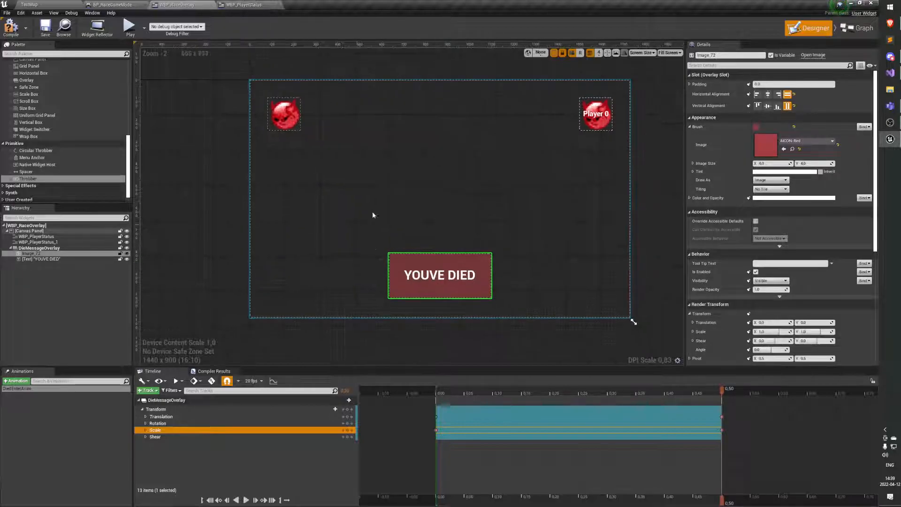
{"action": "right_click_drag", "start_coordinate": [631, 225], "coordinate": [605, 240]}
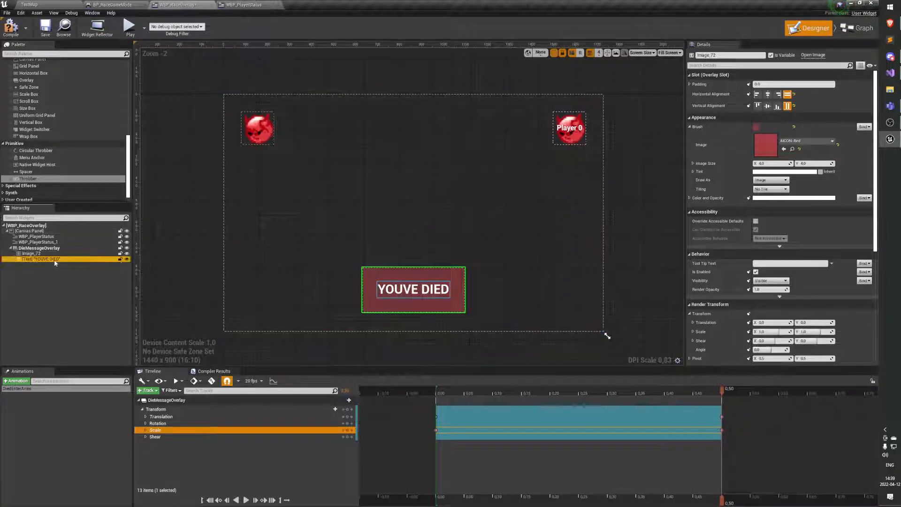
Step: Delete the DieMessageOverlay with its image and text from the race overlay's canvas
{"action": "left_click", "coordinate": [43, 248]}
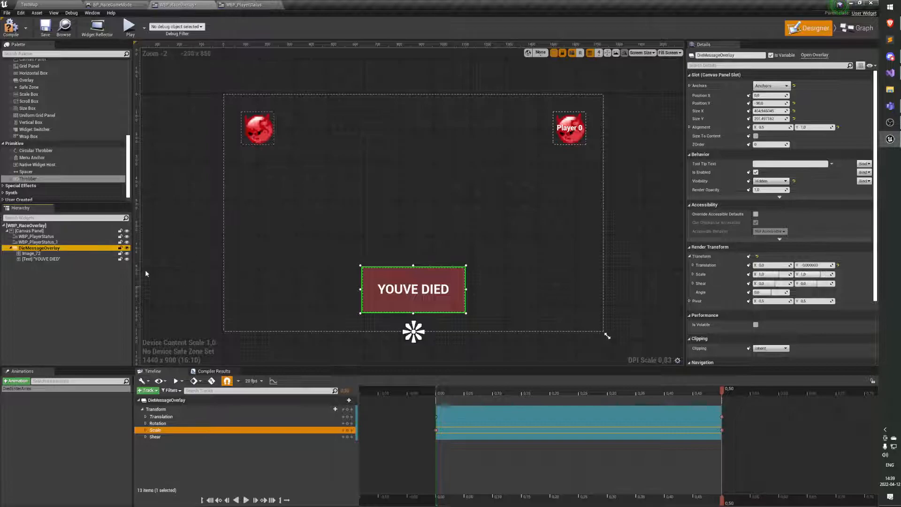
{"action": "right_click_drag", "start_coordinate": [539, 225], "coordinate": [507, 246]}
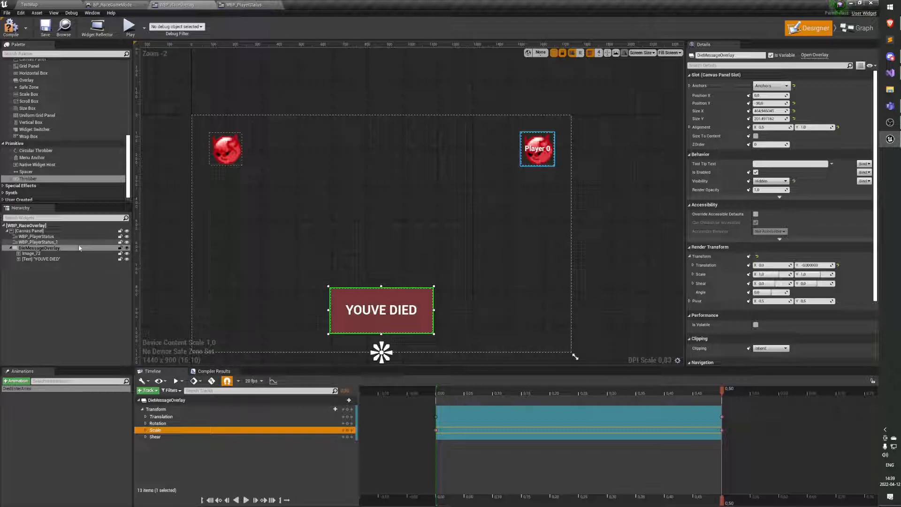
{"action": "key", "text": "Delete"}
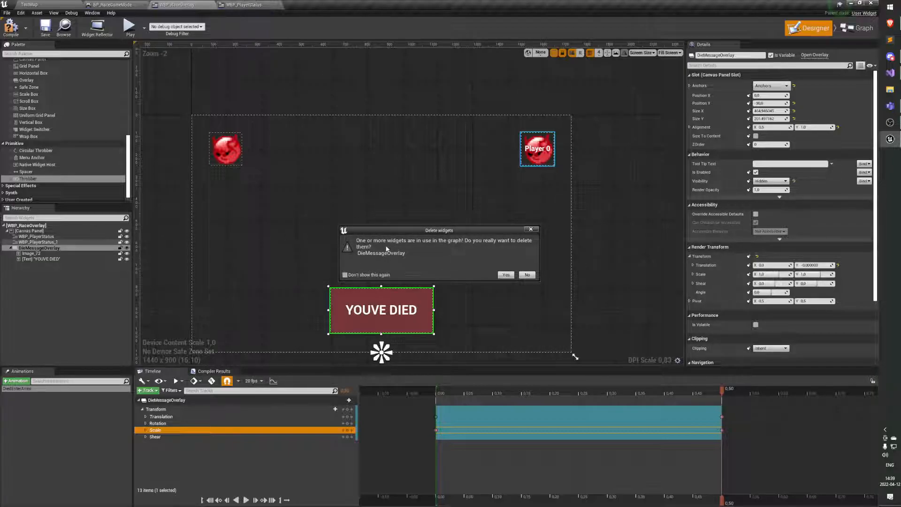
{"action": "left_click", "coordinate": [505, 275]}
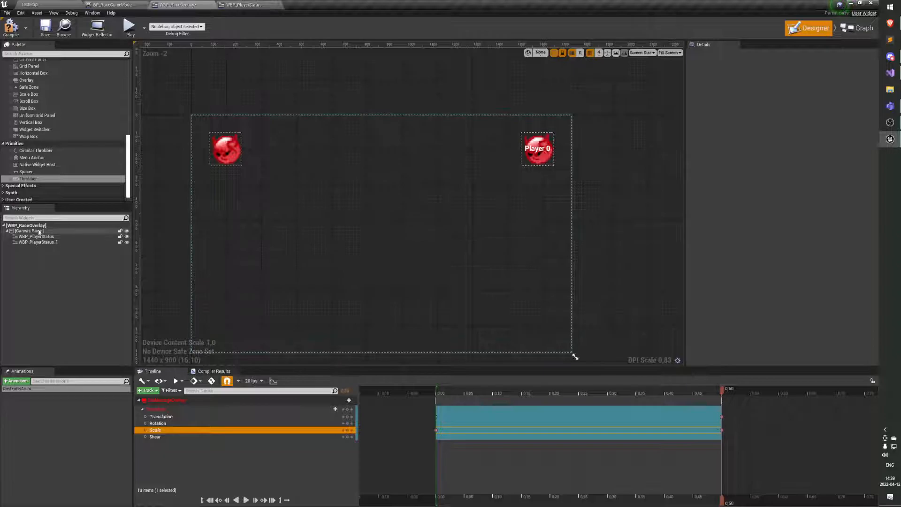
Step: Delete the nodes in the race overlay's Event Graph other than Event Construct and Event Tick
{"action": "left_click", "coordinate": [856, 31]}
{"action": "left_click_drag", "start_coordinate": [332, 201], "coordinate": [677, 382]}
{"action": "key", "text": "Delete"}
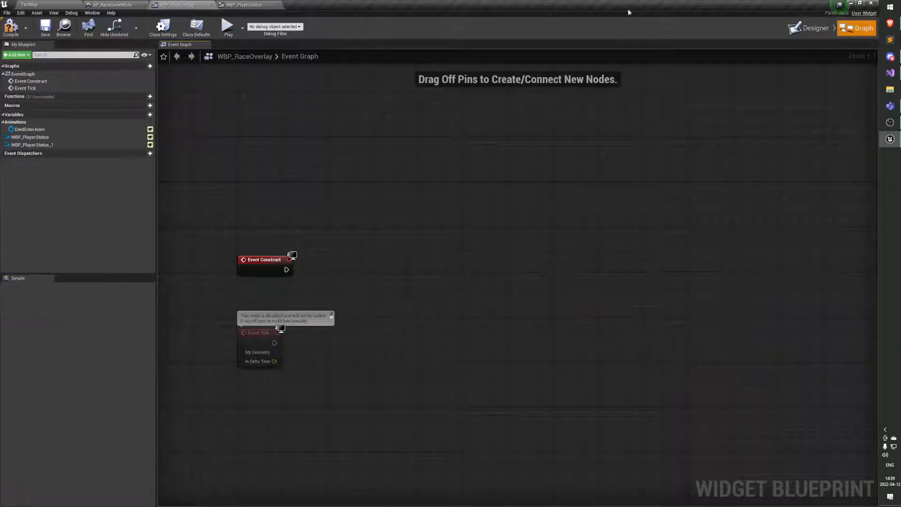
Step: Return to the designer, delete the DiedEnterAnim animation, and compile the widget blueprint
{"action": "left_click", "coordinate": [809, 28]}
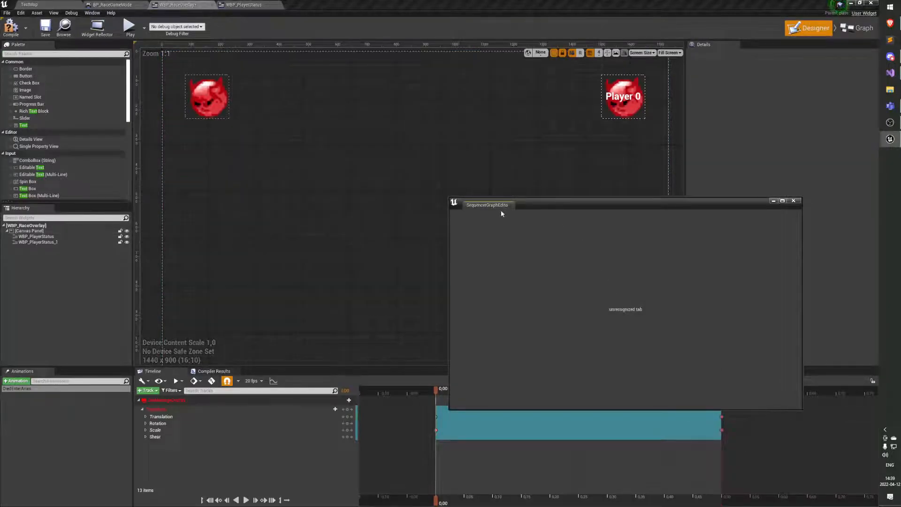
{"action": "left_click", "coordinate": [19, 389]}
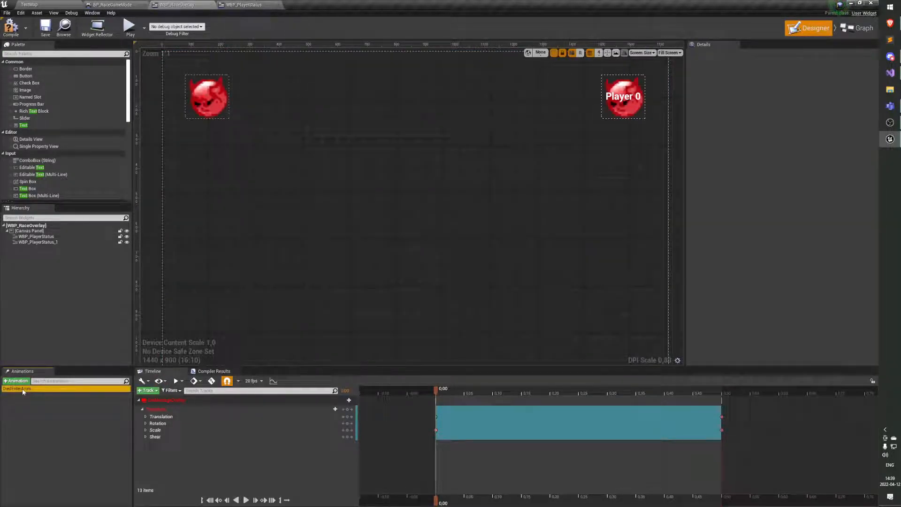
{"action": "key", "text": "Delete"}
{"action": "left_click", "coordinate": [10, 27]}
Step: Inspect the canvas slot settings of the two player status widgets
{"action": "right_click_drag", "start_coordinate": [273, 145], "coordinate": [302, 180]}
{"action": "left_click", "coordinate": [230, 151]}
{"action": "left_click", "coordinate": [302, 180]}
{"action": "left_click", "coordinate": [215, 165]}
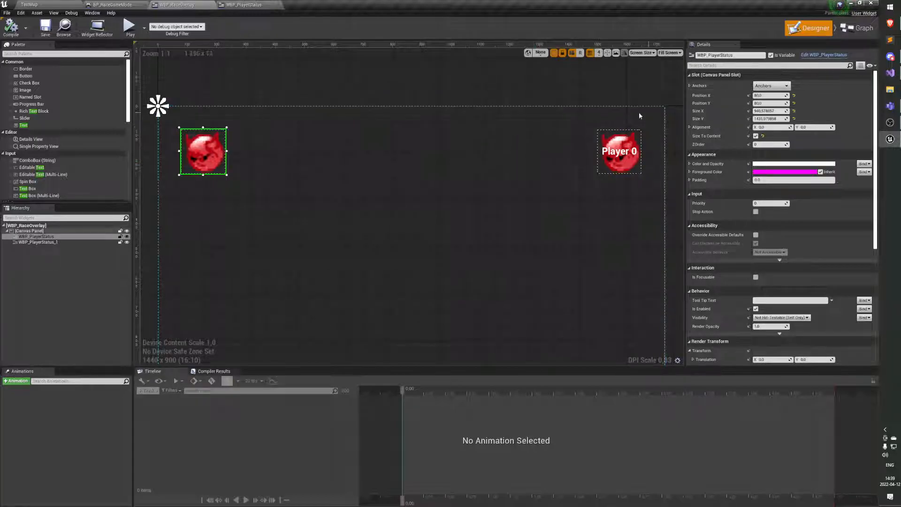
{"action": "left_click", "coordinate": [620, 159]}
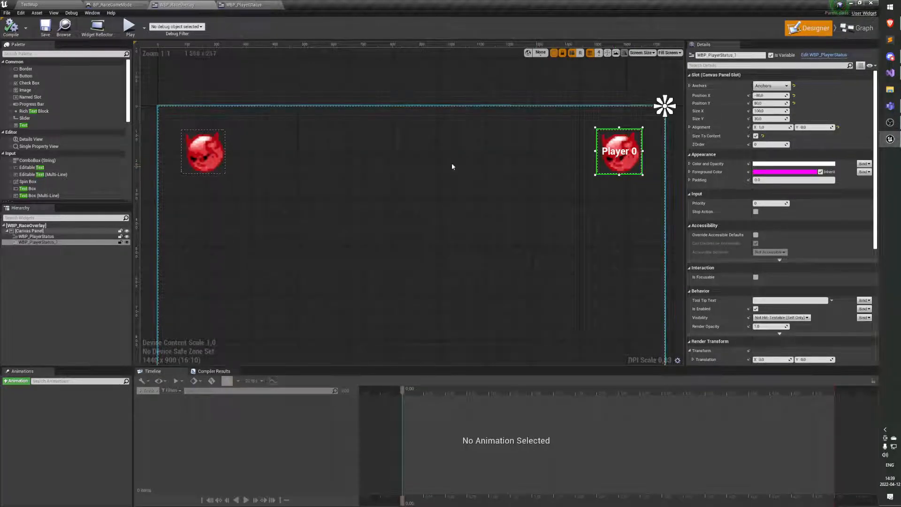
Step: Set the Position X of the WBP_PlayerStatus widget at the canvas's upper left to 80, and save the race overlay
{"action": "left_click", "coordinate": [200, 157]}
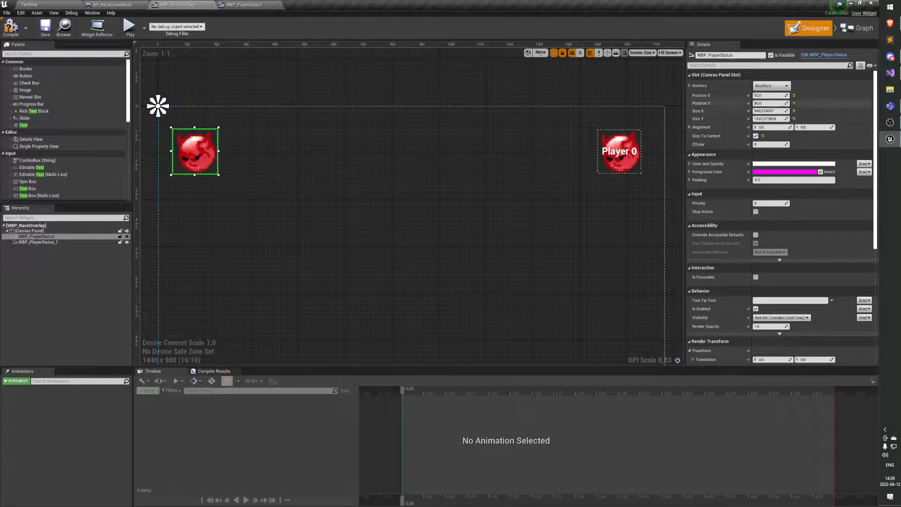
{"action": "left_click", "coordinate": [769, 95]}
{"action": "type", "text": "80"}
{"action": "key", "text": "Return"}
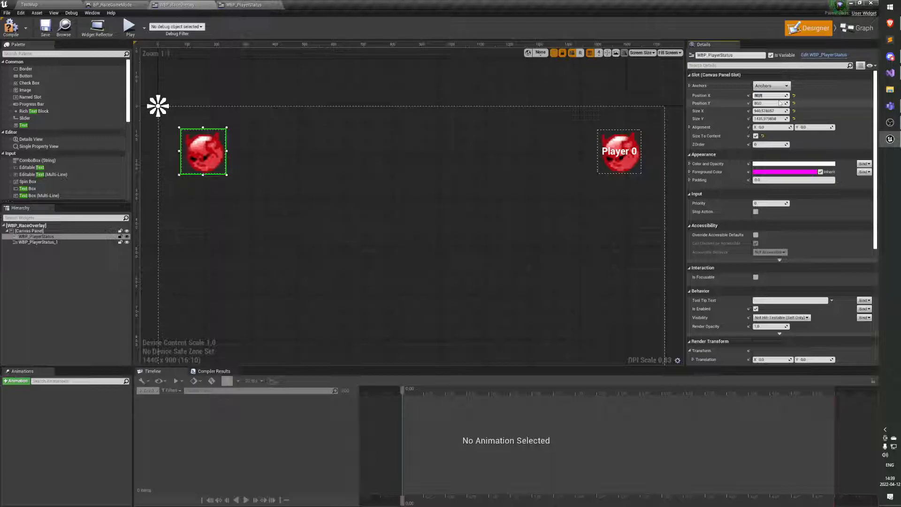
{"action": "left_click", "coordinate": [621, 157]}
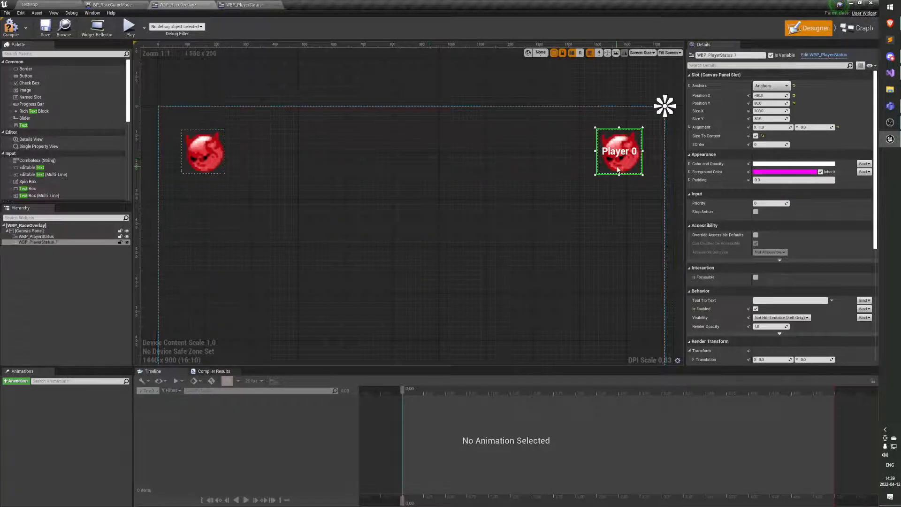
{"action": "key", "text": "ctrl+s"}
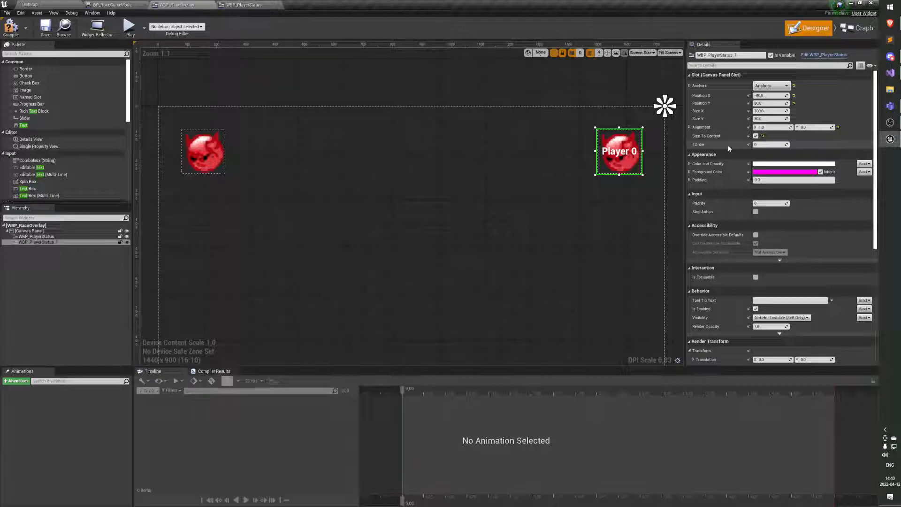
{"action": "left_click", "coordinate": [375, 121]}
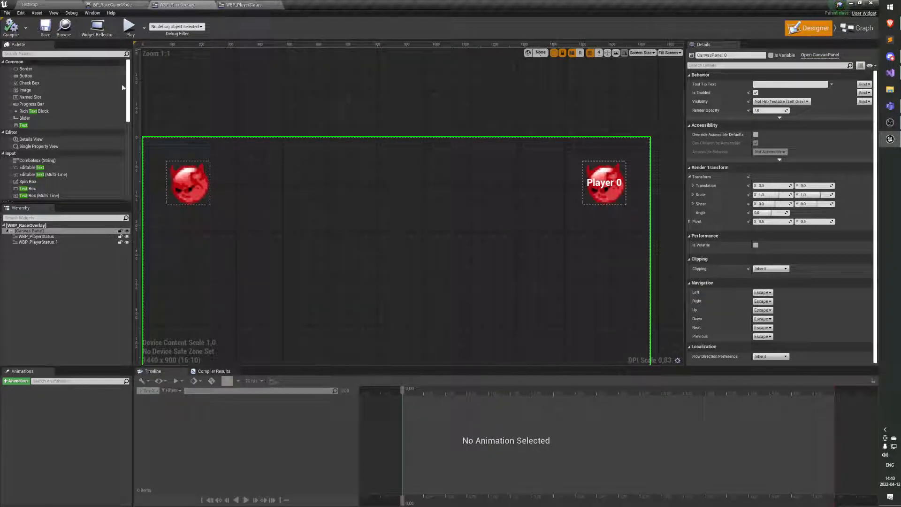
{"action": "right_click_drag", "start_coordinate": [310, 154], "coordinate": [314, 136]}
{"action": "left_click", "coordinate": [347, 114]}
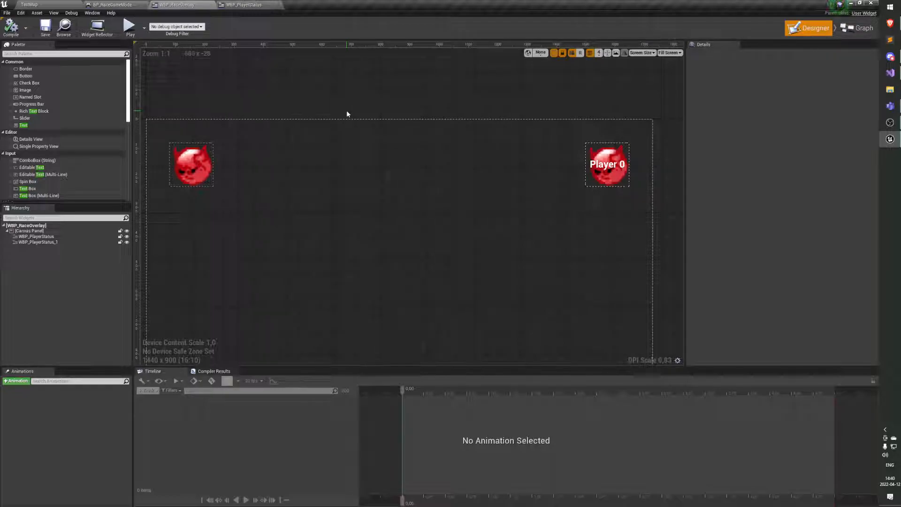
{"action": "left_click", "coordinate": [386, 168]}
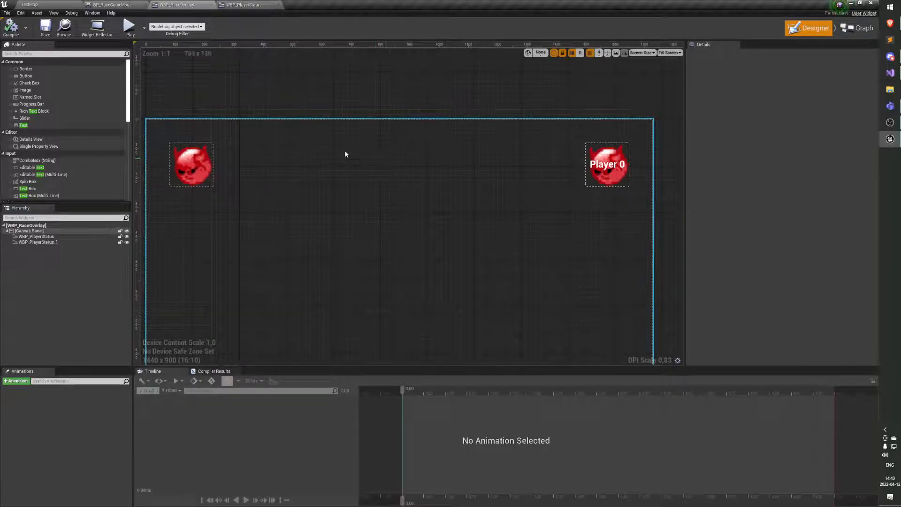
{"action": "left_click", "coordinate": [416, 186]}
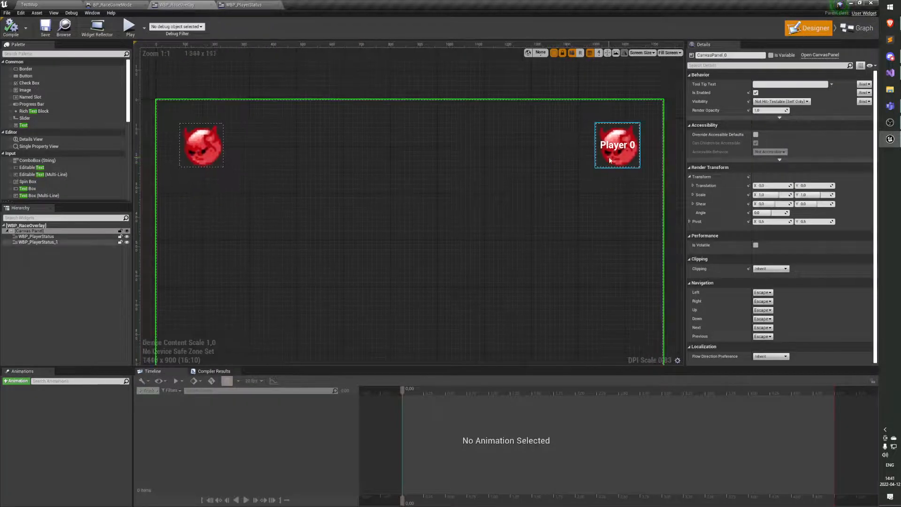
{"action": "left_click", "coordinate": [610, 161]}
{"action": "right_click_drag", "start_coordinate": [642, 166], "coordinate": [549, 170]}
{"action": "left_click", "coordinate": [584, 165]}
{"action": "right_click_drag", "start_coordinate": [351, 148], "coordinate": [388, 159]}
{"action": "left_click", "coordinate": [249, 157]}
{"action": "right_click_drag", "start_coordinate": [323, 165], "coordinate": [221, 165]}
{"action": "right_click_drag", "start_coordinate": [508, 167], "coordinate": [411, 168]}
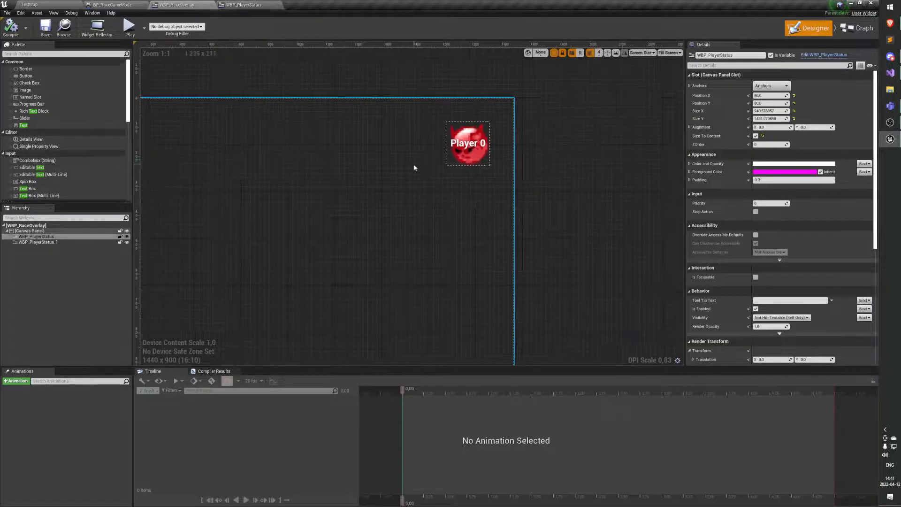
{"action": "left_click", "coordinate": [515, 96]}
{"action": "right_click_drag", "start_coordinate": [388, 138], "coordinate": [416, 137]}
{"action": "scroll", "coordinate": [416, 137], "scroll_direction": "down", "scroll_amount": 3}
{"action": "right_click_drag", "start_coordinate": [477, 156], "coordinate": [428, 160]}
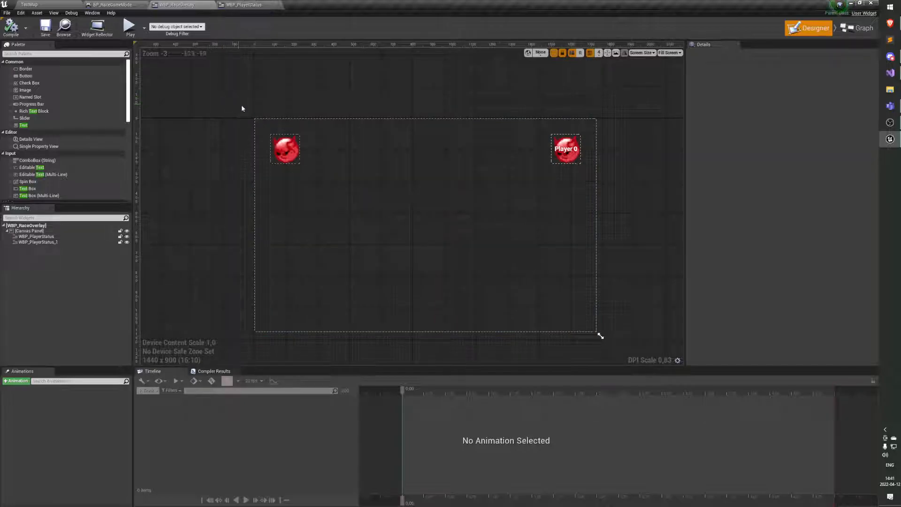
{"action": "left_click", "coordinate": [300, 131]}
{"action": "left_click", "coordinate": [625, 333]}
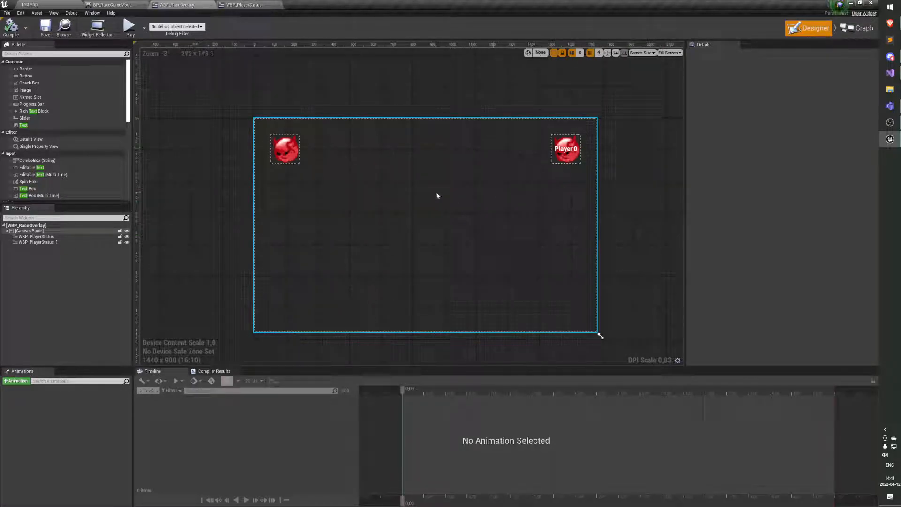
Step: Move the Event Construct node farther above Event Tick in the Event Graph, and return to the designer
{"action": "left_click", "coordinate": [856, 29]}
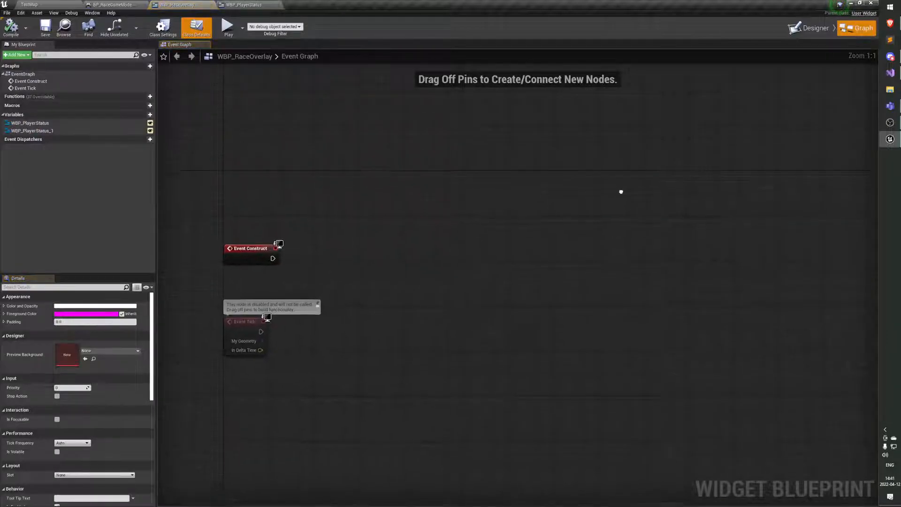
{"action": "left_click_drag", "start_coordinate": [233, 262], "coordinate": [232, 231]}
{"action": "left_click_drag", "start_coordinate": [205, 204], "coordinate": [320, 347]}
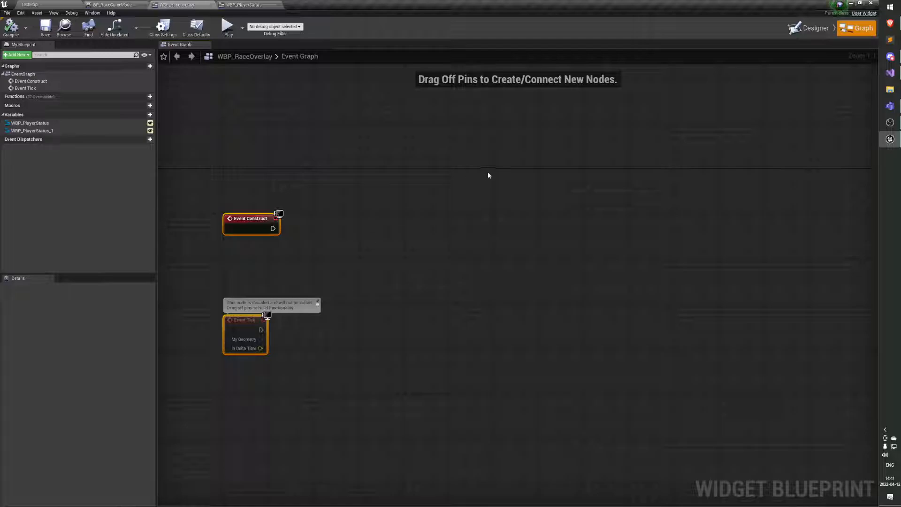
{"action": "left_click", "coordinate": [808, 29]}
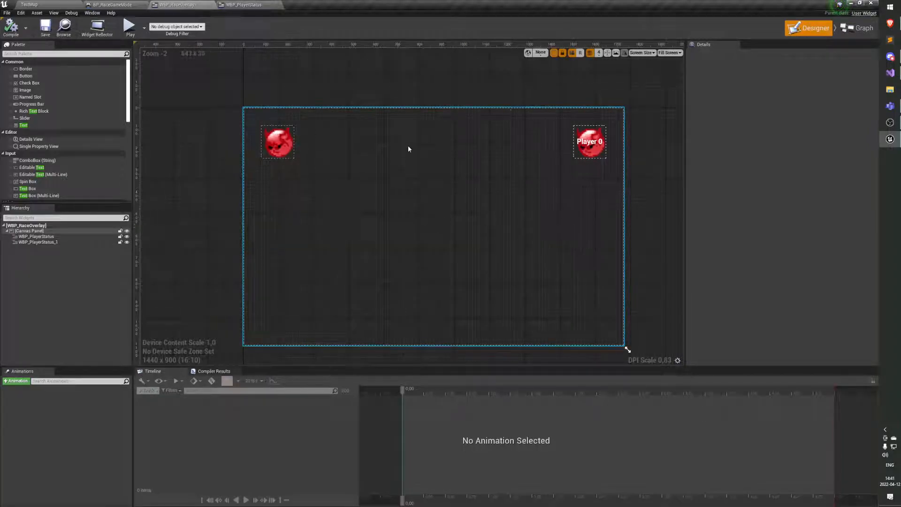
Step: Switch to File Explorer and open the project's source code folder at Prog > FG > FG_RacingGame > Source > FG_RacingGame
{"action": "left_click", "coordinate": [894, 90]}
{"action": "left_click", "coordinate": [280, 240]}
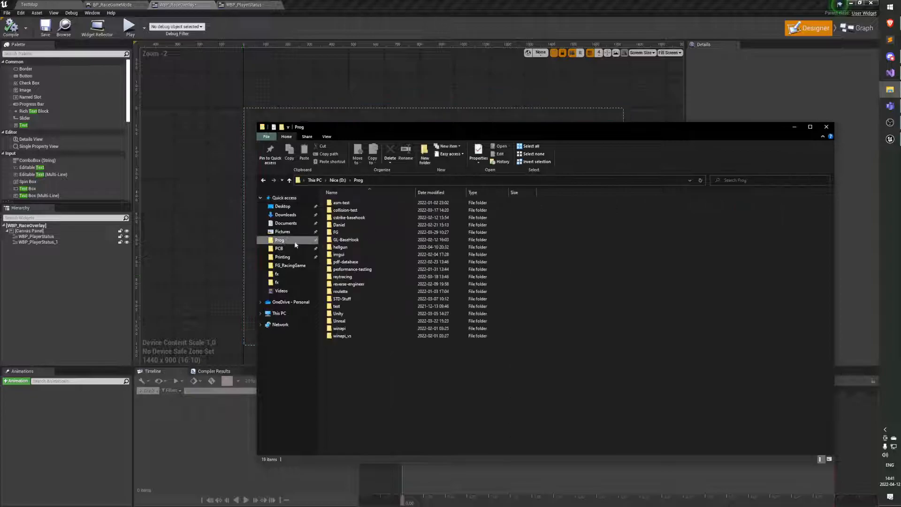
{"action": "double_click", "coordinate": [352, 232]}
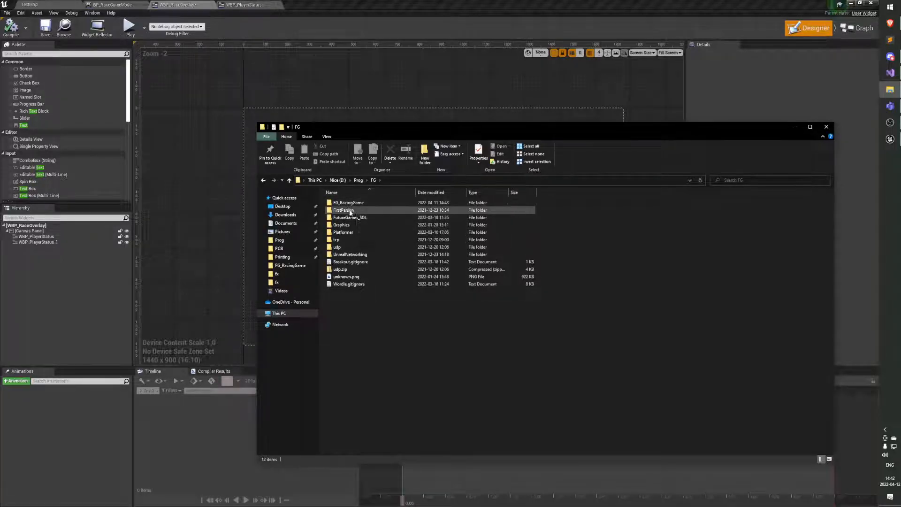
{"action": "double_click", "coordinate": [360, 202]}
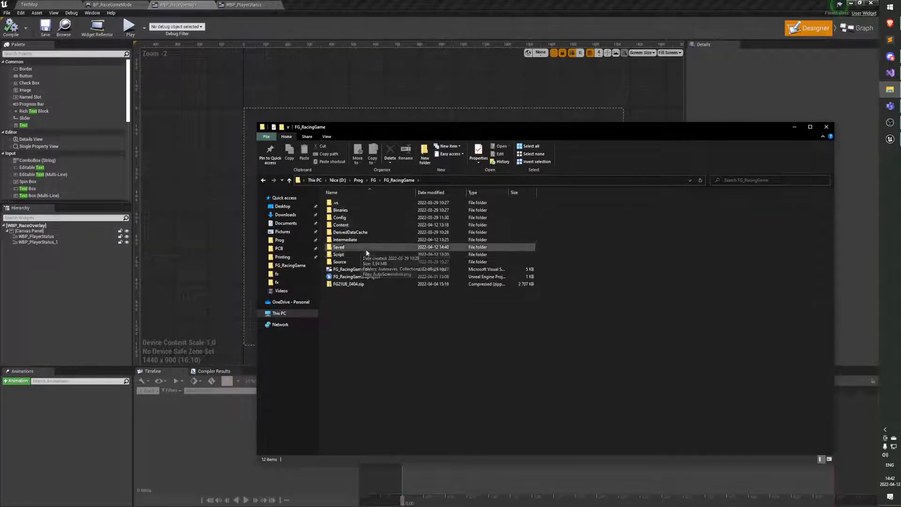
{"action": "double_click", "coordinate": [353, 262]}
{"action": "double_click", "coordinate": [351, 203]}
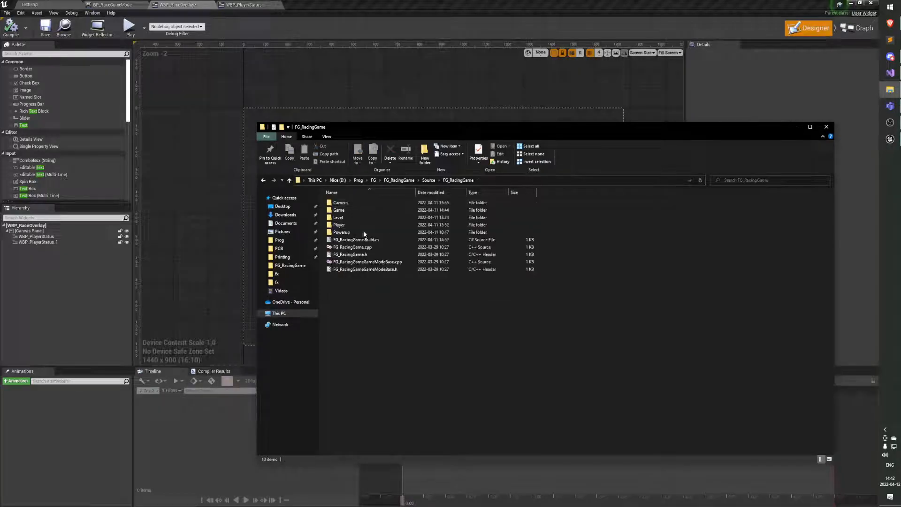
Step: Create a new folder named UI in the FG_RacingGame source folder and open it
{"action": "right_click", "coordinate": [362, 303]}
{"action": "mouse_move", "coordinate": [359, 417]}
{"action": "left_click", "coordinate": [394, 419]}
{"action": "type", "text": "Interface"}
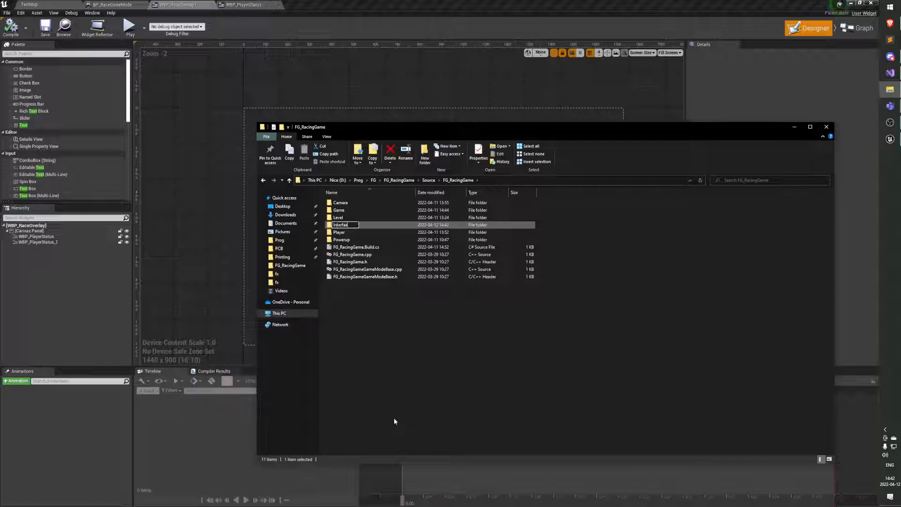
{"action": "key", "text": "ctrl+a"}
{"action": "type", "text": "UI"}
{"action": "key", "text": "Return"}
{"action": "key", "text": "Return"}
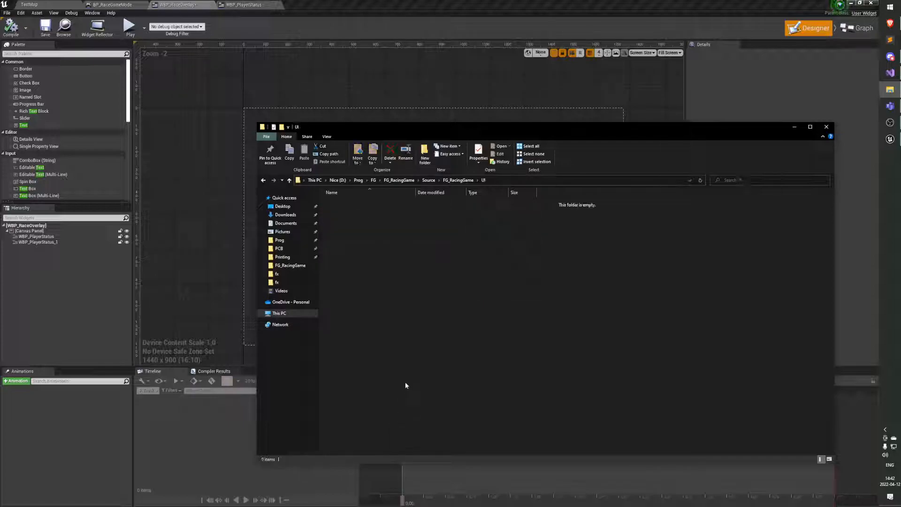
{"action": "left_click", "coordinate": [452, 182]}
{"action": "double_click", "coordinate": [392, 235]}
Step: Create an empty text file in the UI folder named RaceInterfaceWidget.h and accept the changed file extension
{"action": "right_click", "coordinate": [416, 224]}
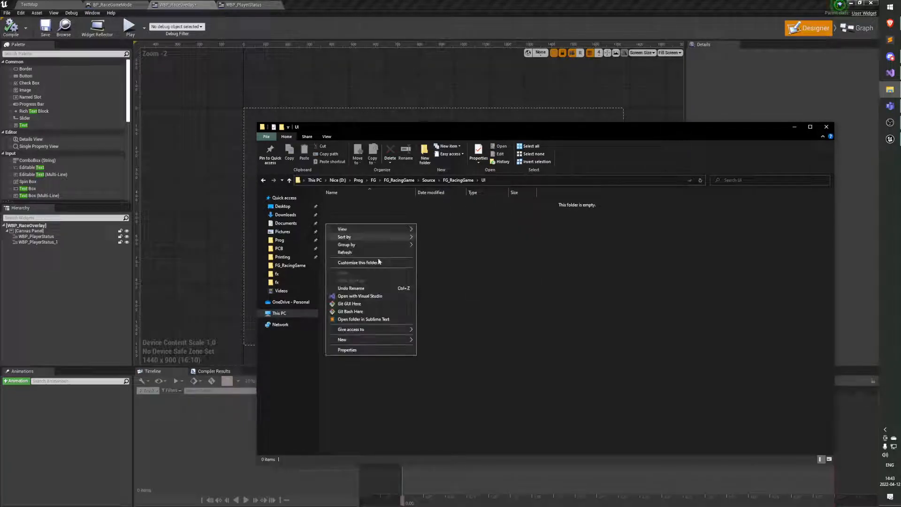
{"action": "mouse_move", "coordinate": [398, 339]}
{"action": "left_click", "coordinate": [461, 373]}
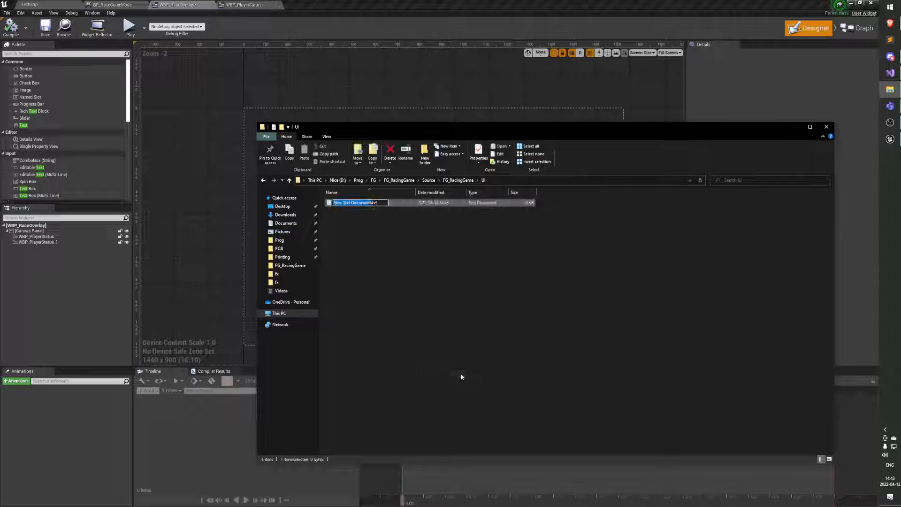
{"action": "type", "text": "RaceInterfac"}
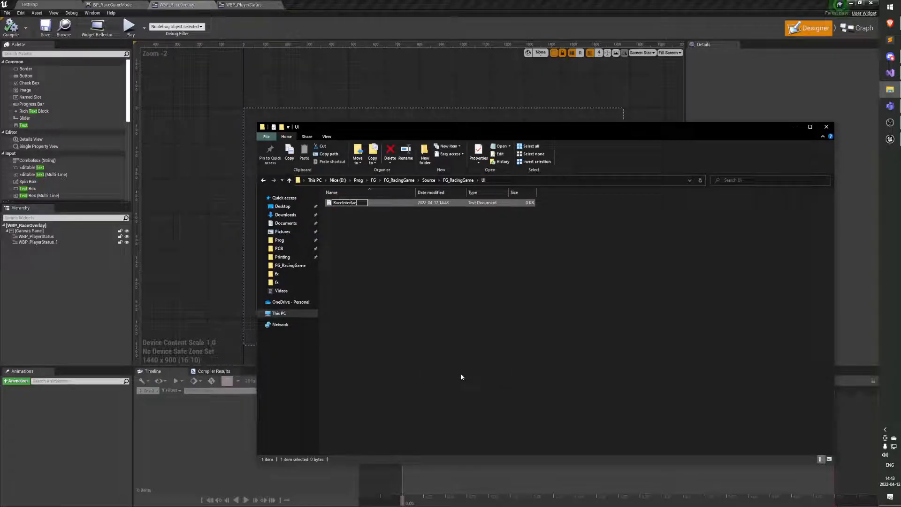
{"action": "type", "text": "eWidget.h"}
{"action": "key", "text": "Return"}
{"action": "key", "text": "Return"}
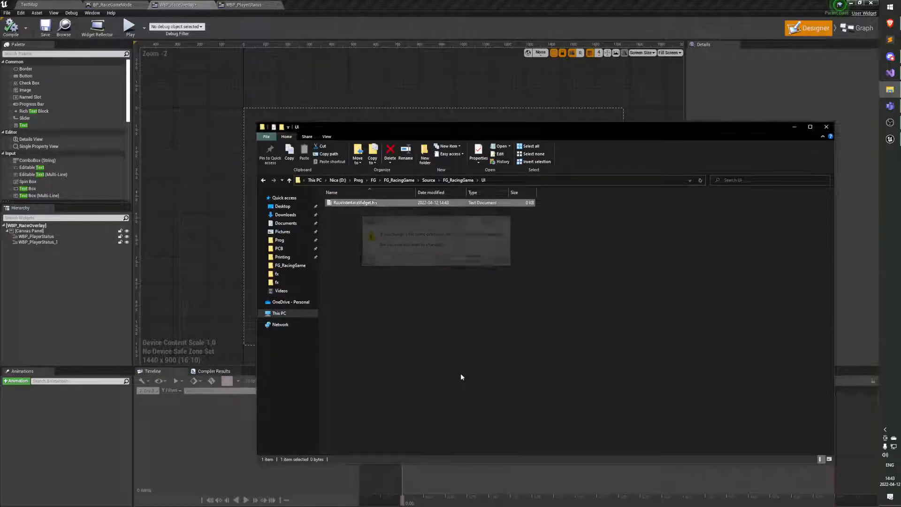
{"action": "left_click", "coordinate": [440, 270]}
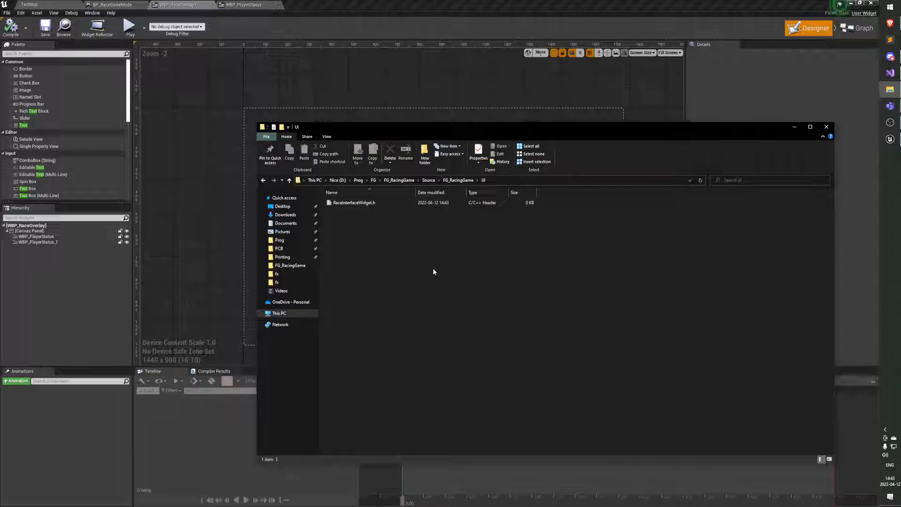
Step: Rename the header file to RaceOverlayWidget.h
{"action": "left_click", "coordinate": [363, 204]}
{"action": "key", "text": "F2"}
{"action": "type", "text": "RaceOverlayWidget"}
{"action": "key", "text": "Return"}
Step: Create an empty source file named RaceOverlayWidget.cpp beside the header, accepting the extension change
{"action": "right_click", "coordinate": [371, 344]}
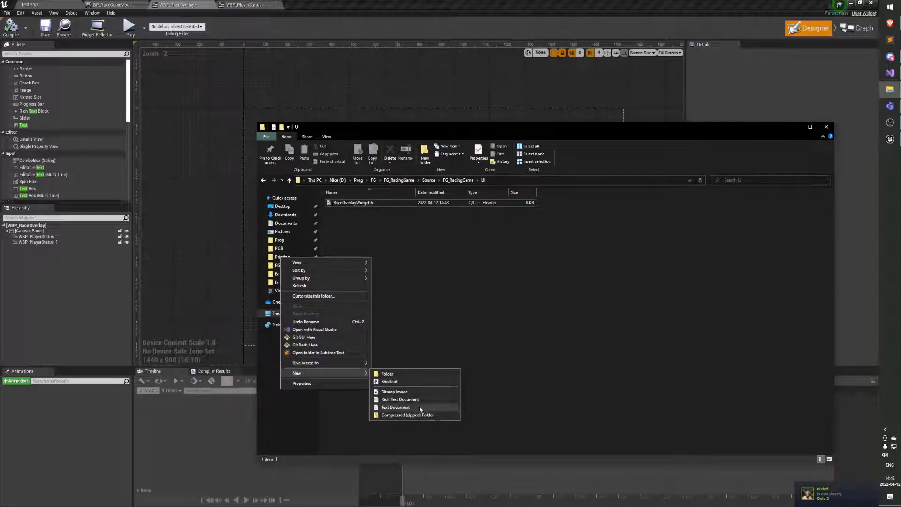
{"action": "left_click", "coordinate": [418, 406]}
{"action": "type", "text": "RaceOverlayWidget.cpp"}
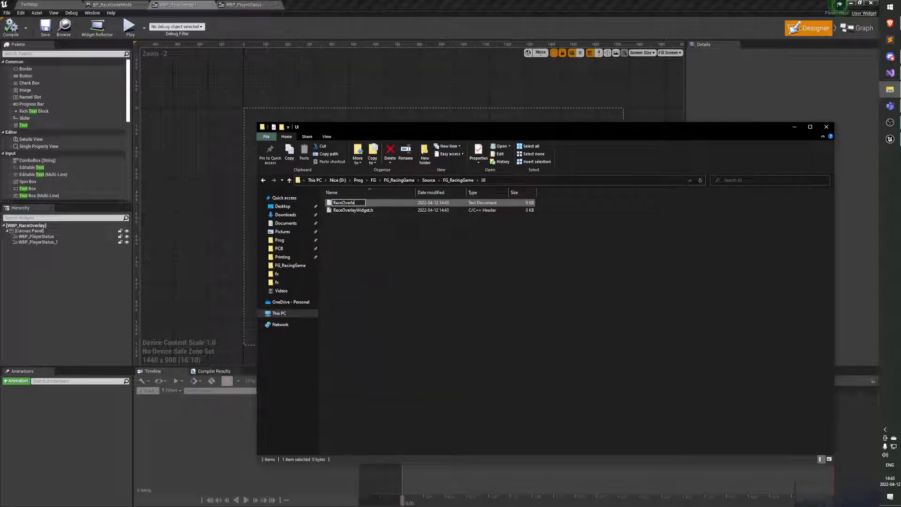
{"action": "key", "text": "Return"}
{"action": "key", "text": "Return"}
{"action": "left_click", "coordinate": [354, 239]}
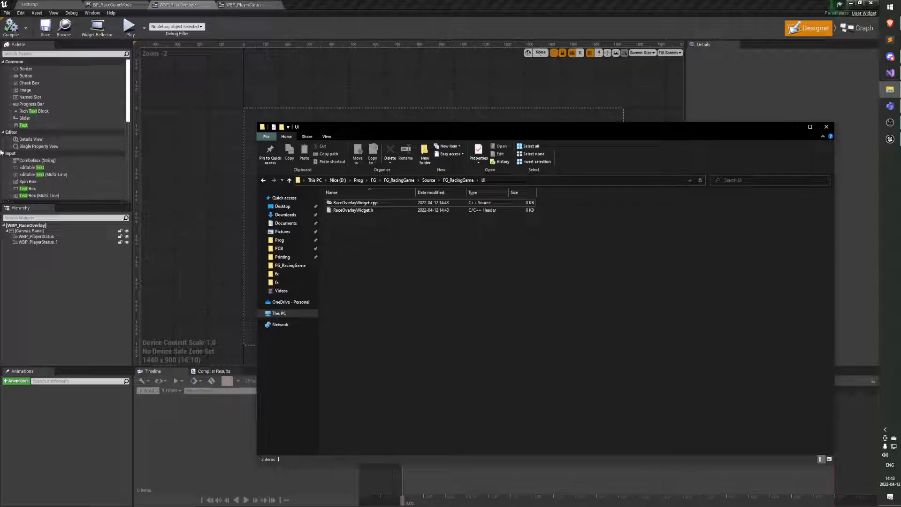
{"action": "left_click", "coordinate": [361, 203]}
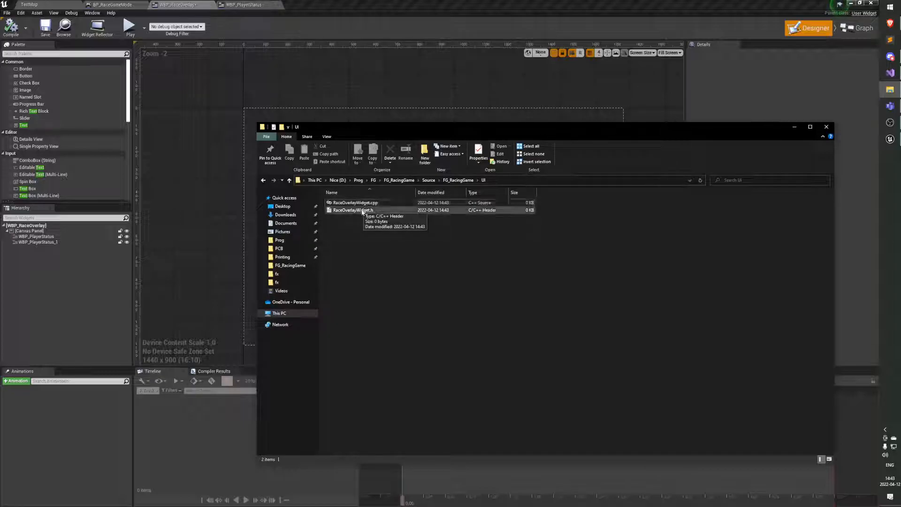
Step: Go back to the FG_RacingGame project root and generate Visual Studio project files from FG_RacingGame.uproject
{"action": "left_click", "coordinate": [39, 18]}
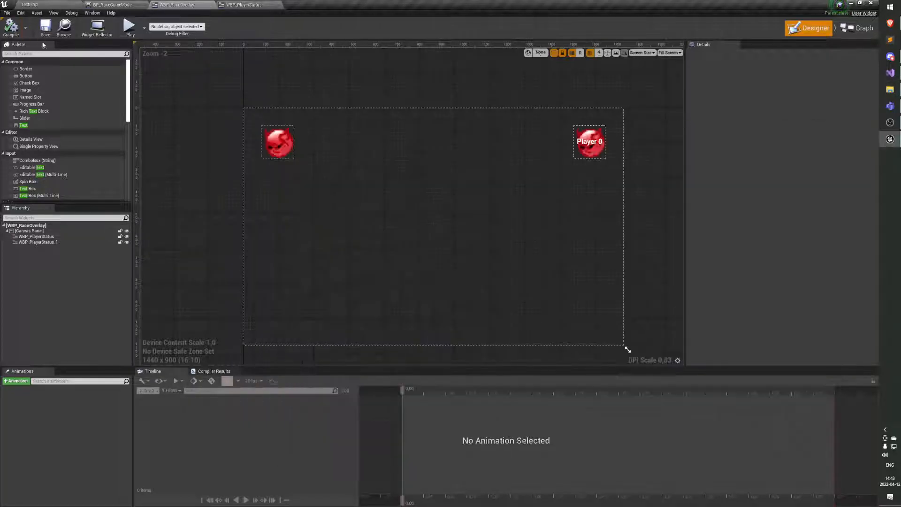
{"action": "left_click", "coordinate": [889, 89]}
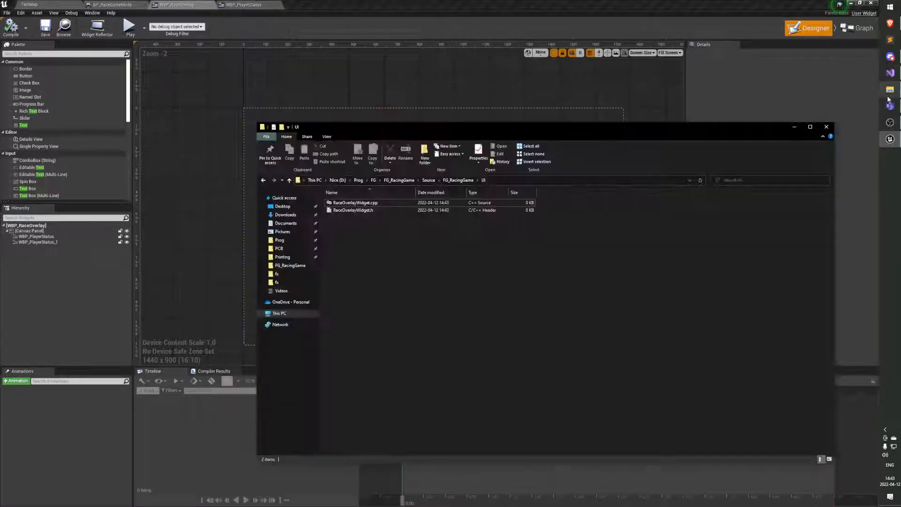
{"action": "left_click", "coordinate": [399, 180]}
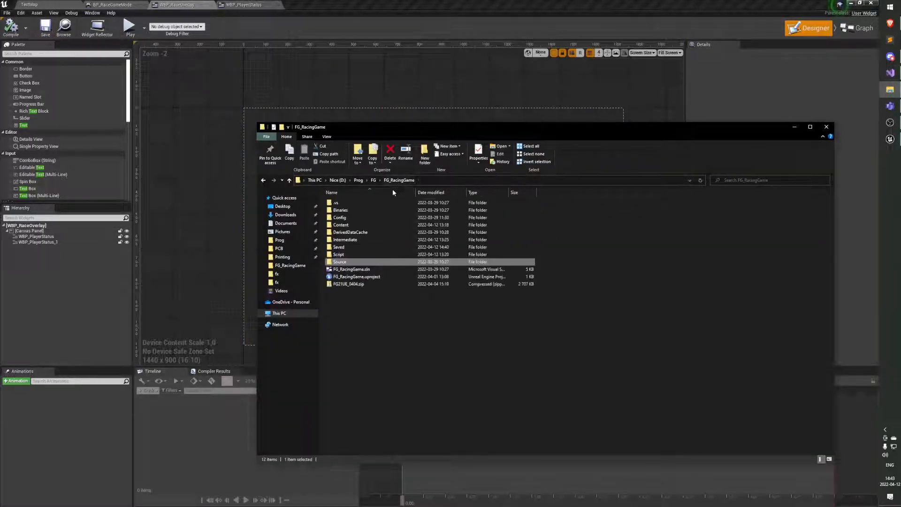
{"action": "right_click", "coordinate": [362, 276]}
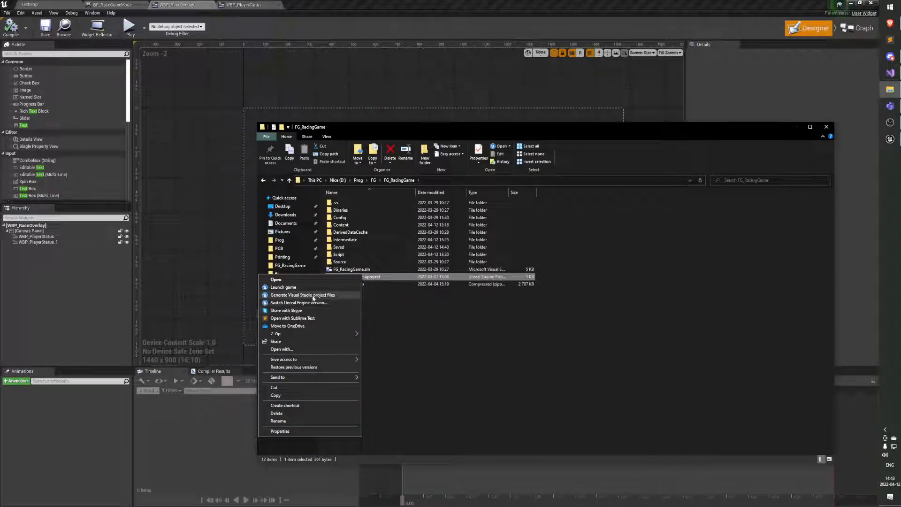
{"action": "left_click", "coordinate": [313, 295]}
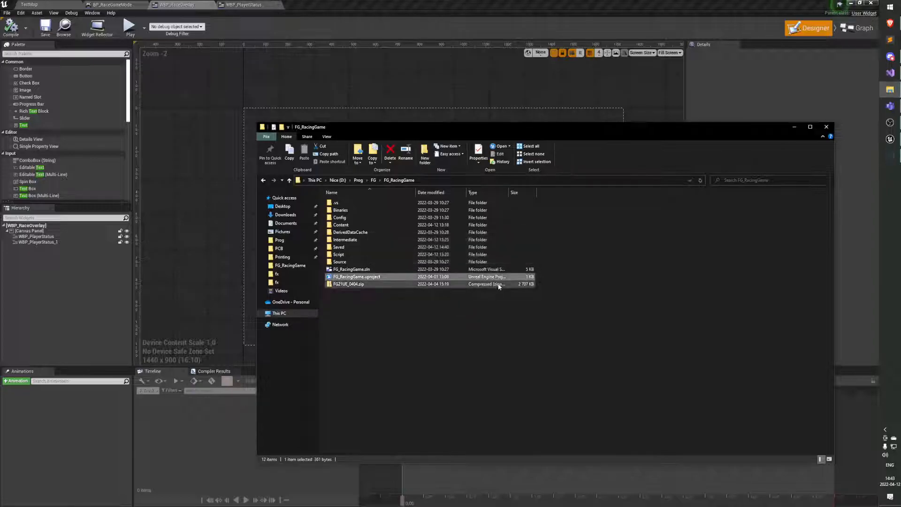
{"action": "left_click", "coordinate": [377, 304]}
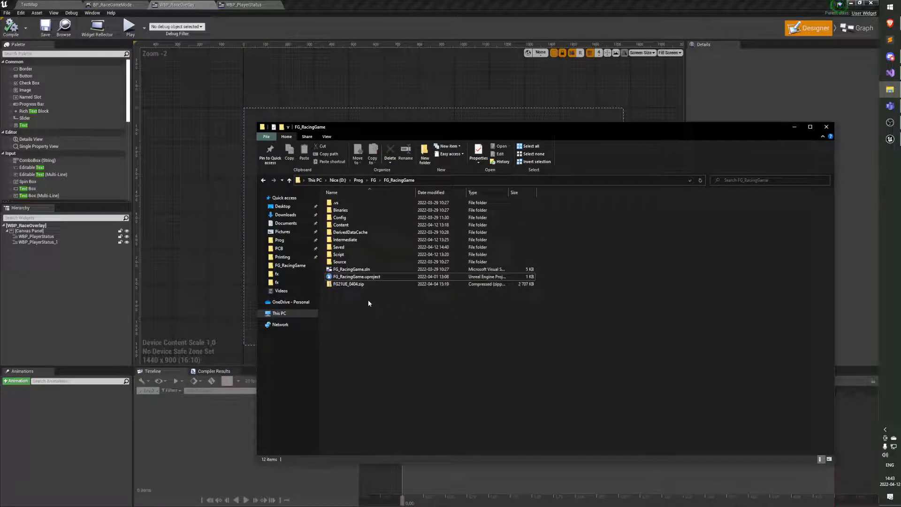
Step: Open the UI folder inside Source > FG_RacingGame again
{"action": "double_click", "coordinate": [339, 262]}
{"action": "double_click", "coordinate": [357, 203]}
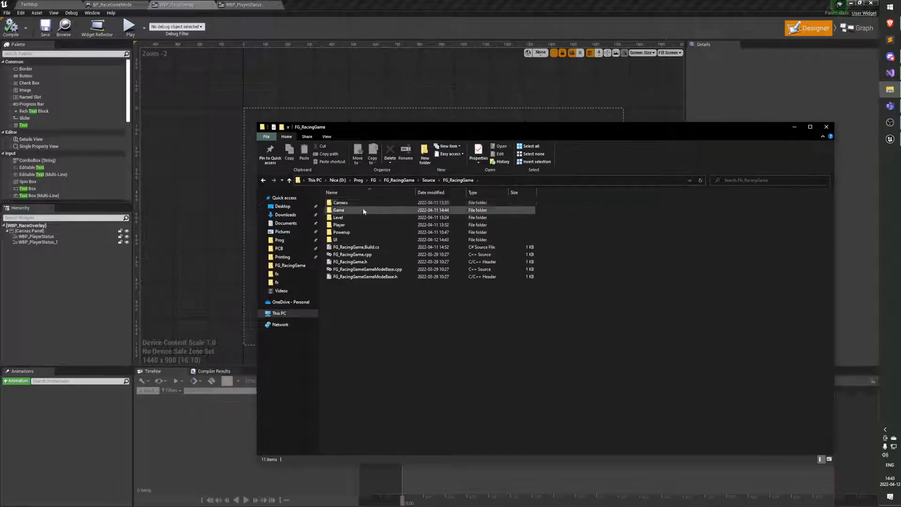
{"action": "double_click", "coordinate": [347, 240]}
Step: Switch to Visual Studio, reload the regenerated project and agree to stop debugging
{"action": "left_click", "coordinate": [888, 75]}
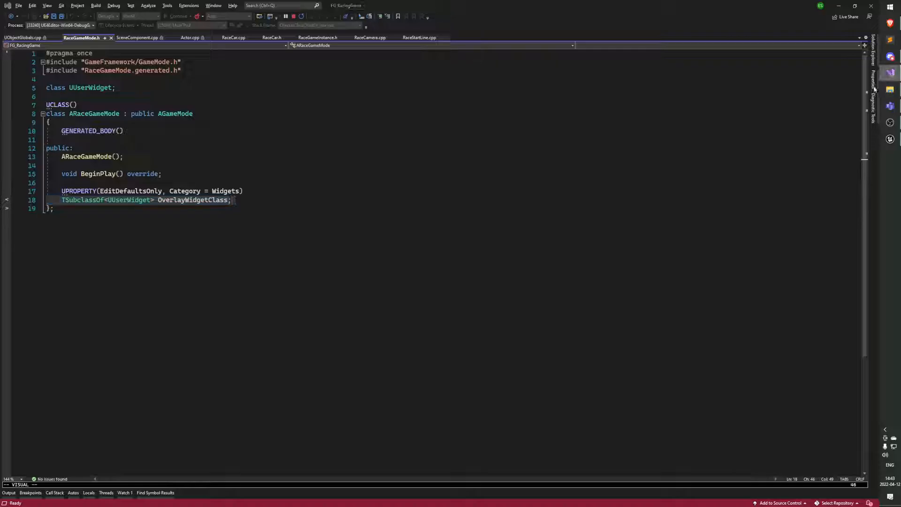
{"action": "left_click", "coordinate": [412, 280]}
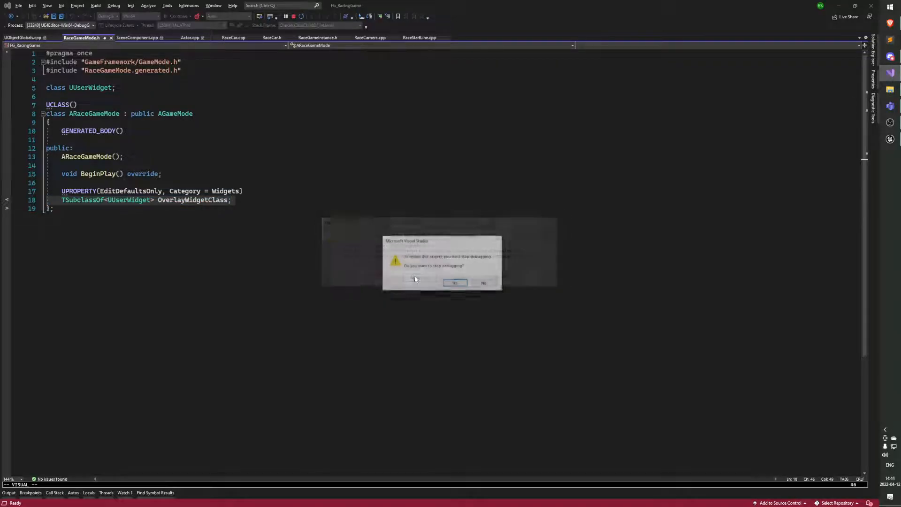
{"action": "left_click", "coordinate": [455, 283]}
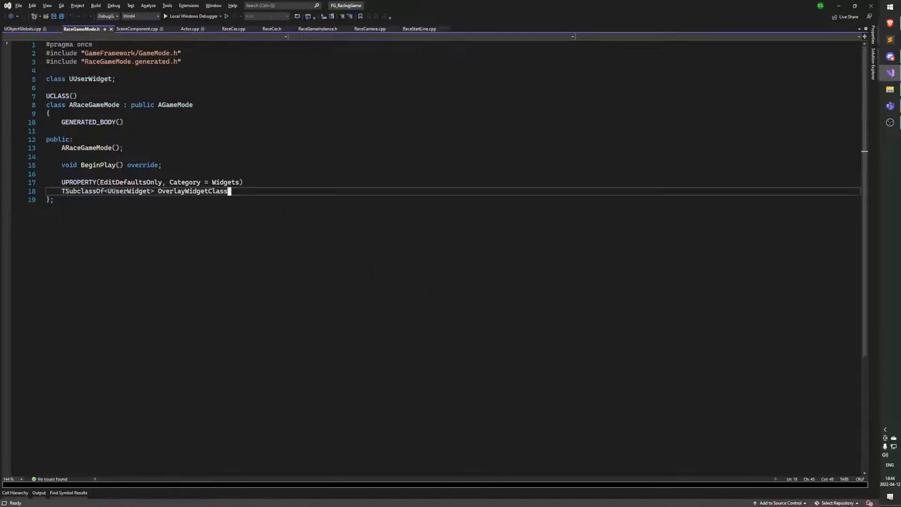
Step: Close all open source file documents in the code editor
{"action": "left_click", "coordinate": [294, 156]}
{"action": "middle_click", "coordinate": [38, 29]}
{"action": "middle_click", "coordinate": [37, 30]}
{"action": "middle_click", "coordinate": [38, 29]}
{"action": "middle_click", "coordinate": [37, 29]}
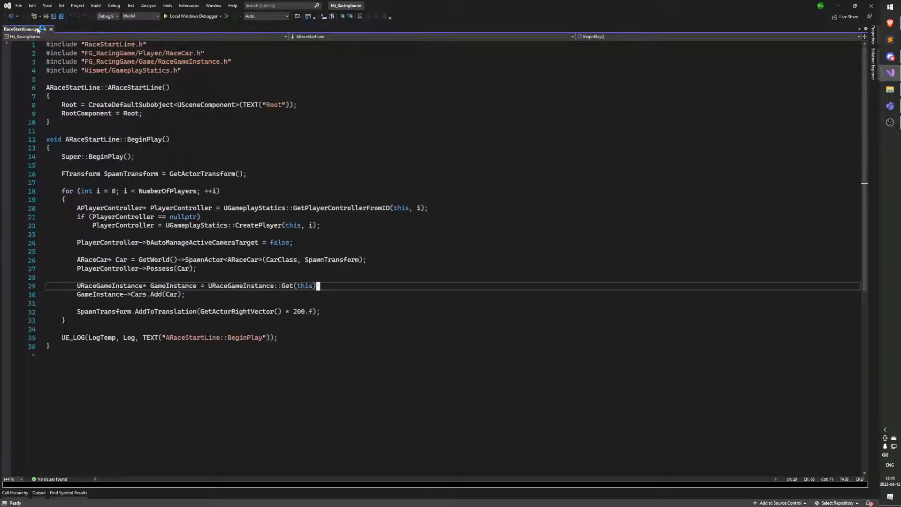
{"action": "middle_click", "coordinate": [37, 30]}
Step: Open RaceOverlayWidget.h and RaceOverlayWidget.cpp from the solution's UI folder and place them side by side
{"action": "left_click", "coordinate": [872, 64]}
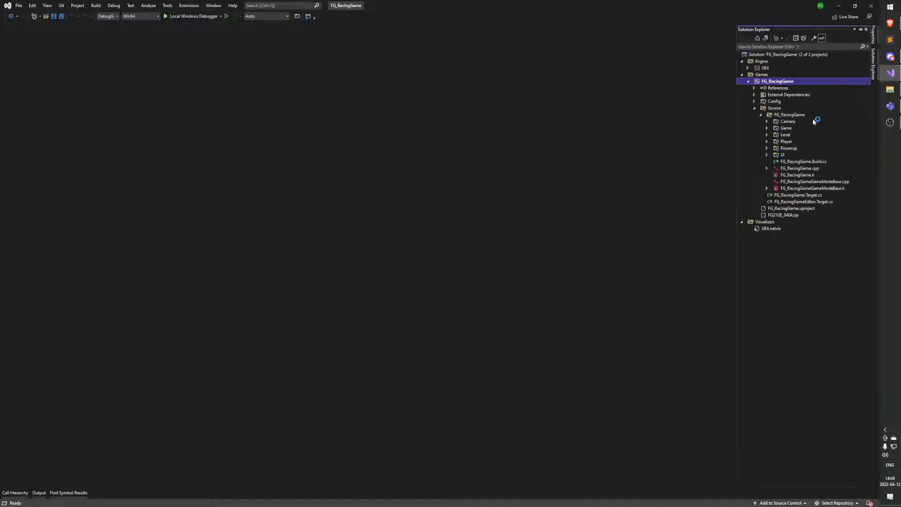
{"action": "double_click", "coordinate": [769, 154]}
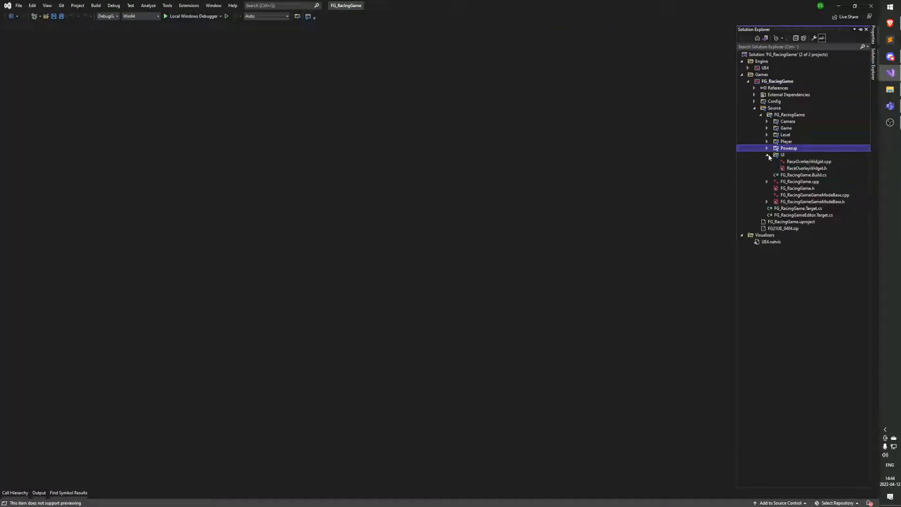
{"action": "double_click", "coordinate": [817, 169]}
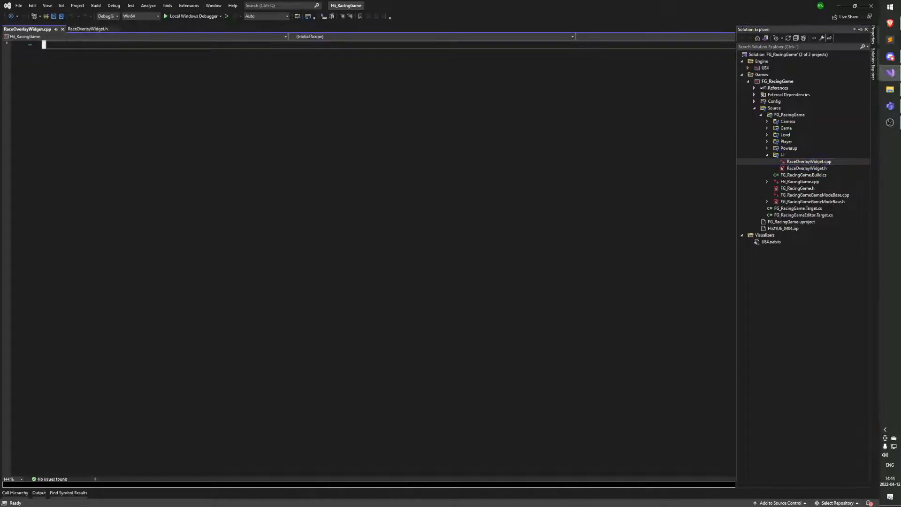
{"action": "left_click_drag", "start_coordinate": [532, 240], "coordinate": [448, 256]}
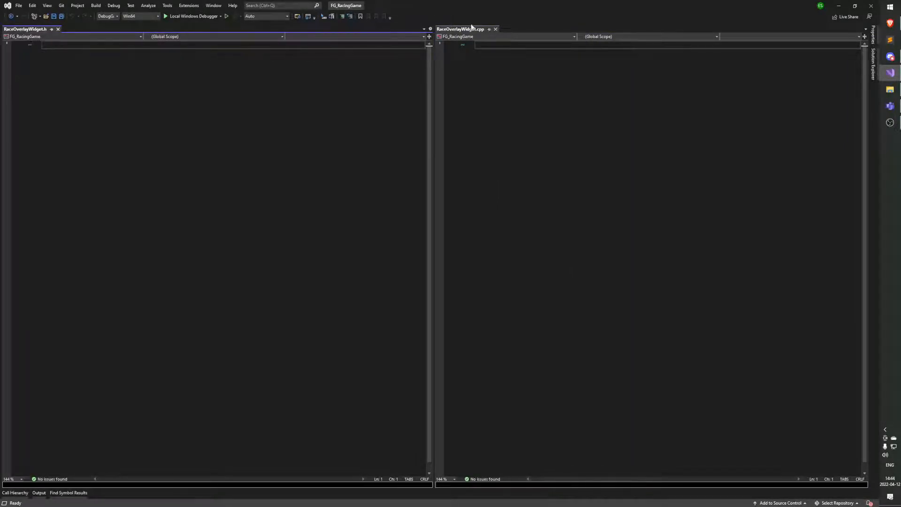
Step: Begin RaceOverlayWidget.h with #pragma once, and run the Vim command :inoremap jk <Esc>
{"action": "type", "text": "i#pragma oncejko"}
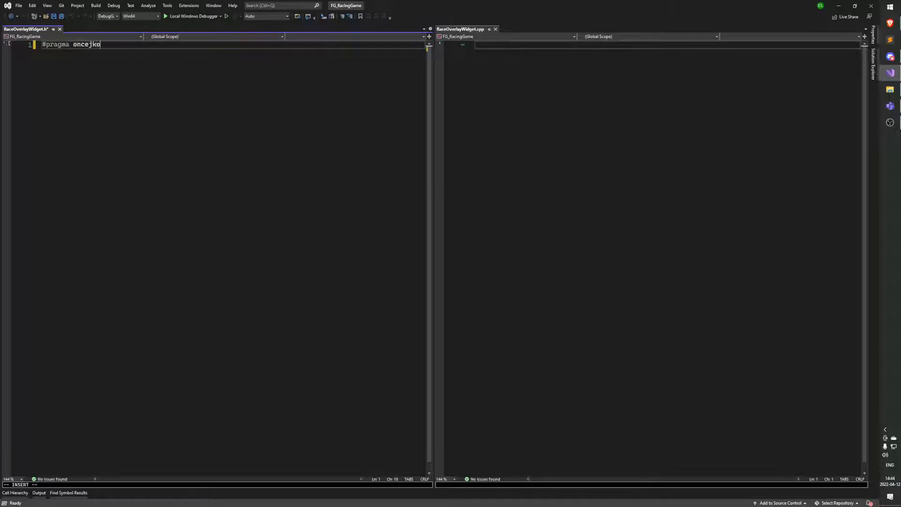
{"action": "key", "text": "BackSpace"}
{"action": "key", "text": "BackSpace"}
{"action": "key", "text": "Escape"}
{"action": "type", "text": ":inoremap jk <Esc>"}
{"action": "key", "text": "Return"}
Step: Start an #include line under #pragma once, then search the solution for UserWidget.h to look up its folder path
{"action": "type", "text": "o#include \"jkl"}
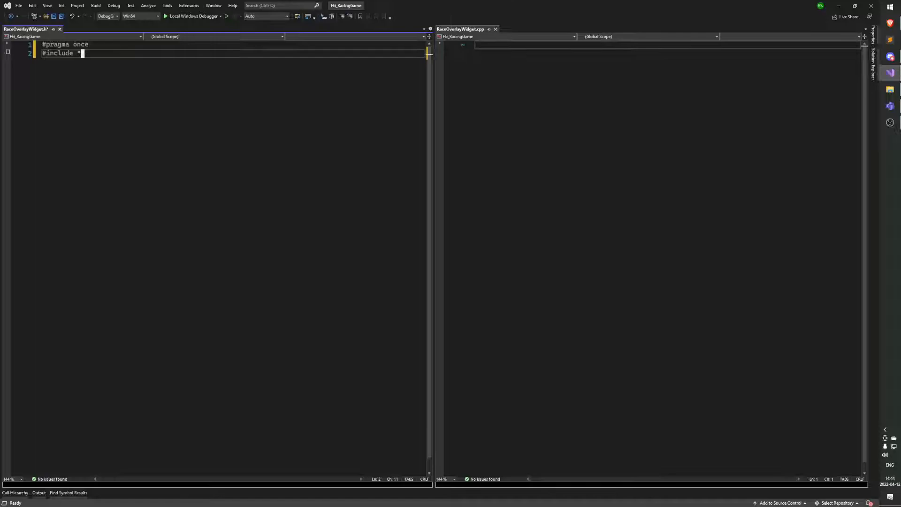
{"action": "key", "text": "ctrl+m"}
{"action": "key", "text": "Escape"}
{"action": "key", "text": "ctrl+t"}
{"action": "type", "text": "AU"}
{"action": "key", "text": "BackSpace"}
{"action": "key", "text": "BackSpace"}
{"action": "type", "text": "UsferWidg"}
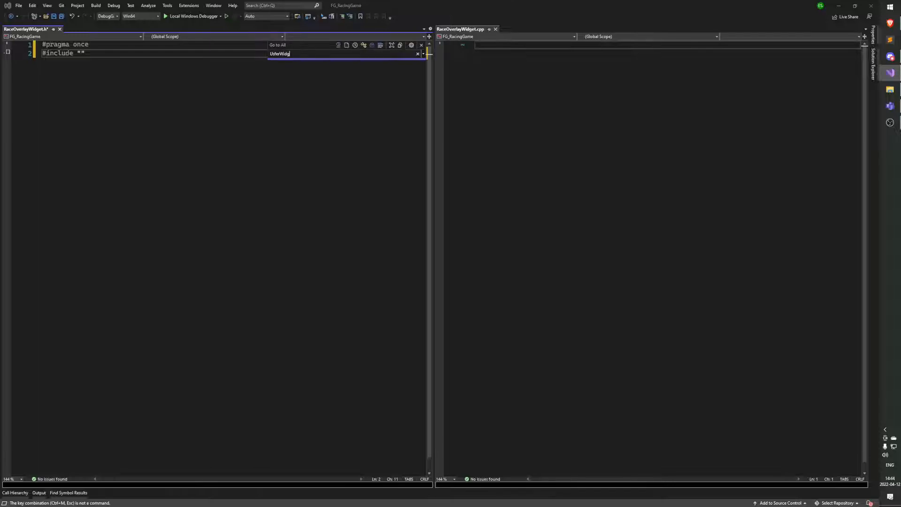
{"action": "key", "text": "BackSpace"}
{"action": "key", "text": "BackSpace"}
{"action": "type", "text": "erWidget.h"}
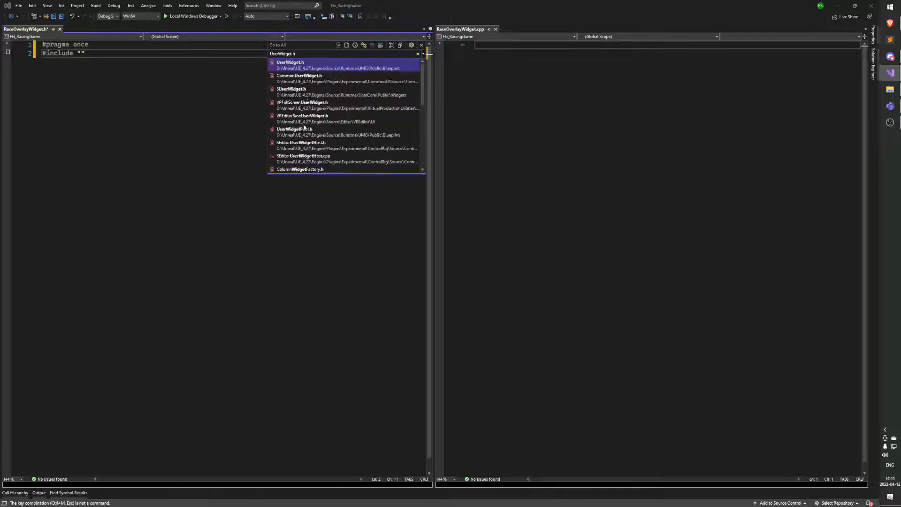
{"action": "left_click", "coordinate": [387, 68]}
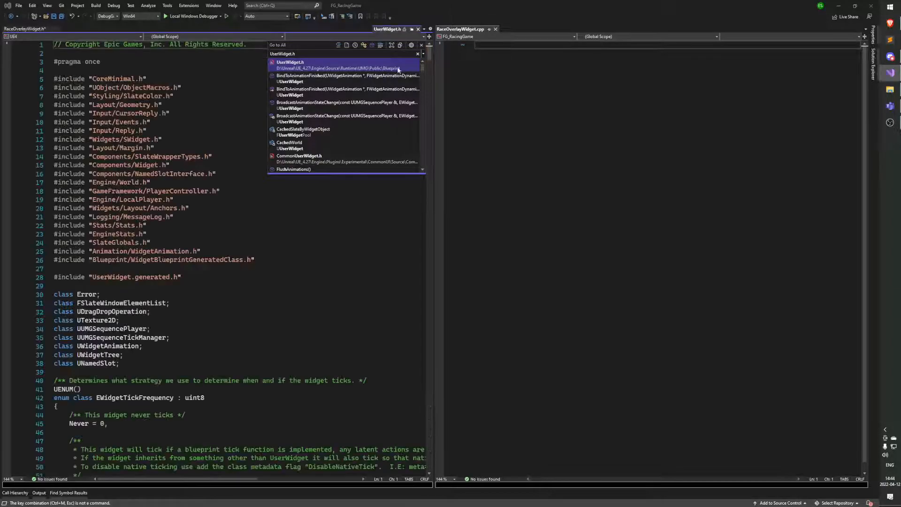
{"action": "left_click", "coordinate": [418, 29]}
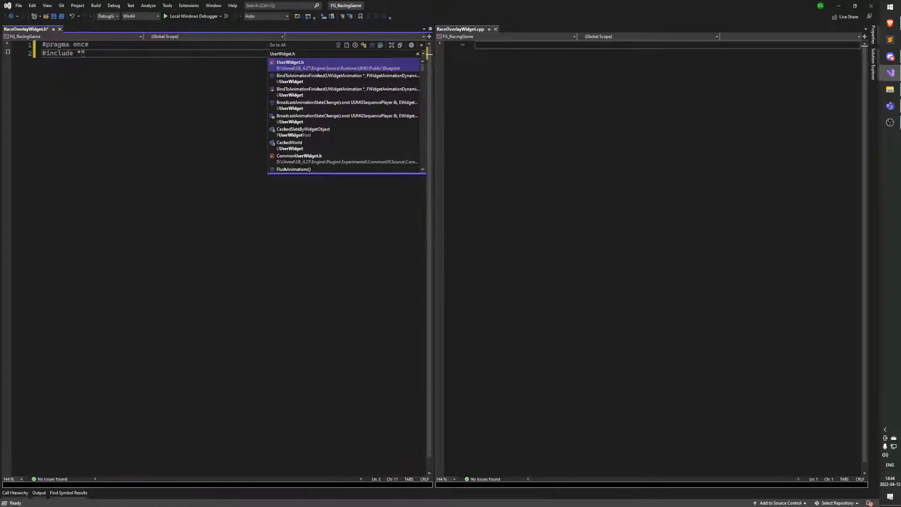
Step: Complete the include line with "Blueprint/UserWidget.h" and save the header
{"action": "left_click", "coordinate": [427, 53]}
{"action": "type", "text": "\"B"}
{"action": "type", "text": "Bluep"}
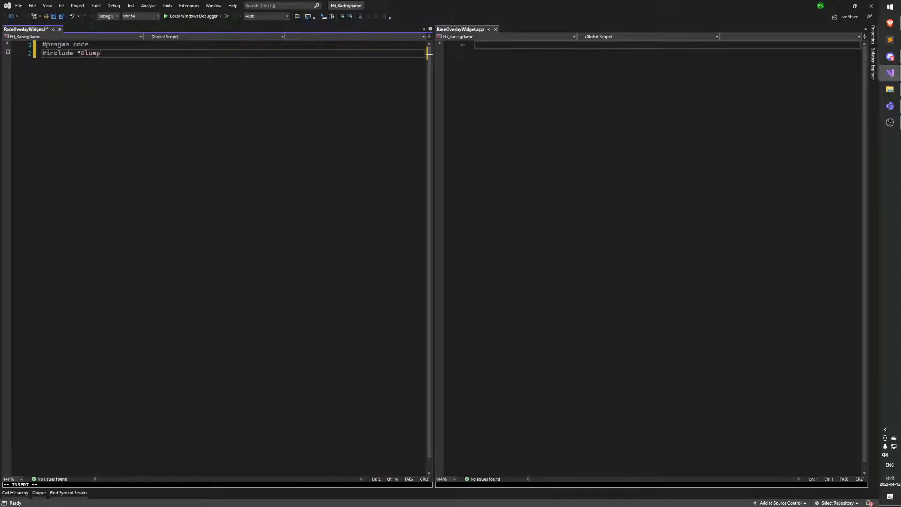
{"action": "type", "text": "rint/UserWidget.h\""}
{"action": "key", "text": "ctrl+s"}
Step: Add the line #include "RaceOverlayWidget.generated.h" below the UserWidget.h include in RaceOverlayWidget.h
{"action": "key", "text": "Return"}
{"action": "type", "text": "#inlcud"}
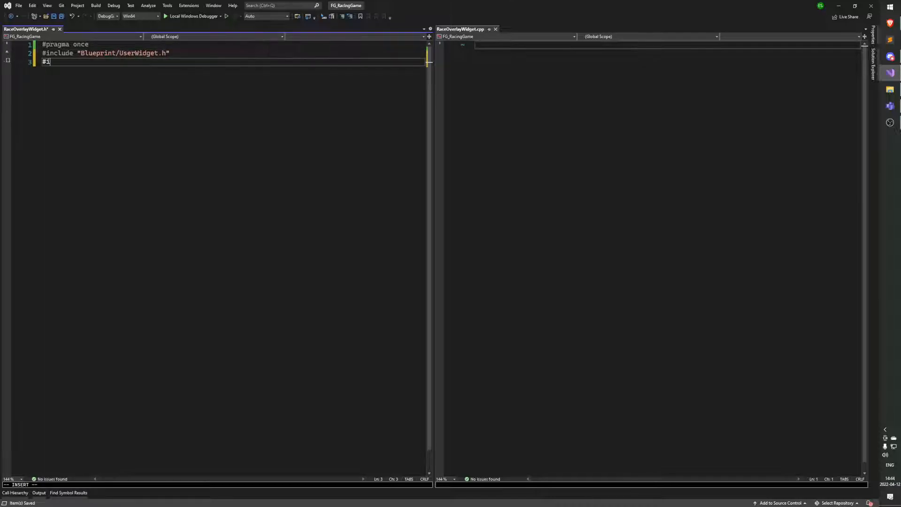
{"action": "key", "text": "BackSpace"}
{"action": "key", "text": "BackSpace"}
{"action": "key", "text": "BackSpace"}
{"action": "key", "text": "BackSpace"}
{"action": "key", "text": "BackSpace"}
{"action": "type", "text": "cludee"}
{"action": "key", "text": "BackSpace"}
{"action": "key", "text": "BackSpace"}
{"action": "key", "text": "BackSpace"}
{"action": "key", "text": "BackSpace"}
{"action": "key", "text": "BackSpace"}
{"action": "key", "text": "BackSpace"}
{"action": "key", "text": "BackSpace"}
{"action": "key", "text": "BackSpace"}
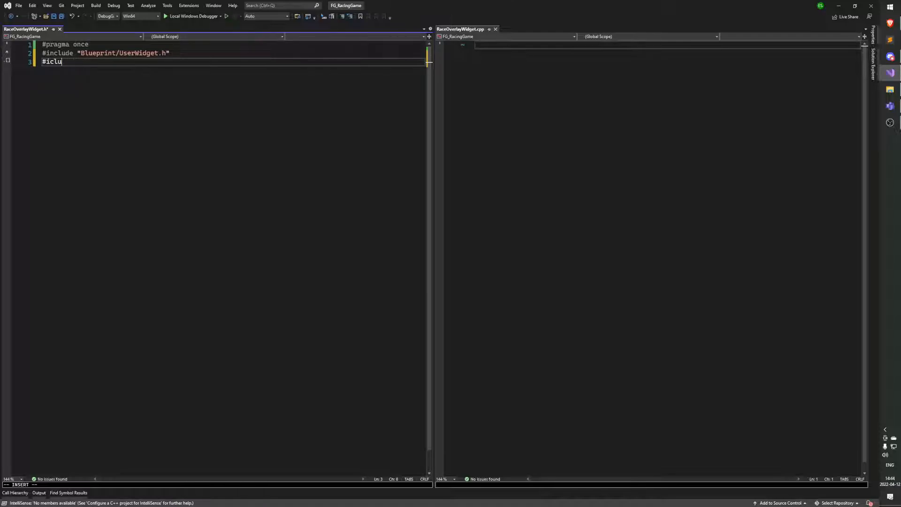
{"action": "type", "text": "#include \"RaceO"}
{"action": "key", "text": "Tab"}
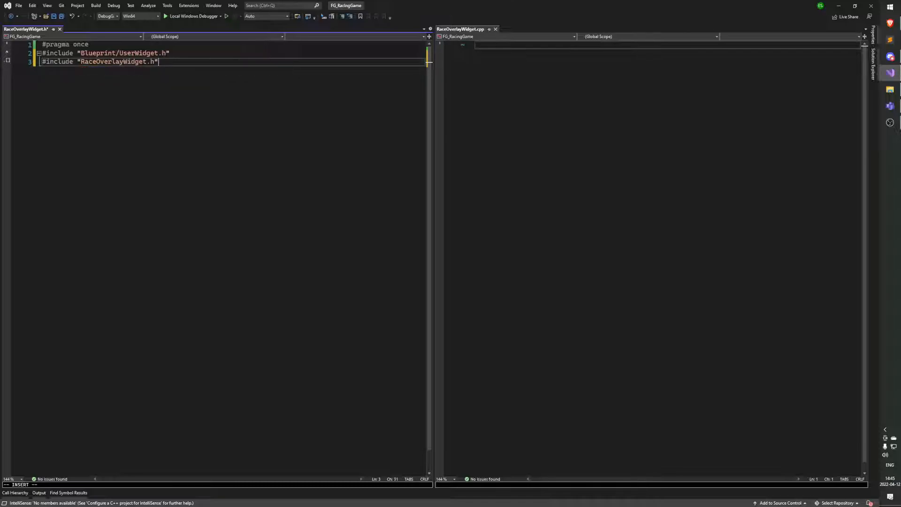
{"action": "key", "text": "BackSpace"}
{"action": "key", "text": "BackSpace"}
{"action": "type", "text": "gener"}
{"action": "type", "text": "ated.h"}
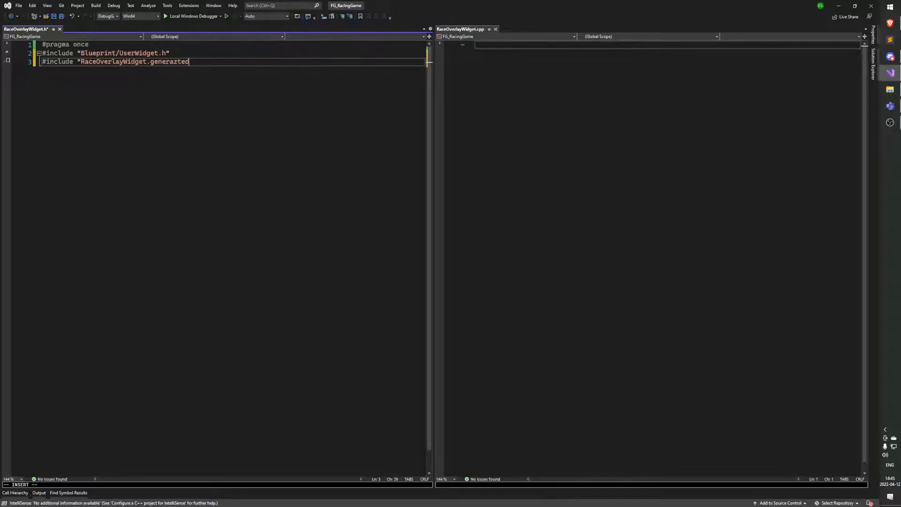
{"action": "key", "text": "Escape"}
{"action": "key", "text": "shift+a"}
{"action": "type", "text": "\"\""}
{"action": "key", "text": "Return"}
{"action": "key", "text": "Escape"}
{"action": "key", "text": "k"}
{"action": "key", "text": "shift+a"}
{"action": "key", "text": "BackSpace"}
{"action": "key", "text": "Escape"}
Step: Declare an empty class URaceOverlayWidget that publicly inherits from UUserWidget below the includes, and save the header
{"action": "key", "text": "o"}
{"action": "key", "text": "Return"}
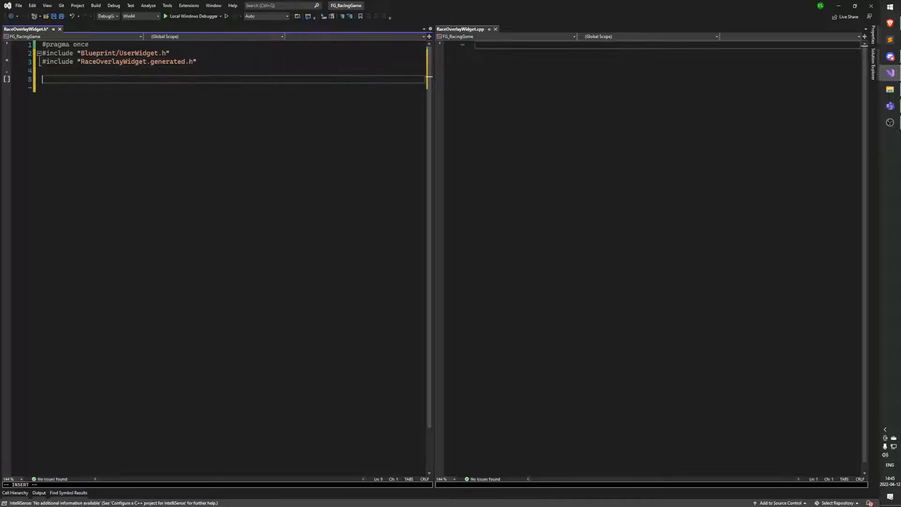
{"action": "type", "text": "class URaceOverlayWidget : pub"}
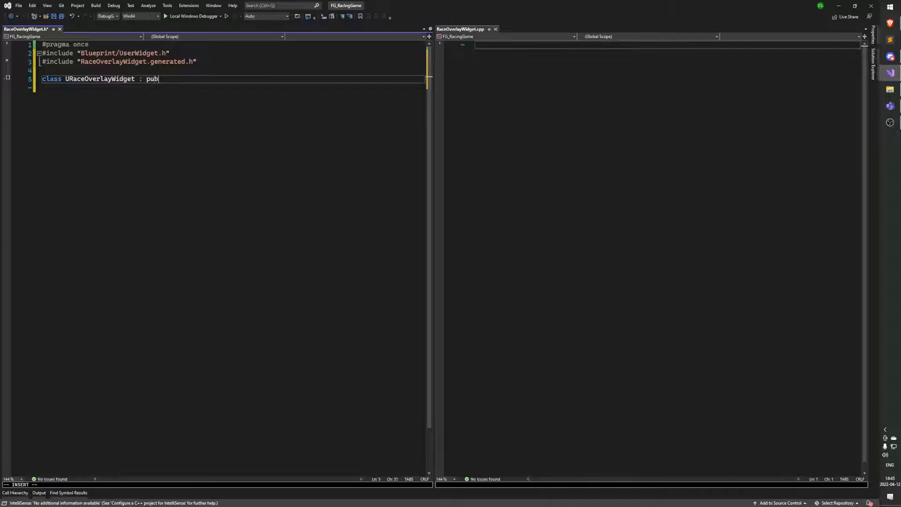
{"action": "type", "text": "lic UUserWidget"}
{"action": "key", "text": "Return"}
{"action": "type", "text": "{"}
{"action": "key", "text": "Return"}
{"action": "key", "text": "Escape"}
{"action": "key", "text": "ctrl+s"}
Step: Add GENERATED_BODY() followed by a public: section inside the URaceOverlayWidget class body, and save the header
{"action": "key", "text": "c"}
{"action": "key", "text": "c"}
{"action": "type", "text": "public:"}
{"action": "key", "text": "Escape"}
{"action": "key", "text": "shift+o"}
{"action": "type", "text": "GENERATE"}
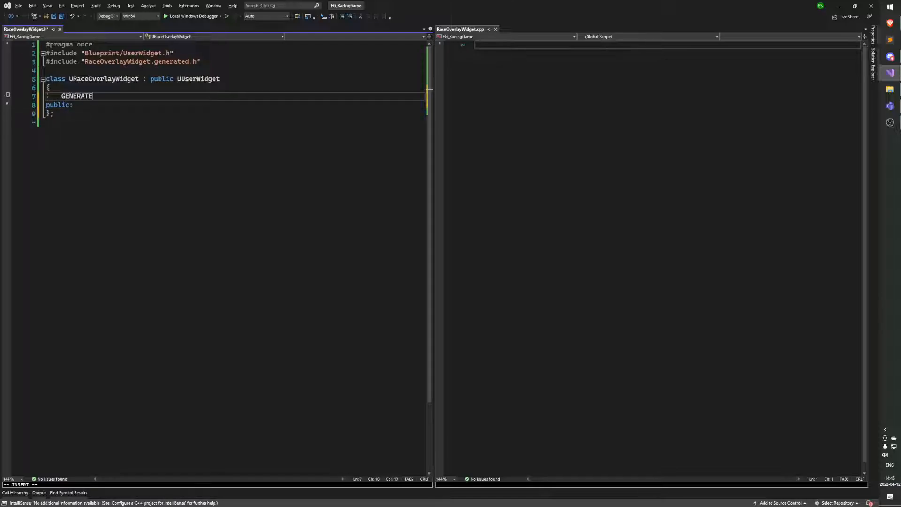
{"action": "type", "text": "D_BODY()"}
{"action": "key", "text": "Escape"}
{"action": "key", "text": "o"}
{"action": "key", "text": "Escape"}
{"action": "key", "text": "ctrl+s"}
{"action": "key", "text": "ctrl+s"}
{"action": "key", "text": "j"}
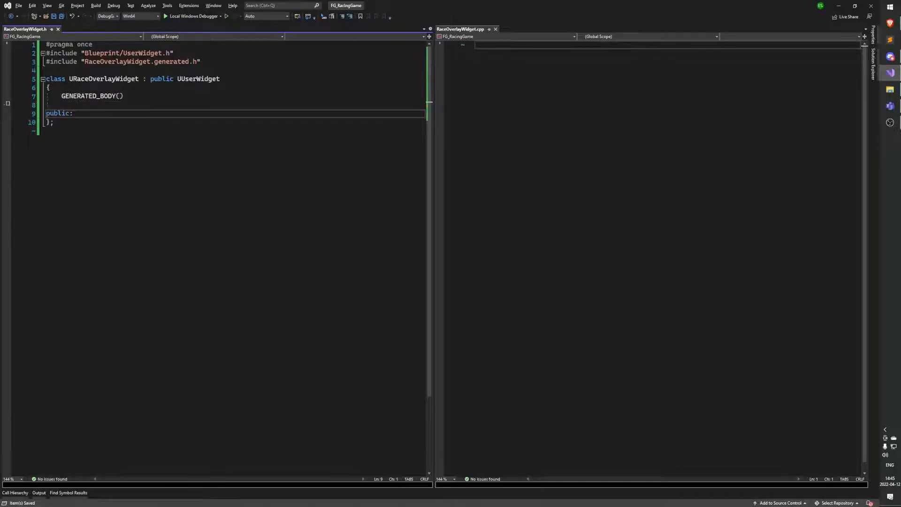
{"action": "key", "text": "j"}
{"action": "key", "text": "v"}
{"action": "key", "text": "shift+bracketleft"}
{"action": "key", "text": "shift+bracketleft"}
{"action": "key", "text": "Escape"}
{"action": "key", "text": "shift+bracketright"}
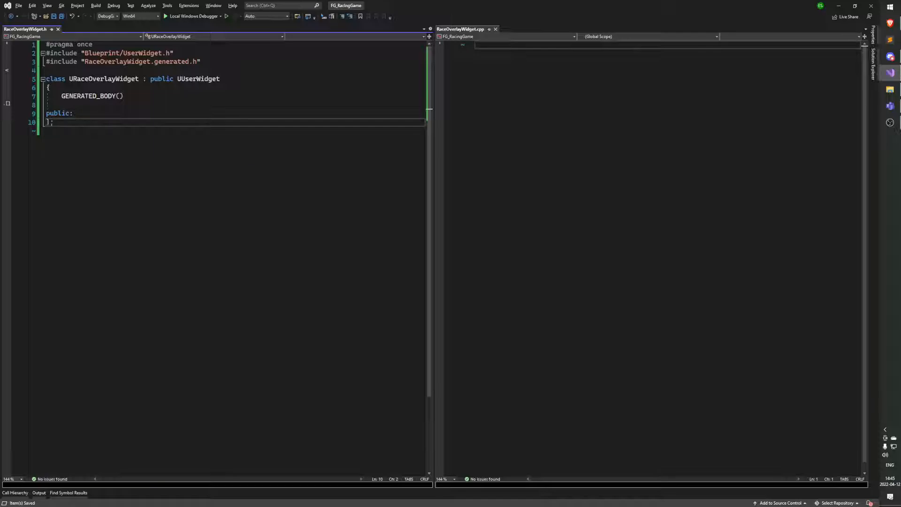
{"action": "key", "text": "k"}
{"action": "key", "text": "k"}
{"action": "key", "text": "k"}
{"action": "key", "text": "j"}
{"action": "key", "text": "j"}
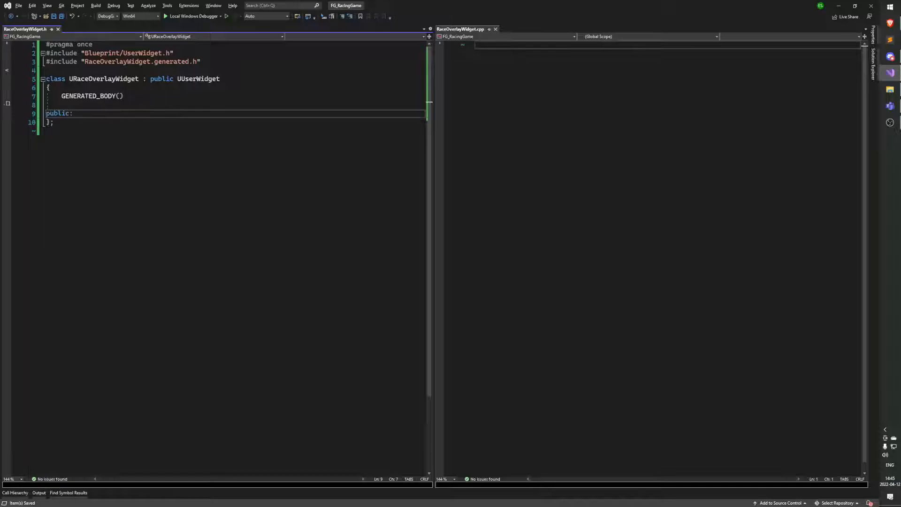
Step: Build and launch the racing game project, and add a UCLASS() macro above the URaceOverlayWidget class declaration
{"action": "key", "text": "ctrl+shift+b"}
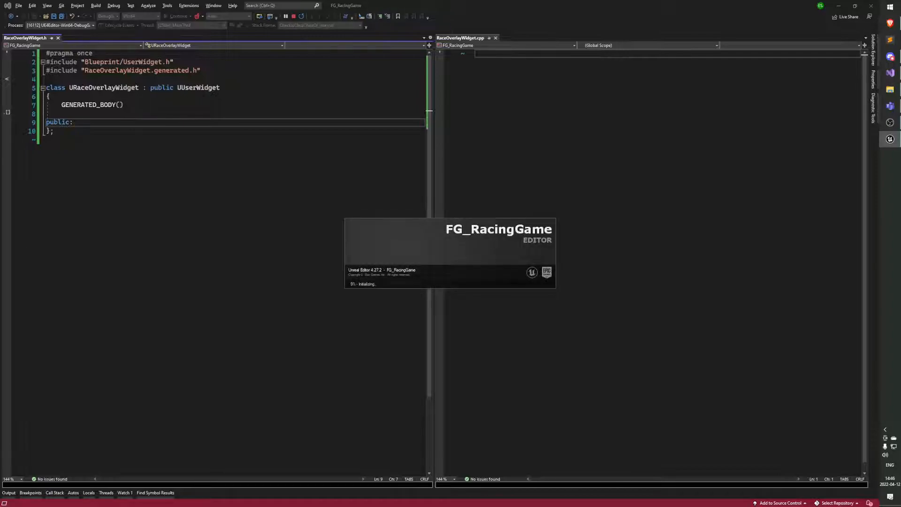
{"action": "left_click", "coordinate": [141, 88]}
{"action": "key", "text": "shift+o"}
{"action": "key", "text": "Escape"}
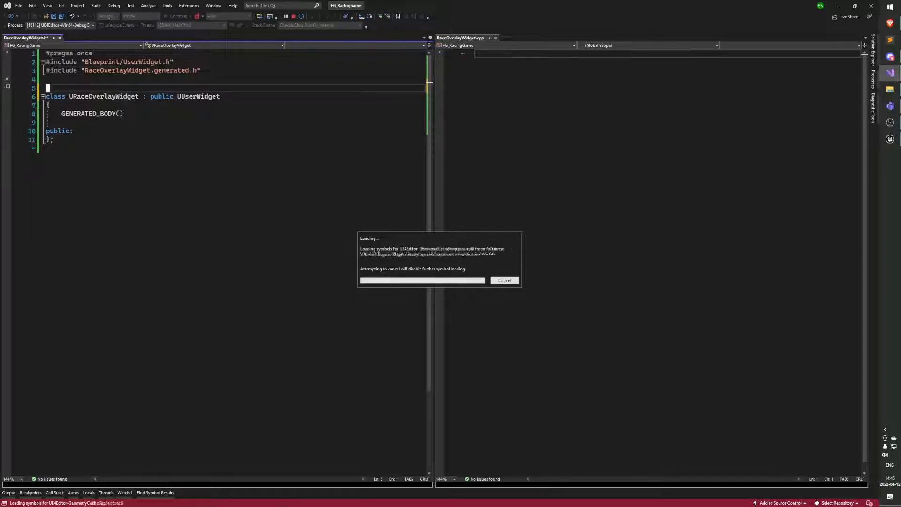
{"action": "type", "text": "iUCLASS()"}
{"action": "key", "text": "Escape"}
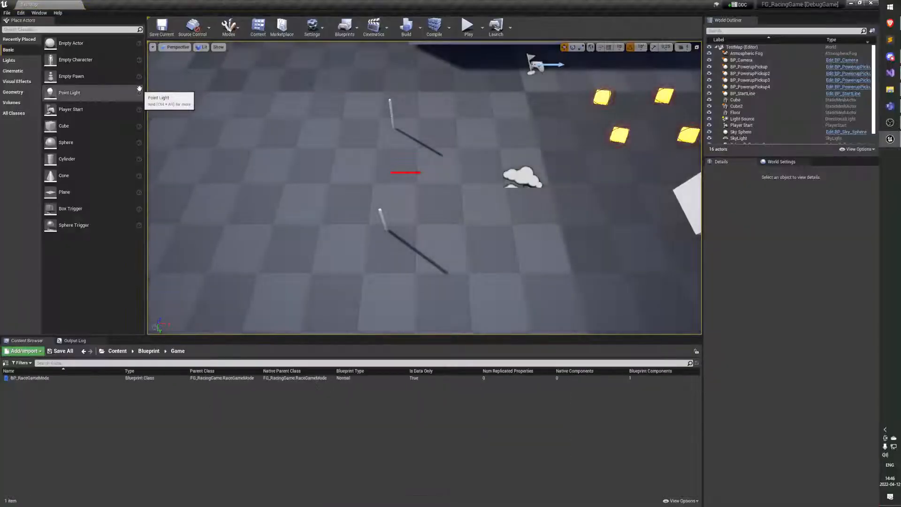
Step: Return to Visual Studio, stop the running debug session, and rebuild and relaunch the project
{"action": "key", "text": "alt+Tab"}
{"action": "key", "text": "shift+F5"}
{"action": "key", "text": "F5"}
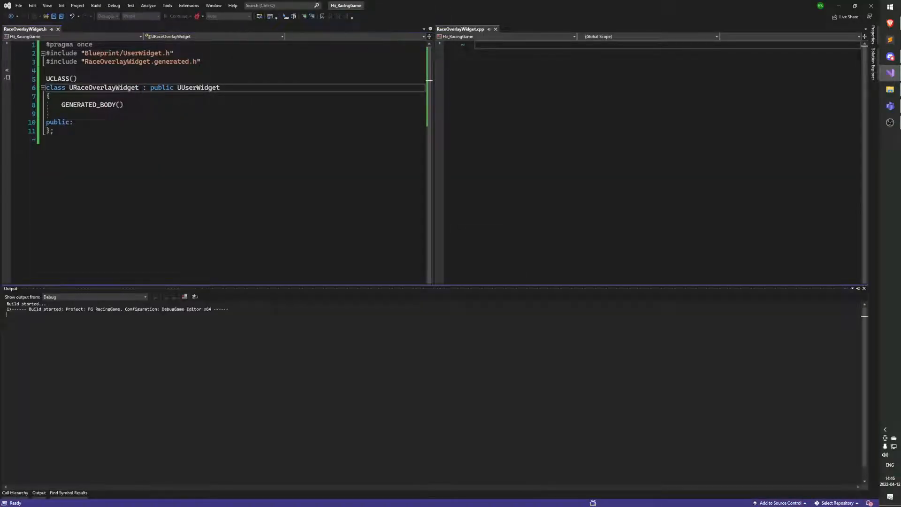
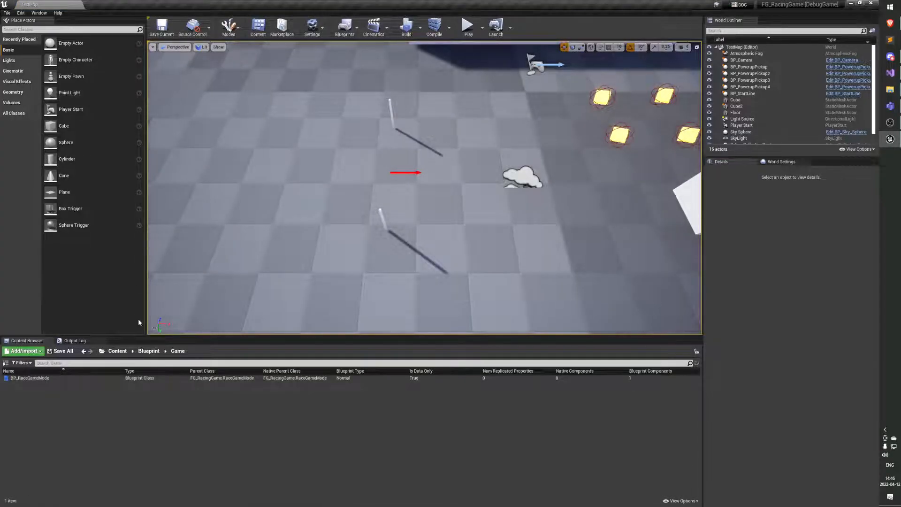
Step: Switch to the Unreal Editor and open WBP_RaceOverlay from the Content/Blueprint/Widget folder
{"action": "key", "text": "alt+Tab"}
{"action": "key", "text": "alt+Tab"}
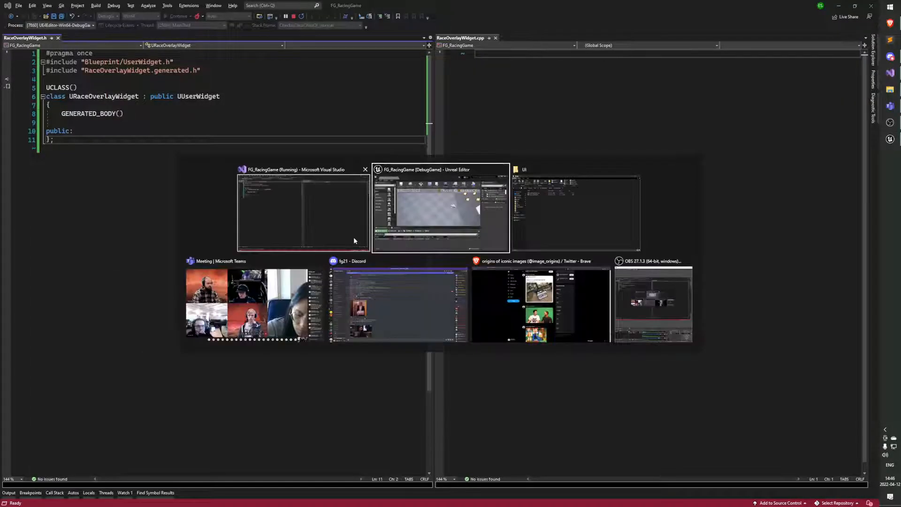
{"action": "double_click", "coordinate": [254, 12]}
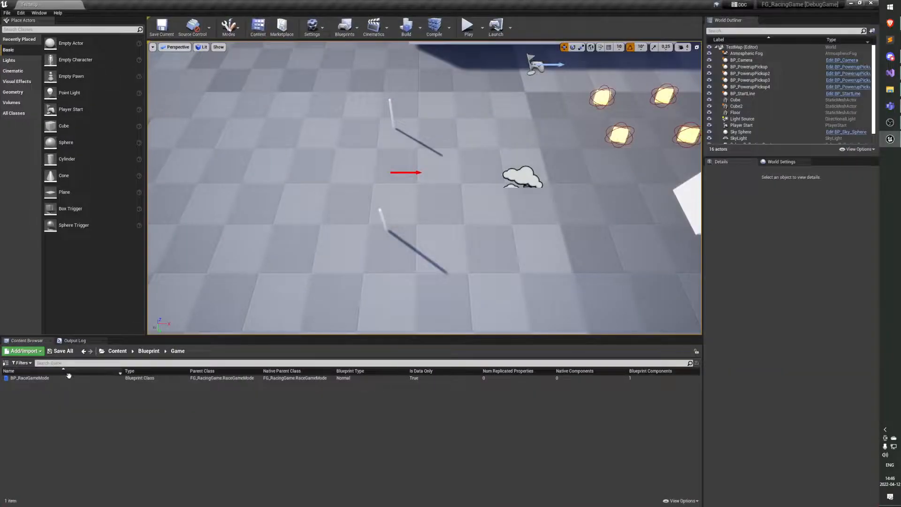
{"action": "left_click", "coordinate": [149, 351]}
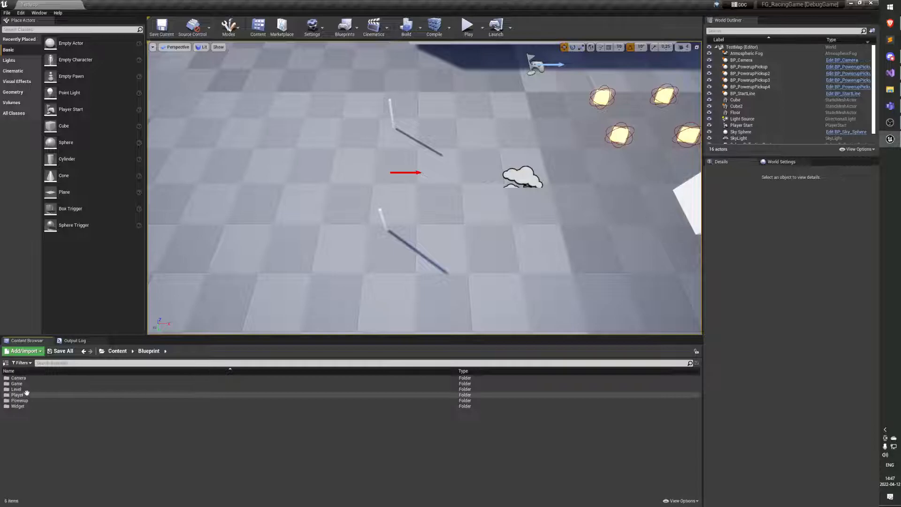
{"action": "double_click", "coordinate": [18, 406]}
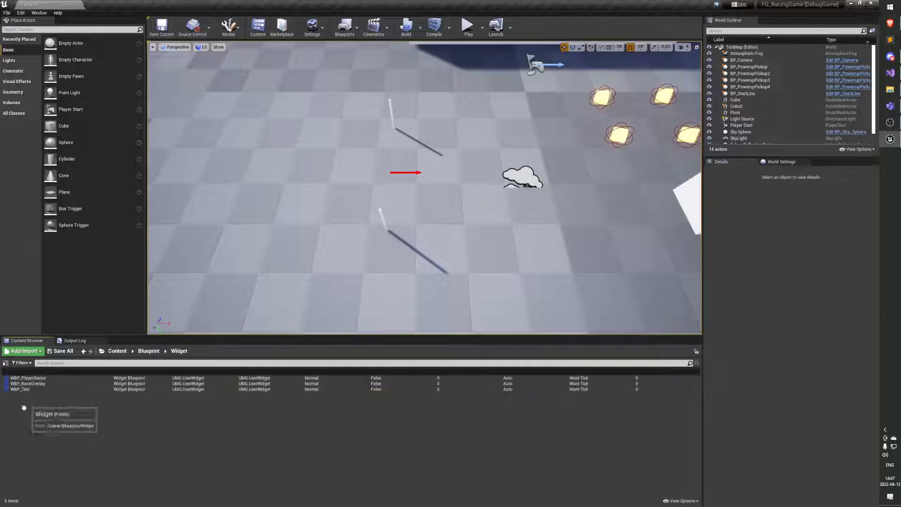
{"action": "left_click", "coordinate": [32, 383]}
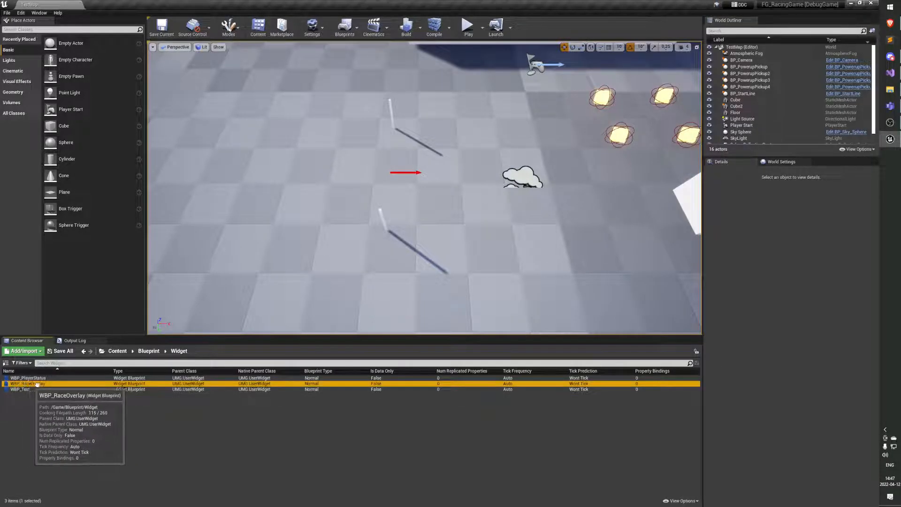
{"action": "double_click", "coordinate": [32, 383]}
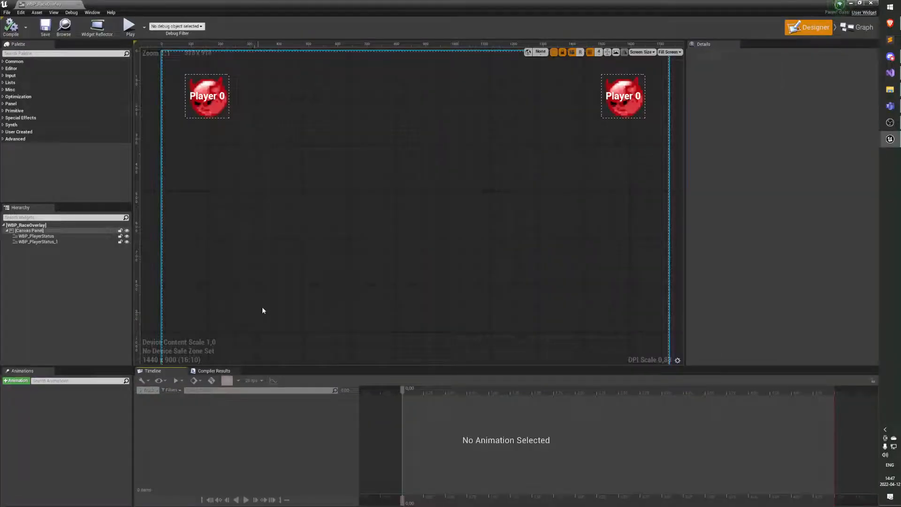
Step: Reparent the WBP_RaceOverlay widget blueprint to the RaceOverlayWidget class
{"action": "scroll", "coordinate": [274, 302], "scroll_direction": "down", "scroll_amount": 2}
{"action": "scroll", "coordinate": [310, 284], "scroll_direction": "up", "scroll_amount": 1}
{"action": "mouse_move", "coordinate": [310, 283]}
{"action": "right_mouse_down"}
{"action": "mouse_move", "coordinate": [311, 294]}
{"action": "mouse_move", "coordinate": [316, 287]}
{"action": "right_mouse_up"}
{"action": "scroll", "coordinate": [311, 295], "scroll_direction": "down", "scroll_amount": 1}
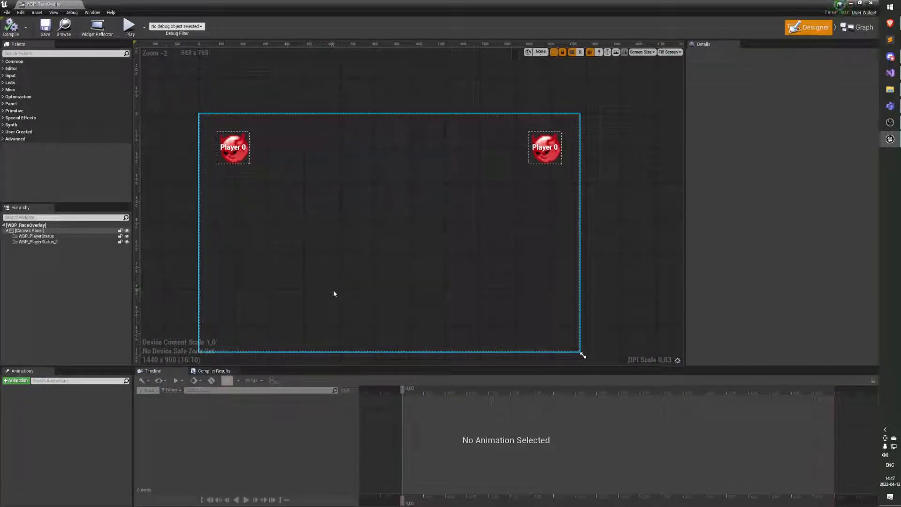
{"action": "right_click_drag", "start_coordinate": [208, 228], "coordinate": [215, 227]}
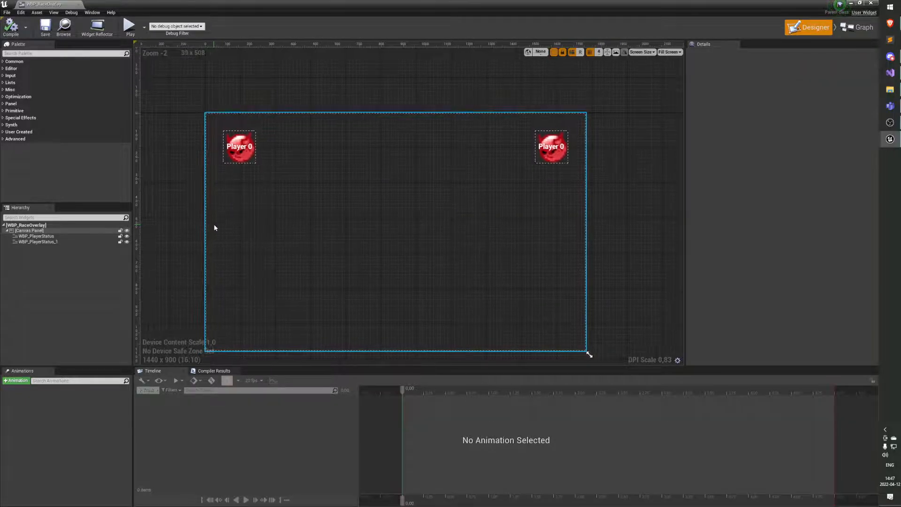
{"action": "left_click", "coordinate": [7, 12]}
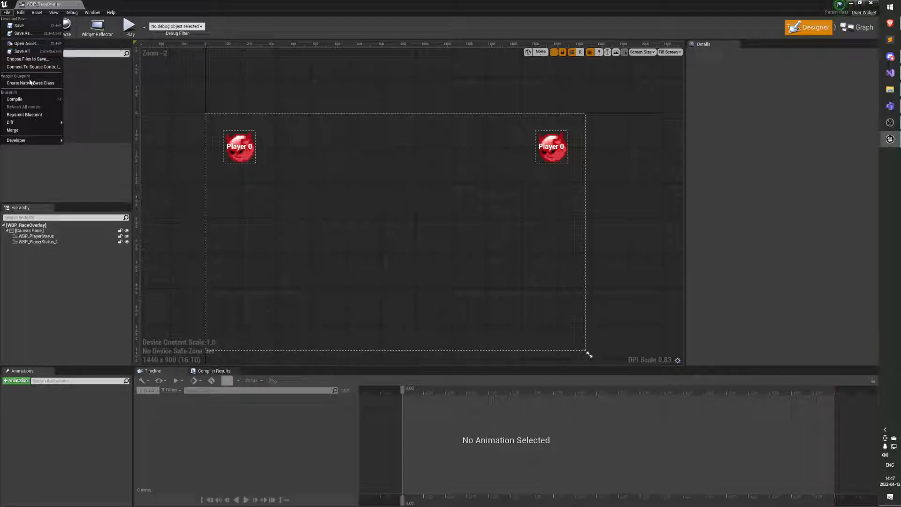
{"action": "left_click", "coordinate": [28, 115]}
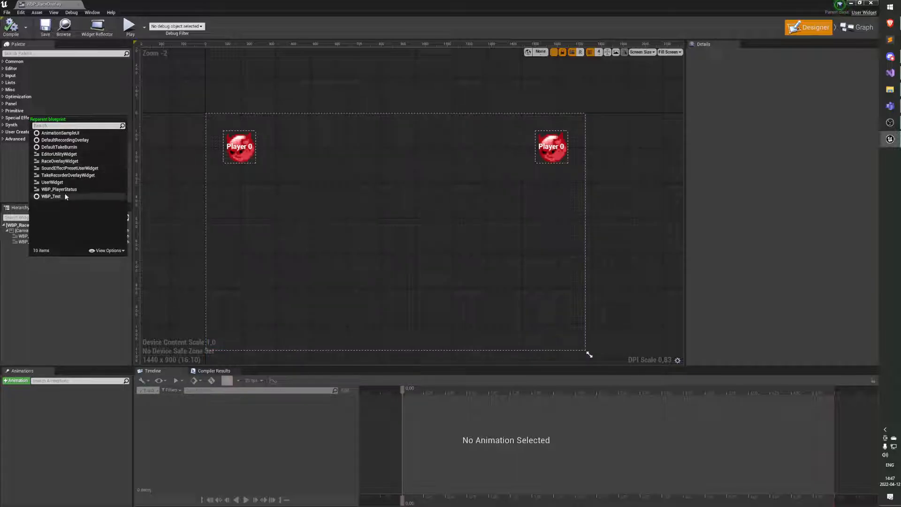
{"action": "left_click", "coordinate": [60, 162]}
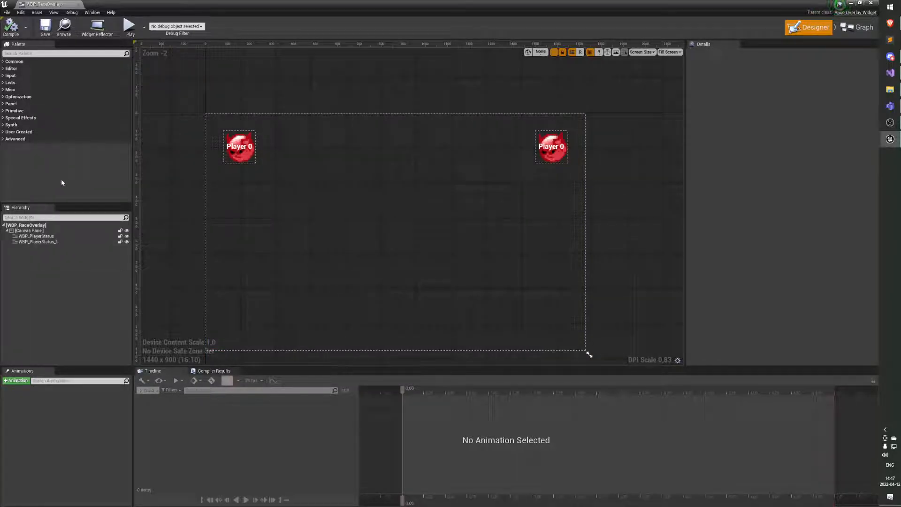
{"action": "right_click_drag", "start_coordinate": [206, 195], "coordinate": [205, 190]}
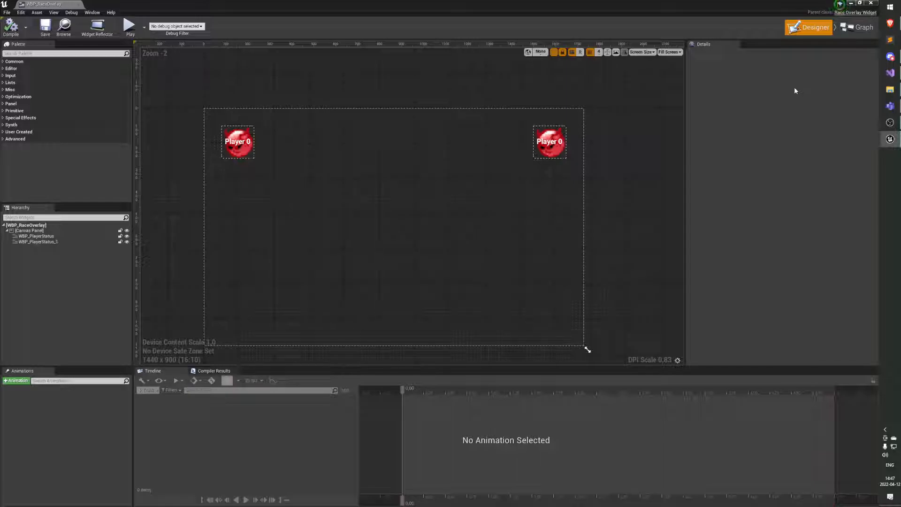
{"action": "right_click_drag", "start_coordinate": [596, 121], "coordinate": [596, 113]}
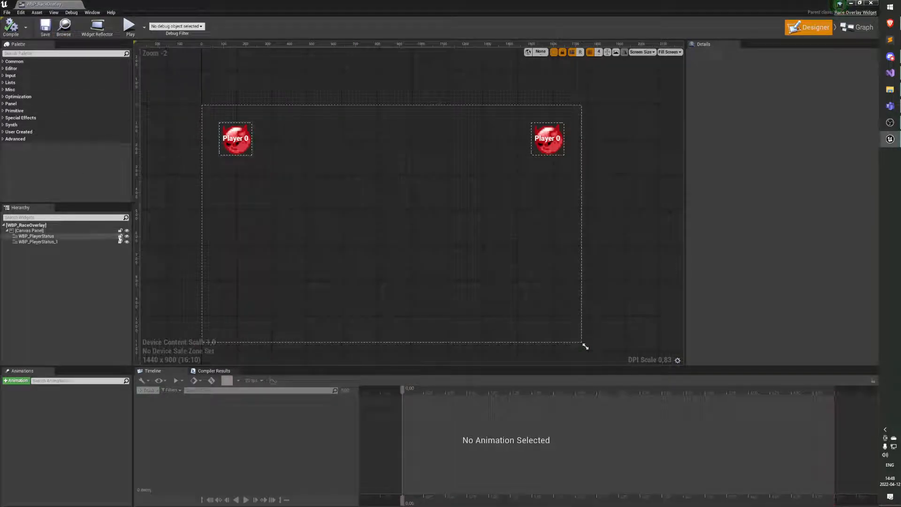
{"action": "left_click", "coordinate": [95, 236]}
{"action": "left_click", "coordinate": [92, 242]}
{"action": "left_click", "coordinate": [92, 236]}
{"action": "left_click", "coordinate": [92, 242]}
{"action": "left_click", "coordinate": [93, 231]}
{"action": "left_click", "coordinate": [197, 233]}
{"action": "left_click", "coordinate": [185, 227]}
{"action": "left_click", "coordinate": [187, 234]}
{"action": "right_click_drag", "start_coordinate": [188, 234], "coordinate": [205, 223]}
{"action": "left_click", "coordinate": [196, 234]}
{"action": "left_click", "coordinate": [205, 229]}
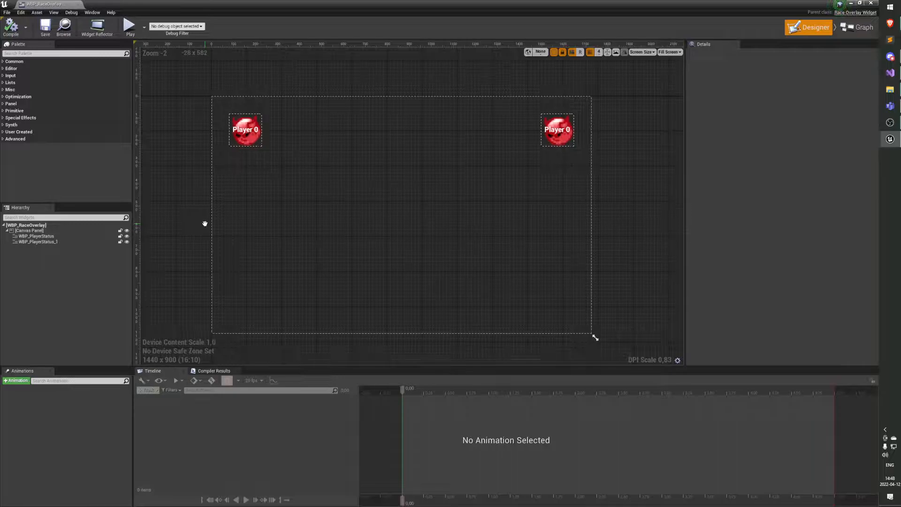
{"action": "left_click", "coordinate": [219, 231]}
{"action": "left_click", "coordinate": [218, 227]}
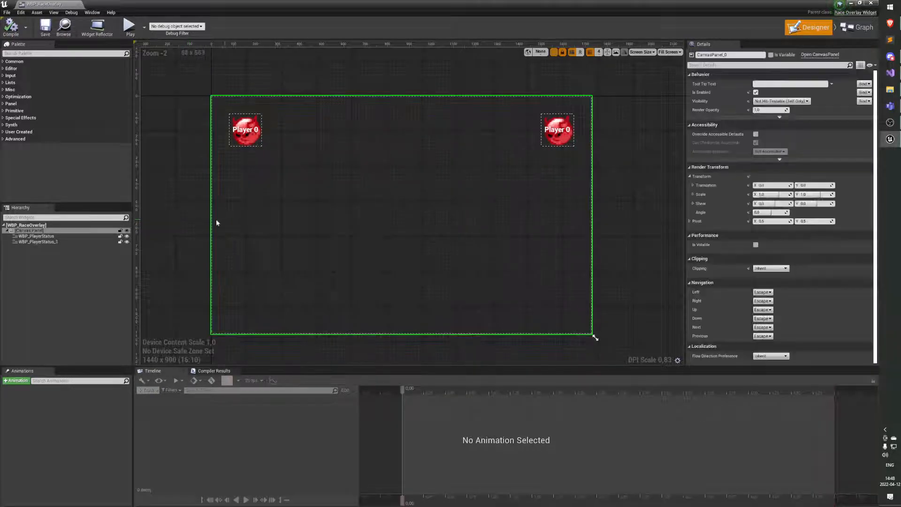
{"action": "left_click", "coordinate": [245, 218]}
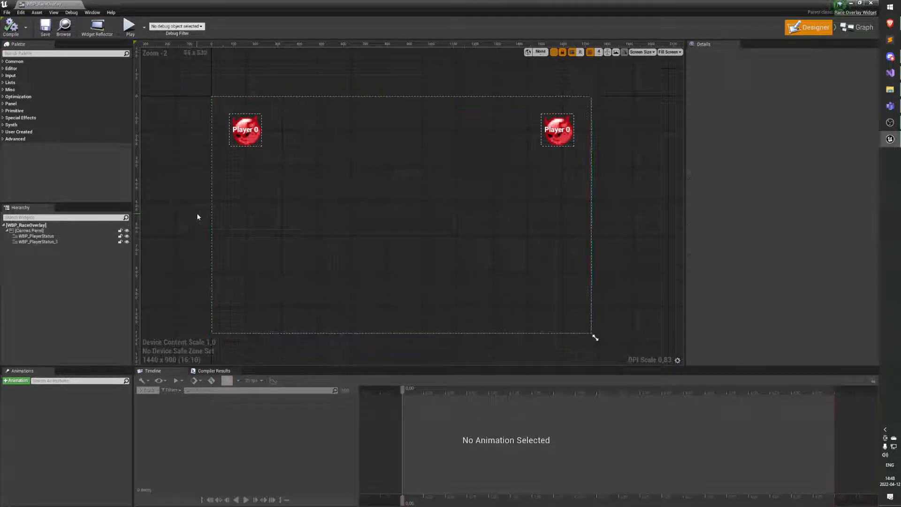
{"action": "left_click", "coordinate": [224, 213]}
{"action": "left_click", "coordinate": [202, 211]}
Step: Switch to Visual Studio, declare void AddPlayerStatus(); in the public section of URaceOverlayWidget, and save the header
{"action": "key", "text": "alt+Tab"}
{"action": "key", "text": "alt+Tab"}
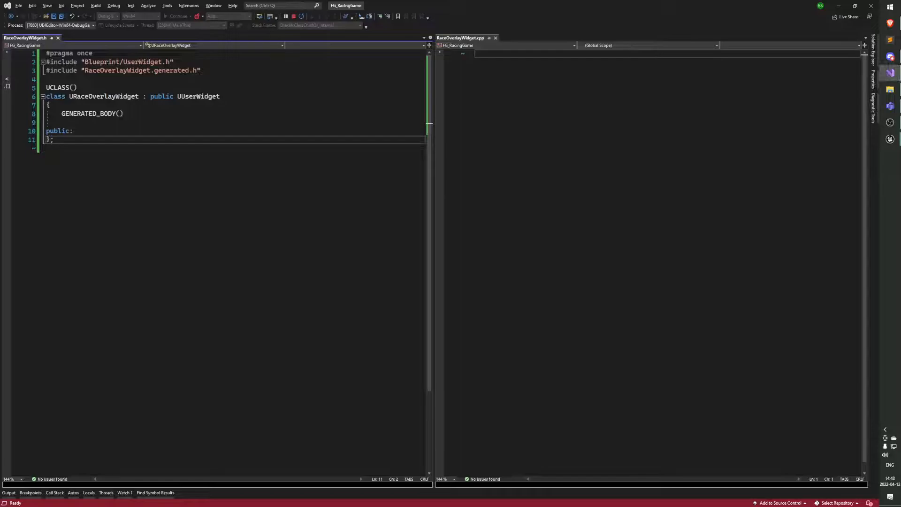
{"action": "type", "text": ":"}
{"action": "key", "text": "Return"}
{"action": "key", "text": "Tab"}
{"action": "type", "text": "void AddP"}
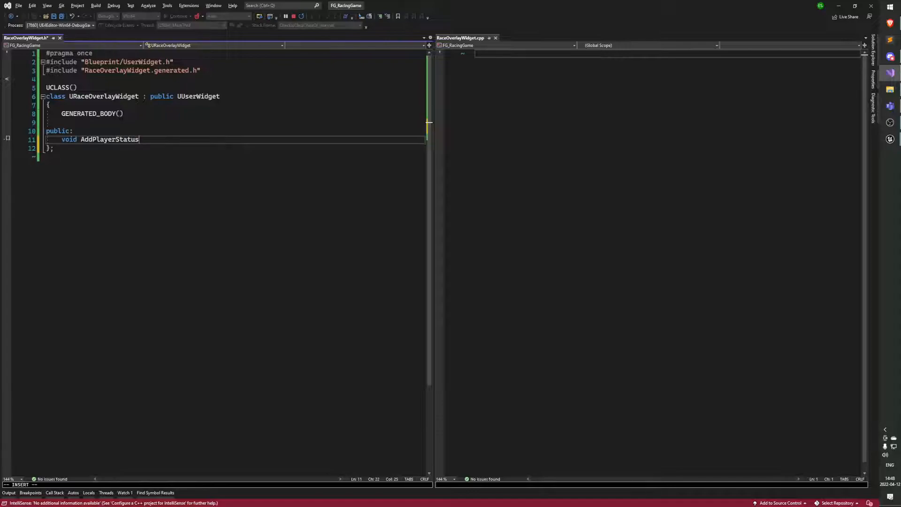
{"action": "key", "text": "Escape"}
{"action": "key", "text": "ctrl+s"}
Step: Add an int PlayerIndex parameter to the AddPlayerStatus declaration in the header and save the file
{"action": "key", "text": "j"}
{"action": "key", "text": "k"}
{"action": "key", "text": "k"}
{"action": "type", "text": "jhi"}
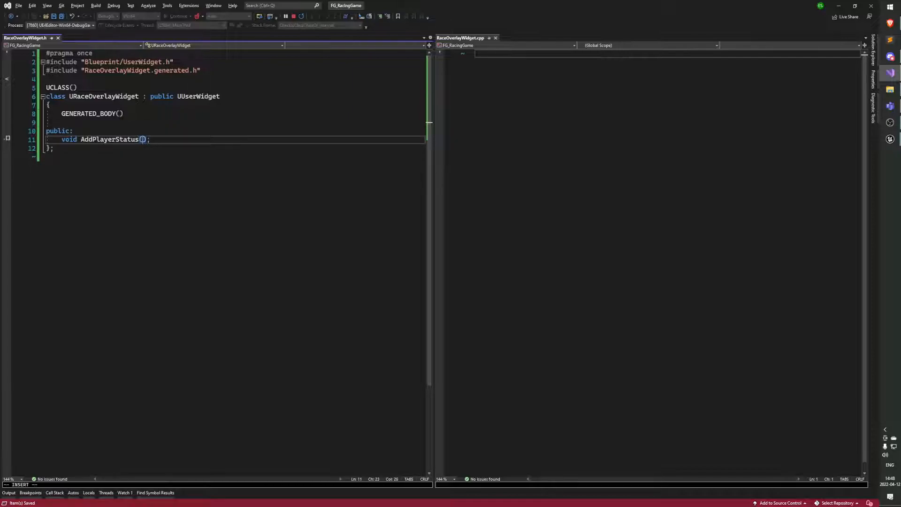
{"action": "type", "text": "a"}
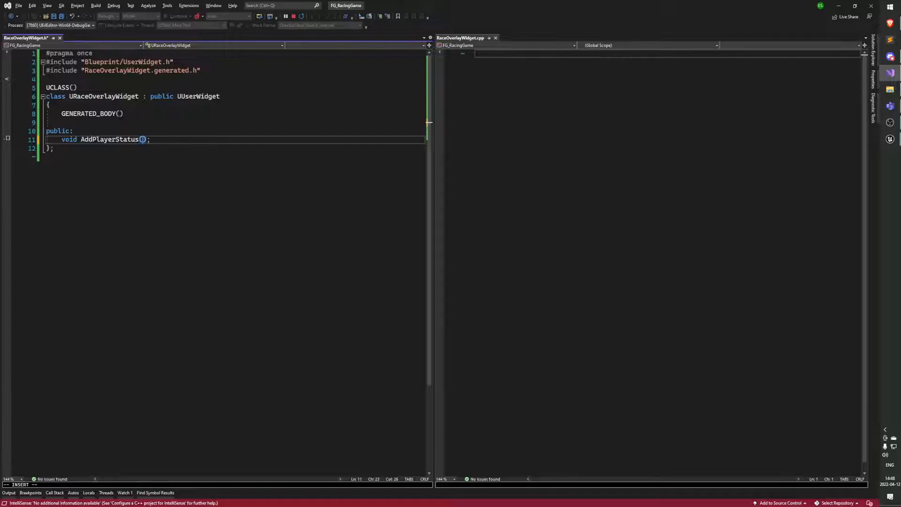
{"action": "type", "text": "nt PlayerIndex"}
{"action": "key", "text": "Escape"}
{"action": "key", "text": "j"}
{"action": "key", "text": "ctrl+s"}
{"action": "left_click_drag", "start_coordinate": [143, 140], "coordinate": [207, 140]}
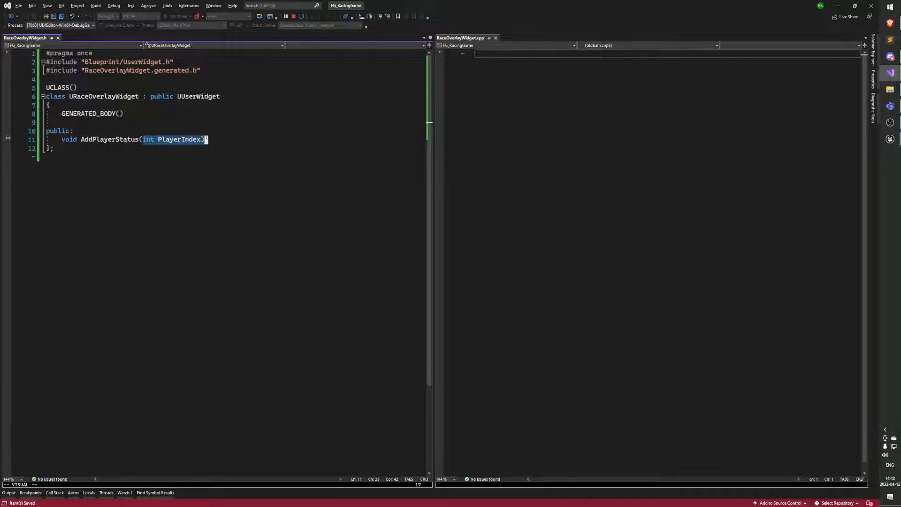
{"action": "left_click", "coordinate": [196, 149]}
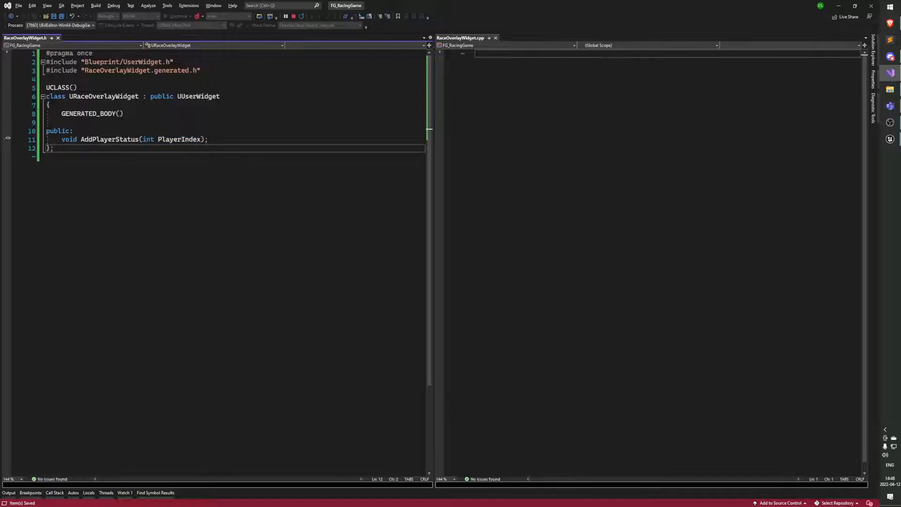
Step: Copy the AddPlayerStatus declaration into RaceOverlayWidget.cpp and turn it into an unindented function definition with an empty body
{"action": "type", "text": ";k"}
{"action": "key", "text": "shift+4"}
{"action": "key", "text": "y"}
{"action": "key", "text": "ctrl+w"}
{"action": "key", "text": "l"}
{"action": "key", "text": "p"}
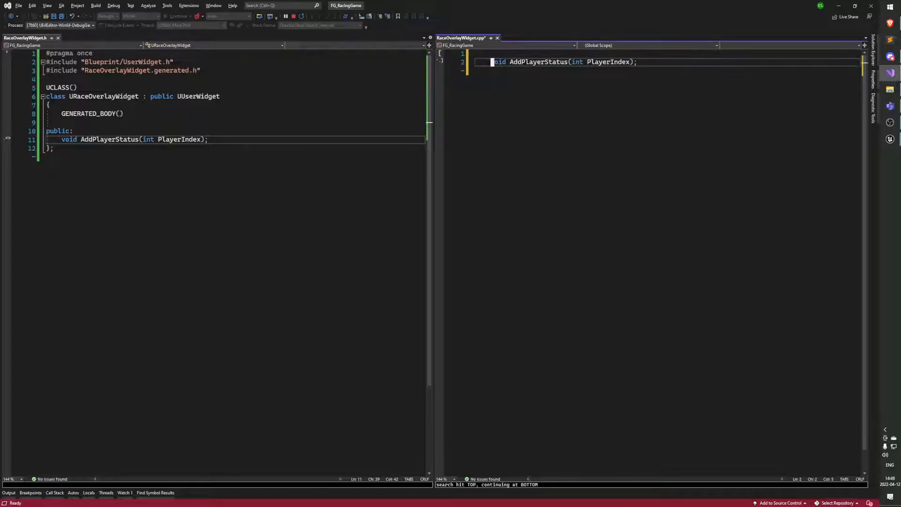
{"action": "key", "text": "shift+comma"}
{"action": "key", "text": "shift+a"}
{"action": "key", "text": "BackSpace"}
{"action": "key", "text": "Return"}
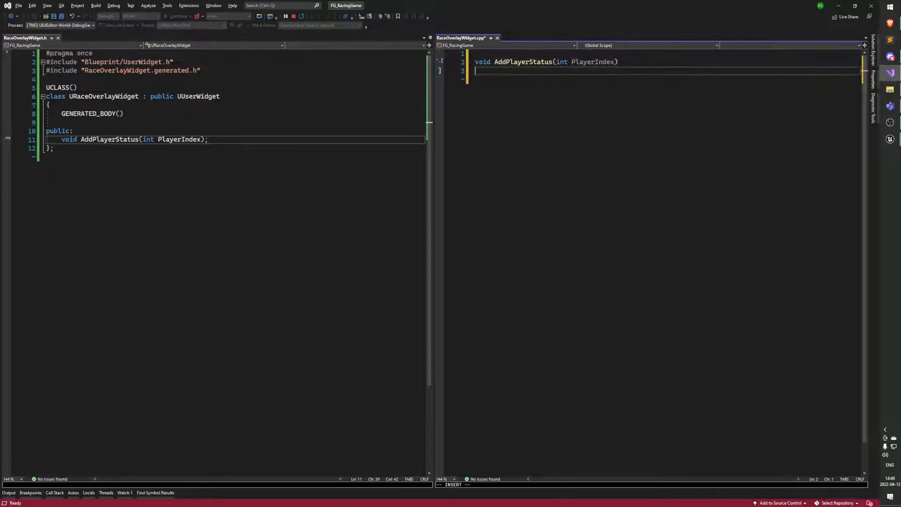
{"action": "type", "text": "{"}
{"action": "key", "text": "Return"}
Step: Insert #include "RaceOverlayWidget.h" as the first line of RaceOverlayWidget.cpp and save the file
{"action": "key", "text": "Escape"}
{"action": "key", "text": "g"}
{"action": "key", "text": "g"}
{"action": "key", "text": "shift+o"}
{"action": "type", "text": "#include \"RaceOverlayWidget.h"}
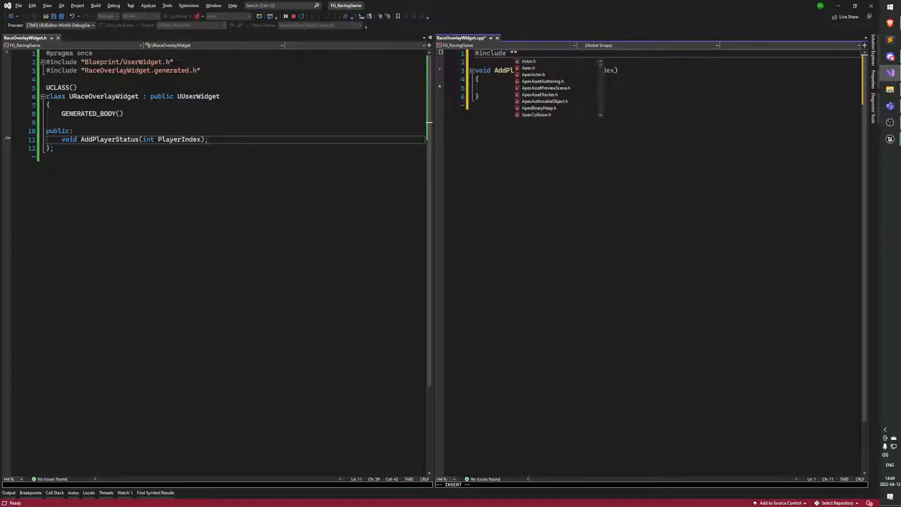
{"action": "key", "text": "Escape"}
{"action": "key", "text": "j"}
{"action": "key", "text": "ctrl+s"}
Step: Qualify the AddPlayerStatus definition with URaceOverlayWidget:: and save the source file
{"action": "key", "text": "j"}
{"action": "key", "text": "h"}
{"action": "key", "text": "b"}
{"action": "key", "text": "b"}
{"action": "key", "text": "b"}
{"action": "key", "text": "b"}
{"action": "type", "text": "id "}
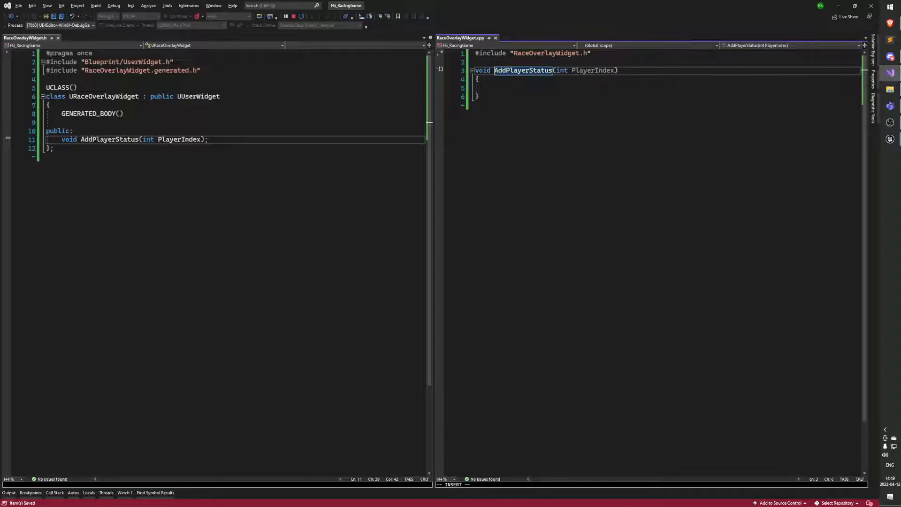
{"action": "type", "text": "UR"}
{"action": "type", "text": "aceOverlay"}
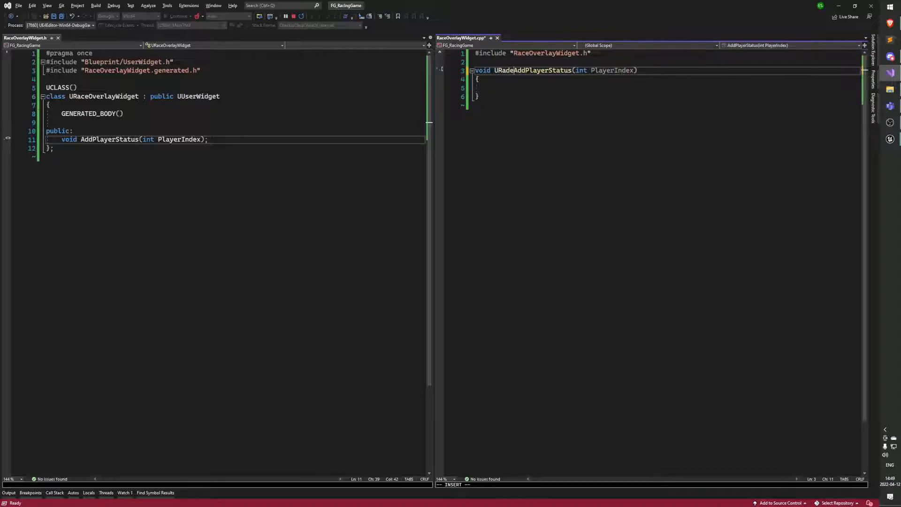
{"action": "type", "text": "Widget::"}
{"action": "key", "text": "Escape"}
{"action": "key", "text": "ctrl+s"}
Step: Redo the empty body of AddPlayerStatus with one blank line between its braces and save
{"action": "key", "text": "j"}
{"action": "key", "text": "j"}
{"action": "key", "text": "d"}
{"action": "key", "text": "d"}
{"action": "key", "text": "o"}
{"action": "key", "text": "Escape"}
{"action": "type", "text": "i}"}
{"action": "key", "text": "Escape"}
{"action": "key", "text": "k"}
{"action": "key", "text": "d"}
{"action": "key", "text": "d"}
{"action": "key", "text": "ctrl+s"}
{"action": "key", "text": "shift+o"}
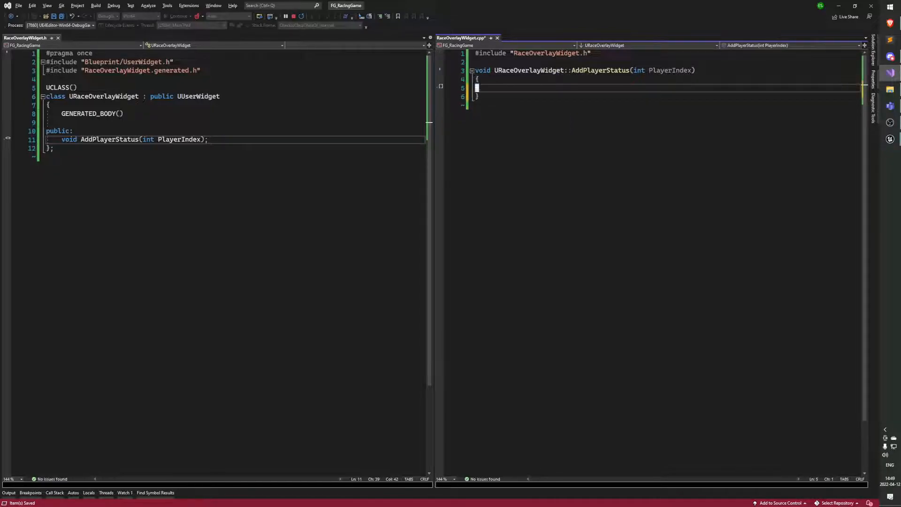
{"action": "key", "text": "ctrl+s"}
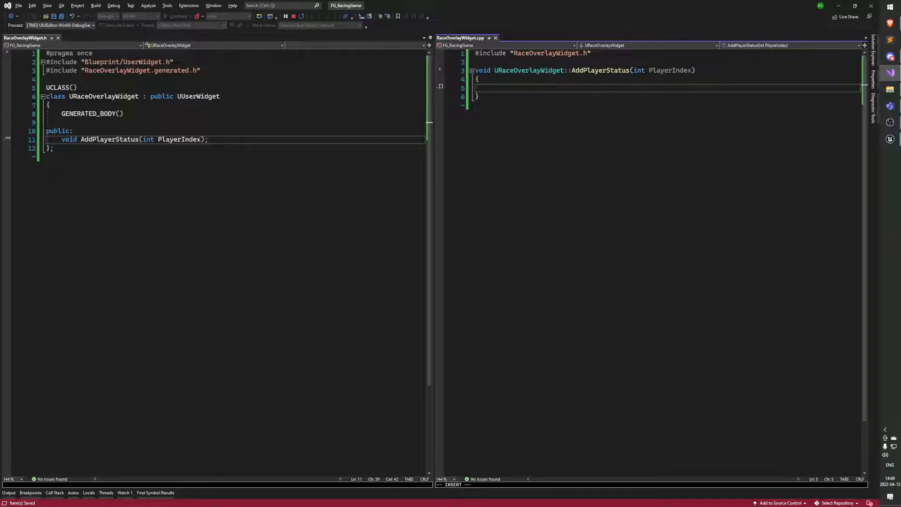
Step: Add the placeholder comment /// CREATE SOME WIDGET ????? inside the AddPlayerStatus body and save the source file
{"action": "key", "text": "Escape"}
{"action": "key", "text": "c"}
{"action": "key", "text": "c"}
{"action": "type", "text": "a"}
{"action": "key", "text": "Escape"}
{"action": "key", "text": "c"}
{"action": "key", "text": "c"}
{"action": "key", "text": "Escape"}
{"action": "key", "text": "c"}
{"action": "key", "text": "c"}
{"action": "key", "text": "Escape"}
{"action": "key", "text": "c"}
{"action": "key", "text": "c"}
{"action": "key", "text": "Escape"}
{"action": "key", "text": "c"}
{"action": "key", "text": "c"}
{"action": "key", "text": "Escape"}
{"action": "key", "text": "ctrl+s"}
{"action": "type", "text": "dc/// CREATE SOME WIDGET ?????"}
{"action": "key", "text": "Escape"}
{"action": "key", "text": "j"}
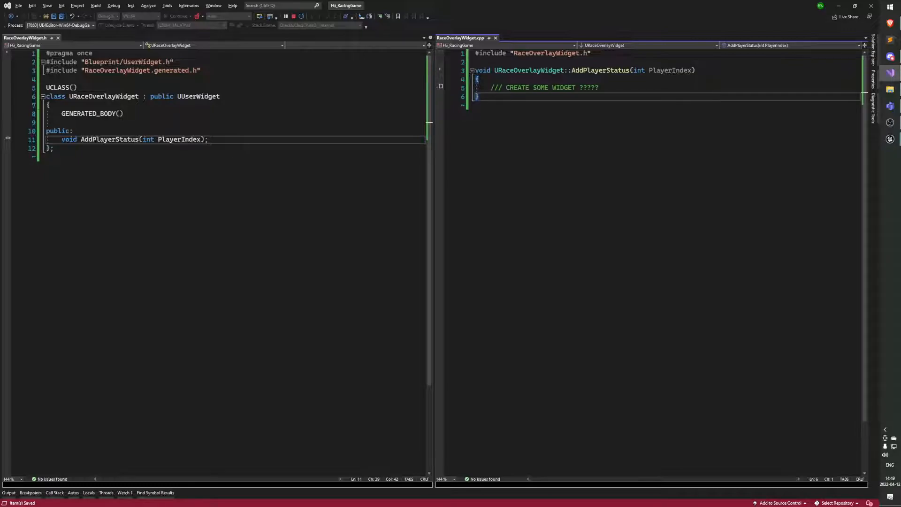
{"action": "key", "text": "k"}
{"action": "key", "text": "k"}
{"action": "key", "text": "k"}
{"action": "key", "text": "j"}
{"action": "key", "text": "j"}
{"action": "key", "text": "j"}
{"action": "key", "text": "k"}
{"action": "key", "text": "k"}
{"action": "key", "text": "k"}
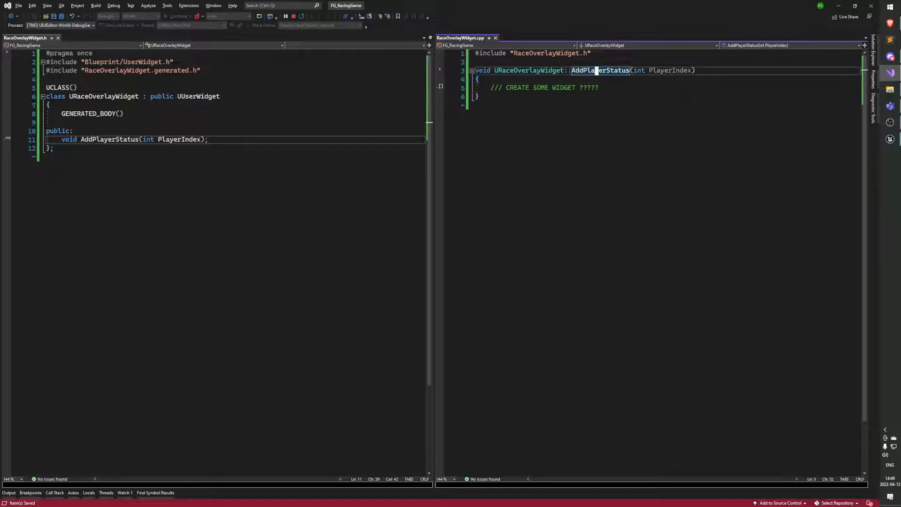
{"action": "key", "text": "j"}
{"action": "key", "text": "j"}
{"action": "key", "text": "k"}
{"action": "key", "text": "j"}
{"action": "key", "text": "j"}
{"action": "key", "text": "ctrl+w"}
{"action": "key", "text": "h"}
{"action": "key", "text": "ctrl+w"}
{"action": "key", "text": "l"}
{"action": "key", "text": "k"}
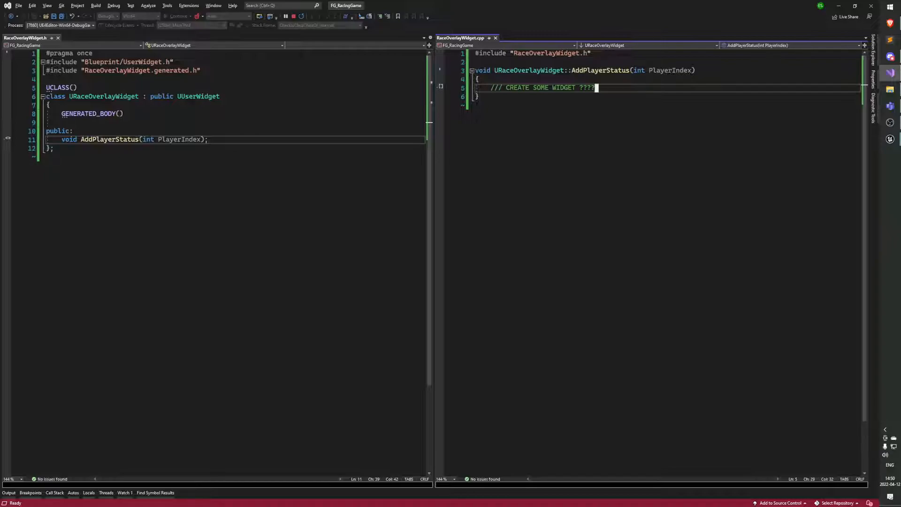
Step: Below the AddPlayerStatus declaration in the header, add UPROPERTY(Category = RaceOverlay) after a blank line
{"action": "left_click", "coordinate": [208, 139]}
{"action": "key", "text": "Return"}
{"action": "key", "text": "Return"}
{"action": "type", "text": "UPROP"}
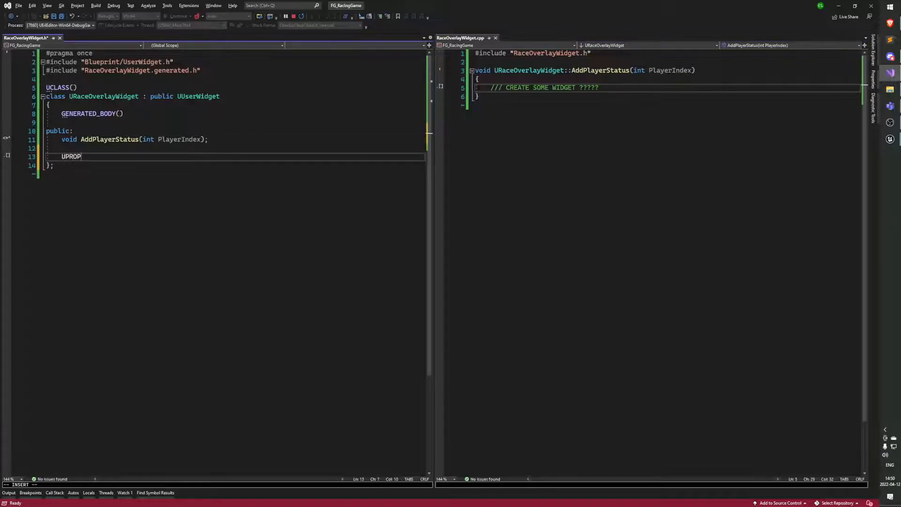
{"action": "type", "text": "ERTY(Cateogyr"}
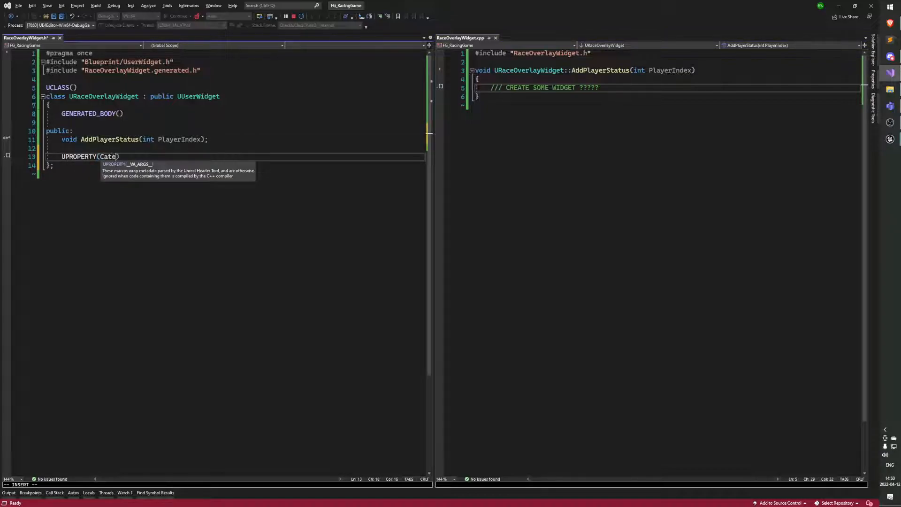
{"action": "key", "text": "BackSpace"}
{"action": "key", "text": "BackSpace"}
{"action": "key", "text": "BackSpace"}
{"action": "key", "text": "BackSpace"}
{"action": "key", "text": "BackSpace"}
{"action": "key", "text": "BackSpace"}
{"action": "type", "text": "egory = "}
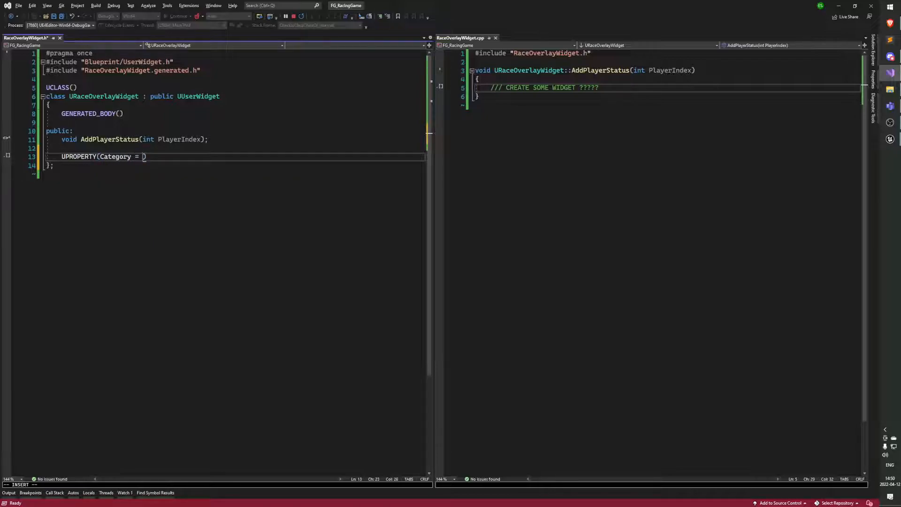
{"action": "type", "text": "Overlay"}
{"action": "key", "text": "BackSpace"}
{"action": "key", "text": "BackSpace"}
{"action": "key", "text": "BackSpace"}
{"action": "key", "text": "BackSpace"}
{"action": "key", "text": "BackSpace"}
{"action": "key", "text": "BackSpace"}
{"action": "key", "text": "BackSpace"}
{"action": "key", "text": "Escape"}
{"action": "type", "text": "Race"}
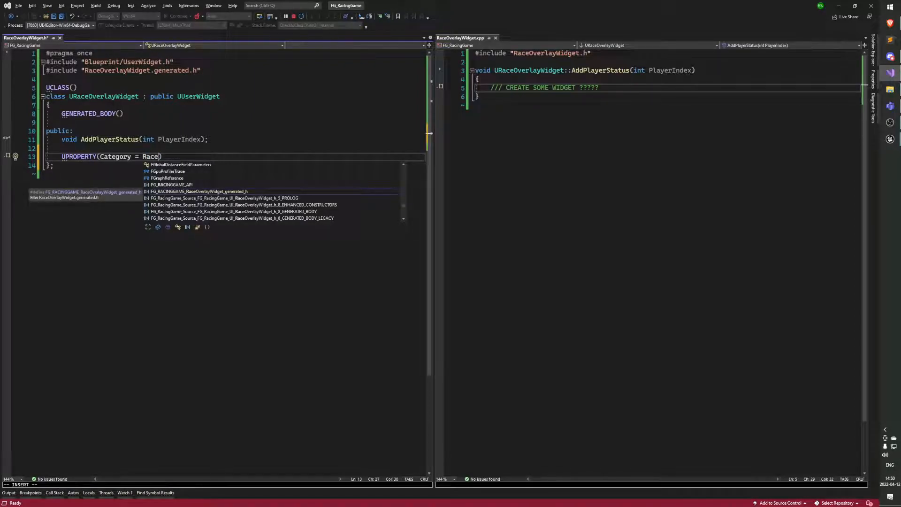
{"action": "type", "text": "Overly"}
{"action": "key", "text": "Left"}
{"action": "type", "text": "a"}
Step: Insert the EditAnywhere specifier before Category in the UPROPERTY macro, start a new line below it, and save
{"action": "key", "text": "ctrl+Left"}
{"action": "key", "text": "ctrl+Left"}
{"action": "key", "text": "ctrl+Left"}
{"action": "type", "text": "iEdit"}
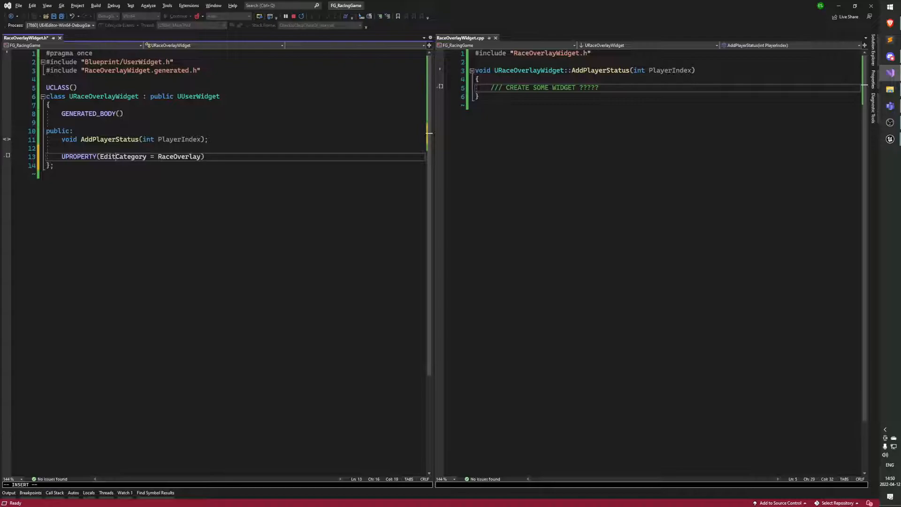
{"action": "type", "text": "Anywhere,"}
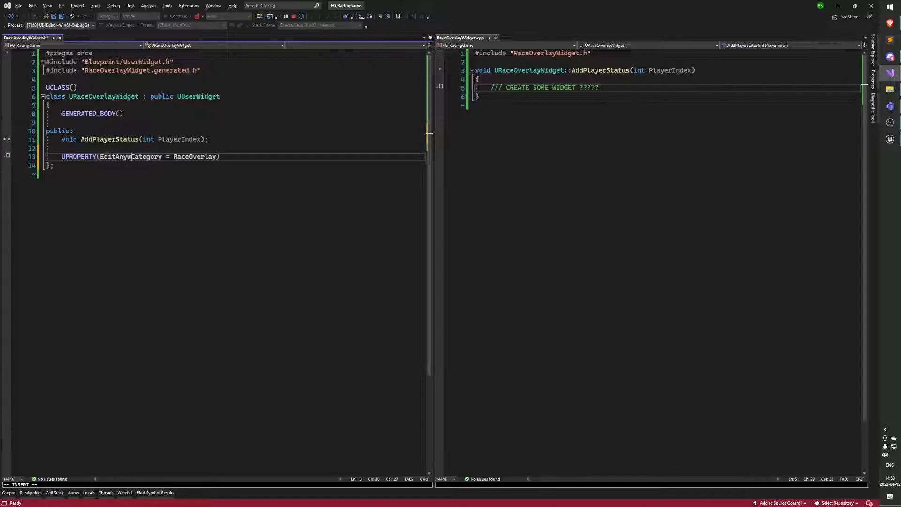
{"action": "key", "text": "End"}
{"action": "key", "text": "Return"}
{"action": "key", "text": "Escape"}
{"action": "key", "text": "ctrl+s"}
Step: Declare TSubclassOf<UUserWidget> PlayerWidgetClass; under the UPROPERTY line, align its indentation, and save the header
{"action": "type", "text": "S"}
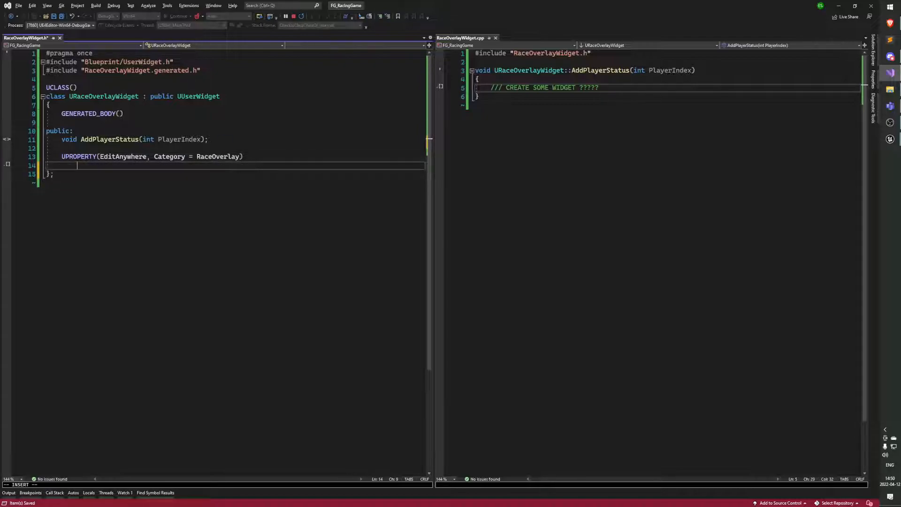
{"action": "type", "text": "TSubclassOFf<"}
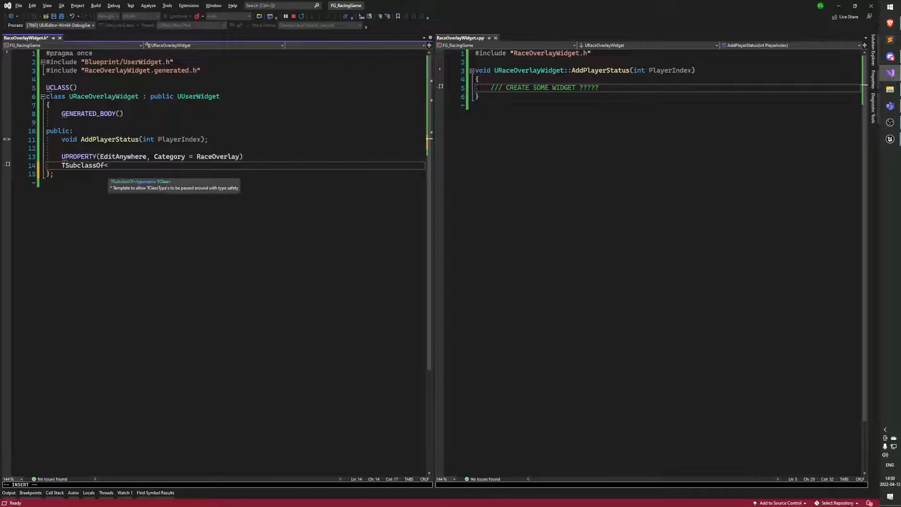
{"action": "type", "text": "U"}
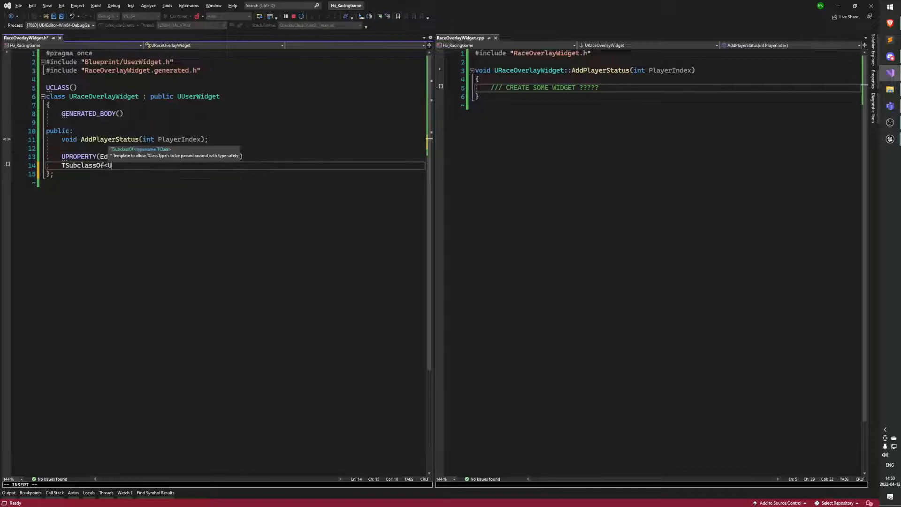
{"action": "type", "text": "UserWidget> PlayerStatuc"}
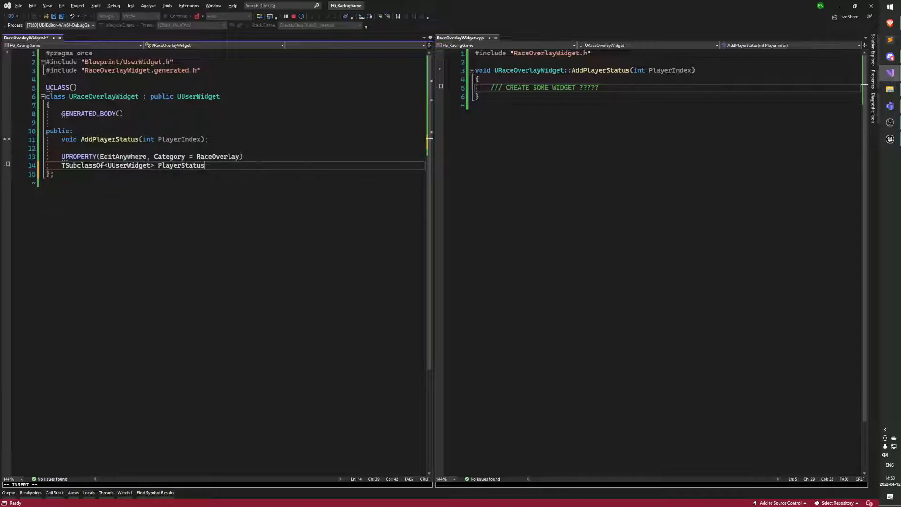
{"action": "key", "text": "BackSpace"}
{"action": "key", "text": "BackSpace"}
{"action": "key", "text": "BackSpace"}
{"action": "key", "text": "BackSpace"}
{"action": "key", "text": "BackSpace"}
{"action": "type", "text": "WidgetClass;"}
{"action": "key", "text": "Escape"}
{"action": "key", "text": "j"}
{"action": "key", "text": "ctrl+s"}
{"action": "key", "text": "k"}
{"action": "key", "text": "less"}
{"action": "key", "text": "less"}
{"action": "key", "text": "j"}
{"action": "key", "text": "ctrl+s"}
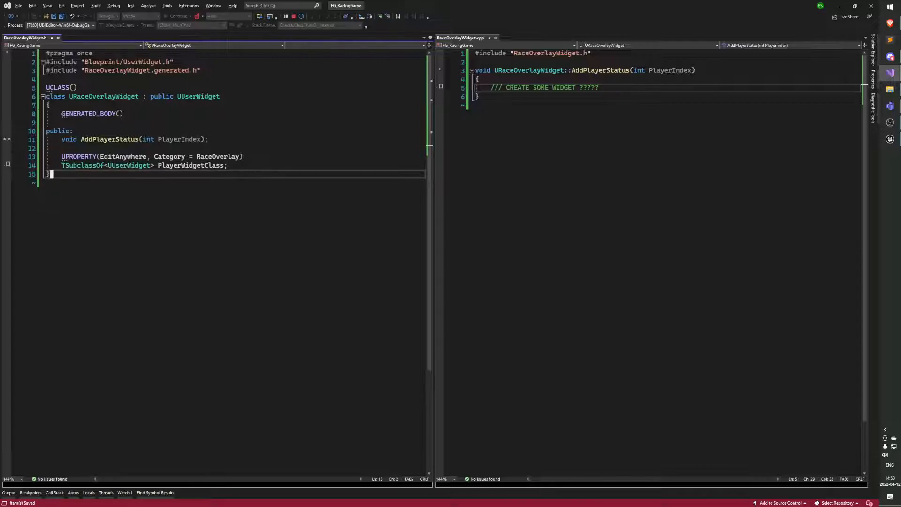
{"action": "key", "text": "k"}
{"action": "key", "text": "$"}
{"action": "key", "text": "v"}
{"action": "key", "text": "k"}
{"action": "key", "text": "0"}
{"action": "key", "text": "j"}
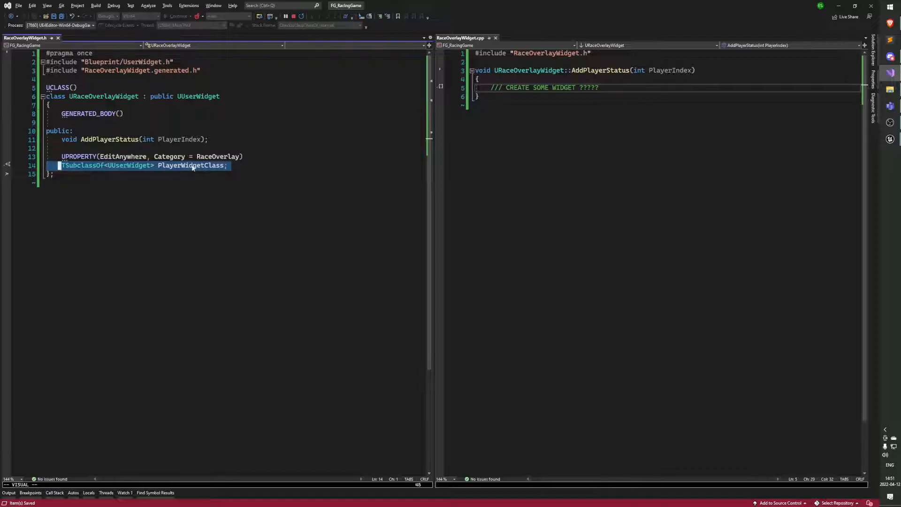
{"action": "key", "text": "Escape"}
{"action": "key", "text": "shift+4"}
{"action": "key", "text": "j"}
{"action": "key", "text": "k"}
{"action": "key", "text": "j"}
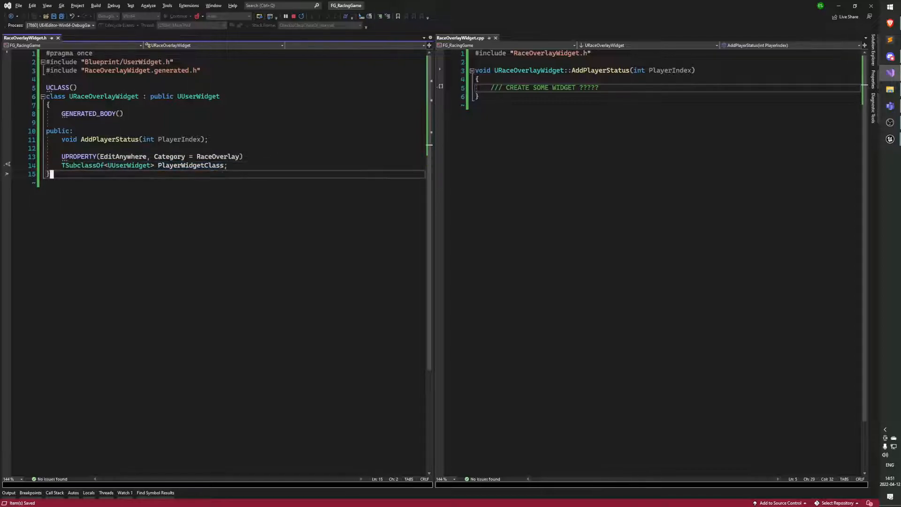
{"action": "double_click", "coordinate": [190, 165]}
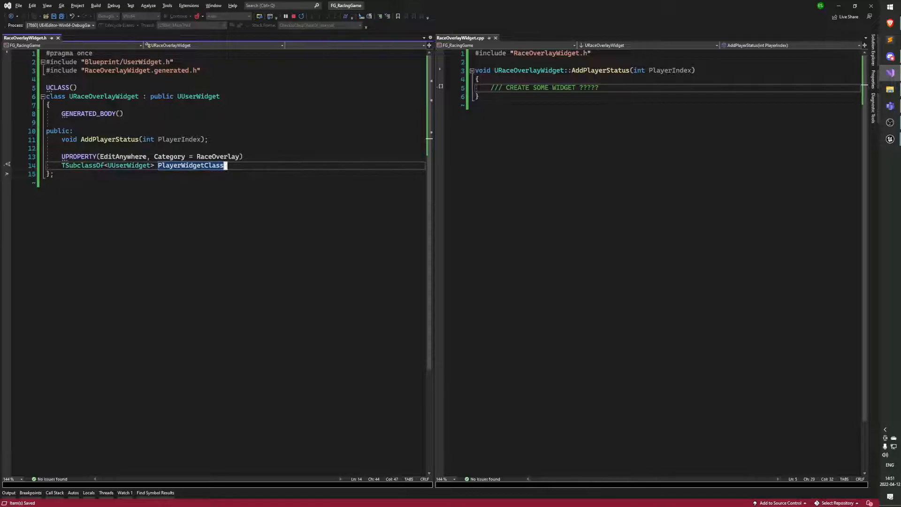
Step: Below the comment in AddPlayerStatus, add UUserWidget* PlayerStatus = NewObject<UUserWidget>(this, PlayerWidgetClass); and save the source file
{"action": "key", "text": "ctrl+Tab"}
{"action": "key", "text": "o"}
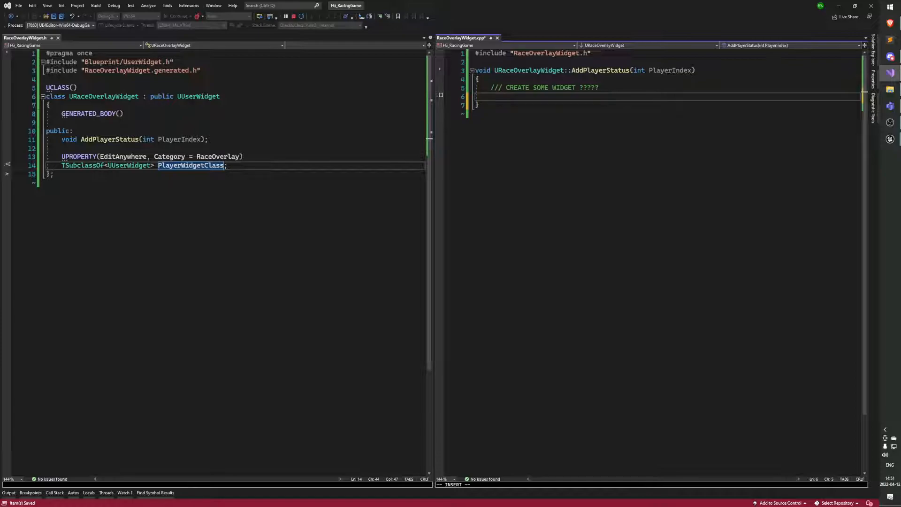
{"action": "type", "text": "UUserWidget* PlayerStatus = NewObject"}
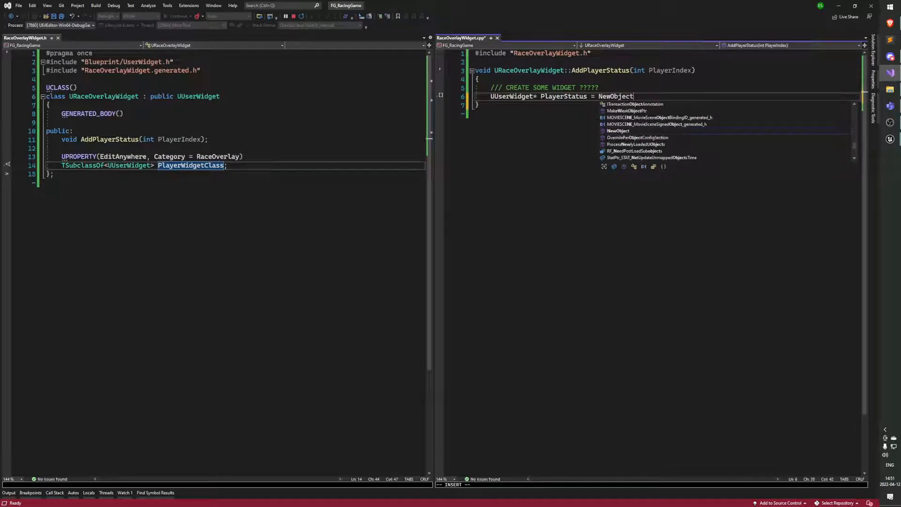
{"action": "type", "text": "<U"}
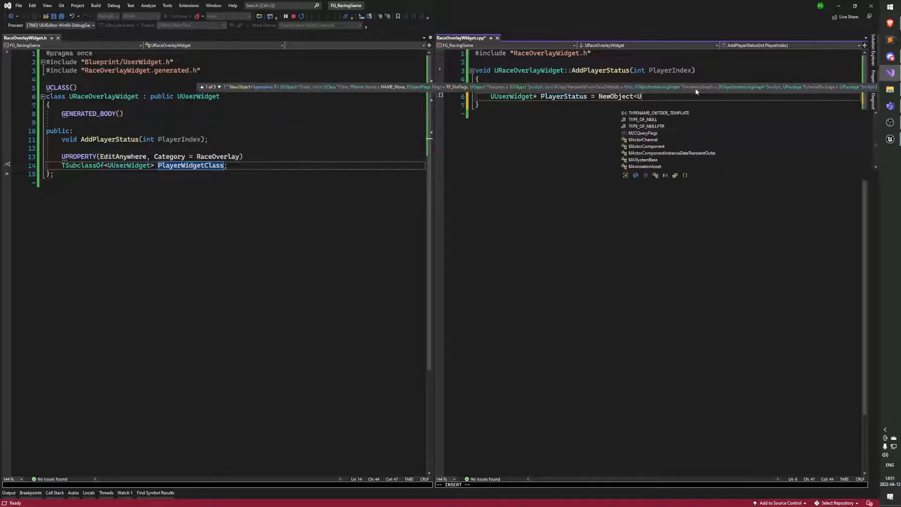
{"action": "type", "text": "userWidget>"}
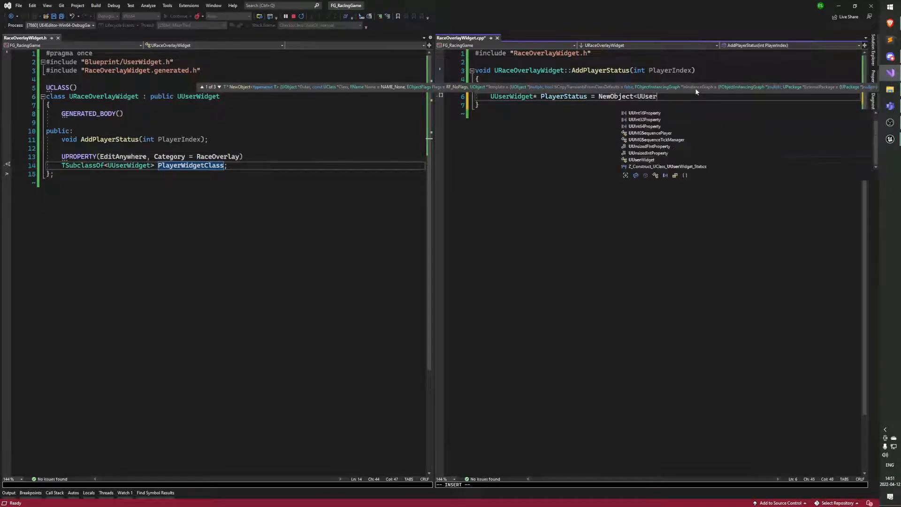
{"action": "type", "text": "("}
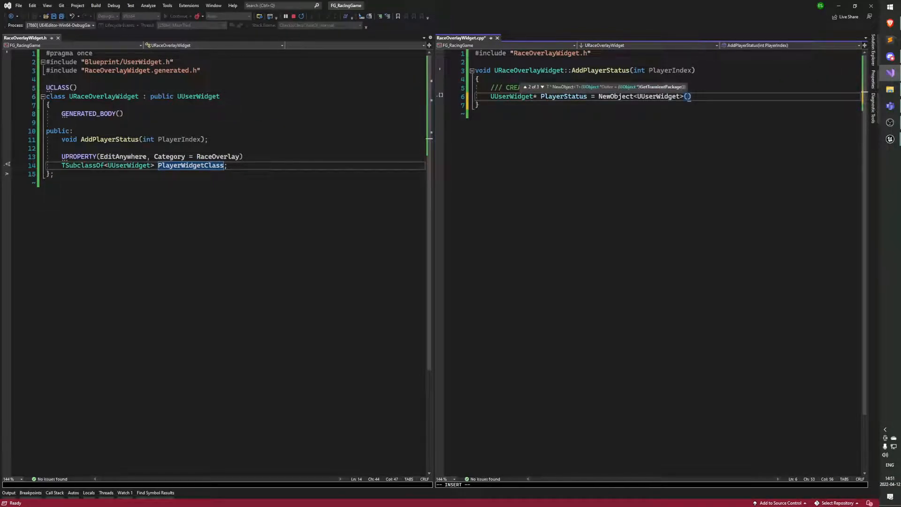
{"action": "type", "text": "this, "}
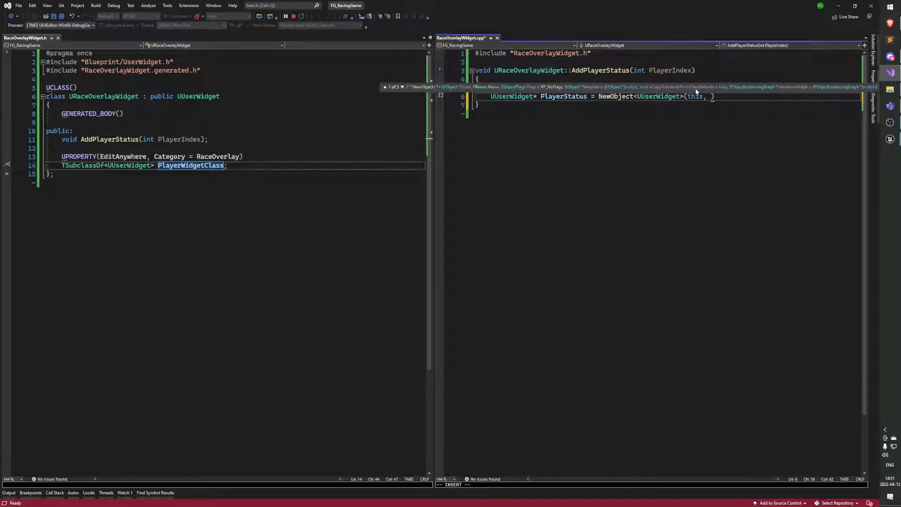
{"action": "type", "text": "PlayerWidgetClas"}
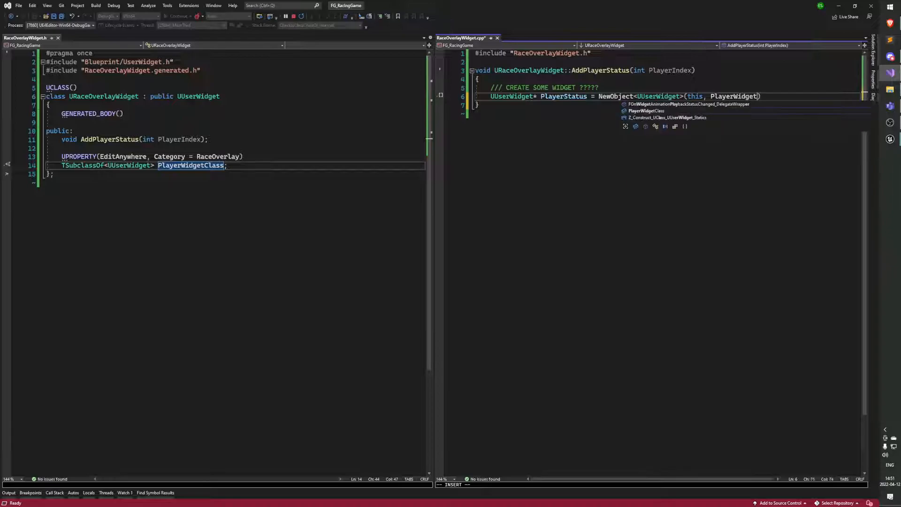
{"action": "type", "text": "s);"}
{"action": "key", "text": "Escape"}
{"action": "key", "text": "j"}
{"action": "key", "text": "ctrl+s"}
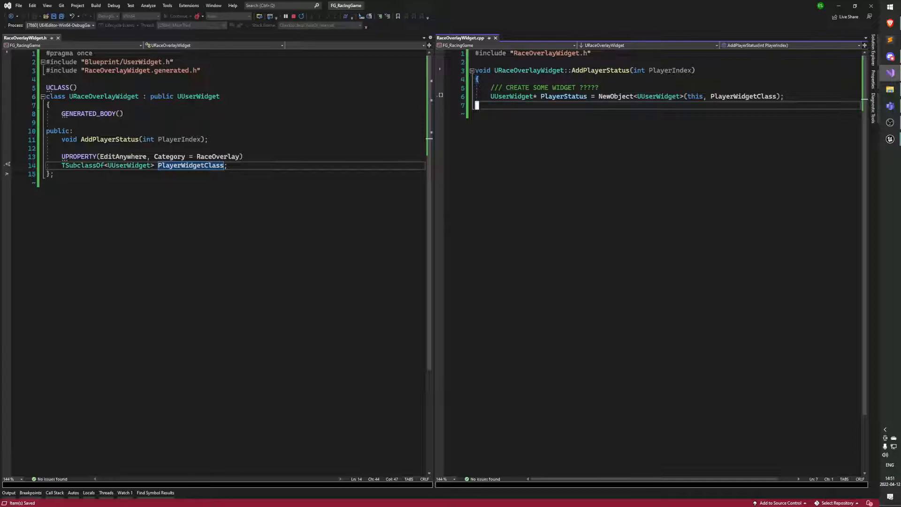
{"action": "left_click", "coordinate": [488, 88]}
{"action": "left_click", "coordinate": [487, 97]}
{"action": "left_click", "coordinate": [488, 87]}
{"action": "left_click", "coordinate": [488, 97]}
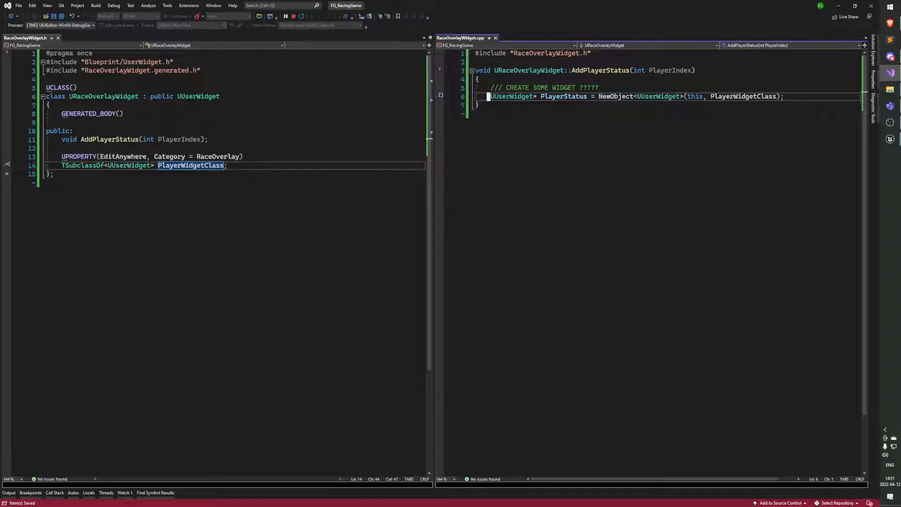
{"action": "key", "text": "Down"}
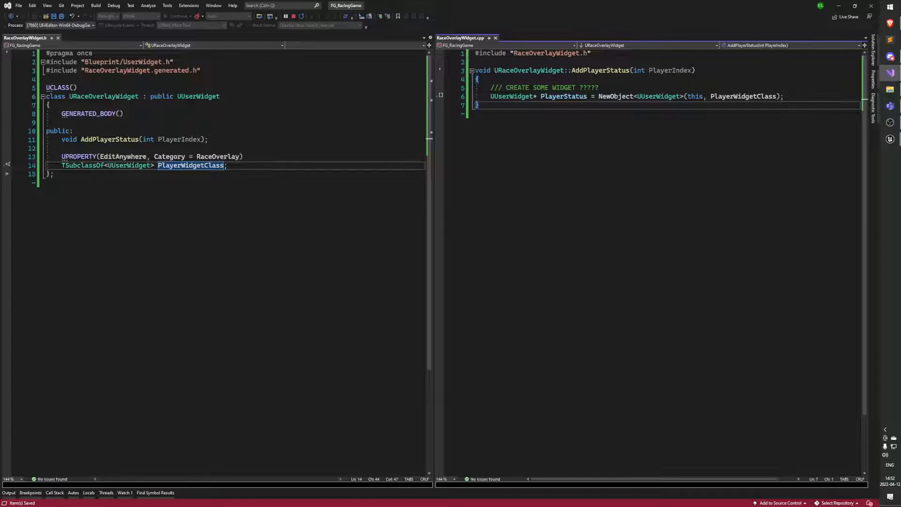
{"action": "key", "text": "ctrl+w"}
{"action": "key", "text": "h"}
{"action": "key", "text": "k"}
{"action": "key", "text": "j"}
{"action": "key", "text": "ctrl+w"}
{"action": "key", "text": "l"}
Step: Stop the running debug session and relaunch the FG_RacingGame project in the Unreal Editor with the new code
{"action": "key", "text": "shift+F5"}
{"action": "key", "text": "F5"}
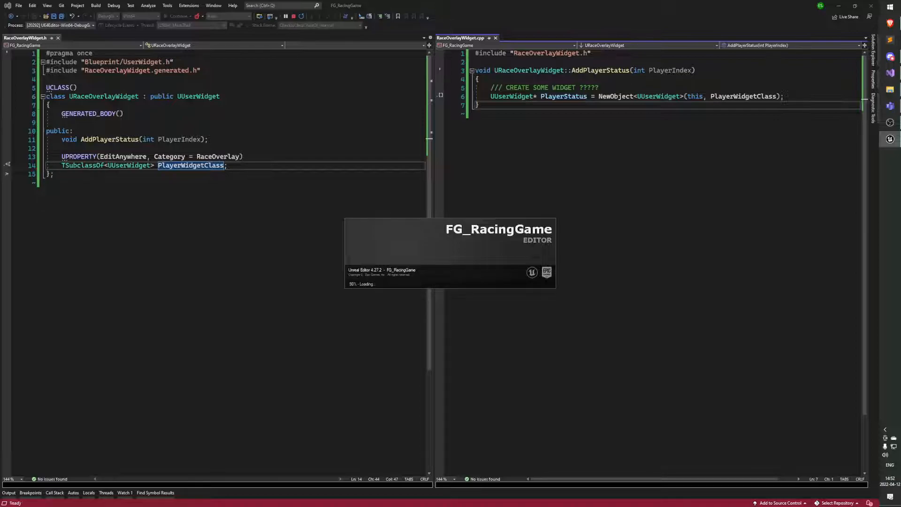
Step: Play-test TestMap in the editor, driving a car around with the player status overlay shown, and end the play session
{"action": "mouse_move", "coordinate": [397, 186]}
{"action": "right_mouse_down"}
{"action": "mouse_move", "coordinate": [413, 174]}
{"action": "mouse_move", "coordinate": [418, 188]}
{"action": "mouse_move", "coordinate": [397, 185]}
{"action": "mouse_move", "coordinate": [395, 197]}
{"action": "mouse_move", "coordinate": [384, 184]}
{"action": "right_mouse_up"}
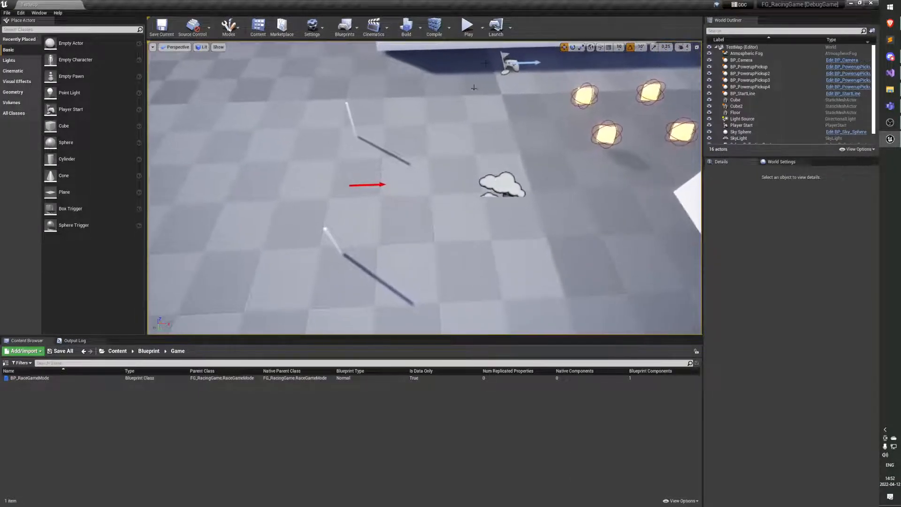
{"action": "left_click", "coordinate": [468, 26]}
{"action": "key", "text": "w"}
{"action": "key", "text": "a"}
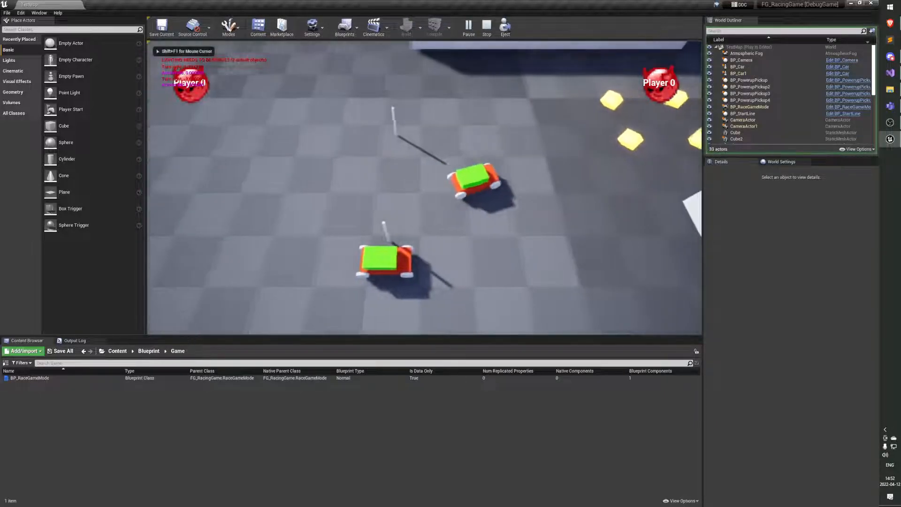
{"action": "key", "text": "s"}
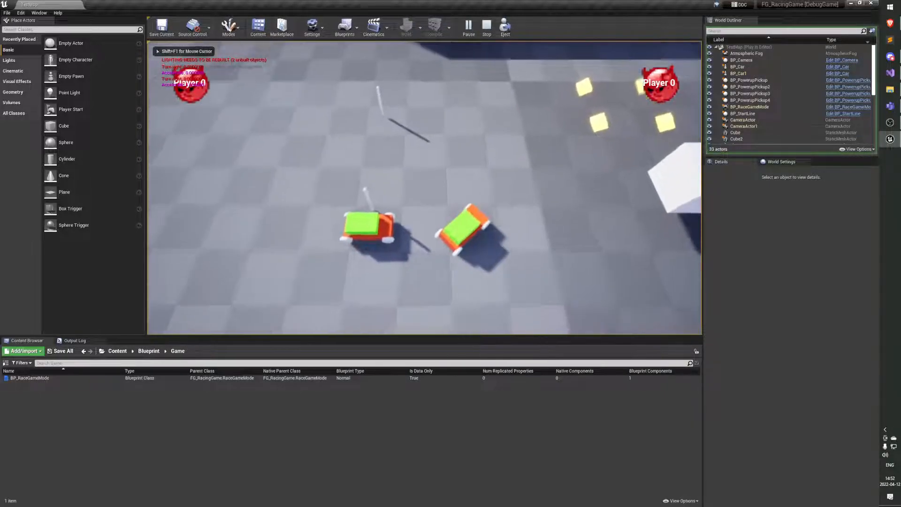
{"action": "key", "text": "w"}
{"action": "key", "text": "d"}
{"action": "key", "text": "a"}
{"action": "key", "text": "s"}
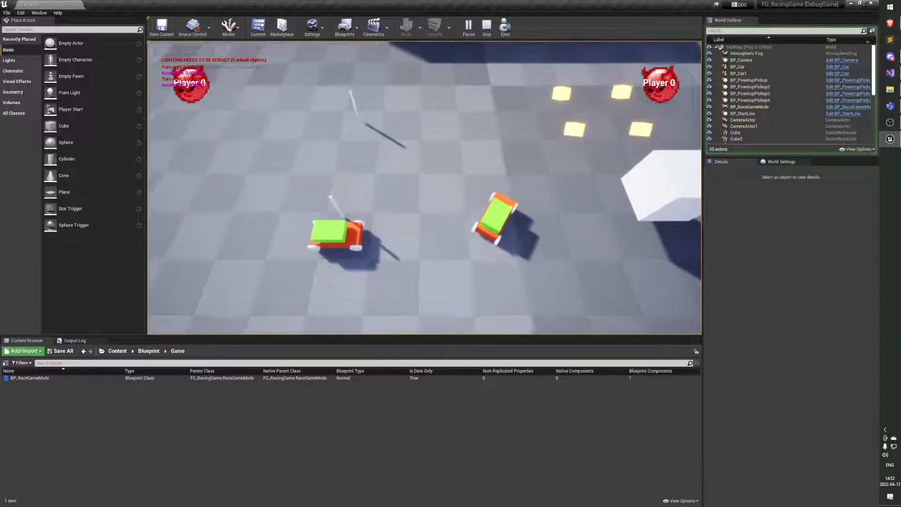
{"action": "key", "text": "w"}
{"action": "key", "text": "s"}
{"action": "key", "text": "w"}
{"action": "key", "text": "Escape"}
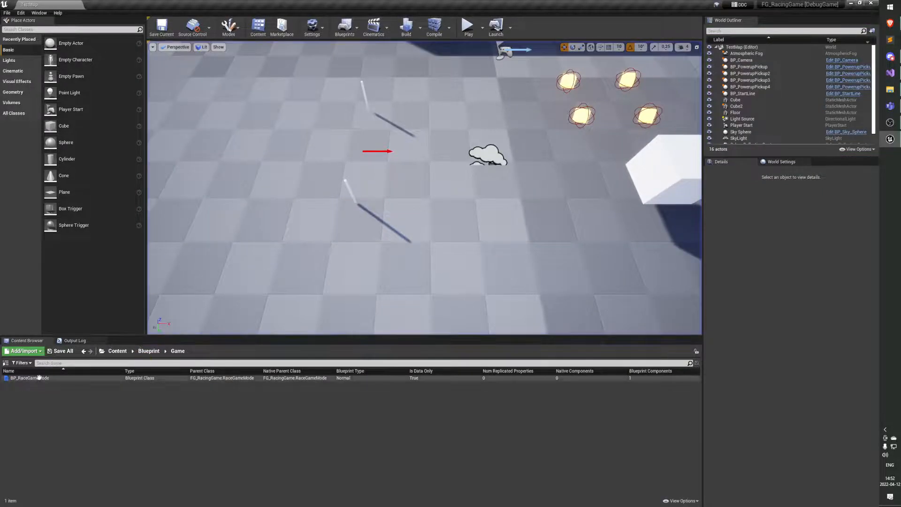
Step: Open WBP_PlayerStatus from the Content/Blueprint/Widget folder, view its layout, and close it again
{"action": "left_click", "coordinate": [145, 352]}
{"action": "left_click", "coordinate": [117, 351]}
{"action": "left_click", "coordinate": [39, 383]}
{"action": "double_click", "coordinate": [39, 378]}
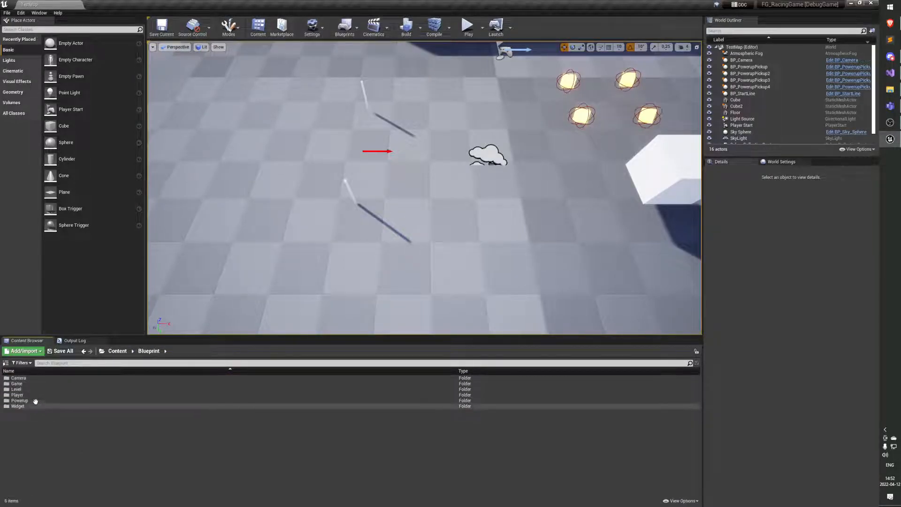
{"action": "double_click", "coordinate": [36, 406]}
{"action": "double_click", "coordinate": [28, 377]}
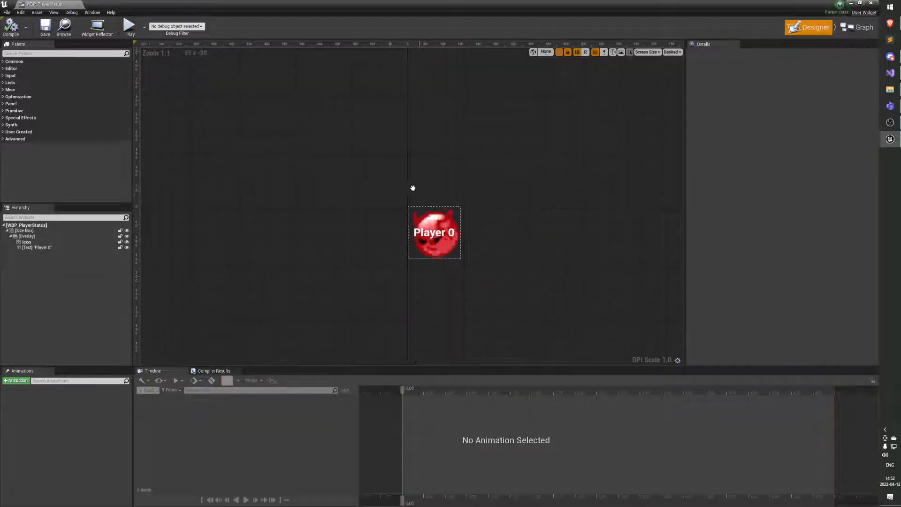
{"action": "left_click_drag", "start_coordinate": [67, 6], "coordinate": [146, 6]}
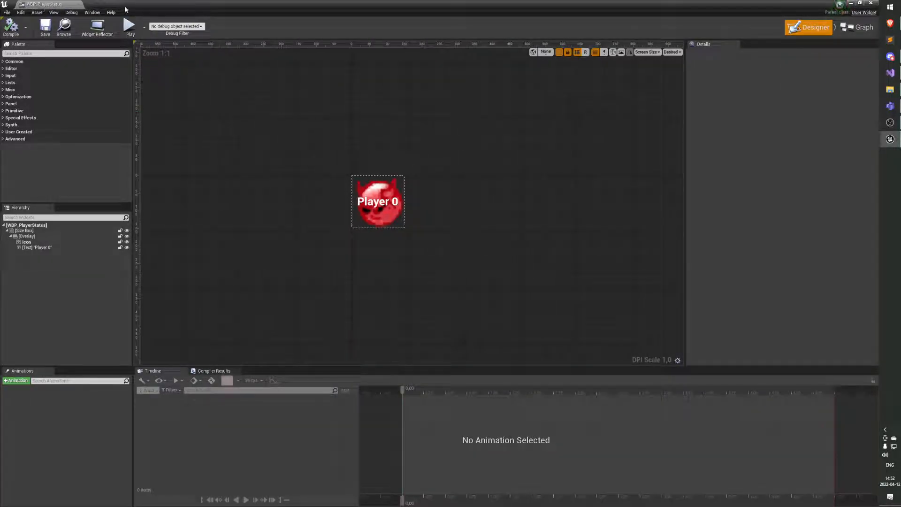
{"action": "left_click", "coordinate": [78, 4]}
Step: Open the WBP_RaceOverlay widget blueprint and look over its canvas with the two player status widgets
{"action": "double_click", "coordinate": [28, 384]}
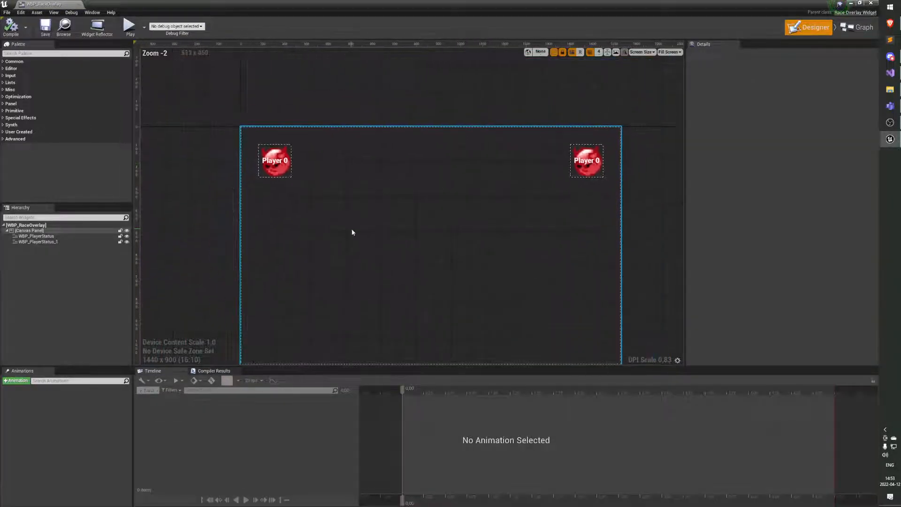
{"action": "right_click_drag", "start_coordinate": [345, 210], "coordinate": [340, 202]}
{"action": "scroll", "coordinate": [338, 198], "scroll_direction": "down", "scroll_amount": 1}
{"action": "scroll", "coordinate": [338, 198], "scroll_direction": "up", "scroll_amount": 1}
{"action": "left_click", "coordinate": [268, 140]}
{"action": "left_click", "coordinate": [577, 155]}
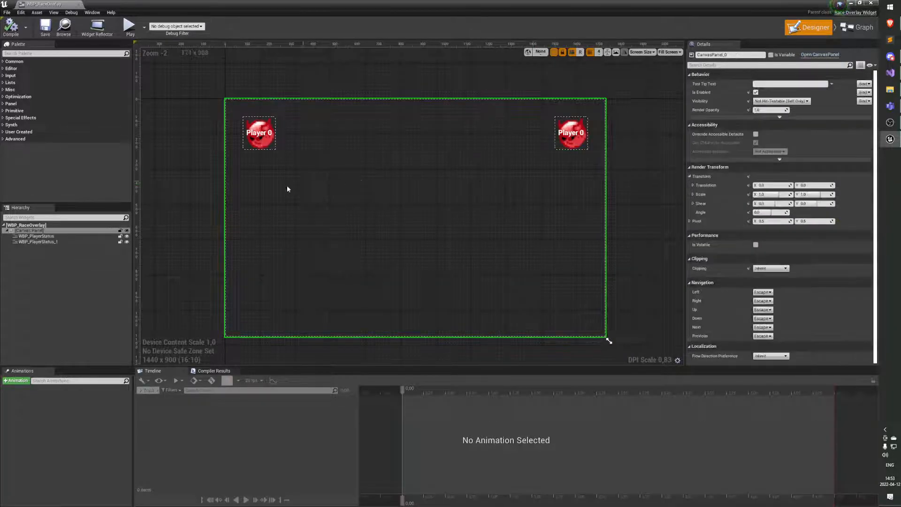
{"action": "left_click", "coordinate": [141, 235]}
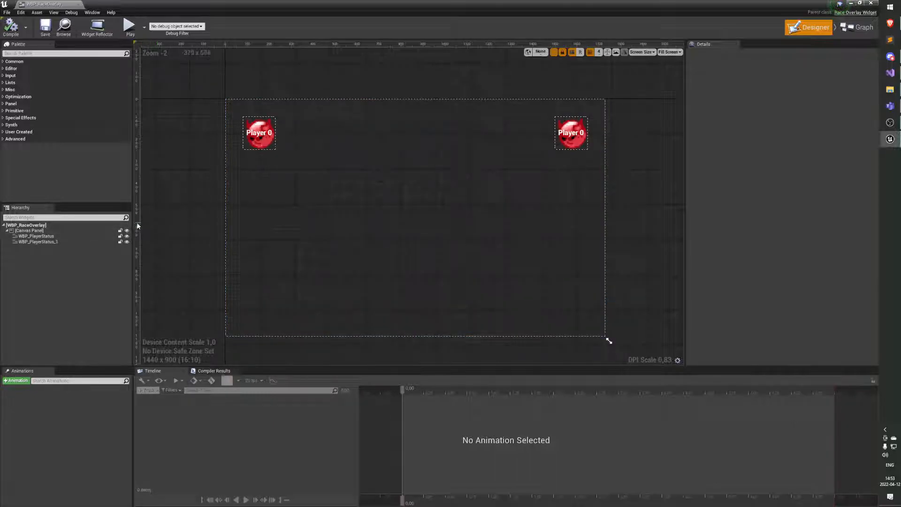
Step: Set the Player Widget Class of the WBP_RaceOverlay root to WBP_PlayerStatus
{"action": "left_click", "coordinate": [24, 225]}
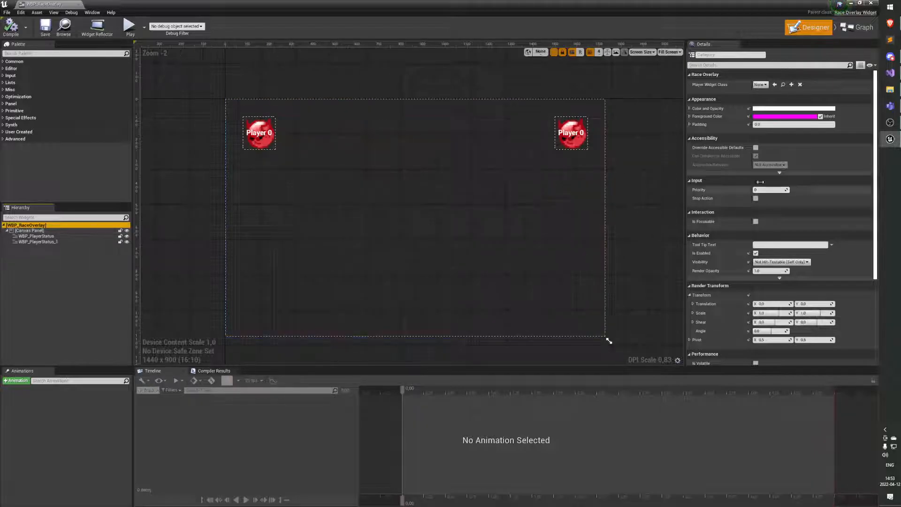
{"action": "left_click", "coordinate": [764, 85]}
{"action": "left_click", "coordinate": [782, 149]}
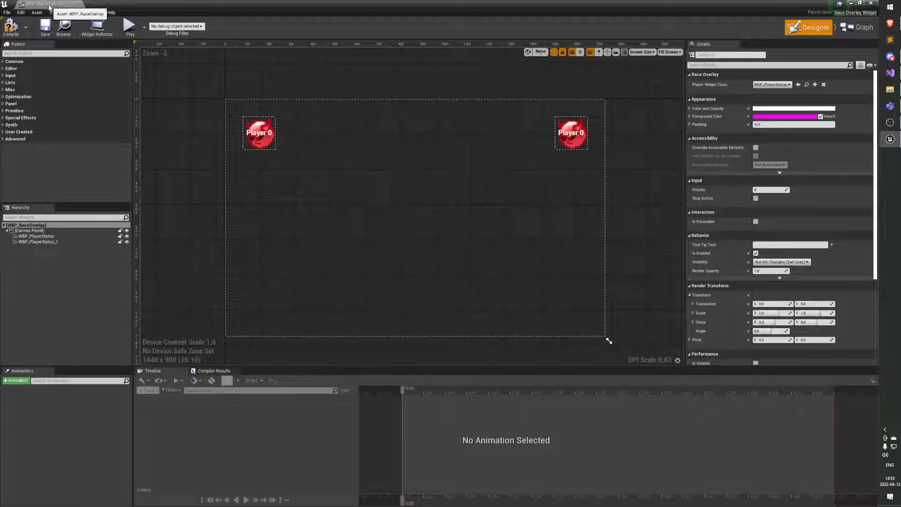
Step: Reparent the WBP_RaceOverlay blueprint to the RaceOverlayWidget class
{"action": "left_click", "coordinate": [8, 13]}
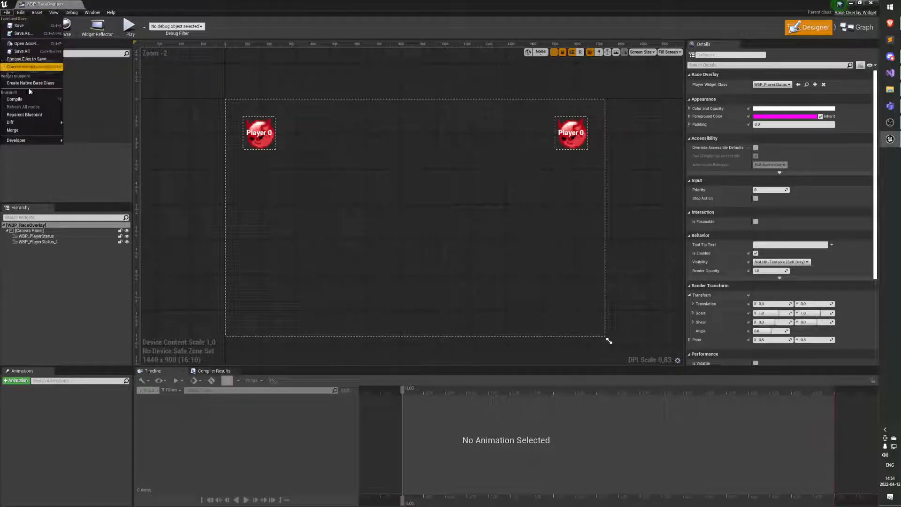
{"action": "left_click", "coordinate": [25, 115]}
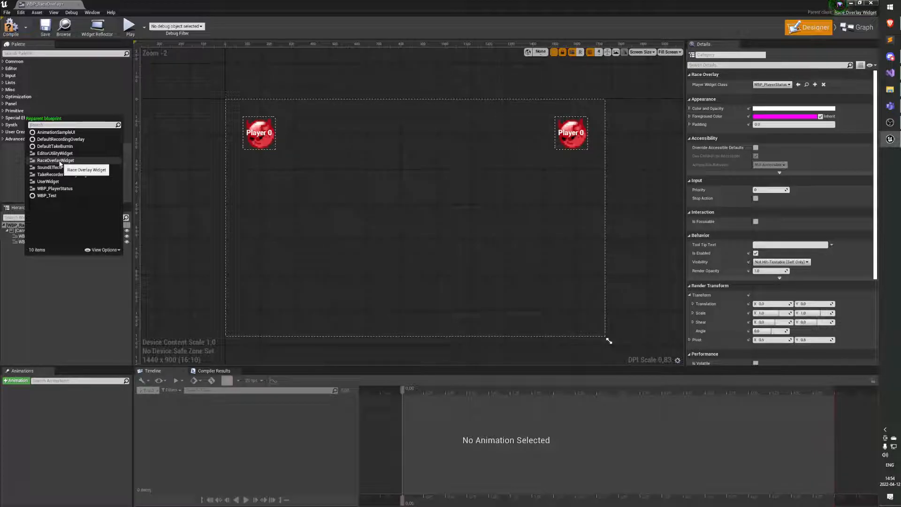
{"action": "left_click", "coordinate": [60, 163]}
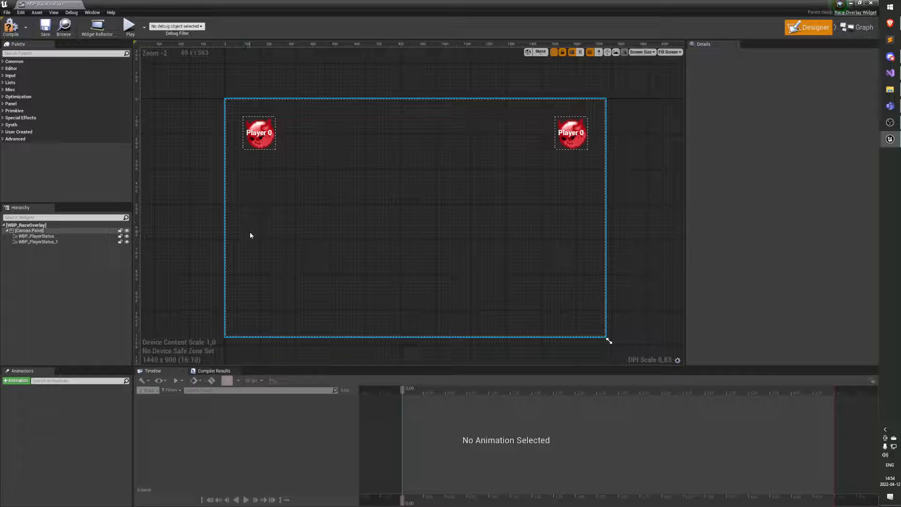
{"action": "scroll", "coordinate": [245, 244], "scroll_direction": "down", "scroll_amount": 1}
{"action": "scroll", "coordinate": [245, 245], "scroll_direction": "up", "scroll_amount": 2}
{"action": "scroll", "coordinate": [244, 245], "scroll_direction": "down", "scroll_amount": 1}
{"action": "scroll", "coordinate": [323, 279], "scroll_direction": "up", "scroll_amount": 1}
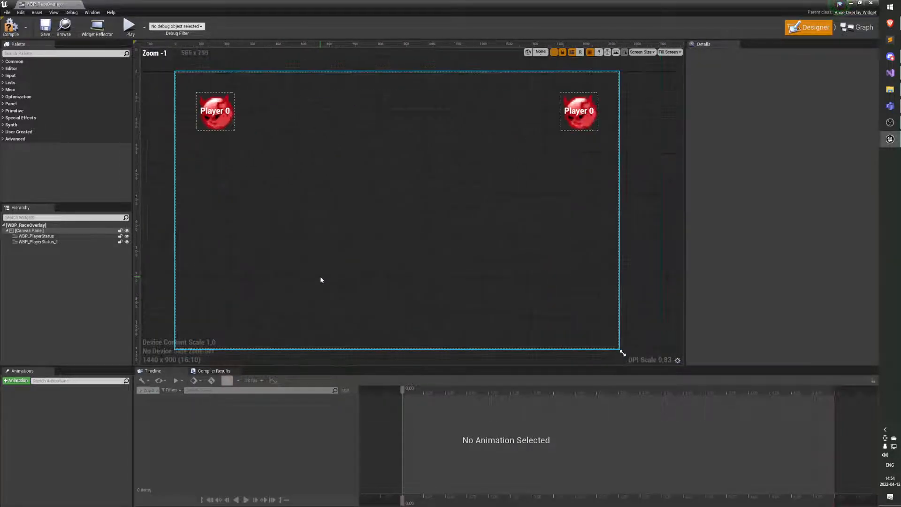
{"action": "scroll", "coordinate": [321, 277], "scroll_direction": "up", "scroll_amount": 1}
{"action": "scroll", "coordinate": [373, 239], "scroll_direction": "down", "scroll_amount": 3}
{"action": "scroll", "coordinate": [348, 256], "scroll_direction": "up", "scroll_amount": 1}
{"action": "scroll", "coordinate": [348, 257], "scroll_direction": "down", "scroll_amount": 2}
{"action": "scroll", "coordinate": [474, 195], "scroll_direction": "down", "scroll_amount": 1}
{"action": "scroll", "coordinate": [488, 195], "scroll_direction": "up", "scroll_amount": 3}
{"action": "scroll", "coordinate": [458, 224], "scroll_direction": "down", "scroll_amount": 2}
{"action": "scroll", "coordinate": [413, 255], "scroll_direction": "down", "scroll_amount": 2}
{"action": "scroll", "coordinate": [410, 227], "scroll_direction": "up", "scroll_amount": 5}
{"action": "scroll", "coordinate": [396, 200], "scroll_direction": "down", "scroll_amount": 3}
{"action": "scroll", "coordinate": [398, 211], "scroll_direction": "up", "scroll_amount": 4}
{"action": "scroll", "coordinate": [422, 259], "scroll_direction": "down", "scroll_amount": 3}
{"action": "scroll", "coordinate": [411, 278], "scroll_direction": "down", "scroll_amount": 1}
{"action": "scroll", "coordinate": [407, 280], "scroll_direction": "up", "scroll_amount": 1}
{"action": "scroll", "coordinate": [404, 278], "scroll_direction": "down", "scroll_amount": 1}
{"action": "scroll", "coordinate": [404, 279], "scroll_direction": "up", "scroll_amount": 1}
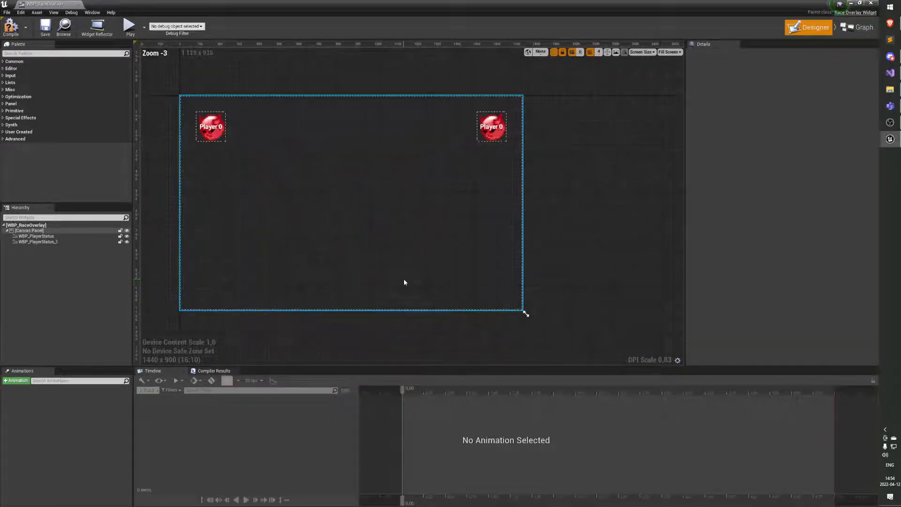
{"action": "right_click_drag", "start_coordinate": [412, 279], "coordinate": [426, 288]}
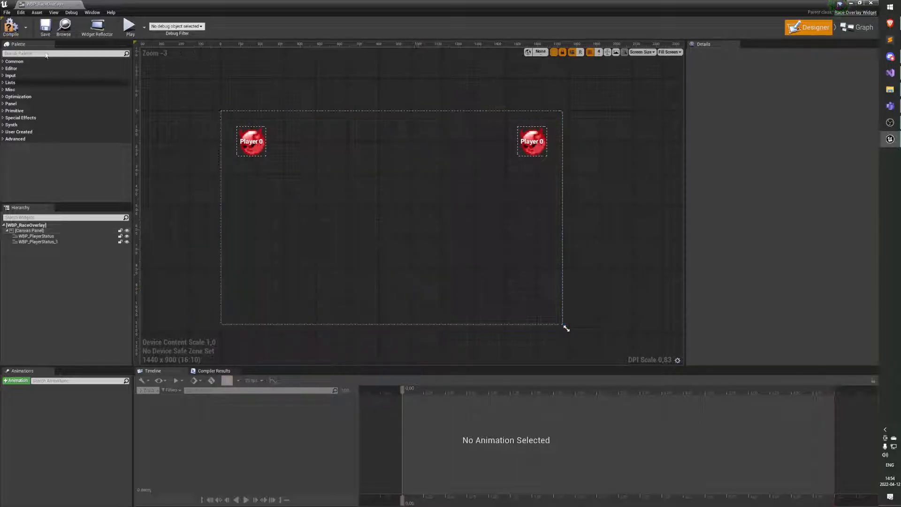
Step: Reparent WBP_RaceOverlay to RaceOverlayWidget once more and select its root to show the class properties
{"action": "left_click", "coordinate": [6, 12]}
{"action": "left_click", "coordinate": [19, 117]}
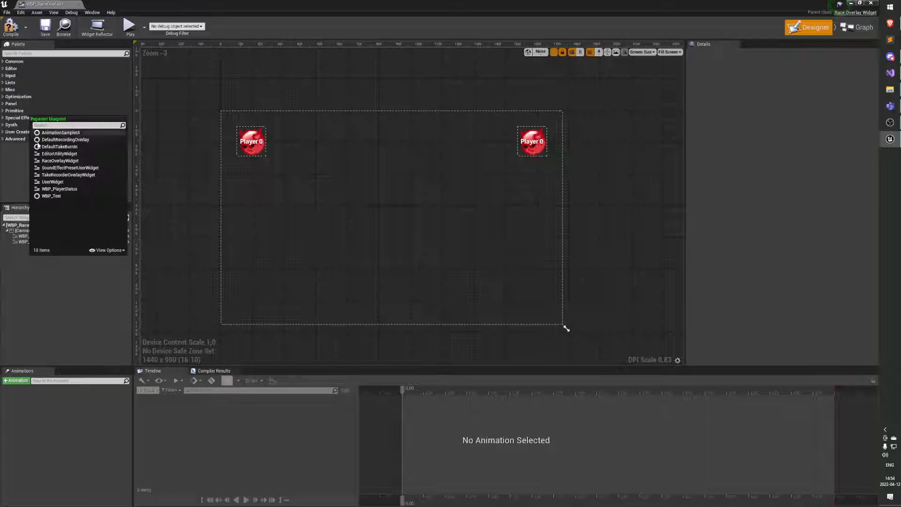
{"action": "left_click", "coordinate": [62, 161]}
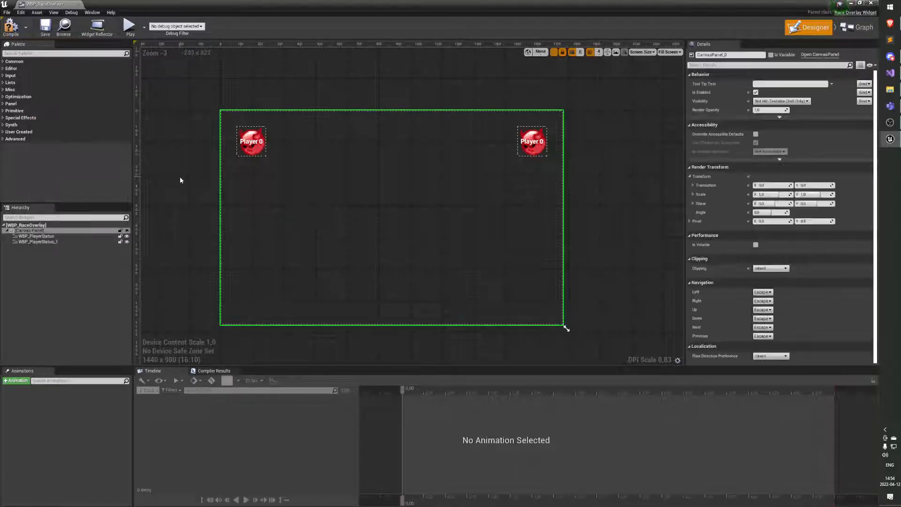
{"action": "left_click", "coordinate": [14, 225]}
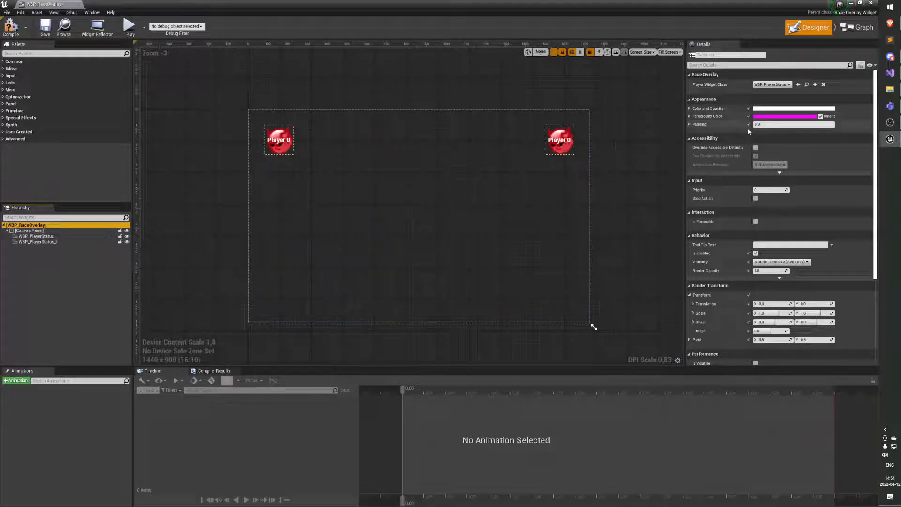
Step: Choose WBP_PlayerStatus again as the Player Widget Class of the WBP_RaceOverlay root
{"action": "scroll", "coordinate": [738, 202], "scroll_direction": "down", "scroll_amount": 2}
{"action": "scroll", "coordinate": [738, 202], "scroll_direction": "up", "scroll_amount": 2}
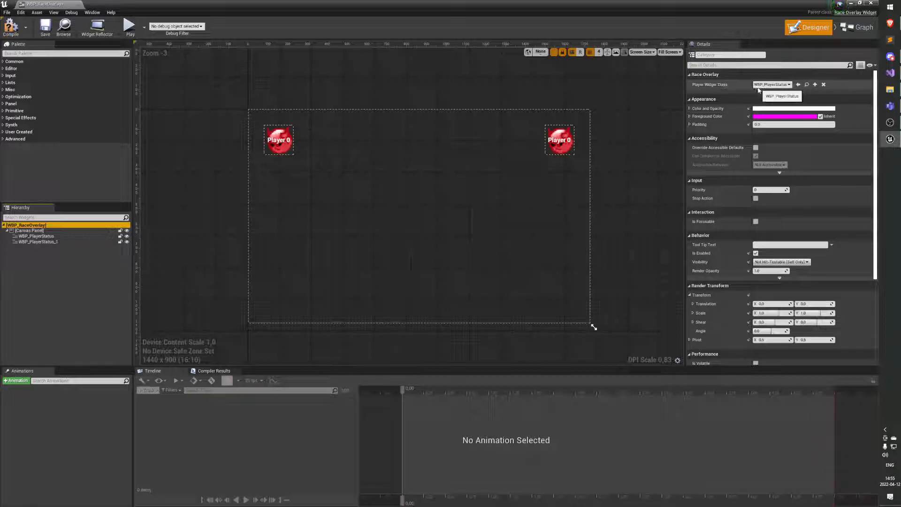
{"action": "left_click", "coordinate": [772, 85]}
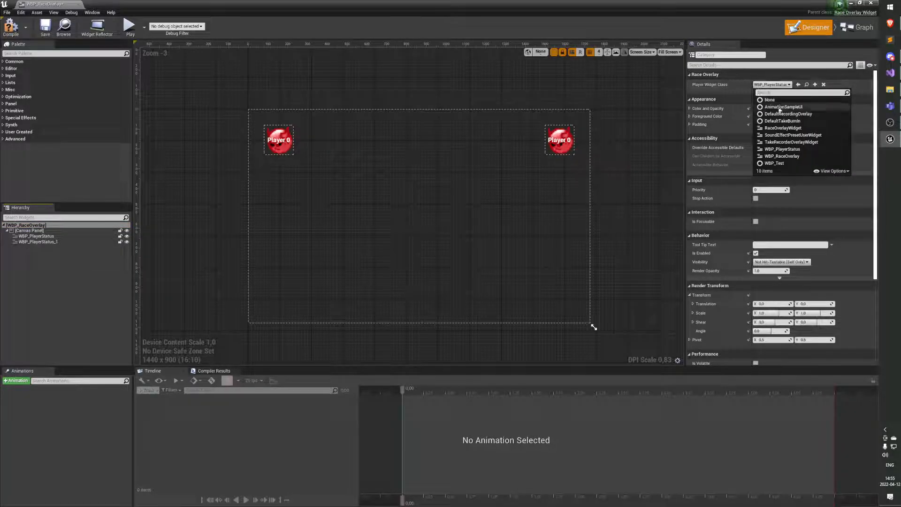
{"action": "left_click", "coordinate": [783, 150]}
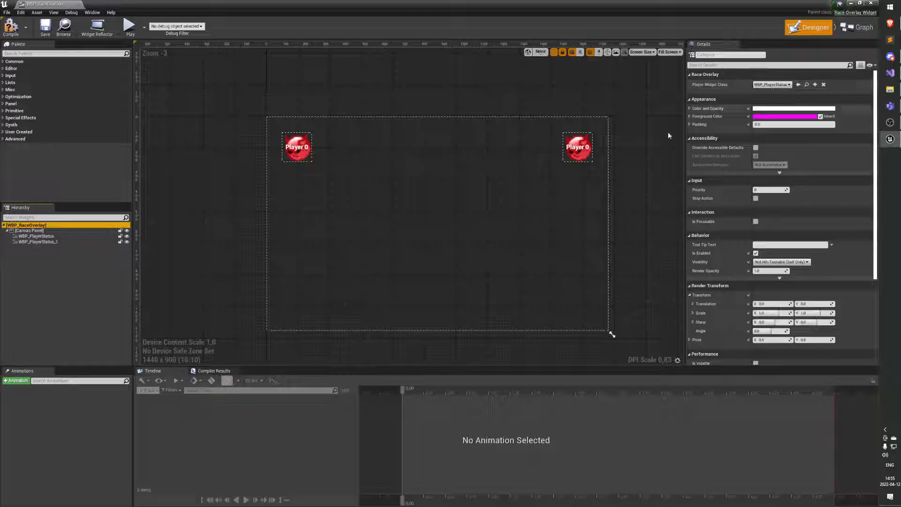
{"action": "right_click_drag", "start_coordinate": [626, 120], "coordinate": [621, 117]}
{"action": "right_click_drag", "start_coordinate": [616, 151], "coordinate": [602, 155]}
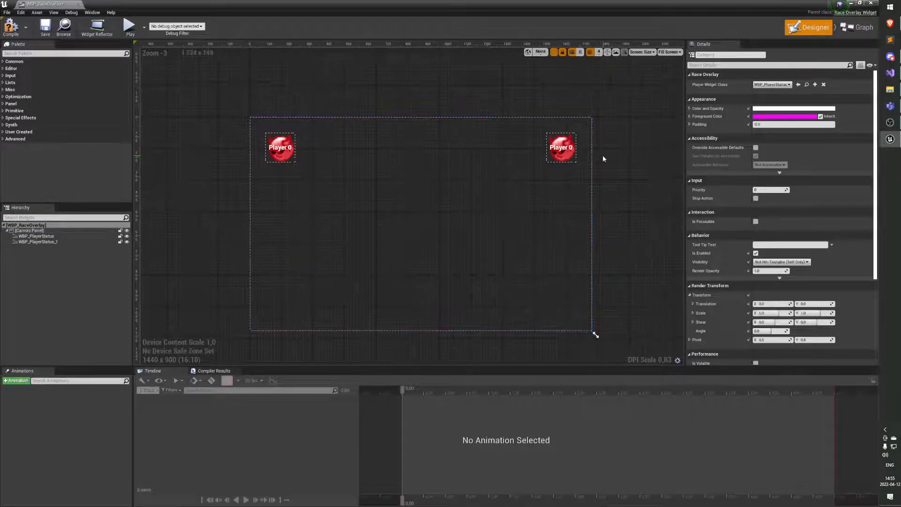
Step: Delete both player status widgets from the canvas panel and select the WBP_RaceOverlay root
{"action": "left_click", "coordinate": [61, 236]}
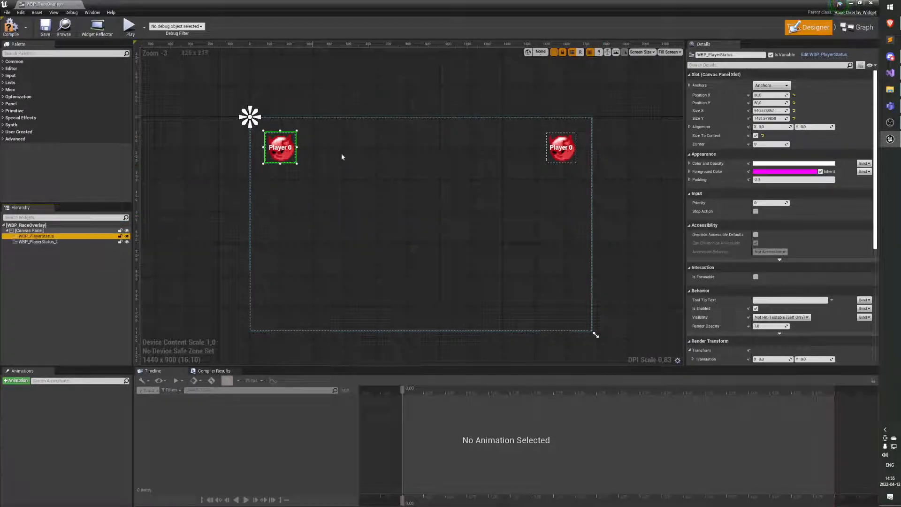
{"action": "key", "text": "Delete"}
{"action": "left_click", "coordinate": [107, 235]}
{"action": "key", "text": "Delete"}
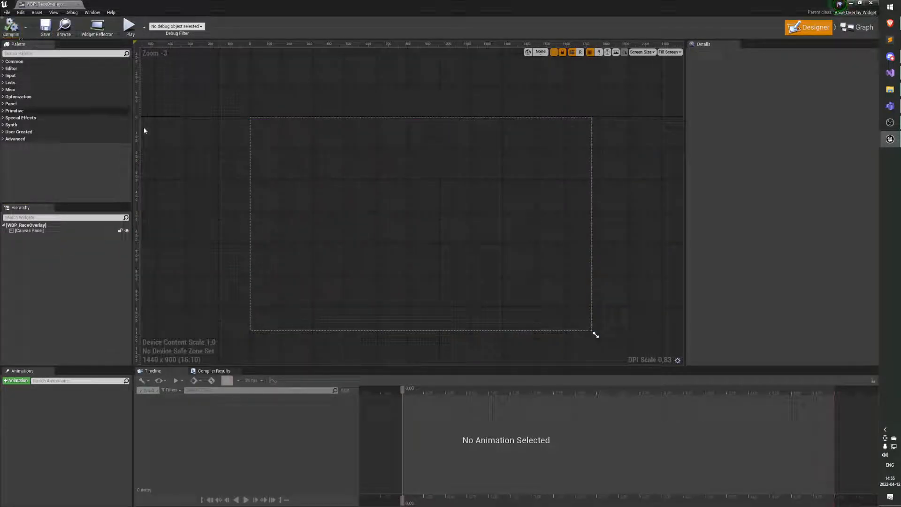
{"action": "left_click", "coordinate": [73, 227]}
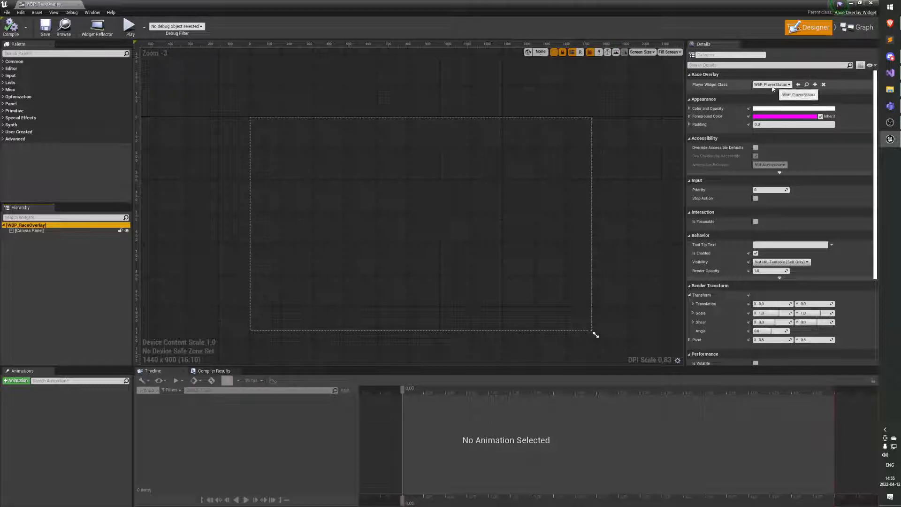
Step: Try to find a node for adding a player to run from Event Construct in the event graph
{"action": "left_click", "coordinate": [858, 28]}
{"action": "right_click_drag", "start_coordinate": [584, 114], "coordinate": [520, 178]}
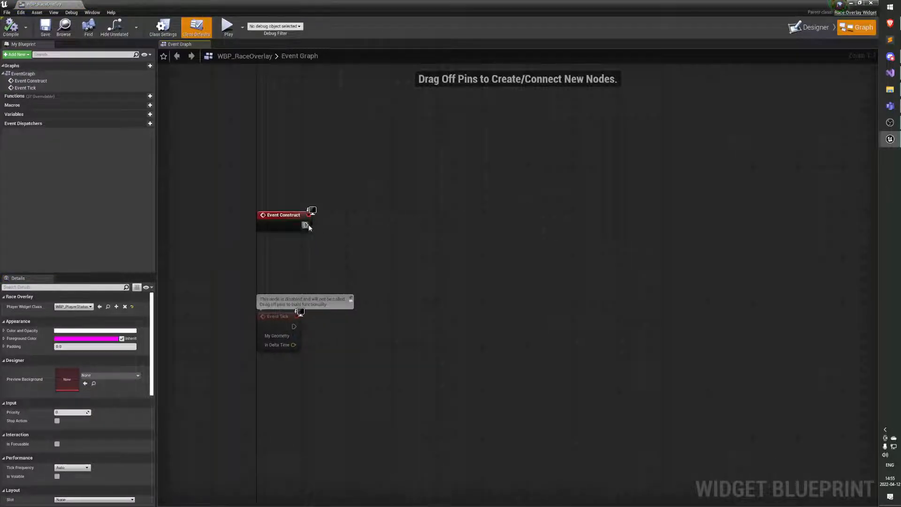
{"action": "left_click_drag", "start_coordinate": [306, 225], "coordinate": [373, 221]}
{"action": "type", "text": "add play"}
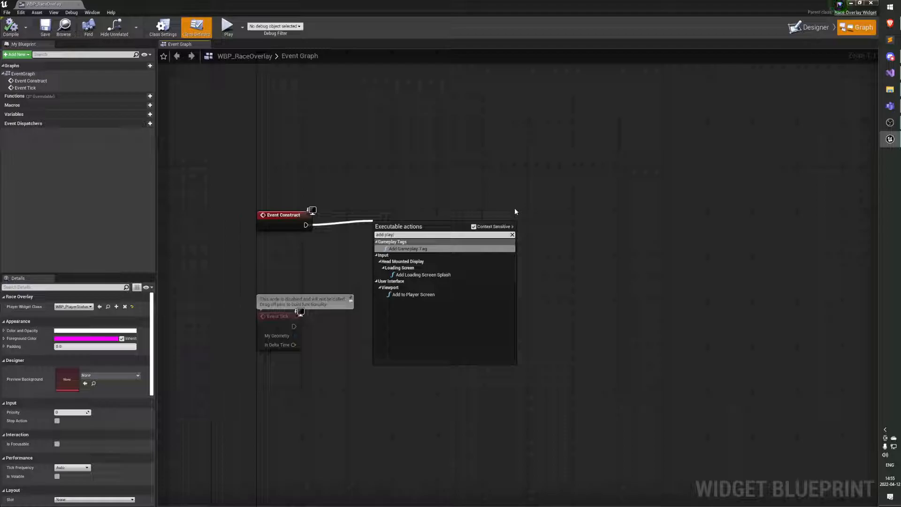
Step: Switch to Visual Studio, insert empty lines above the AddPlayerStatus declaration in RaceOverlayWidget.h and save the header
{"action": "key", "text": "alt+Tab"}
{"action": "key", "text": "alt+Tab"}
{"action": "left_click", "coordinate": [300, 157]}
{"action": "left_click", "coordinate": [292, 138]}
{"action": "key", "text": "k"}
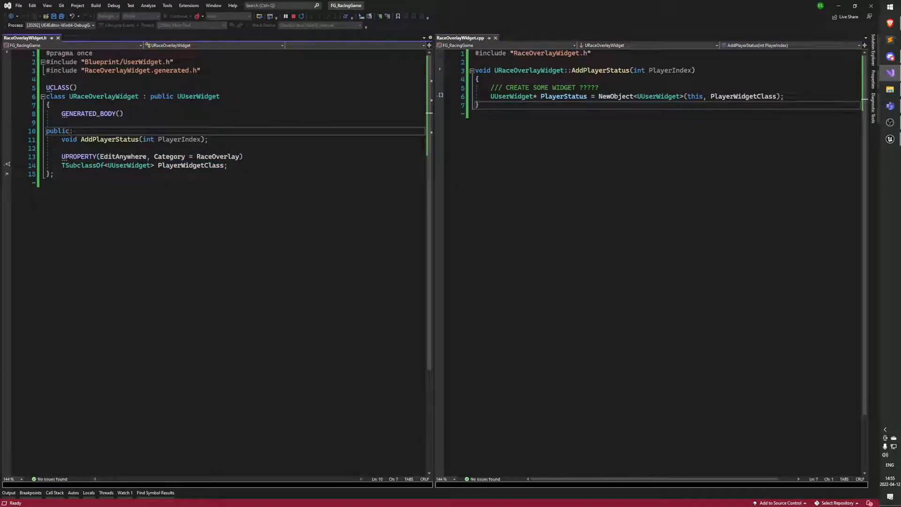
{"action": "key", "text": "o"}
{"action": "key", "text": "Escape"}
{"action": "key", "text": "d"}
{"action": "key", "text": "d"}
{"action": "key", "text": "shift+o"}
{"action": "key", "text": "Escape"}
{"action": "key", "text": "shift+o"}
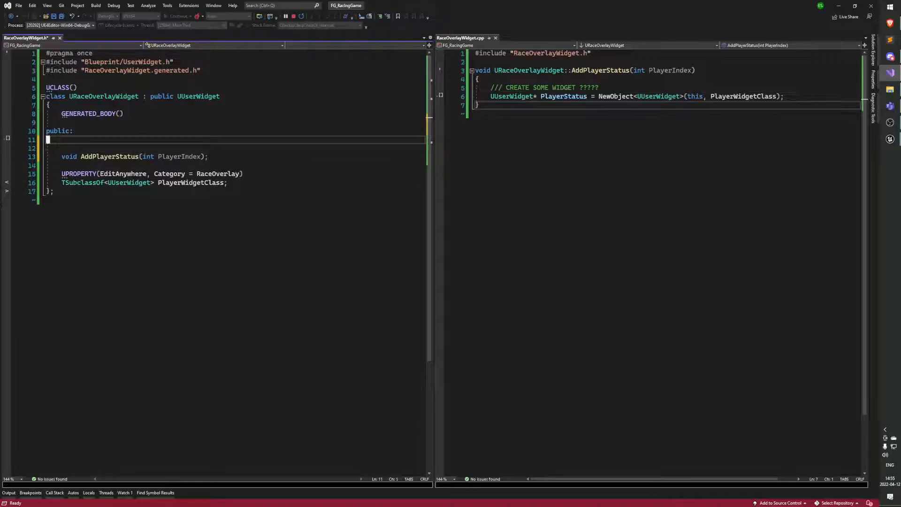
{"action": "key", "text": "ctrl+s"}
Step: Switch to Unreal Editor, delete the Event Construct and Event Tick nodes from the graph, and return to the designer view
{"action": "key", "text": "alt+Tab"}
{"action": "left_click", "coordinate": [290, 225]}
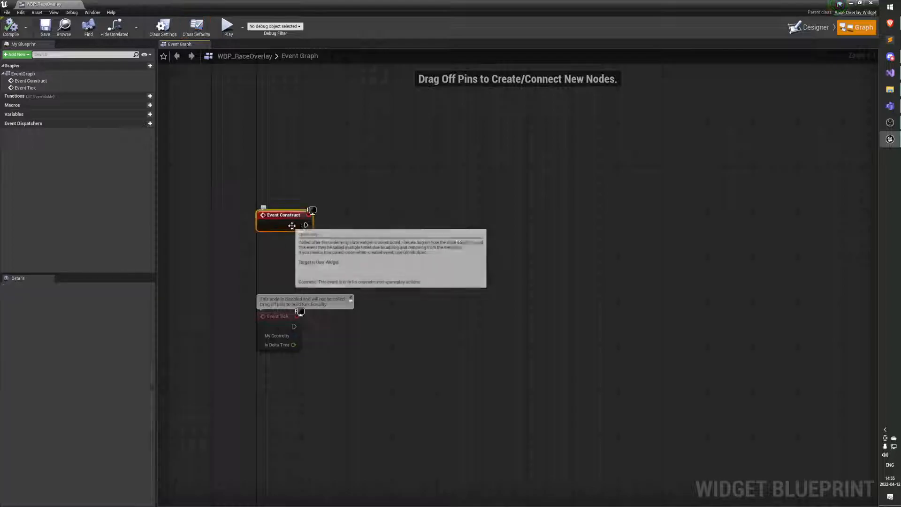
{"action": "key", "text": "Delete"}
{"action": "left_click_drag", "start_coordinate": [322, 245], "coordinate": [207, 358]}
{"action": "key", "text": "Delete"}
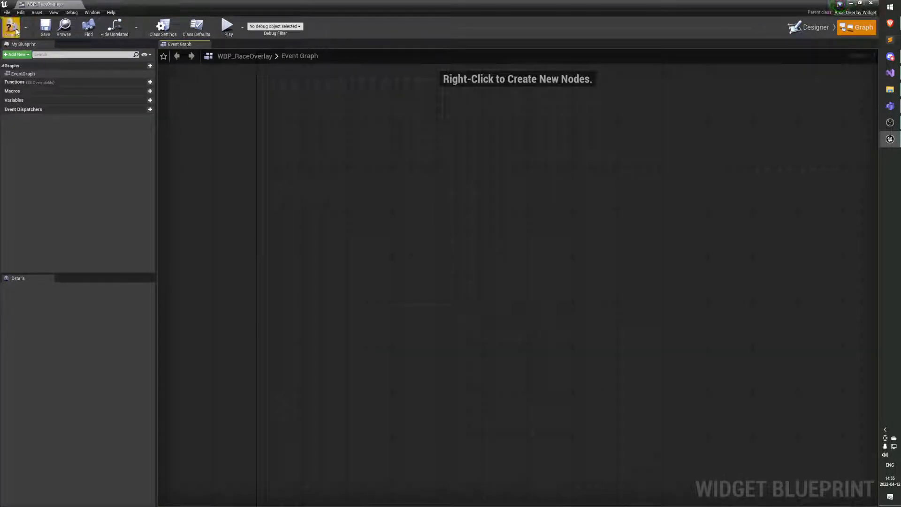
{"action": "left_click", "coordinate": [807, 27]}
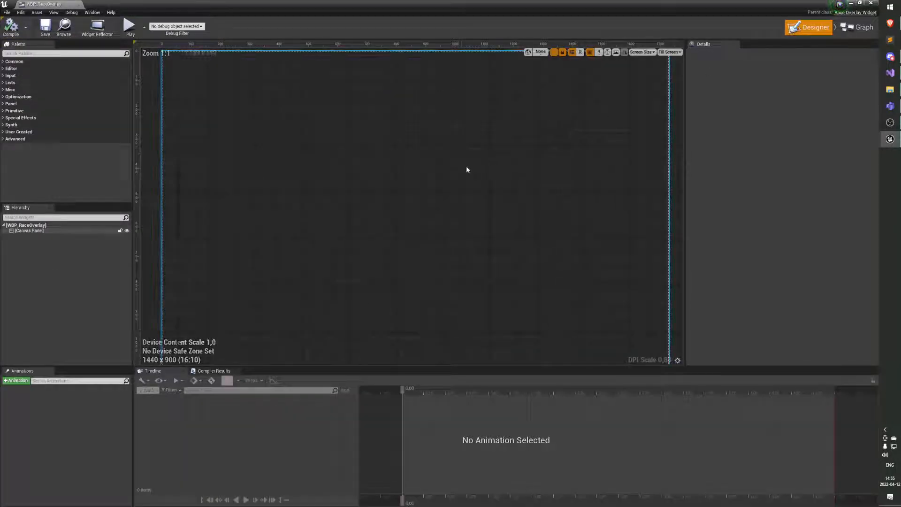
Step: Switch to Visual Studio, declare void Construct() override above AddPlayerStatus in RaceOverlayWidget.h, and save the header
{"action": "key", "text": "alt+Tab"}
{"action": "key", "text": "alt+Tab"}
{"action": "key", "text": "j"}
{"action": "key", "text": "j"}
{"action": "key", "text": "k"}
{"action": "key", "text": "k"}
{"action": "key", "text": "k"}
{"action": "type", "text": ":"}
{"action": "key", "text": "Down"}
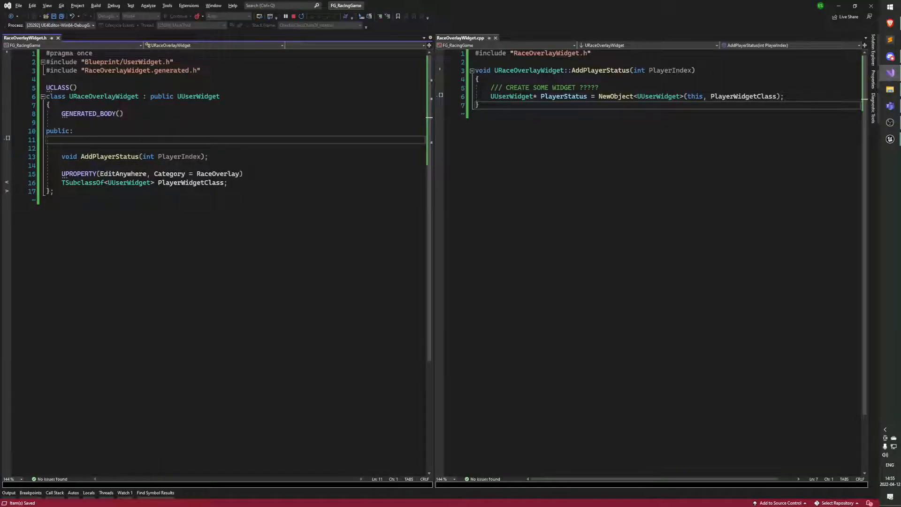
{"action": "type", "text": "Svoid Overr"}
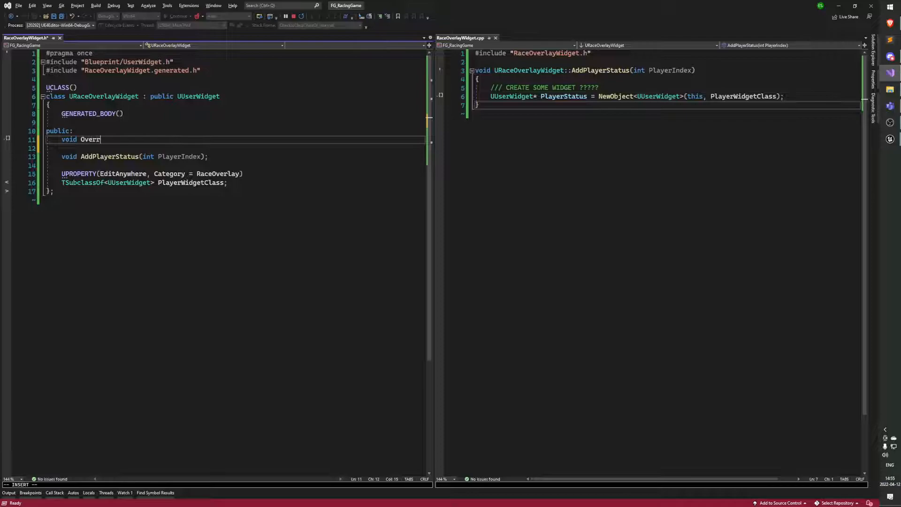
{"action": "type", "text": "Construct("}
{"action": "type", "text": "override;"}
{"action": "key", "text": "Escape"}
{"action": "key", "text": "j"}
{"action": "key", "text": "ctrl+s"}
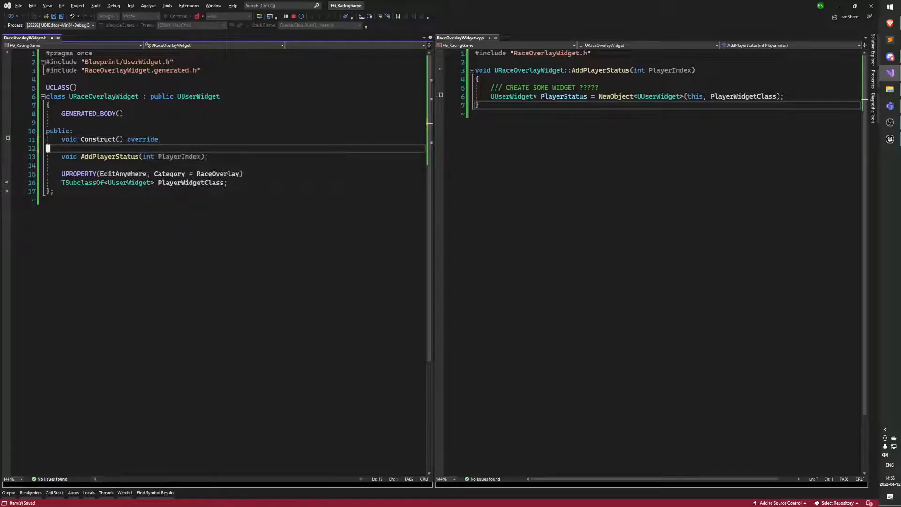
Step: Open the UUserWidget definition and find the virtual construct function declared there
{"action": "left_click", "coordinate": [207, 96]}
{"action": "right_click", "coordinate": [80, 99]}
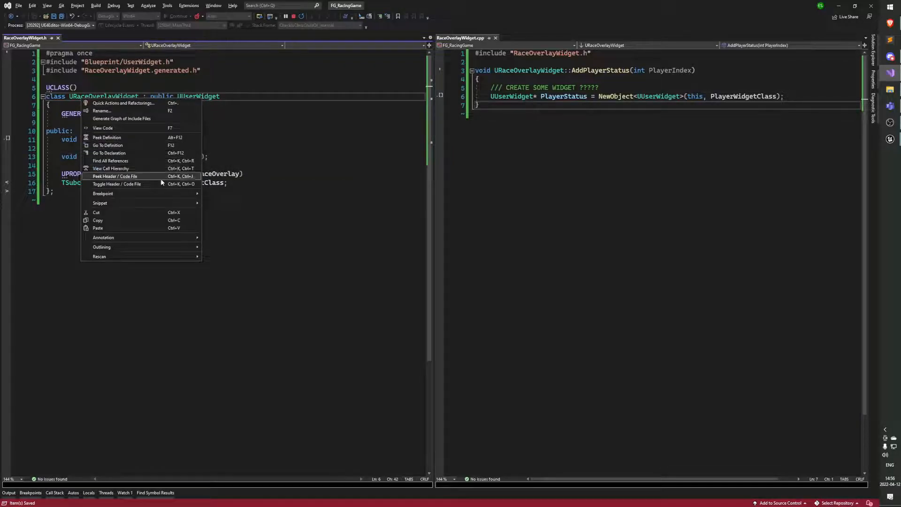
{"action": "left_click", "coordinate": [136, 146]}
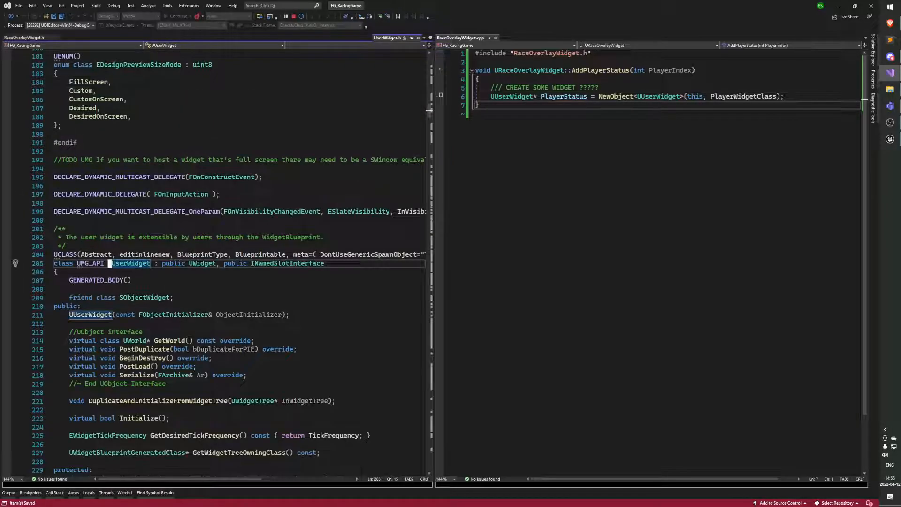
{"action": "scroll", "coordinate": [199, 236], "scroll_direction": "down", "scroll_amount": 4}
{"action": "left_click", "coordinate": [199, 238]}
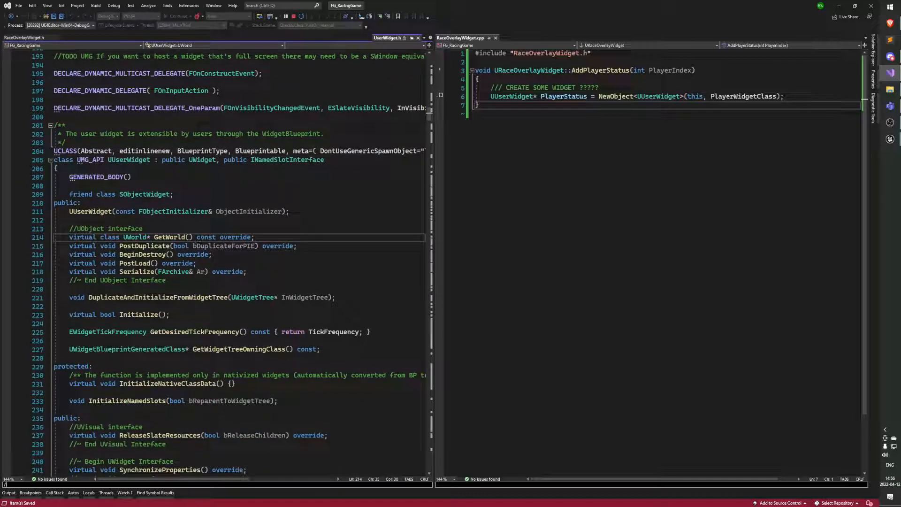
{"action": "key", "text": "Return"}
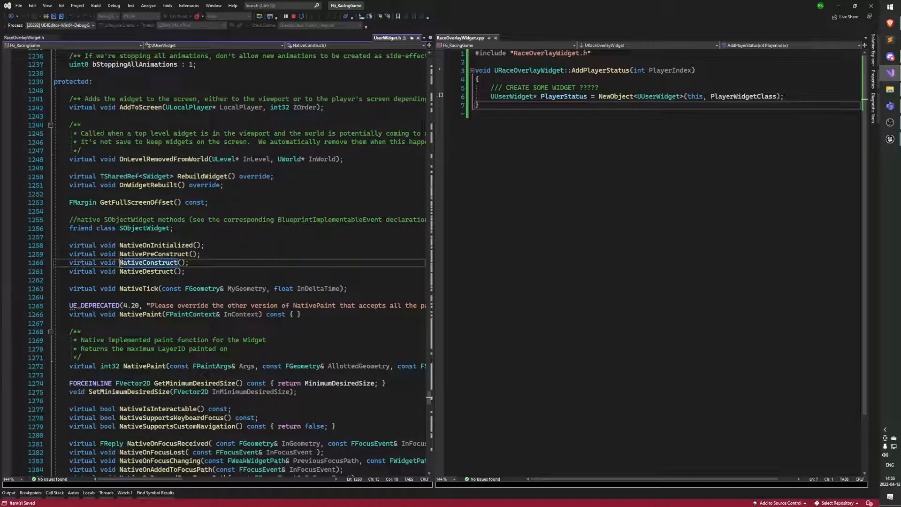
{"action": "double_click", "coordinate": [157, 263]}
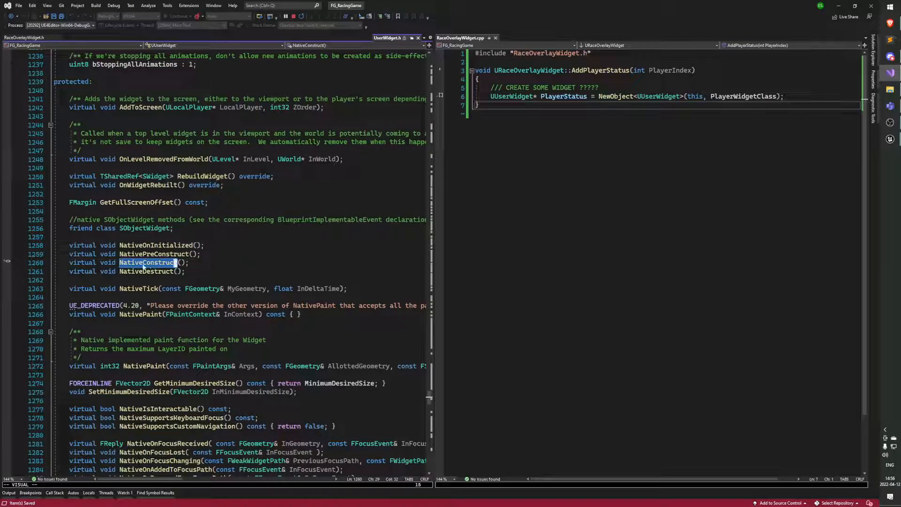
{"action": "left_click", "coordinate": [184, 272]}
{"action": "left_click", "coordinate": [188, 263]}
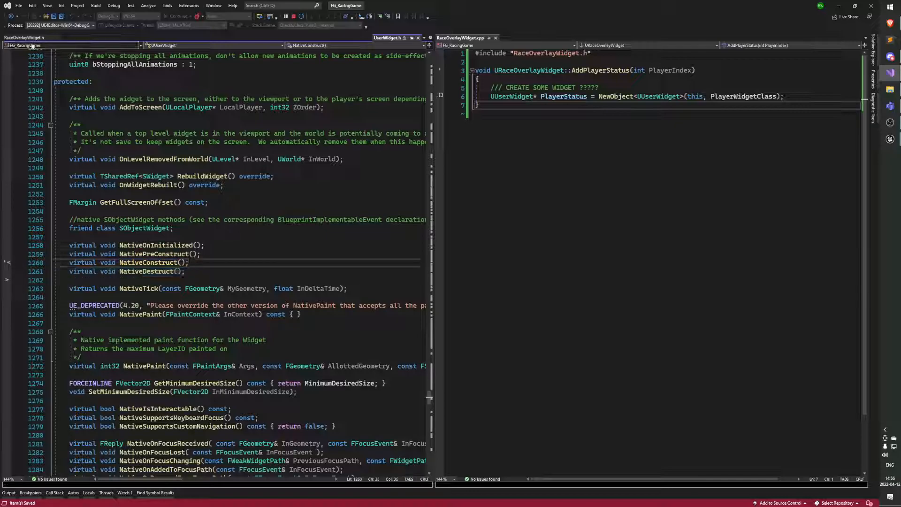
Step: Rename the Construct override in RaceOverlayWidget.h to NativeConstruct
{"action": "left_click", "coordinate": [28, 37]}
{"action": "left_click", "coordinate": [97, 140]}
{"action": "type", "text": "biNative"}
{"action": "key", "text": "Escape"}
{"action": "key", "text": "j"}
{"action": "key", "text": "k"}
{"action": "key", "text": "j"}
{"action": "key", "text": "k"}
Step: Add the signature void URaceOverlayWidget::NativeConstruct() above AddPlayerStatus in RaceOverlayWidget.cpp
{"action": "key", "text": "ctrl+w"}
{"action": "key", "text": "l"}
{"action": "key", "text": "k"}
{"action": "key", "text": "g"}
{"action": "key", "text": "g"}
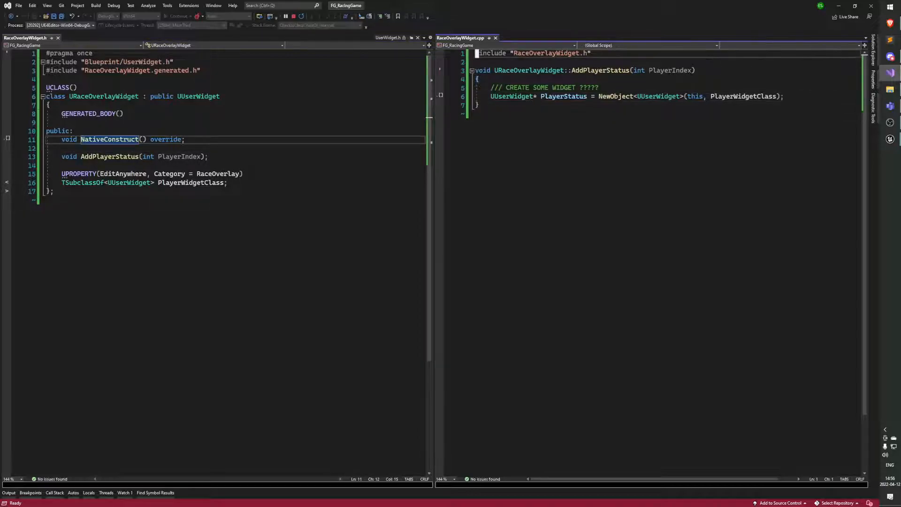
{"action": "key", "text": "j"}
{"action": "key", "text": "p"}
{"action": "key", "text": "o"}
{"action": "key", "text": "Escape"}
{"action": "key", "text": "k"}
{"action": "key", "text": "k"}
{"action": "key", "text": "j"}
{"action": "key", "text": "<"}
{"action": "key", "text": "<"}
{"action": "key", "text": "j"}
{"action": "key", "text": "j"}
{"action": "key", "text": "w"}
{"action": "key", "text": "v"}
{"action": "key", "text": "w"}
{"action": "key", "text": "l"}
{"action": "key", "text": "y"}
{"action": "key", "text": "k"}
{"action": "key", "text": "k"}
{"action": "key", "text": "shift+p"}
{"action": "key", "text": "shift+a"}
{"action": "key", "text": "BackSpace"}
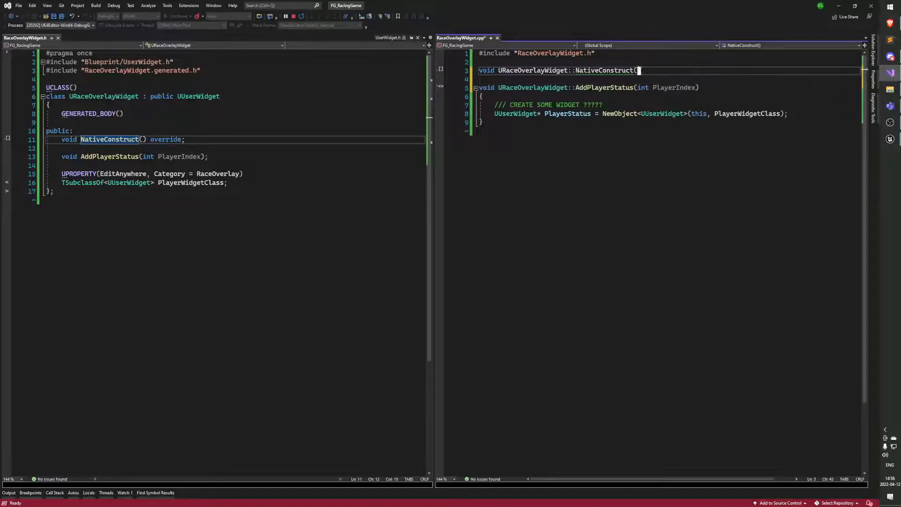
Step: Give NativeConstruct an empty function body and save RaceOverlayWidget.cpp
{"action": "key", "text": "Return"}
{"action": "type", "text": "{"}
{"action": "key", "text": "Return"}
{"action": "key", "text": "Return"}
{"action": "key", "text": "ctrl+s"}
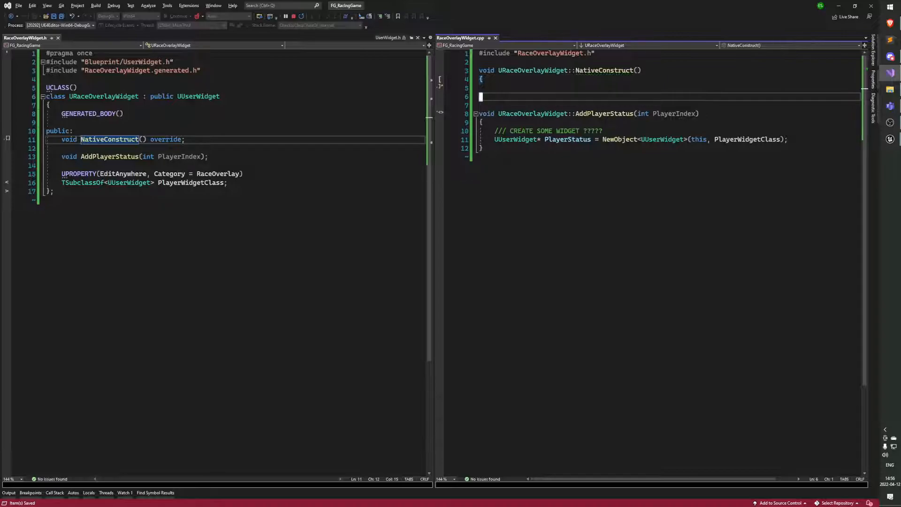
Step: Remove the blank line between the NativeConstruct and AddPlayerStatus declarations in the header
{"action": "left_click", "coordinate": [48, 166]}
{"action": "left_click", "coordinate": [545, 131]}
{"action": "left_click_drag", "start_coordinate": [488, 88], "coordinate": [489, 70]}
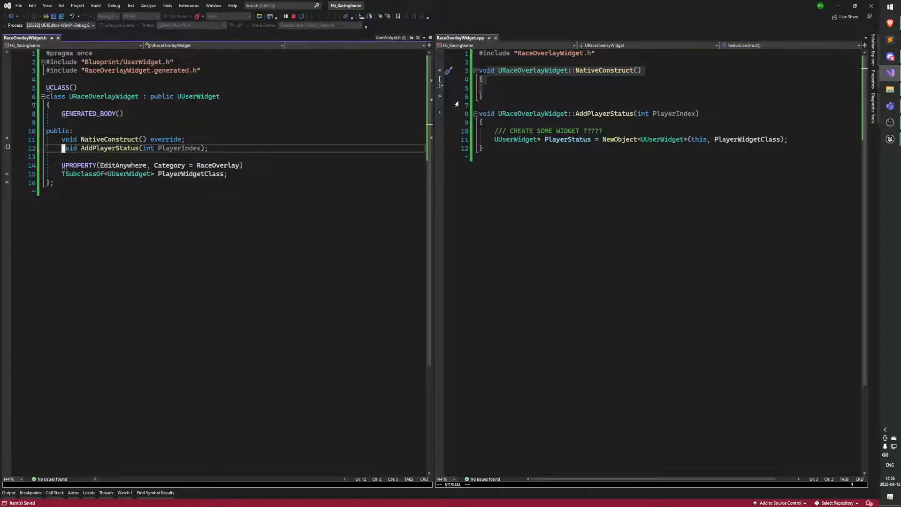
{"action": "key", "text": "Escape"}
{"action": "key", "text": "j"}
{"action": "key", "text": "j"}
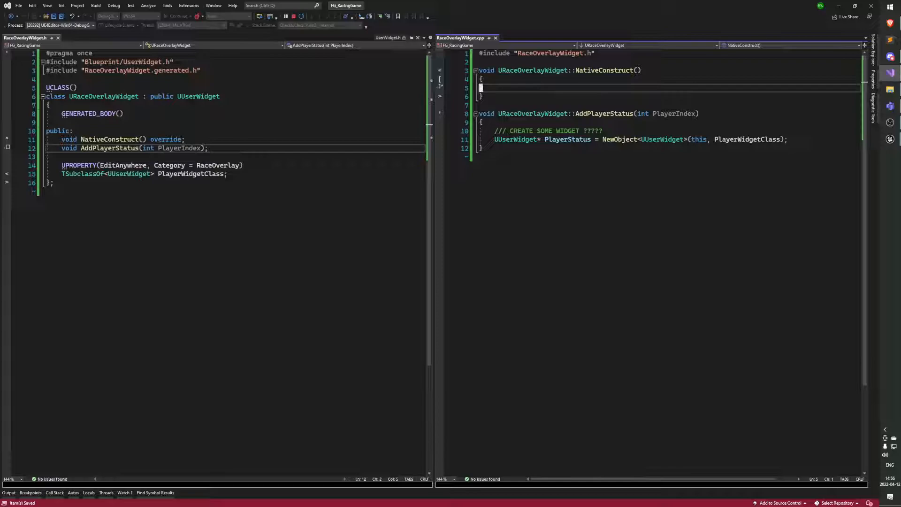
Step: Call AddPlayerStatus(0); inside the NativeConstruct body and save RaceOverlayWidget.cpp
{"action": "key", "text": "S"}
{"action": "left_click_drag", "start_coordinate": [602, 139], "coordinate": [680, 141]}
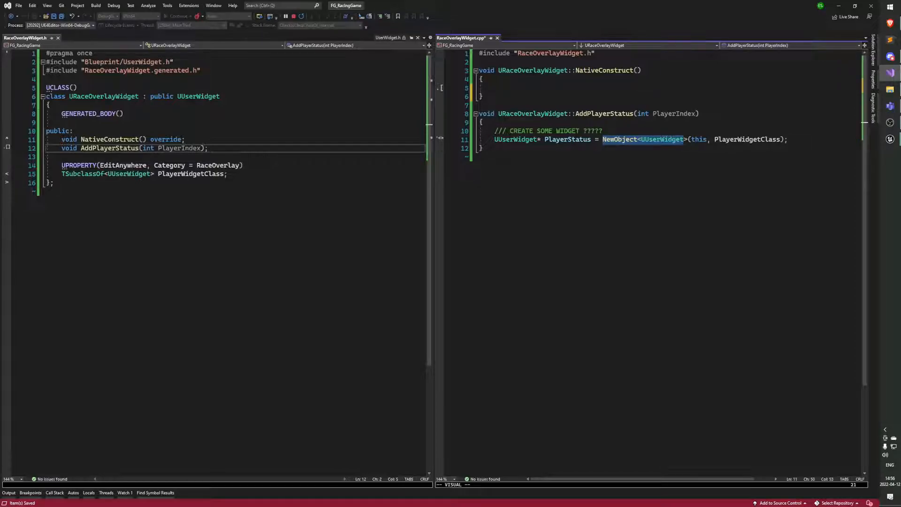
{"action": "left_click", "coordinate": [494, 88]}
{"action": "key", "text": "Escape"}
{"action": "key", "text": "d"}
{"action": "key", "text": "d"}
{"action": "key", "text": "shift+o"}
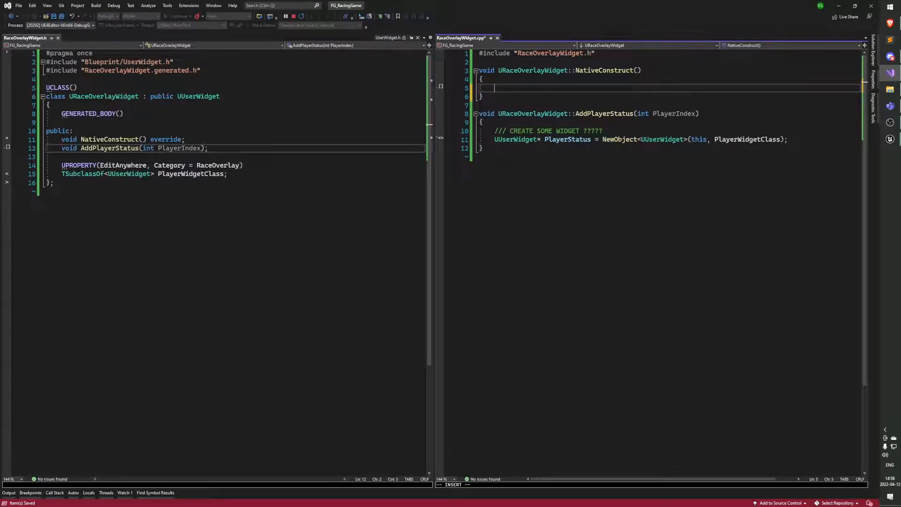
{"action": "type", "text": "AddPlay"}
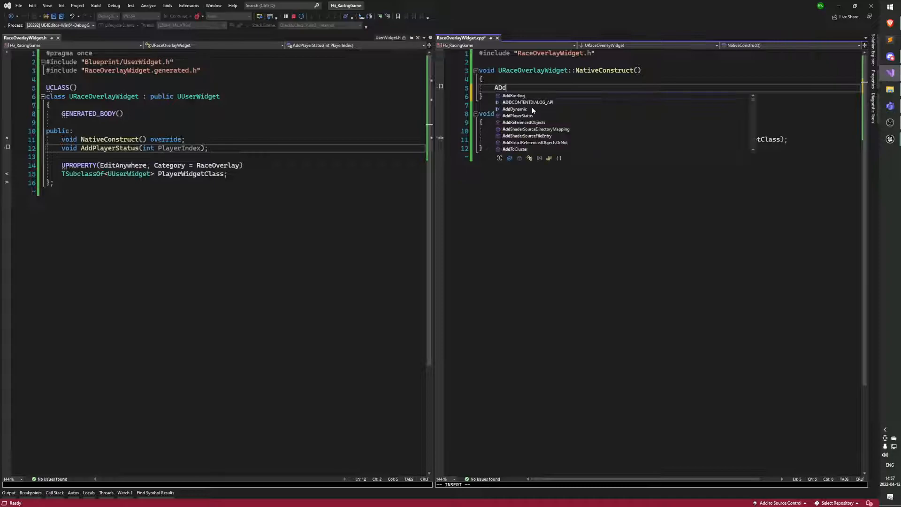
{"action": "type", "text": "erSta"}
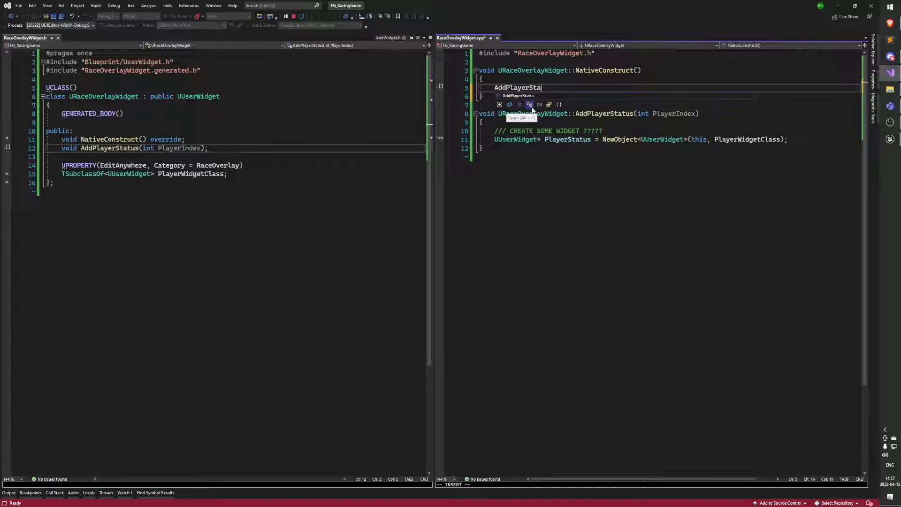
{"action": "type", "text": "uts(0);"}
{"action": "key", "text": "End"}
{"action": "type", "text": ";"}
{"action": "key", "text": "Escape"}
{"action": "key", "text": "ctrl+s"}
{"action": "key", "text": "j"}
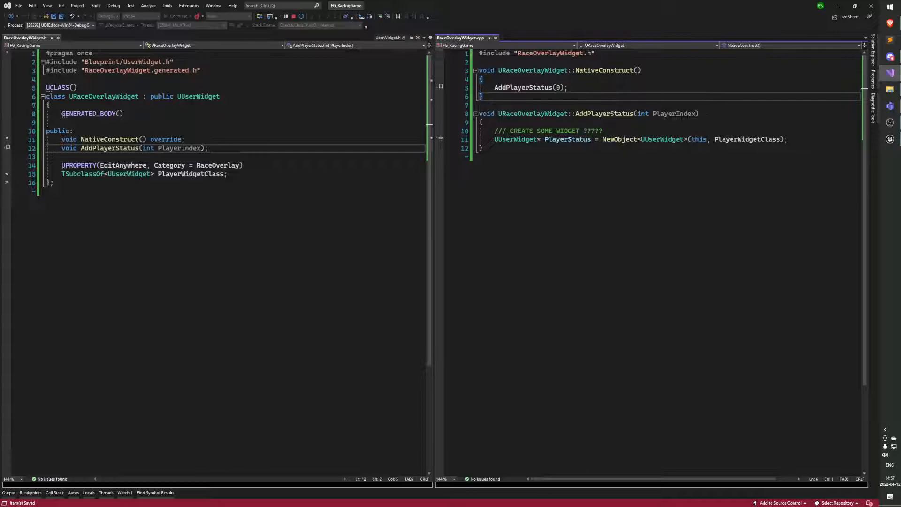
Step: Open the UUserWidget class definition and search UserWidget.h for the NativeConstruct declaration
{"action": "right_click", "coordinate": [132, 137]}
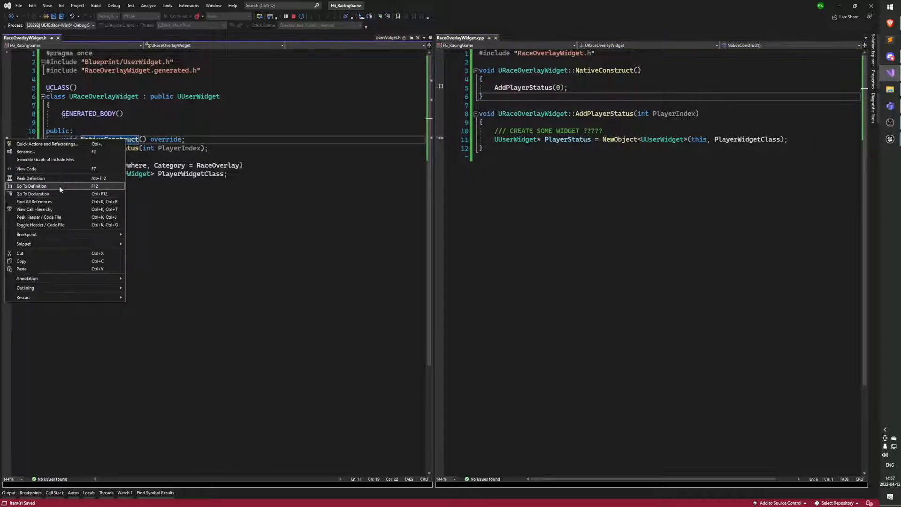
{"action": "left_click", "coordinate": [71, 131]}
{"action": "right_click", "coordinate": [208, 97]}
{"action": "left_click", "coordinate": [127, 146]}
{"action": "scroll", "coordinate": [348, 417], "scroll_direction": "down", "scroll_amount": 13}
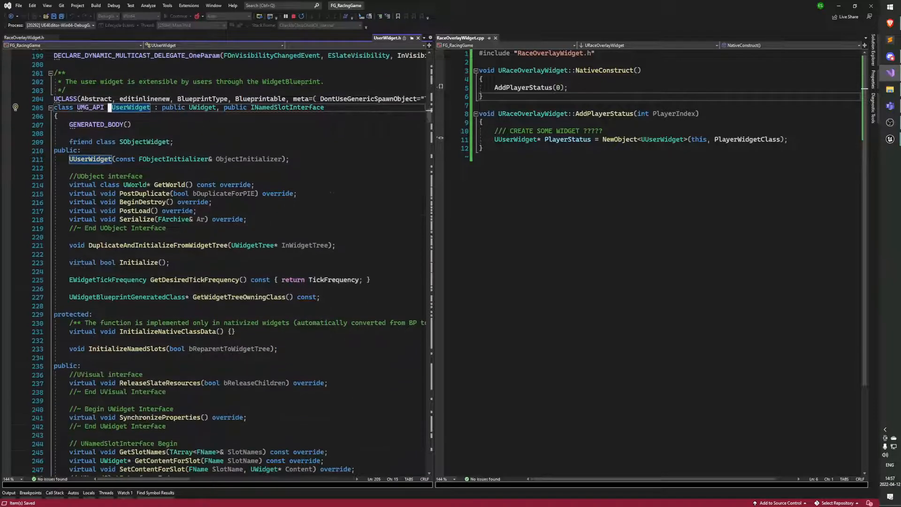
{"action": "scroll", "coordinate": [348, 417], "scroll_direction": "down", "scroll_amount": 20}
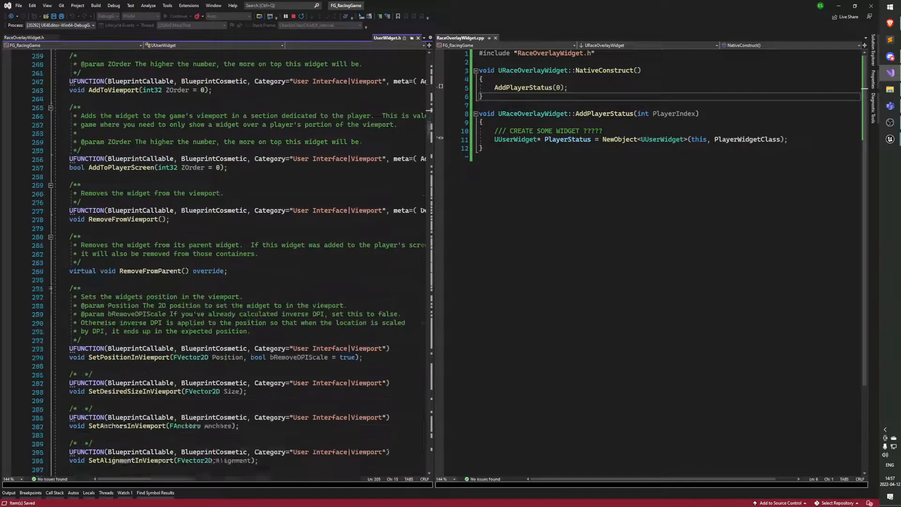
{"action": "left_click", "coordinate": [90, 296]}
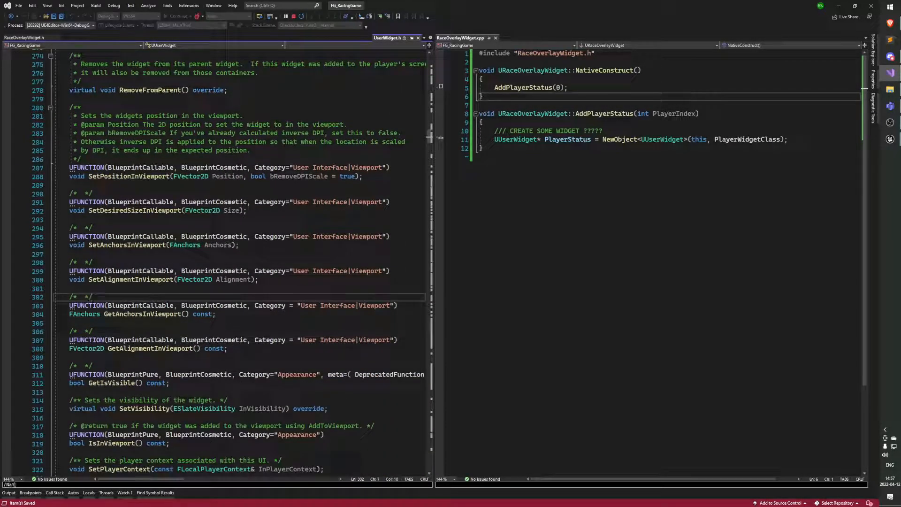
{"action": "key", "text": "Return"}
{"action": "type", "text": "/NativeConst"}
{"action": "key", "text": "Return"}
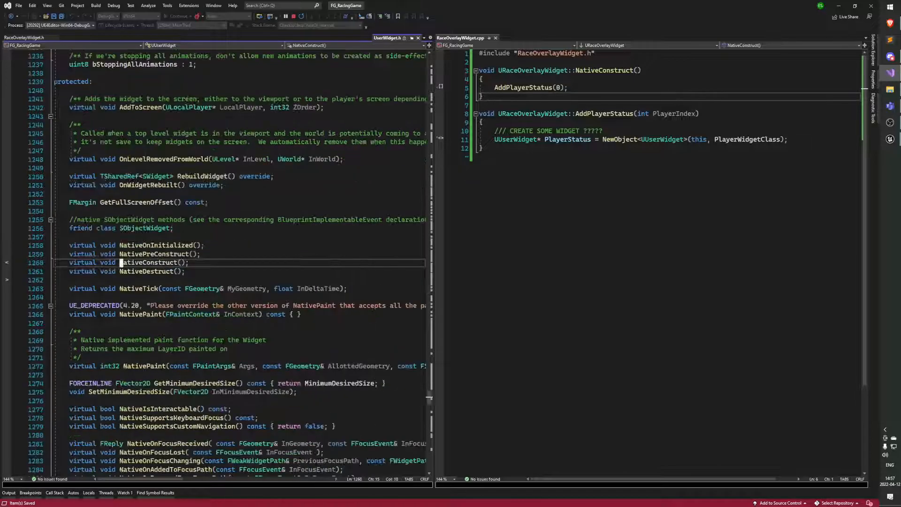
Step: Go to the definition of UUserWidget::NativeConstruct in UserWidget.cpp and highlight the whole function to examine its base implementation
{"action": "right_click", "coordinate": [160, 262]}
{"action": "left_click", "coordinate": [89, 301]}
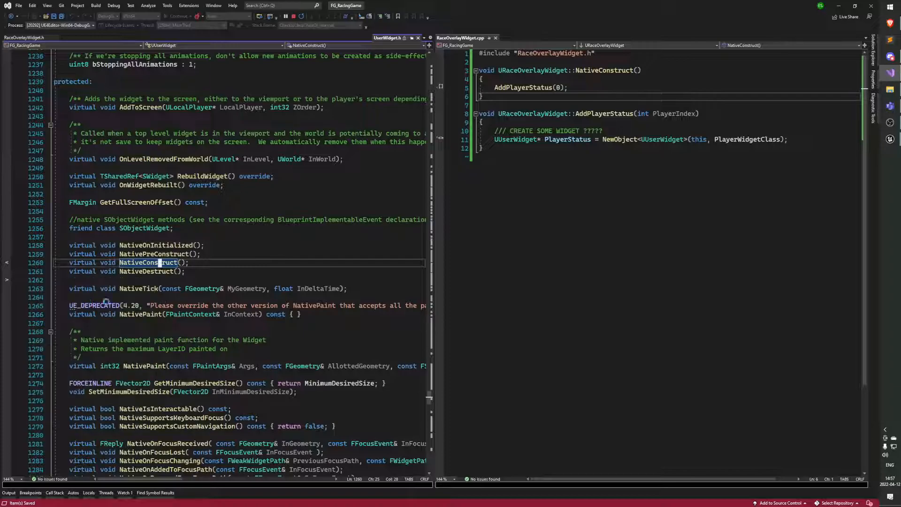
{"action": "key", "text": "shift+v"}
{"action": "key", "text": "4"}
{"action": "key", "text": "j"}
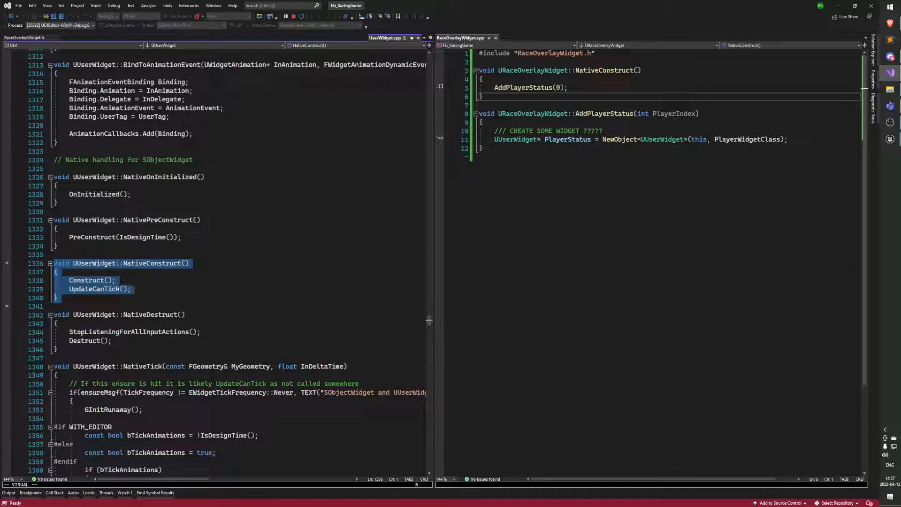
Step: Insert Superr::NativeConstruct(); above AddPlayerStatus(0); in URaceOverlayWidget::NativeConstruct and save RaceOverlayWidget.cpp
{"action": "left_click", "coordinate": [570, 87]}
{"action": "key", "text": "shift+o"}
{"action": "type", "text": "Superr::NativeConst"}
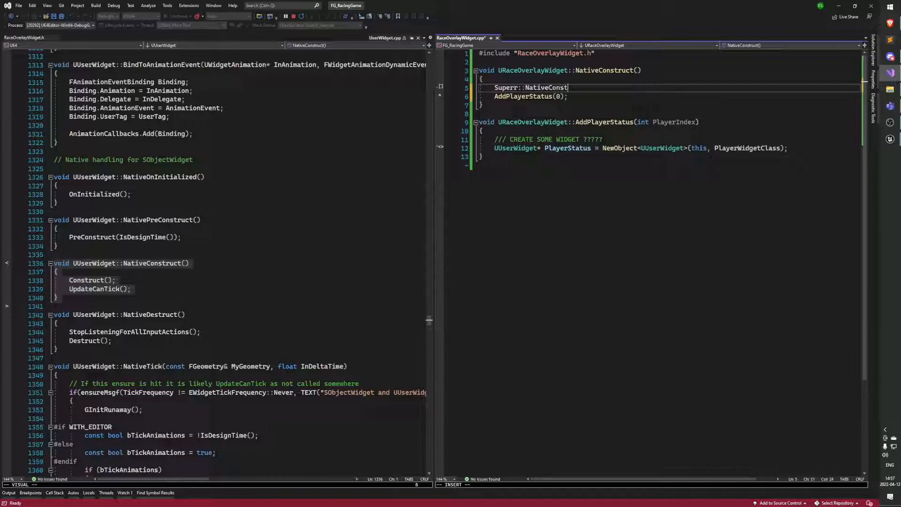
{"action": "type", "text": "();"}
{"action": "key", "text": "Escape"}
{"action": "key", "text": "j"}
{"action": "key", "text": "ctrl+s"}
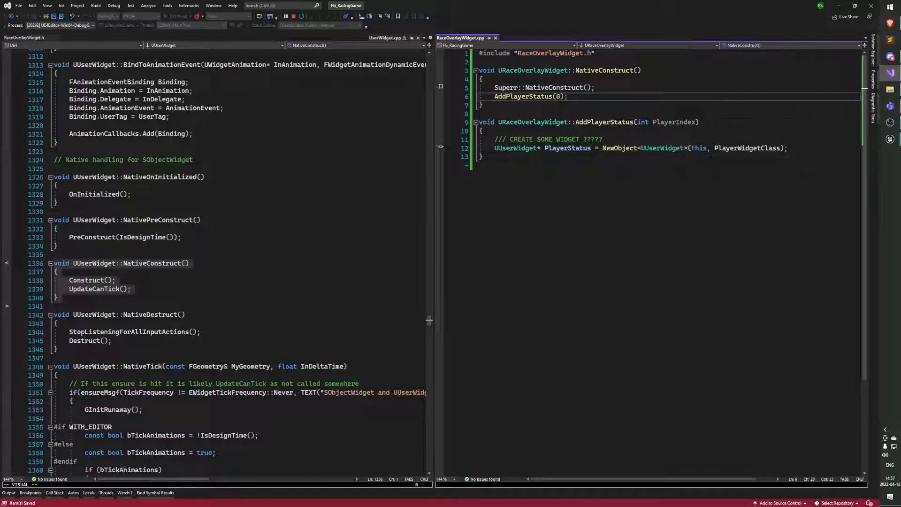
Step: Close UserWidget.cpp and return to the code in RaceOverlayWidget.cpp
{"action": "left_click", "coordinate": [55, 212]}
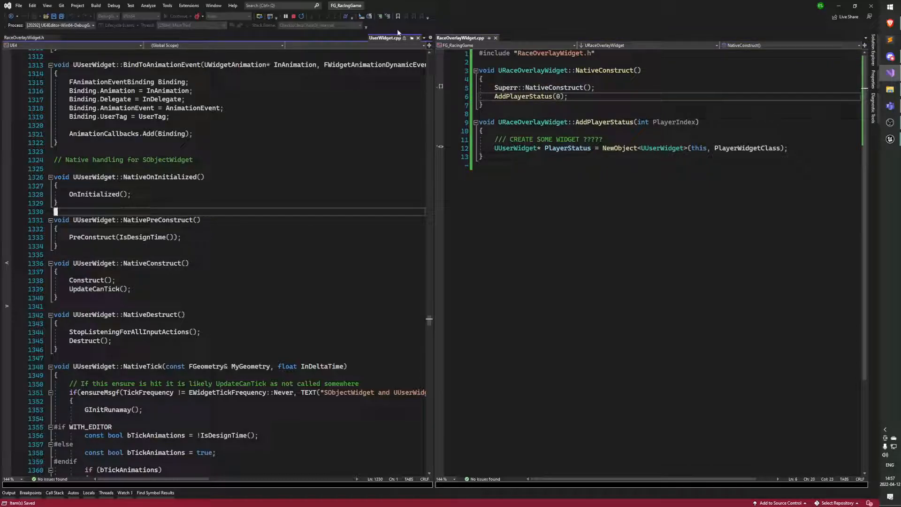
{"action": "key", "text": "ctrl+F4"}
{"action": "key", "text": "shift+bracketright"}
{"action": "key", "text": "shift+bracketright"}
{"action": "key", "text": "shift+bracketright"}
{"action": "key", "text": "shift+bracketright"}
{"action": "key", "text": "ctrl+w"}
{"action": "key", "text": "l"}
{"action": "key", "text": "shift+bracketright"}
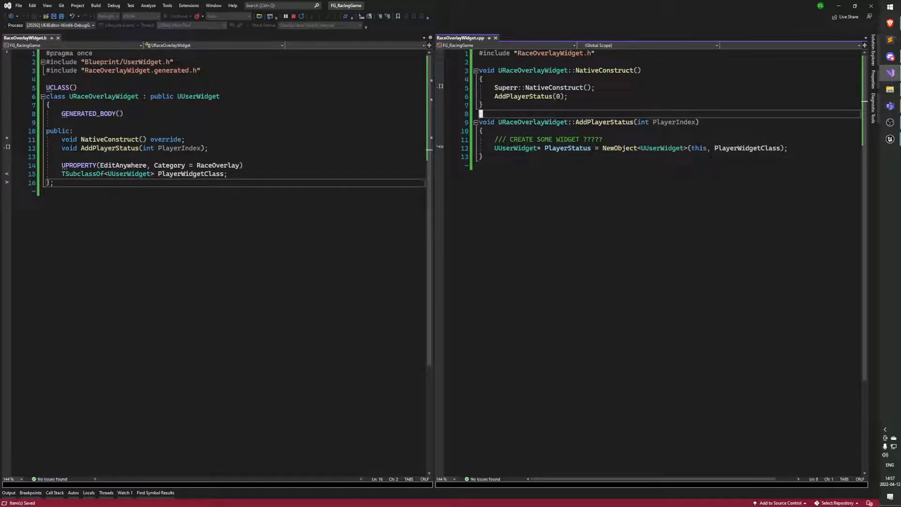
Step: Add UE_LOG(LogTemp, Log, TEXT("URaceOverlayWidget::NativeConstruct")); after a blank line at the end of NativeConstruct and save the file
{"action": "key", "text": "k"}
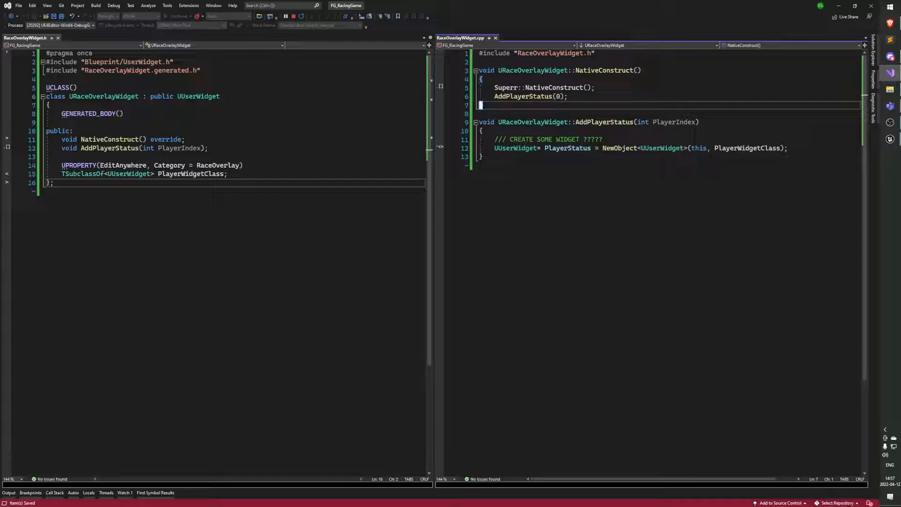
{"action": "key", "text": "k"}
{"action": "key", "text": "k"}
{"action": "key", "text": "shift+4"}
{"action": "key", "text": "j"}
{"action": "key", "text": "o"}
{"action": "key", "text": "Return"}
{"action": "type", "text": "UE_LOG(LogTemp, Log, TEXT(\"URaceOverla"}
{"action": "key", "text": "BackSpace"}
{"action": "key", "text": "BackSpace"}
{"action": "key", "text": "BackSpace"}
{"action": "key", "text": "BackSpace"}
{"action": "key", "text": "BackSpace"}
{"action": "type", "text": "verlayWidget::Na"}
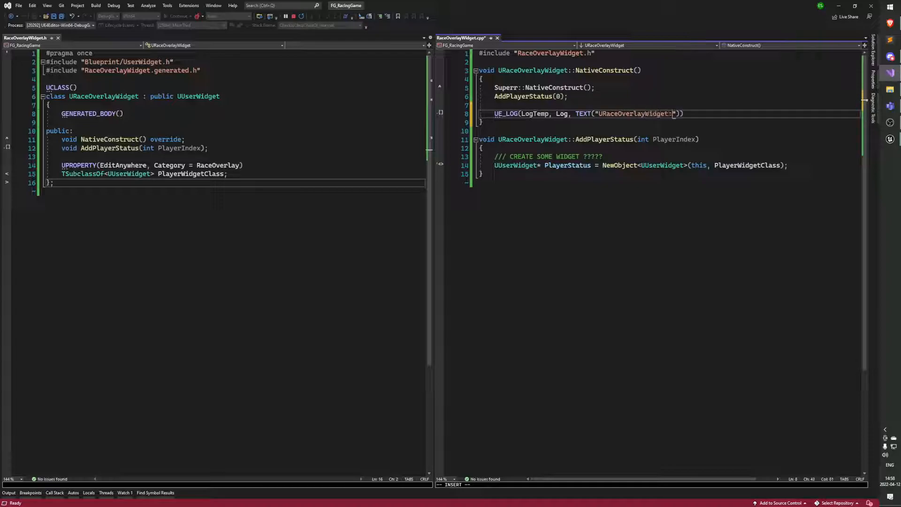
{"action": "type", "text": "tiveConstruct\""}
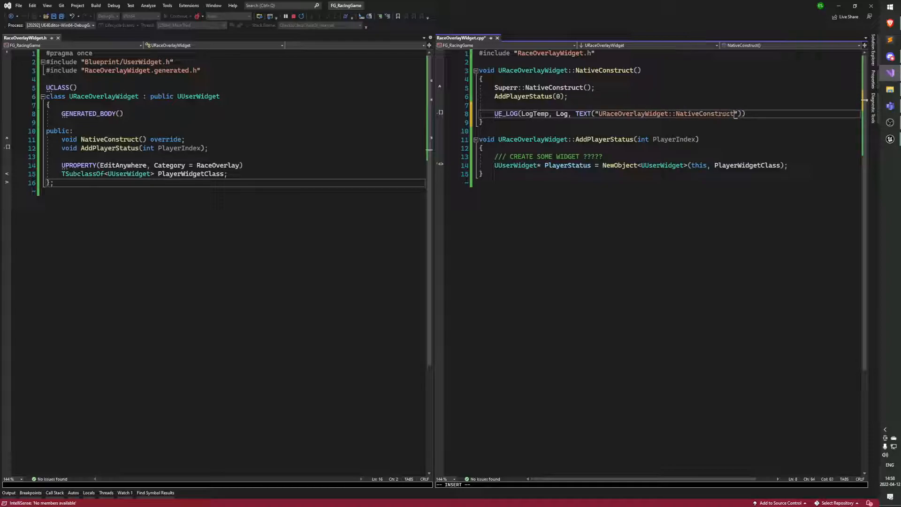
{"action": "type", "text": "));"}
{"action": "key", "text": "Escape"}
{"action": "key", "text": "j"}
{"action": "key", "text": "ctrl+s"}
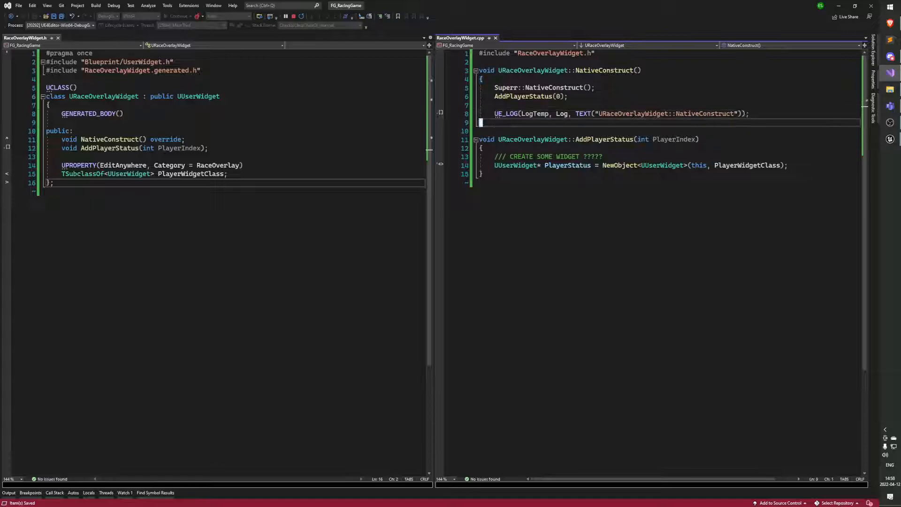
Step: Correct the misspelled Superr to Super in the parent NativeConstruct call
{"action": "key", "text": "k"}
{"action": "key", "text": "k"}
{"action": "key", "text": "k"}
{"action": "key", "text": "k"}
{"action": "key", "text": "b"}
{"action": "key", "text": "b"}
{"action": "key", "text": "b"}
{"action": "key", "text": "X"}
{"action": "key", "text": "j"}
{"action": "key", "text": "j"}
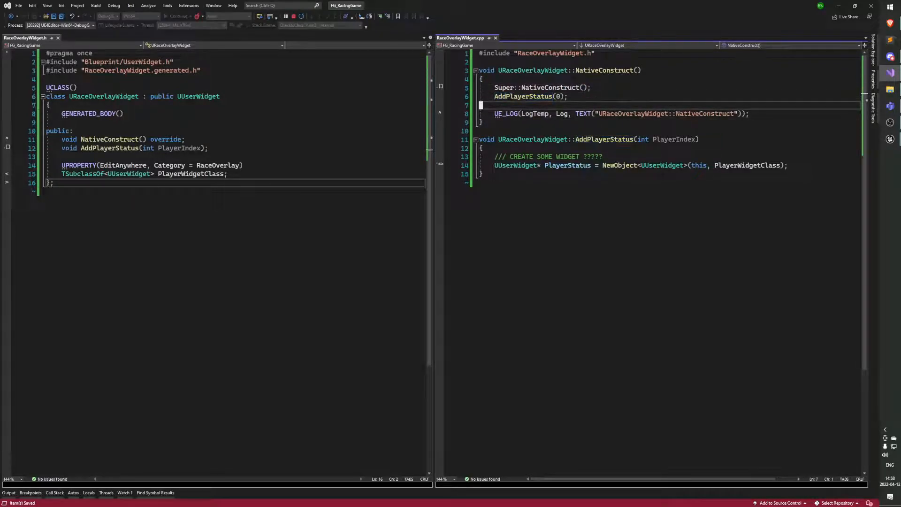
Step: Build the project and start playing TestMap in the Unreal Editor
{"action": "key", "text": "ctrl+shift+b"}
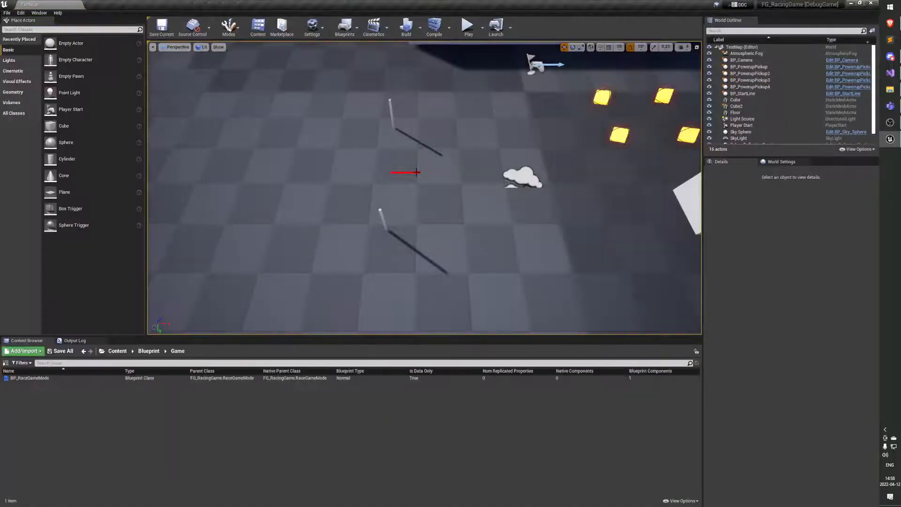
{"action": "right_click_drag", "start_coordinate": [416, 172], "coordinate": [437, 184]}
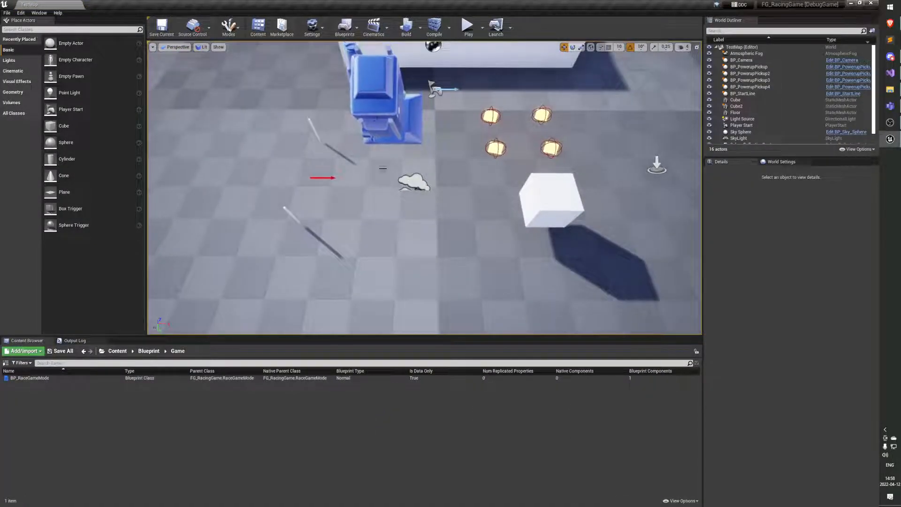
{"action": "left_click", "coordinate": [468, 29]}
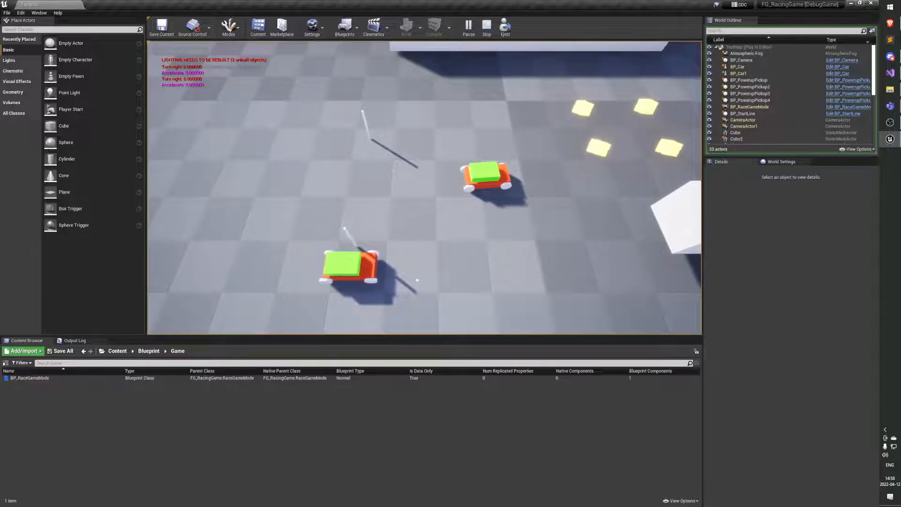
Step: Open WBP_RaceOverlay from the Blueprint/Widget folder, docked beside TestMap, and return to the running level
{"action": "left_click", "coordinate": [144, 351]}
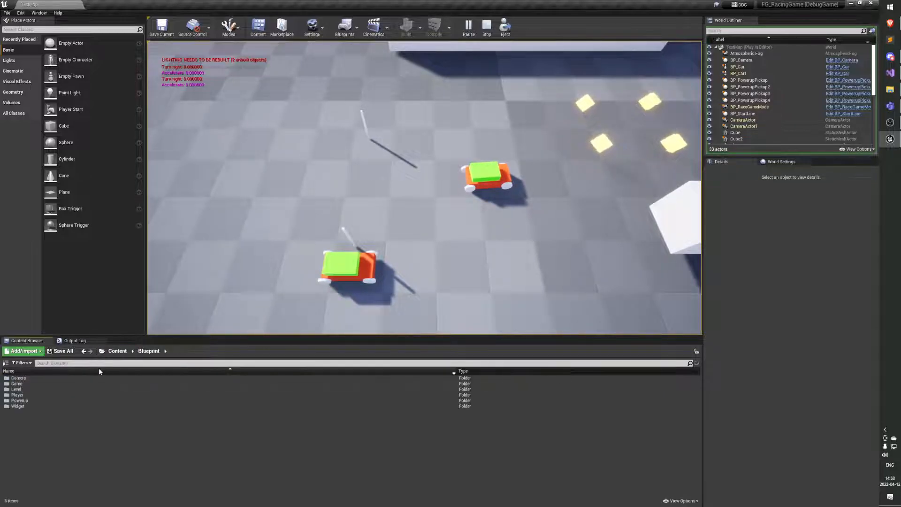
{"action": "double_click", "coordinate": [19, 406]}
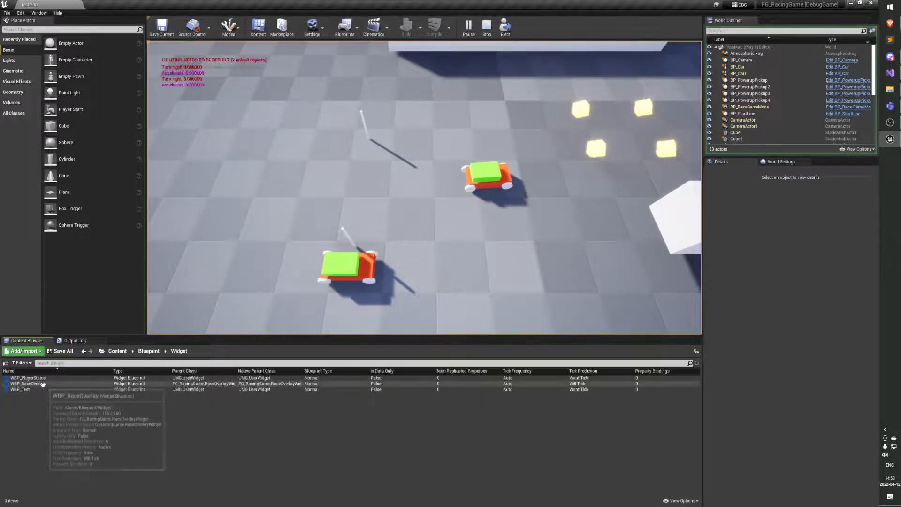
{"action": "double_click", "coordinate": [42, 384]}
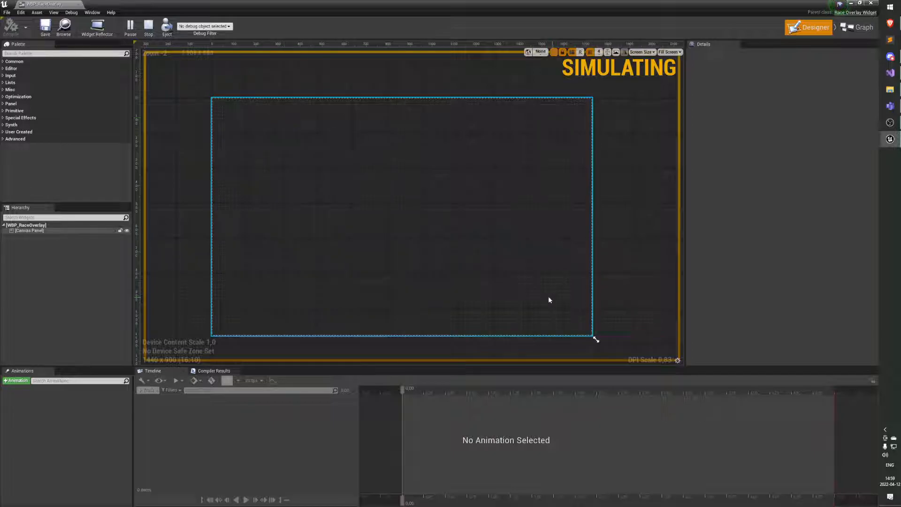
{"action": "mouse_move", "coordinate": [44, 4]}
{"action": "left_mouse_down"}
{"action": "mouse_move", "coordinate": [74, 34]}
{"action": "mouse_move", "coordinate": [47, 3]}
{"action": "left_mouse_up"}
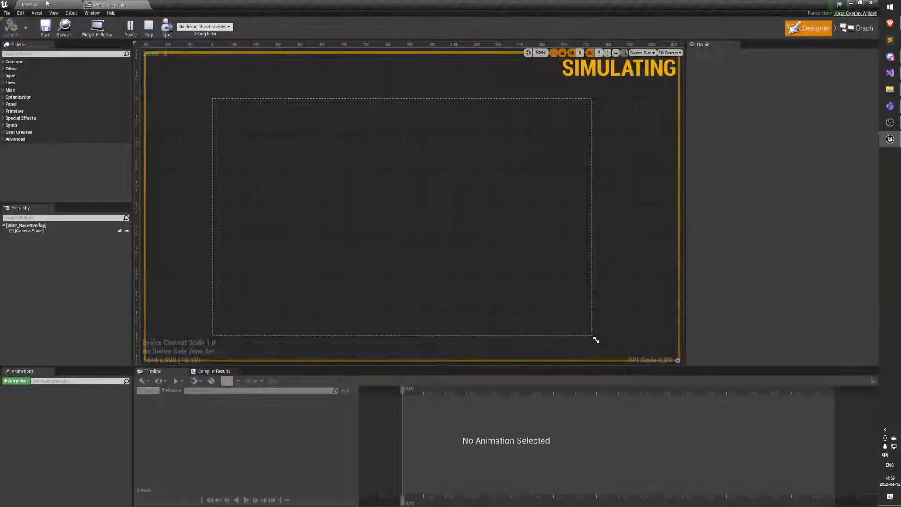
{"action": "left_click", "coordinate": [46, 3]}
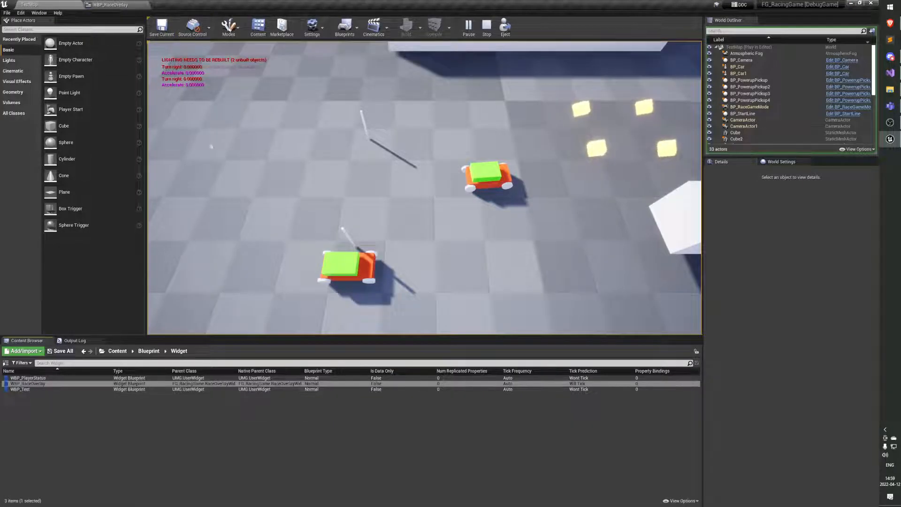
Step: Examine the URaceOverlayWidget::NativeConstruct messages in the output log to check how often the function is called
{"action": "left_click", "coordinate": [75, 340]}
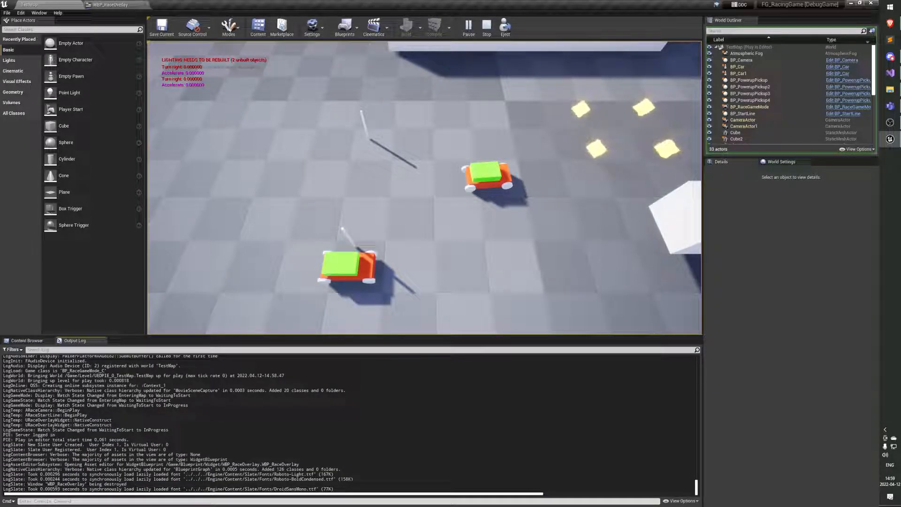
{"action": "left_click_drag", "start_coordinate": [112, 425], "coordinate": [4, 425]}
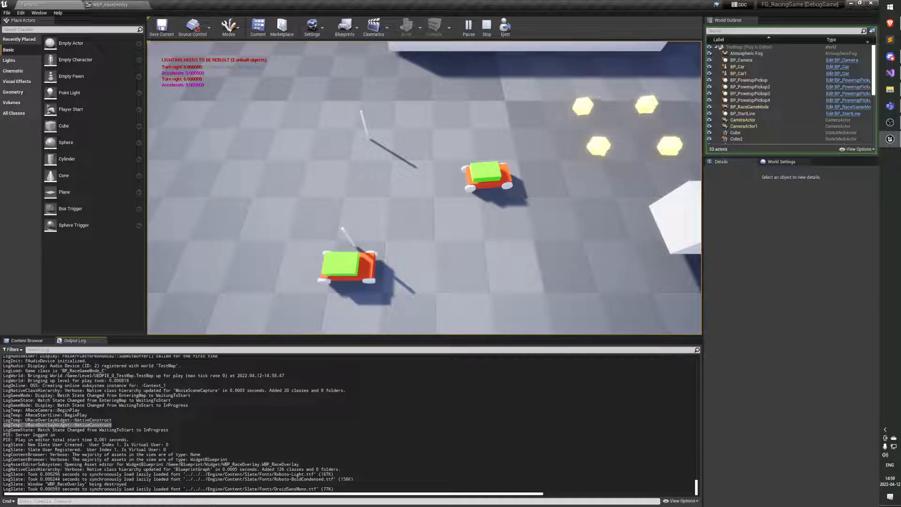
{"action": "left_click", "coordinate": [114, 421]}
{"action": "left_click_drag", "start_coordinate": [112, 420], "coordinate": [4, 414]}
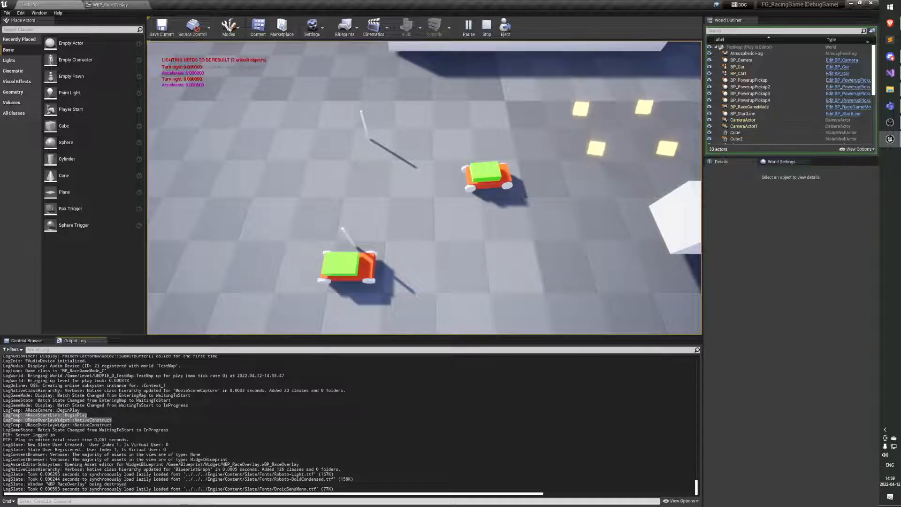
{"action": "left_click_drag", "start_coordinate": [112, 425], "coordinate": [21, 420]}
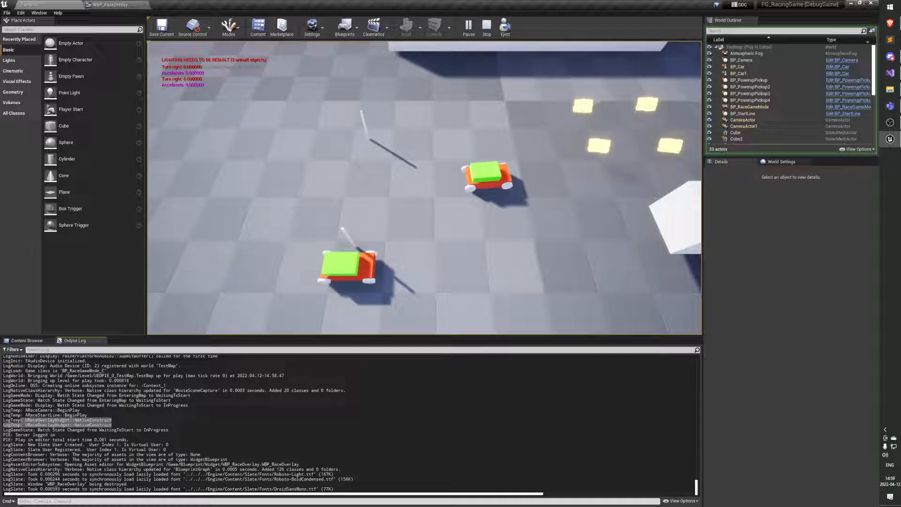
{"action": "left_click", "coordinate": [227, 400]}
{"action": "left_click_drag", "start_coordinate": [112, 425], "coordinate": [8, 425]}
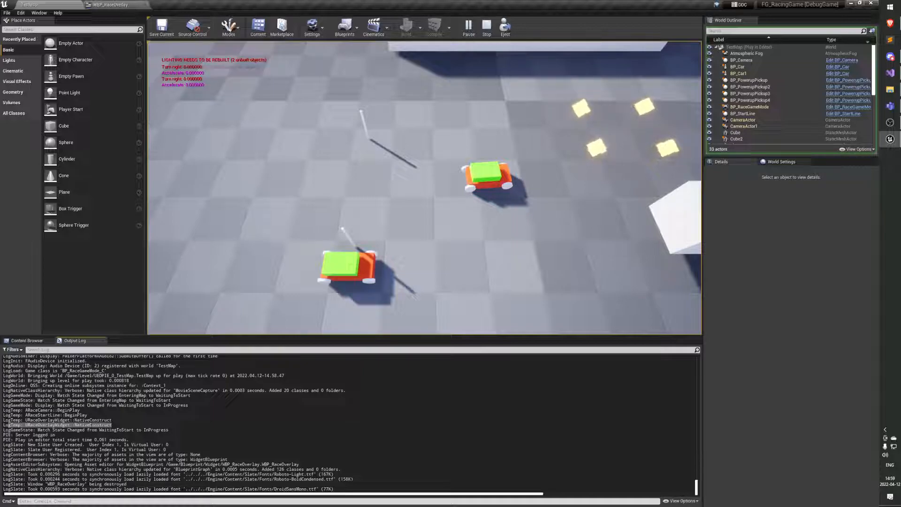
Step: Stop the play session and switch to Visual Studio to review the NewObject line in AddPlayerStatus
{"action": "left_click", "coordinate": [327, 106]}
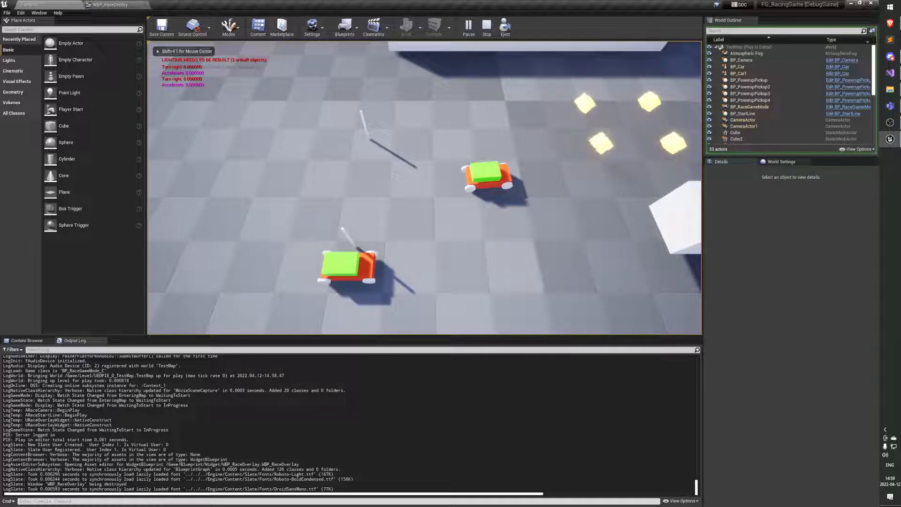
{"action": "key", "text": "Escape"}
{"action": "key", "text": "alt+Tab"}
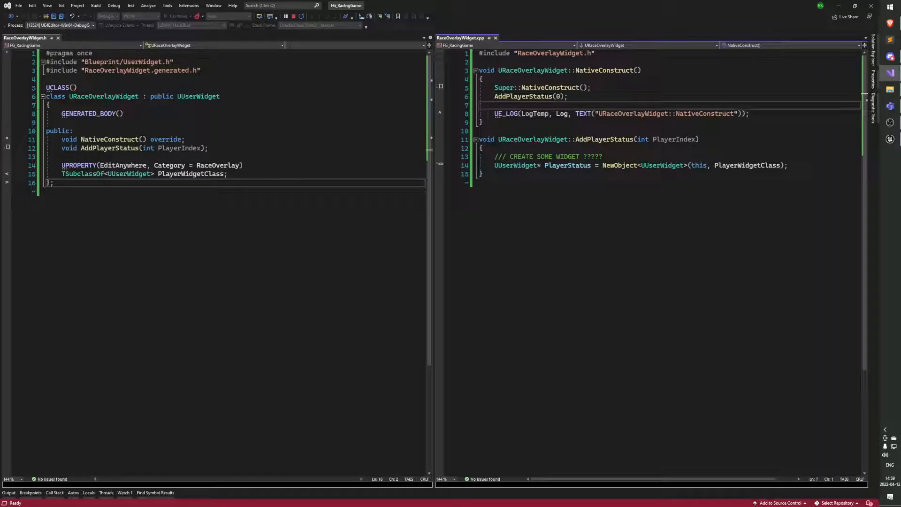
{"action": "left_click_drag", "start_coordinate": [494, 165], "coordinate": [785, 167]}
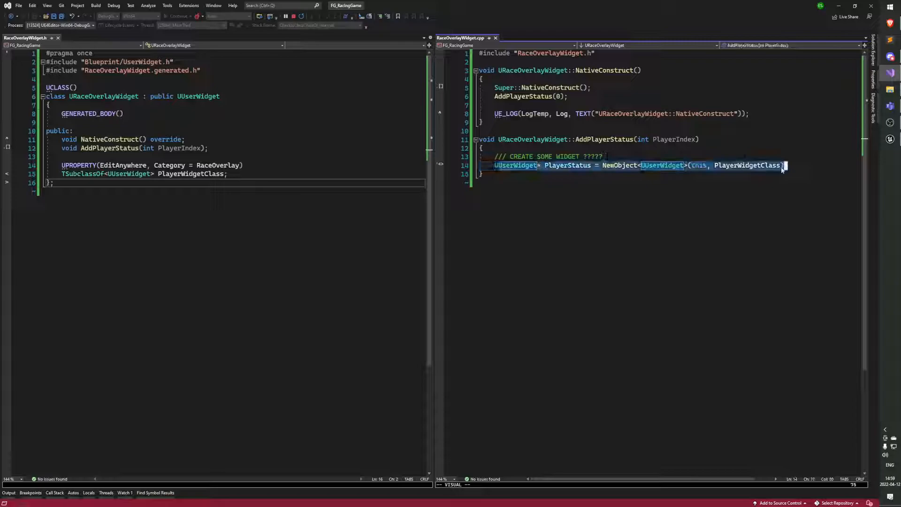
{"action": "left_click", "coordinate": [788, 188]}
Step: Open RaceGameMode.cpp from the Game source folder and place it side by side with RaceOverlayWidget.cpp
{"action": "left_click", "coordinate": [873, 56]}
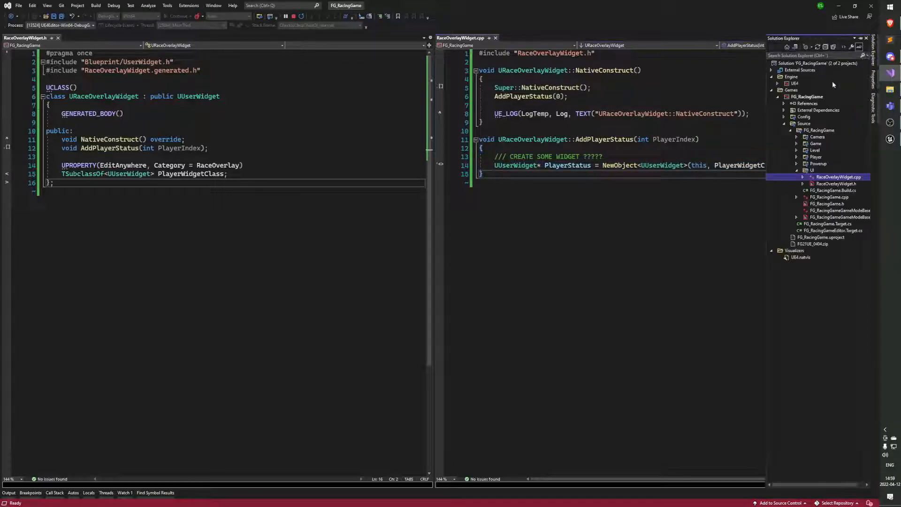
{"action": "left_click", "coordinate": [796, 143]}
{"action": "double_click", "coordinate": [835, 163]}
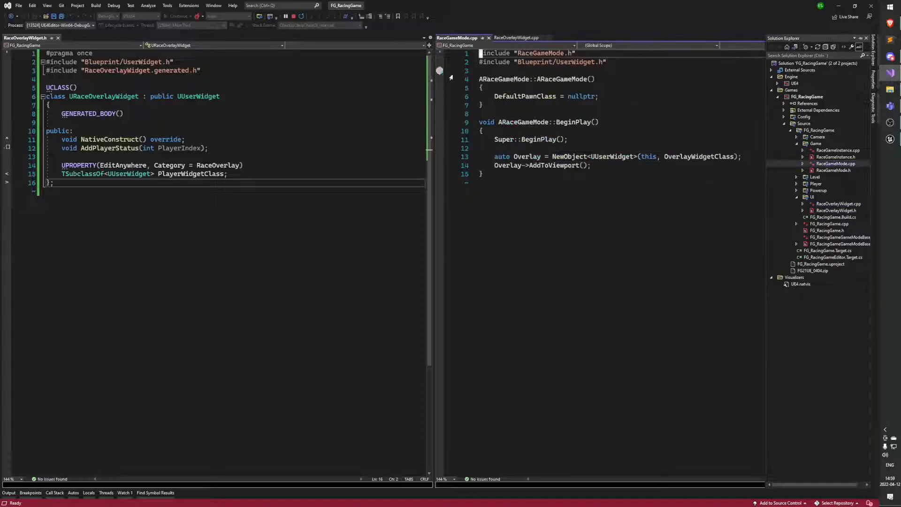
{"action": "left_click_drag", "start_coordinate": [457, 37], "coordinate": [240, 264]}
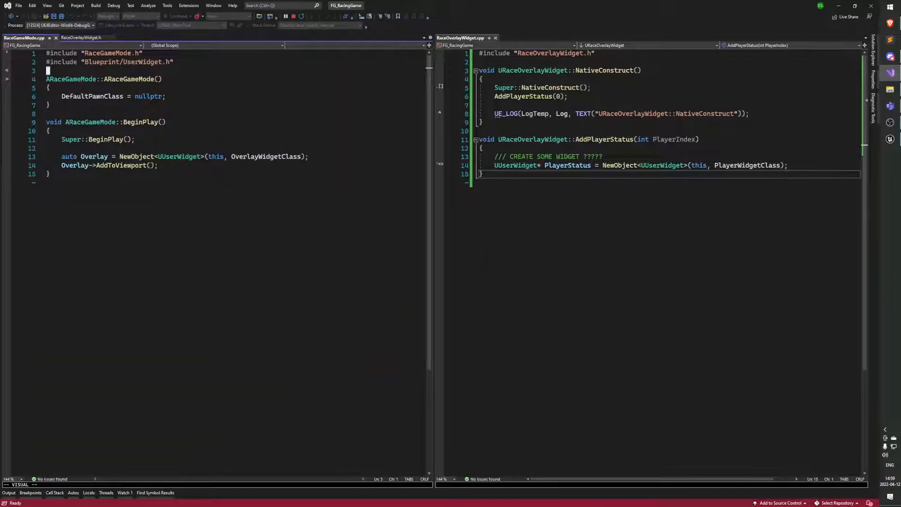
Step: Compare the Overlay->AddToViewport() line in ARaceGameMode::BeginPlay with the NewObject line in URaceOverlayWidget::AddPlayerStatus
{"action": "left_click_drag", "start_coordinate": [141, 165], "coordinate": [47, 166]}
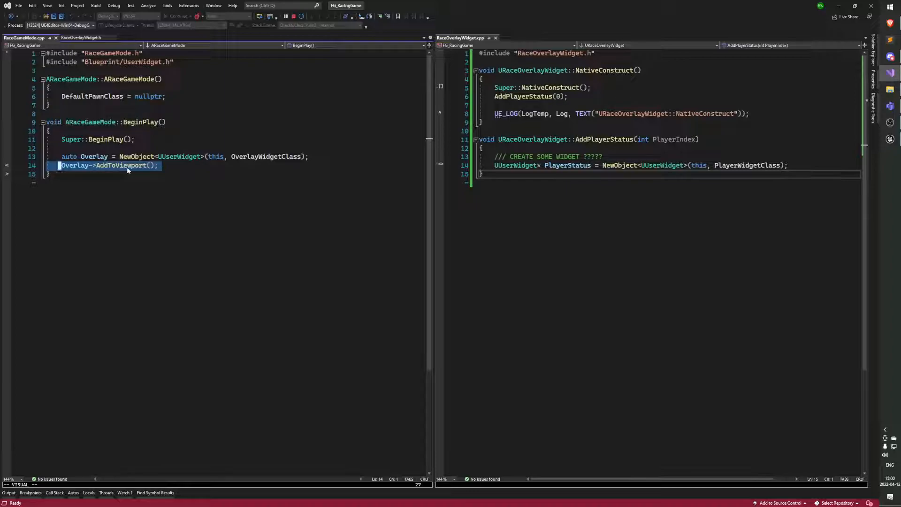
{"action": "key", "text": "ctrl+w"}
{"action": "key", "text": "l"}
{"action": "key", "text": "shift+v"}
{"action": "key", "text": "k"}
{"action": "key", "text": "k"}
{"action": "key", "text": "k"}
{"action": "key", "text": "k"}
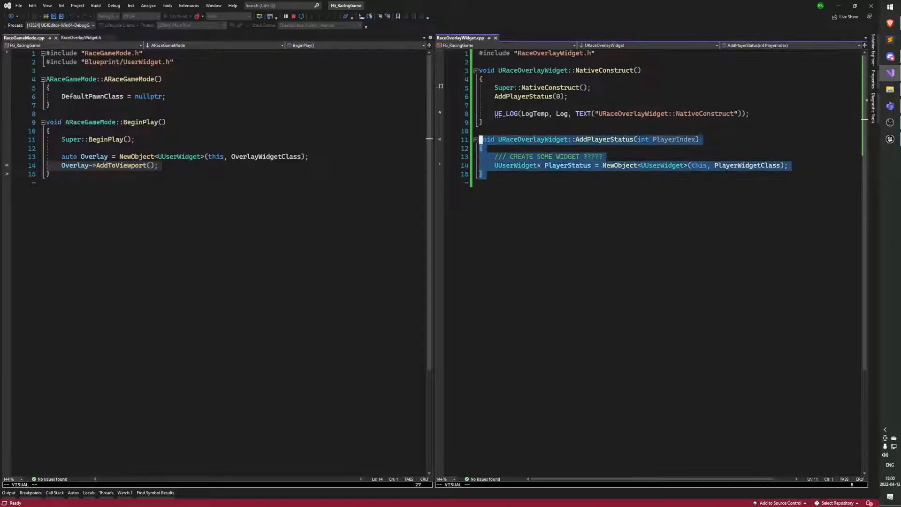
{"action": "left_click_drag", "start_coordinate": [602, 164], "coordinate": [790, 165]}
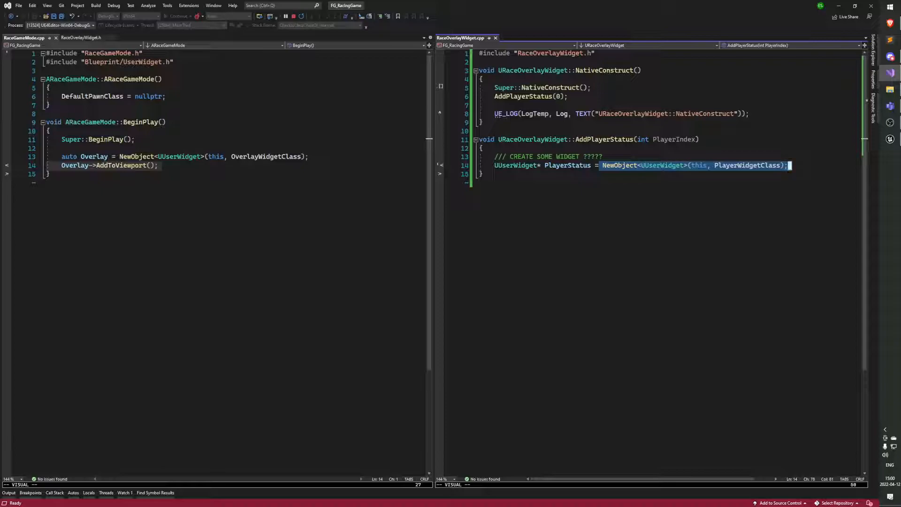
{"action": "left_click", "coordinate": [104, 168]}
Step: Add the line PlayerStatus->AddToViewport(); after the NewObject line in AddPlayerStatus and save RaceOverlayWidget.cpp
{"action": "left_click", "coordinate": [804, 168]}
{"action": "type", "text": "A;"}
{"action": "key", "text": "Return"}
{"action": "type", "text": "Play"}
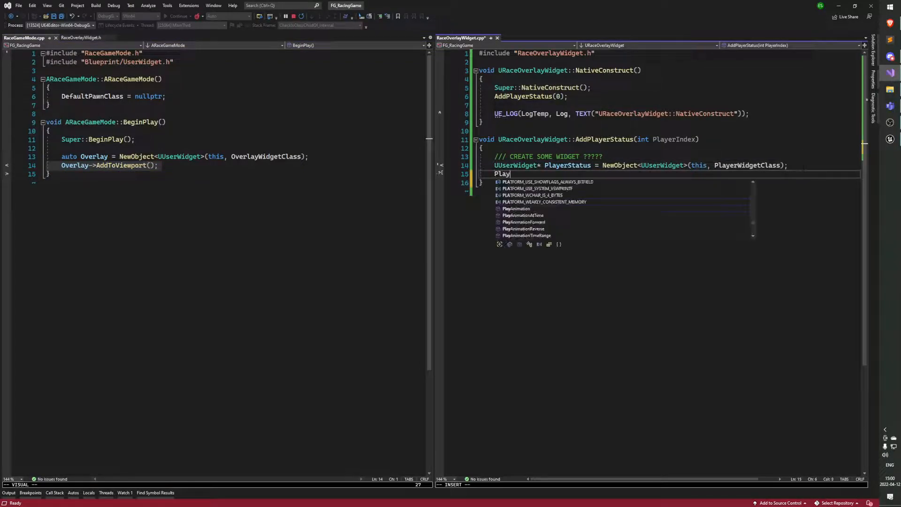
{"action": "type", "text": "erStatus->AddToView"}
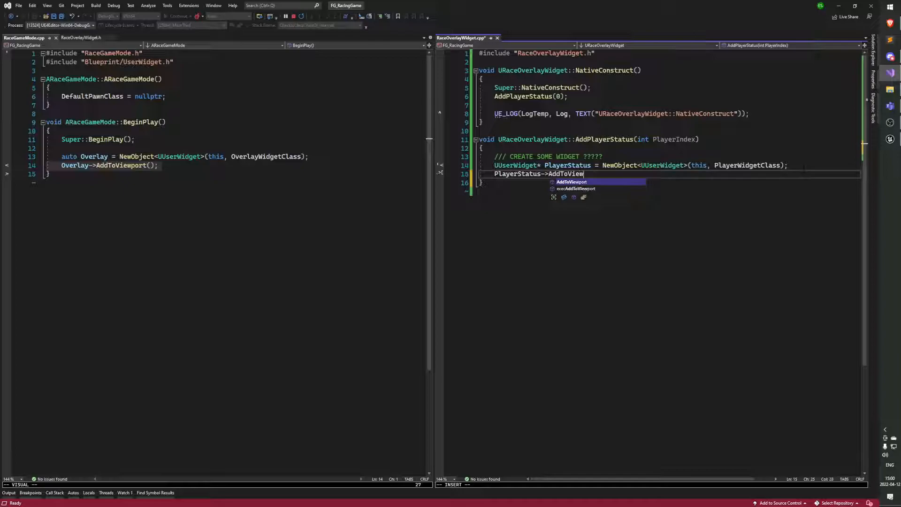
{"action": "key", "text": "Tab"}
{"action": "type", "text": "();"}
{"action": "key", "text": "Escape"}
{"action": "key", "text": "j"}
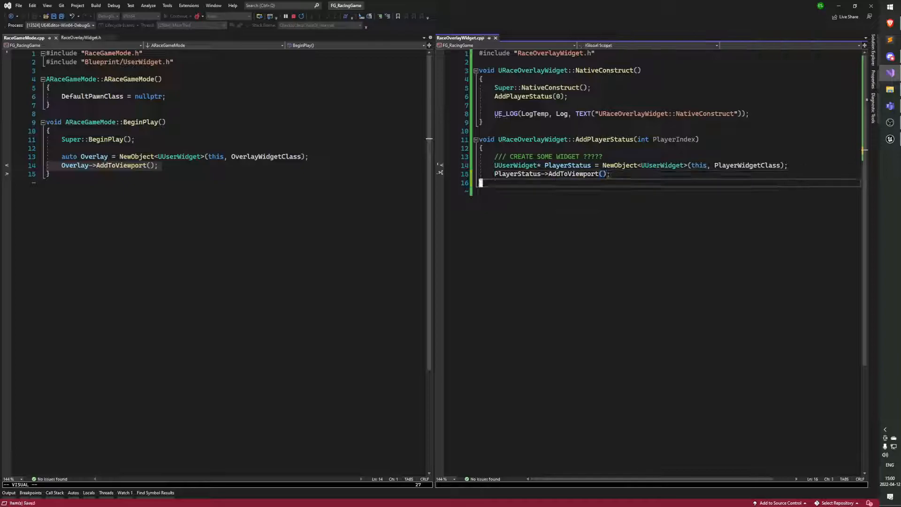
{"action": "key", "text": "ctrl+s"}
Step: Stop debugging, rebuild the project, and play TestMap in the relaunched Unreal Editor
{"action": "key", "text": "shift+F5"}
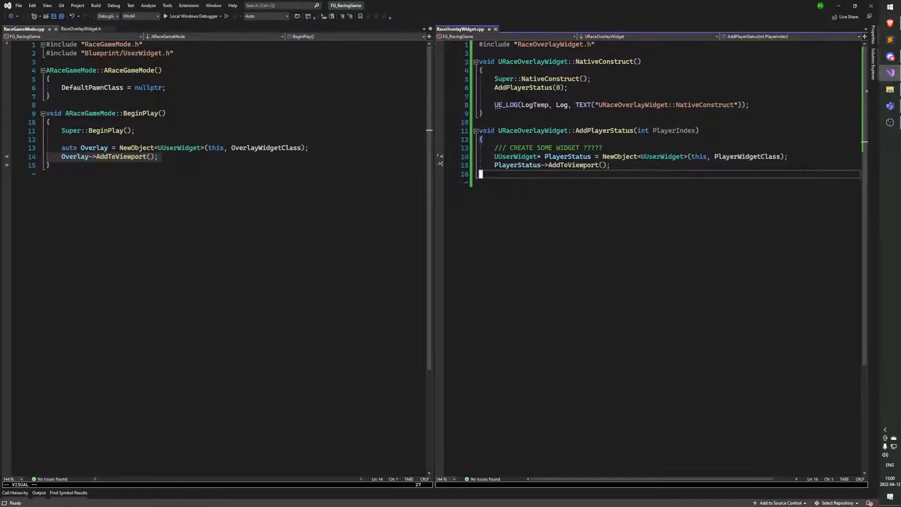
{"action": "key", "text": "ctrl+shift+b"}
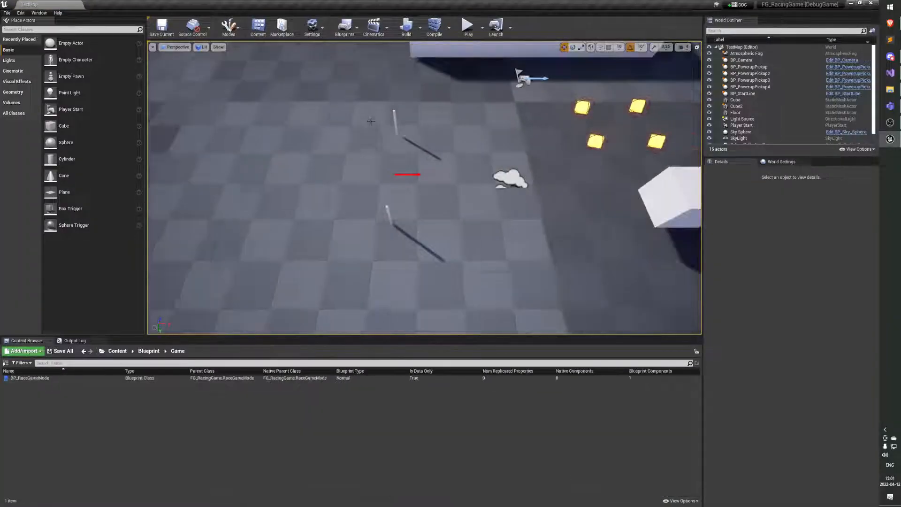
{"action": "left_click", "coordinate": [467, 27]}
{"action": "left_click", "coordinate": [479, 125]}
Step: Drive the car around the level to check how the player status widget is displayed, and end the play session
{"action": "key", "text": "w"}
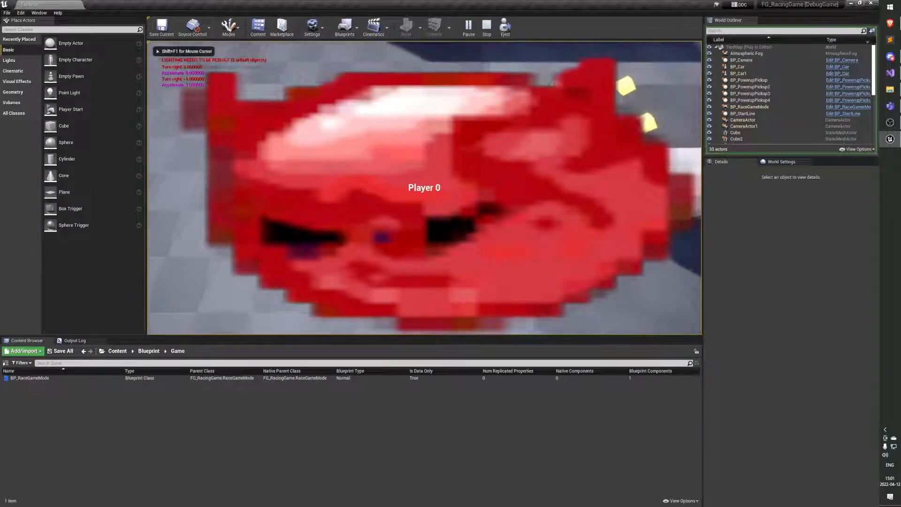
{"action": "key", "text": "a"}
{"action": "key", "text": "w"}
{"action": "key", "text": "d"}
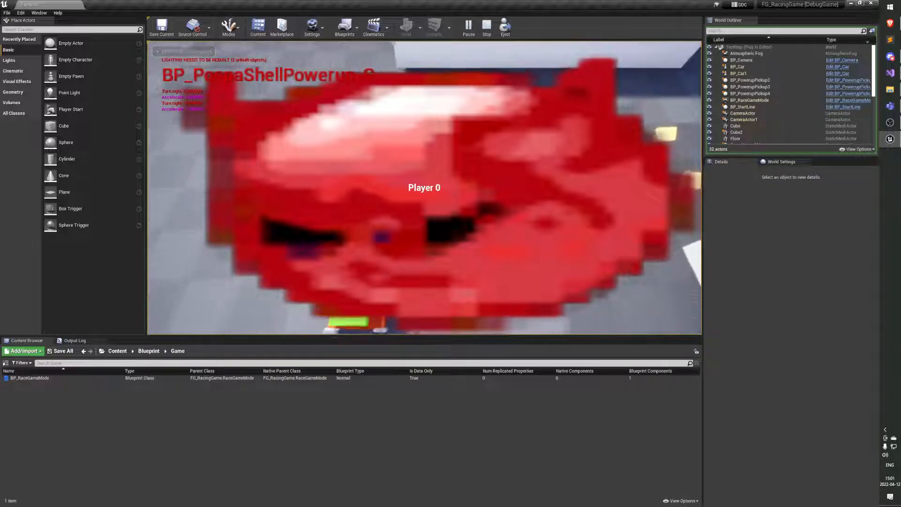
{"action": "key", "text": "w"}
{"action": "key", "text": "d"}
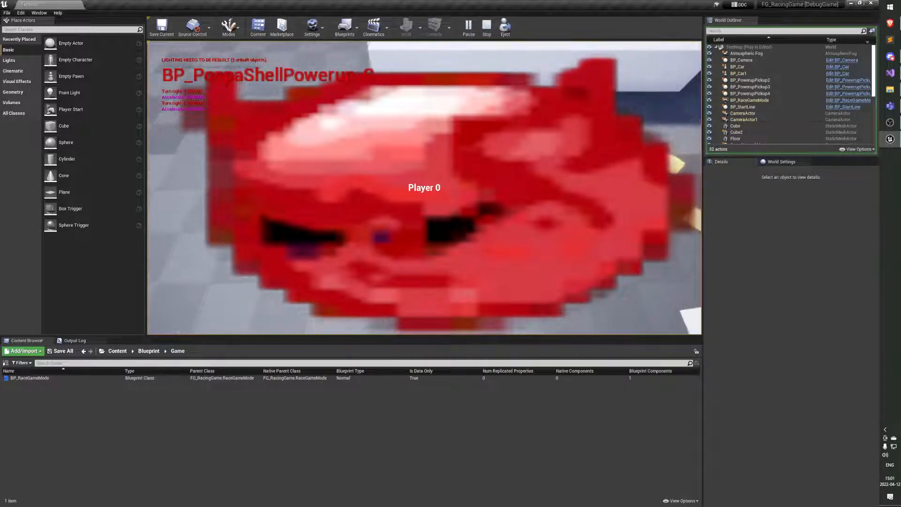
{"action": "key", "text": "w"}
{"action": "key", "text": "a"}
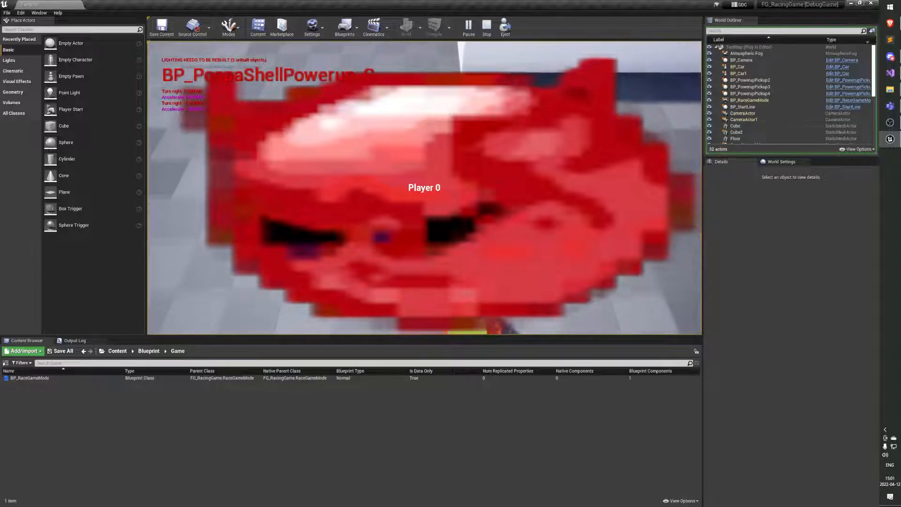
{"action": "key", "text": "w"}
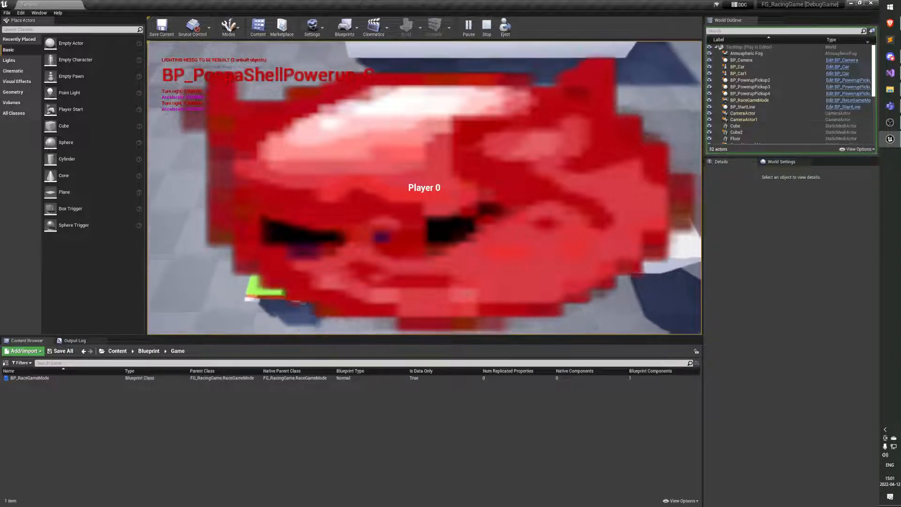
{"action": "key", "text": "w"}
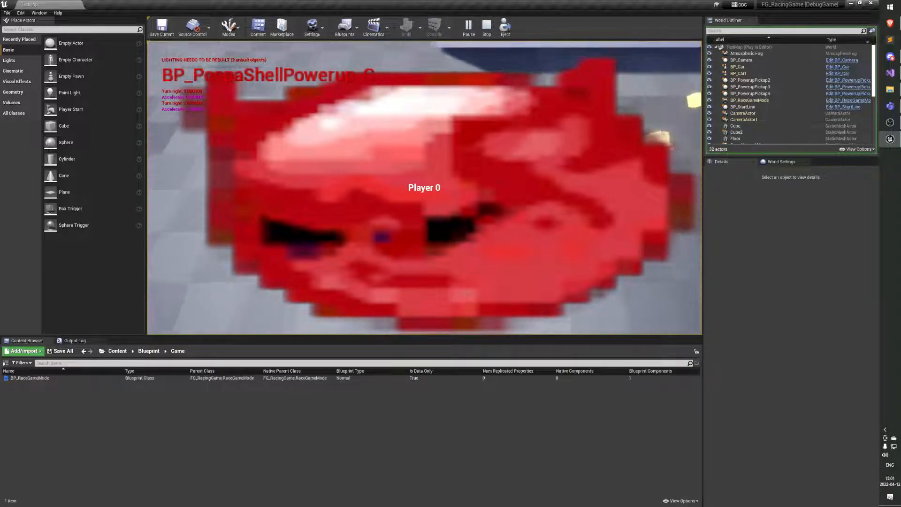
{"action": "key", "text": "w"}
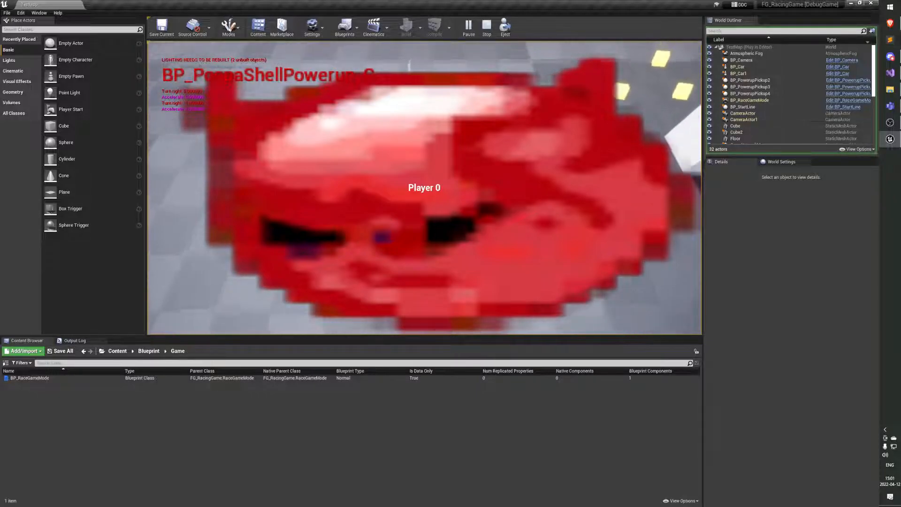
{"action": "key", "text": "w"}
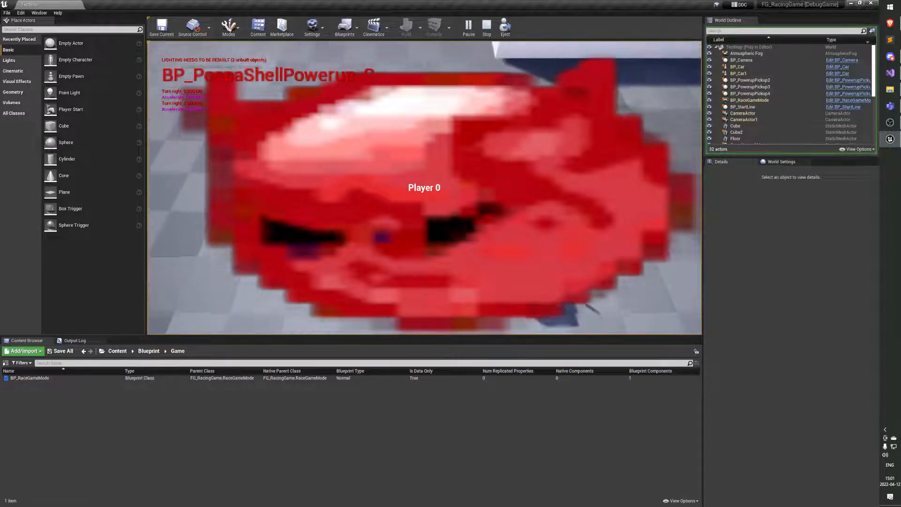
{"action": "key", "text": "w"}
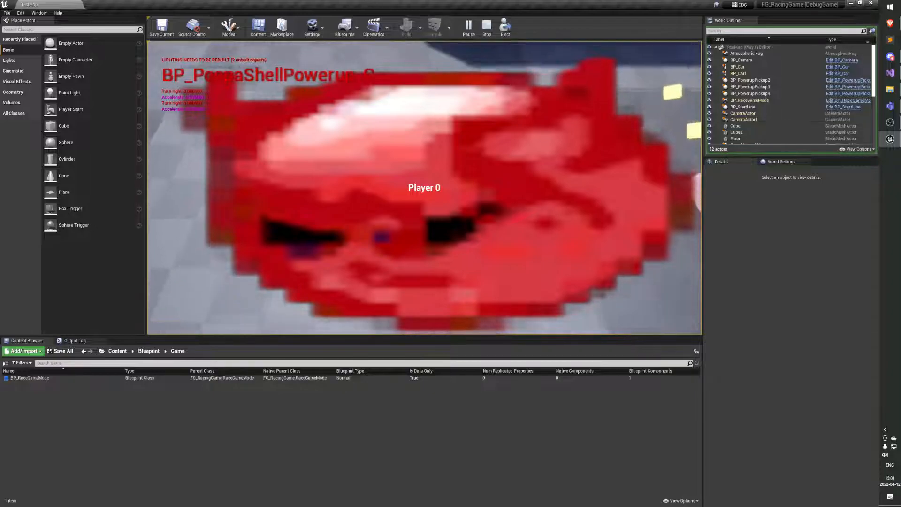
{"action": "key", "text": "w"}
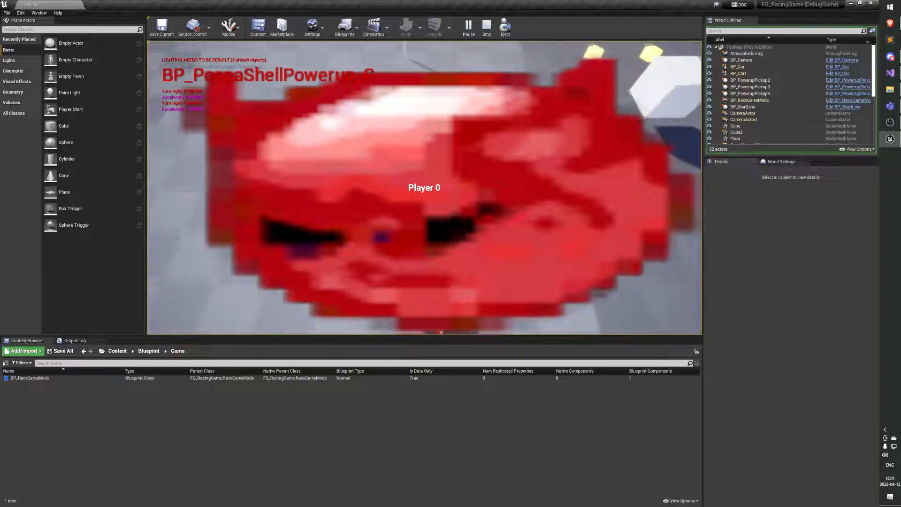
{"action": "key", "text": "w"}
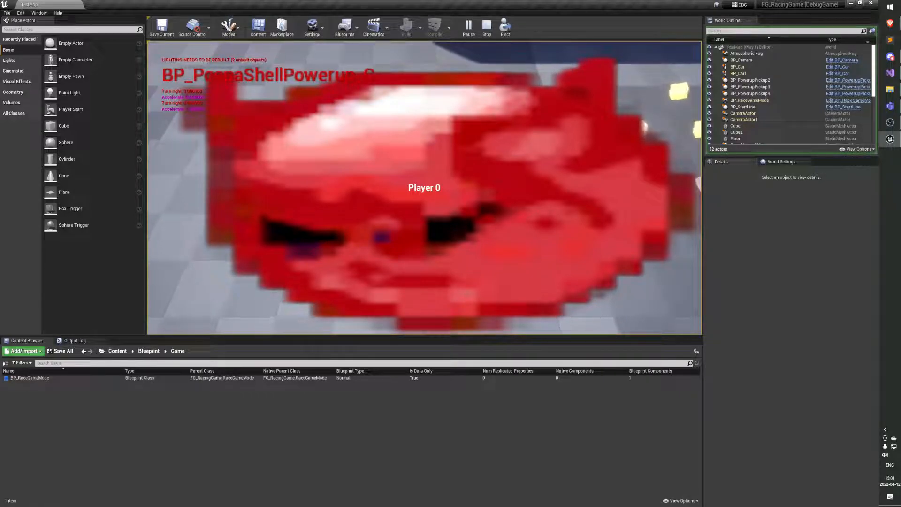
{"action": "key", "text": "w"}
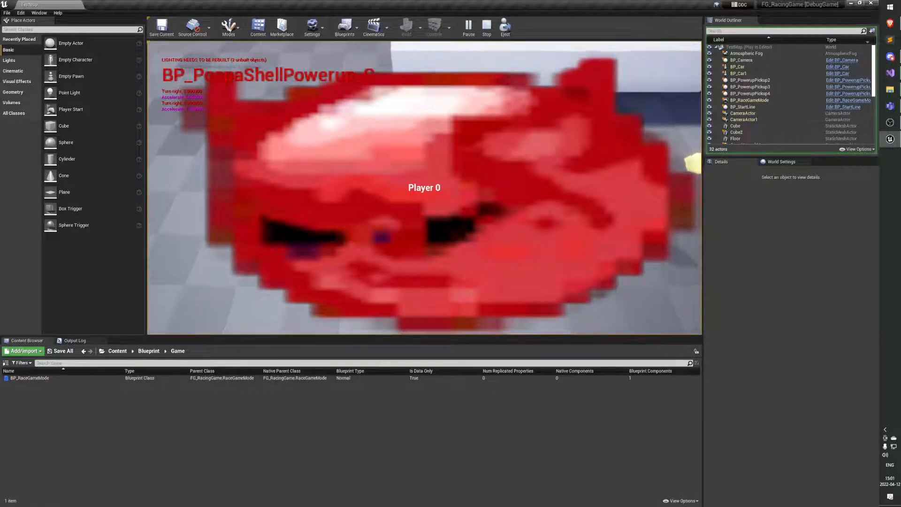
{"action": "key", "text": "w"}
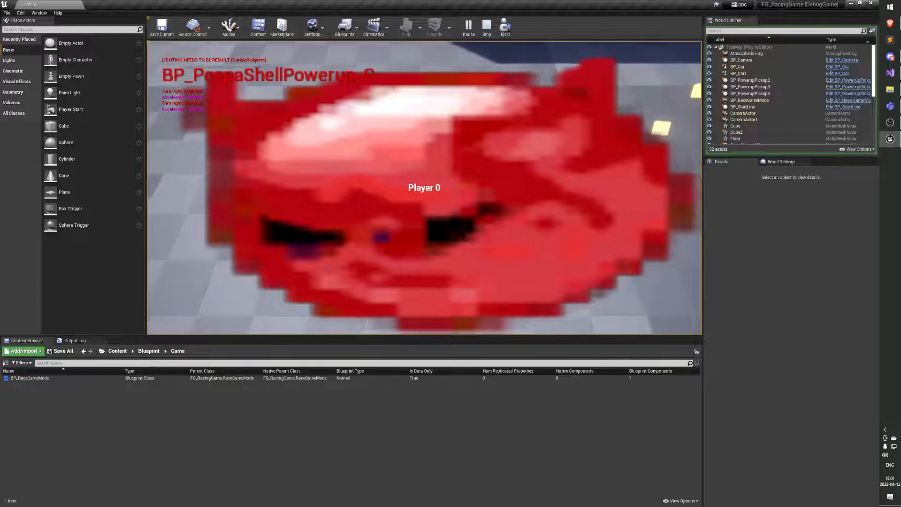
{"action": "key", "text": "w"}
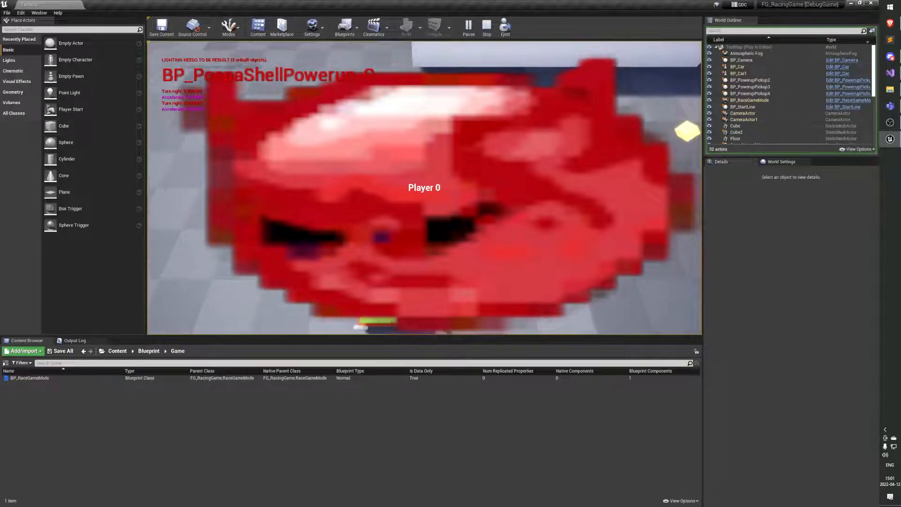
{"action": "key", "text": "w"}
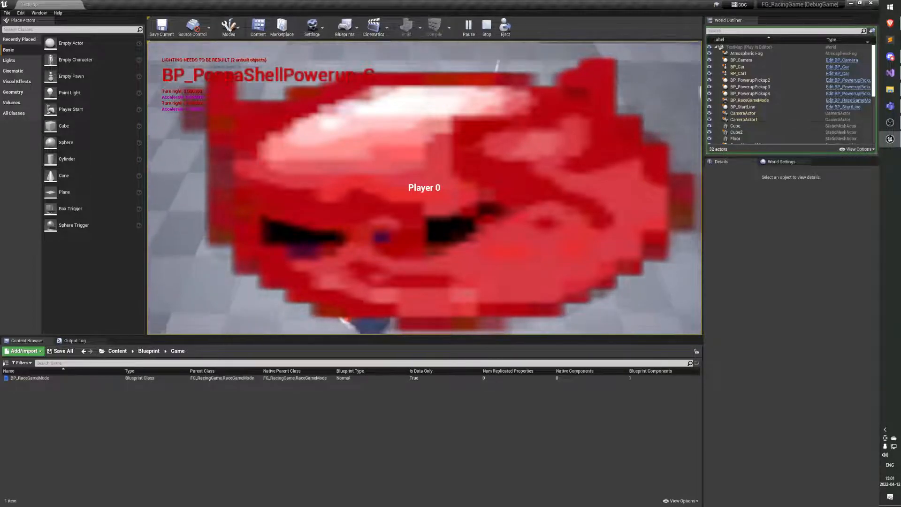
{"action": "key", "text": "w"}
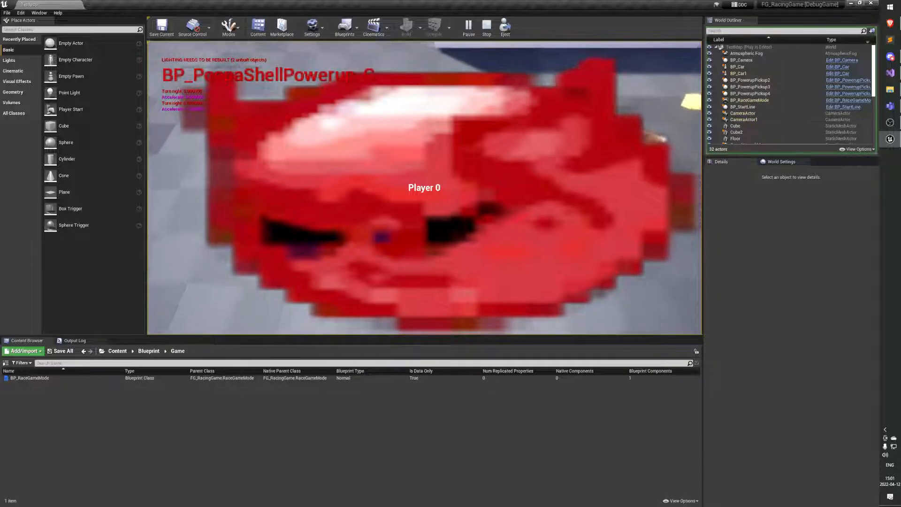
{"action": "key", "text": "w"}
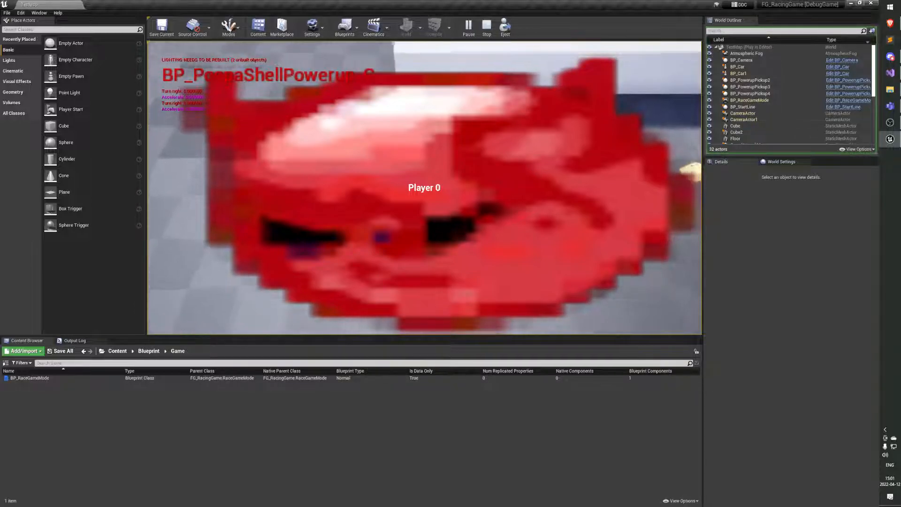
{"action": "key", "text": "shift+F1"}
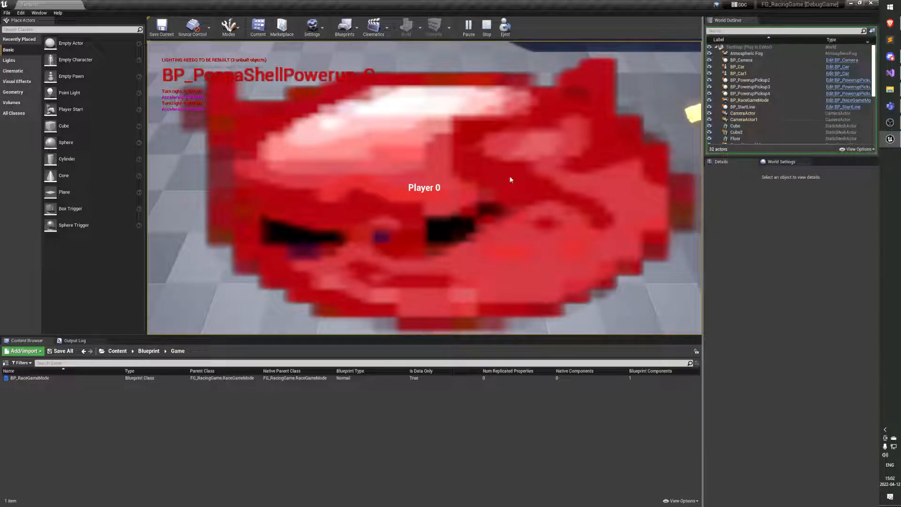
{"action": "key", "text": "Escape"}
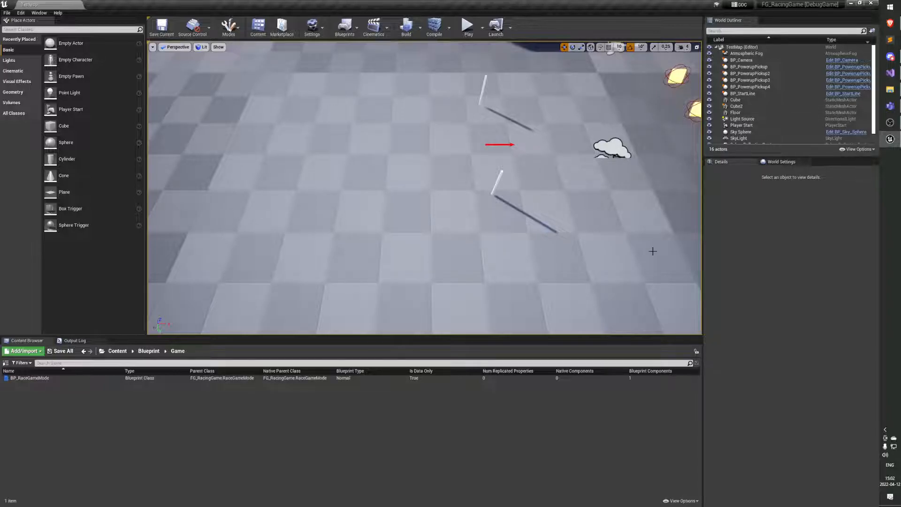
Step: Open WBP_RaceOverlay from the Blueprint/Widget folder in the widget designer
{"action": "left_click", "coordinate": [149, 351]}
{"action": "left_click", "coordinate": [34, 406]}
{"action": "double_click", "coordinate": [35, 406]}
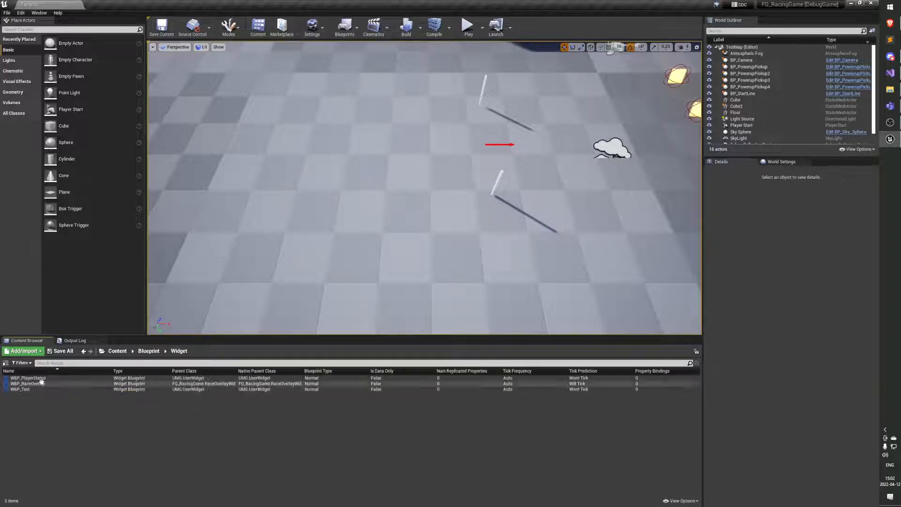
{"action": "double_click", "coordinate": [27, 383]}
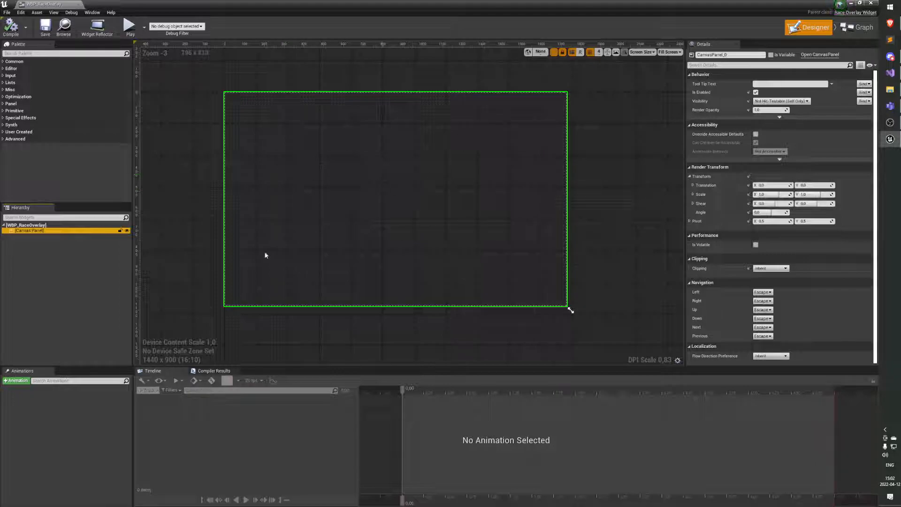
Step: Examine the extent and layout area of the root Canvas Panel in WBP_RaceOverlay
{"action": "right_click_drag", "start_coordinate": [460, 175], "coordinate": [458, 207]}
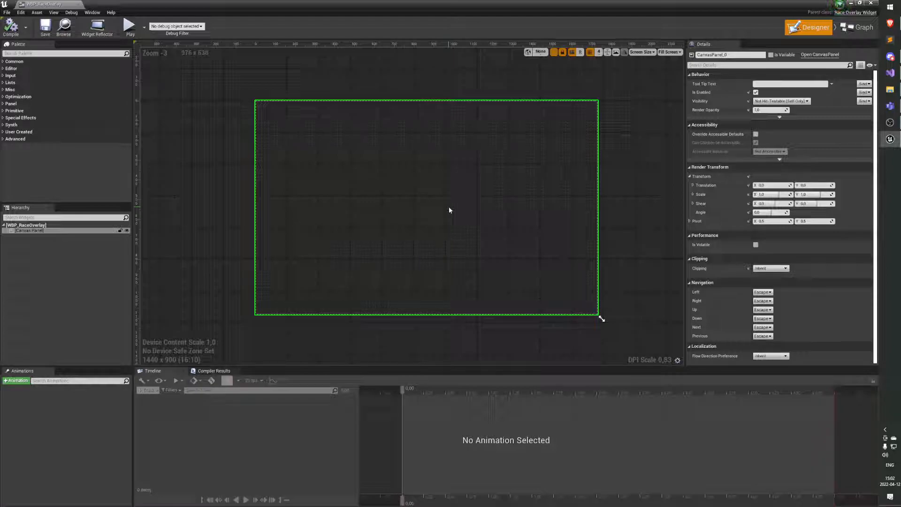
{"action": "right_click_drag", "start_coordinate": [449, 209], "coordinate": [412, 211]}
{"action": "scroll", "coordinate": [390, 203], "scroll_direction": "down", "scroll_amount": 1}
{"action": "scroll", "coordinate": [394, 239], "scroll_direction": "up", "scroll_amount": 1}
{"action": "right_click_drag", "start_coordinate": [392, 239], "coordinate": [398, 258]}
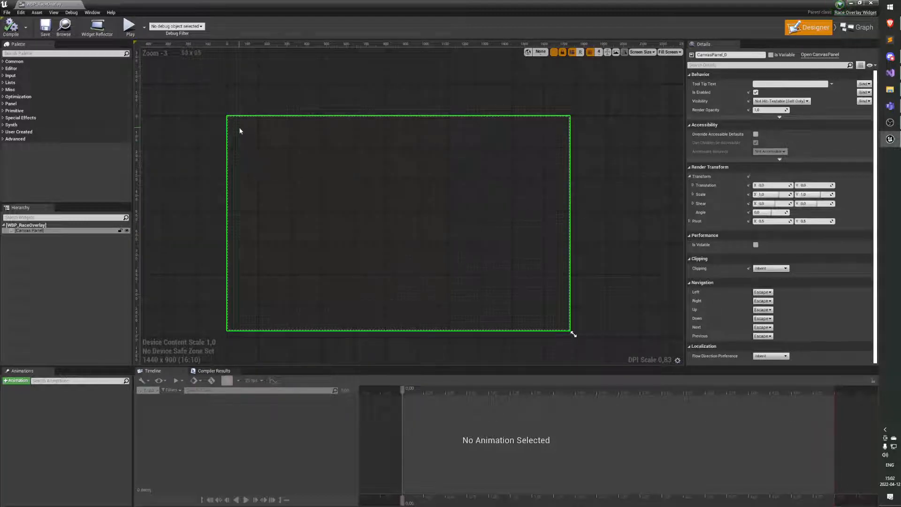
{"action": "right_click_drag", "start_coordinate": [276, 175], "coordinate": [406, 230]}
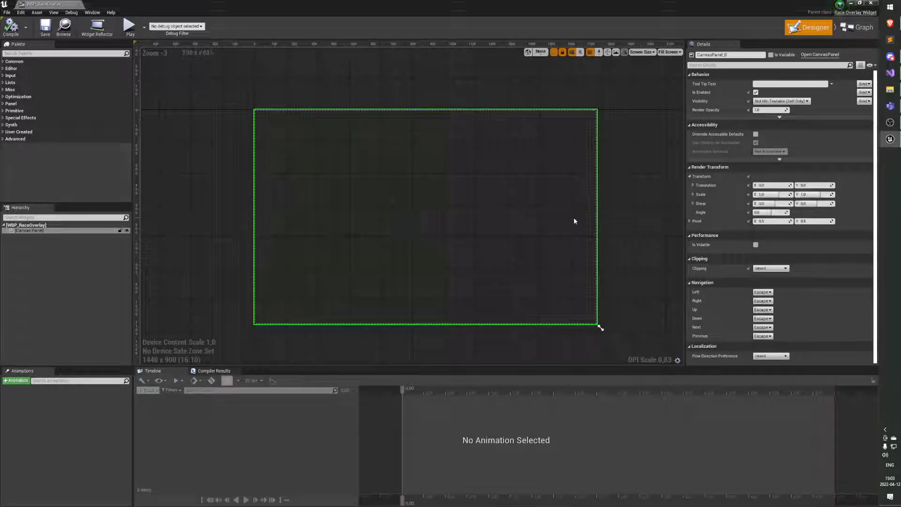
{"action": "left_click", "coordinate": [625, 216]}
{"action": "left_click", "coordinate": [583, 212]}
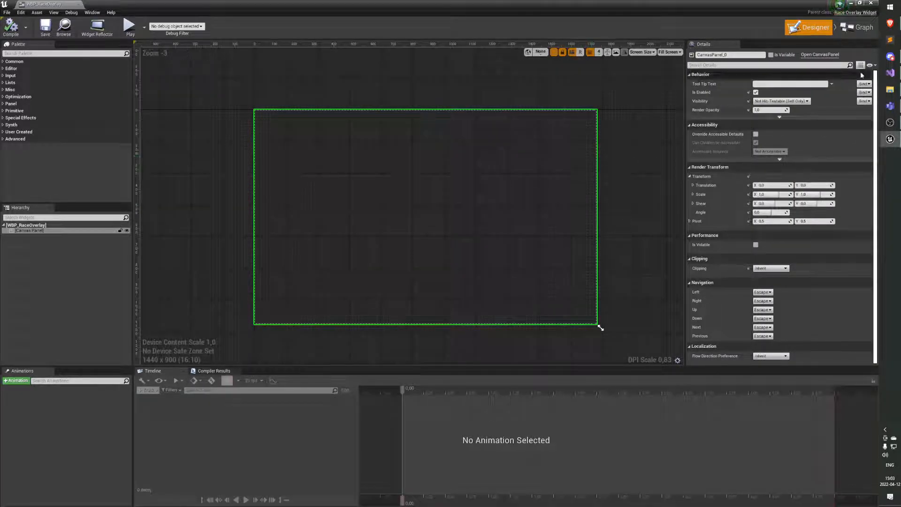
Step: Switch to Visual Studio and review the PlayerStatus->AddToViewport() line in AddPlayerStatus
{"action": "left_click", "coordinate": [890, 73]}
{"action": "key", "text": "shift+Up"}
{"action": "key", "text": "shift+Up"}
{"action": "key", "text": "shift+Down"}
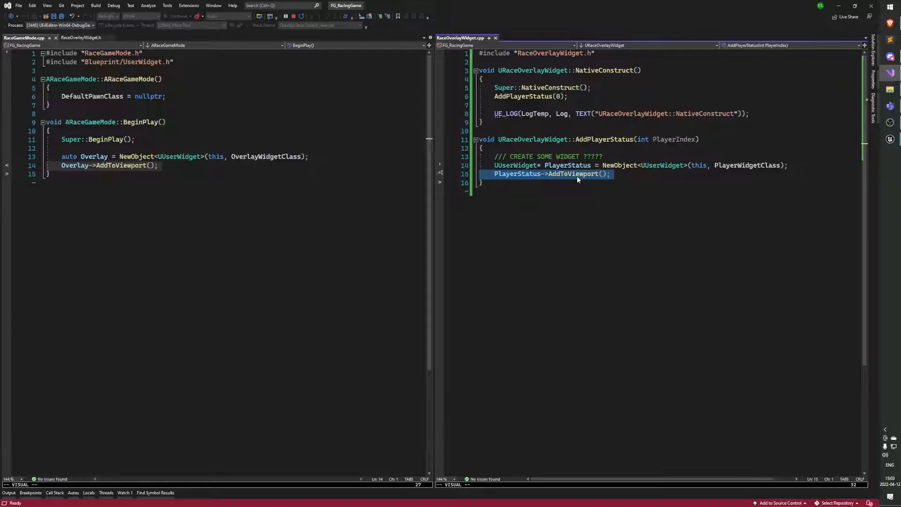
{"action": "key", "text": "Escape"}
{"action": "key", "text": "j"}
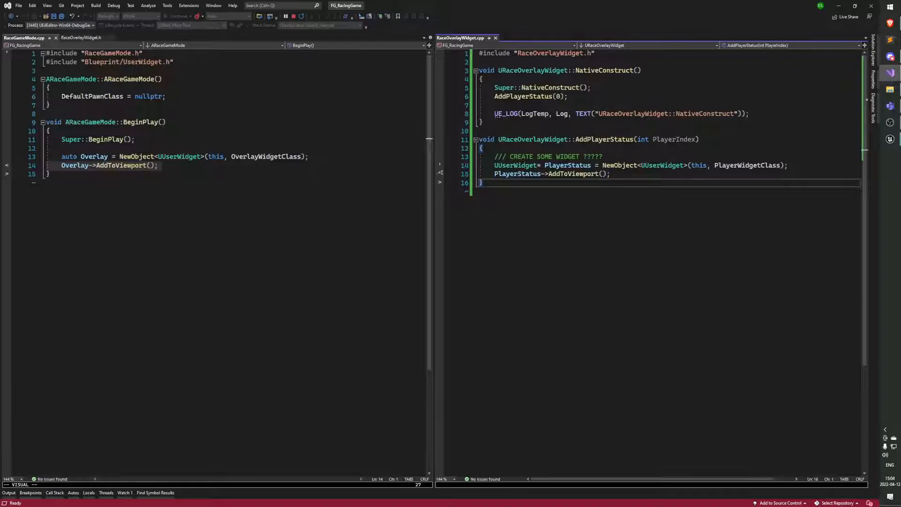
{"action": "left_click", "coordinate": [645, 174]}
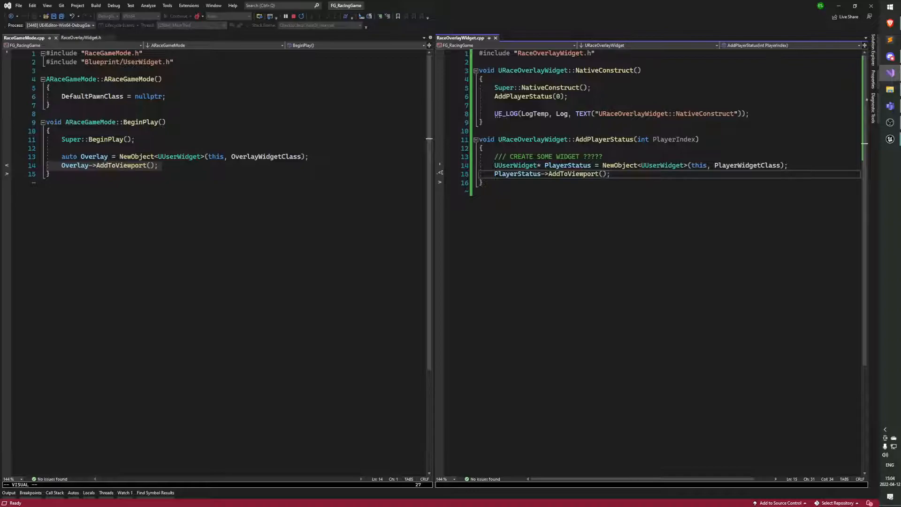
{"action": "key", "text": "alt+Tab"}
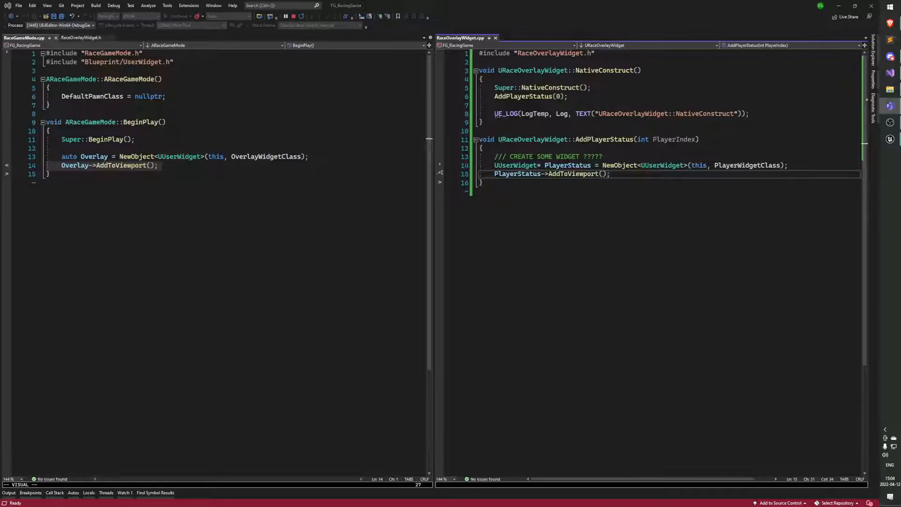